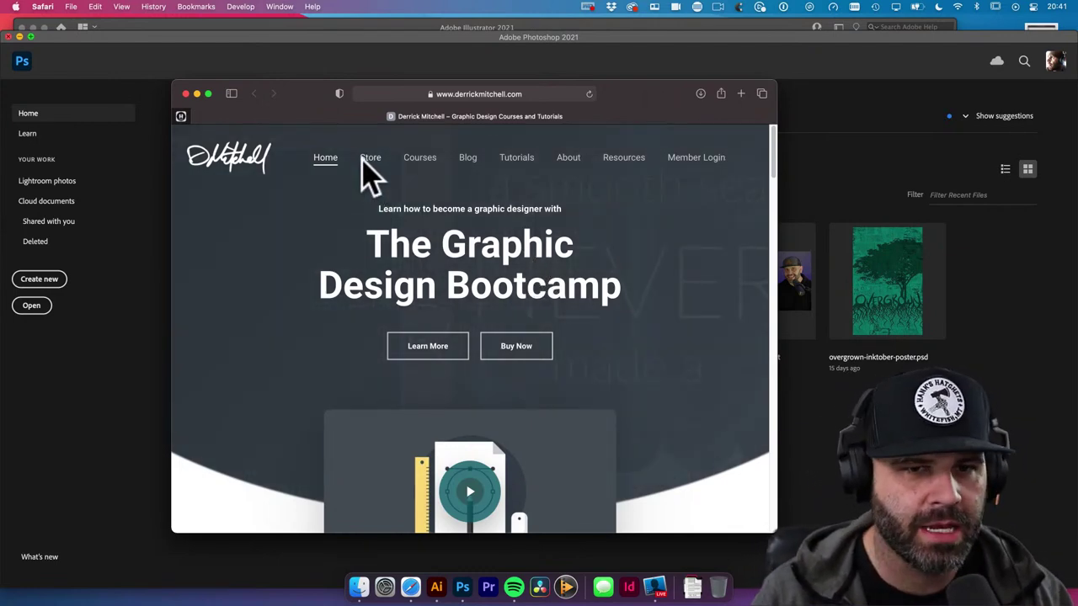
# Open the site's Courses page and look over the featured courses
pyautogui.click(426, 162)
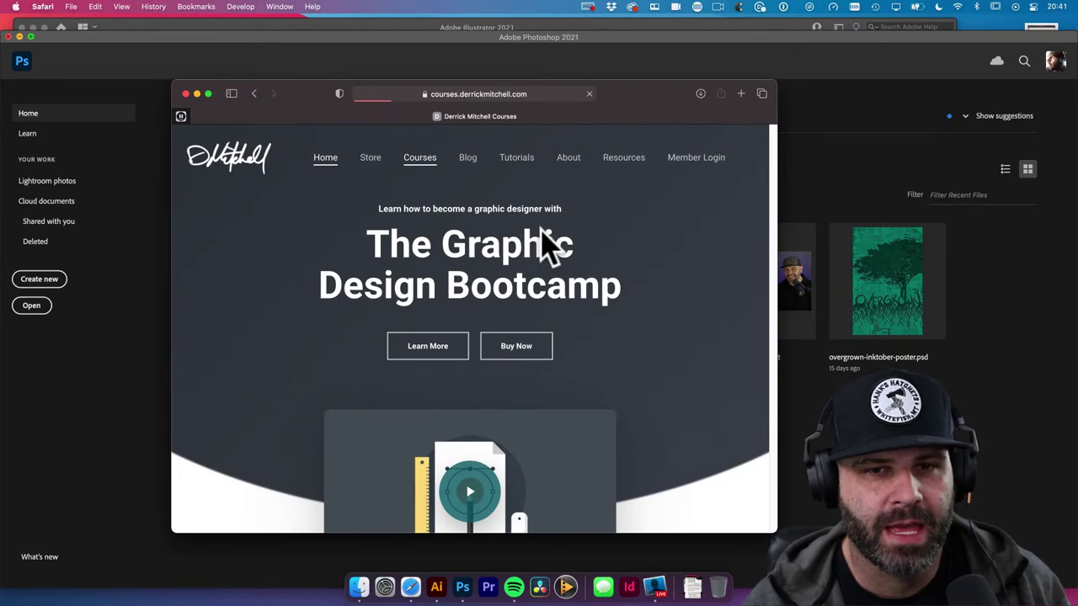
pyautogui.scroll(-8, 561, 260)
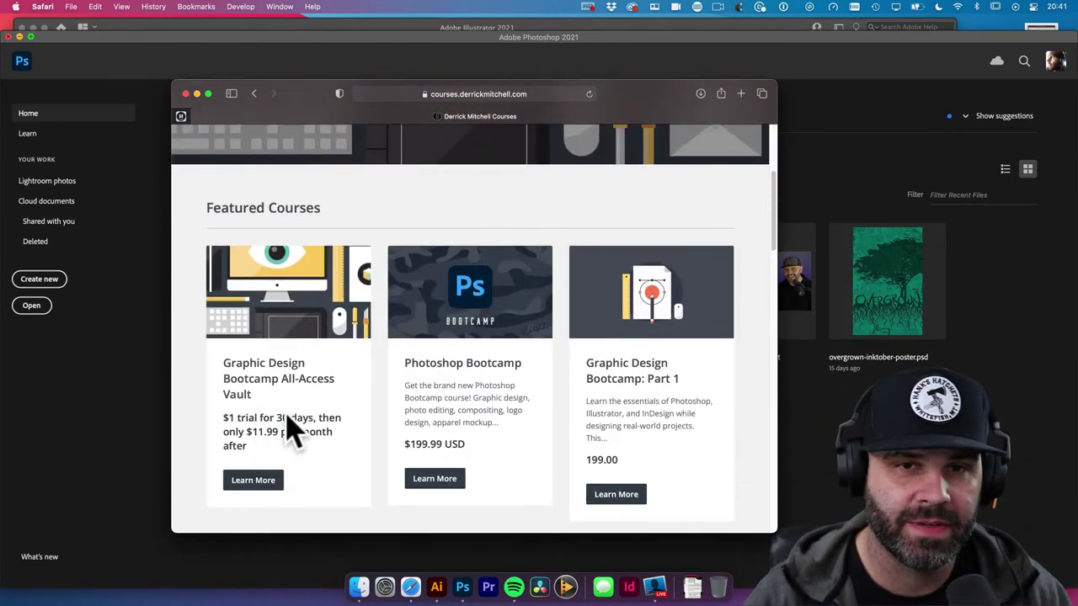
pyautogui.scroll(5, 295, 426)
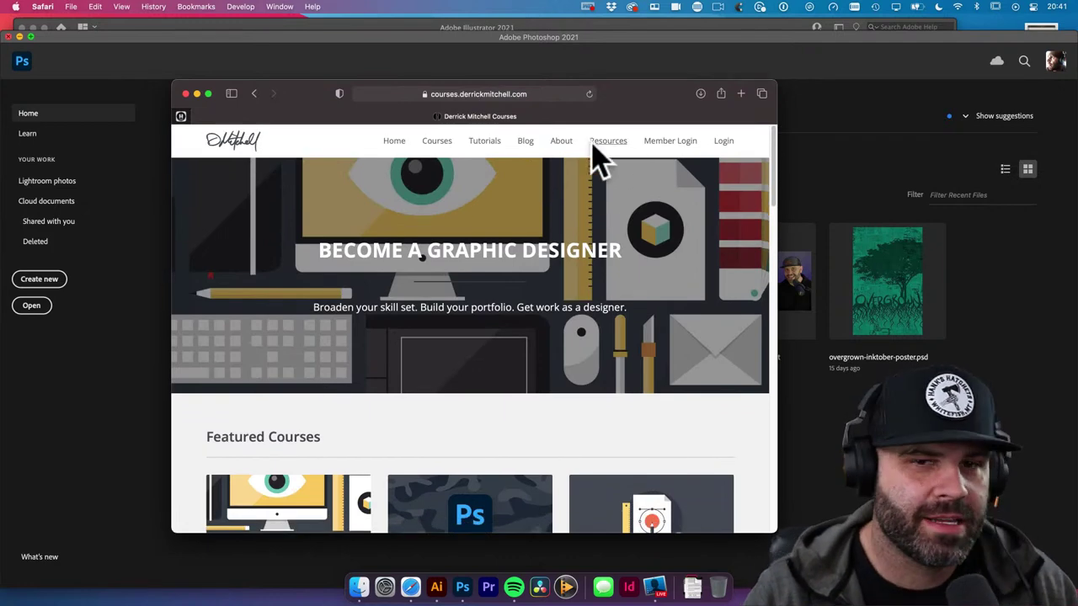
# Open the Tutorials page and look over the tutorial posts and the newsletter sign-up form
pyautogui.click(483, 142)
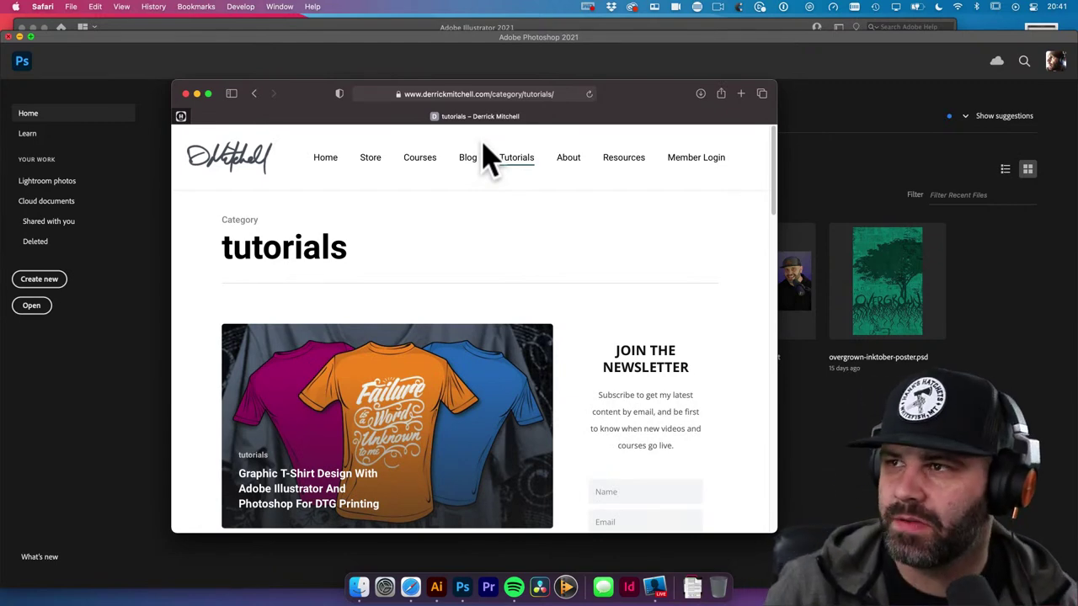
pyautogui.scroll(-5, 581, 235)
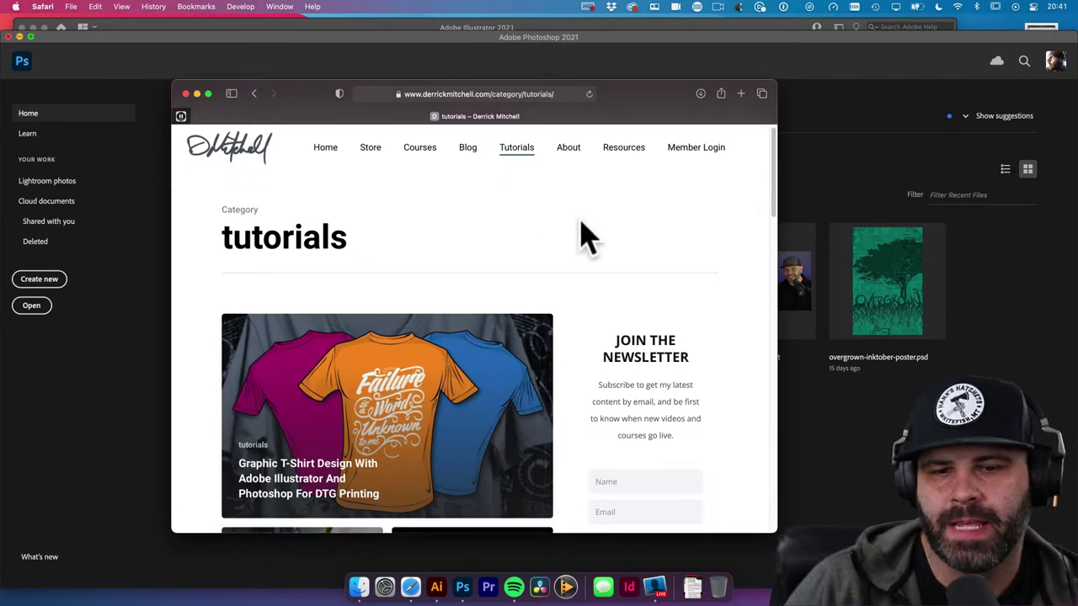
pyautogui.click(647, 377)
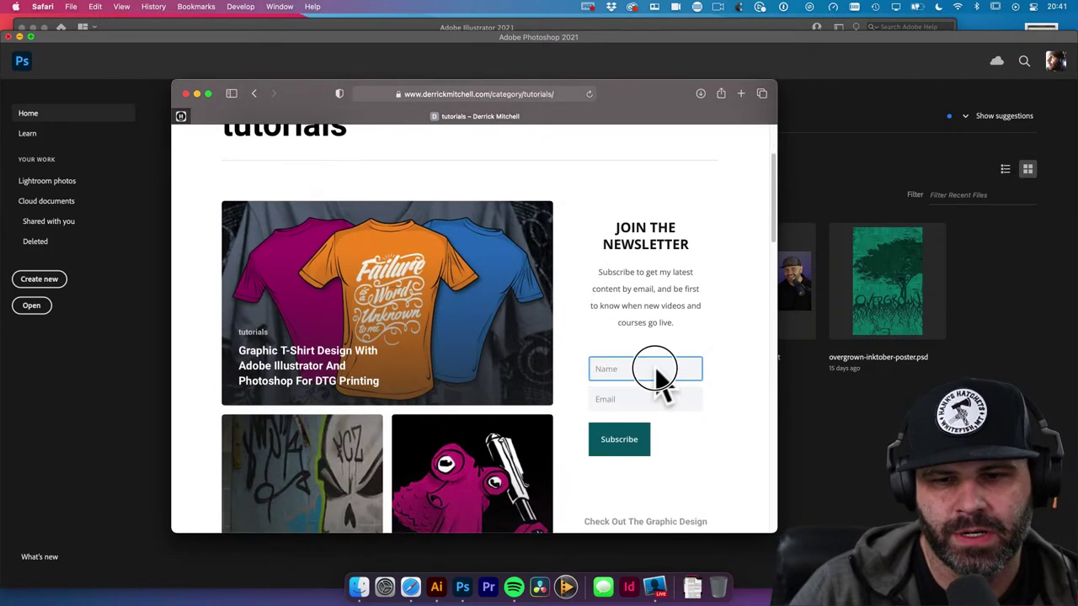
pyautogui.click(665, 313)
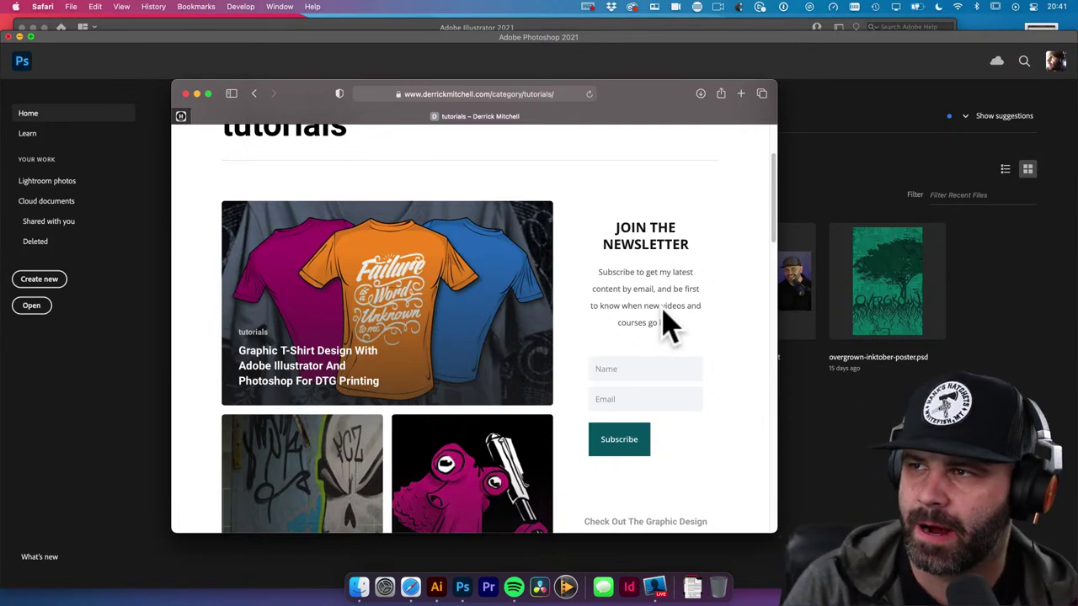
pyautogui.scroll(3, 665, 324)
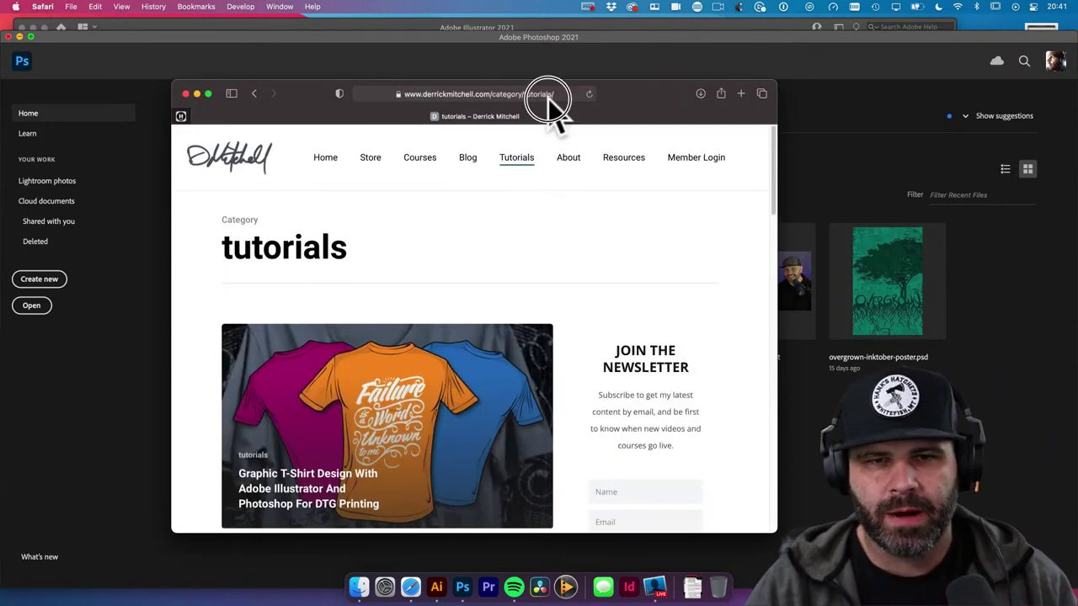
# Go to pexels.com and dismiss the Freedom of Expression challenge pop-up
pyautogui.click(548, 97)
pyautogui.press('super+c')
pyautogui.write('pexels.com')
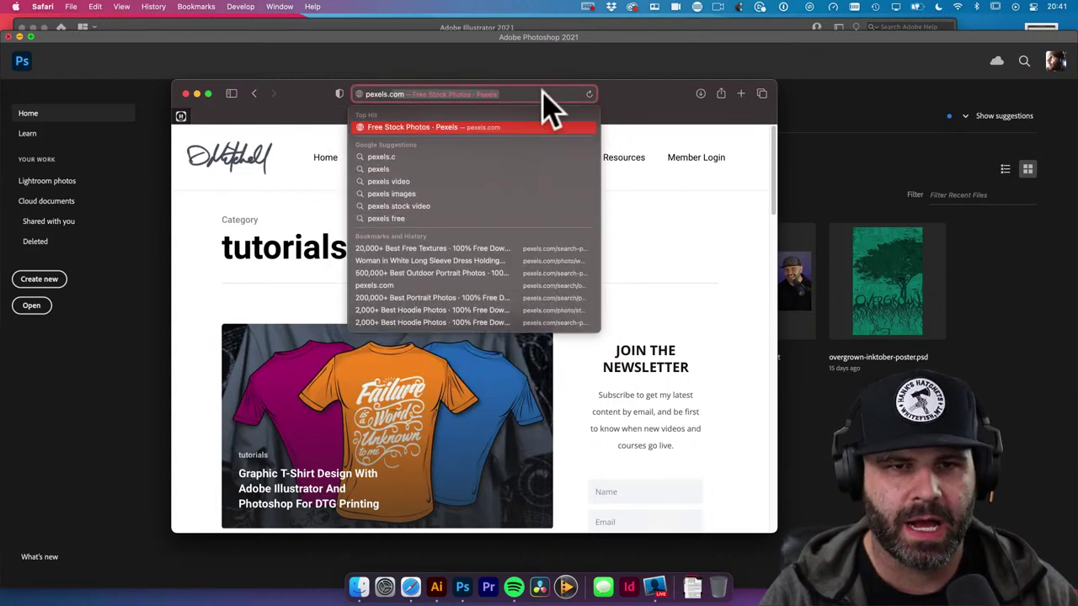
pyautogui.press('Return')
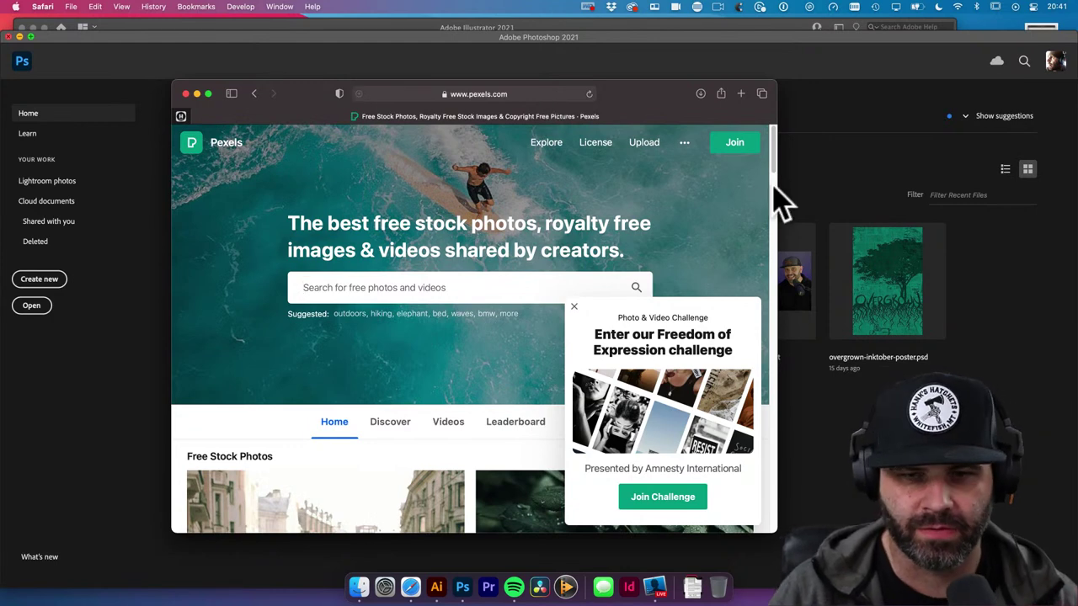
pyautogui.click(575, 306)
pyautogui.scroll(-3, 653, 324)
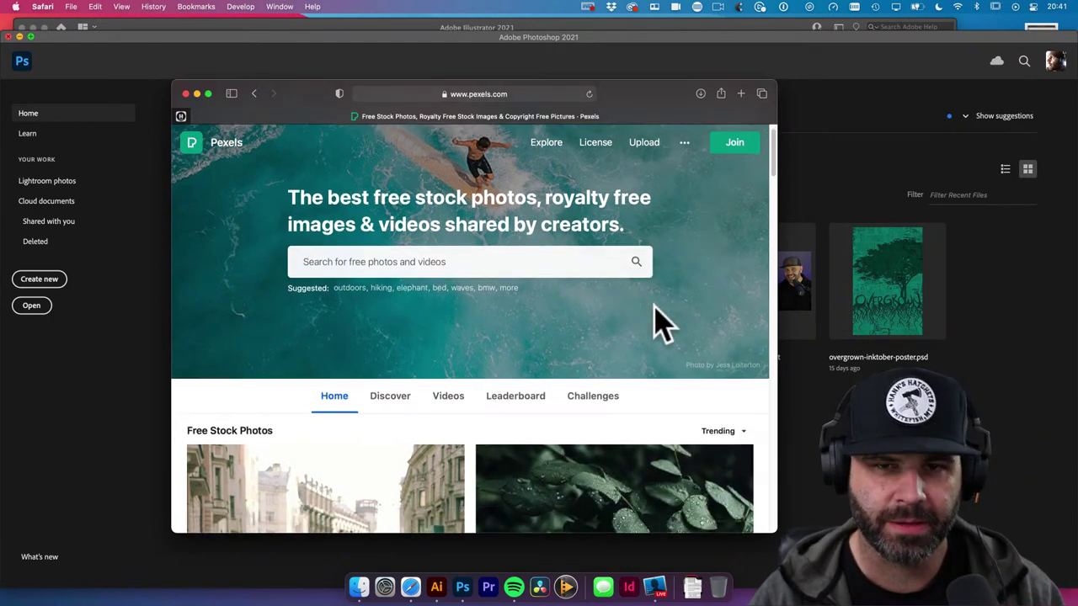
# Open envato.com in a new browser tab, keeping the Pexels page open
pyautogui.press('super+t')
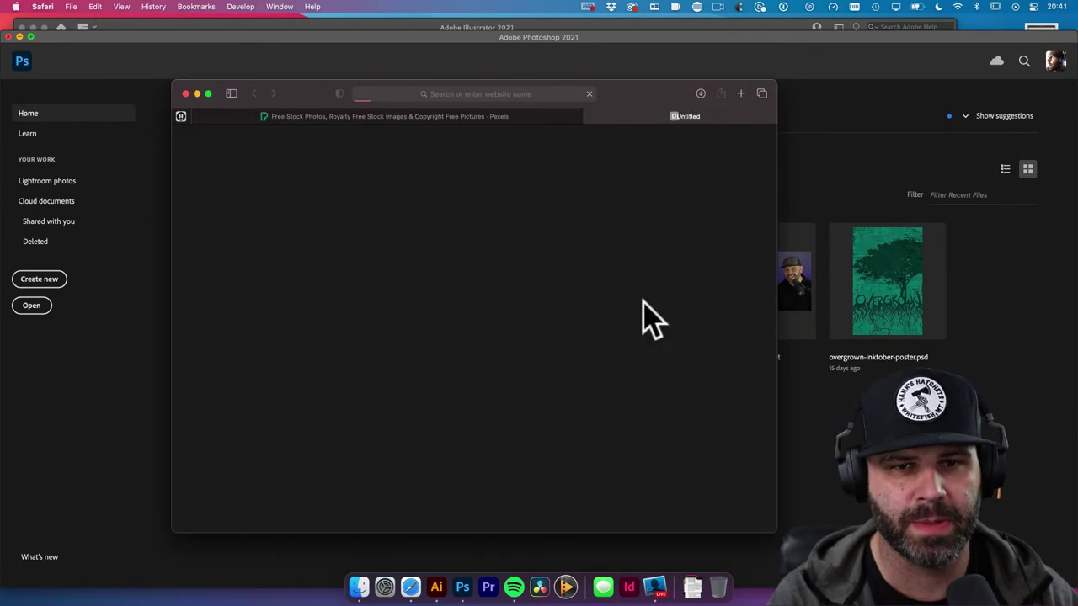
pyautogui.write('stock.adobe.com')
pyautogui.press('Return')
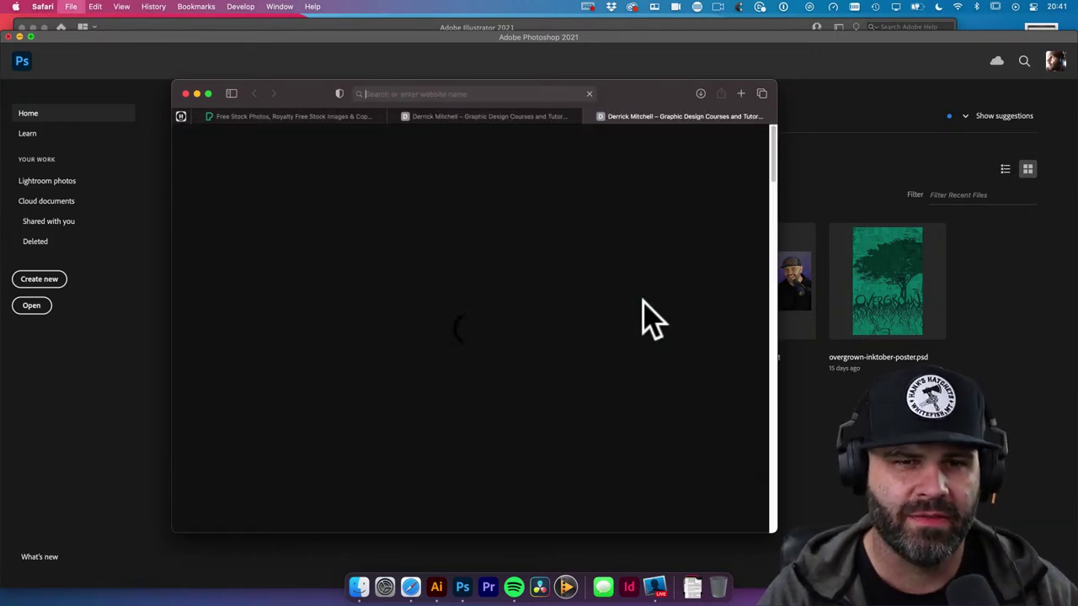
pyautogui.press('super+l')
pyautogui.write('en')
pyautogui.press('BackSpace')
pyautogui.press('BackSpace')
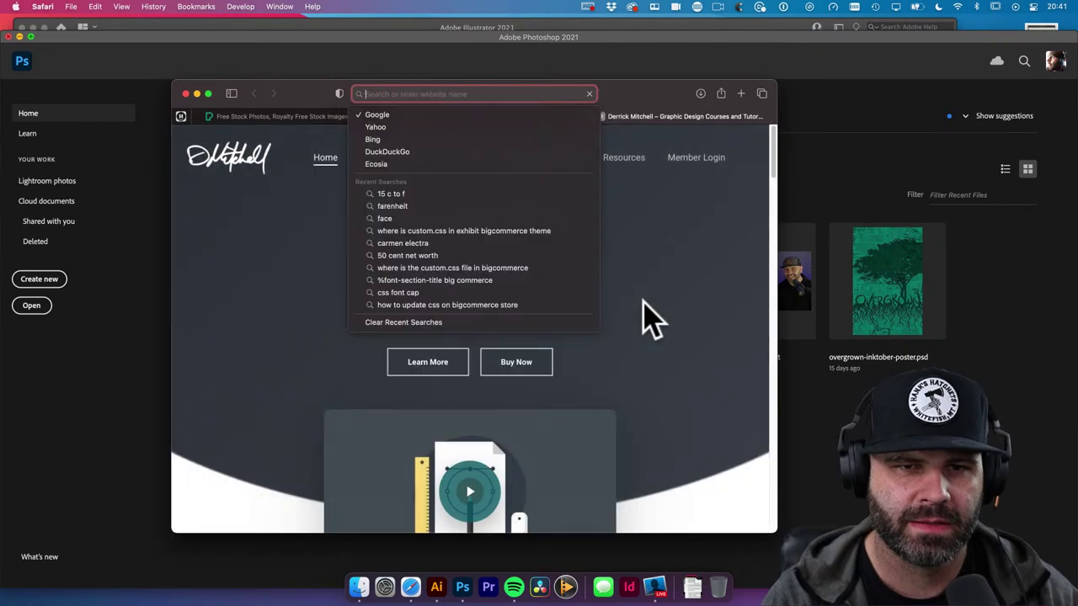
pyautogui.write('envato.com')
pyautogui.press('Return')
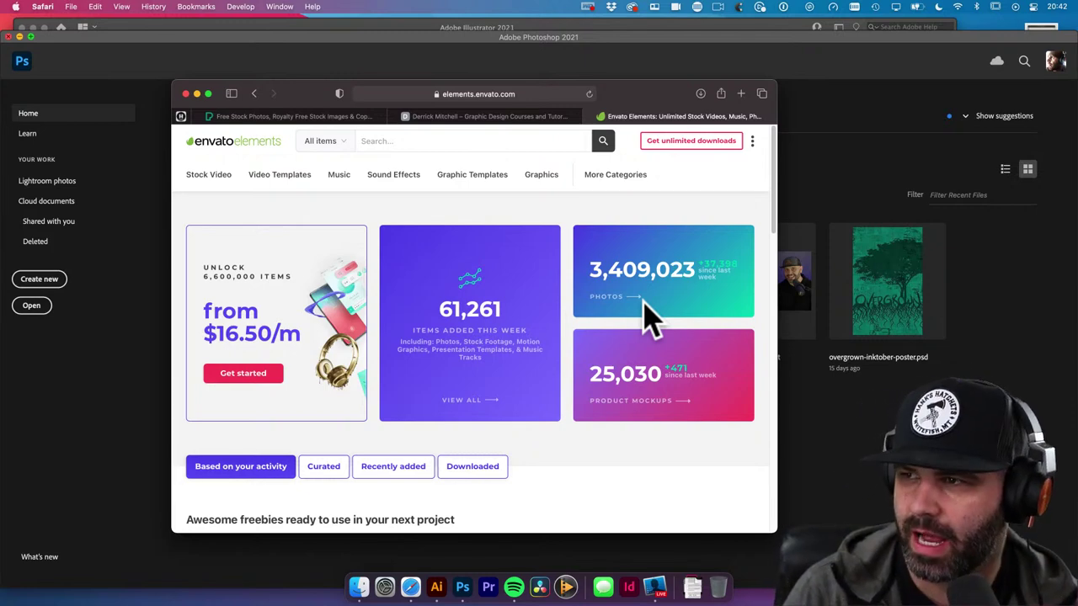
# Return to the Pexels page, reposition the browser window and browse the trending free stock photos
pyautogui.click(312, 118)
pyautogui.moveTo(308, 87); pyautogui.dragTo(361, 64)
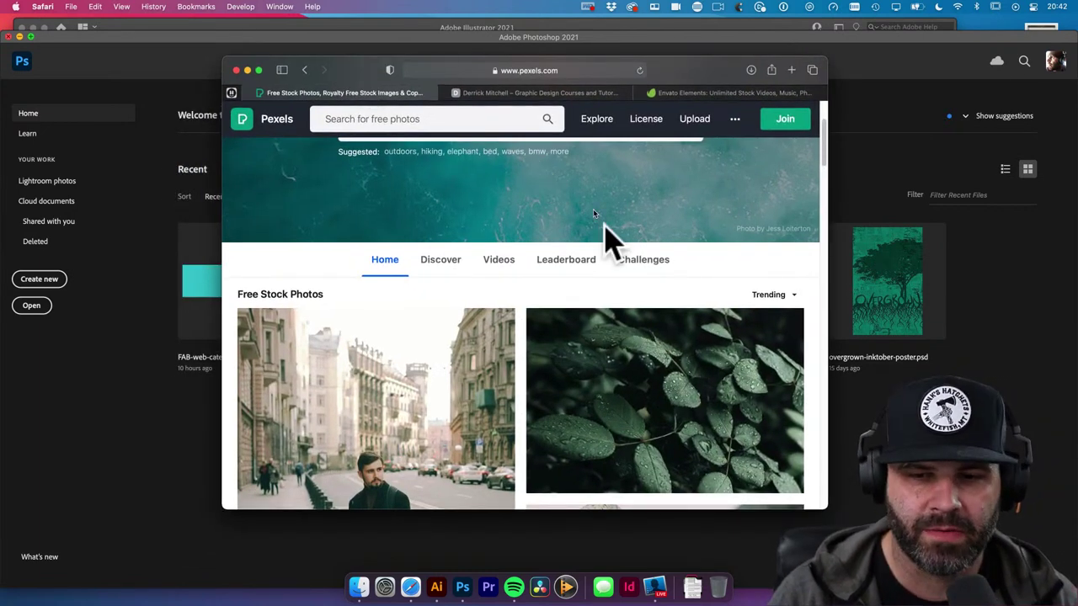
pyautogui.scroll(-5, 600, 270)
pyautogui.scroll(-10, 599, 286)
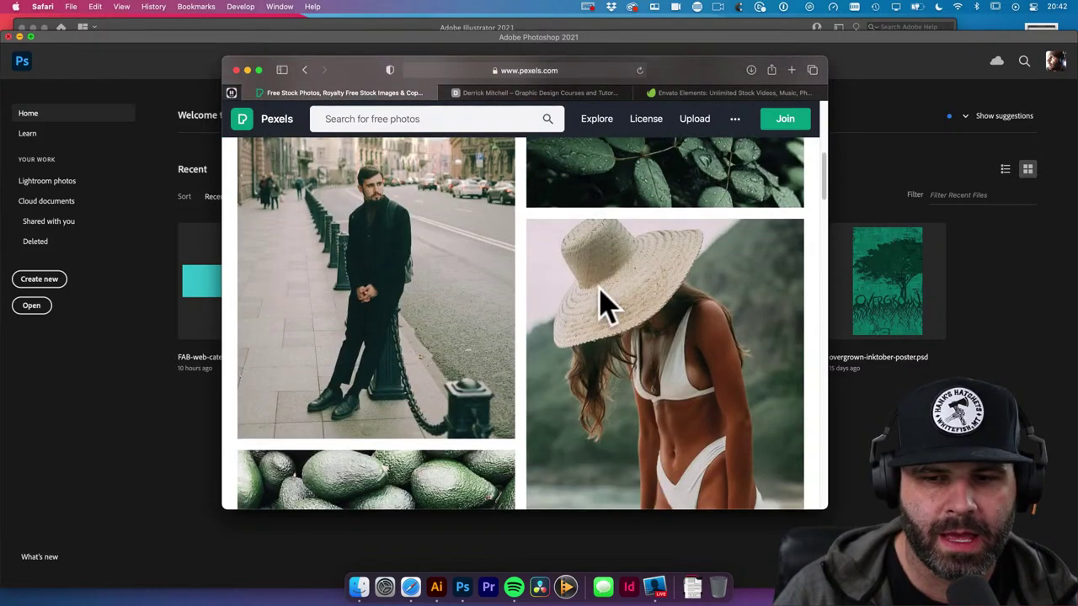
pyautogui.scroll(-10, 624, 312)
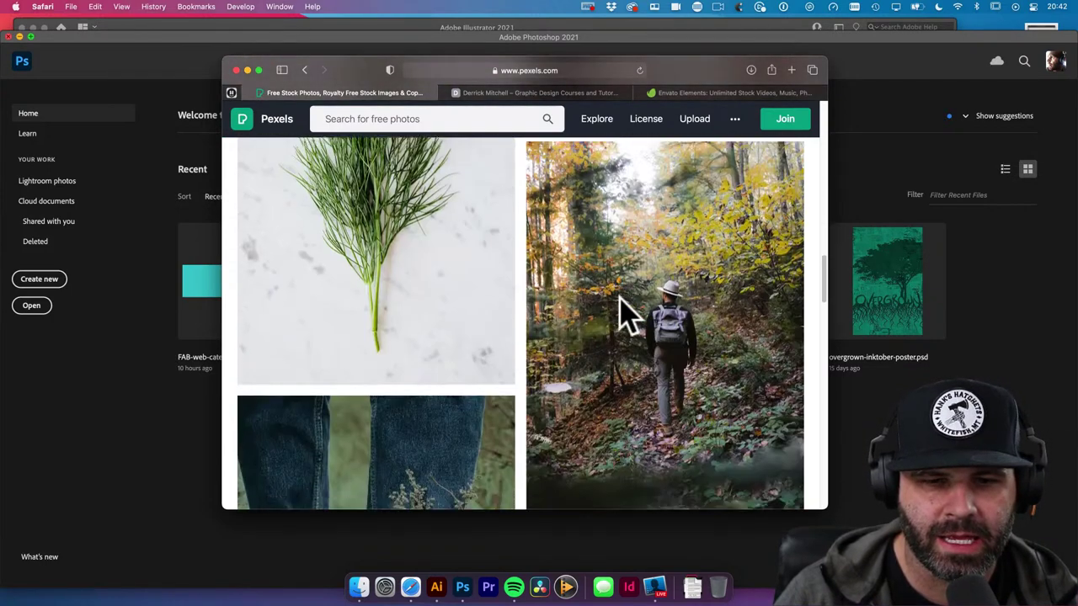
pyautogui.scroll(-10, 624, 311)
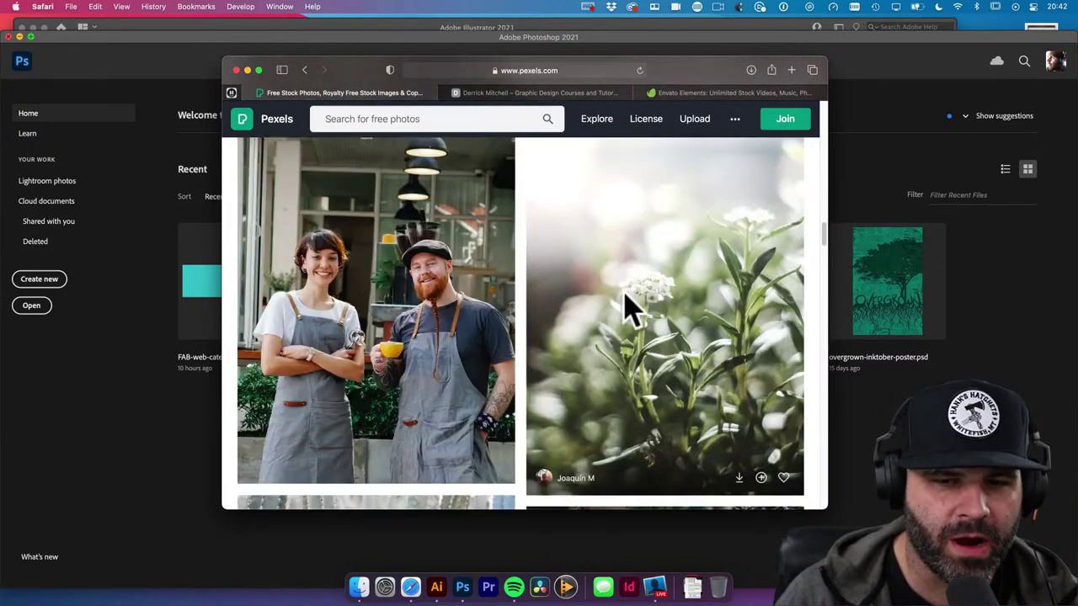
pyautogui.scroll(-10, 623, 312)
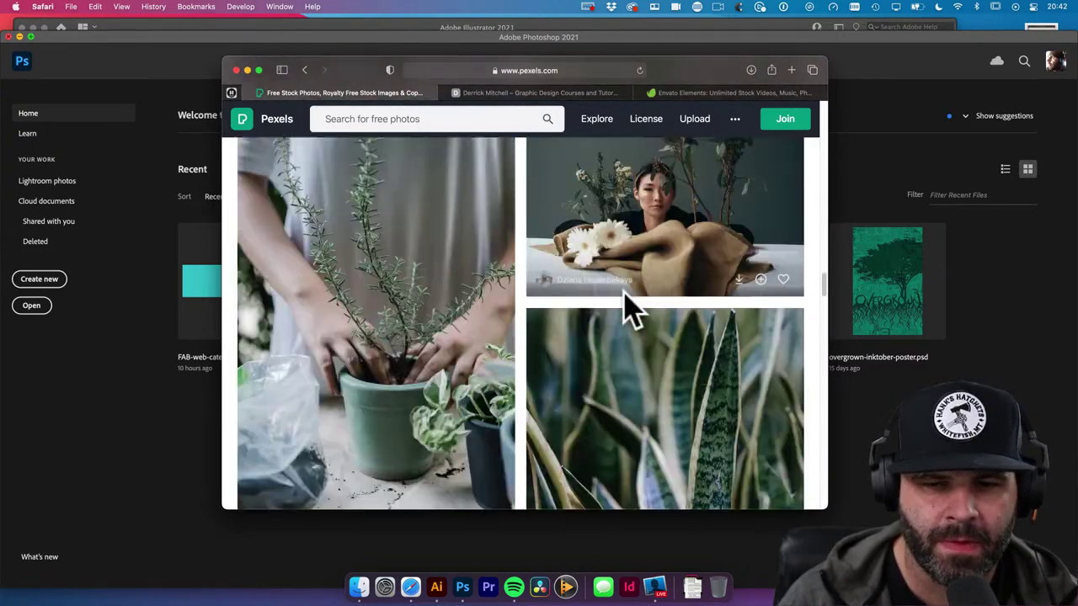
pyautogui.scroll(-10, 628, 310)
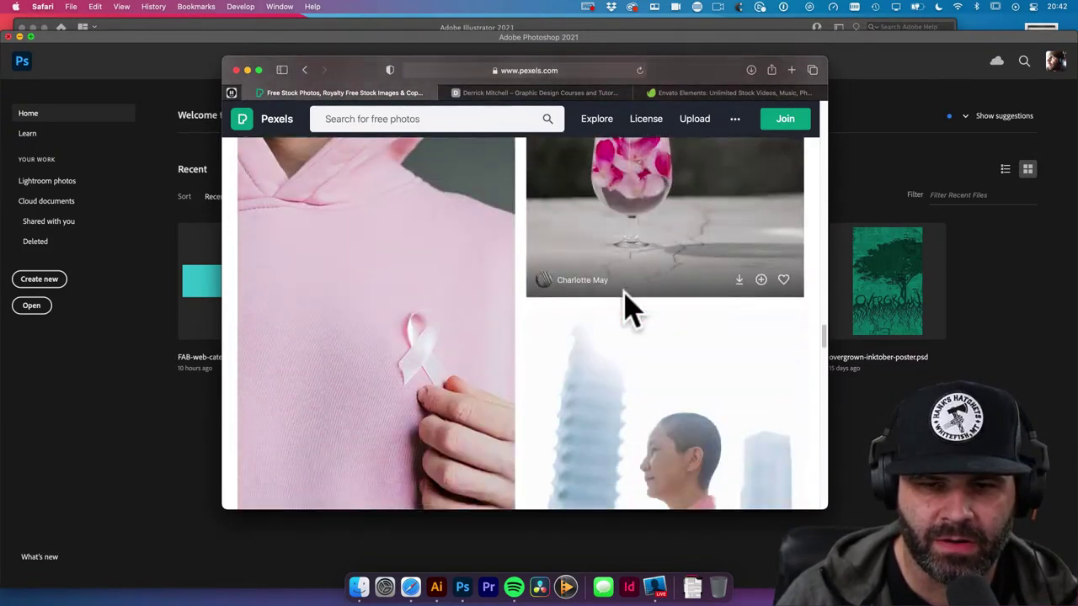
# Download the photo of the pink hoodie with the pink ribbon and dismiss the photographer thank-you dialog
pyautogui.scroll(4, 627, 310)
pyautogui.scroll(2, 628, 310)
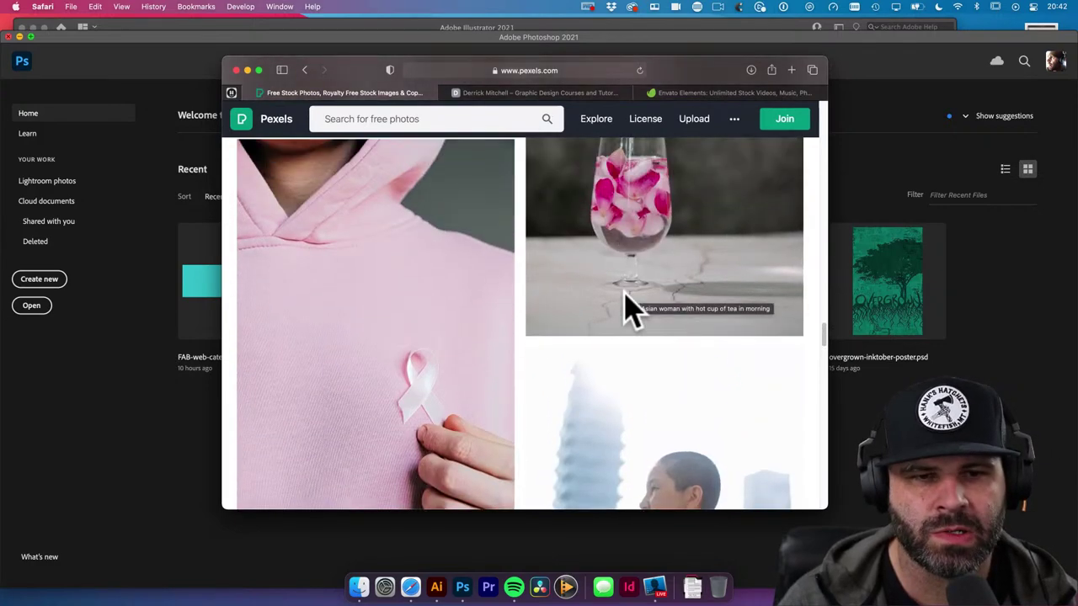
pyautogui.scroll(-3, 628, 310)
pyautogui.scroll(3, 628, 310)
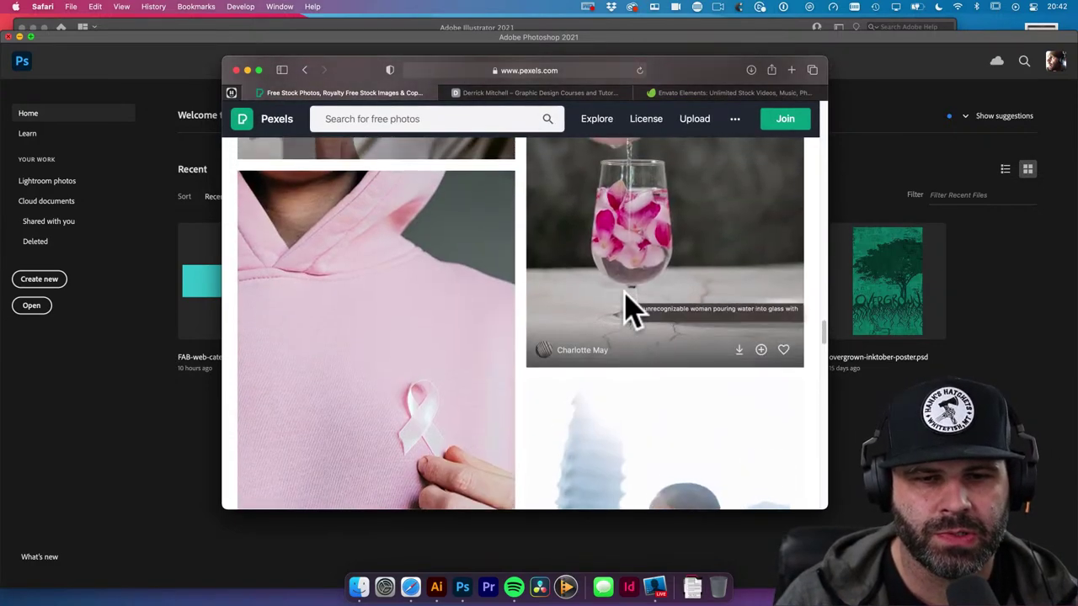
pyautogui.scroll(-2, 628, 310)
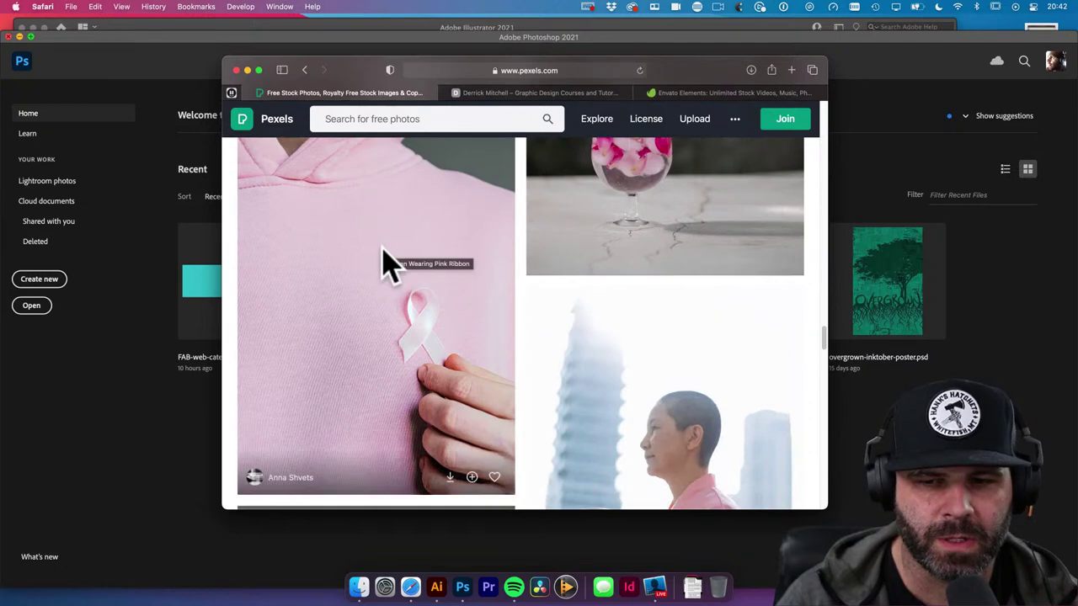
pyautogui.scroll(-1, 438, 278)
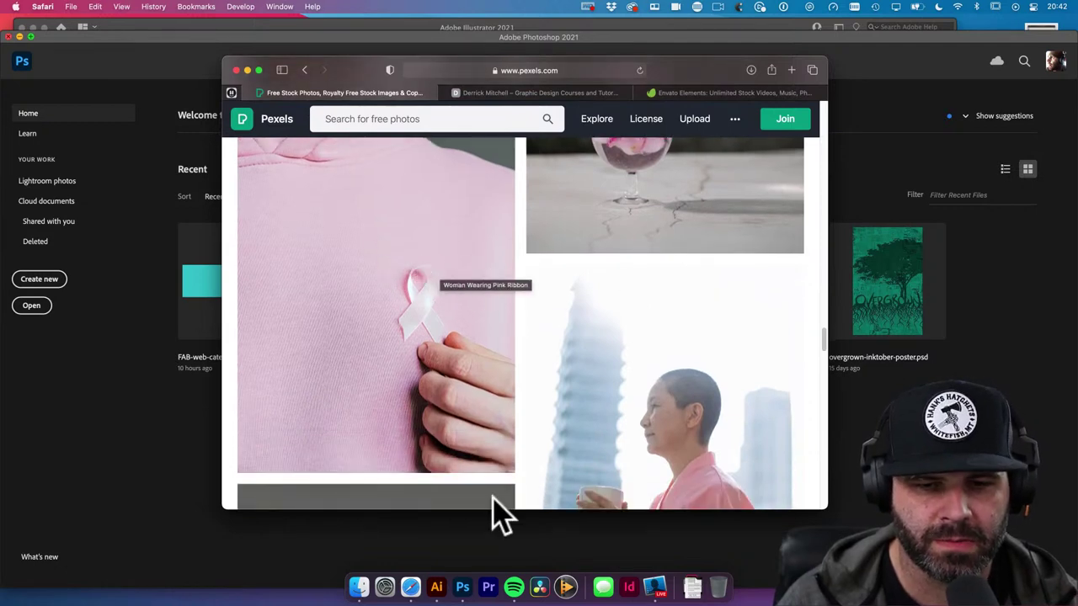
pyautogui.click(449, 455)
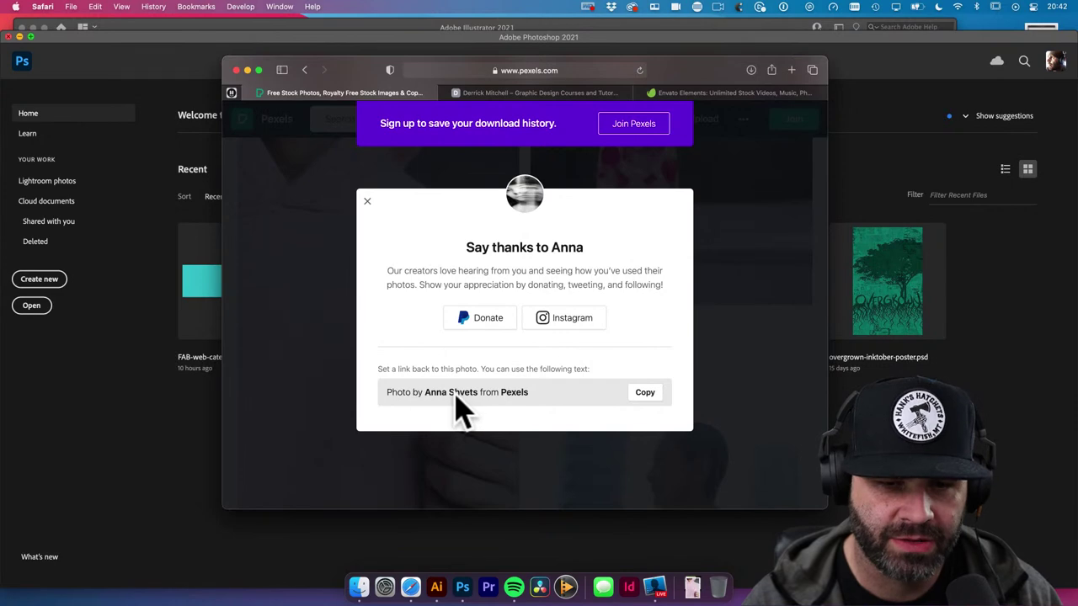
pyautogui.click(744, 368)
# Browse further through the free stock photos and open the one of a hand holding a red leaf
pyautogui.scroll(-10, 744, 368)
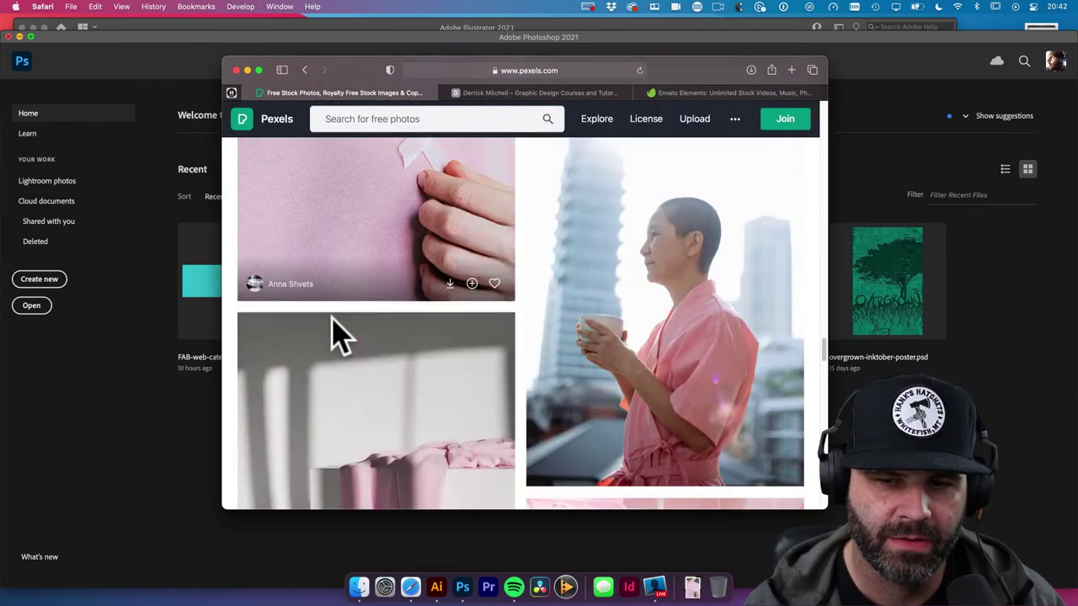
pyautogui.scroll(-10, 439, 342)
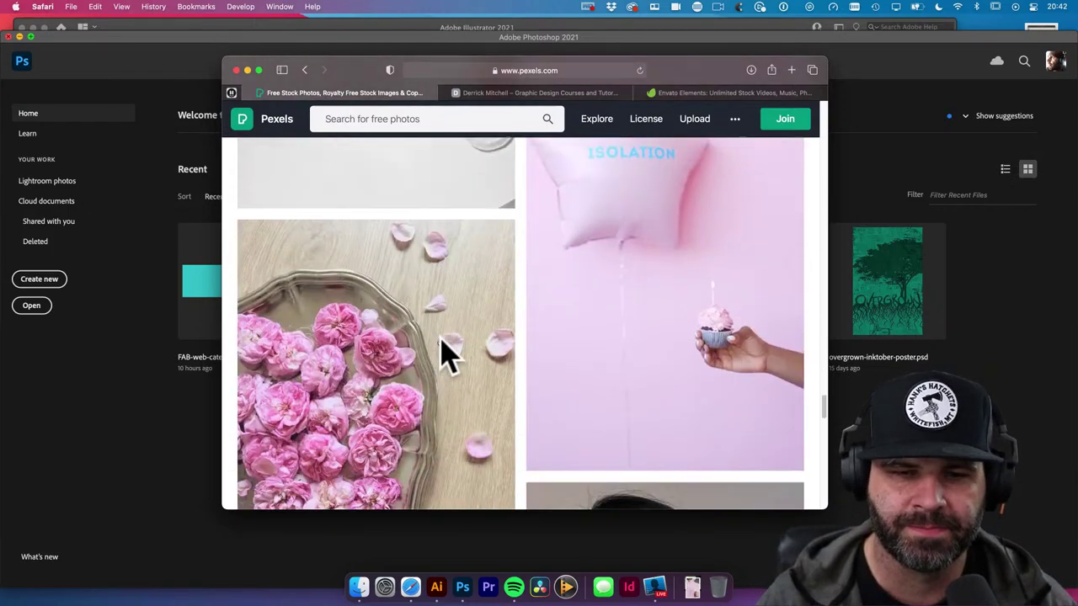
pyautogui.scroll(-10, 448, 359)
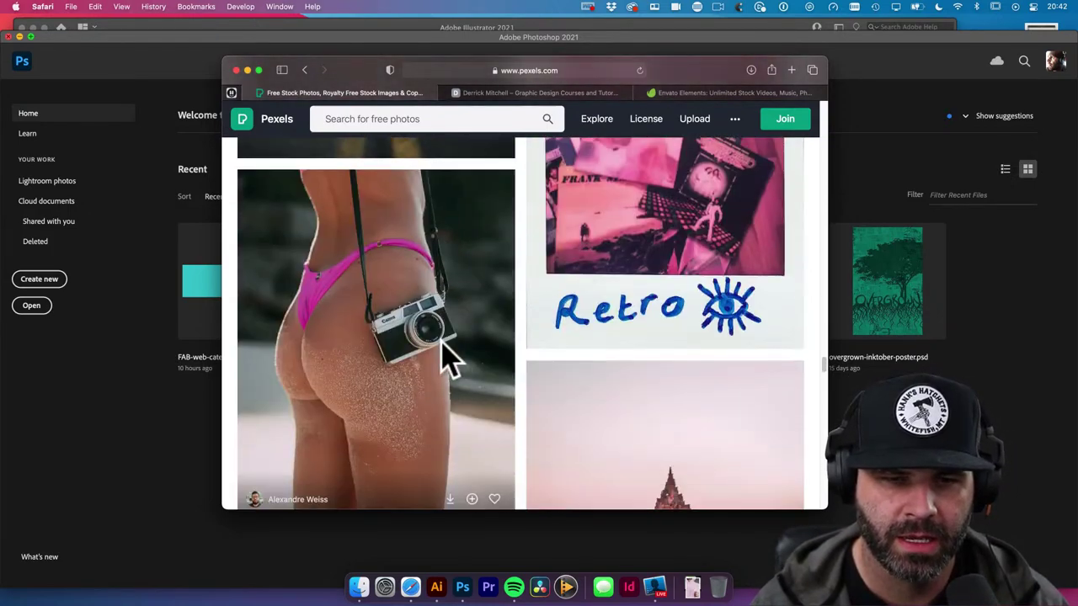
pyautogui.scroll(5, 446, 361)
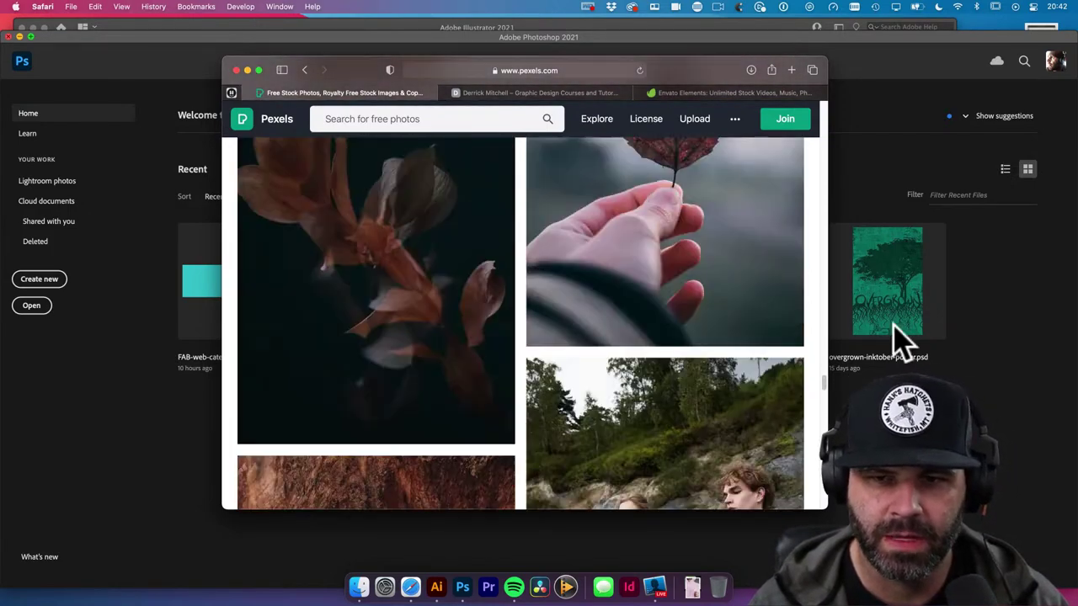
pyautogui.click(647, 232)
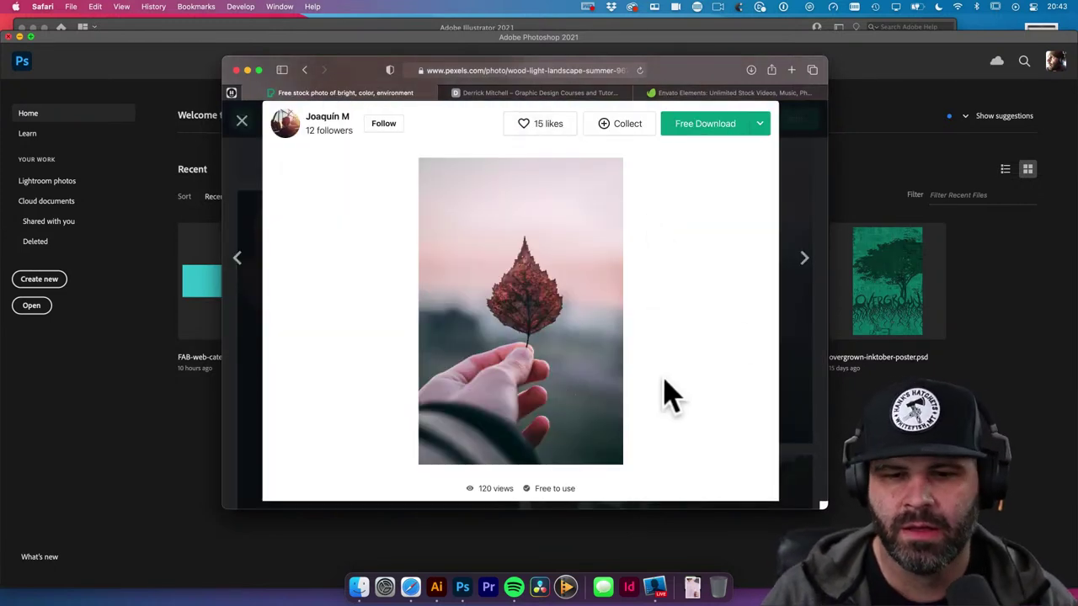
# Inspect the leaf photo enlarged, return it to full view and save the image to Downloads
pyautogui.click(499, 402)
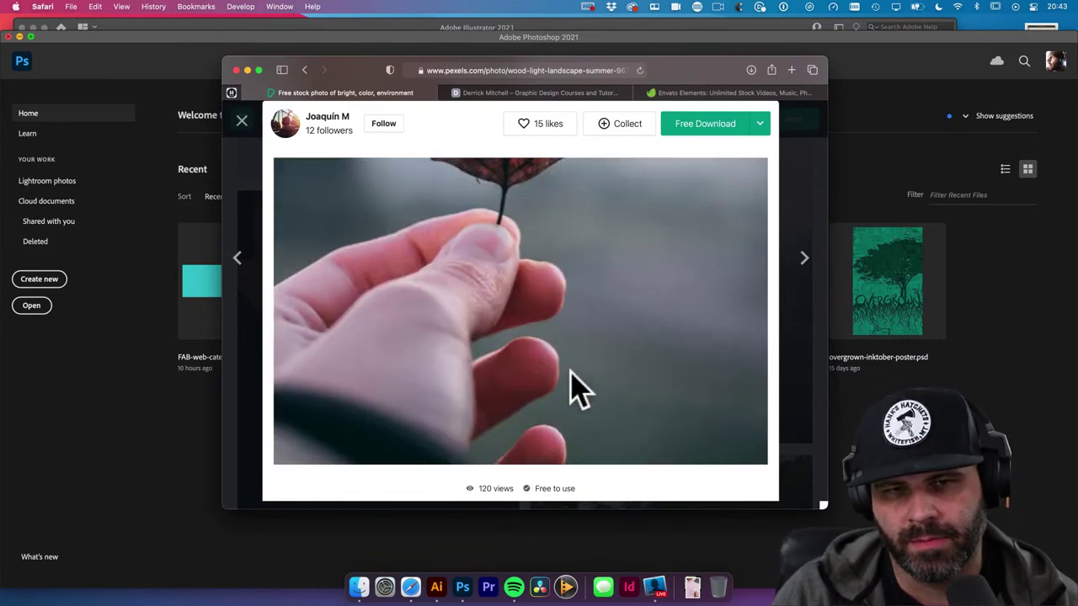
pyautogui.click(502, 312)
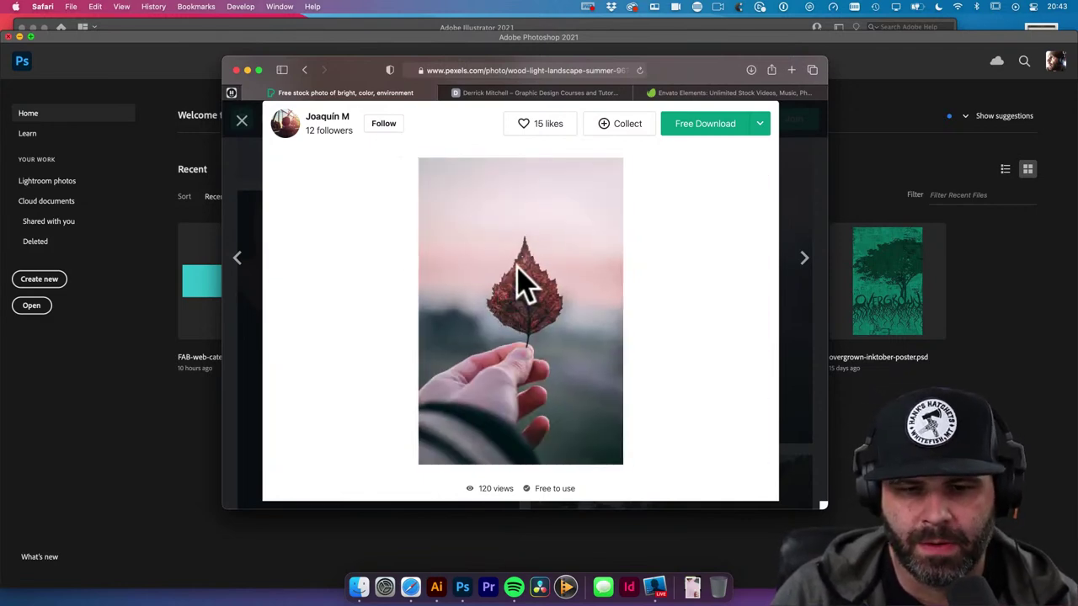
pyautogui.rightClick(518, 270)
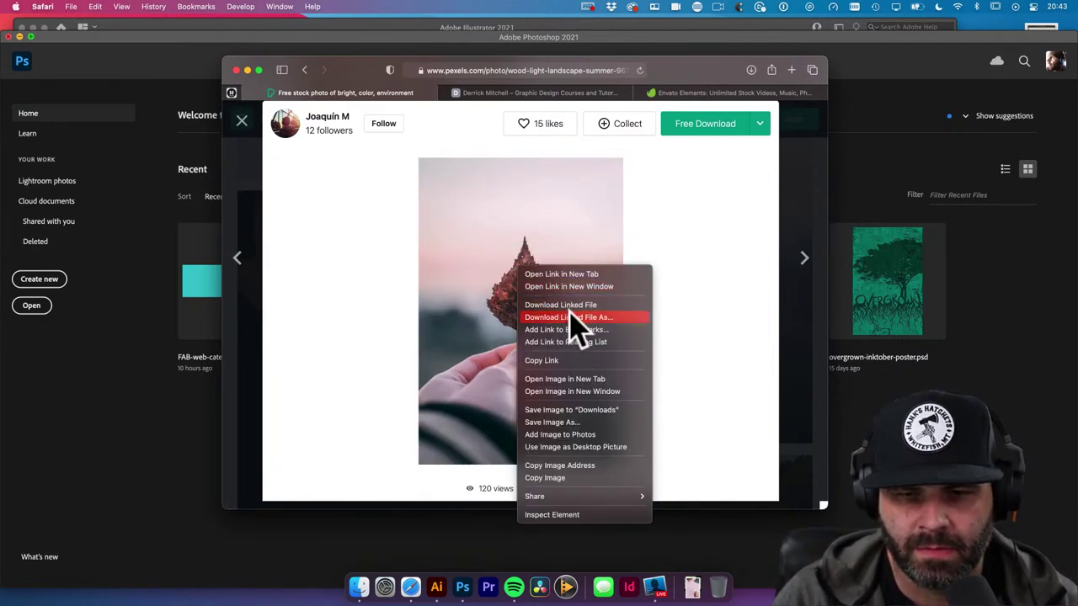
pyautogui.click(593, 410)
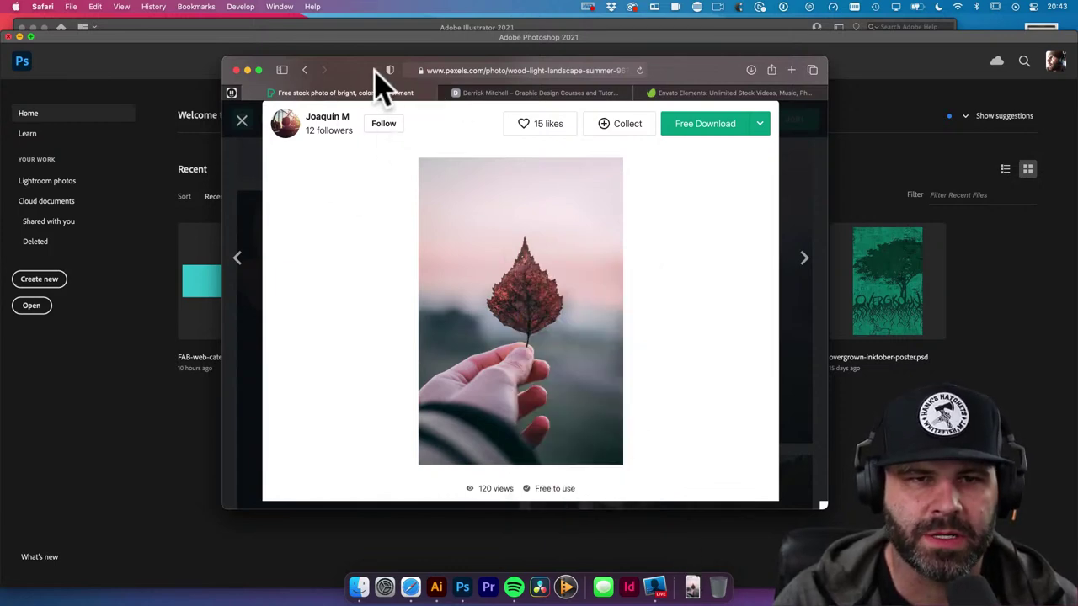
# Open the downloaded pink hoodie photo from the Downloads stack in Photoshop and choose the Patch tool
pyautogui.click(692, 586)
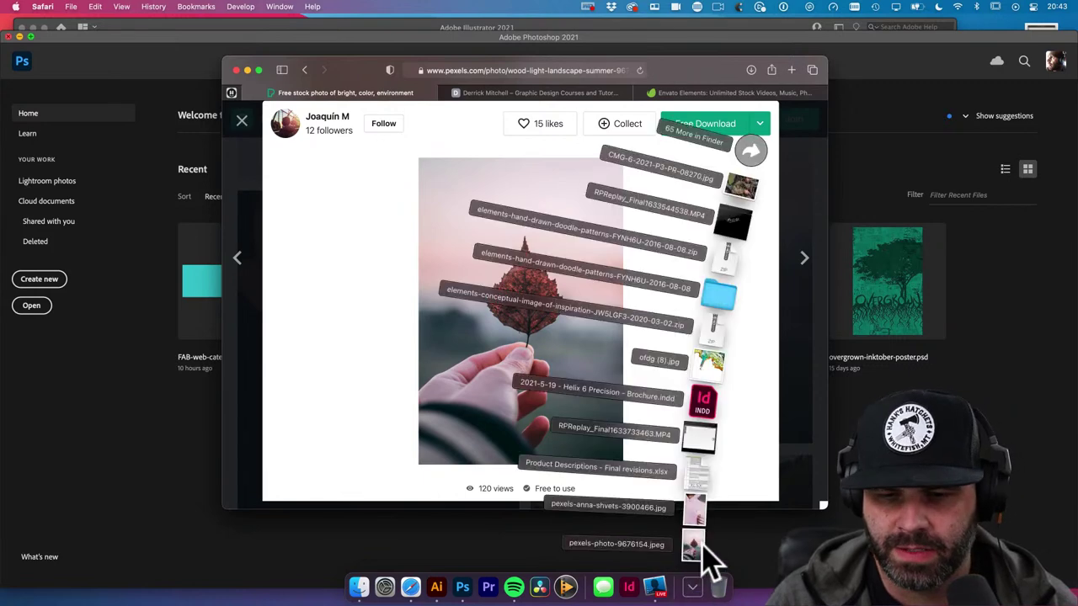
pyautogui.moveTo(701, 515); pyautogui.dragTo(462, 586)
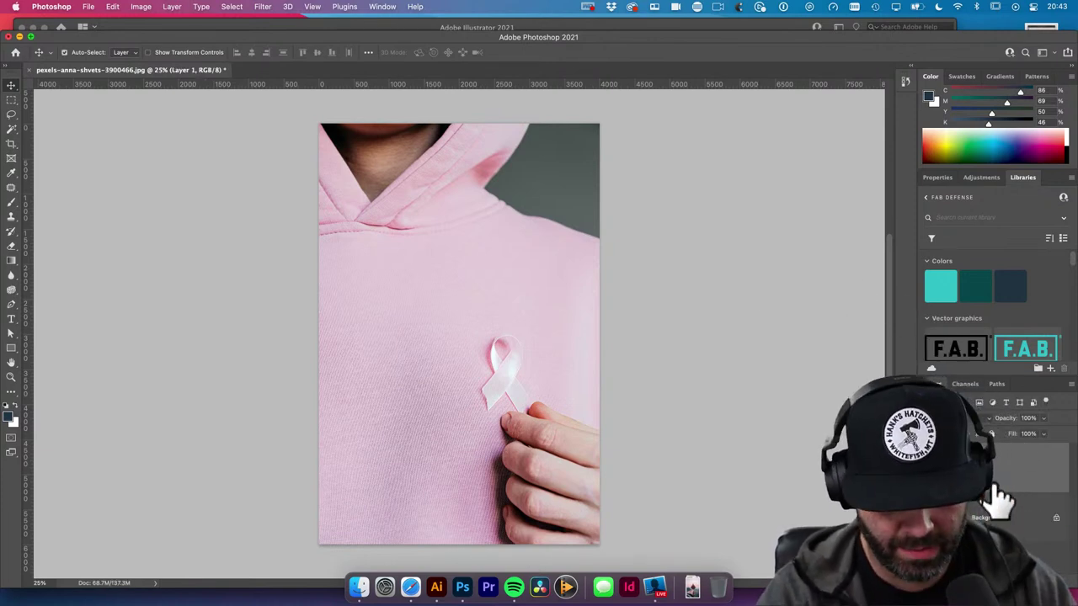
pyautogui.press('j')
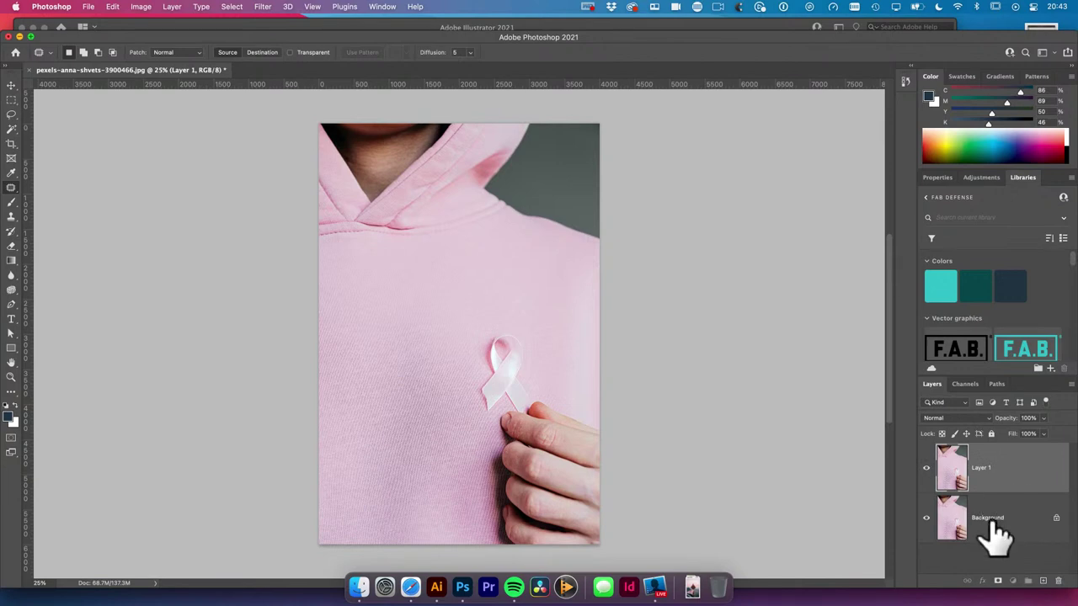
pyautogui.click(998, 527)
pyautogui.hotkey('ctrl', 'j')
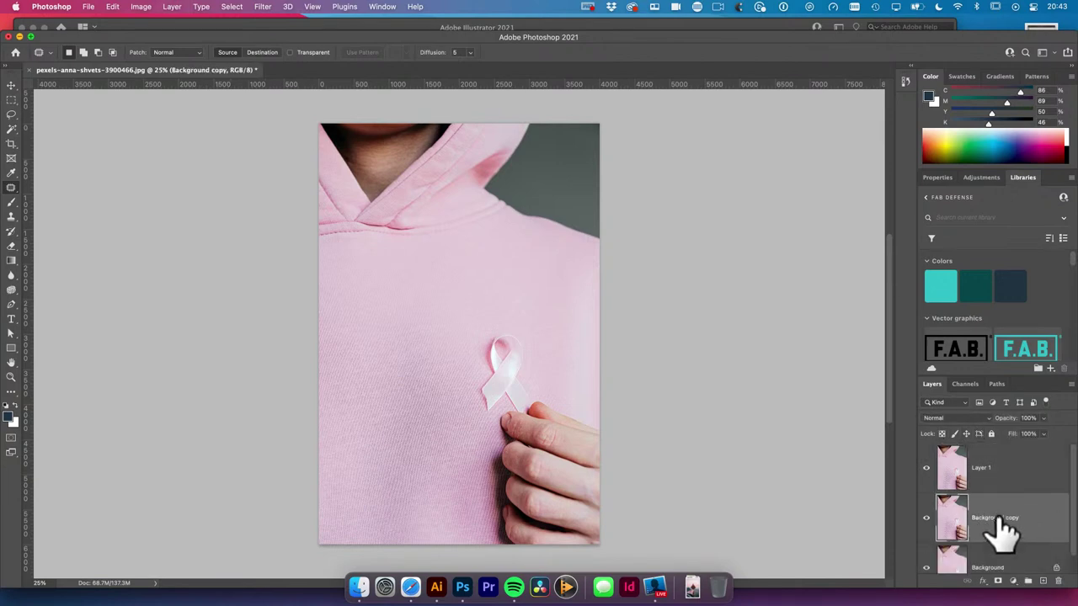
pyautogui.hotkey('ctrl', 'z')
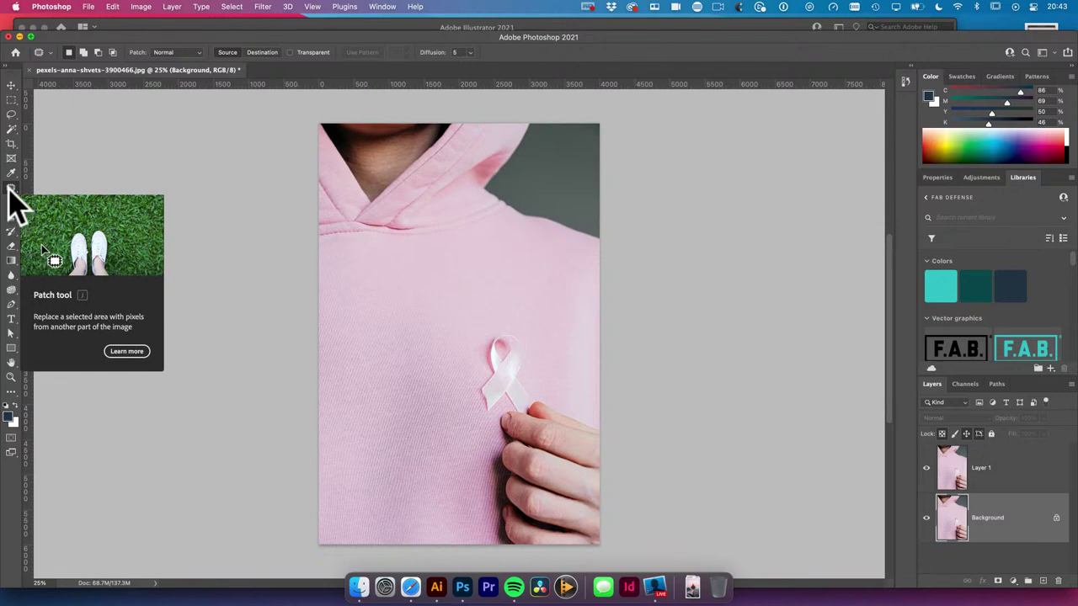
# Outline the pink ribbon on the Background layer with the Patch tool and try replacing it with hoodie fabric from beside it
pyautogui.press('XF86AudioRaiseVolume')
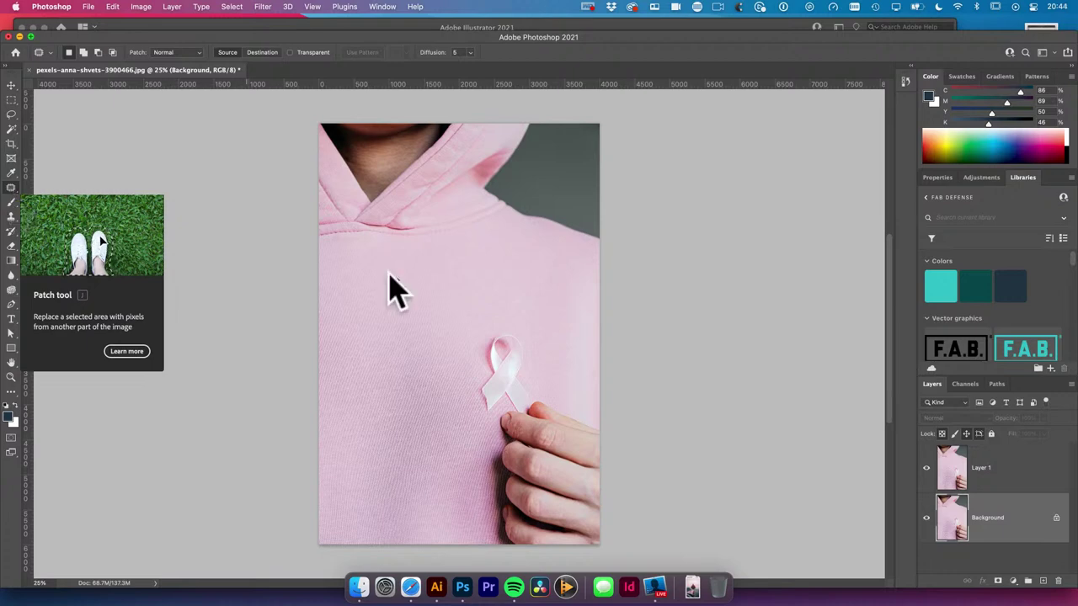
pyautogui.moveTo(504, 323)
pyautogui.mouseDown()
pyautogui.moveTo(479, 337)
pyautogui.moveTo(471, 396)
pyautogui.moveTo(473, 417)
pyautogui.moveTo(493, 424)
pyautogui.moveTo(530, 411)
pyautogui.moveTo(553, 334)
pyautogui.moveTo(509, 312)
pyautogui.mouseUp()
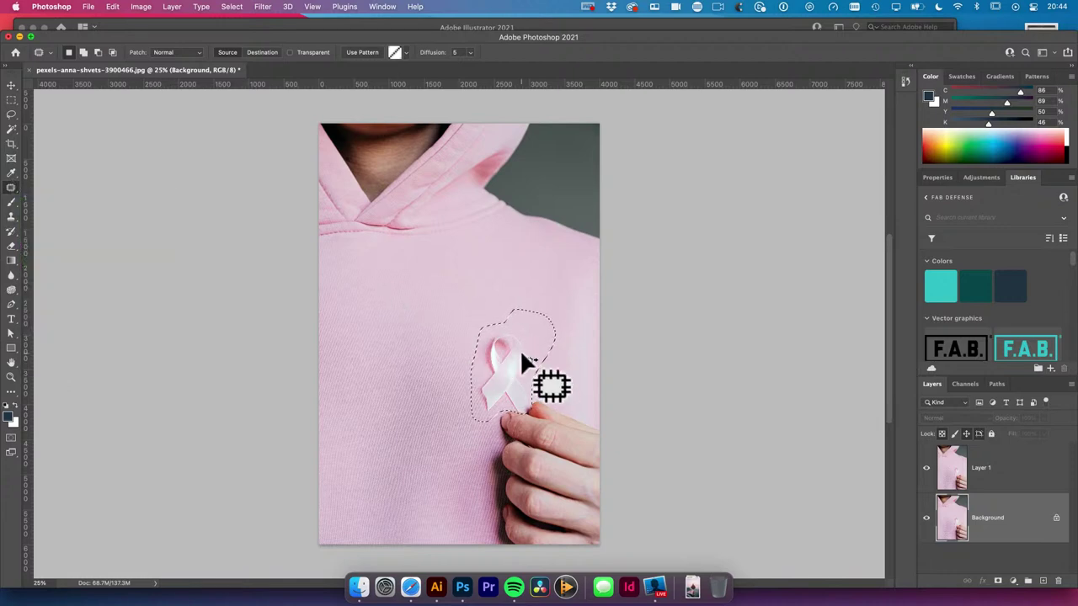
pyautogui.moveTo(520, 359); pyautogui.dragTo(416, 344)
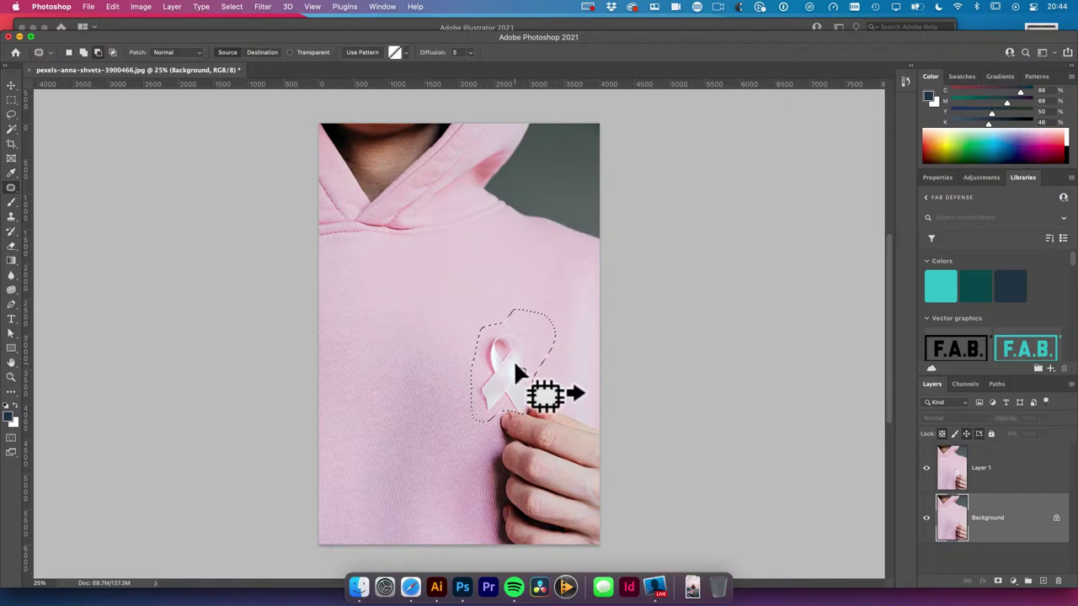
pyautogui.moveTo(513, 365); pyautogui.dragTo(421, 349)
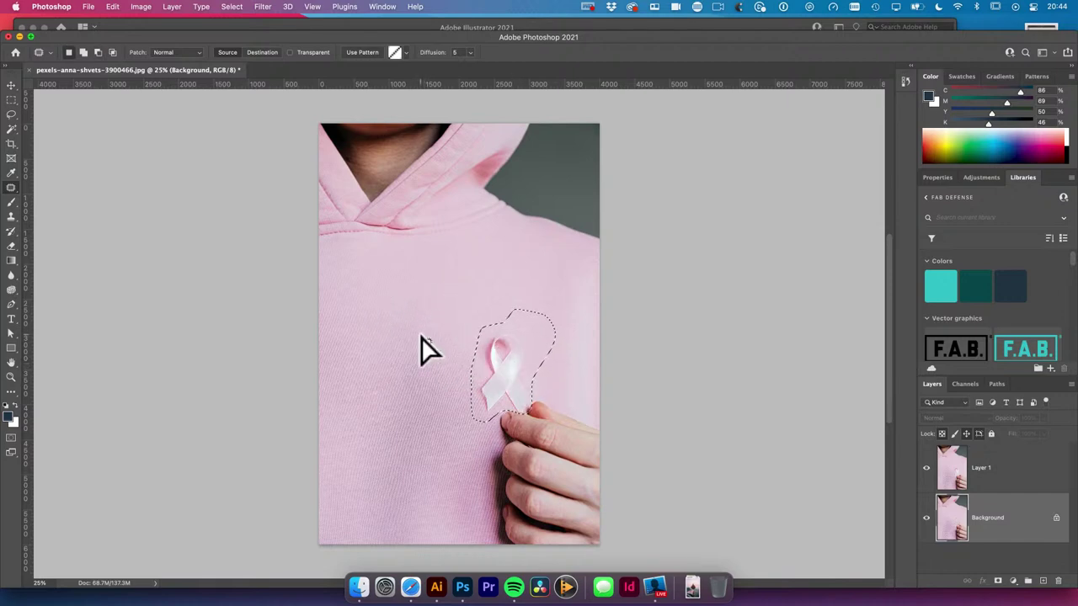
pyautogui.moveTo(496, 361); pyautogui.dragTo(399, 322)
pyautogui.press('Escape')
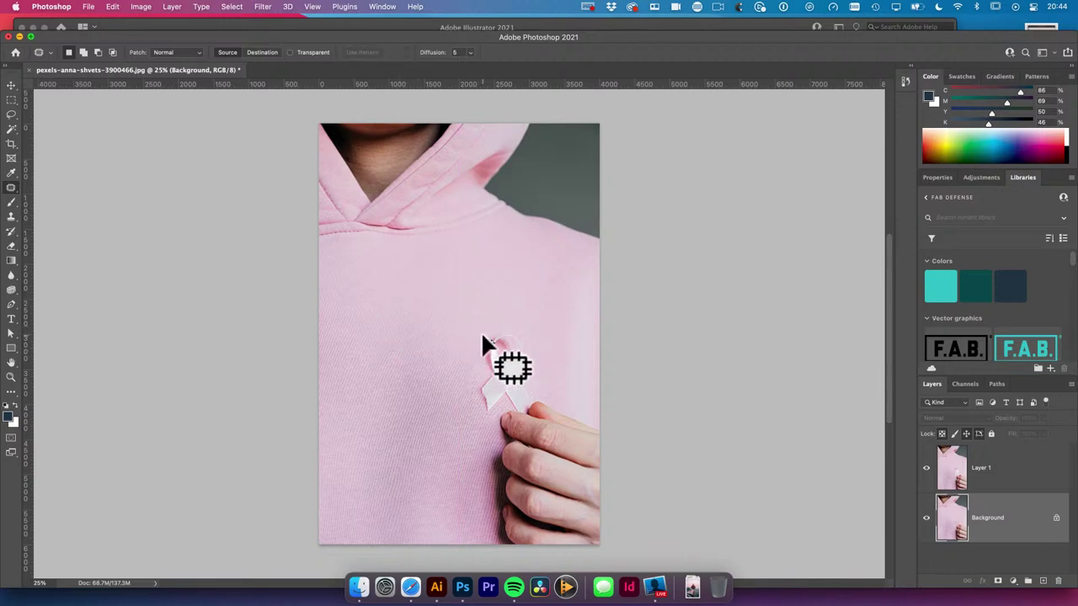
# Try patching the ribbon with the Patch tool set to Destination, undo the patch, restore Source mode and deselect
pyautogui.click(11, 187)
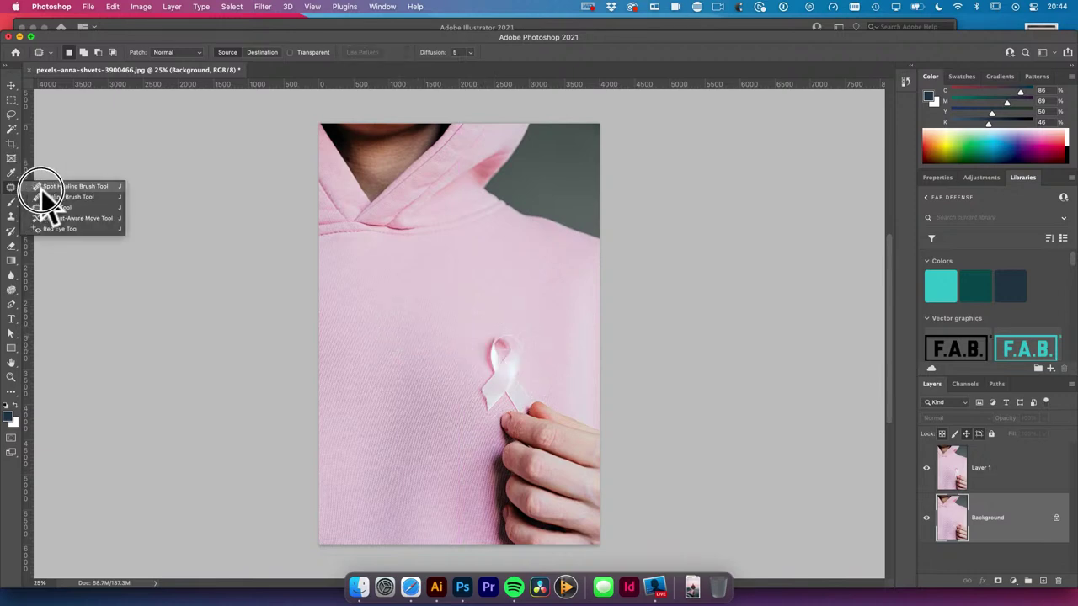
pyautogui.click(268, 53)
pyautogui.moveTo(494, 335)
pyautogui.mouseDown()
pyautogui.moveTo(478, 388)
pyautogui.moveTo(496, 418)
pyautogui.moveTo(510, 409)
pyautogui.moveTo(523, 419)
pyautogui.moveTo(522, 336)
pyautogui.moveTo(496, 336)
pyautogui.mouseUp()
pyautogui.moveTo(524, 367)
pyautogui.mouseDown()
pyautogui.moveTo(451, 368)
pyautogui.moveTo(448, 359)
pyautogui.moveTo(432, 371)
pyautogui.mouseUp()
pyautogui.press('super+z')
pyautogui.click(233, 52)
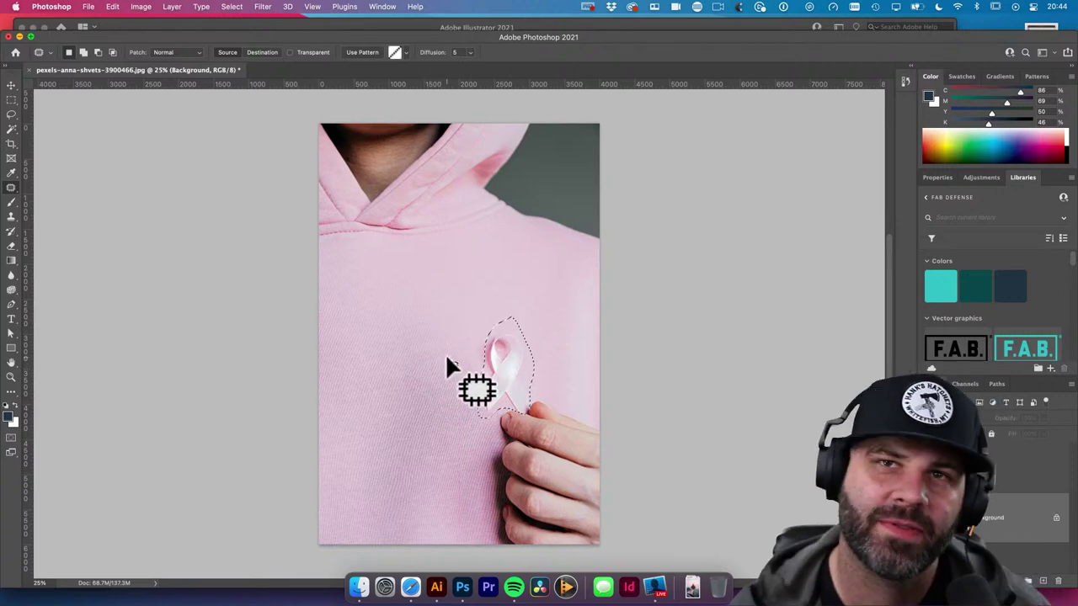
pyautogui.press('super+z')
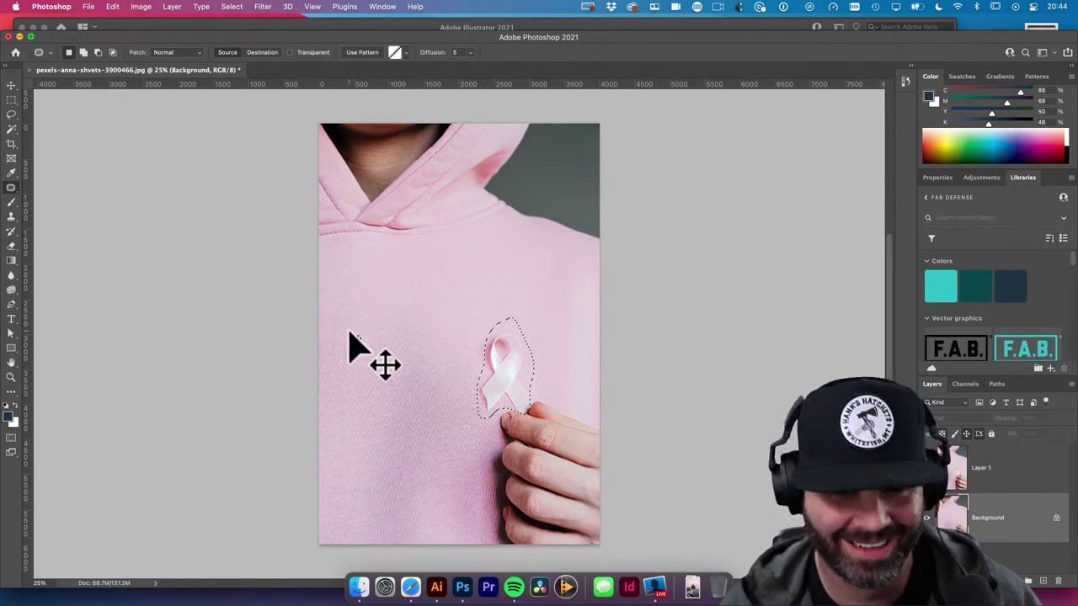
pyautogui.press('super+d')
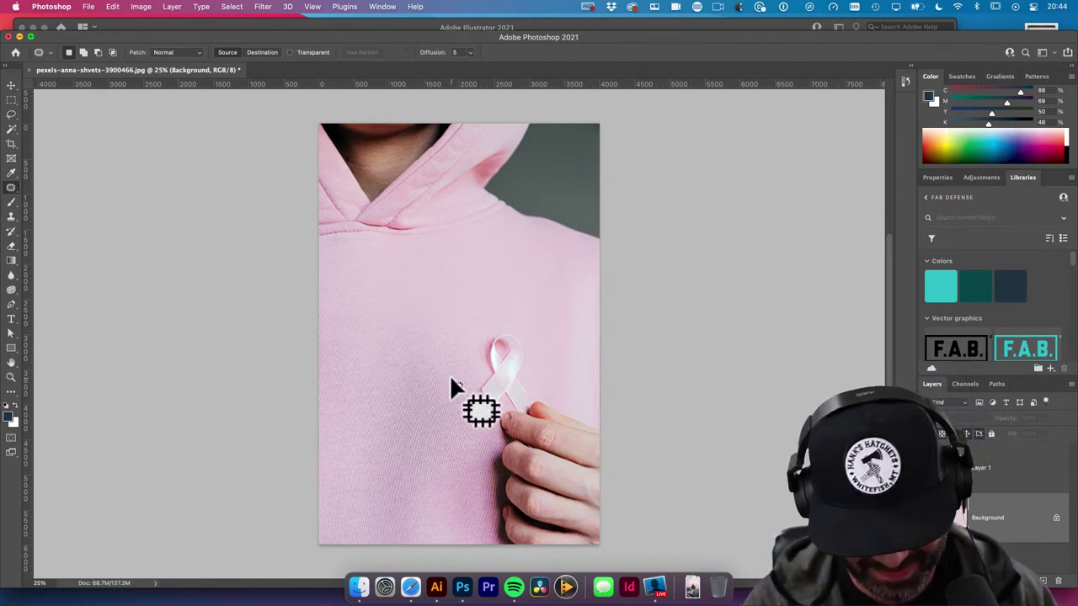
# Draw a freehand Lasso selection closely around the pink ribbon on the Background layer
pyautogui.press('l')
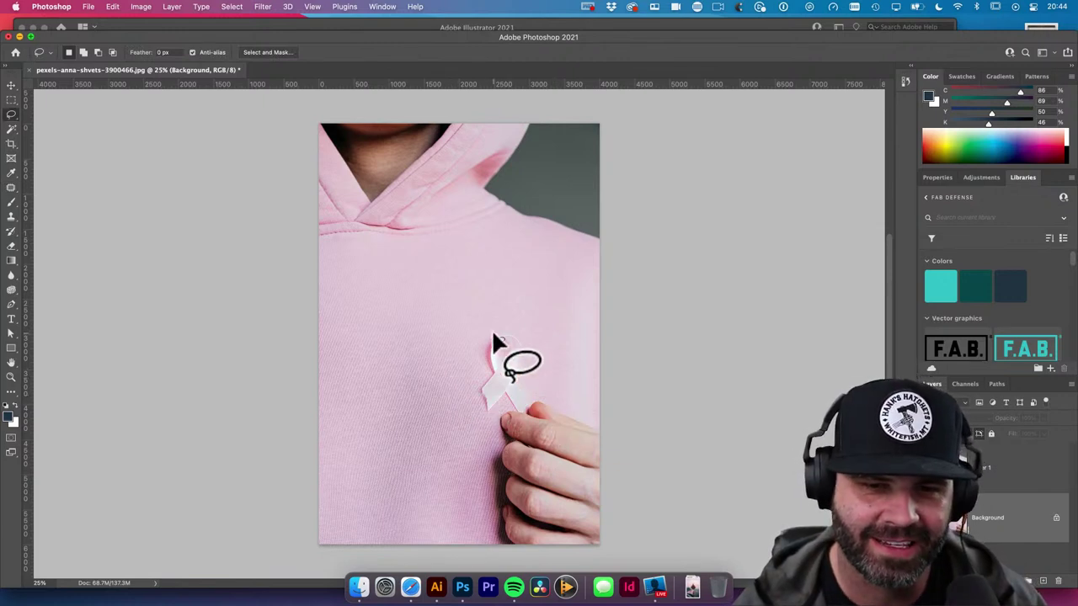
pyautogui.moveTo(476, 334)
pyautogui.mouseDown()
pyautogui.moveTo(476, 418)
pyautogui.moveTo(505, 403)
pyautogui.moveTo(525, 414)
pyautogui.moveTo(539, 385)
pyautogui.moveTo(529, 339)
pyautogui.moveTo(481, 332)
pyautogui.mouseUp()
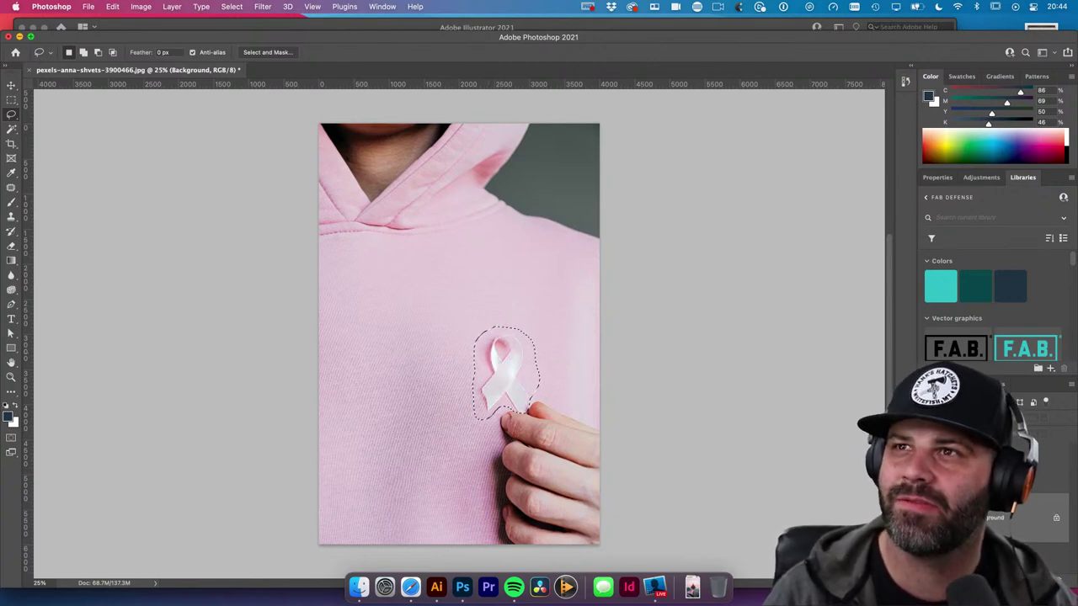
pyautogui.press('super+j')
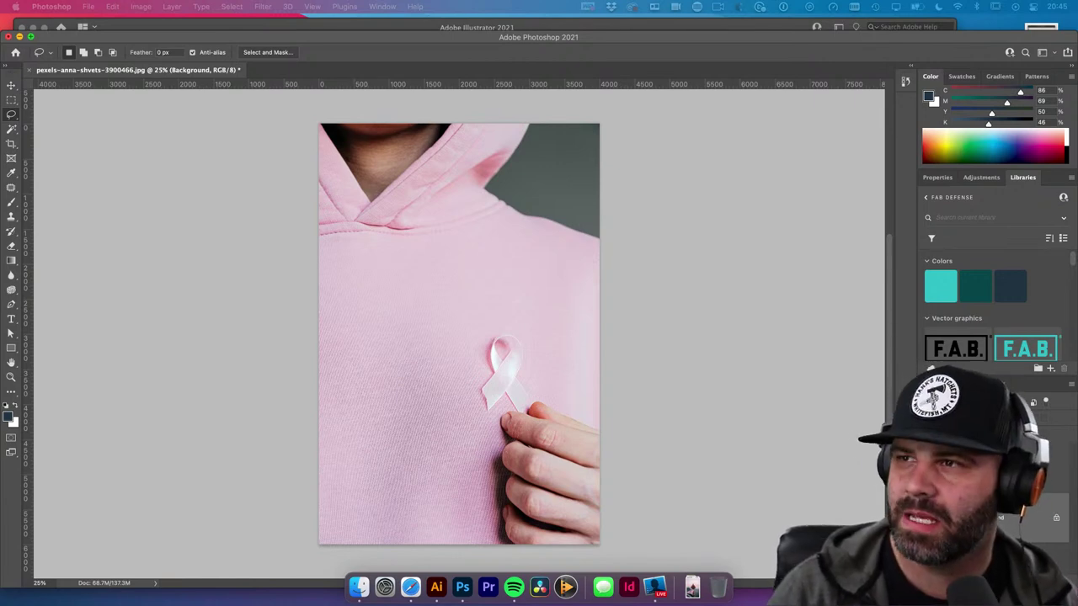
# Switch to Safari, view the Complete Graphic Design Facebook group, reposition its window and return to Photoshop
pyautogui.press('super+Tab')
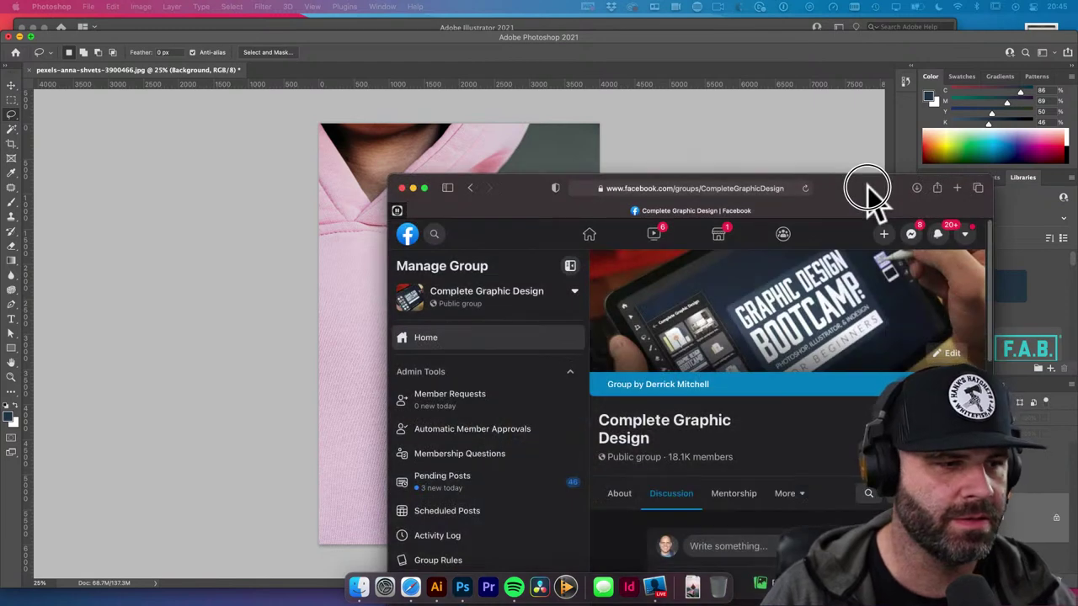
pyautogui.moveTo(871, 200); pyautogui.dragTo(553, 109)
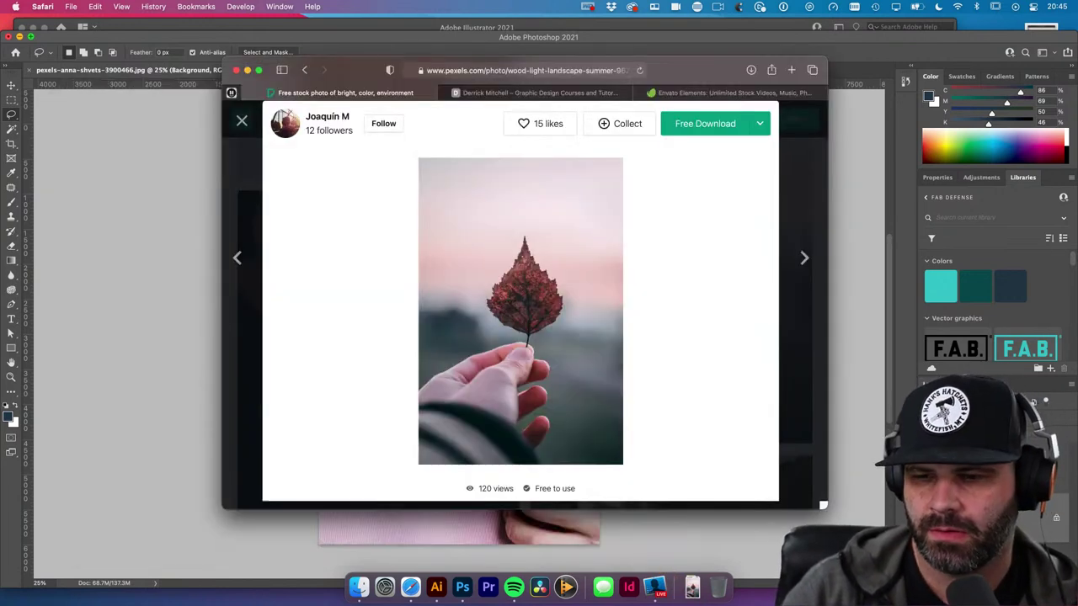
pyautogui.click(174, 348)
# Try filling the selected ribbon area on the Background layer with surrounding hoodie fabric, and undo the fill
pyautogui.press('Delete')
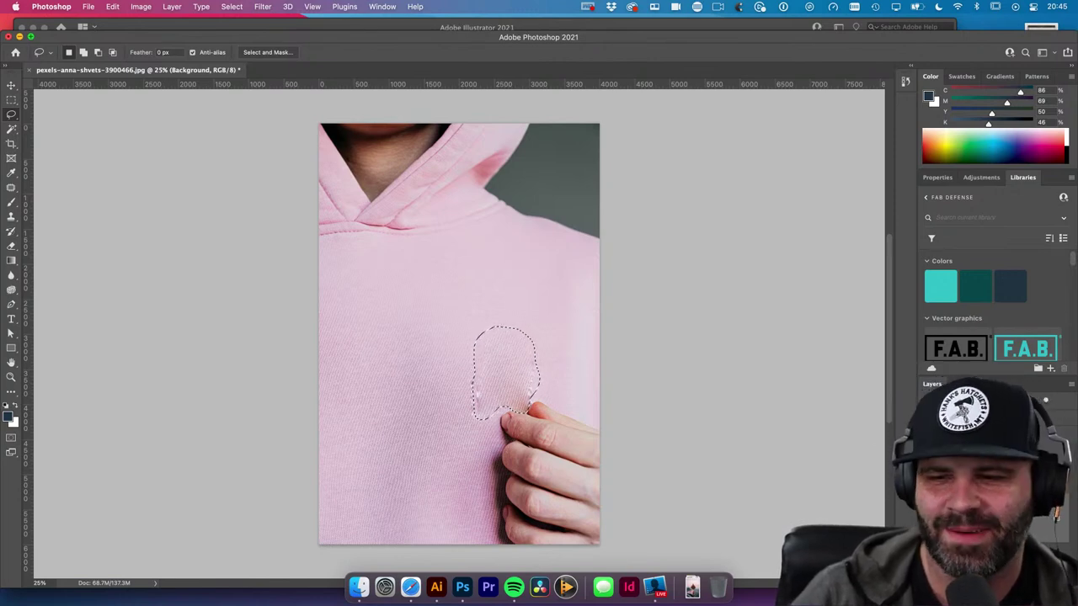
pyautogui.press('super+z')
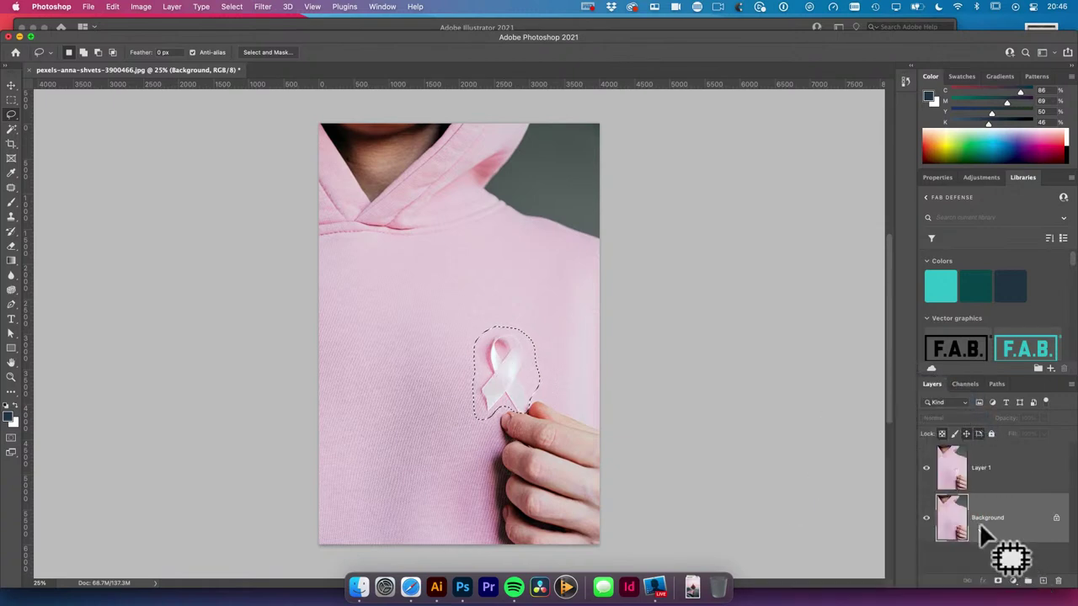
# Delete the Background layer and duplicate Layer 1
pyautogui.click(1028, 534)
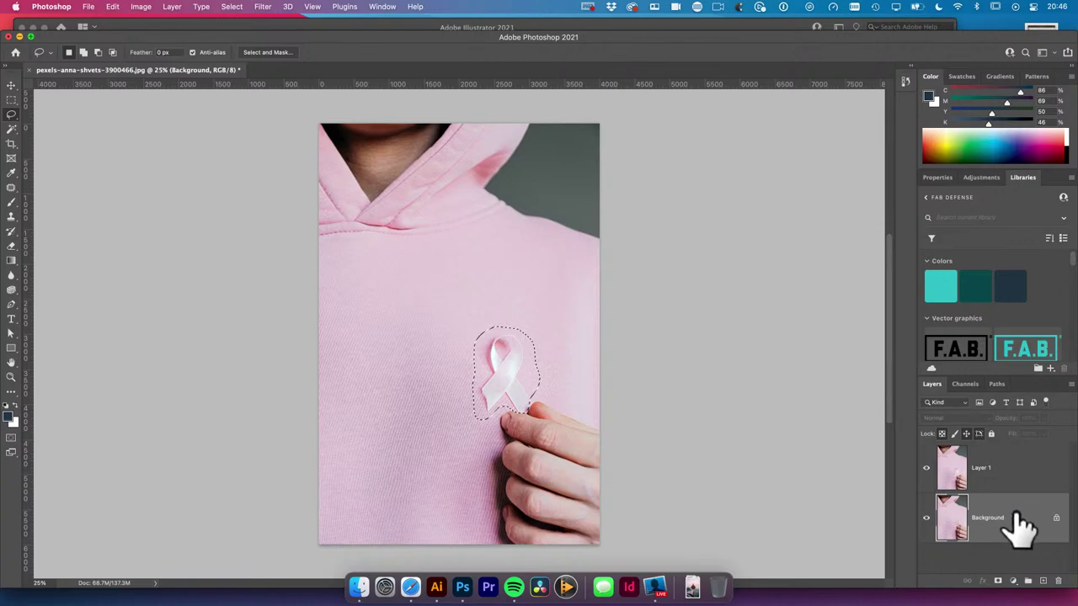
pyautogui.click(1019, 489)
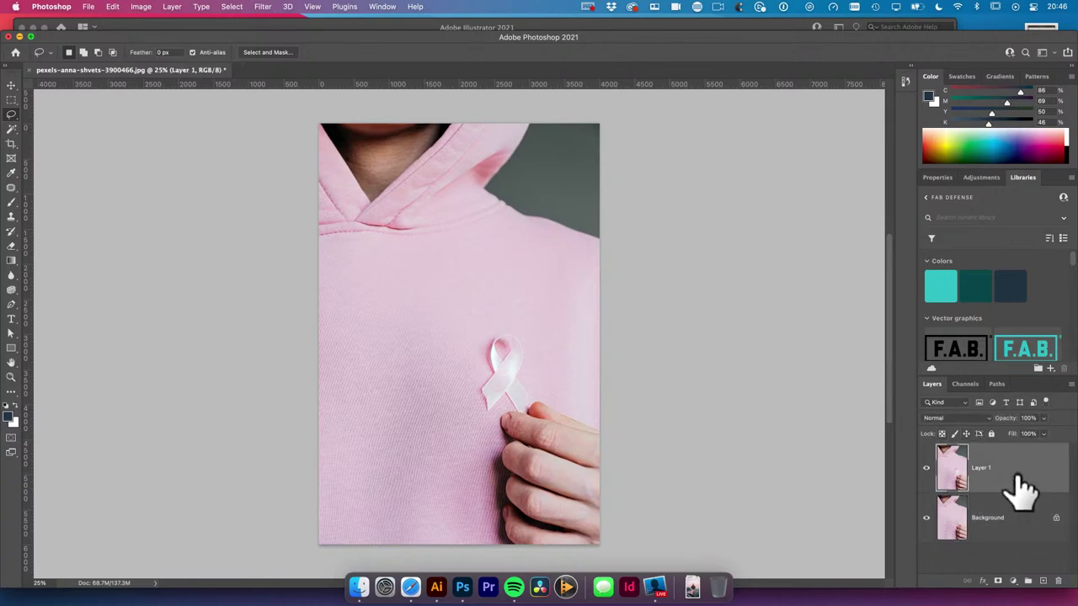
pyautogui.click(1008, 531)
pyautogui.press('Delete')
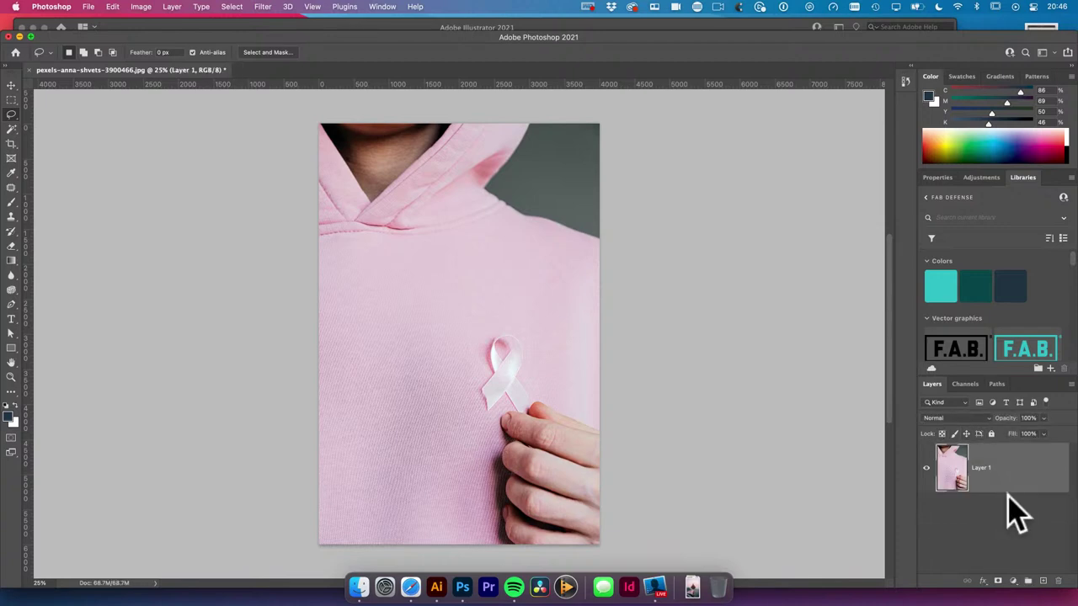
pyautogui.hotkey('ctrl', 'j')
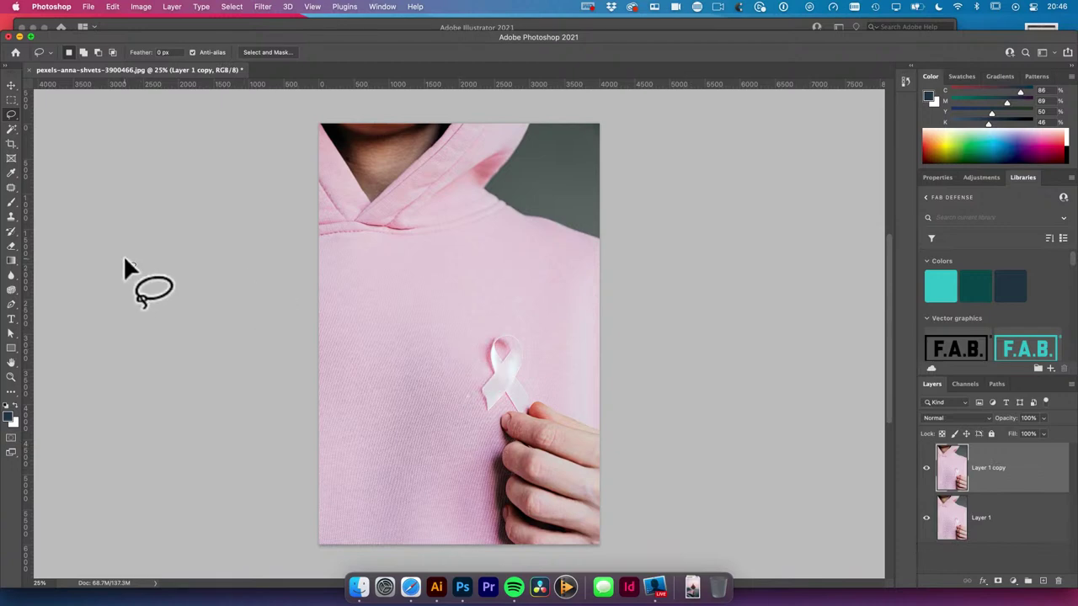
# Outline the ribbon on Layer 1 copy with the Patch tool and replace it with plain fabric from the hoodie's chest
pyautogui.click(11, 187)
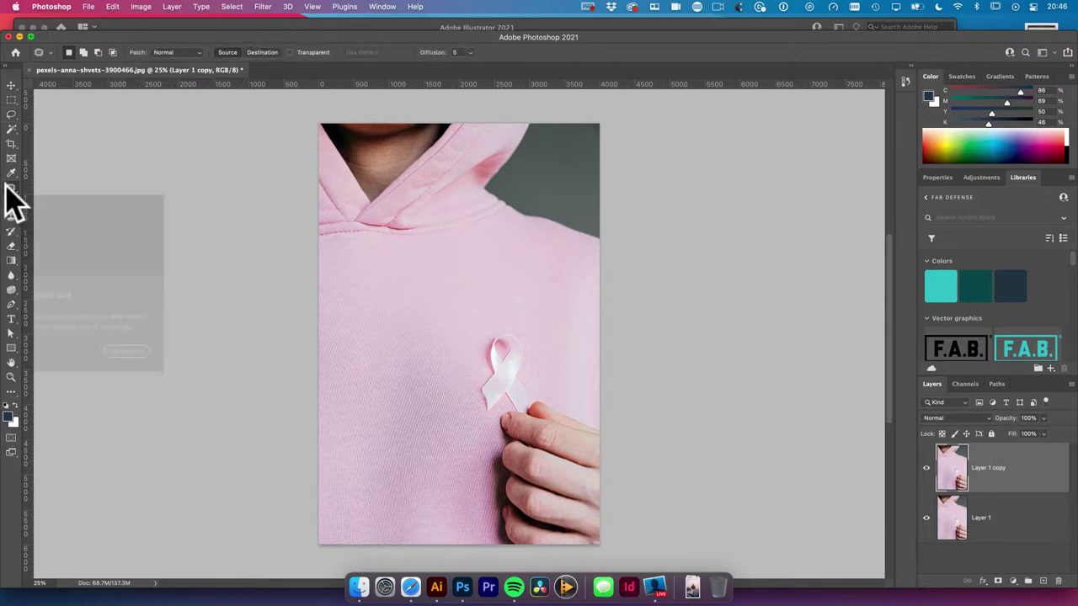
pyautogui.click(67, 244)
pyautogui.moveTo(481, 333)
pyautogui.mouseDown()
pyautogui.moveTo(475, 420)
pyautogui.moveTo(526, 409)
pyautogui.moveTo(528, 369)
pyautogui.moveTo(506, 312)
pyautogui.mouseUp()
pyautogui.moveTo(500, 366); pyautogui.dragTo(380, 306)
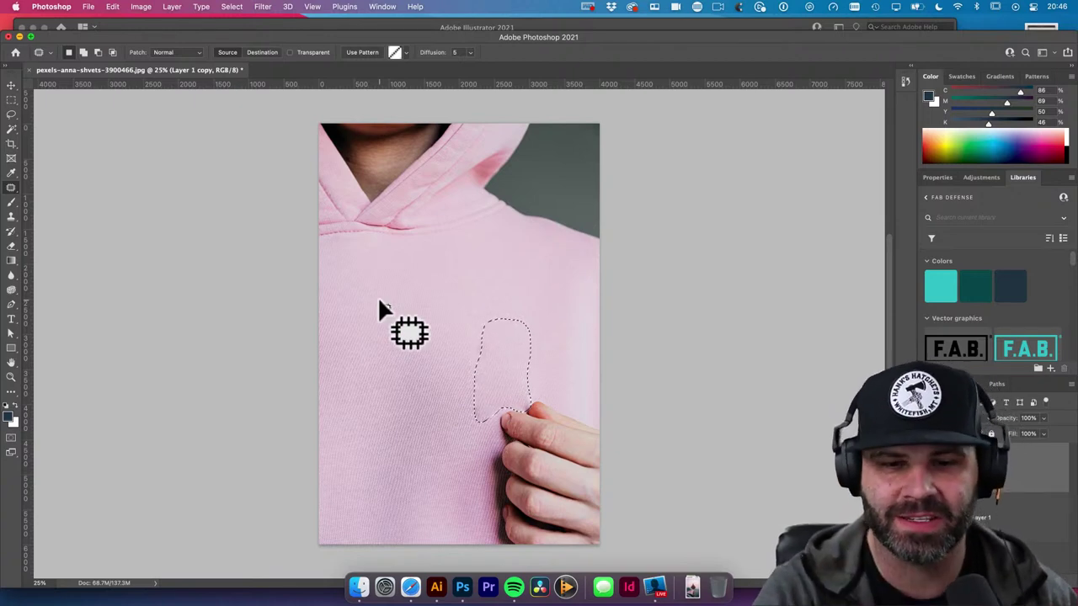
# Patch the leftover marks beside the removed ribbon with nearby hoodie fabric and clear the selection
pyautogui.moveTo(441, 393)
pyautogui.mouseDown()
pyautogui.moveTo(463, 426)
pyautogui.moveTo(494, 414)
pyautogui.moveTo(472, 424)
pyautogui.moveTo(418, 392)
pyautogui.mouseUp()
pyautogui.moveTo(476, 347)
pyautogui.mouseDown()
pyautogui.moveTo(486, 385)
pyautogui.moveTo(469, 392)
pyautogui.moveTo(465, 371)
pyautogui.mouseUp()
pyautogui.moveTo(468, 383); pyautogui.dragTo(455, 320)
pyautogui.press('super+d')
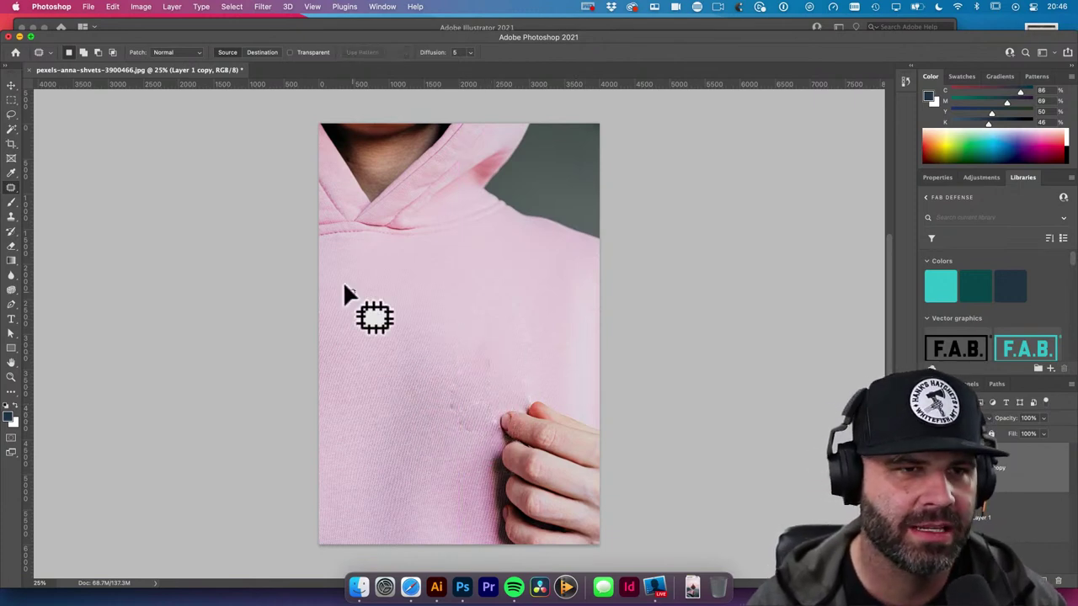
# Set the Patch mode to Content-Aware, try patching the marks above the fingers, and discard the patched result
pyautogui.click(197, 53)
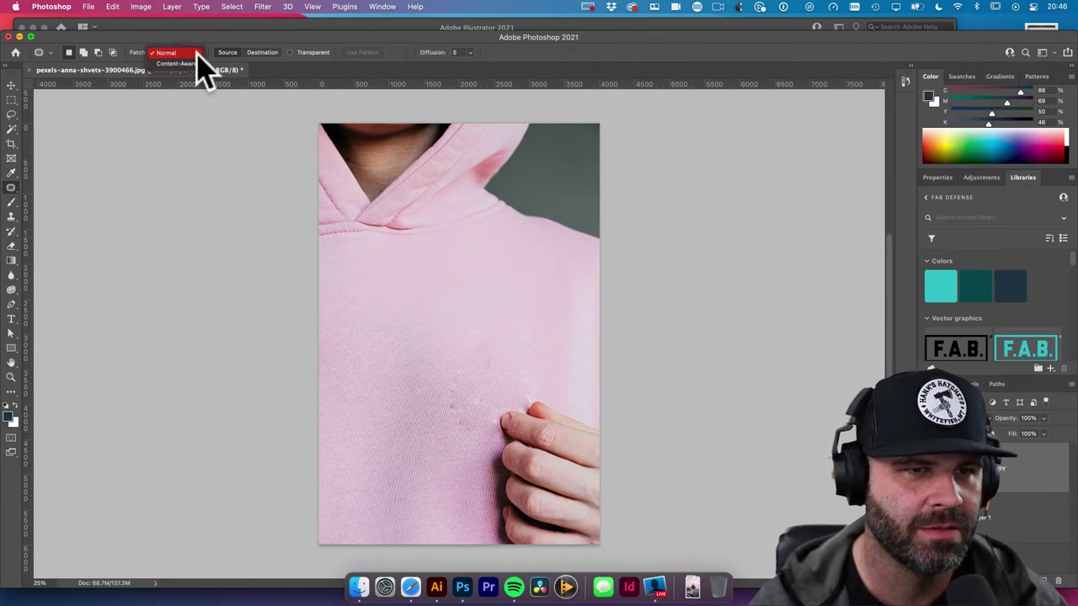
pyautogui.click(189, 64)
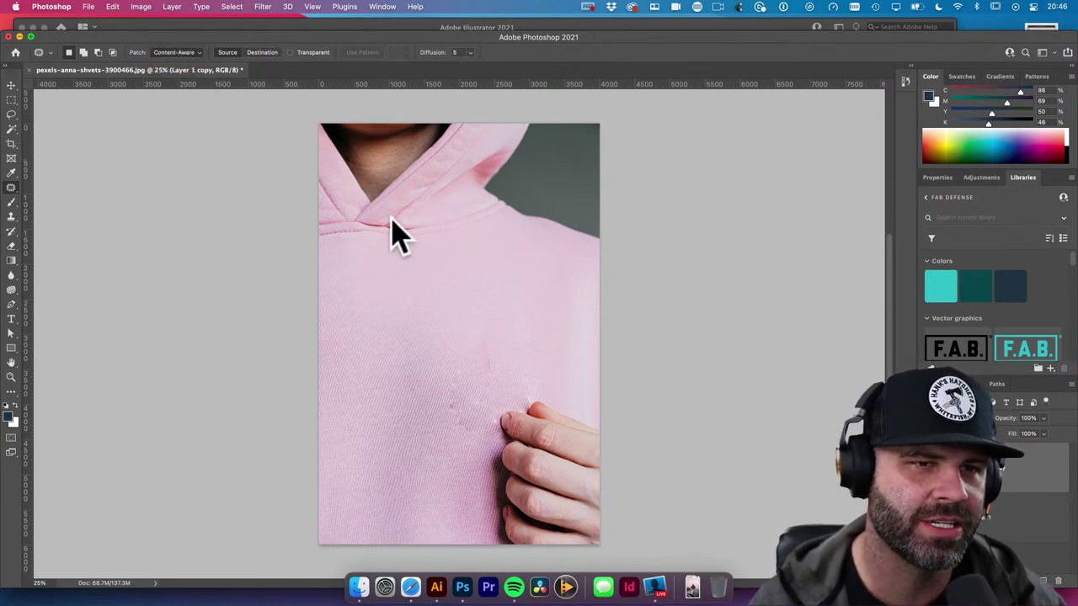
pyautogui.moveTo(442, 410)
pyautogui.mouseDown()
pyautogui.moveTo(479, 449)
pyautogui.moveTo(496, 408)
pyautogui.moveTo(531, 392)
pyautogui.moveTo(510, 346)
pyautogui.moveTo(495, 334)
pyautogui.moveTo(380, 384)
pyautogui.mouseUp()
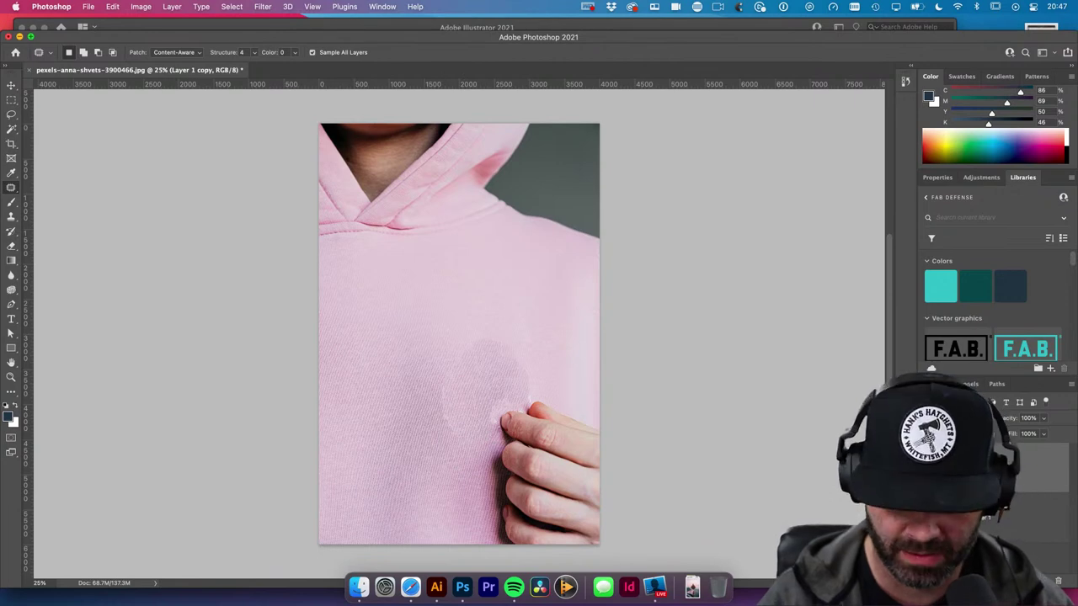
pyautogui.press('BackSpace')
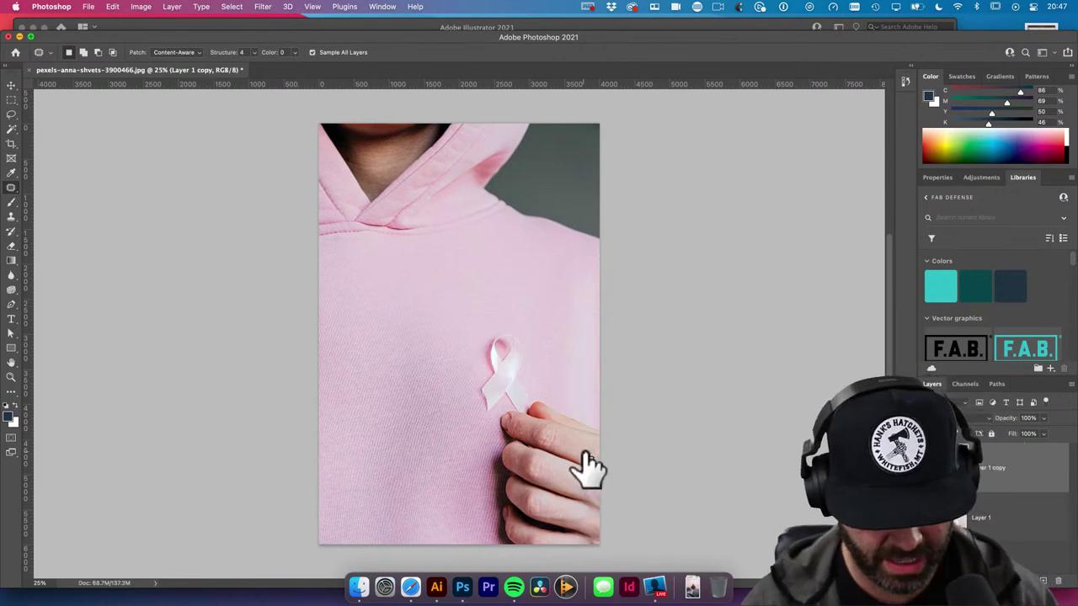
# Outline the ribbon on Layer 1 copy with a loose lasso selection and fill it using Content-Aware contents
pyautogui.press('l')
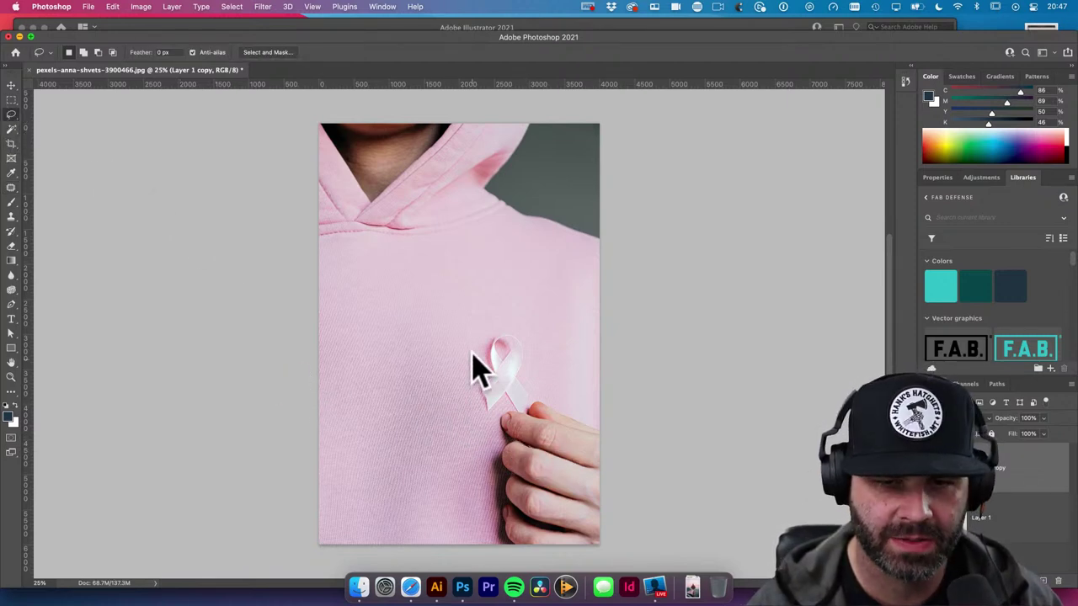
pyautogui.moveTo(482, 350)
pyautogui.mouseDown()
pyautogui.moveTo(479, 413)
pyautogui.moveTo(522, 414)
pyautogui.moveTo(533, 396)
pyautogui.moveTo(524, 331)
pyautogui.moveTo(506, 323)
pyautogui.moveTo(478, 357)
pyautogui.mouseUp()
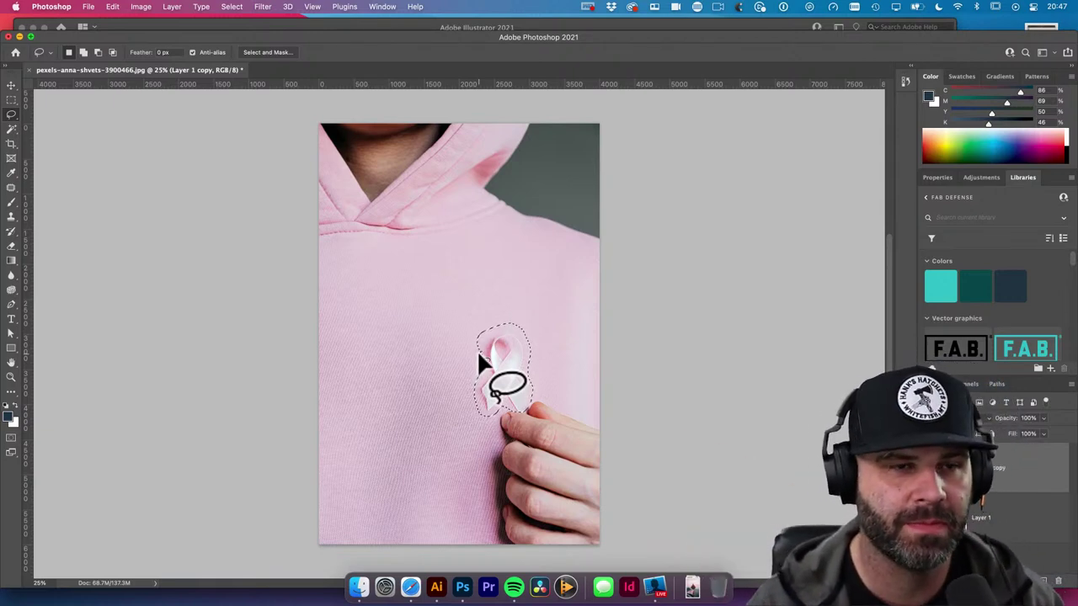
pyautogui.hotkey('shift', 'BackSpace')
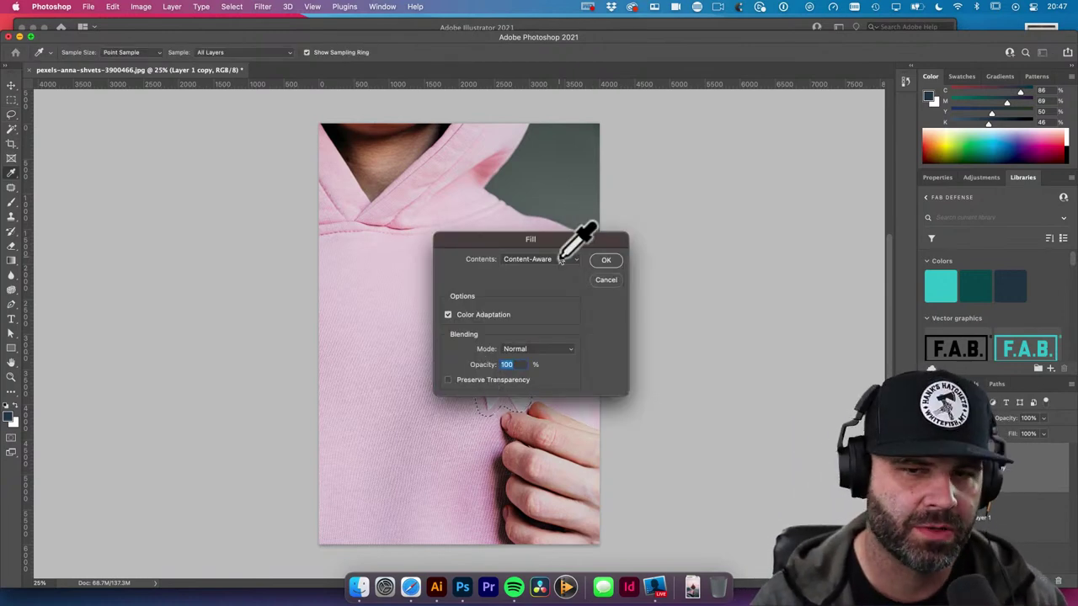
pyautogui.moveTo(562, 242); pyautogui.dragTo(651, 209)
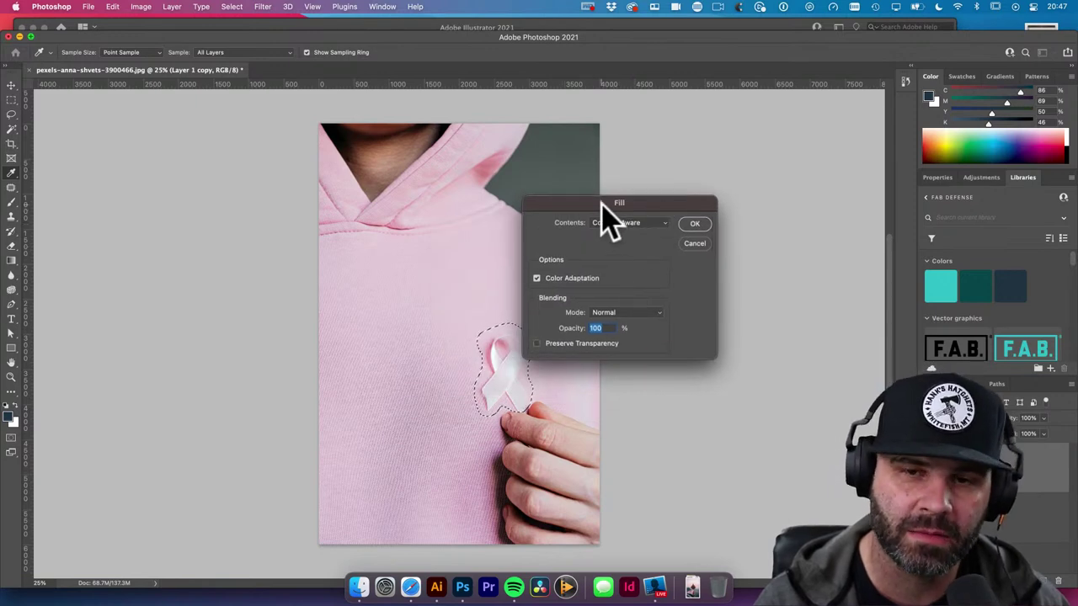
pyautogui.click(619, 224)
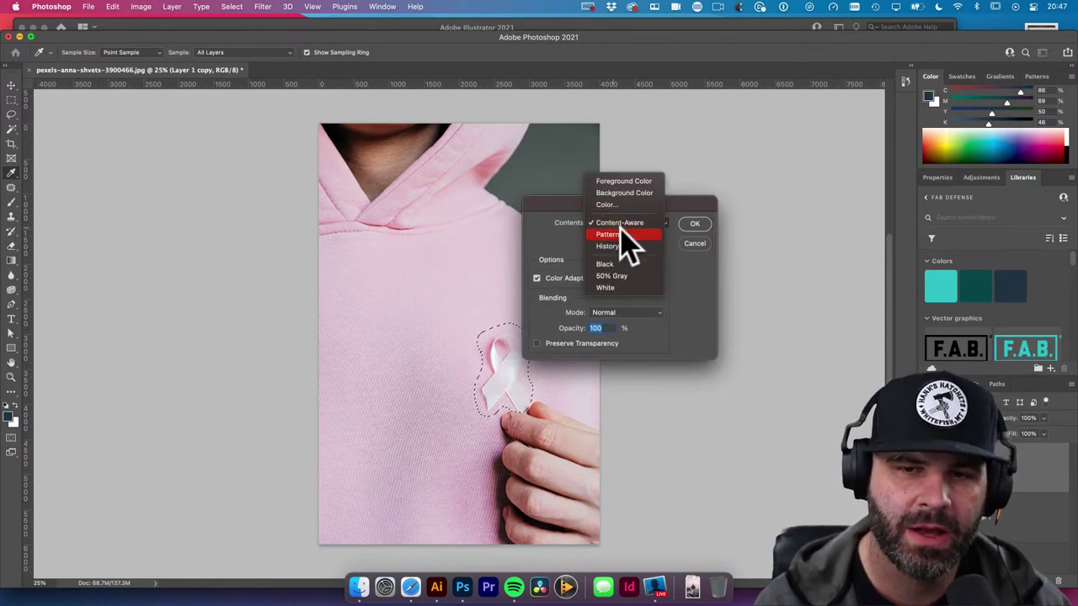
pyautogui.click(642, 182)
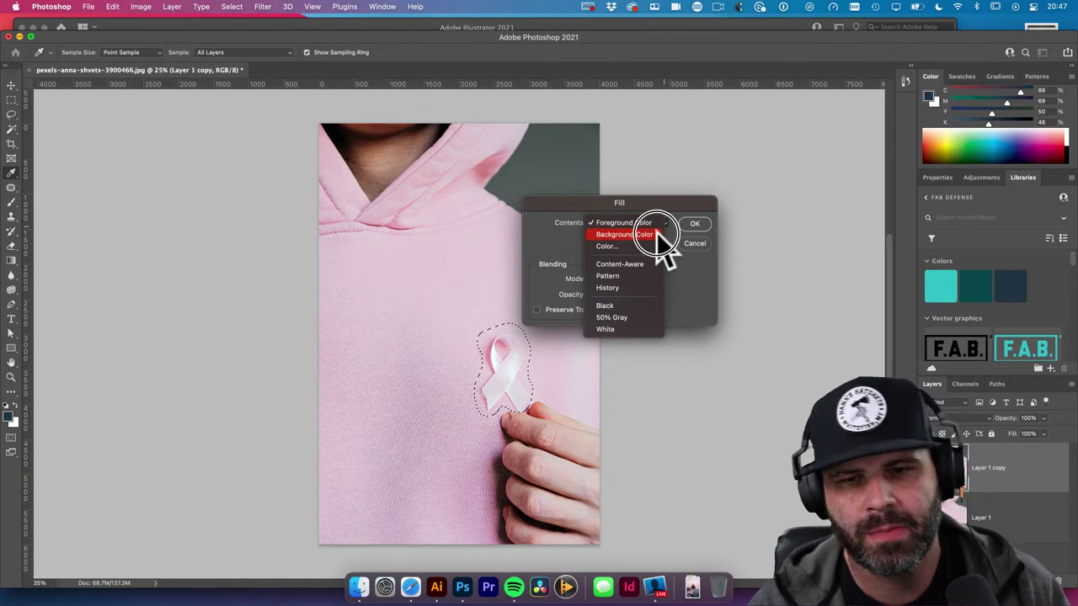
pyautogui.click(662, 235)
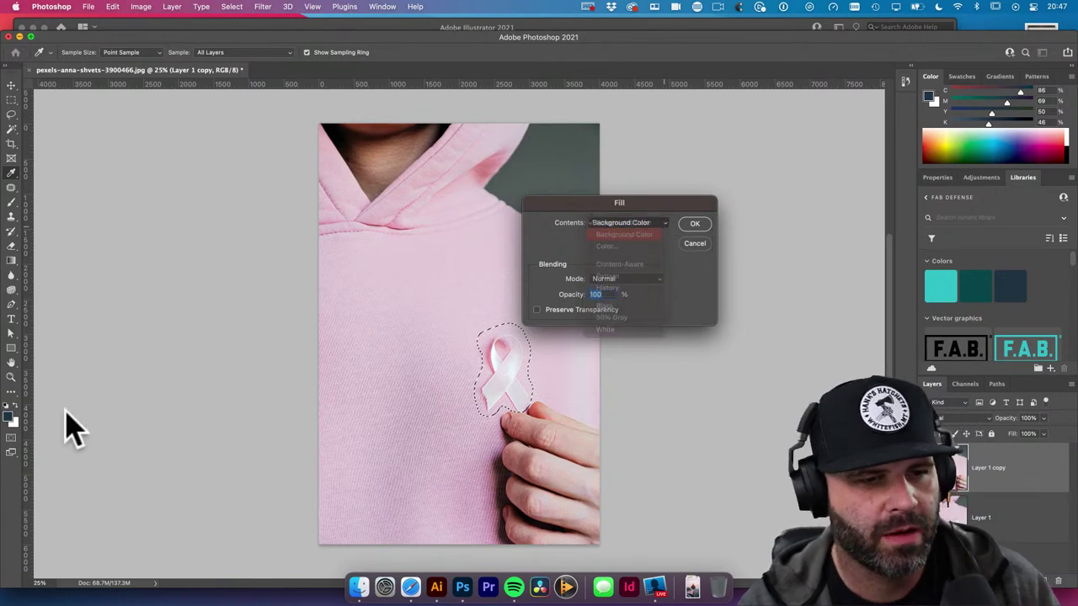
pyautogui.click(630, 224)
pyautogui.click(630, 252)
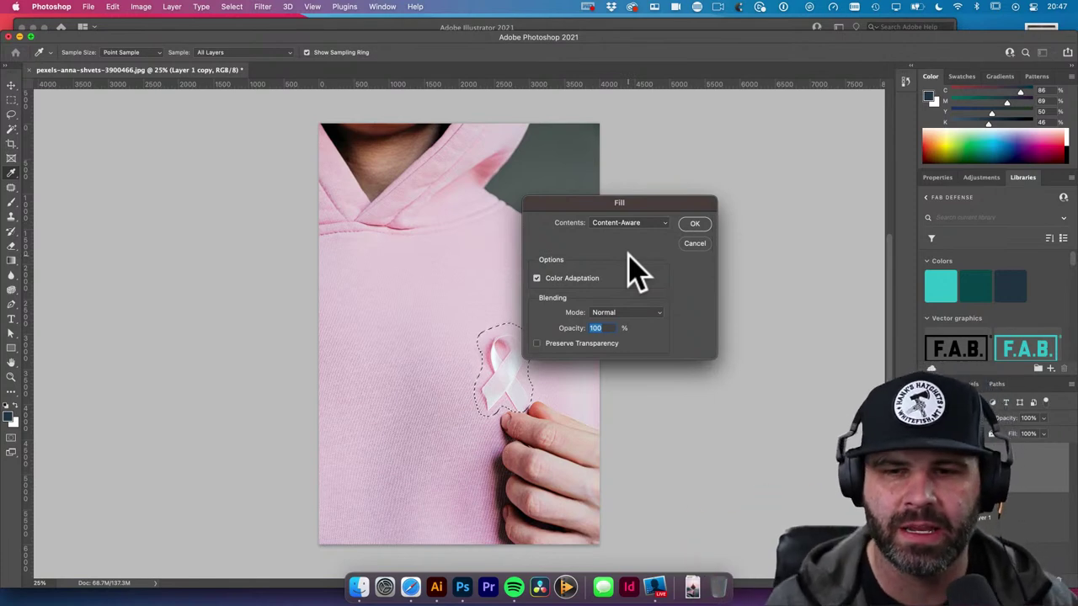
pyautogui.click(694, 224)
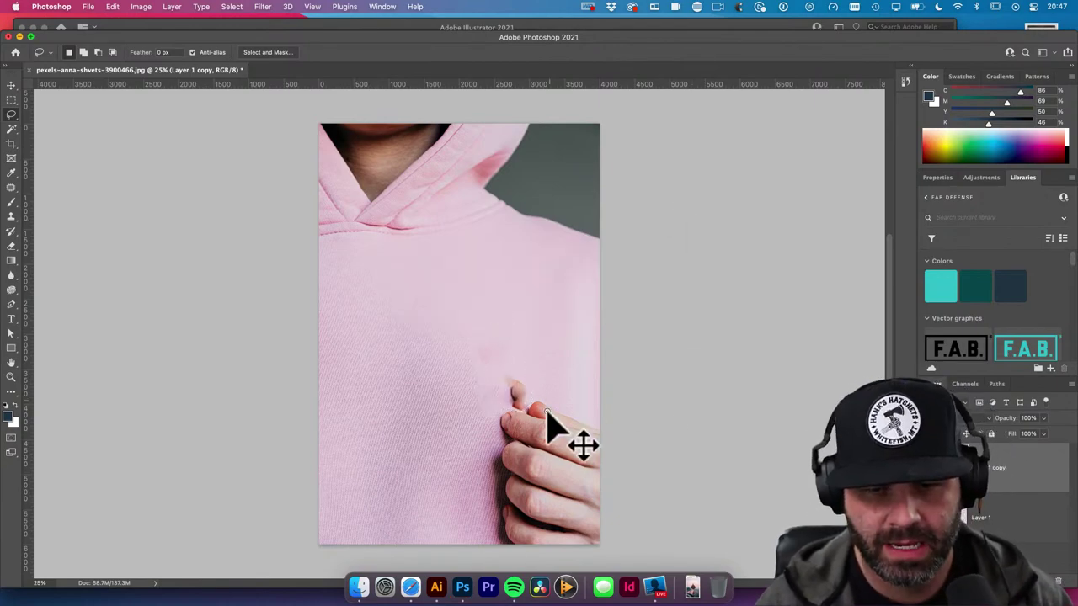
pyautogui.moveTo(554, 429); pyautogui.dragTo(601, 457)
pyautogui.moveTo(434, 383)
pyautogui.mouseDown()
pyautogui.moveTo(483, 385)
pyautogui.moveTo(518, 370)
pyautogui.moveTo(536, 302)
pyautogui.moveTo(496, 227)
pyautogui.moveTo(443, 190)
pyautogui.moveTo(378, 217)
pyautogui.moveTo(378, 339)
pyautogui.mouseUp()
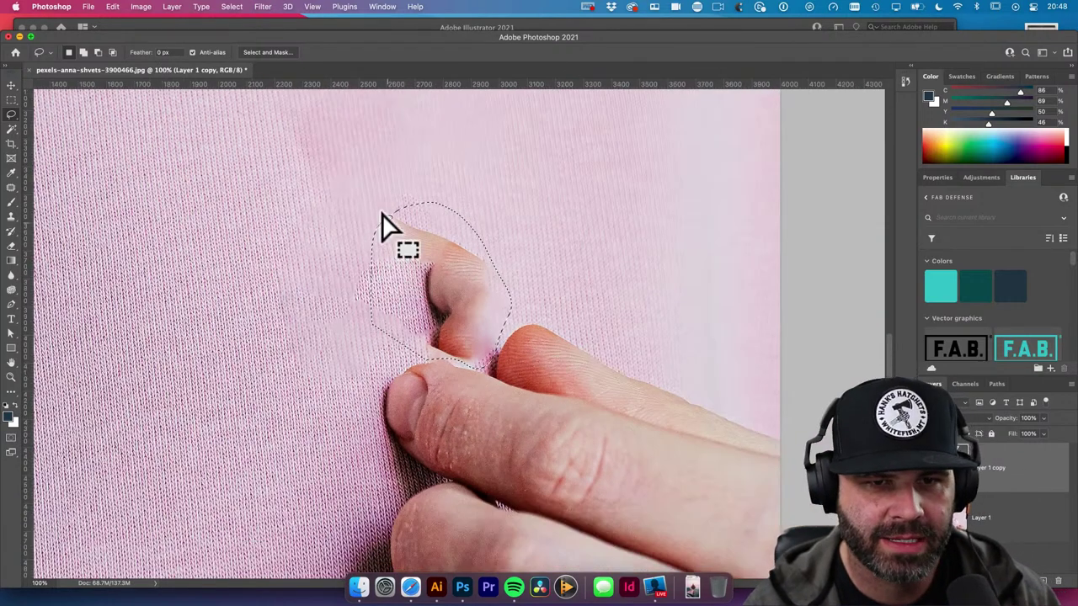
pyautogui.scroll(5, 328, 159)
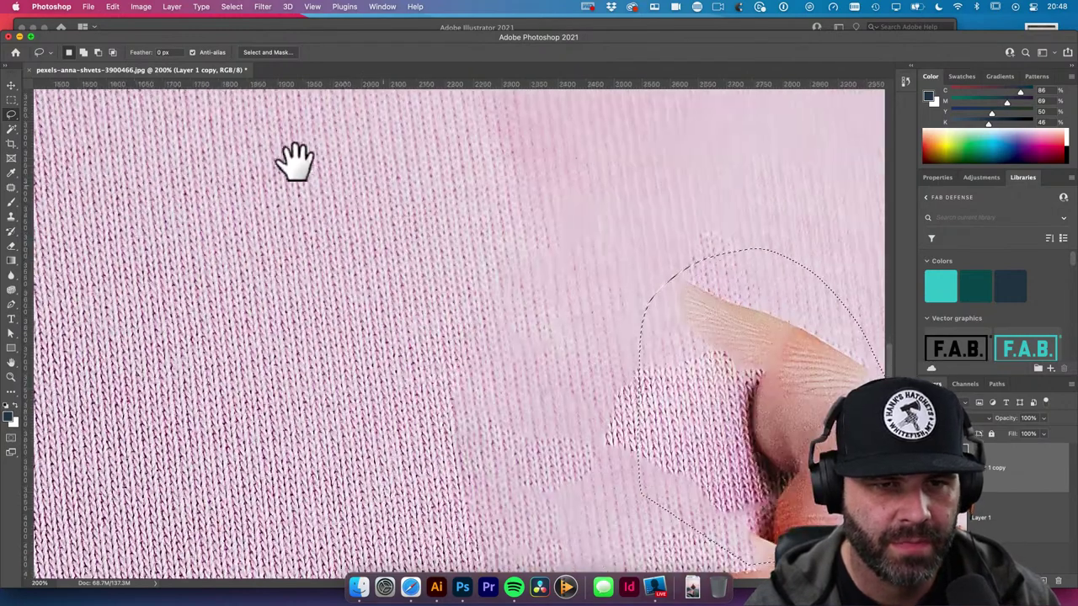
pyautogui.scroll(-4, 417, 267)
pyautogui.scroll(-5, 417, 267)
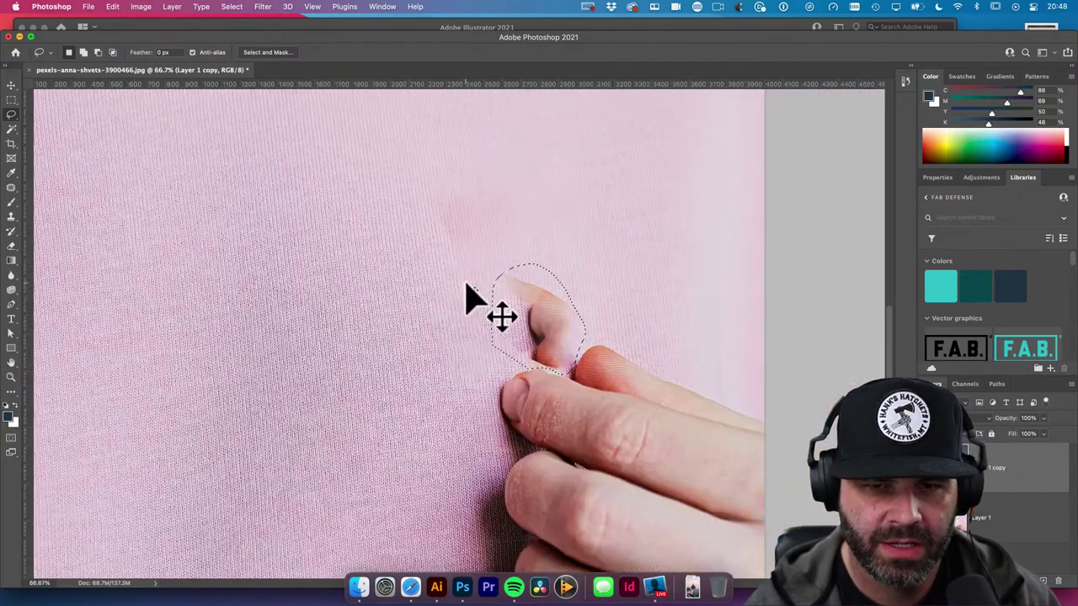
pyautogui.press('super+d')
# Clone plain hoodie fabric over the stray finger and ribbon remnants above the hand with the Clone Stamp, reducing the brush size to 80
pyautogui.press('s')
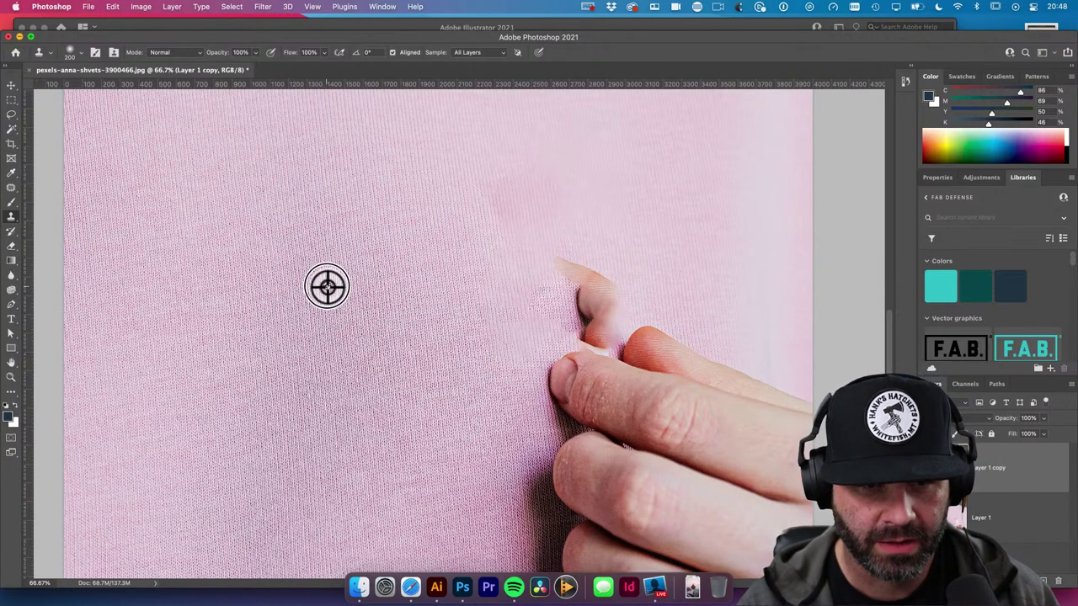
pyautogui.keyDown('alt'); pyautogui.click(329, 285); pyautogui.keyUp('alt')
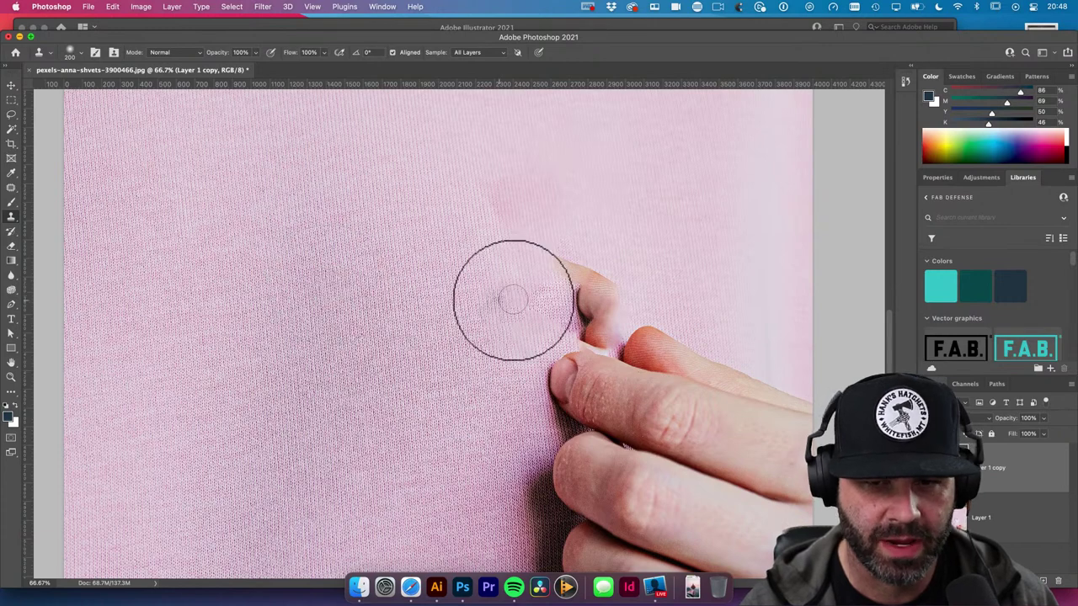
pyautogui.moveTo(593, 288)
pyautogui.mouseDown()
pyautogui.moveTo(553, 242)
pyautogui.moveTo(545, 181)
pyautogui.moveTo(528, 177)
pyautogui.moveTo(491, 202)
pyautogui.moveTo(545, 192)
pyautogui.moveTo(483, 220)
pyautogui.moveTo(535, 210)
pyautogui.moveTo(507, 251)
pyautogui.moveTo(539, 239)
pyautogui.moveTo(510, 264)
pyautogui.moveTo(498, 331)
pyautogui.moveTo(490, 314)
pyautogui.moveTo(504, 327)
pyautogui.moveTo(540, 290)
pyautogui.moveTo(538, 322)
pyautogui.moveTo(581, 308)
pyautogui.moveTo(599, 318)
pyautogui.moveTo(601, 305)
pyautogui.moveTo(611, 334)
pyautogui.moveTo(595, 334)
pyautogui.moveTo(618, 335)
pyautogui.moveTo(605, 346)
pyautogui.moveTo(565, 330)
pyautogui.moveTo(532, 352)
pyautogui.moveTo(573, 339)
pyautogui.moveTo(526, 354)
pyautogui.moveTo(465, 335)
pyautogui.moveTo(491, 281)
pyautogui.moveTo(497, 228)
pyautogui.moveTo(554, 304)
pyautogui.mouseUp()
pyautogui.press('[')
pyautogui.press('[')
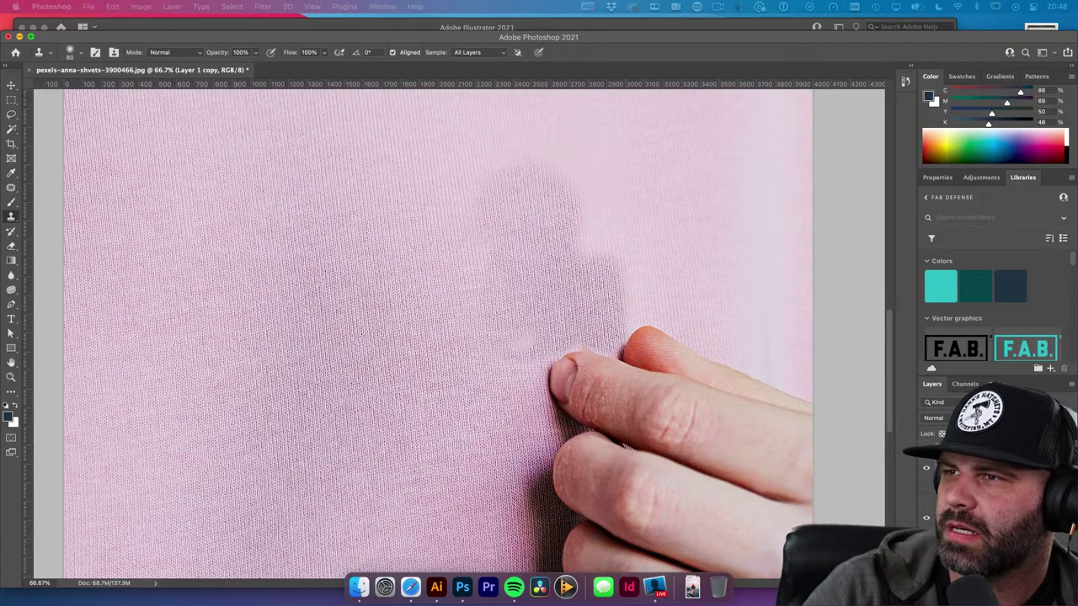
pyautogui.click(11, 86)
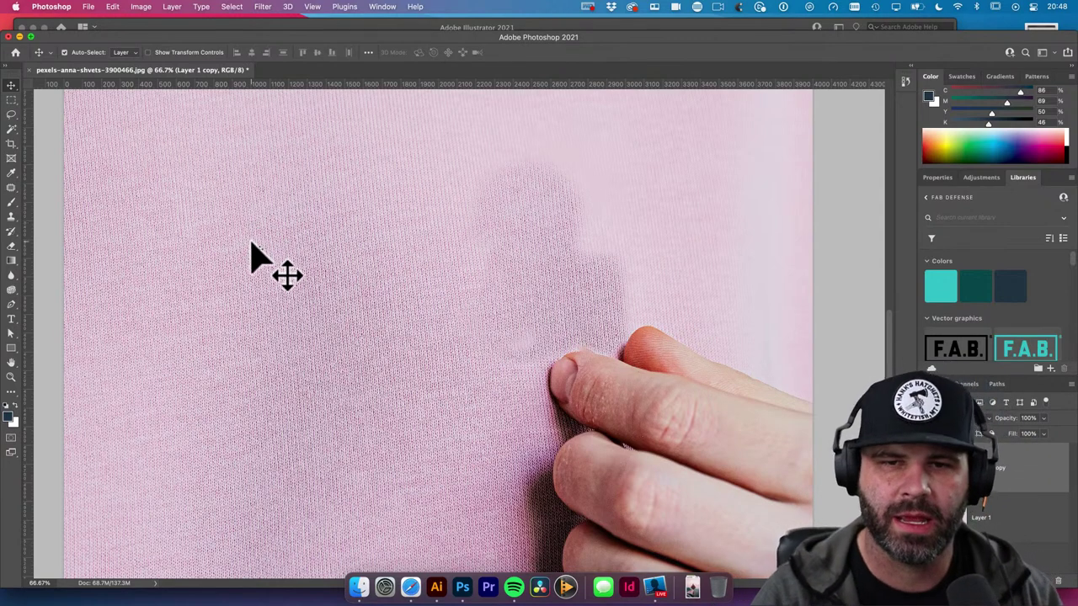
pyautogui.scroll(-1, 534, 249)
pyautogui.hscroll(2, 489, 303)
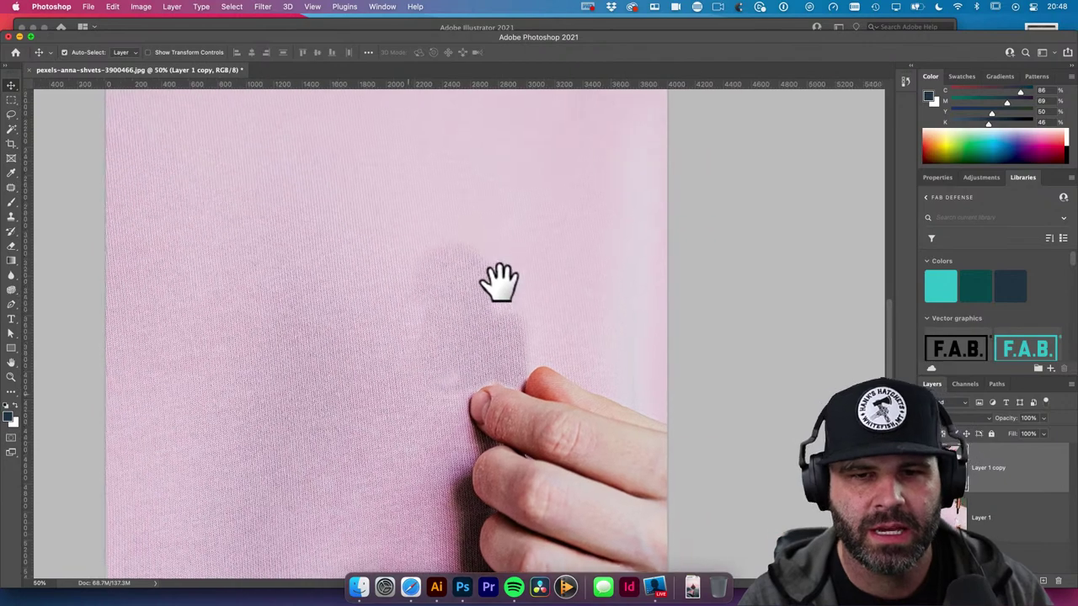
pyautogui.scroll(-1, 548, 308)
pyautogui.hscroll(-3, 606, 324)
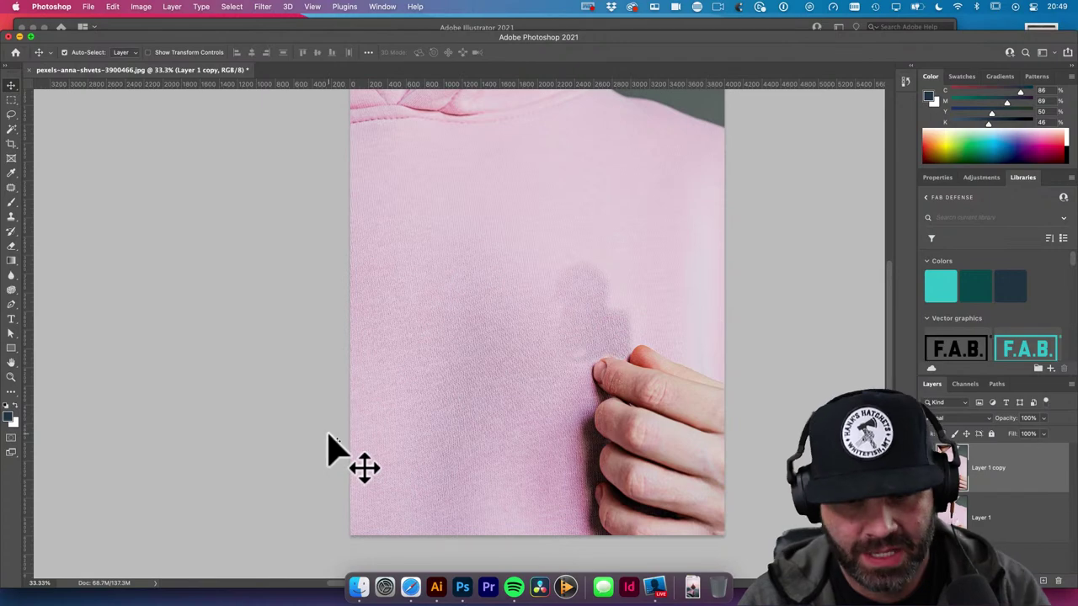
# Open the leaf photo pexels-photo-9676154.jpeg as a second document
pyautogui.click(692, 588)
pyautogui.click(627, 548)
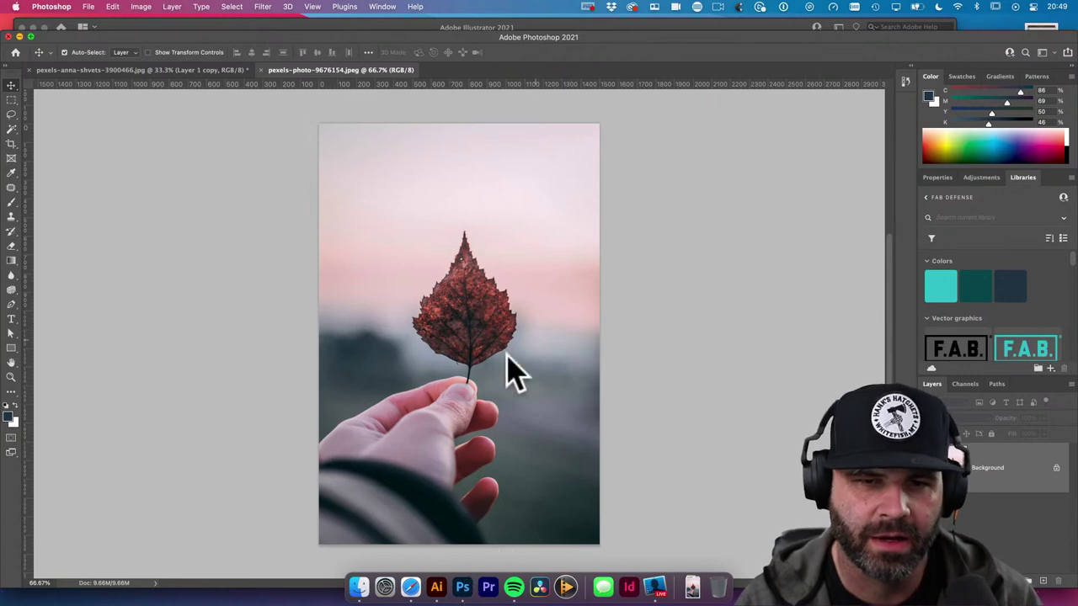
pyautogui.click(401, 366)
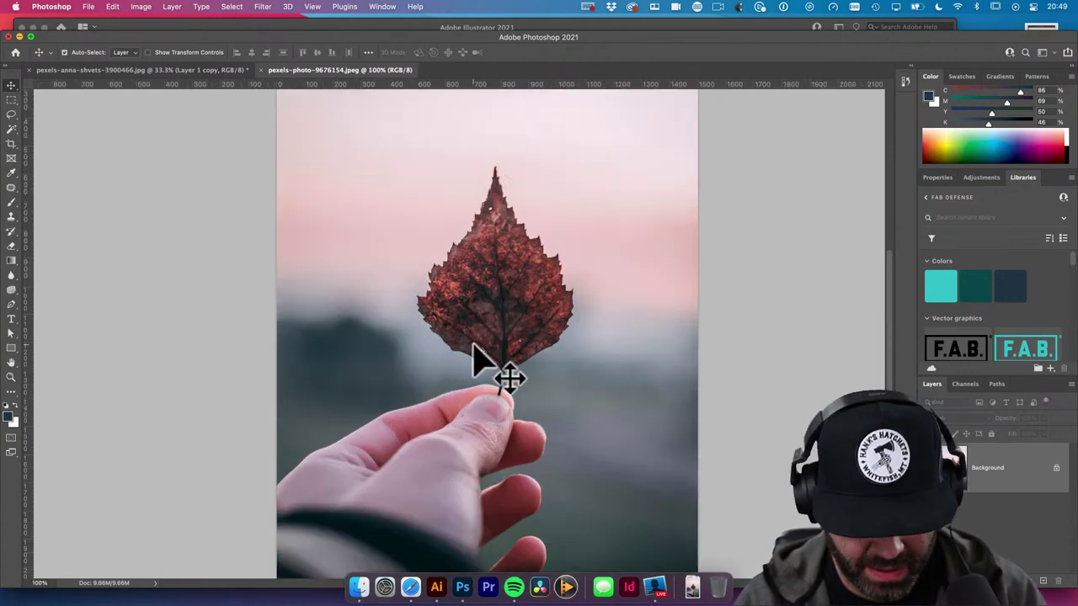
# Lasso loosely around the red leaf, fill the selection with Content-Aware contents and clear the selection
pyautogui.press('l')
pyautogui.moveTo(495, 173); pyautogui.dragTo(480, 195)
pyautogui.moveTo(468, 149)
pyautogui.mouseDown()
pyautogui.moveTo(433, 221)
pyautogui.moveTo(416, 347)
pyautogui.moveTo(498, 373)
pyautogui.moveTo(597, 277)
pyautogui.moveTo(509, 156)
pyautogui.moveTo(461, 147)
pyautogui.mouseUp()
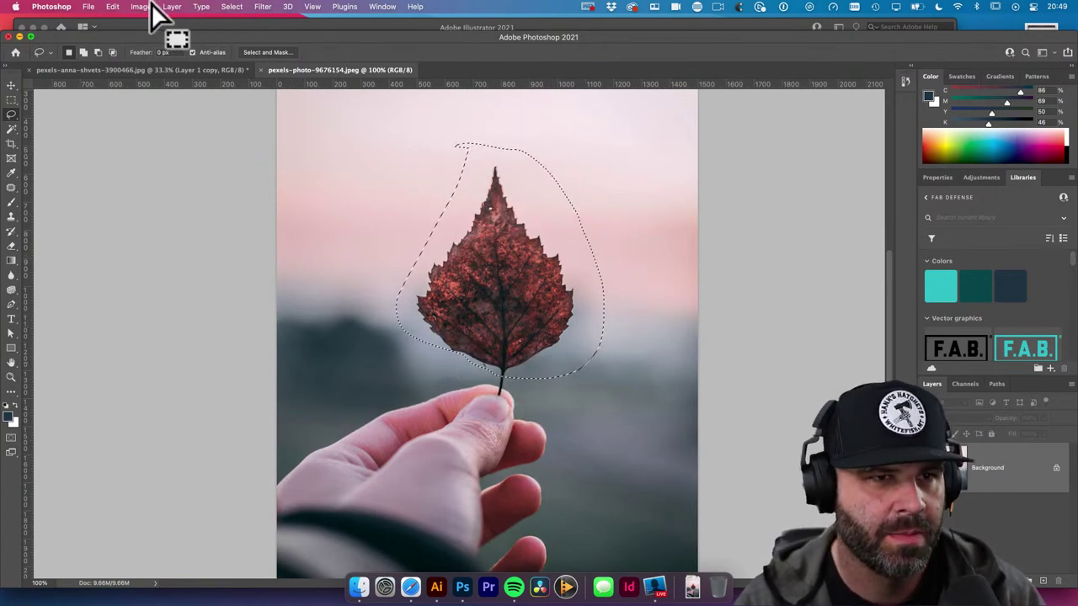
pyautogui.click(114, 8)
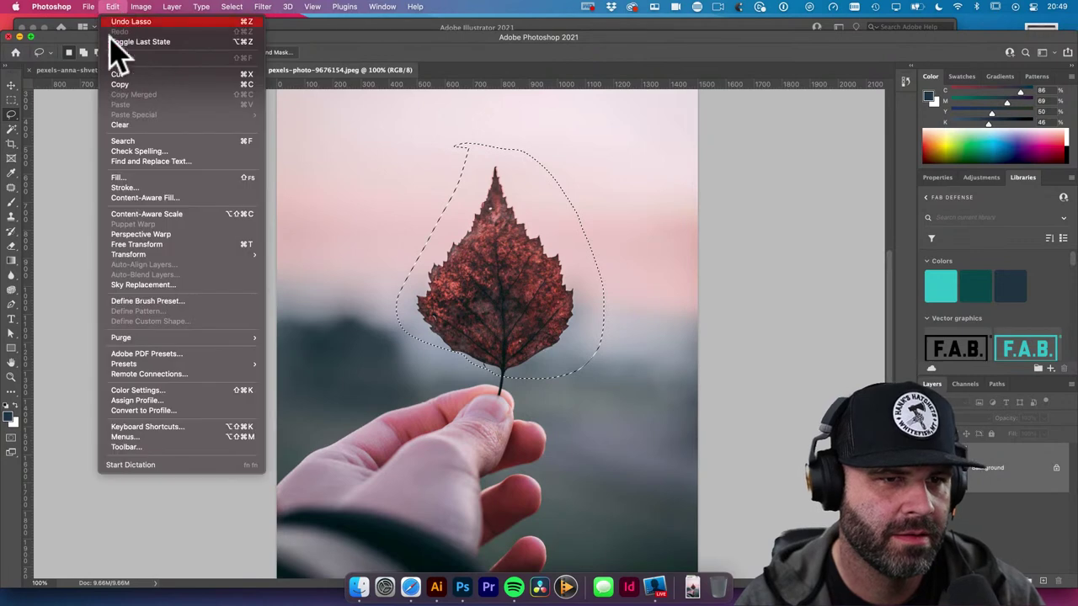
pyautogui.click(162, 178)
pyautogui.click(641, 222)
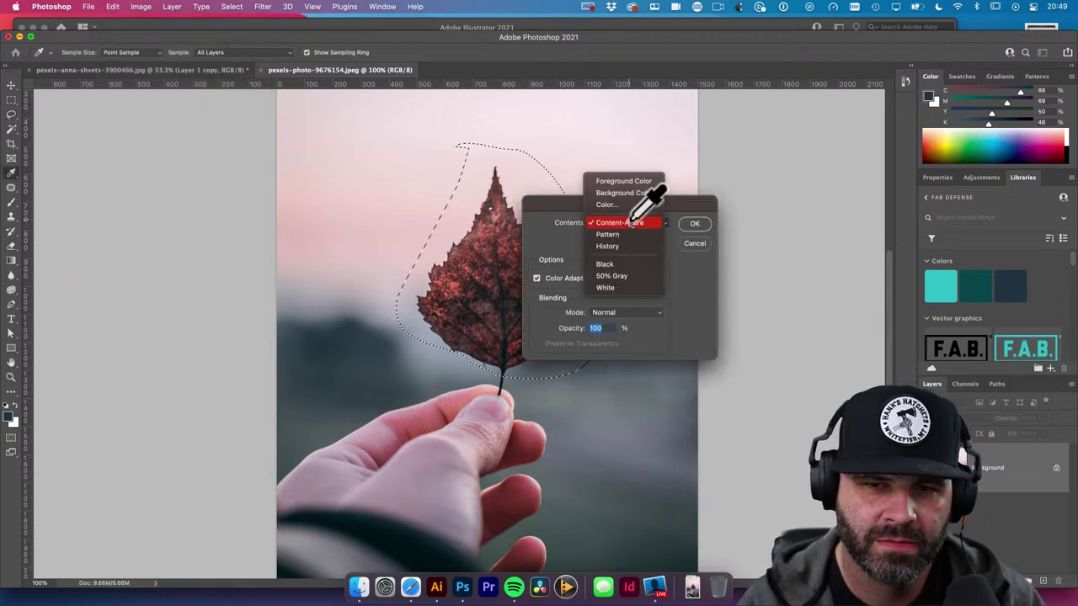
pyautogui.click(619, 222)
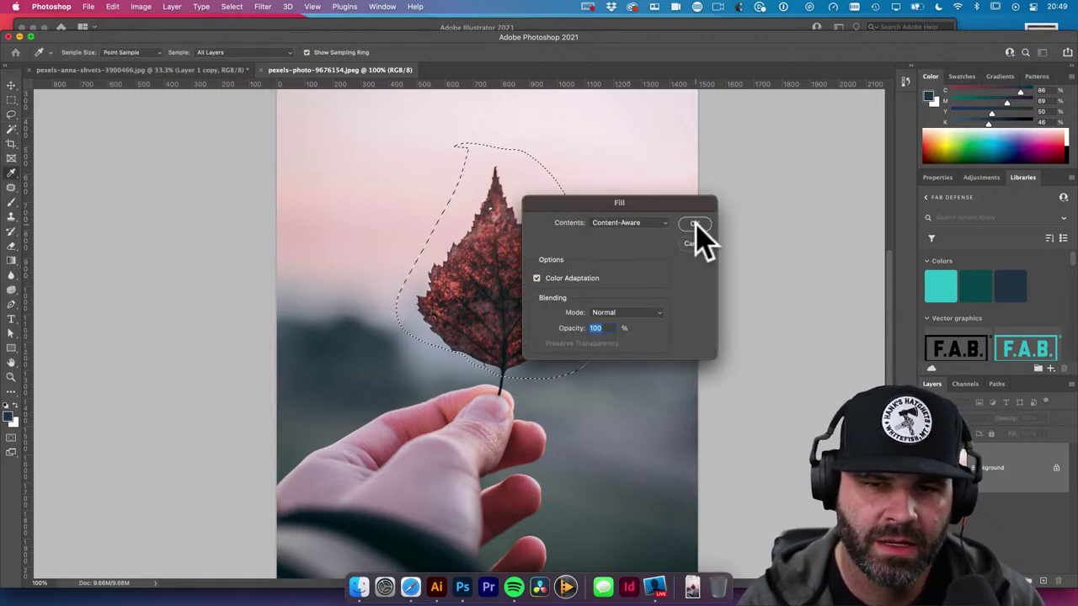
pyautogui.click(695, 224)
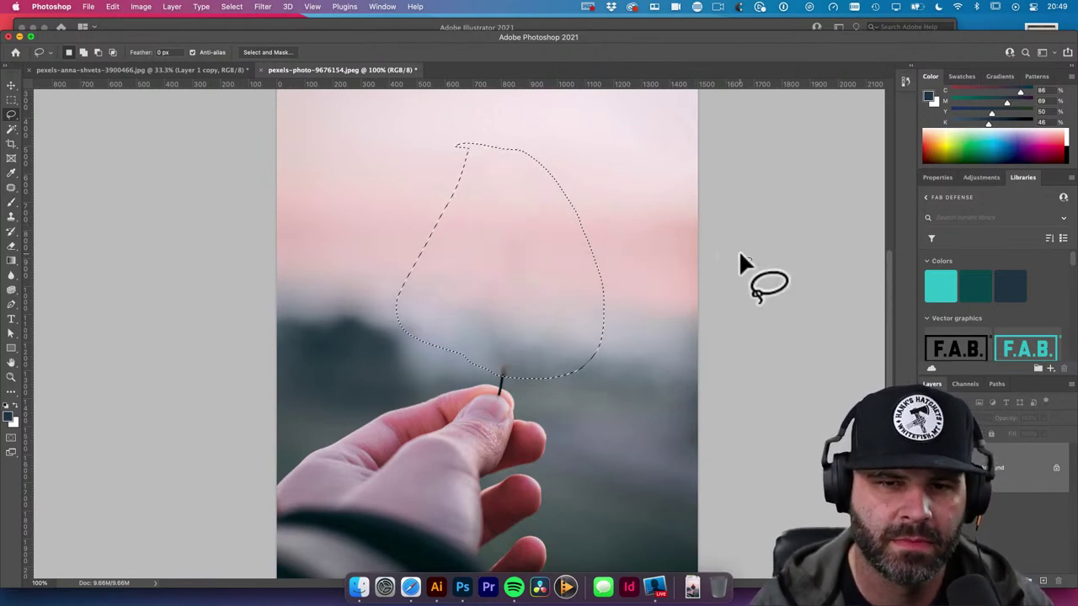
pyautogui.press('super+d')
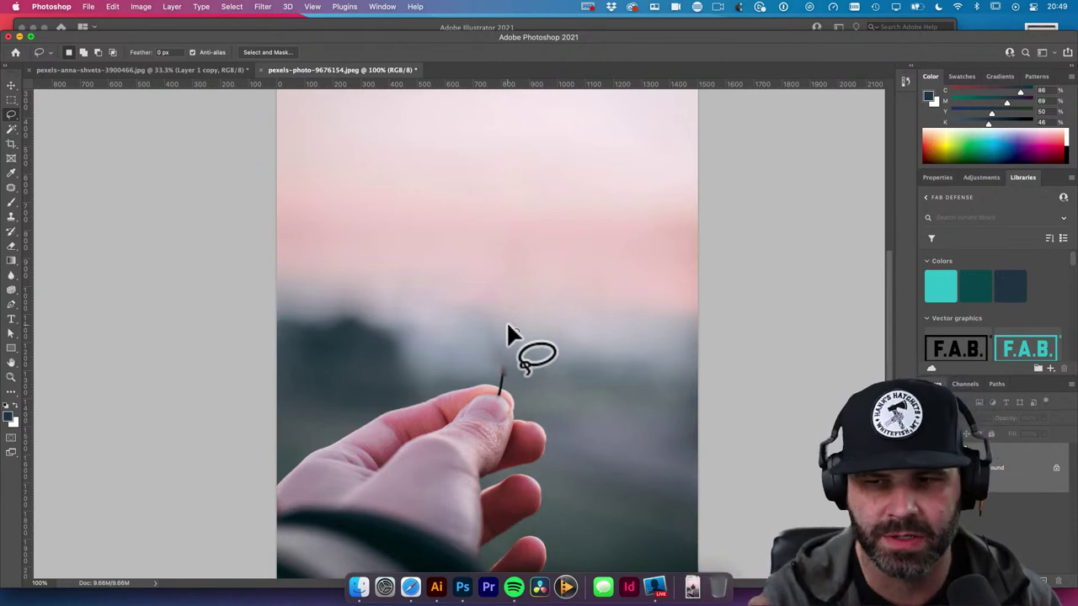
pyautogui.moveTo(517, 477); pyautogui.dragTo(480, 336)
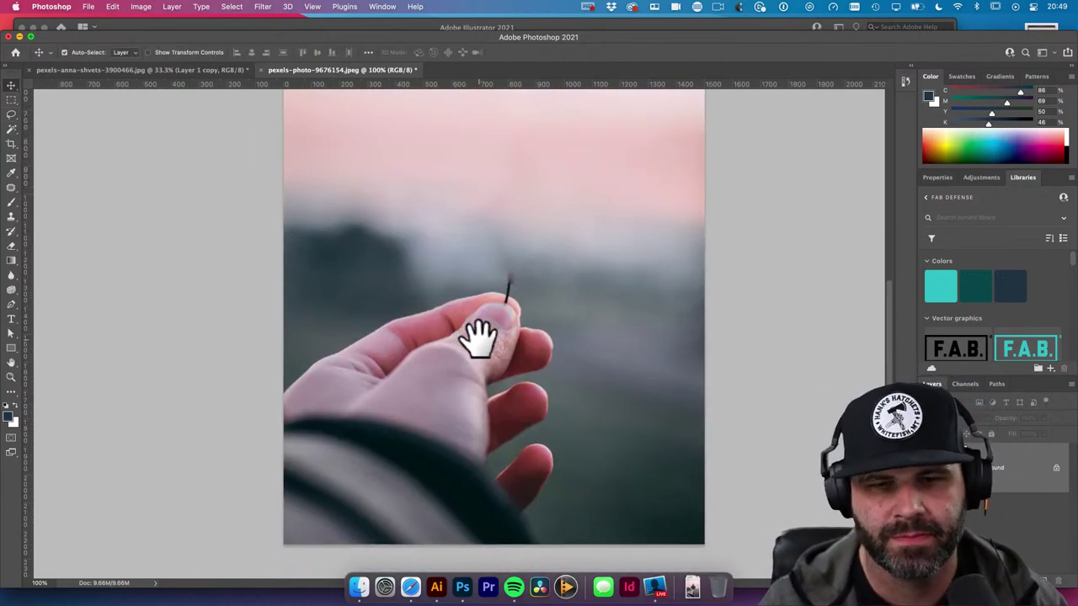
pyautogui.press('v')
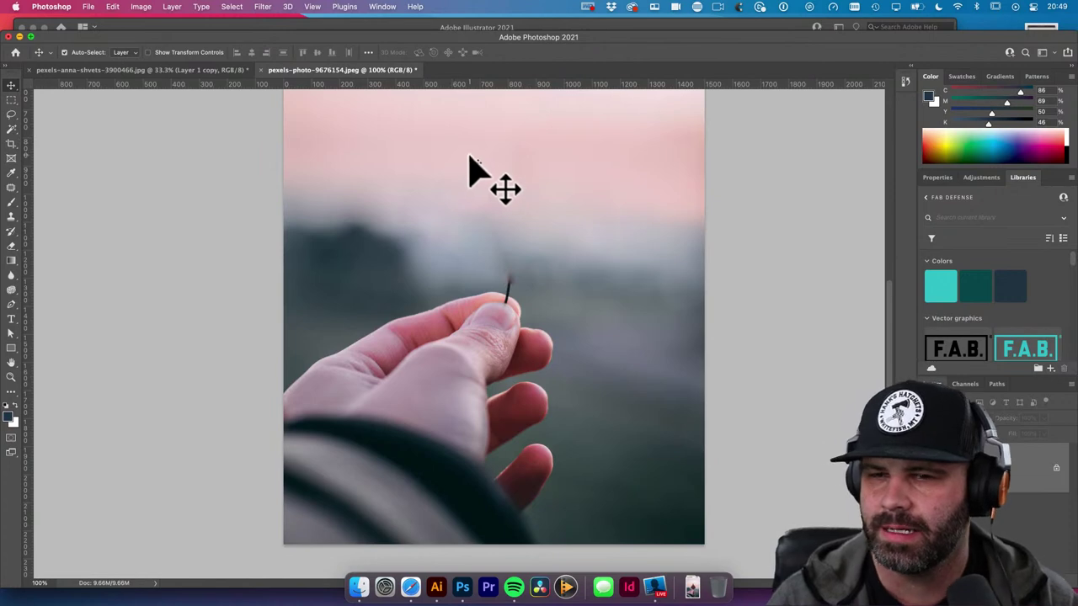
# Return to the hoodie photo document
pyautogui.click(156, 70)
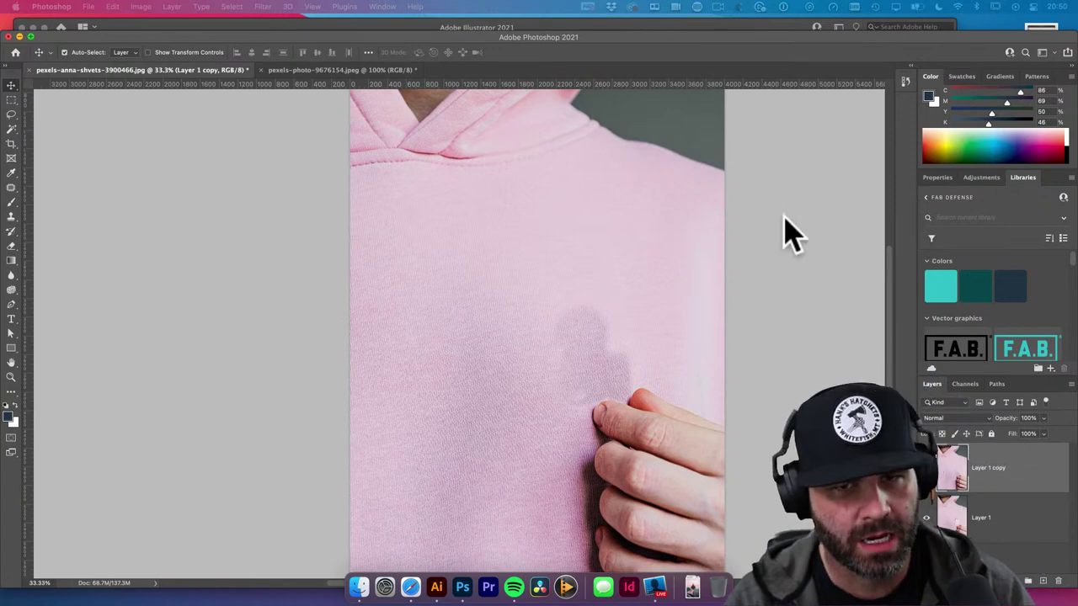
pyautogui.click(670, 240)
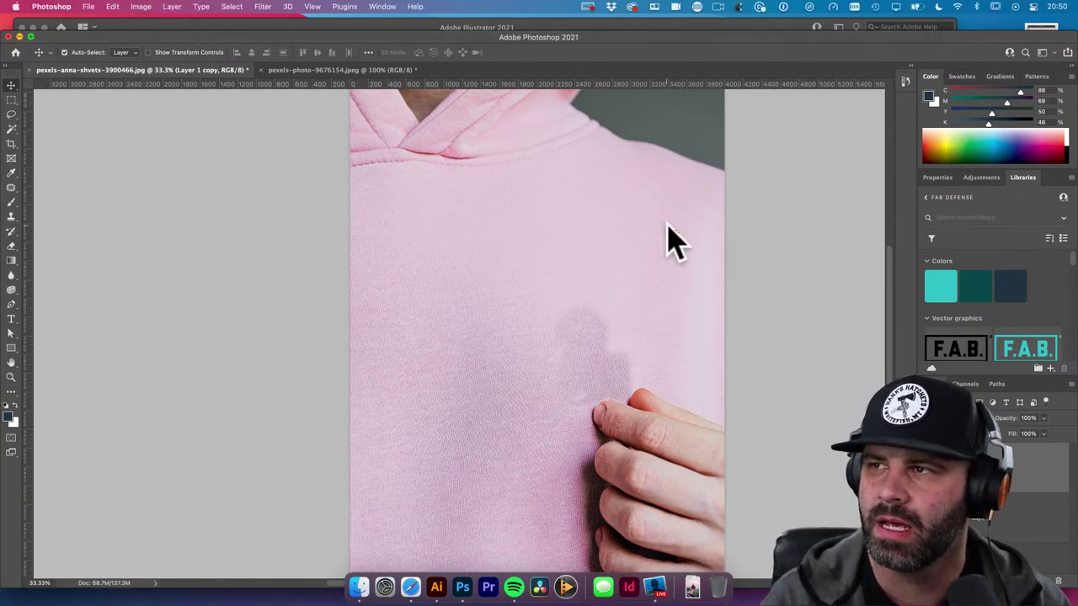
pyautogui.press('XF86AudioRaiseVolume')
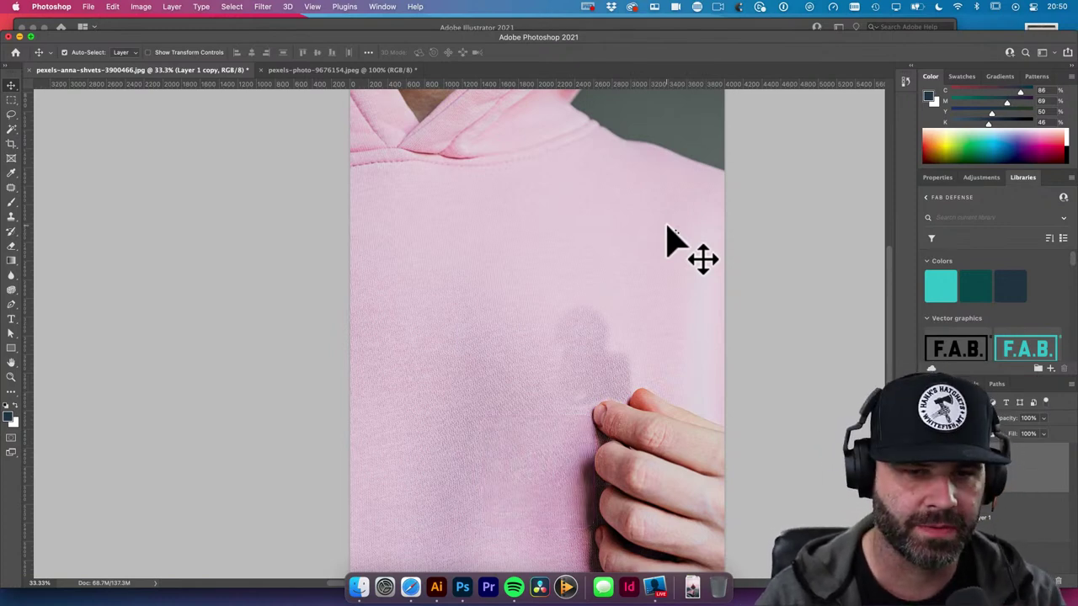
# Switch to Safari and open behance.net in a new tab
pyautogui.click(411, 588)
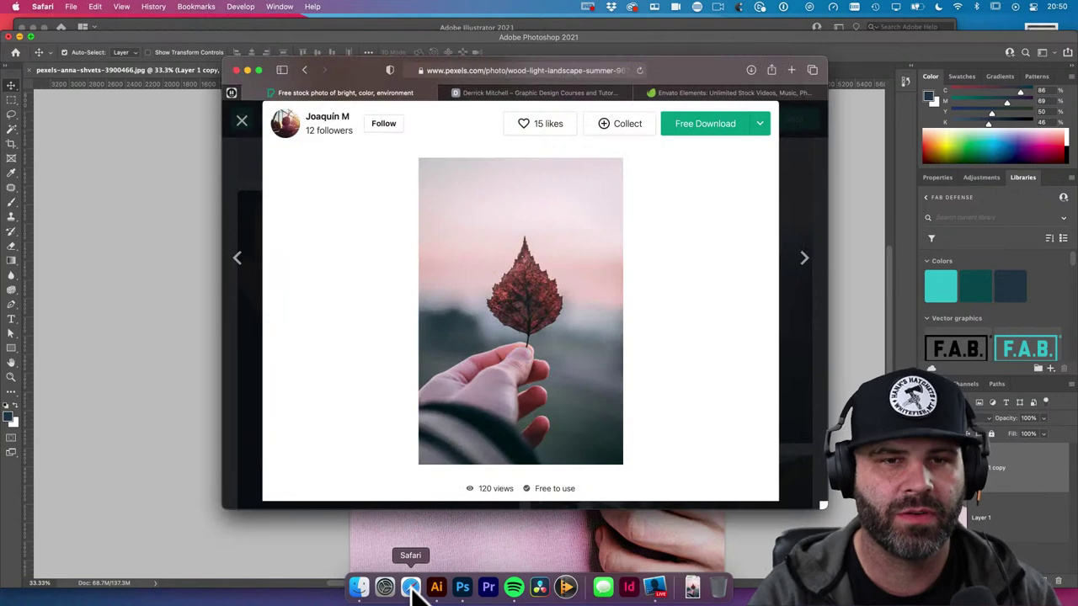
pyautogui.press('super+t')
pyautogui.write('behance.net')
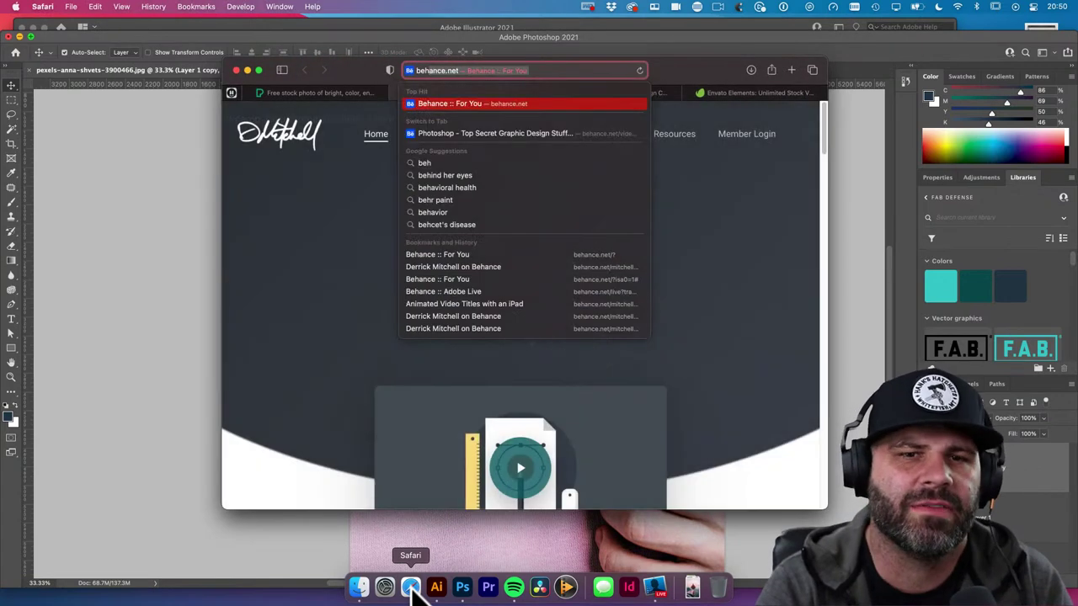
pyautogui.press('Return')
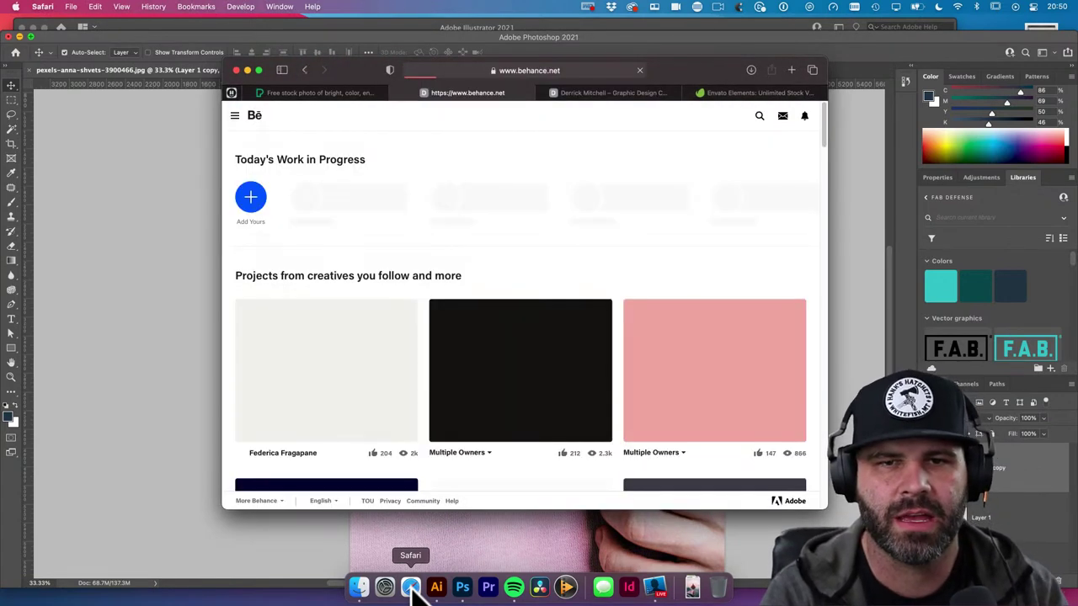
# Open the color.adobe.com color wheel in the browser and dismiss the What's New introduction
pyautogui.press('super+l')
pyautogui.write('color.adobe.com/')
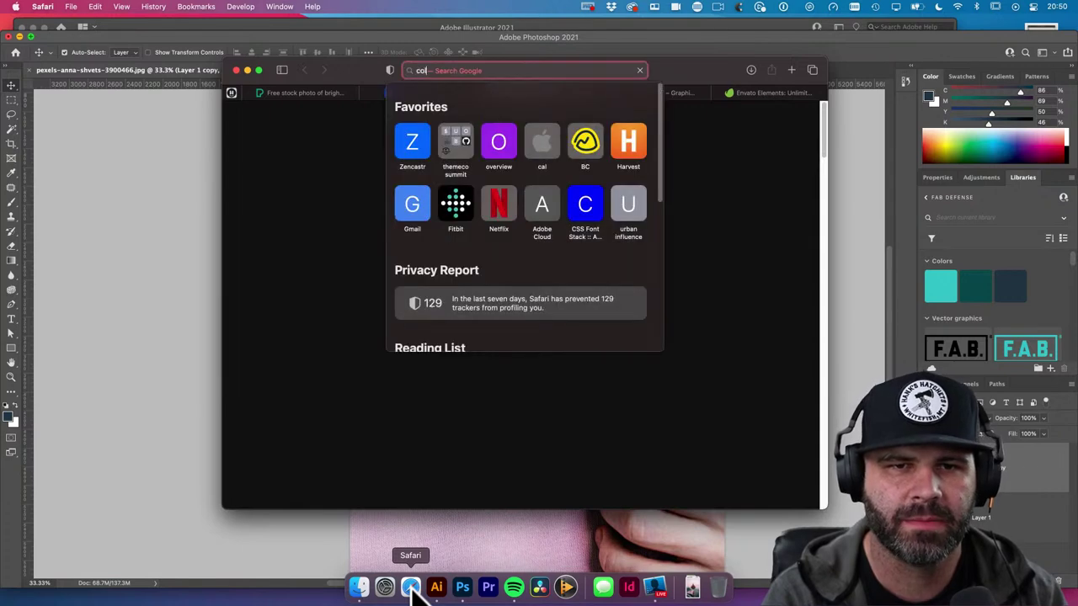
pyautogui.press('Return')
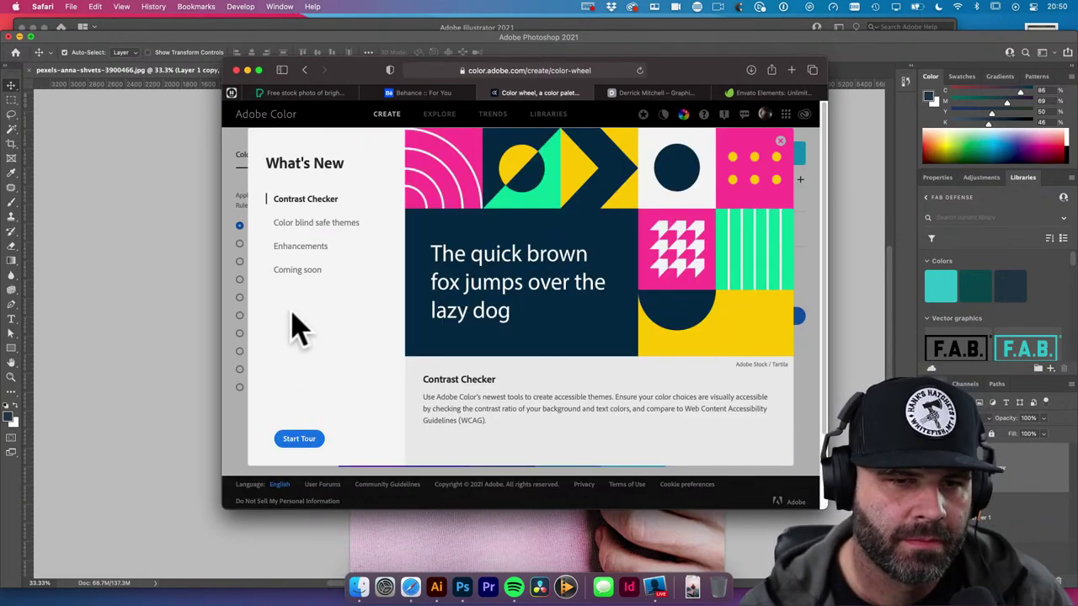
pyautogui.click(781, 141)
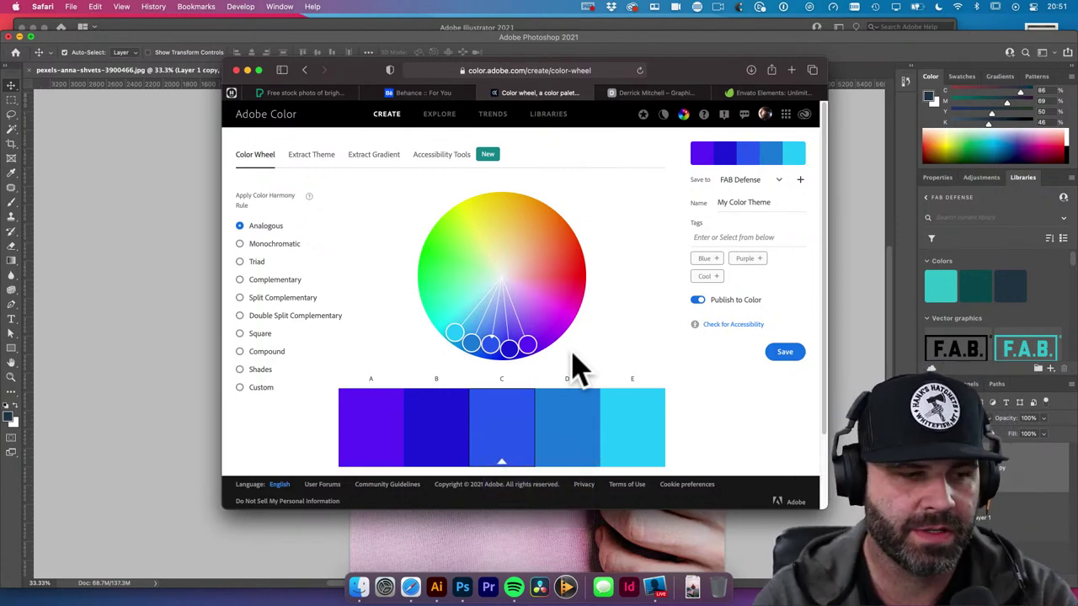
# Switch to the Adobe Capture phone view and choose the Type capture mode
pyautogui.click(657, 589)
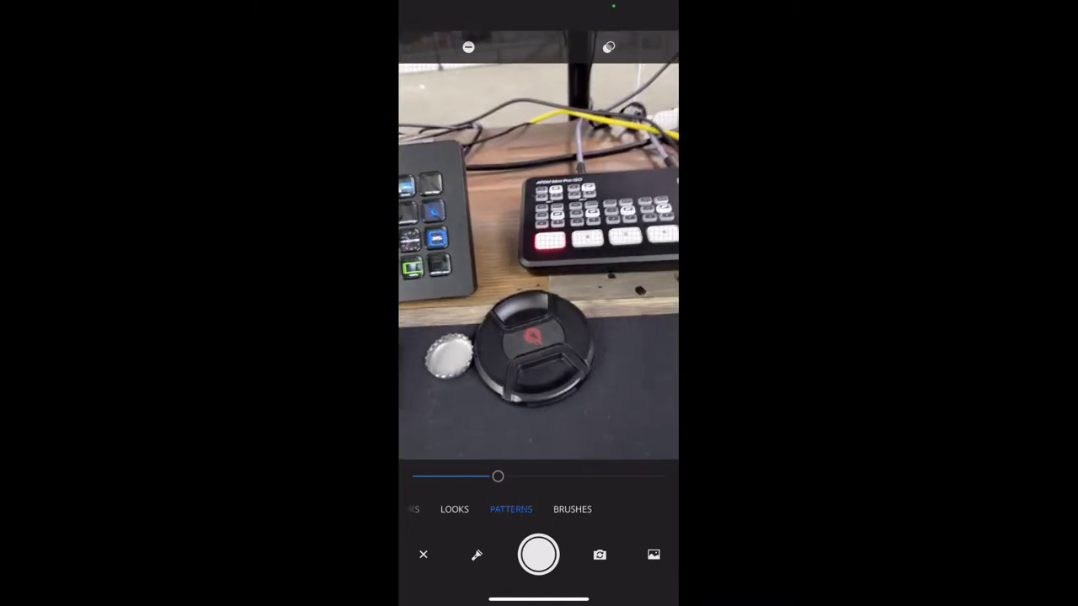
pyautogui.moveTo(607, 510); pyautogui.dragTo(472, 509)
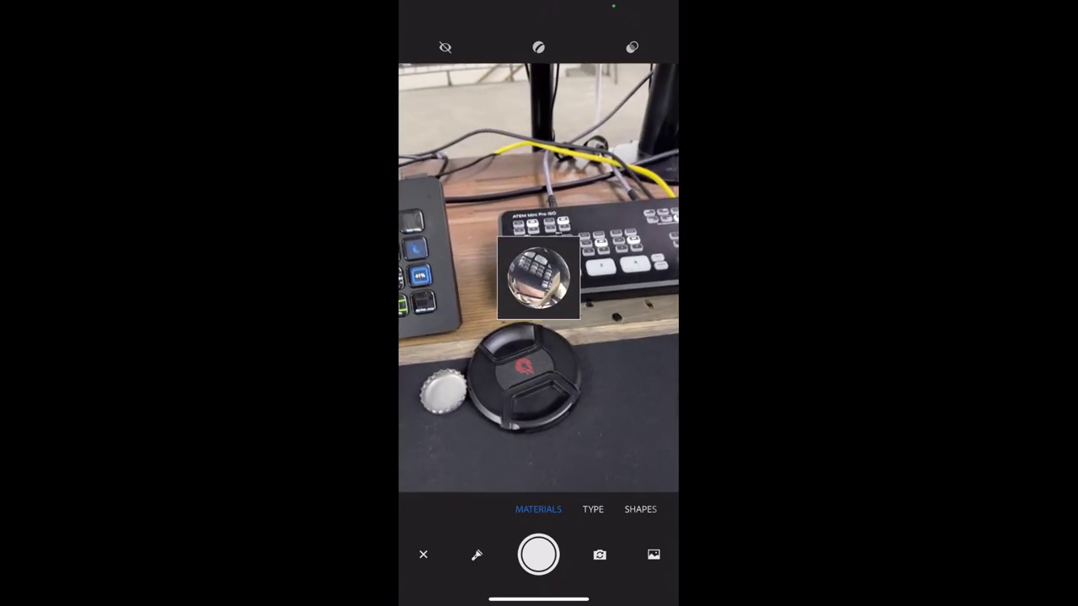
pyautogui.click(593, 509)
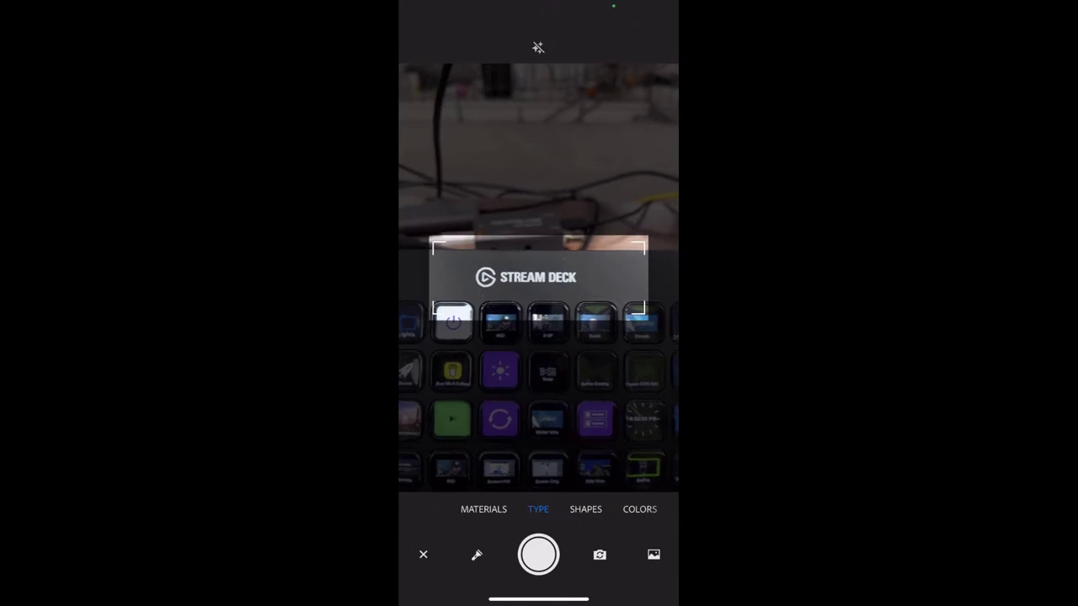
# Capture the STREAM DECK lettering, select it for font matching and look through the suggested Adobe Fonts
pyautogui.click(538, 555)
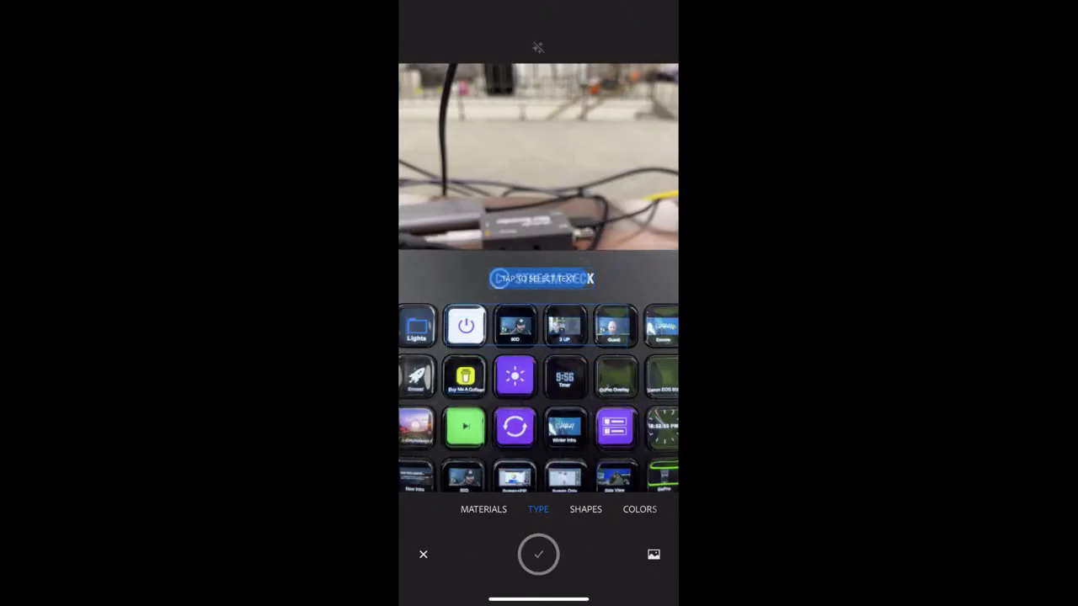
pyautogui.click(542, 279)
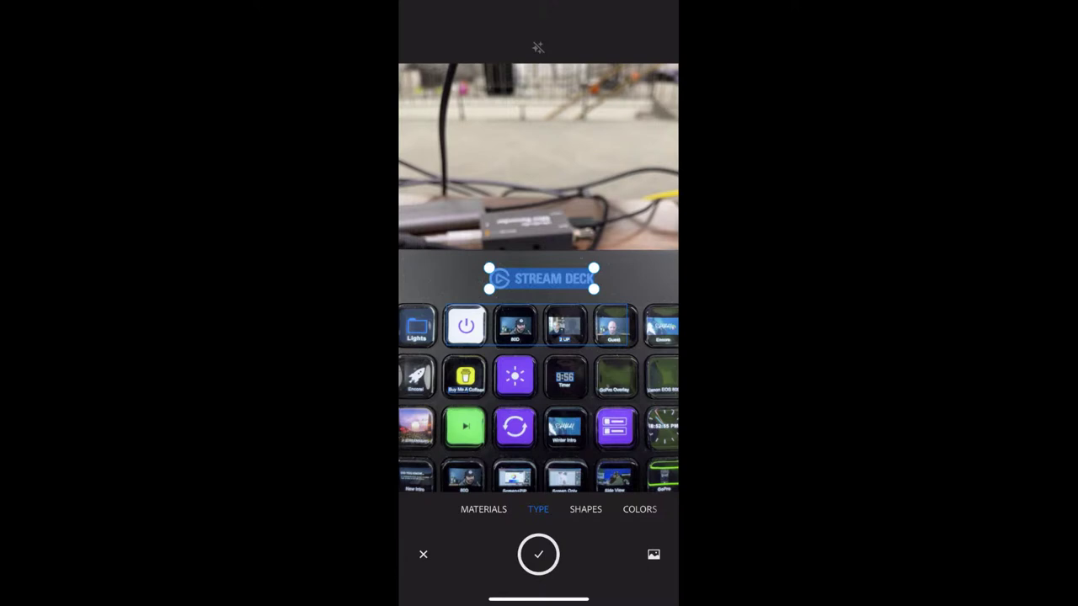
pyautogui.click(539, 554)
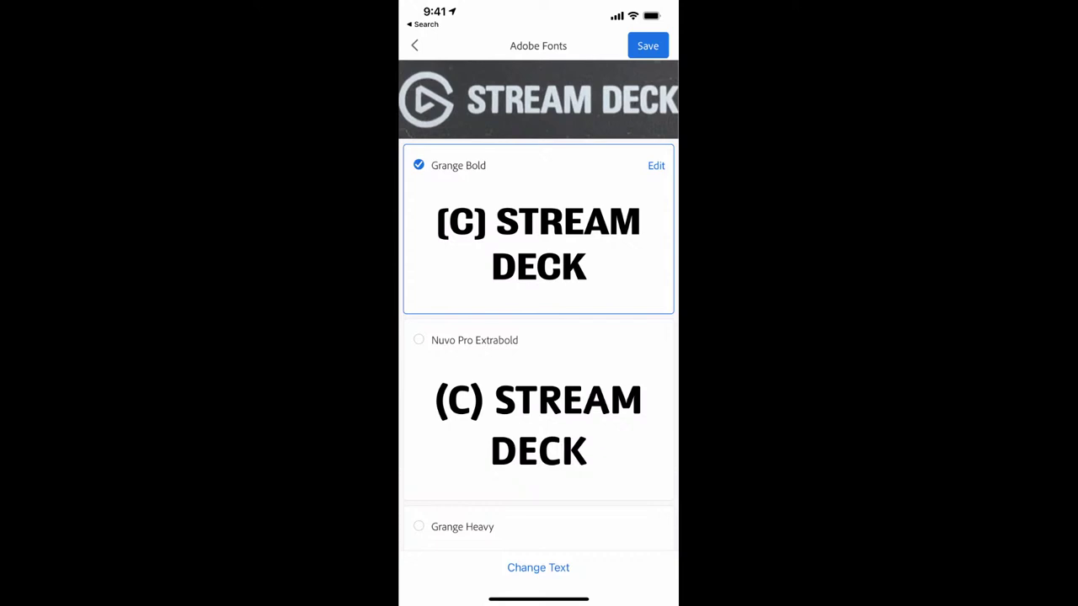
pyautogui.scroll(-3, 538, 354)
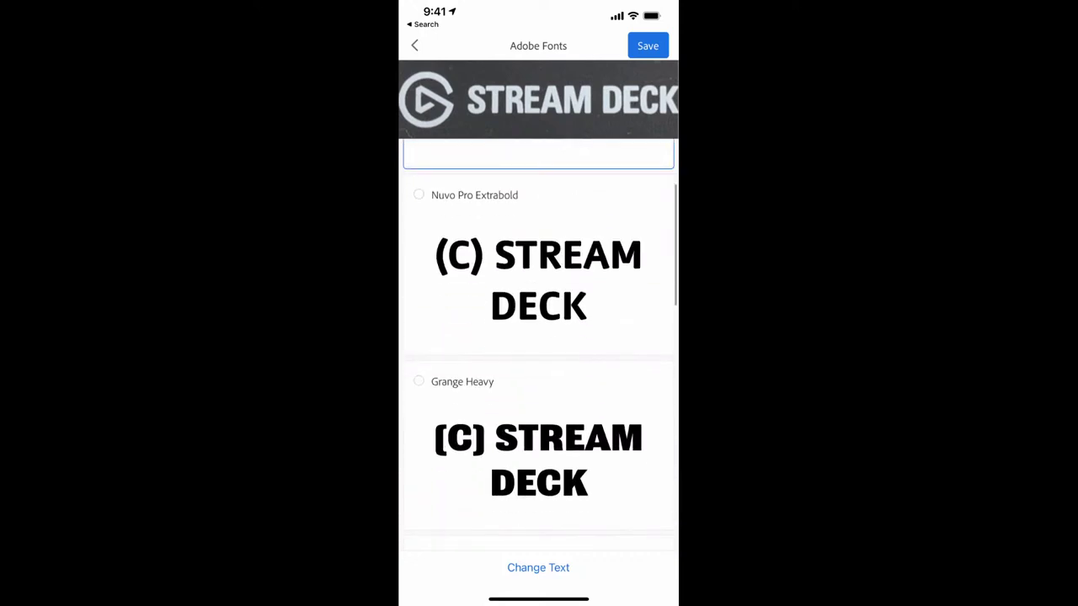
pyautogui.click(647, 45)
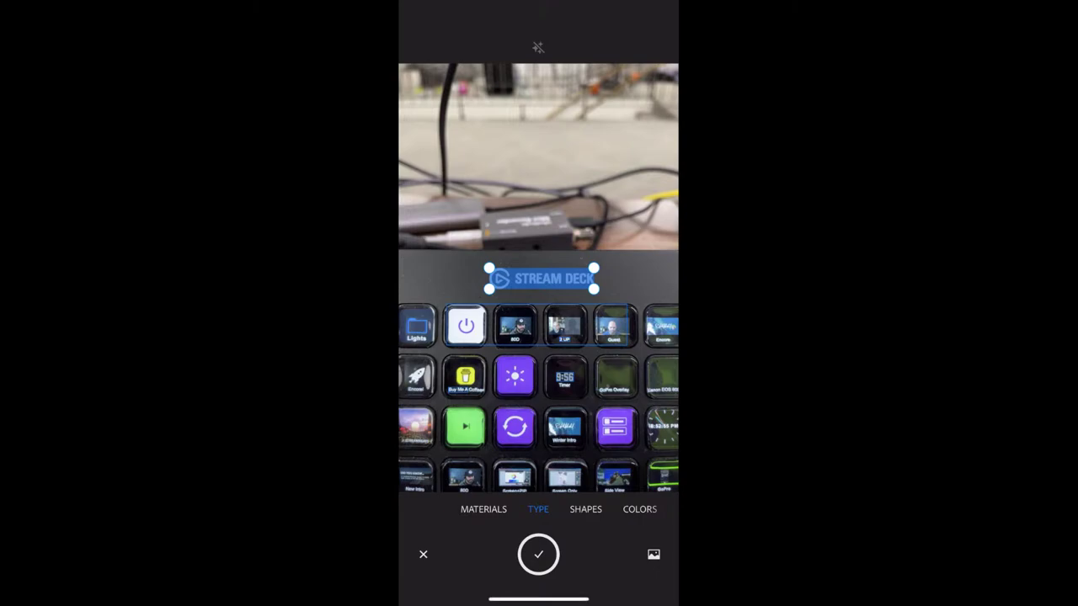
# Preview the desk objects in Shapes mode with a lowered threshold to thin the black-and-white tracing
pyautogui.click(586, 509)
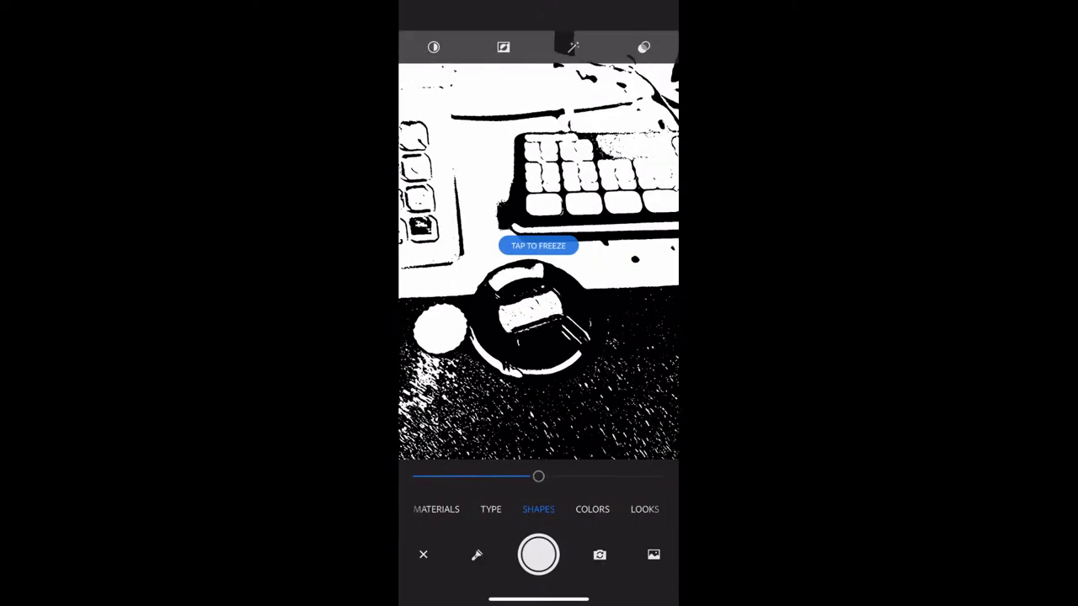
pyautogui.moveTo(538, 476); pyautogui.dragTo(468, 476)
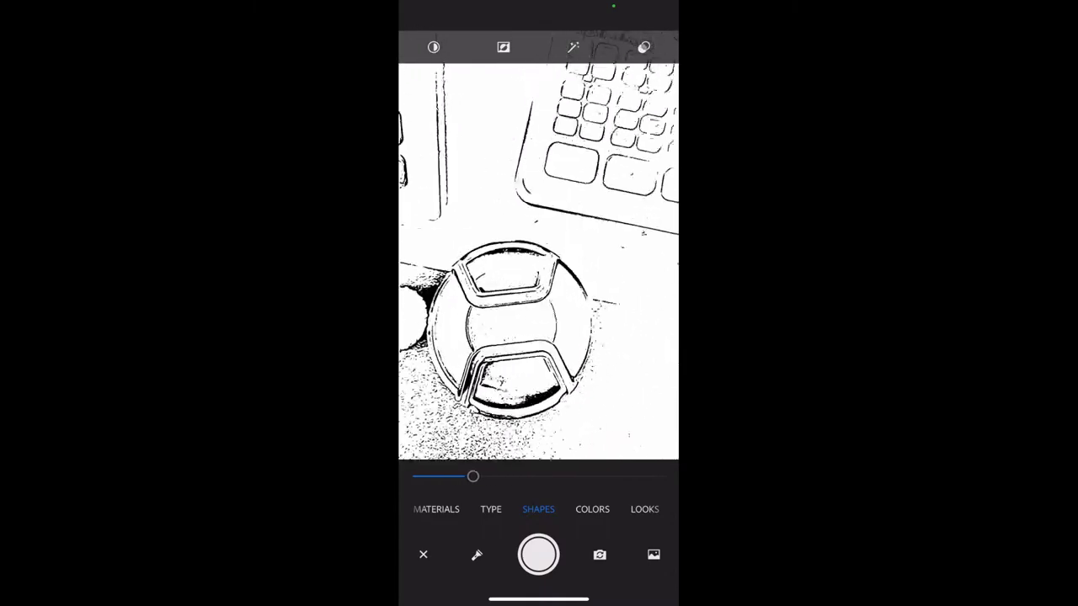
# Freeze the color wheel view in Colors mode and shape a three-point gradient from its green, turquoise and purple areas, shifting the first midpoint
pyautogui.click(592, 508)
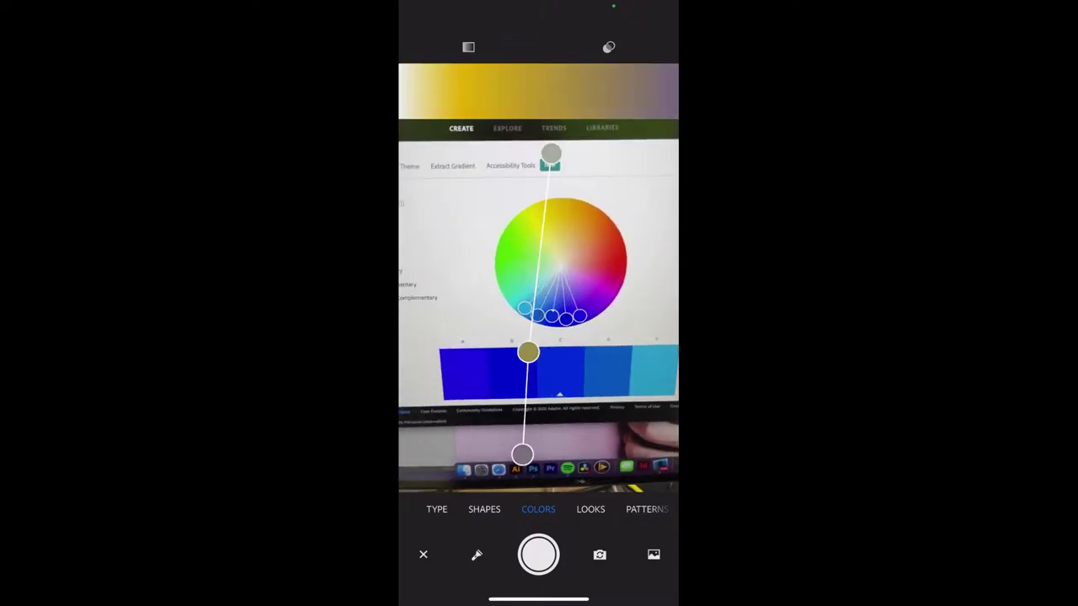
pyautogui.click(538, 555)
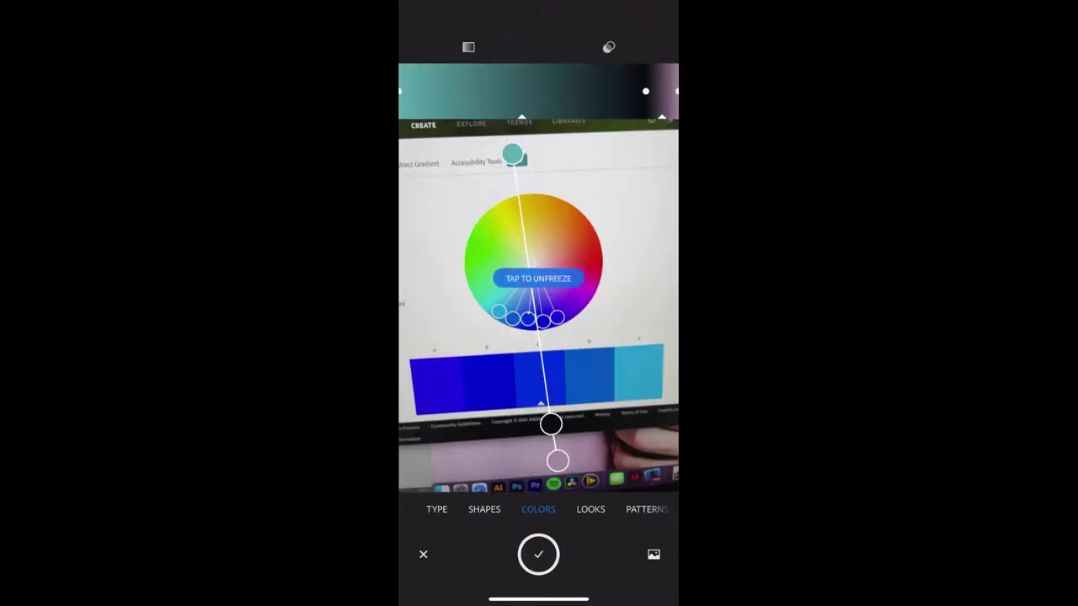
pyautogui.moveTo(513, 156); pyautogui.dragTo(493, 253)
pyautogui.moveTo(551, 424); pyautogui.dragTo(486, 294)
pyautogui.moveTo(558, 460); pyautogui.dragTo(573, 286)
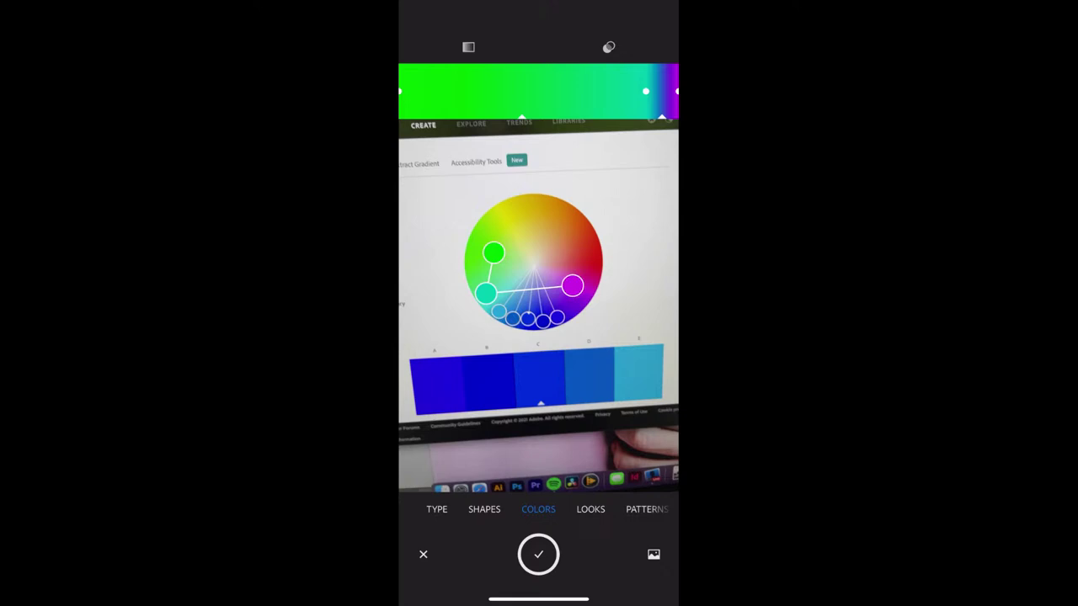
pyautogui.moveTo(486, 294); pyautogui.dragTo(489, 227)
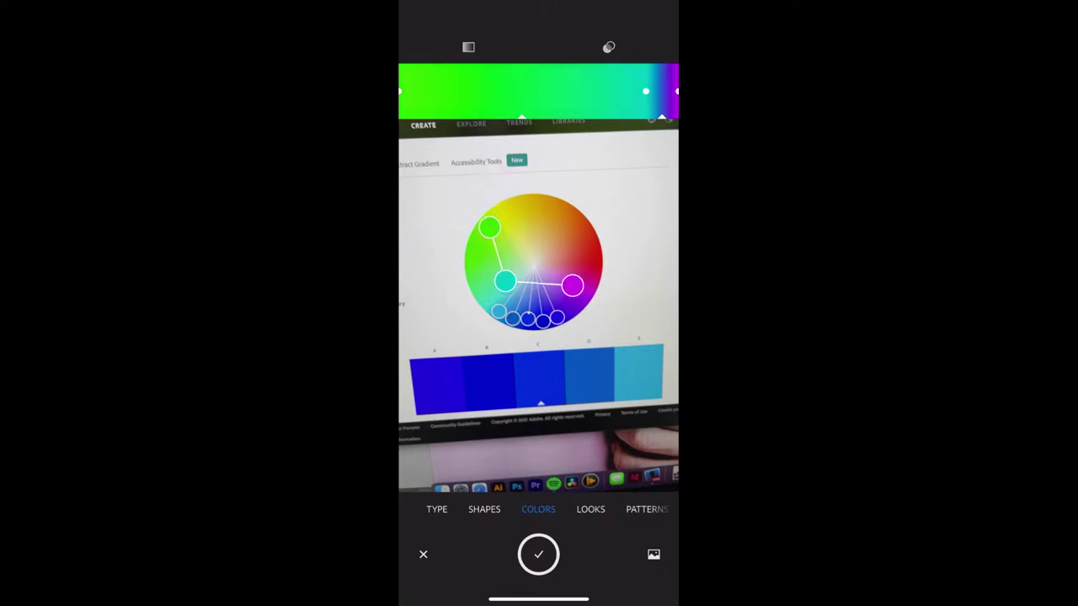
pyautogui.moveTo(522, 117)
pyautogui.mouseDown()
pyautogui.moveTo(446, 117)
pyautogui.moveTo(482, 117)
pyautogui.mouseUp()
# Switch the frozen color wheel capture from a gradient to a five-swatch palette, then discard the capture
pyautogui.click(468, 47)
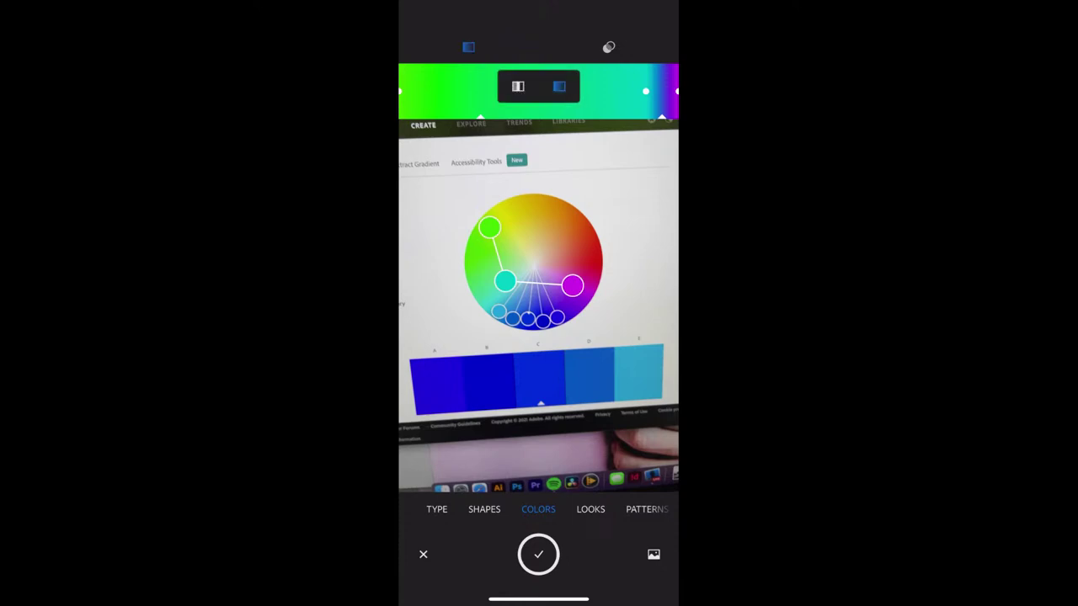
pyautogui.click(518, 86)
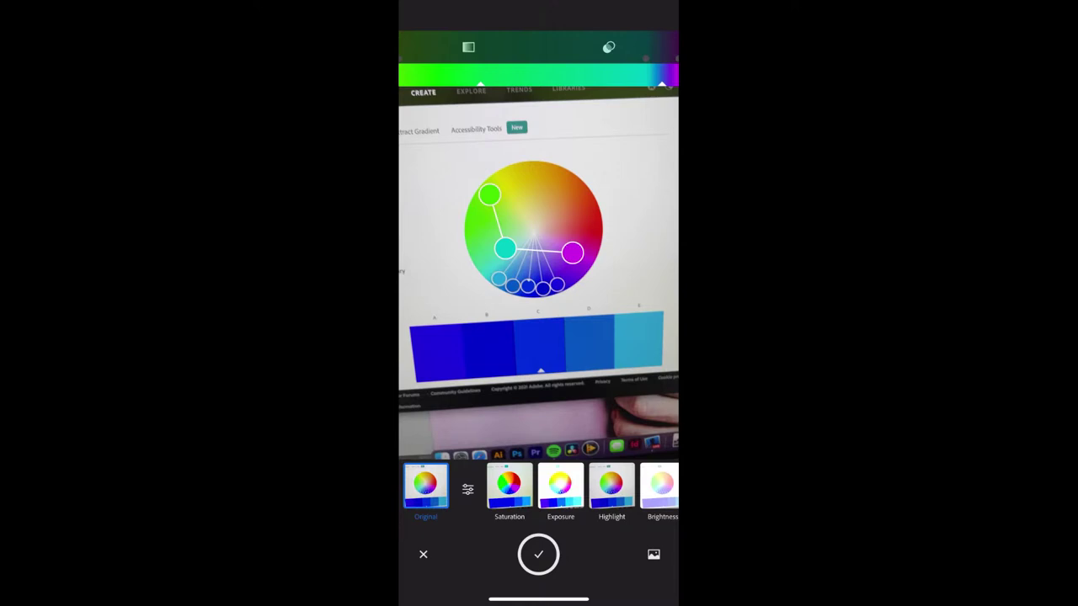
pyautogui.moveTo(539, 488)
pyautogui.mouseDown()
pyautogui.moveTo(499, 489)
pyautogui.moveTo(545, 489)
pyautogui.mouseUp()
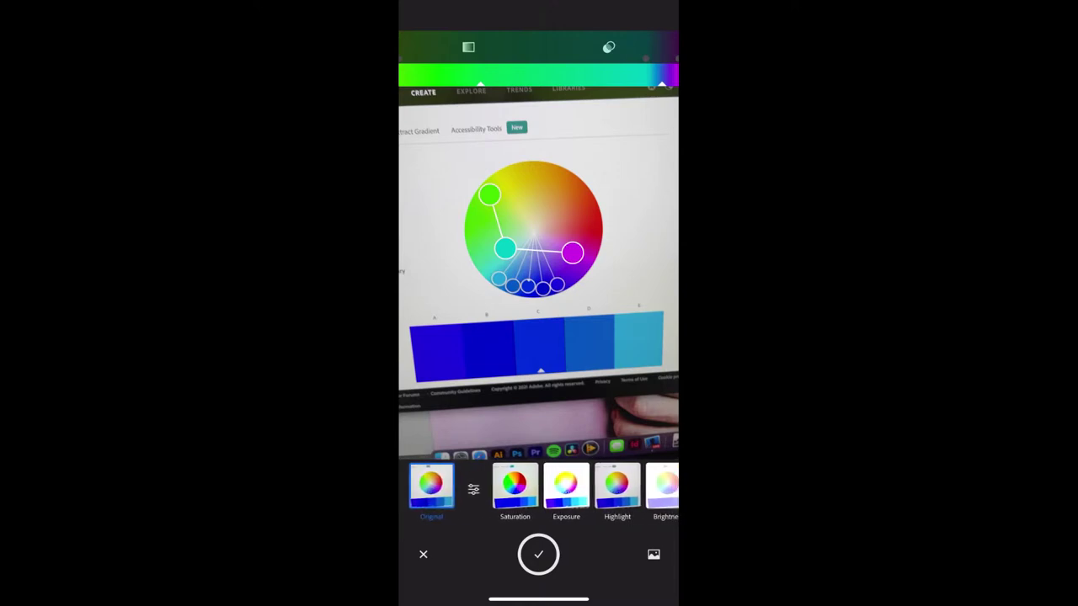
pyautogui.click(469, 48)
pyautogui.click(518, 86)
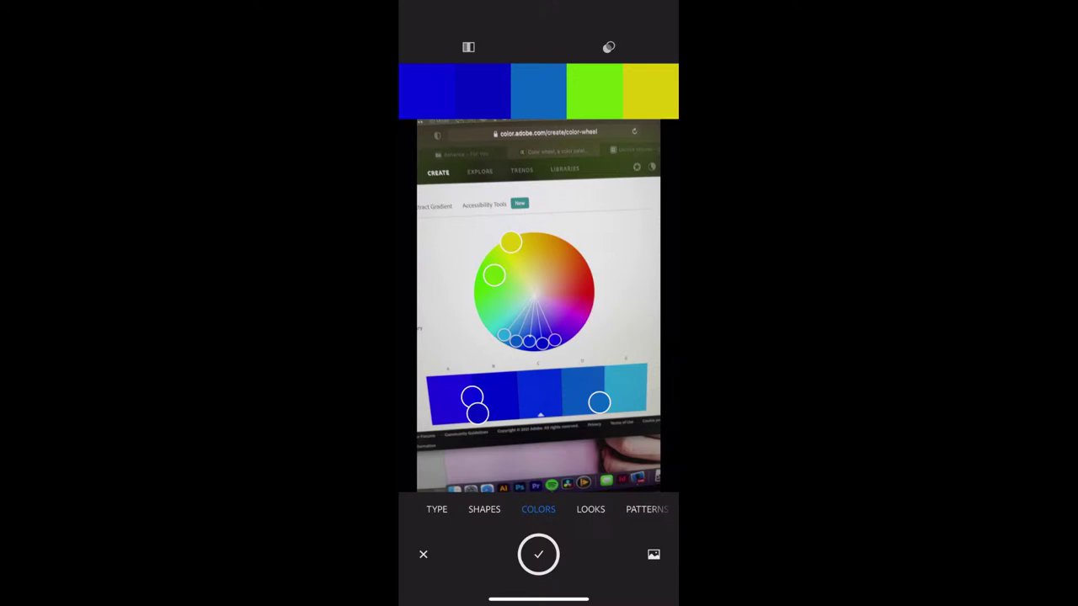
pyautogui.click(422, 554)
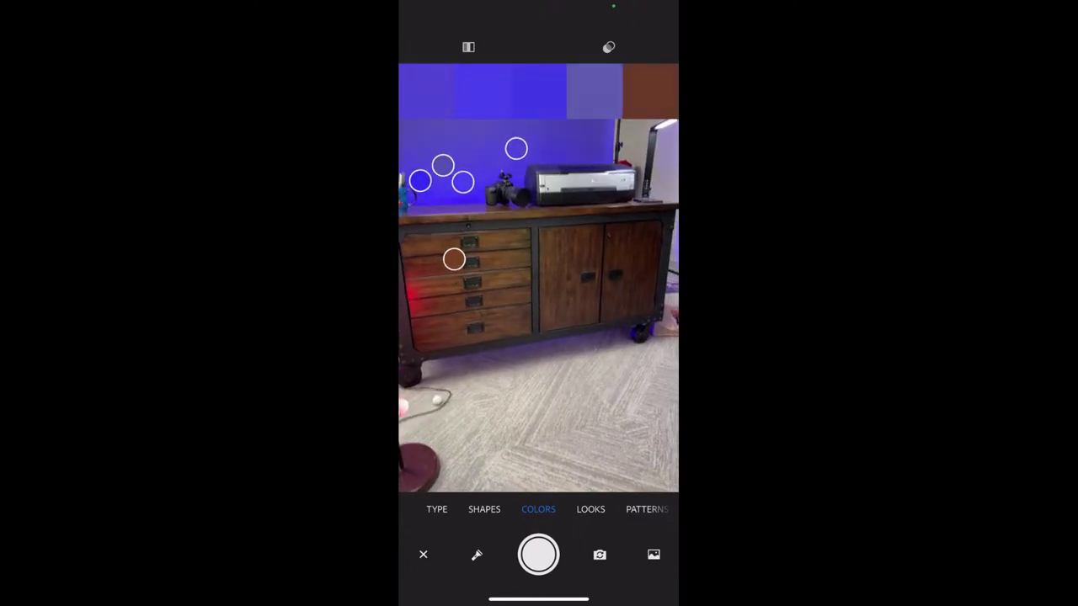
# Freeze the wooden cabinet view and move the color points onto its drawers, doors and dark frame to sample wood, red and gray tones
pyautogui.click(538, 555)
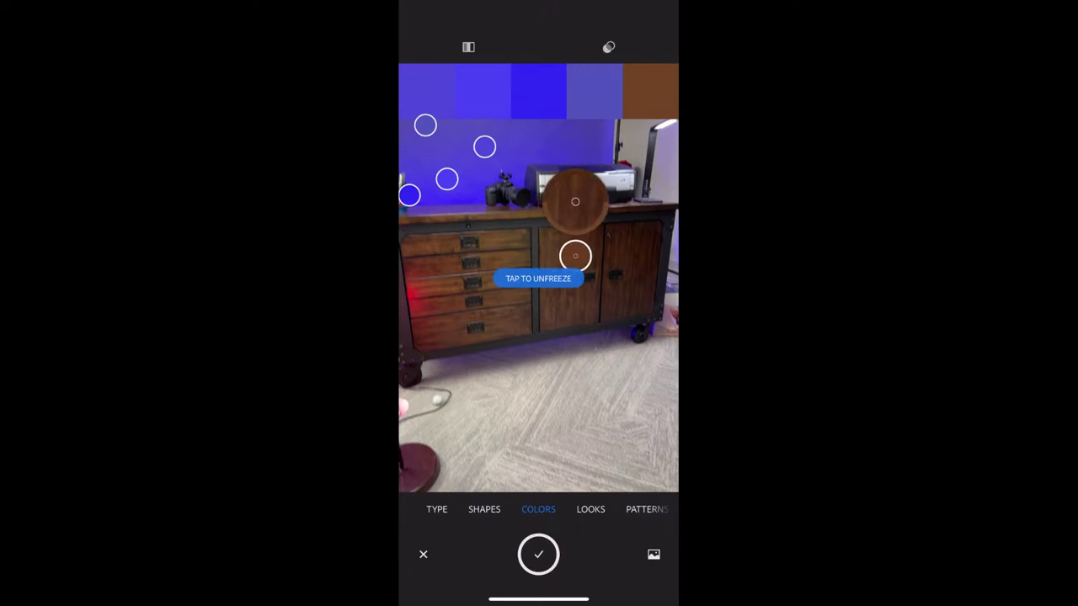
pyautogui.moveTo(575, 255); pyautogui.dragTo(575, 260)
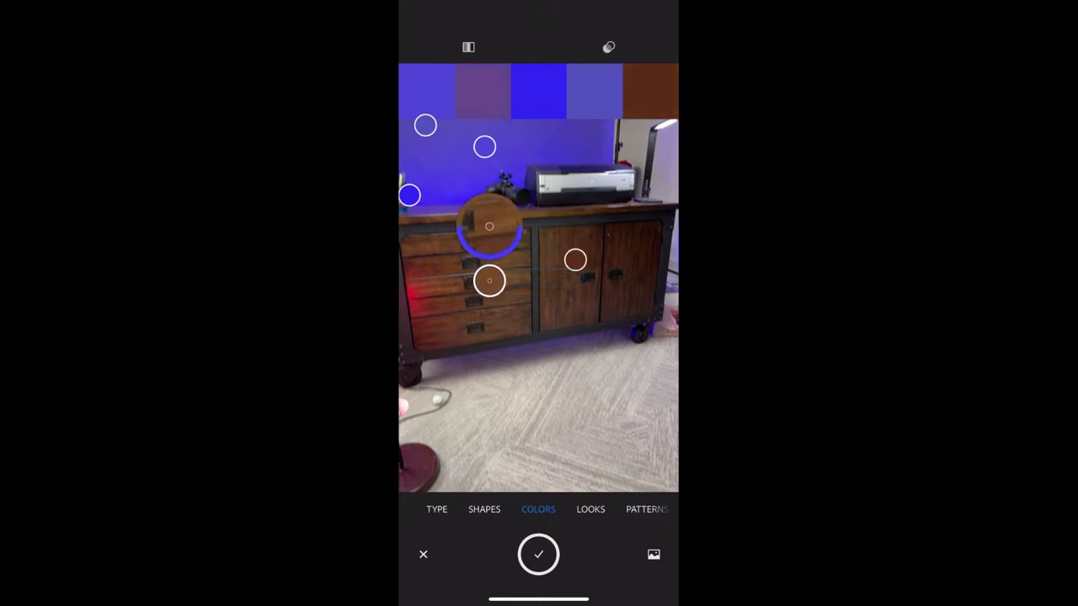
pyautogui.moveTo(489, 280); pyautogui.dragTo(535, 276)
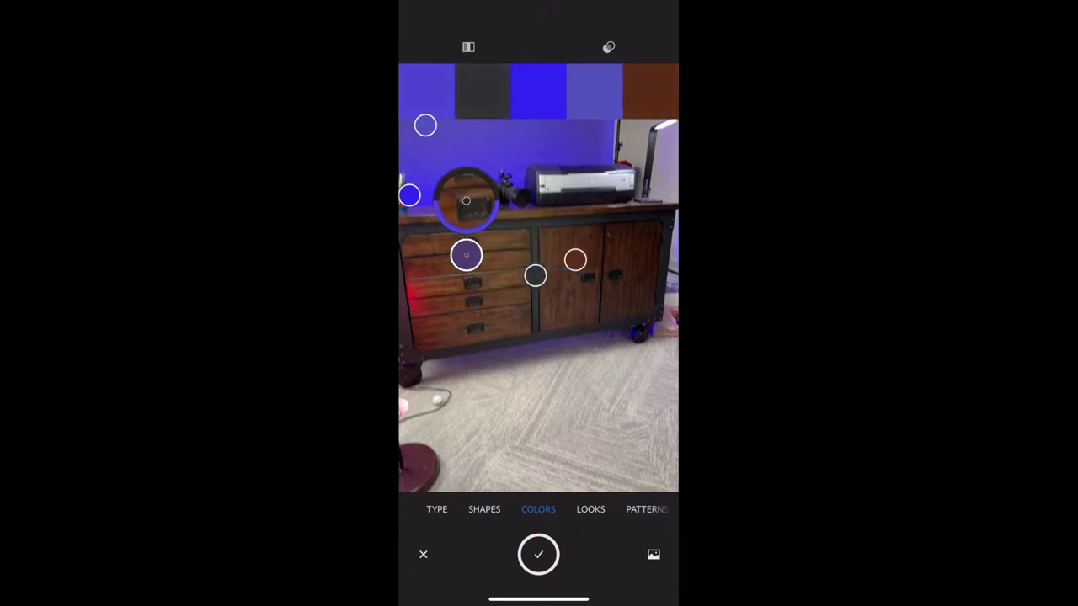
pyautogui.moveTo(425, 318); pyautogui.dragTo(434, 296)
pyautogui.moveTo(425, 126); pyautogui.dragTo(500, 259)
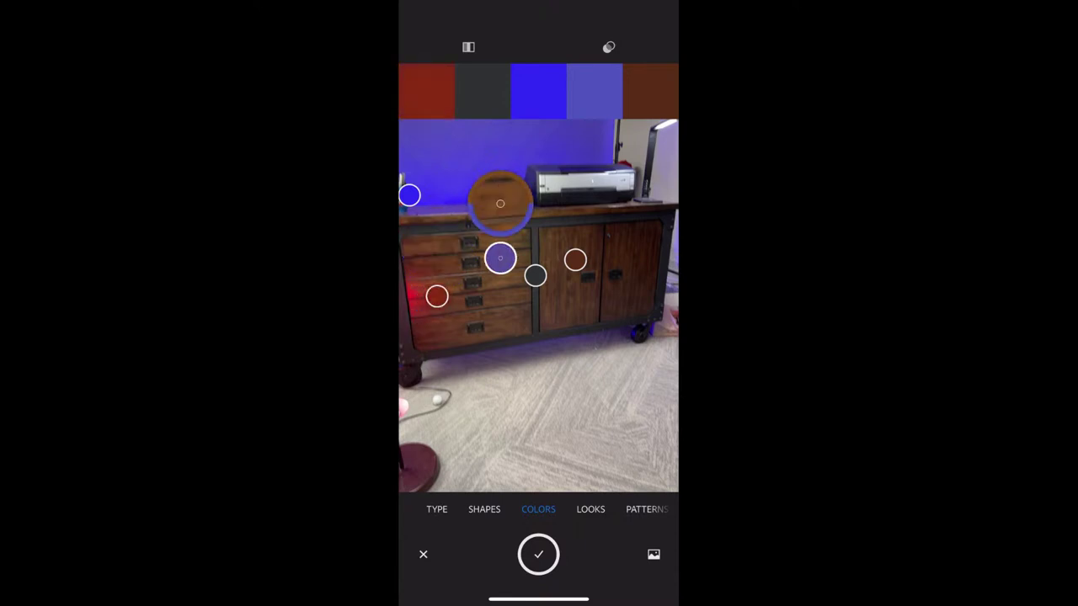
pyautogui.moveTo(410, 196); pyautogui.dragTo(466, 257)
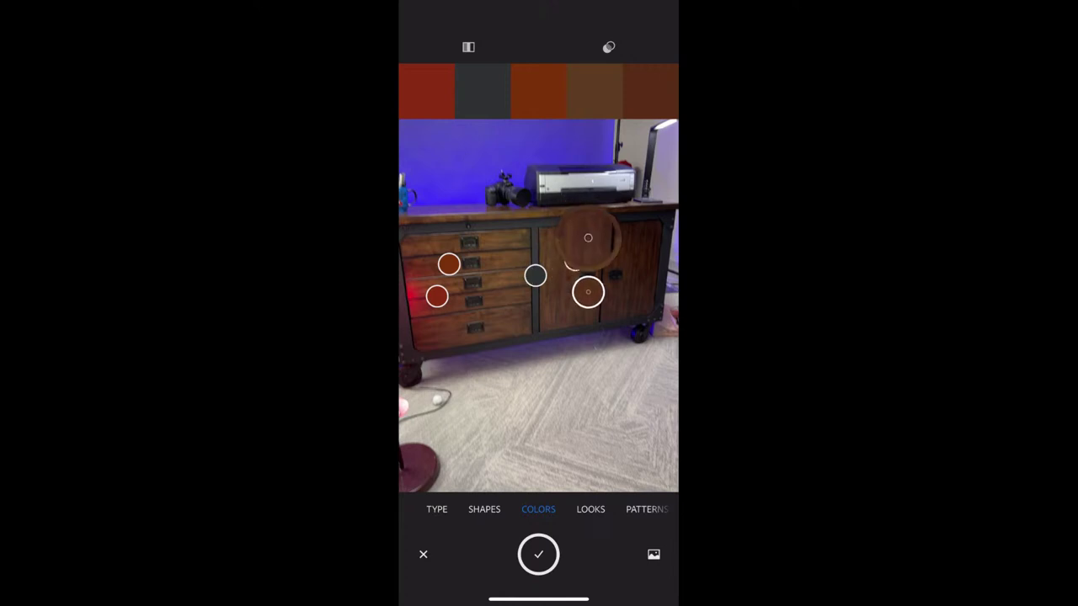
pyautogui.click(588, 292)
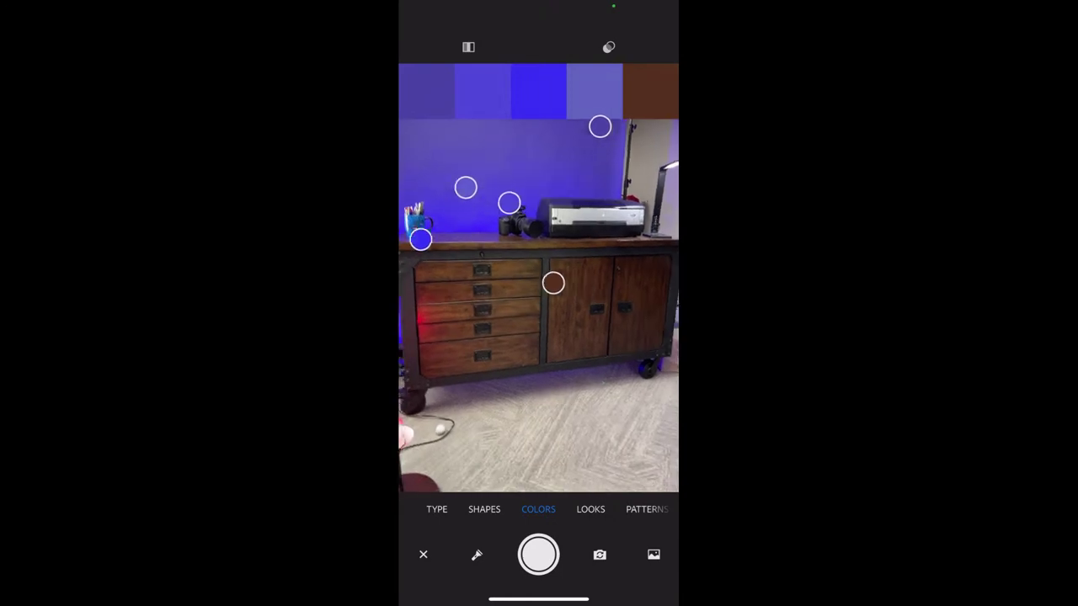
# Capture a fresh color theme from the cabinet and blue wall, proceed to saving it, and agree to publish it to color.adobe.com
pyautogui.click(539, 555)
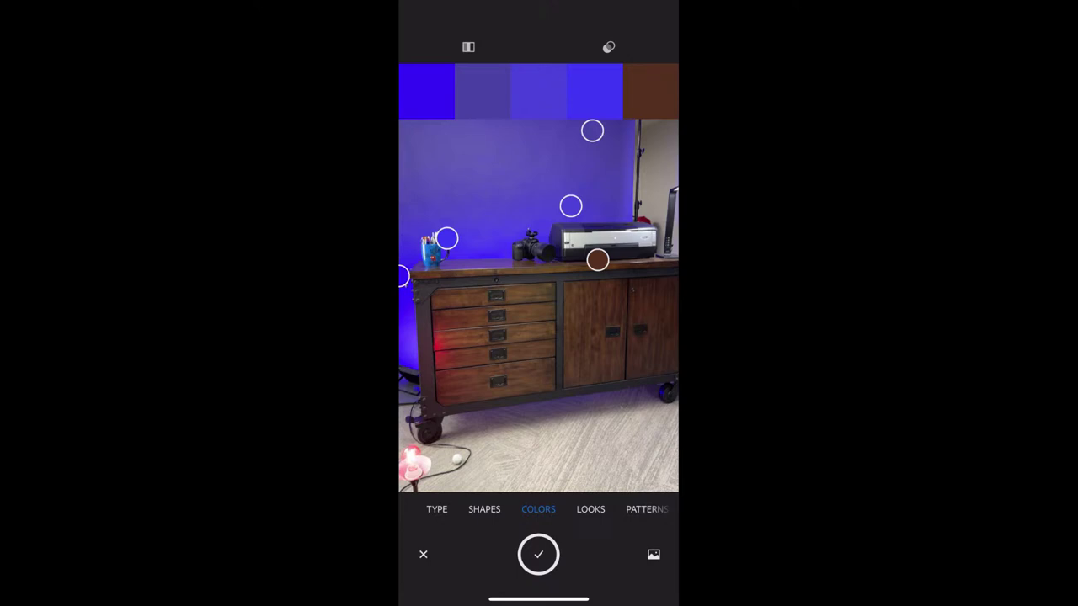
pyautogui.click(538, 555)
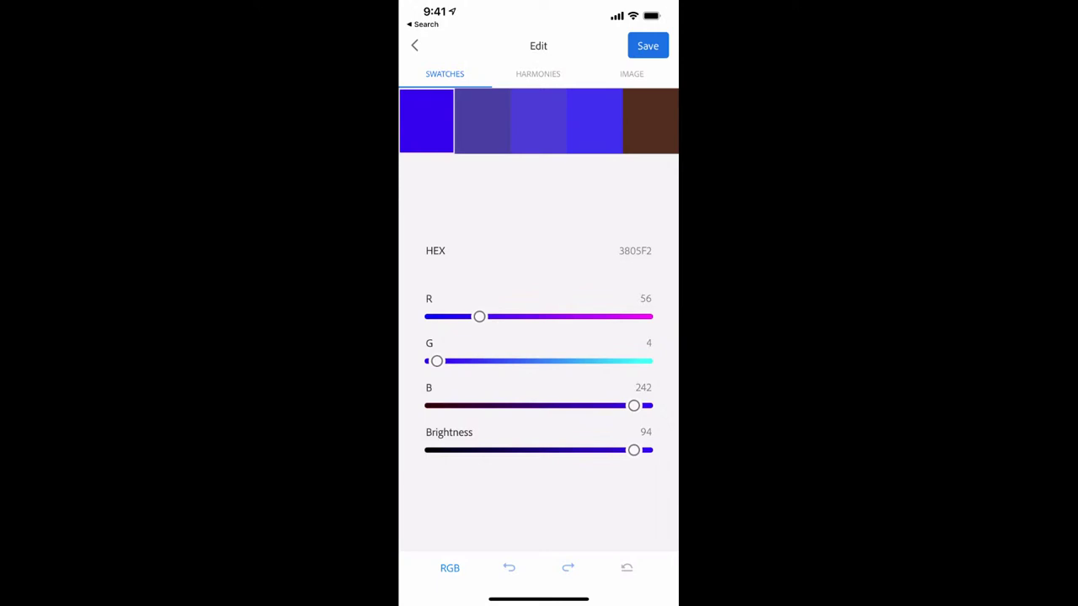
pyautogui.click(647, 45)
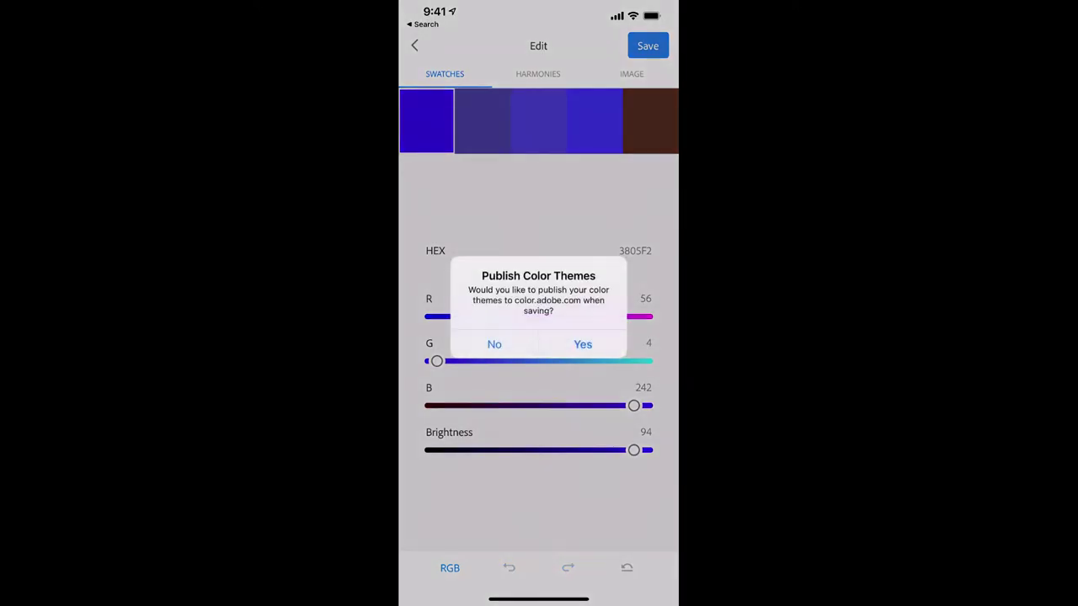
pyautogui.click(583, 343)
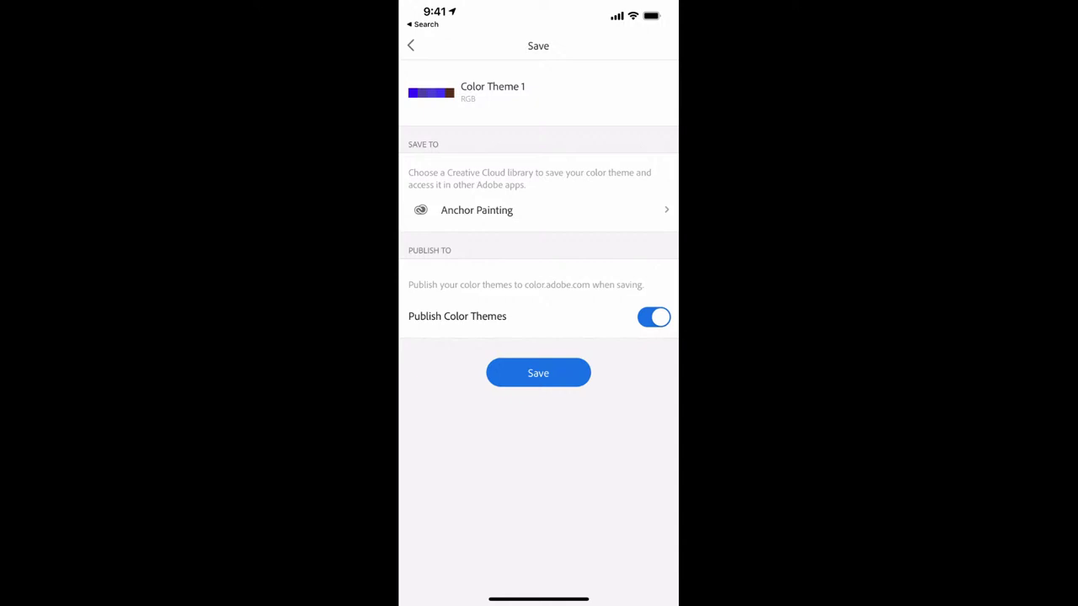
# Choose the library listed directly below Red as the destination and save the color theme there with publishing enabled
pyautogui.click(476, 210)
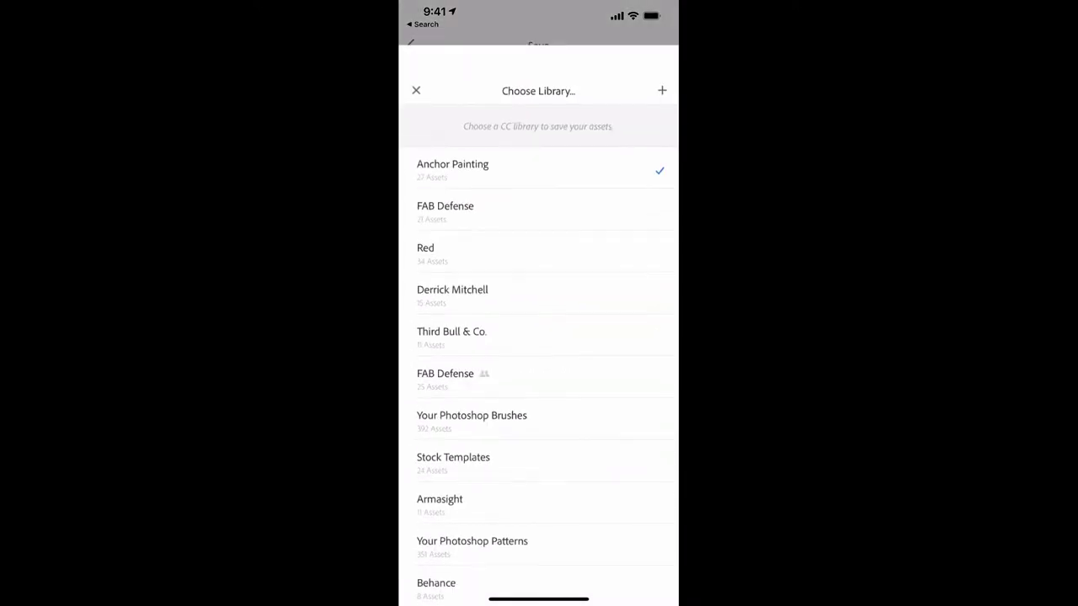
pyautogui.scroll(-5, 539, 337)
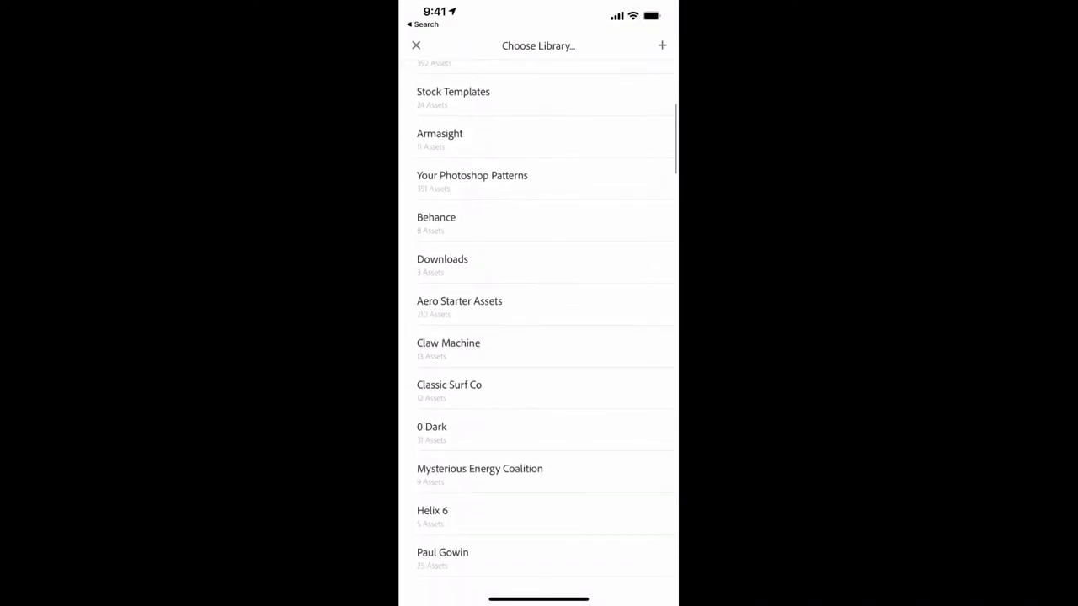
pyautogui.scroll(5, 539, 337)
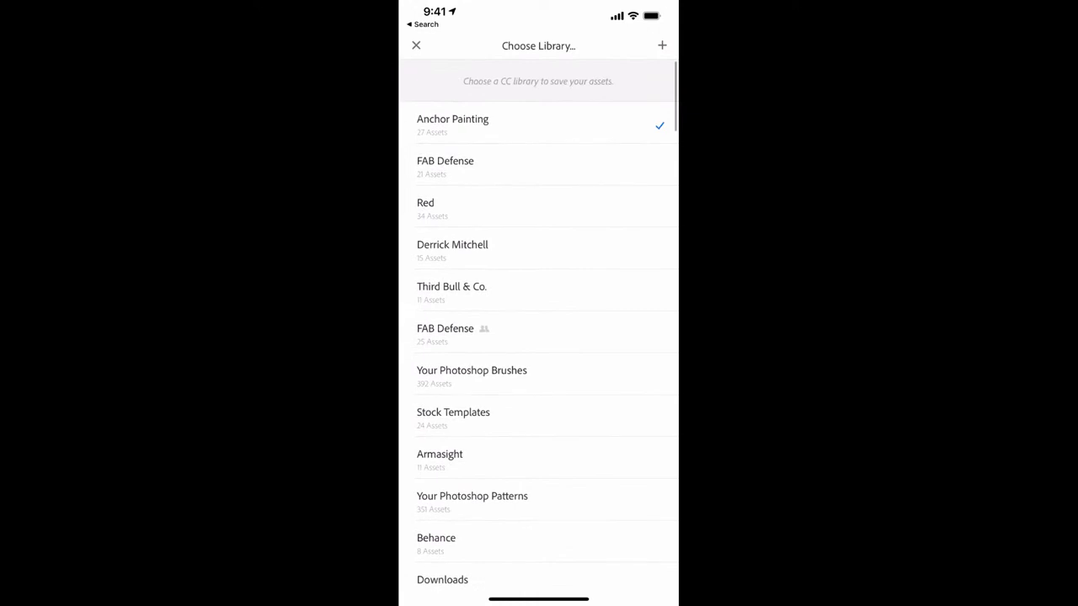
pyautogui.click(452, 249)
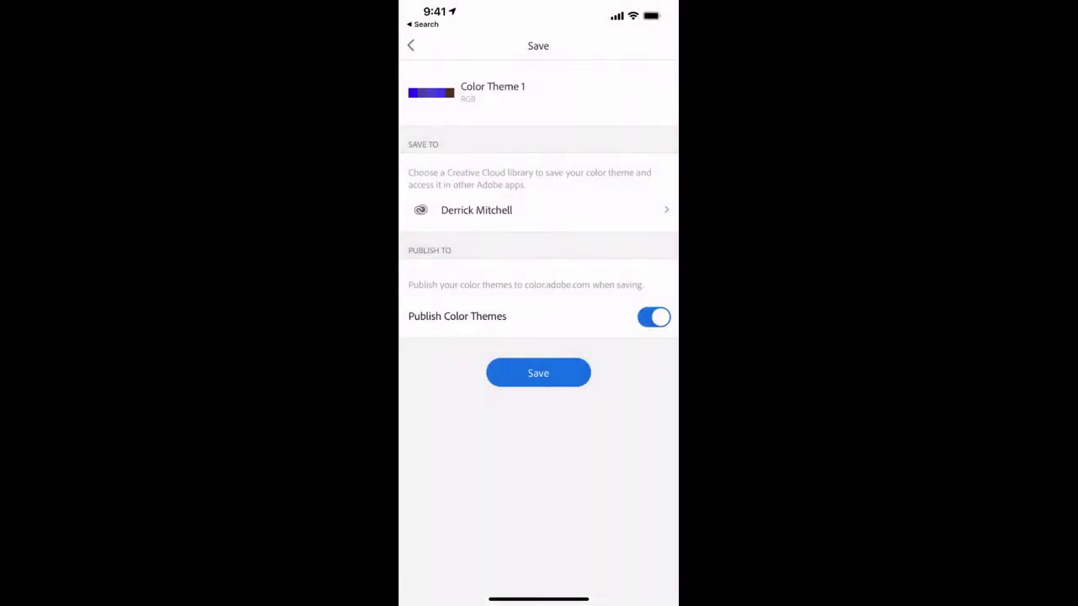
pyautogui.click(538, 373)
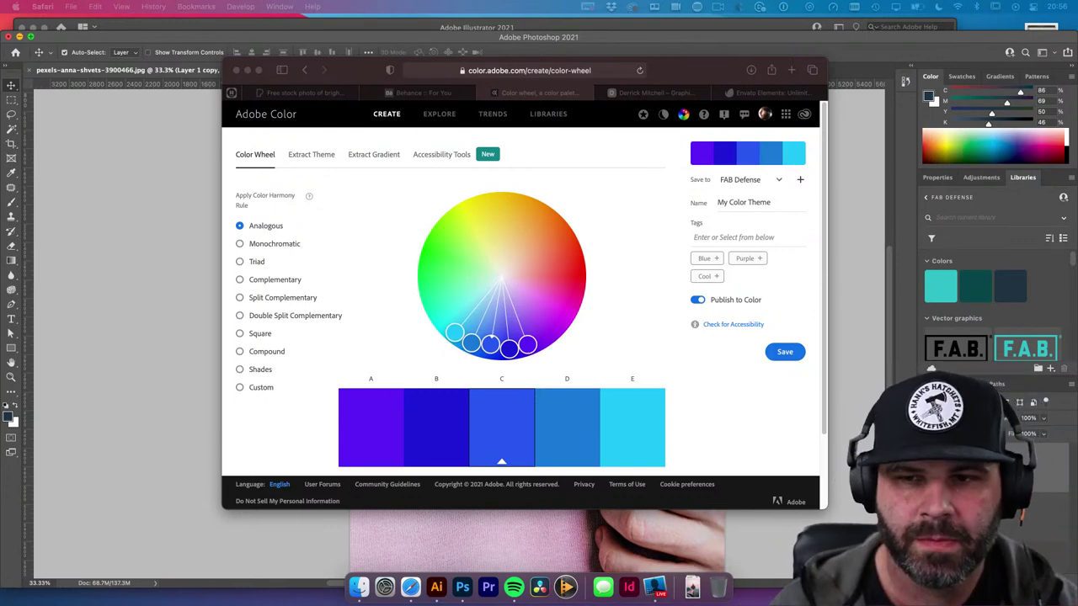
# Switch to Photoshop, open the library that received the captured color theme and find Color Theme 1 among its ungrouped items
pyautogui.click(125, 243)
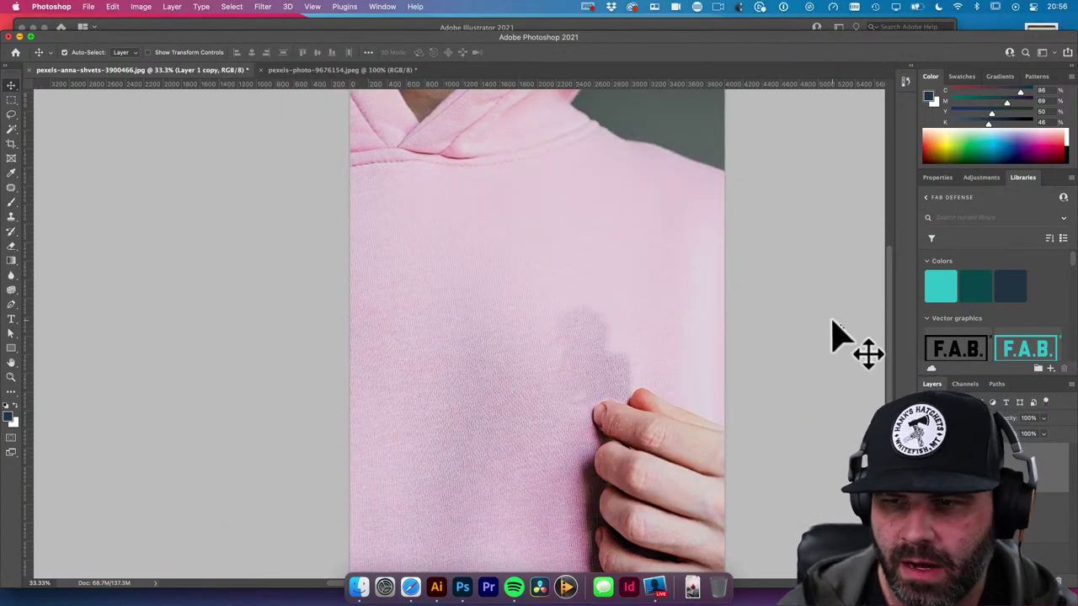
pyautogui.click(929, 201)
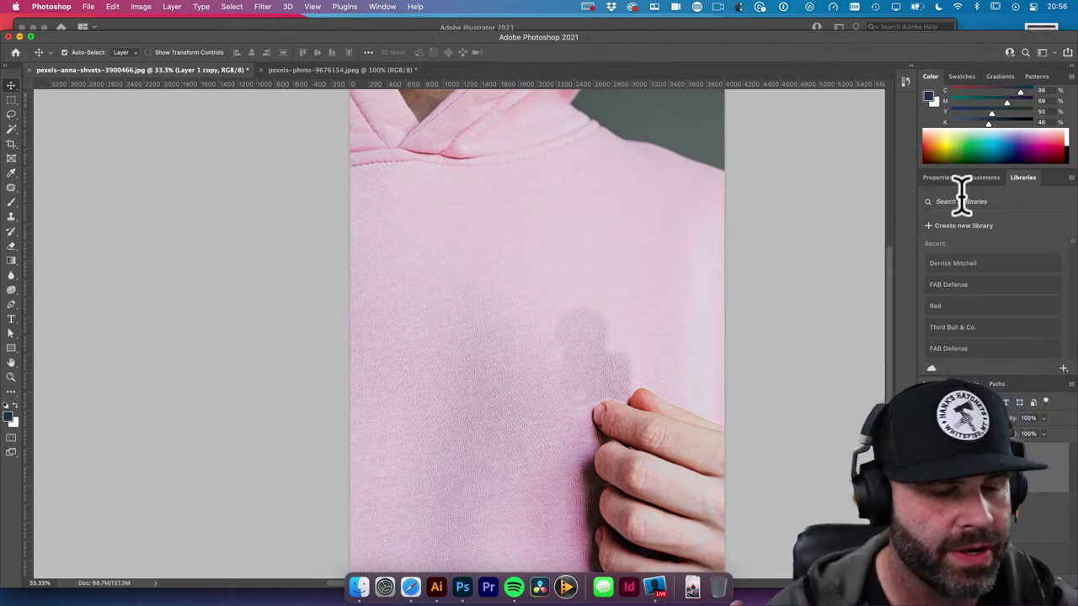
pyautogui.click(960, 266)
pyautogui.scroll(-5, 1025, 320)
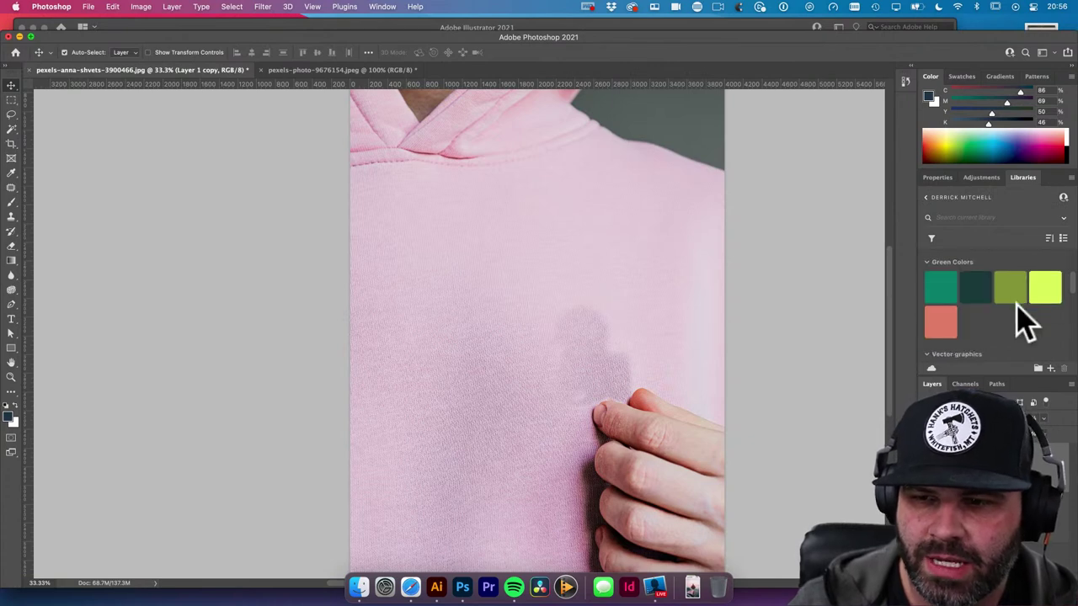
pyautogui.scroll(-5, 1028, 313)
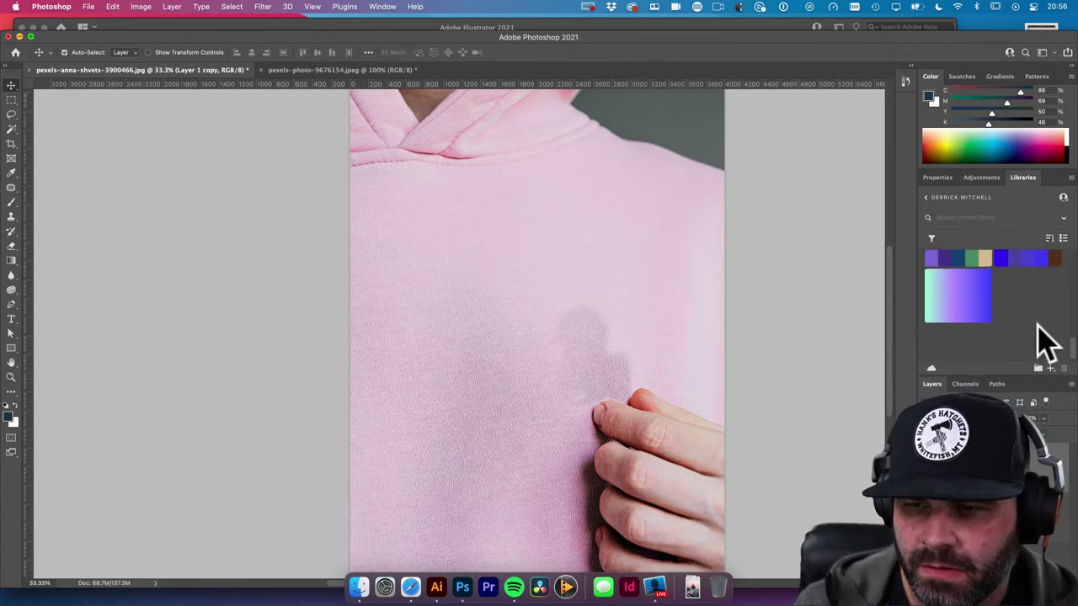
pyautogui.scroll(-1, 1037, 325)
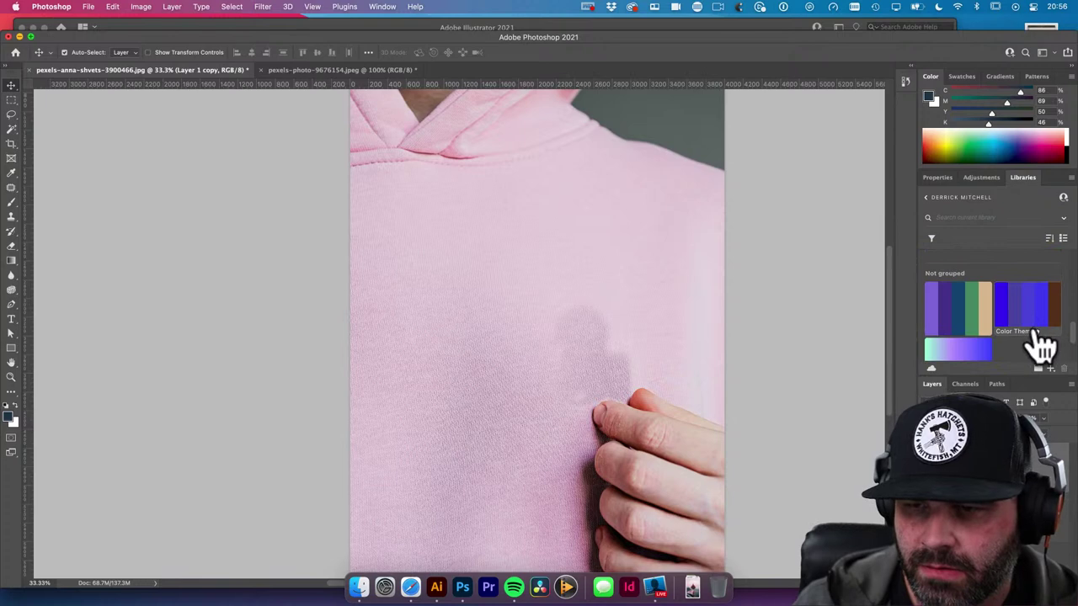
# Set the foreground color to the muted purple of Color Theme 1 and nudge the hoodie layer slightly to the right
pyautogui.click(1025, 322)
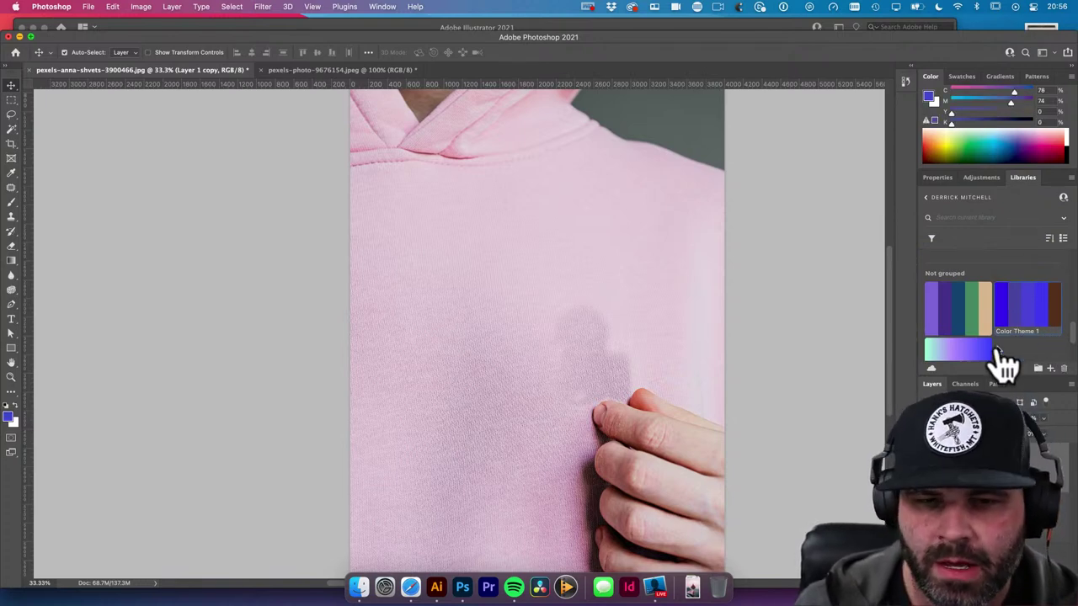
pyautogui.click(1023, 325)
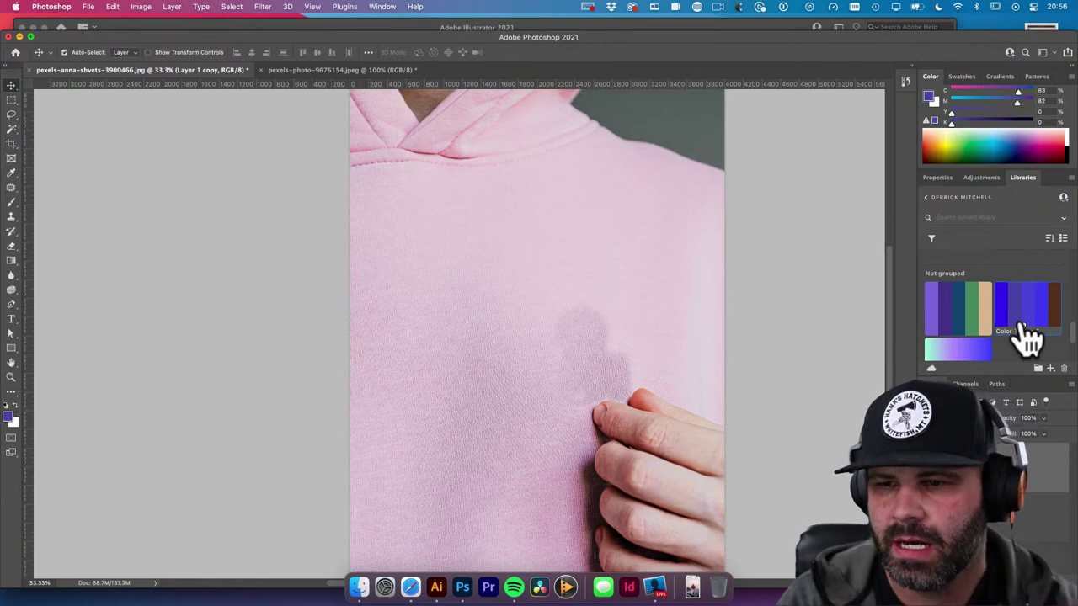
pyautogui.click(772, 279)
pyautogui.click(763, 263)
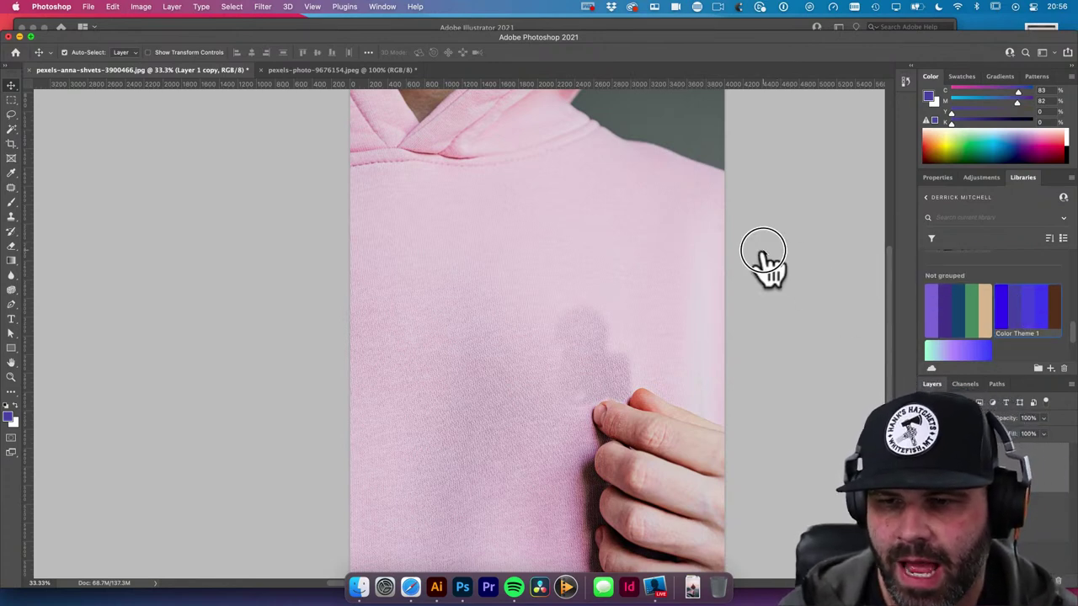
pyautogui.hotkey('shift', 'Right')
pyautogui.hotkey('shift', 'Right')
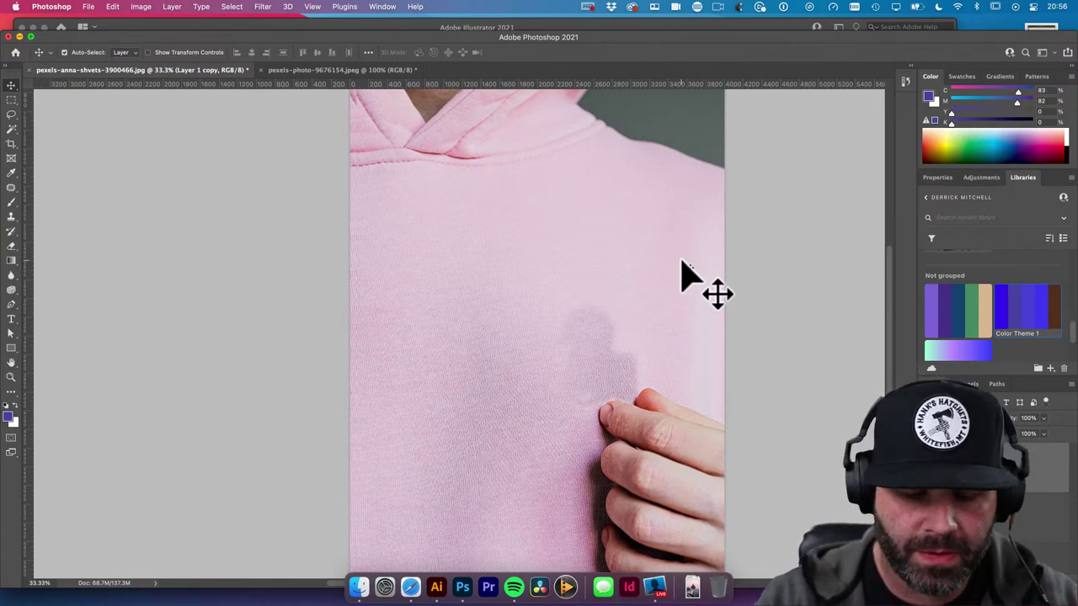
# Switch to Adobe Color in Safari, open the Trends page and browse the Fashion and Graphic Design palettes
pyautogui.click(410, 590)
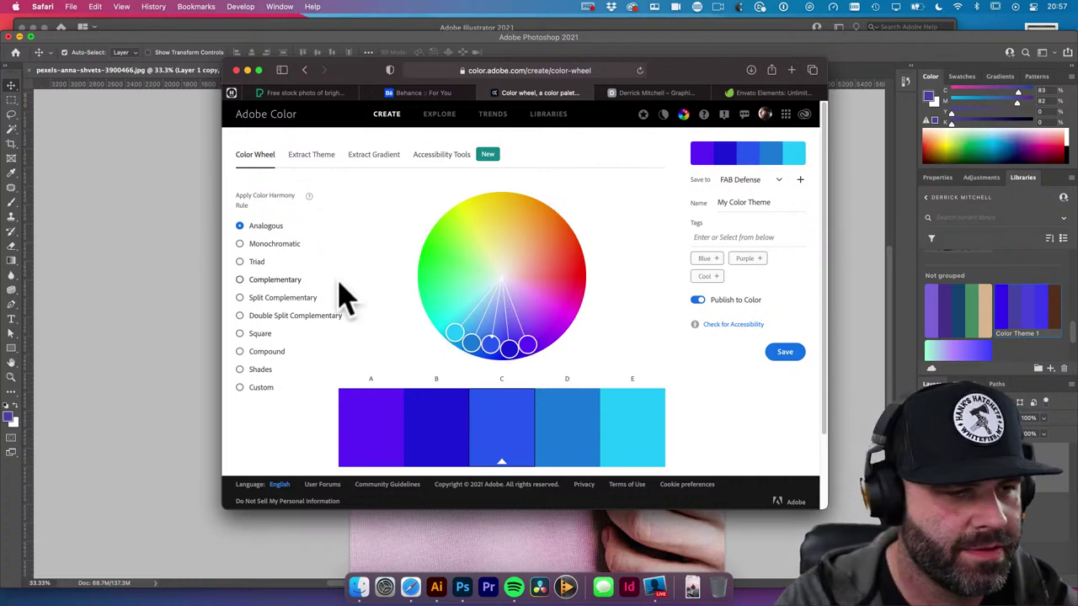
pyautogui.click(493, 115)
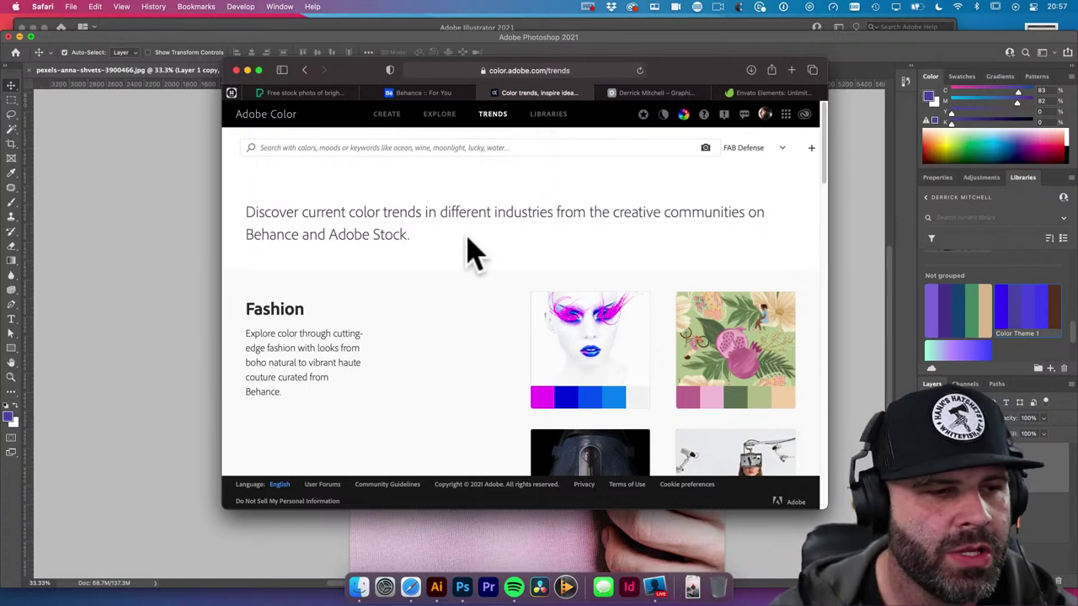
pyautogui.scroll(-3, 473, 253)
pyautogui.scroll(-4, 473, 253)
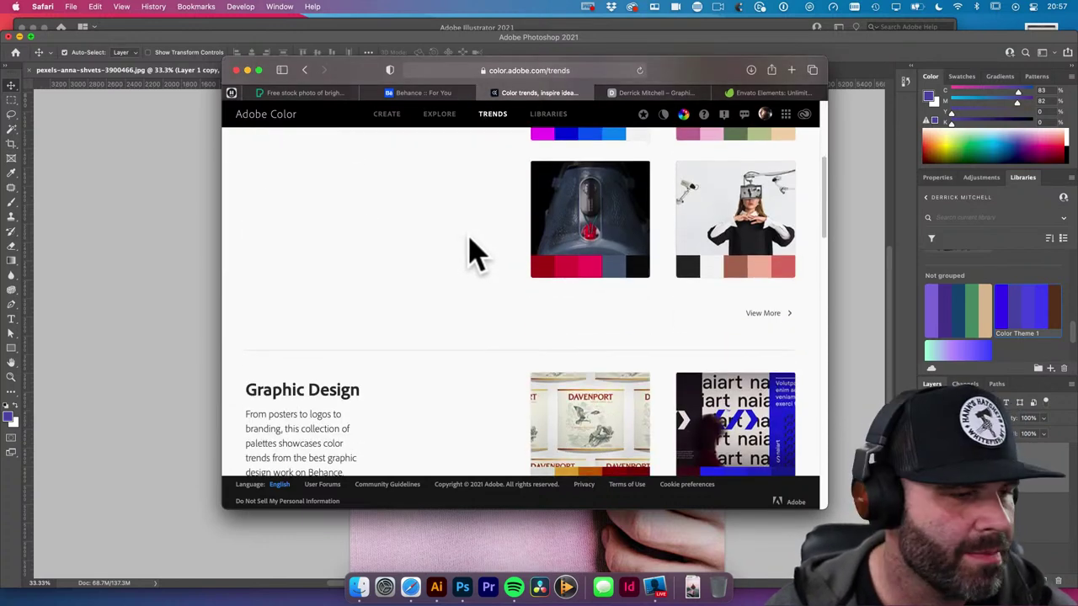
pyautogui.scroll(-1, 475, 254)
pyautogui.scroll(3, 473, 253)
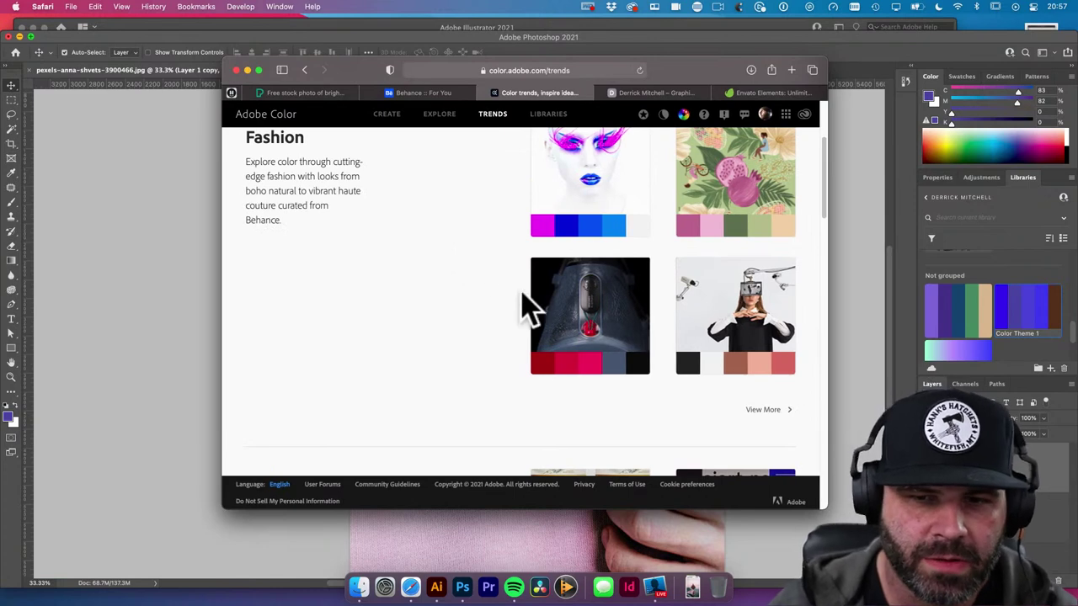
pyautogui.moveTo(596, 320)
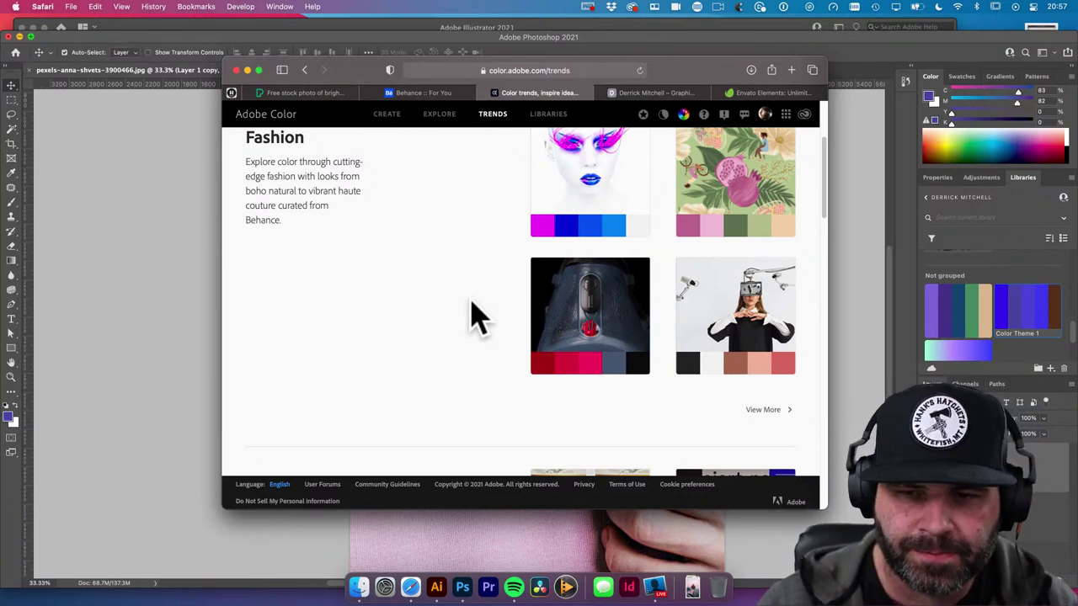
pyautogui.scroll(-3, 476, 318)
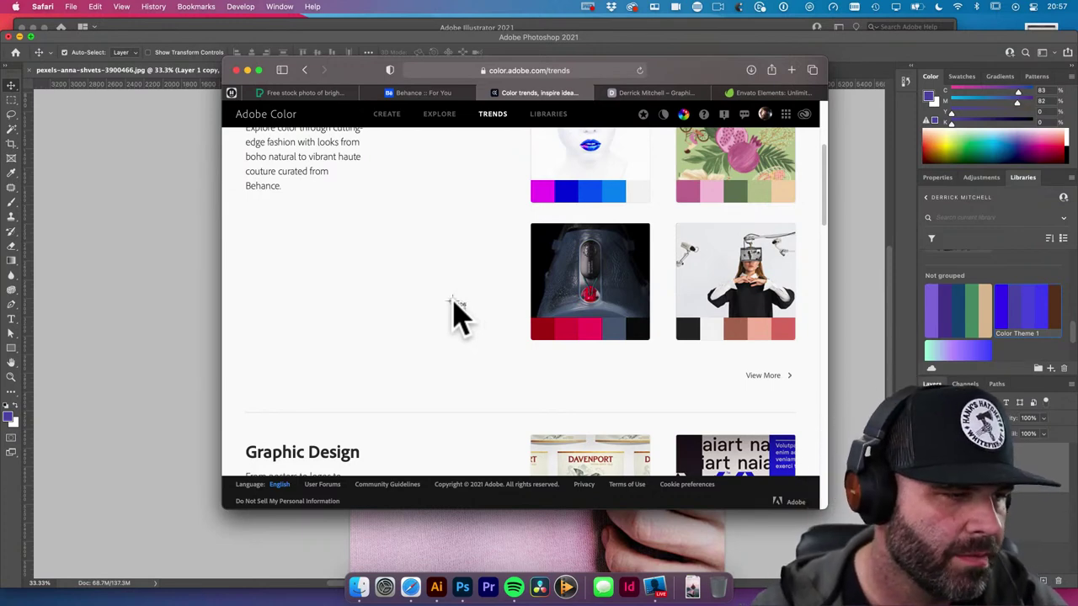
# Take an area screenshot of the dark Fashion palette card with red, pink and slate swatches, about 219 by 215 px
pyautogui.press('super+shift+4')
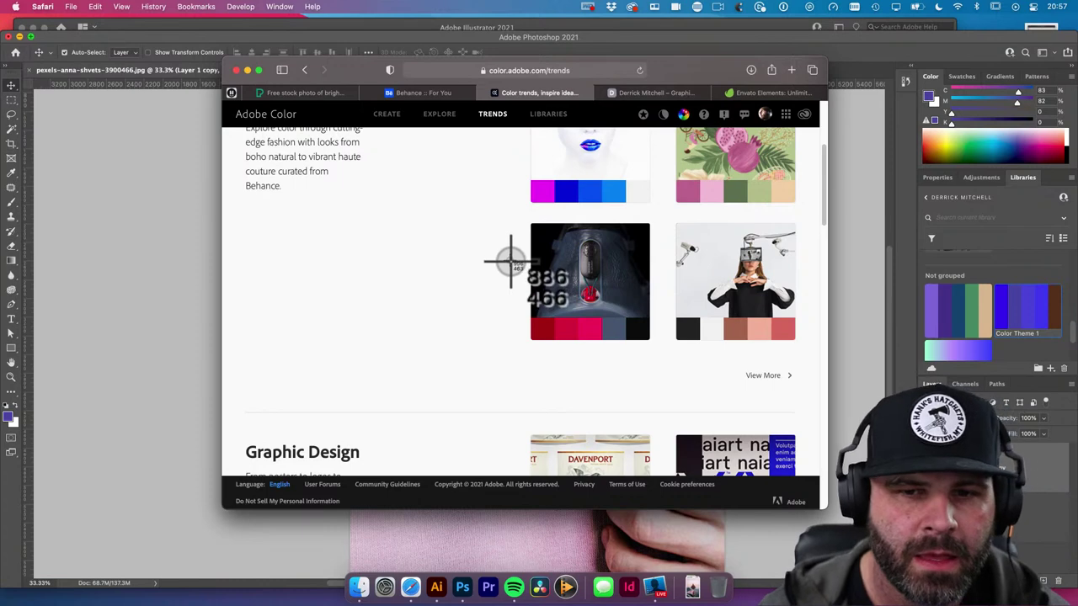
pyautogui.moveTo(531, 223)
pyautogui.mouseDown()
pyautogui.moveTo(649, 337)
pyautogui.moveTo(664, 322)
pyautogui.moveTo(698, 349)
pyautogui.moveTo(551, 289)
pyautogui.moveTo(516, 401)
pyautogui.moveTo(452, 313)
pyautogui.moveTo(662, 309)
pyautogui.moveTo(700, 352)
pyautogui.moveTo(651, 342)
pyautogui.mouseUp()
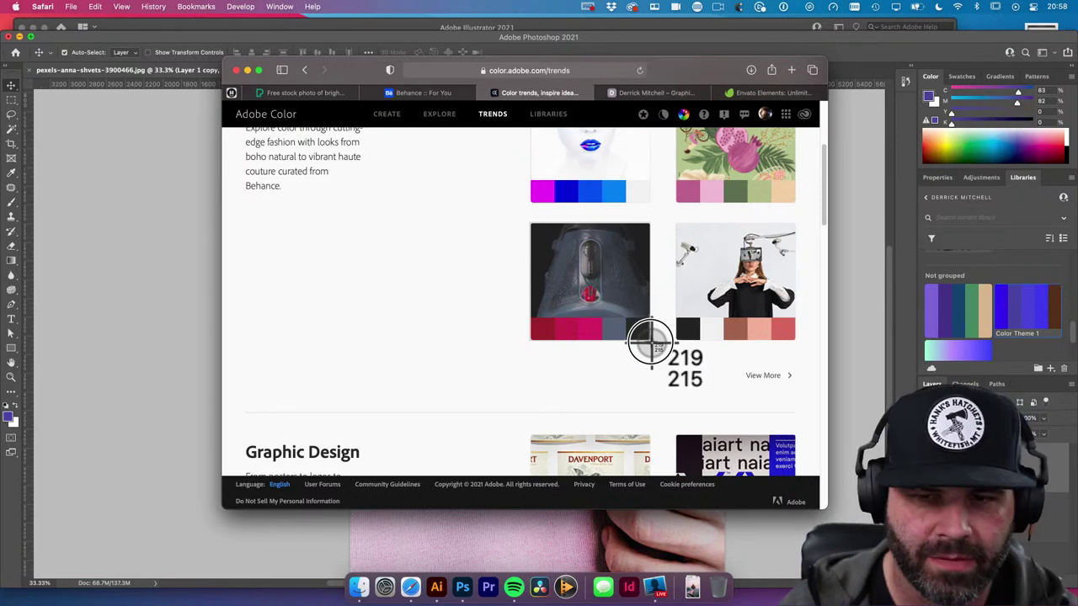
pyautogui.moveTo(650, 342); pyautogui.dragTo(650, 343)
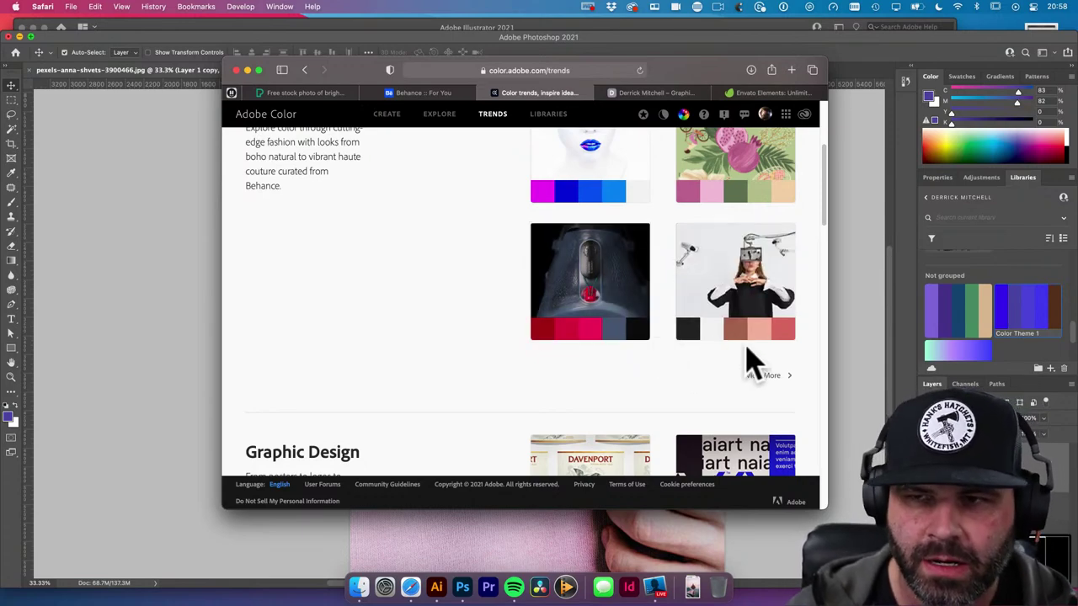
# Move the Finder window aside on the desktop, enlarge and close the screenshot preview, and return to the Trends page
pyautogui.hotkey('ctrl', 'Right')
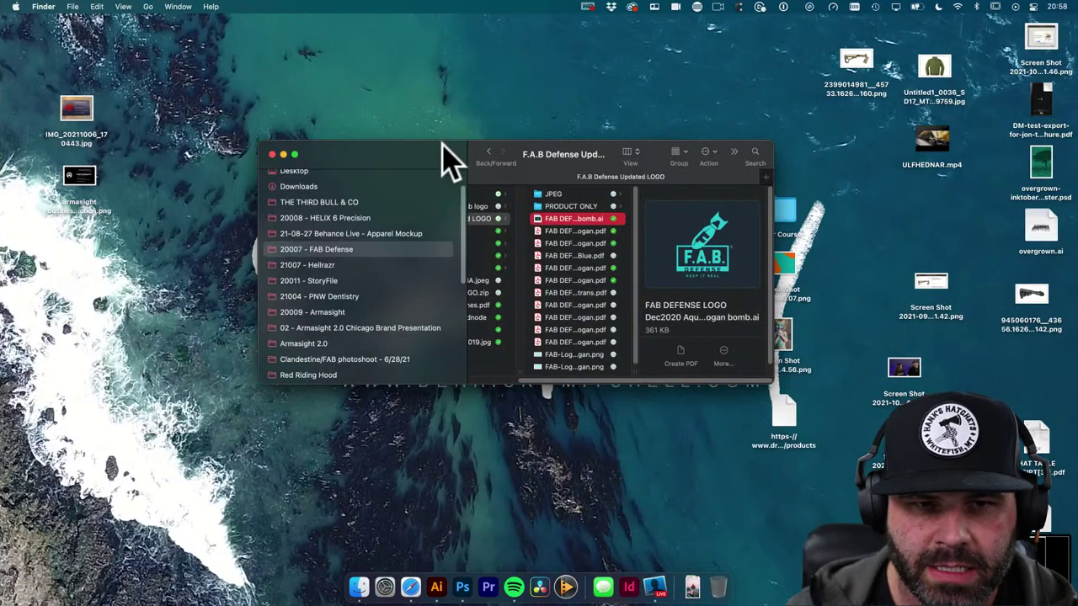
pyautogui.moveTo(444, 155); pyautogui.dragTo(294, 29)
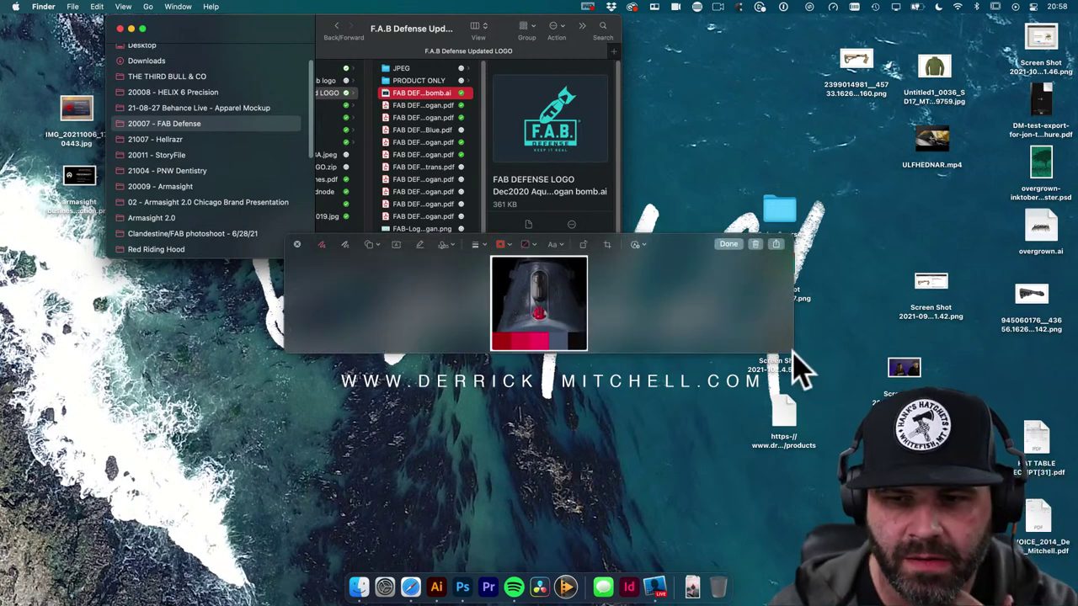
pyautogui.moveTo(790, 354); pyautogui.dragTo(241, 228)
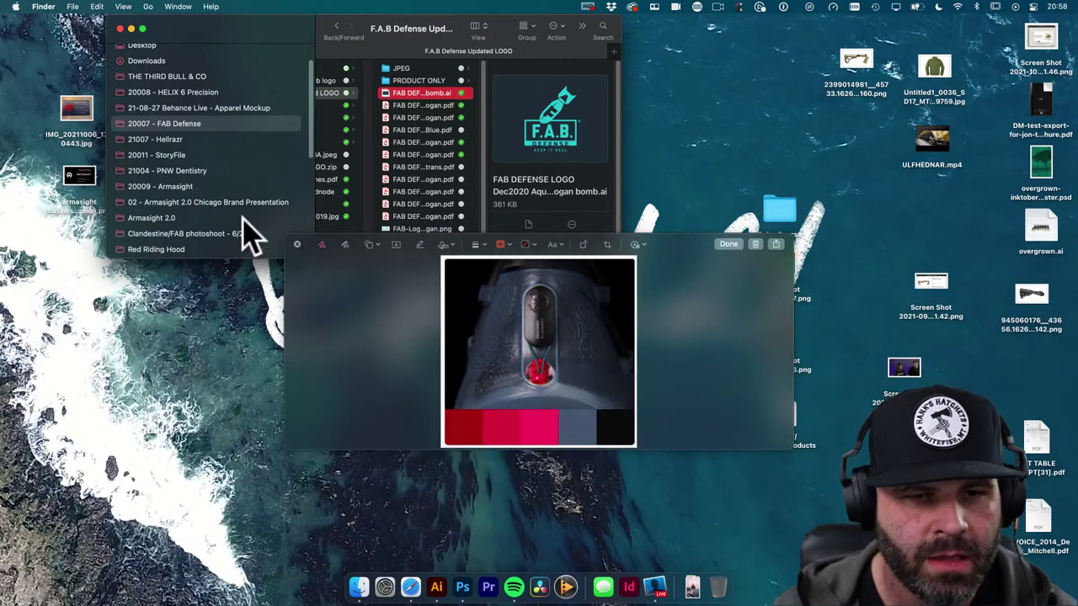
pyautogui.click(297, 245)
pyautogui.hotkey('ctrl', 'Left')
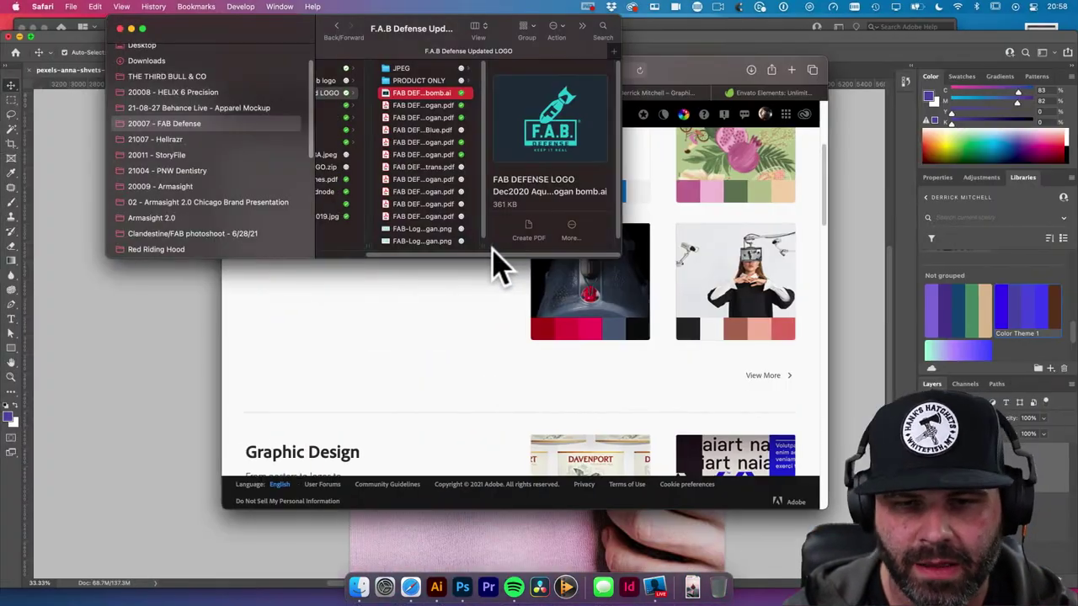
pyautogui.hotkey('ctrl', 'Right')
pyautogui.moveTo(830, 472); pyautogui.dragTo(678, 478)
pyautogui.hotkey('ctrl', 'Left')
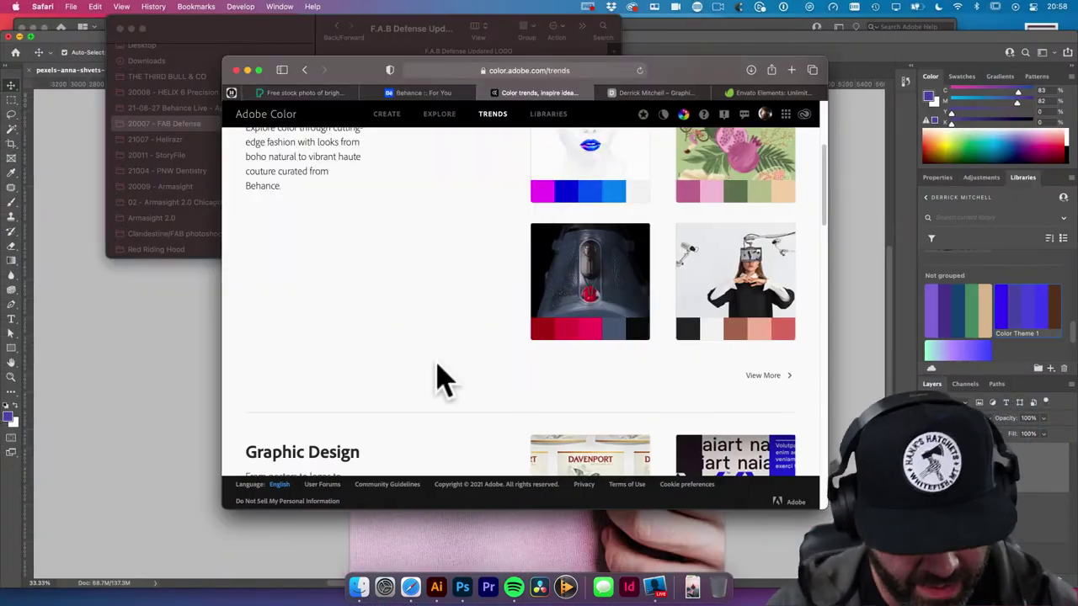
# Capture the dark Fashion palette card to the clipboard and paste it into the hoodie document in Photoshop
pyautogui.press('super+shift+4')
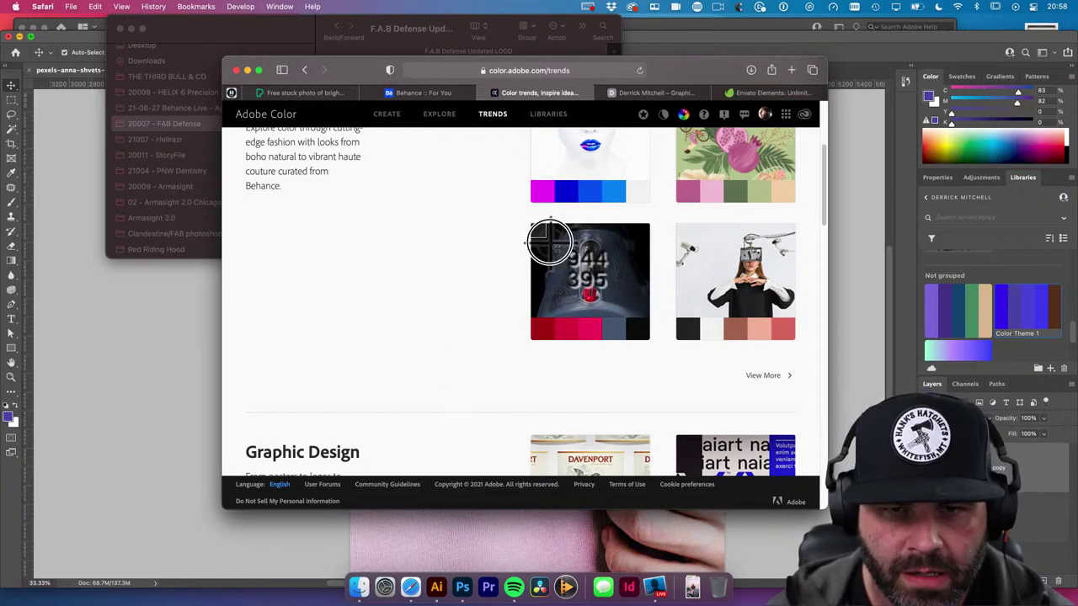
pyautogui.moveTo(531, 224); pyautogui.dragTo(650, 343)
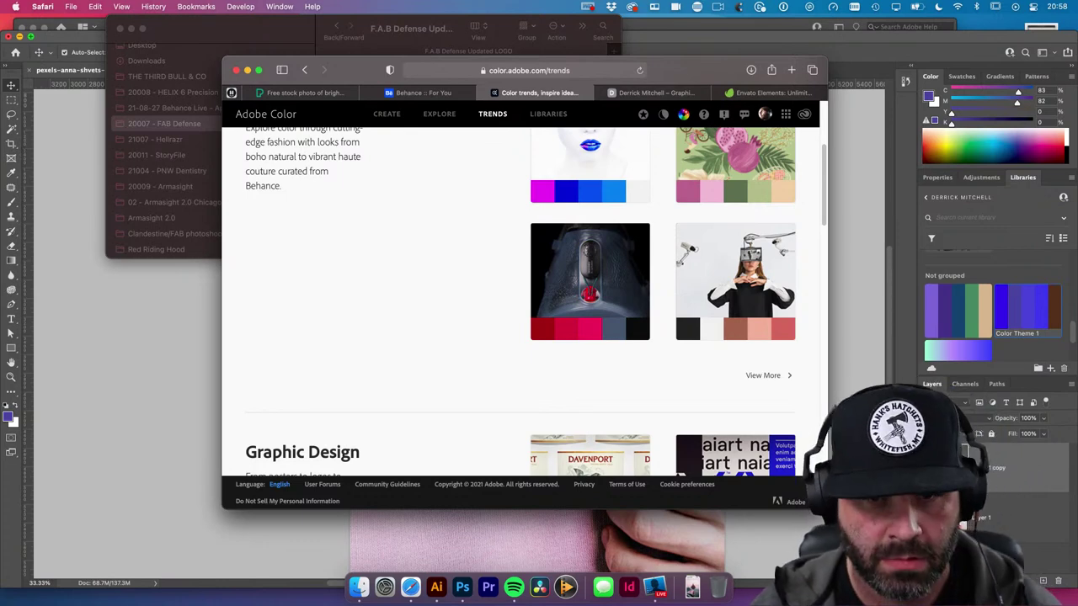
pyautogui.click(185, 377)
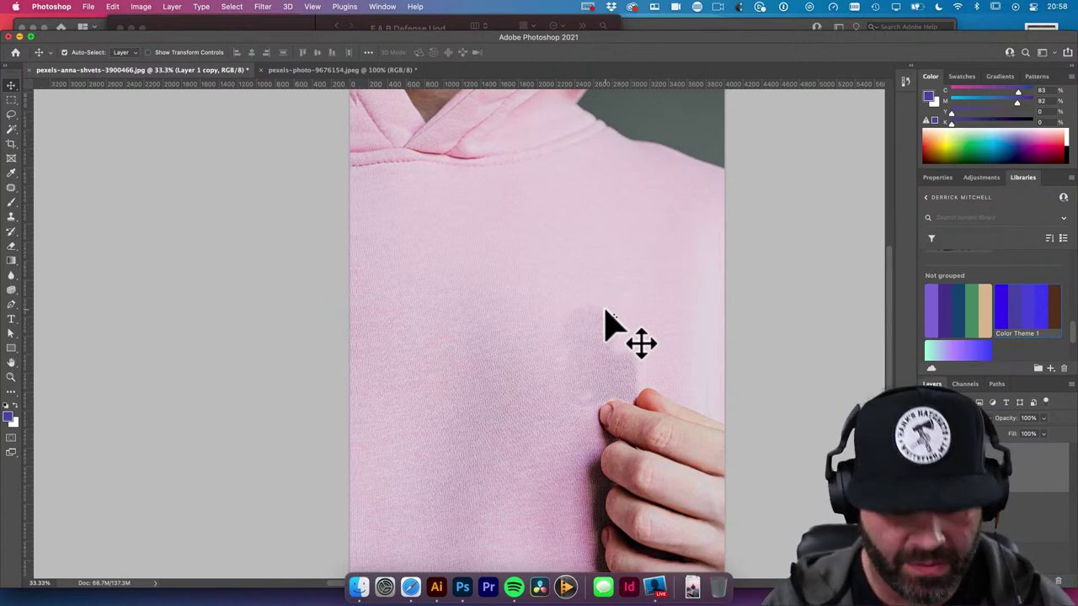
pyautogui.press('super+v')
# Scale the pasted palette image up to about four times its size and move it up beside the hoodie's collar
pyautogui.press('super+t')
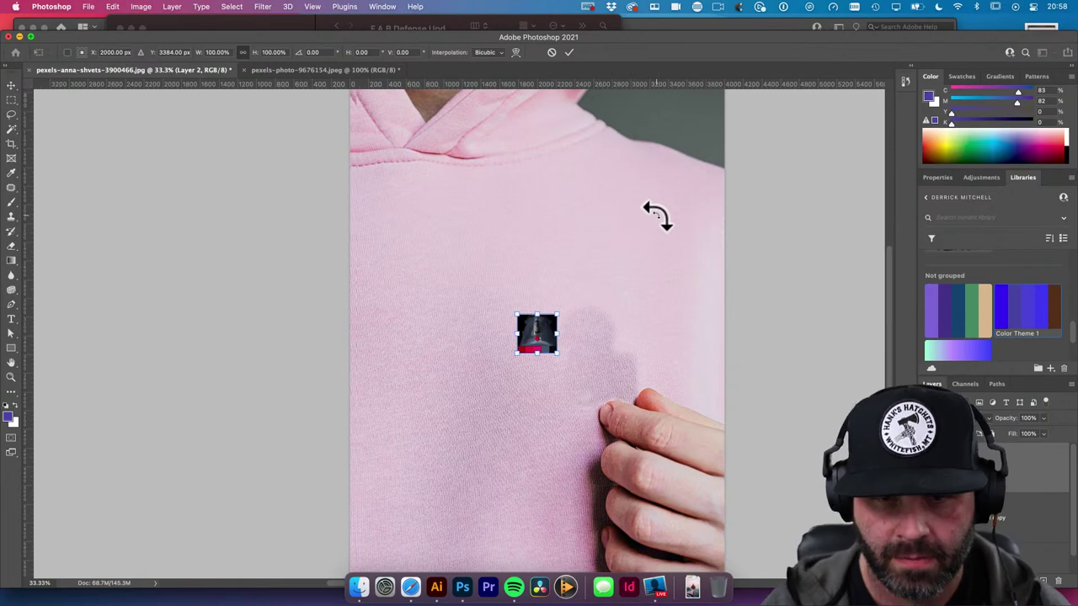
pyautogui.moveTo(662, 234); pyautogui.dragTo(714, 221)
pyautogui.press('Return')
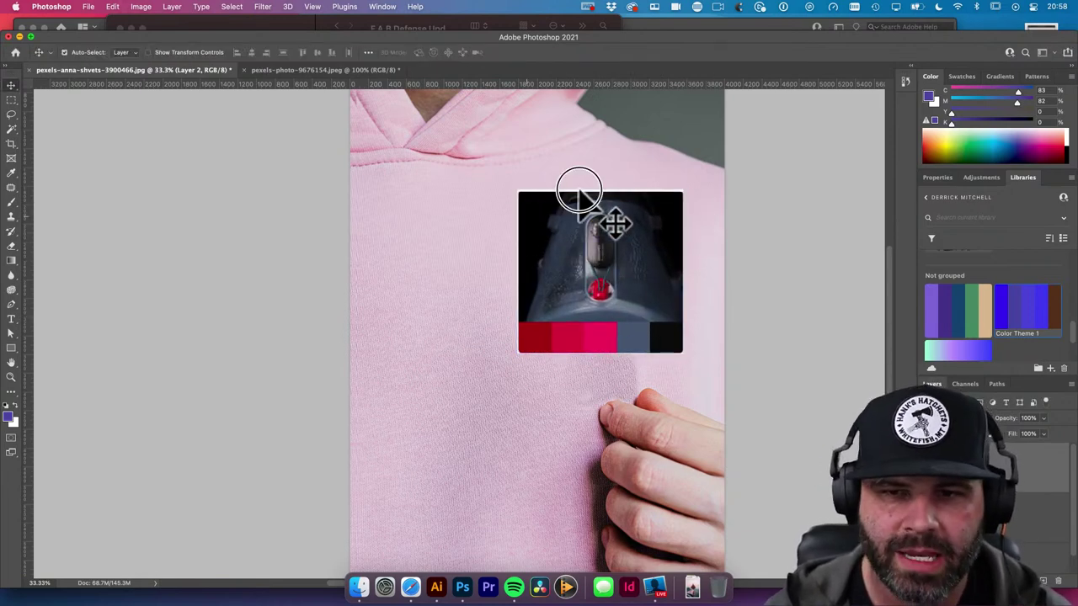
pyautogui.moveTo(579, 189); pyautogui.dragTo(585, 94)
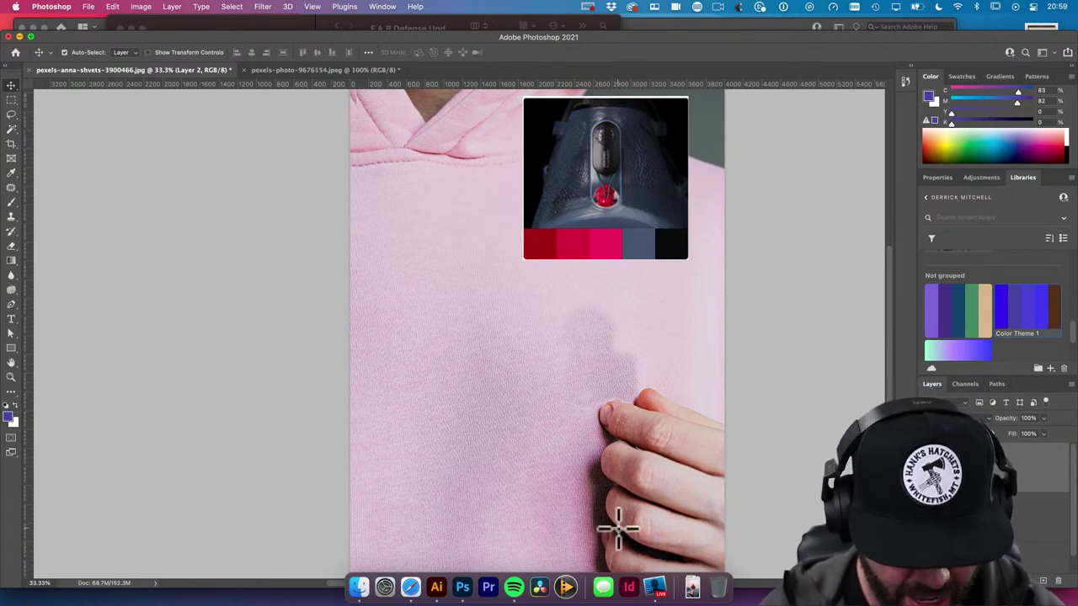
# Set the Rectangle tool's fill color to the dark red #a60311 sampled from the pasted palette image
pyautogui.press('u')
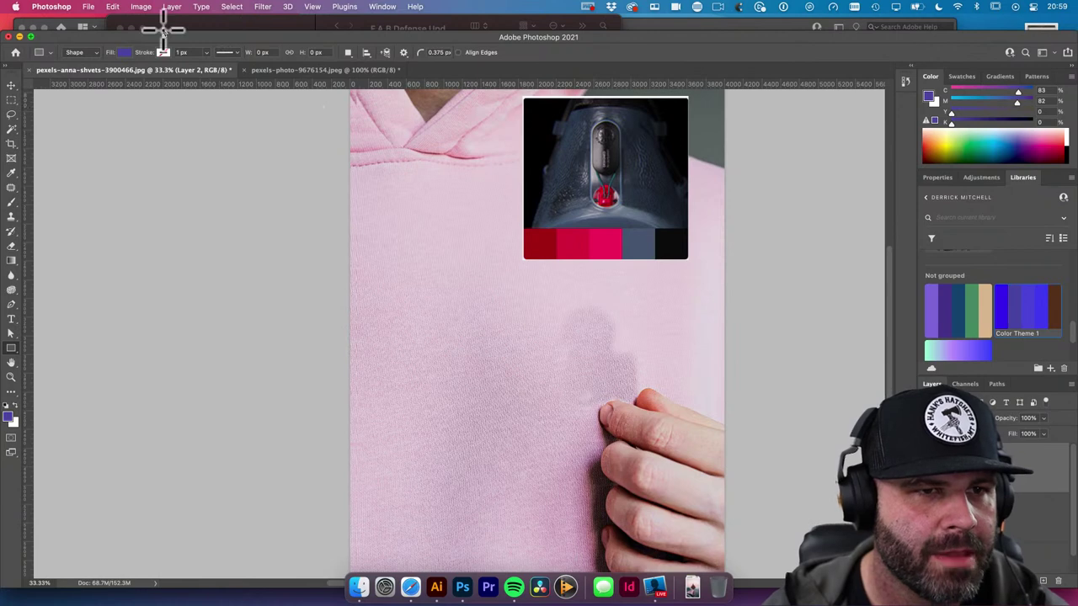
pyautogui.click(124, 52)
pyautogui.click(193, 75)
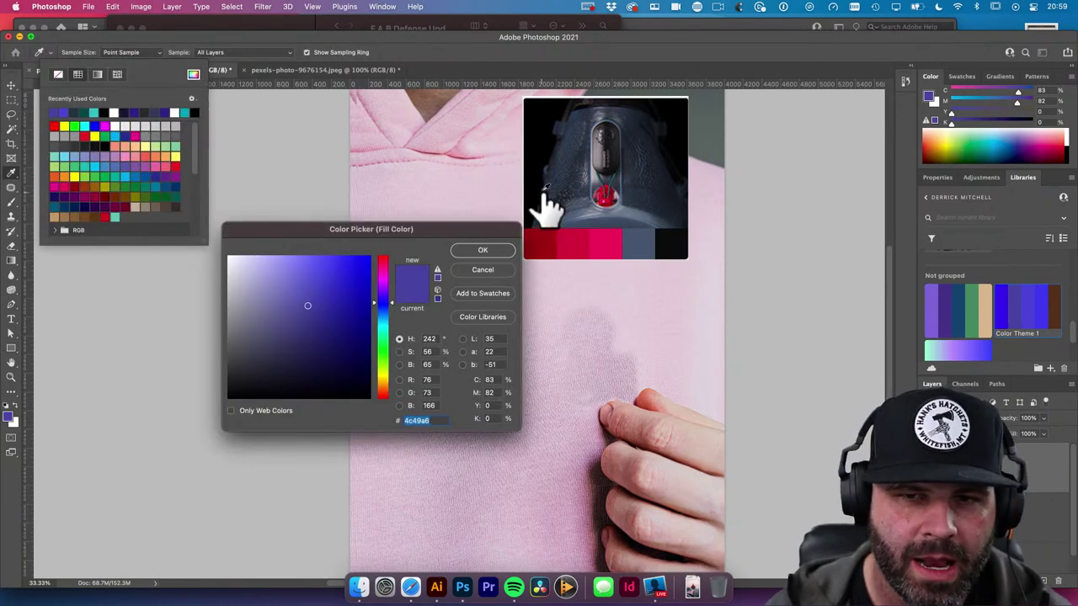
pyautogui.moveTo(569, 244); pyautogui.dragTo(645, 245)
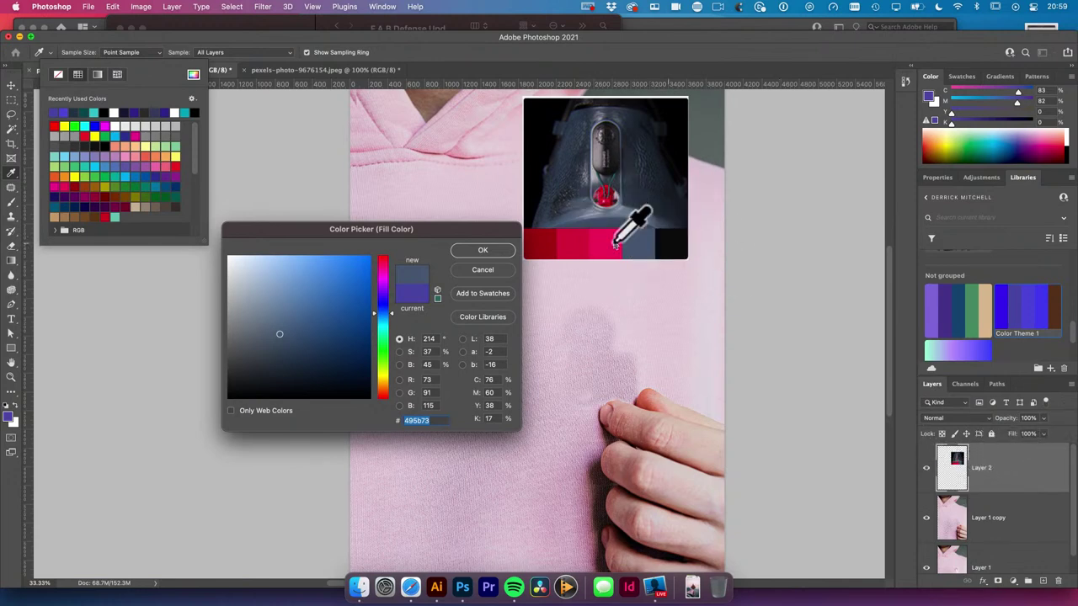
pyautogui.moveTo(614, 246); pyautogui.dragTo(547, 246)
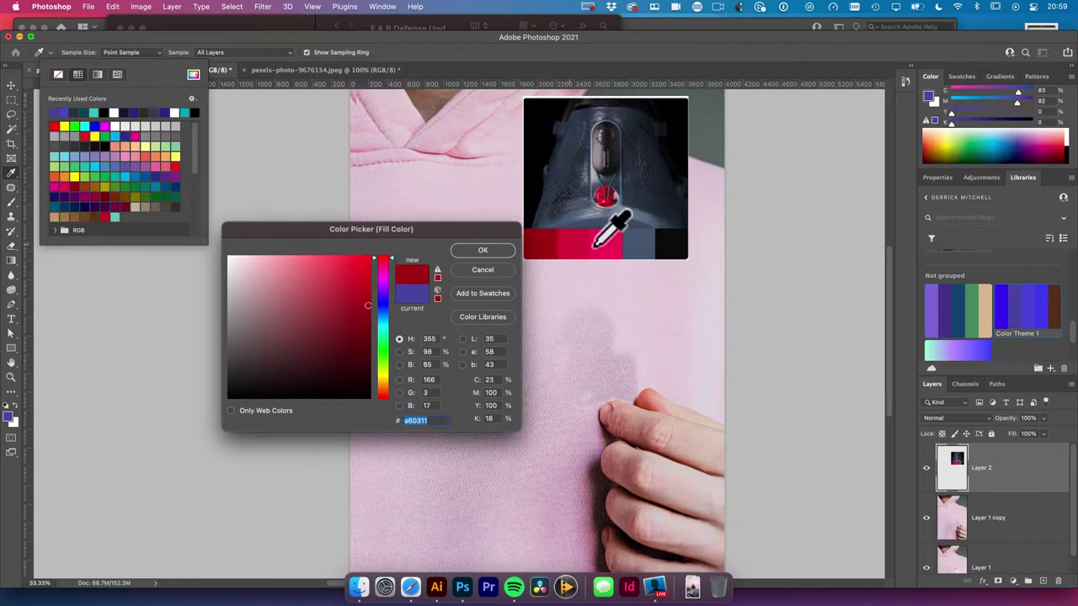
pyautogui.click(503, 250)
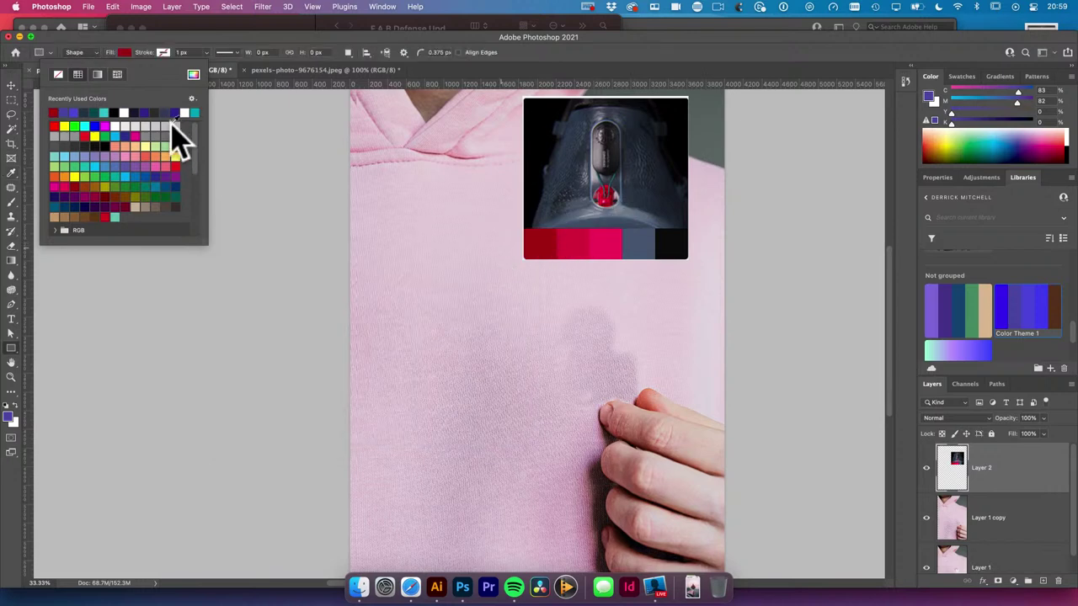
# Draw a dark red square about 1315 px wide and move it up beside the palette image, near the canvas edge
pyautogui.moveTo(391, 305); pyautogui.dragTo(541, 428)
pyautogui.press('v')
pyautogui.moveTo(486, 374); pyautogui.dragTo(449, 208)
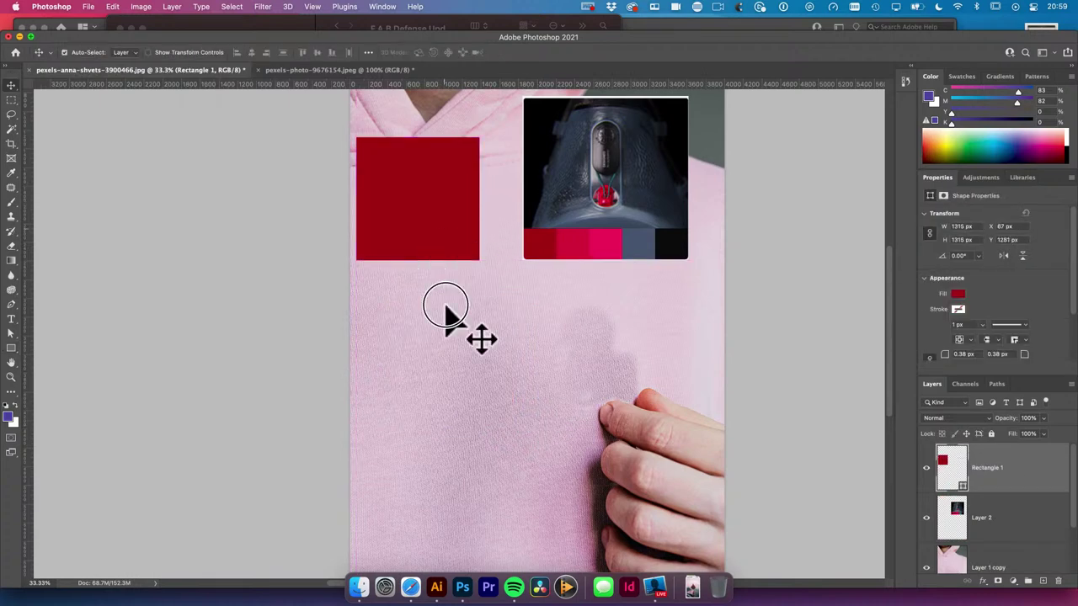
# Duplicate the dark red square directly below and fill the copy with the bright pink sampled from the palette's middle swatch
pyautogui.moveTo(445, 313); pyautogui.dragTo(447, 333)
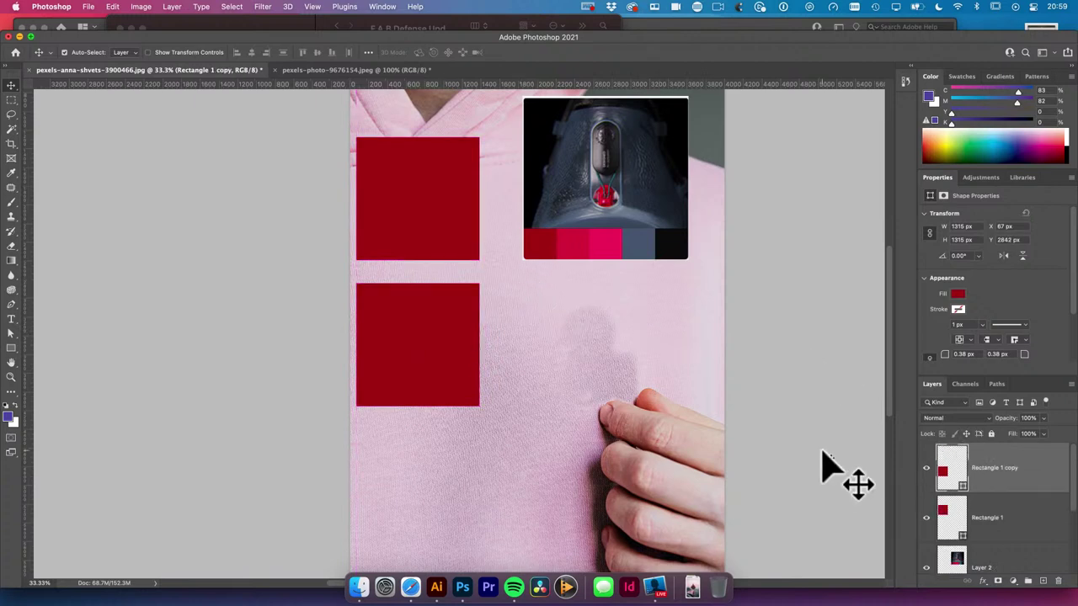
pyautogui.press('i')
pyautogui.click(600, 245)
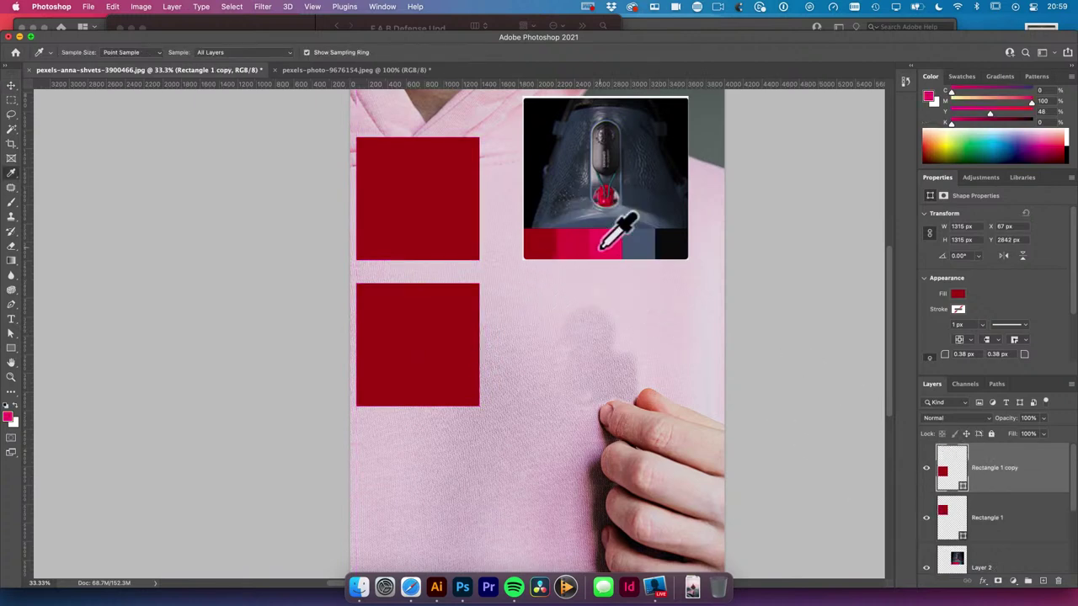
pyautogui.hotkey('alt', 'BackSpace')
# Duplicate the pink square directly below and fill the copy with the slate color sampled from the palette image
pyautogui.press('v')
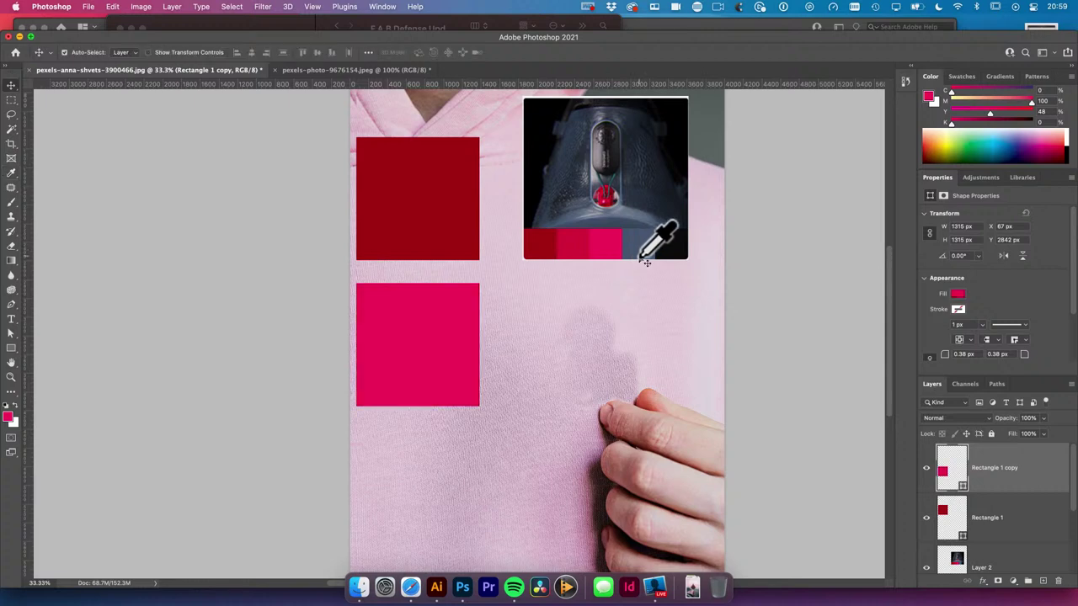
pyautogui.scroll(-2, 618, 265)
pyautogui.moveTo(413, 312); pyautogui.dragTo(413, 449)
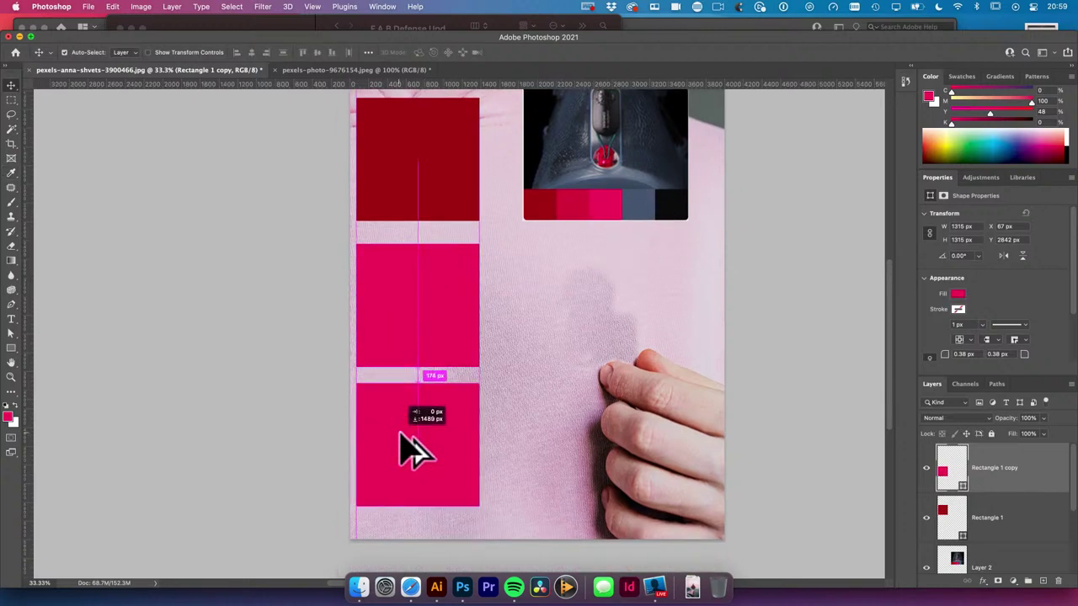
pyautogui.press('i')
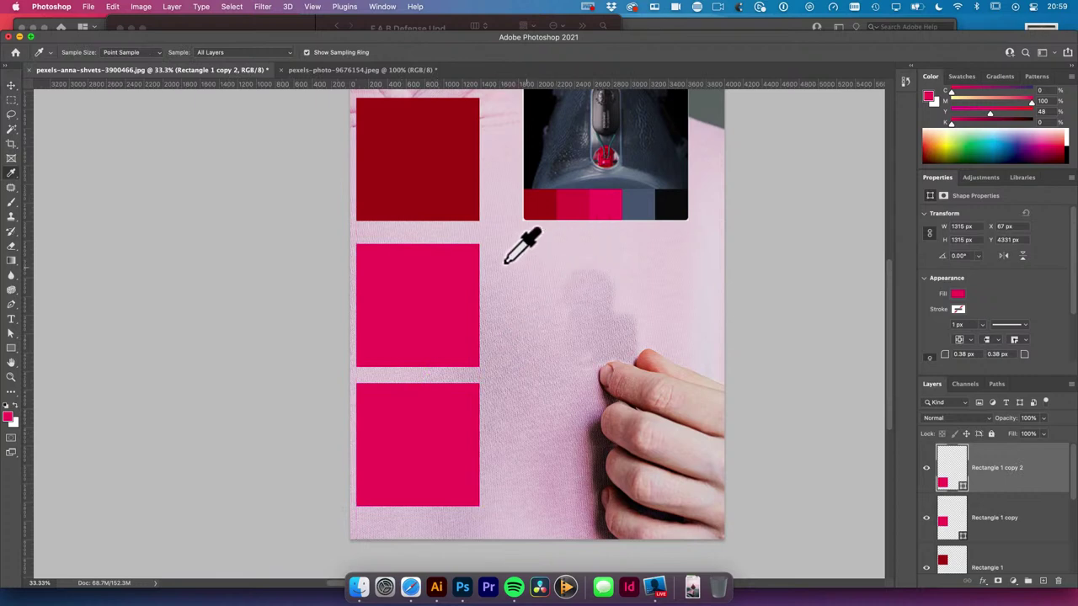
pyautogui.click(634, 203)
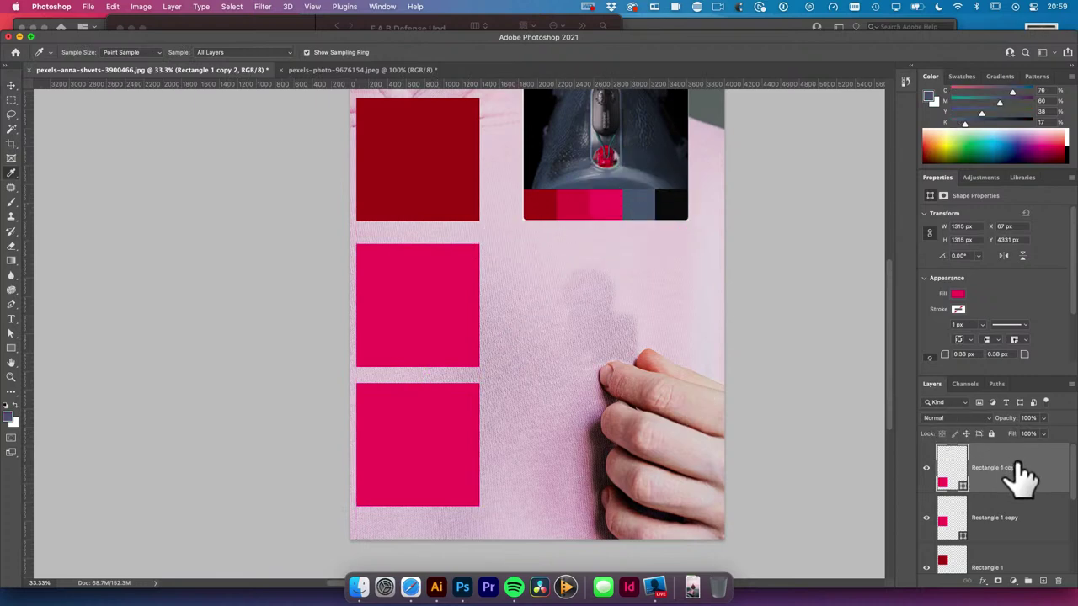
pyautogui.hotkey('alt', 'BackSpace')
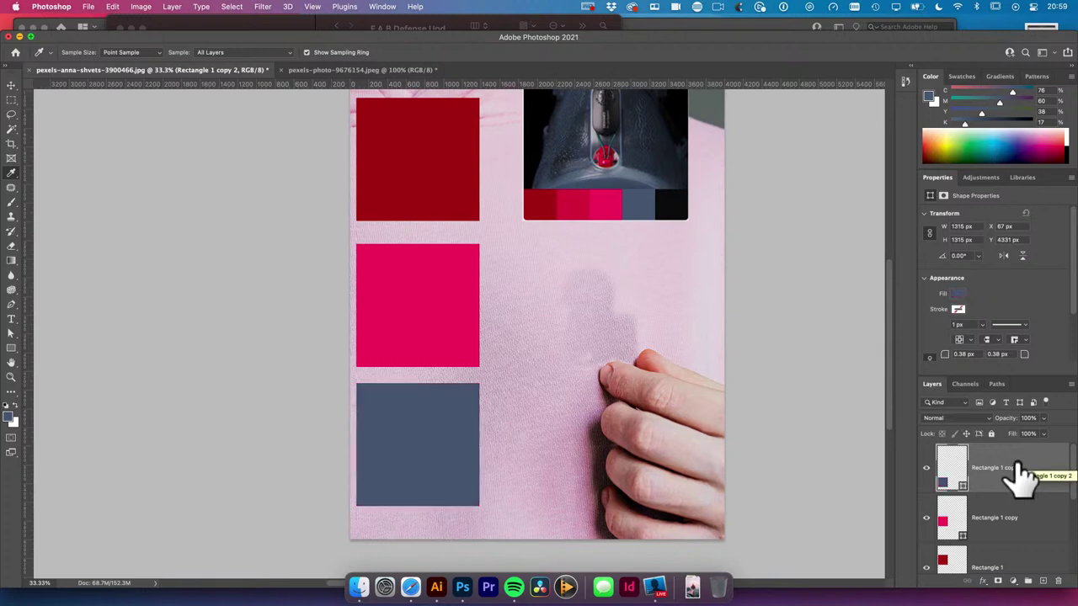
# Select the palette image's layer and shrink the Photoshop window to uncover the desktop
pyautogui.click(112, 6)
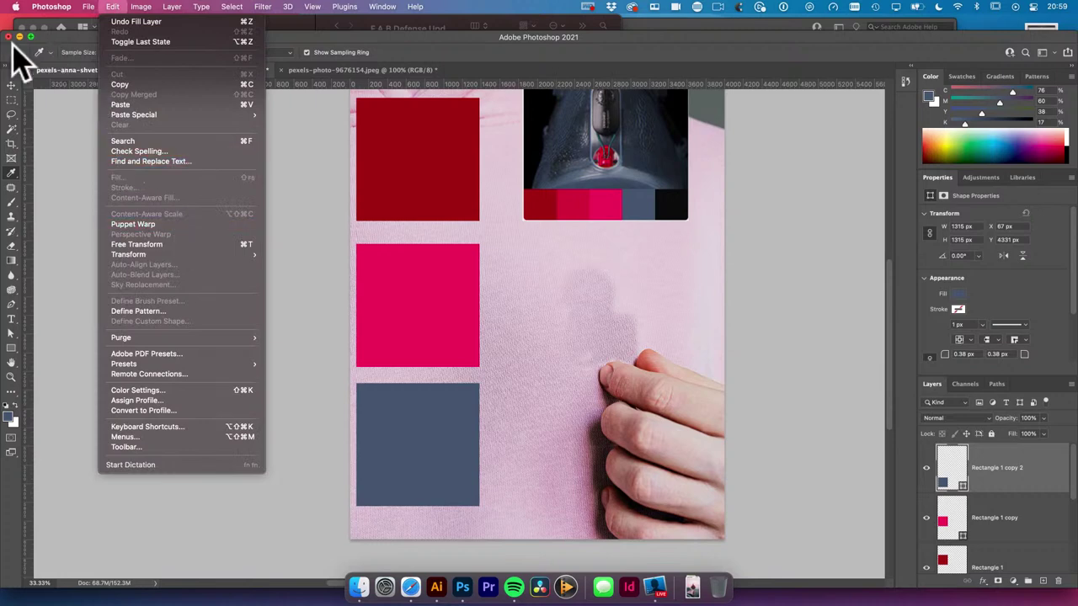
pyautogui.click(50, 51)
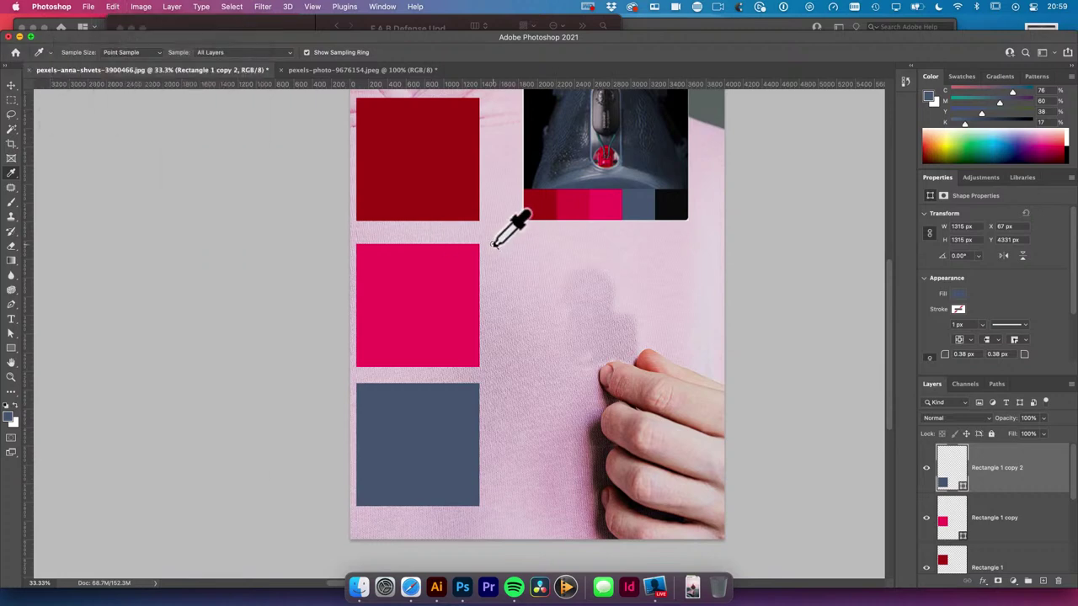
pyautogui.press('super+minus')
pyautogui.click(562, 202)
pyautogui.moveTo(543, 212); pyautogui.dragTo(578, 270)
pyautogui.scroll(-1, 580, 281)
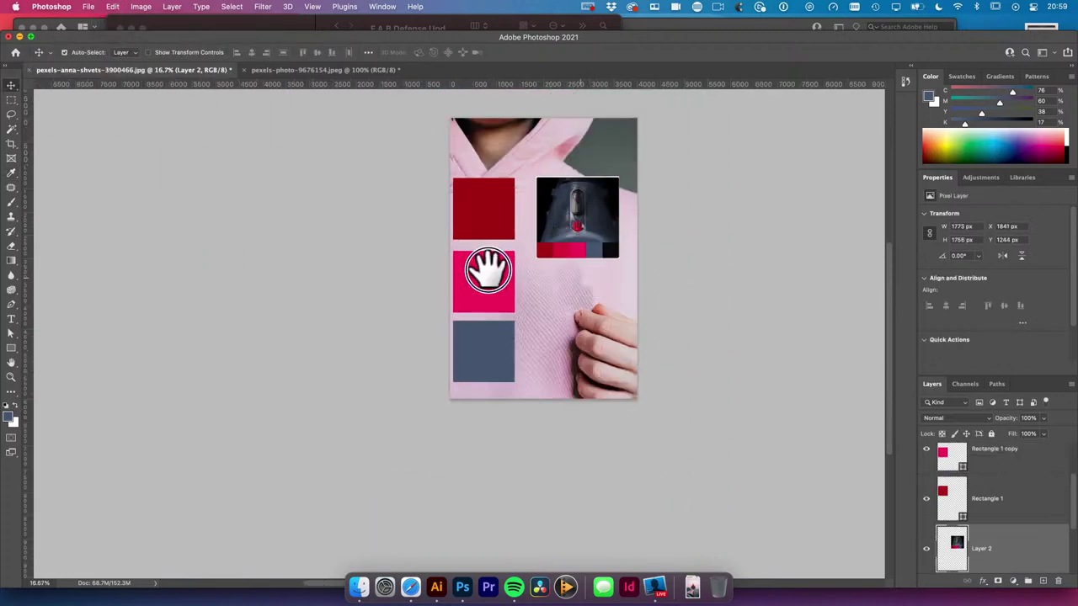
pyautogui.hscroll(3, 489, 270)
pyautogui.scroll(-2, 1042, 546)
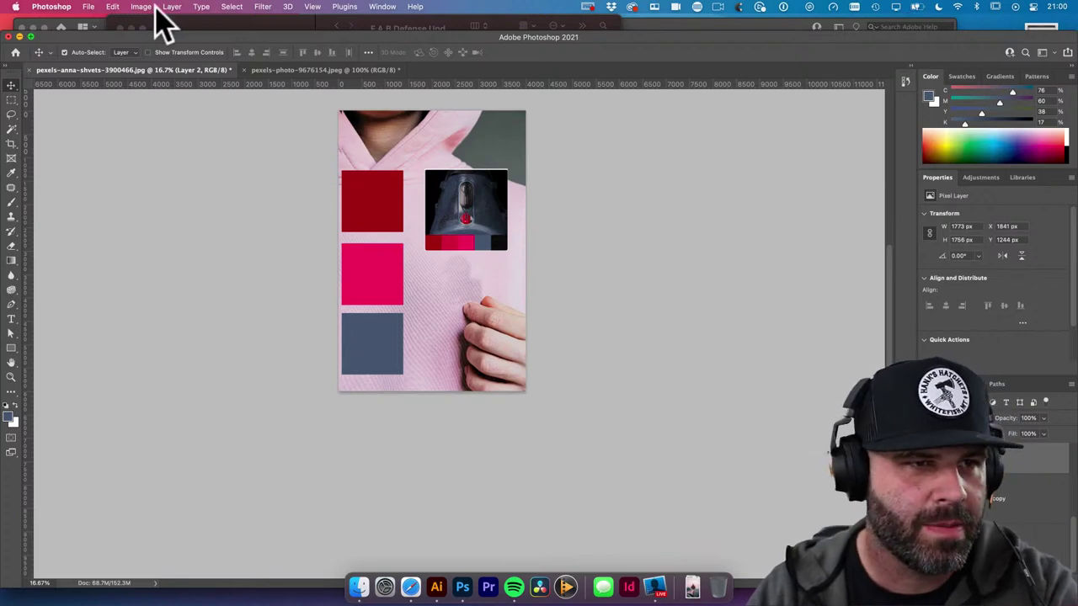
pyautogui.moveTo(9, 38); pyautogui.dragTo(126, 10)
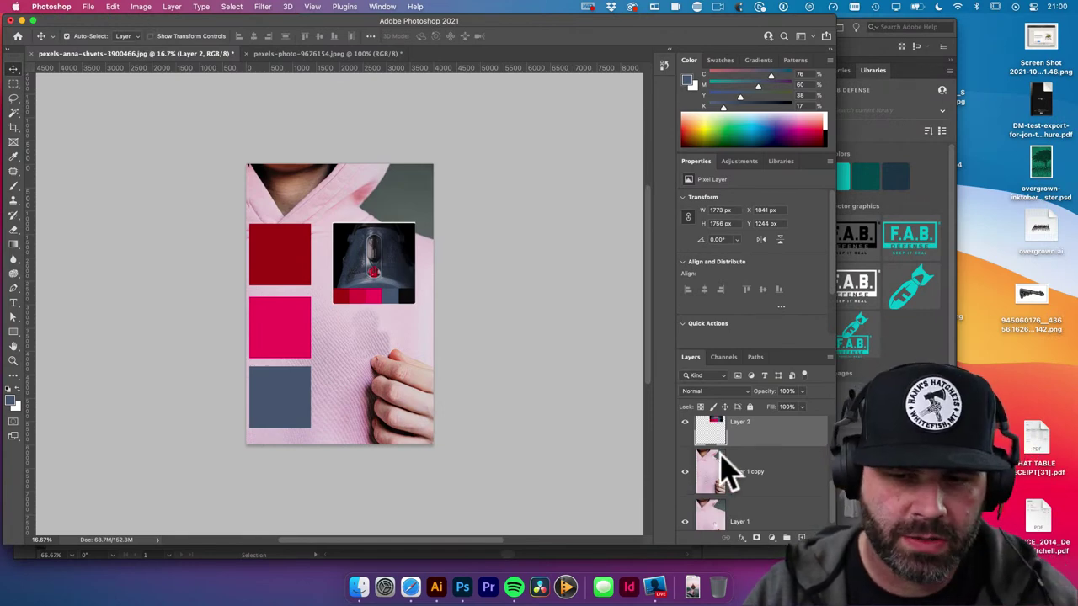
# Group the three square layers and the palette image layer, naming the group "Color version 1"
pyautogui.scroll(3, 781, 482)
pyautogui.scroll(-1, 782, 481)
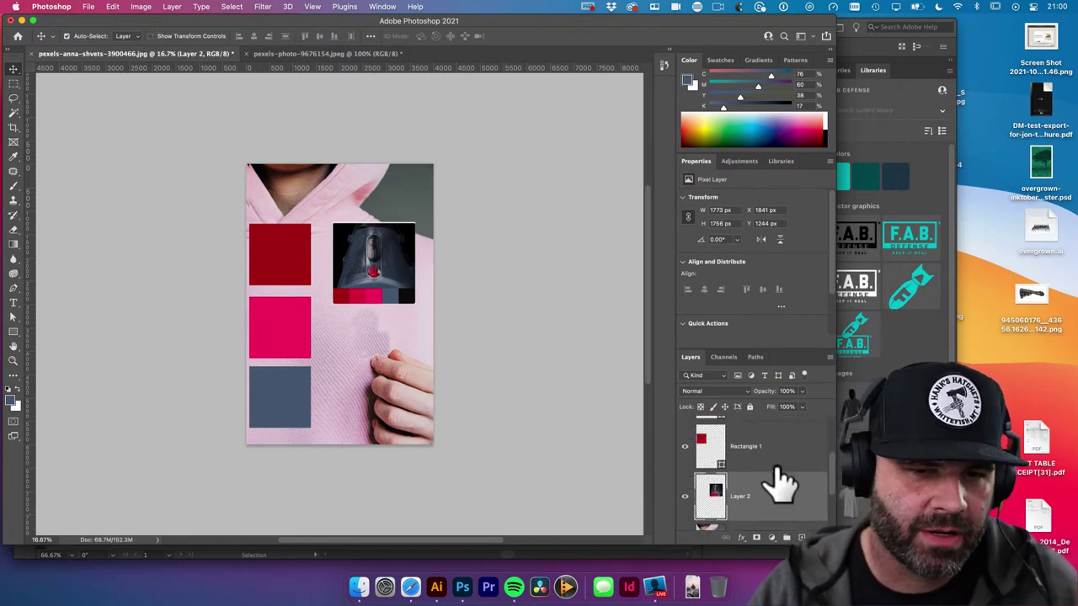
pyautogui.scroll(3, 781, 482)
pyautogui.click(787, 455)
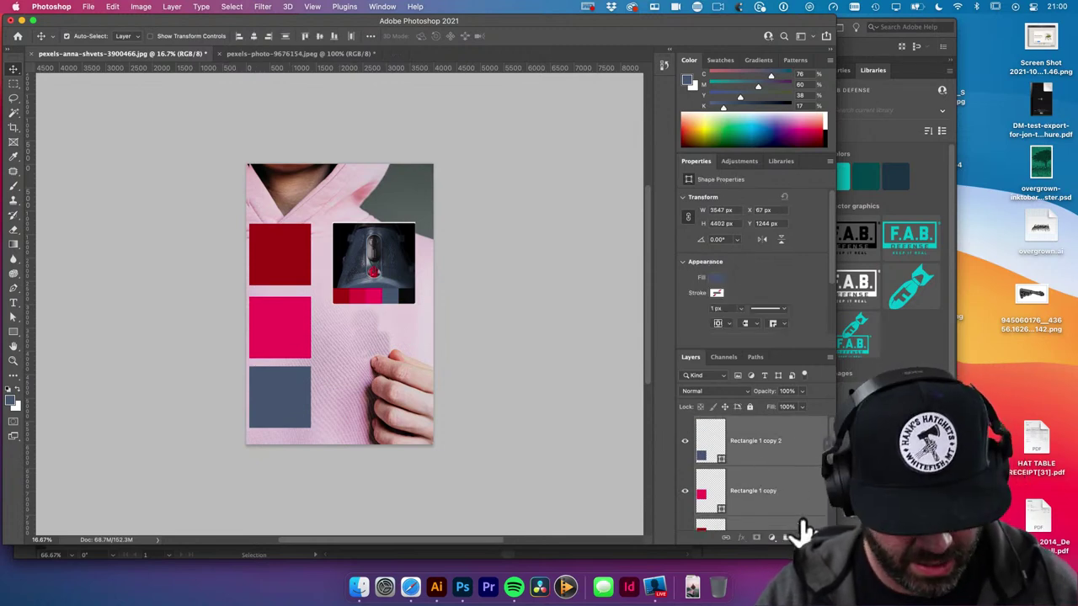
pyautogui.click(787, 537)
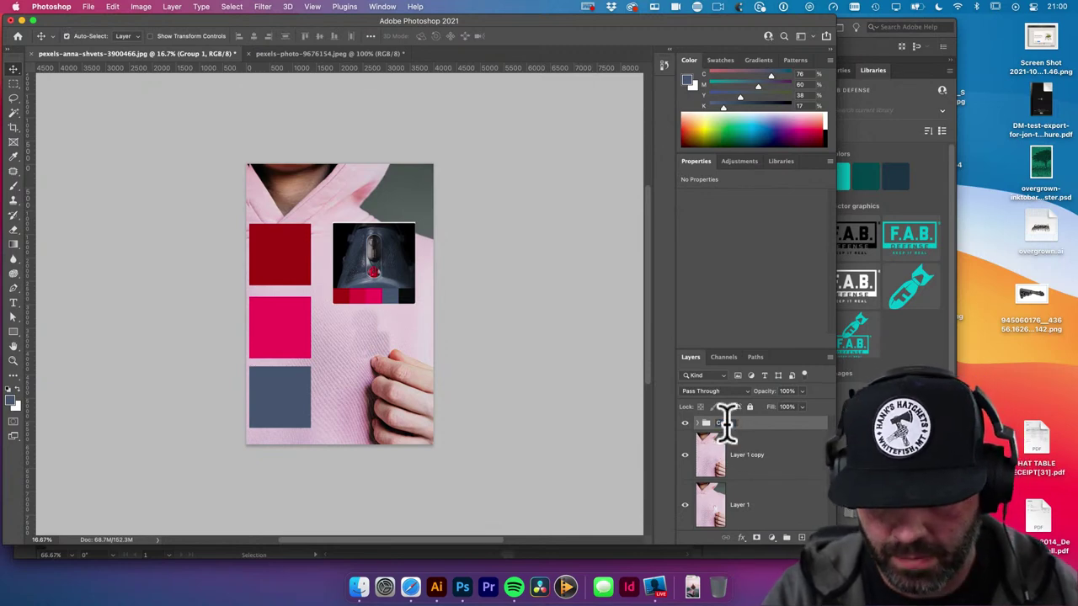
pyautogui.write('ersion 1')
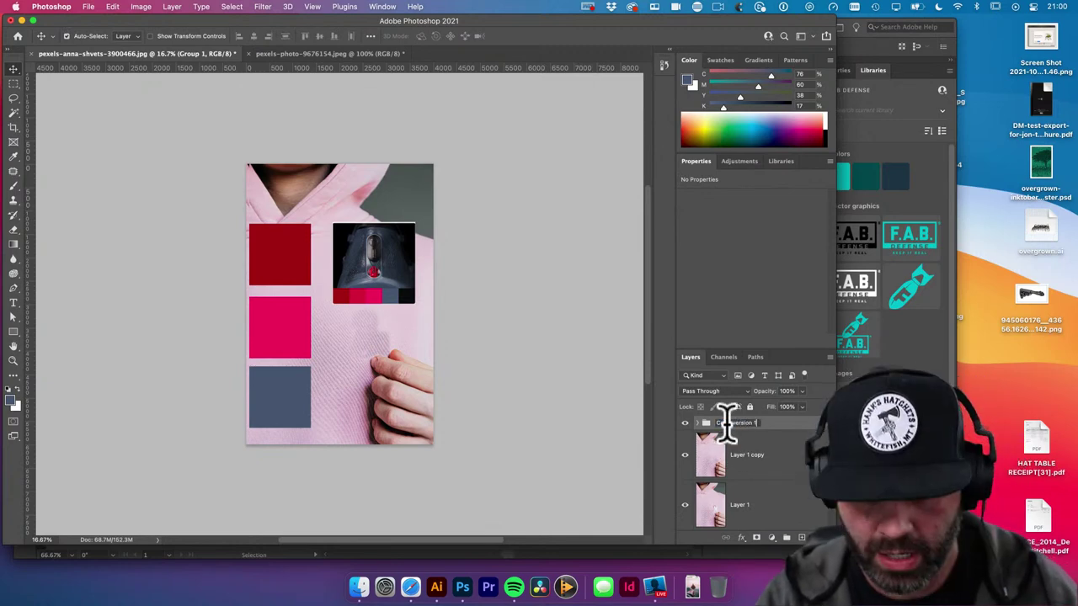
pyautogui.press('Return')
# Hide both hoodie photo layers and expand the Color version 1 group
pyautogui.click(685, 456)
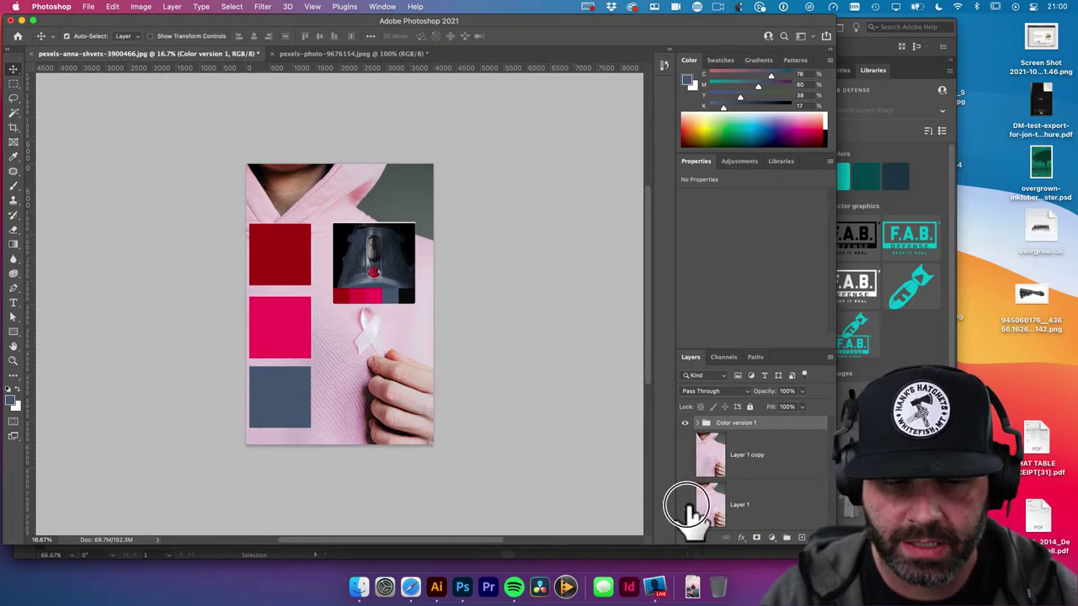
pyautogui.click(684, 506)
pyautogui.click(699, 424)
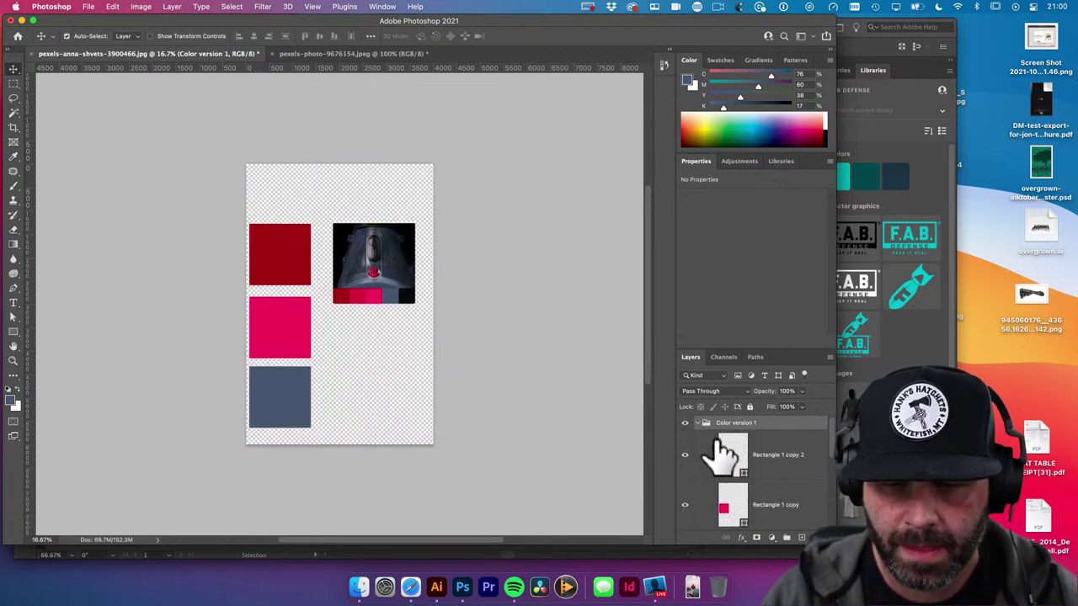
# Try a slate-filled pixel layer beneath the palette image as a background, and delete that layer
pyautogui.scroll(-3, 779, 514)
pyautogui.click(768, 467)
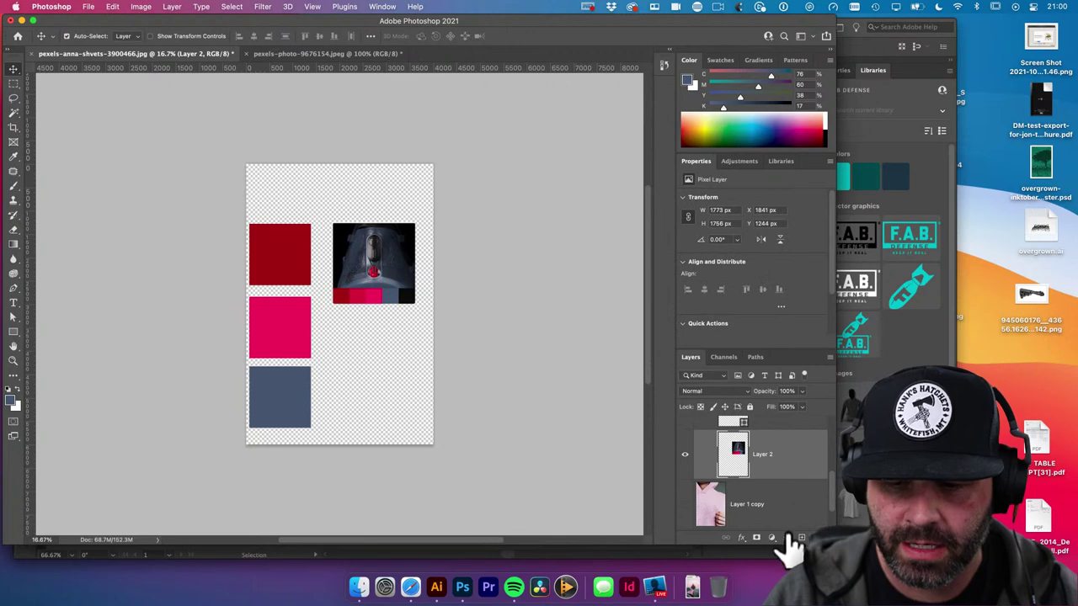
pyautogui.click(801, 538)
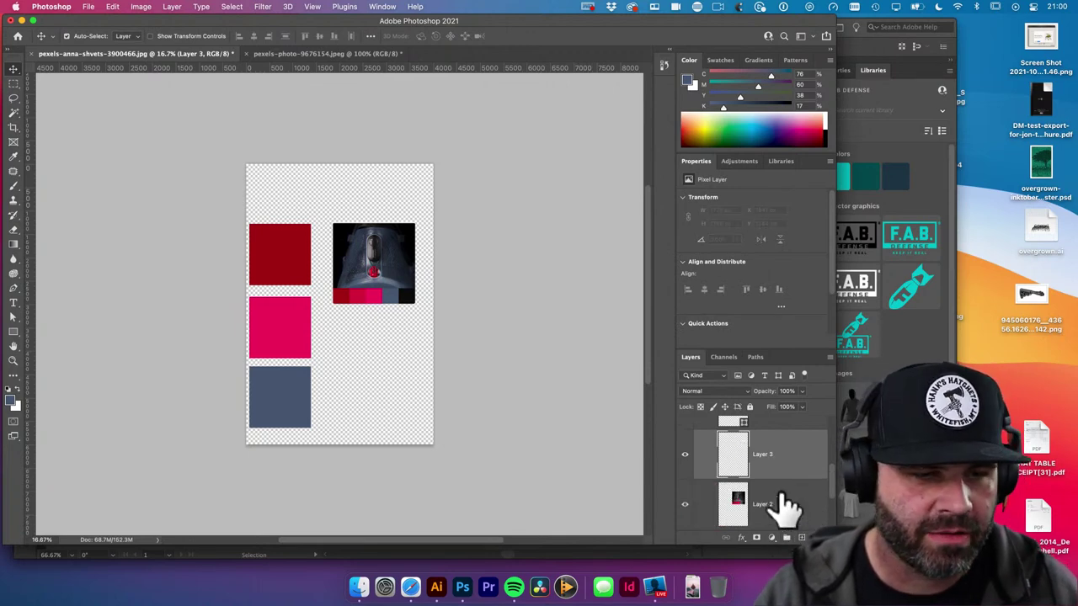
pyautogui.hotkey('alt', 'BackSpace')
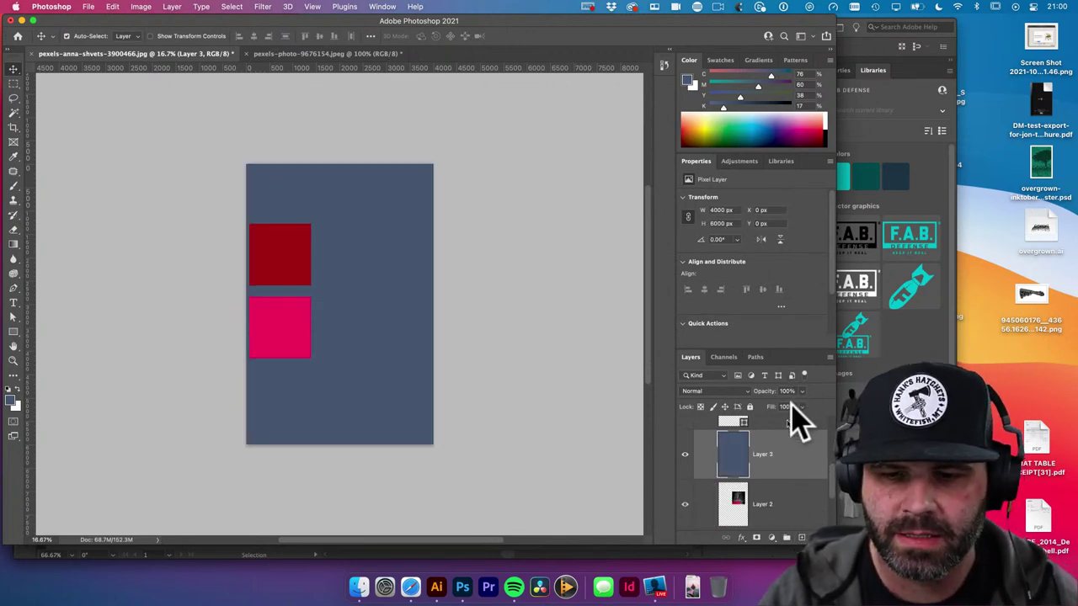
pyautogui.moveTo(787, 471); pyautogui.dragTo(789, 513)
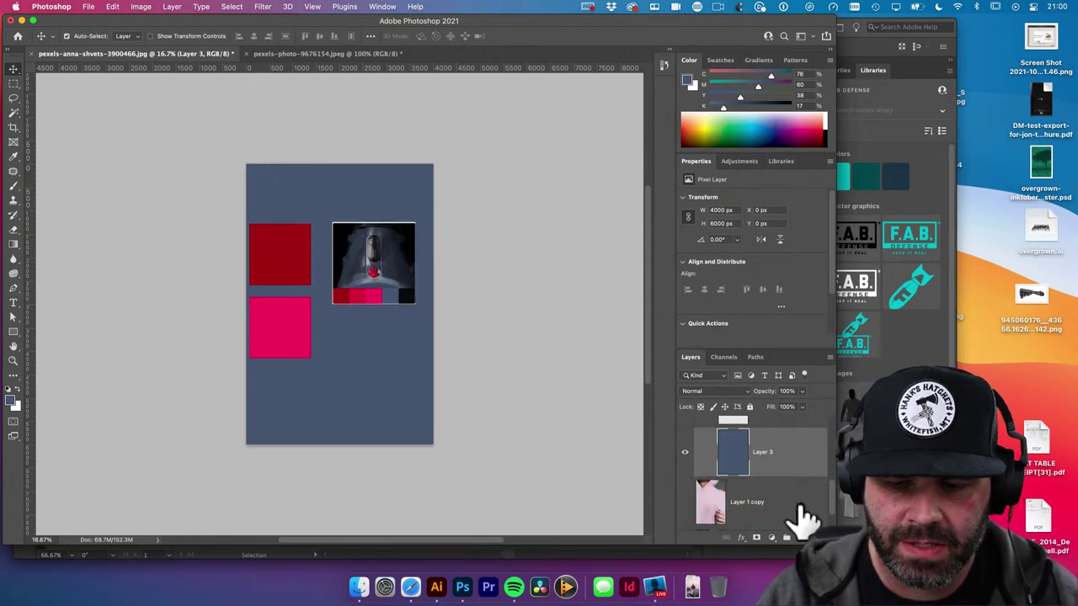
pyautogui.press('BackSpace')
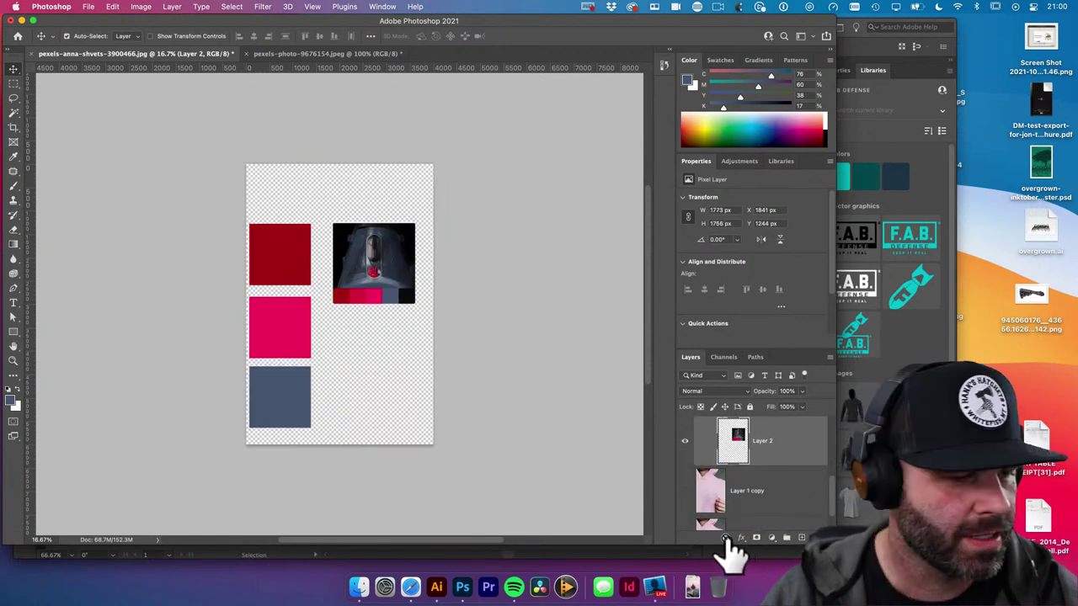
# Add a Solid Color fill layer in slate #495b73 above the palette image layer
pyautogui.click(774, 539)
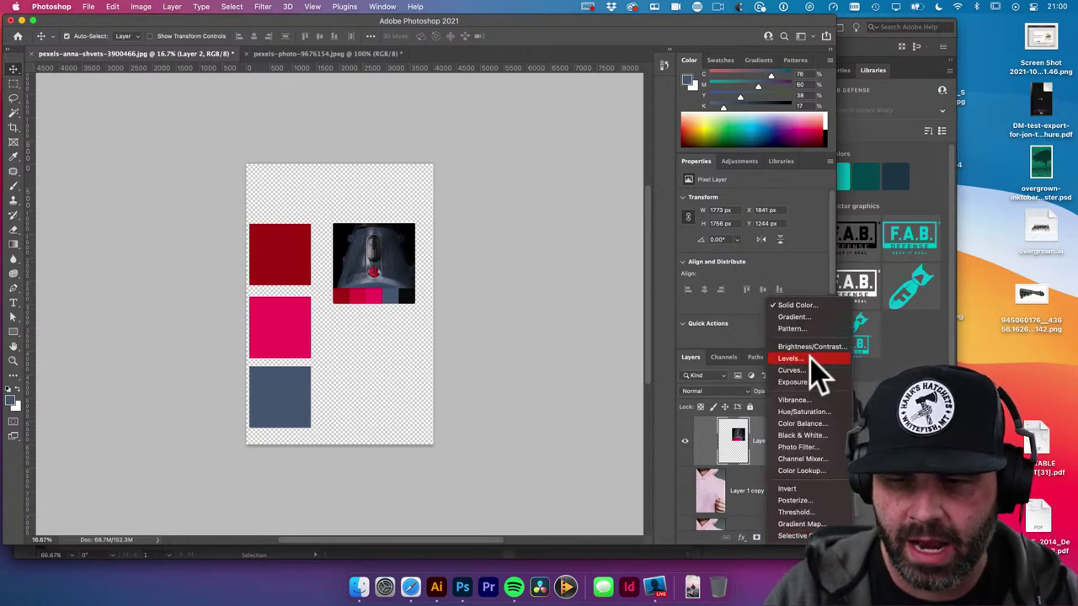
pyautogui.click(810, 307)
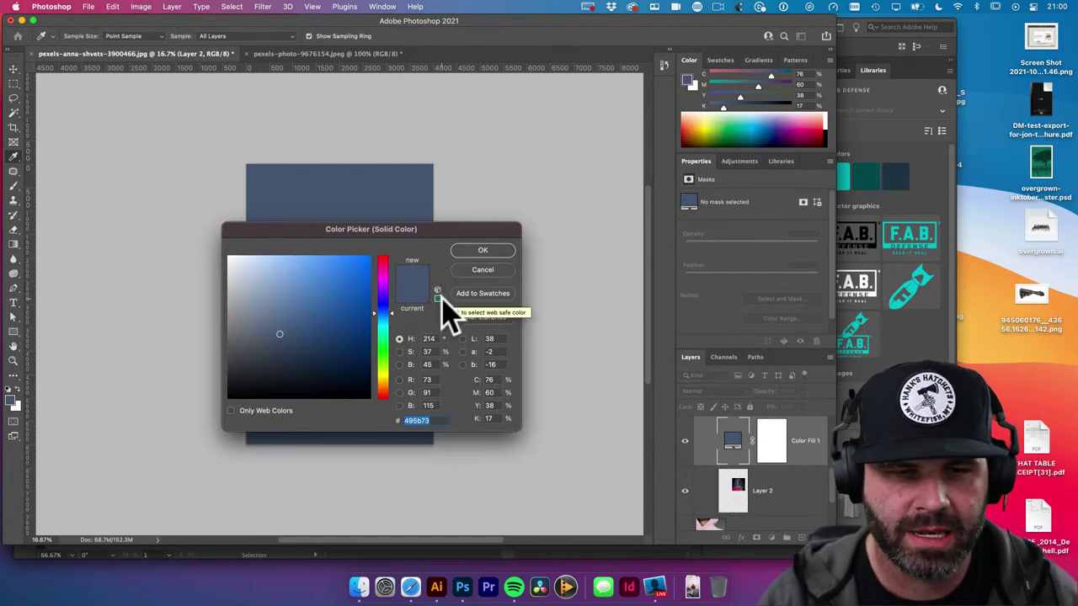
pyautogui.click(488, 250)
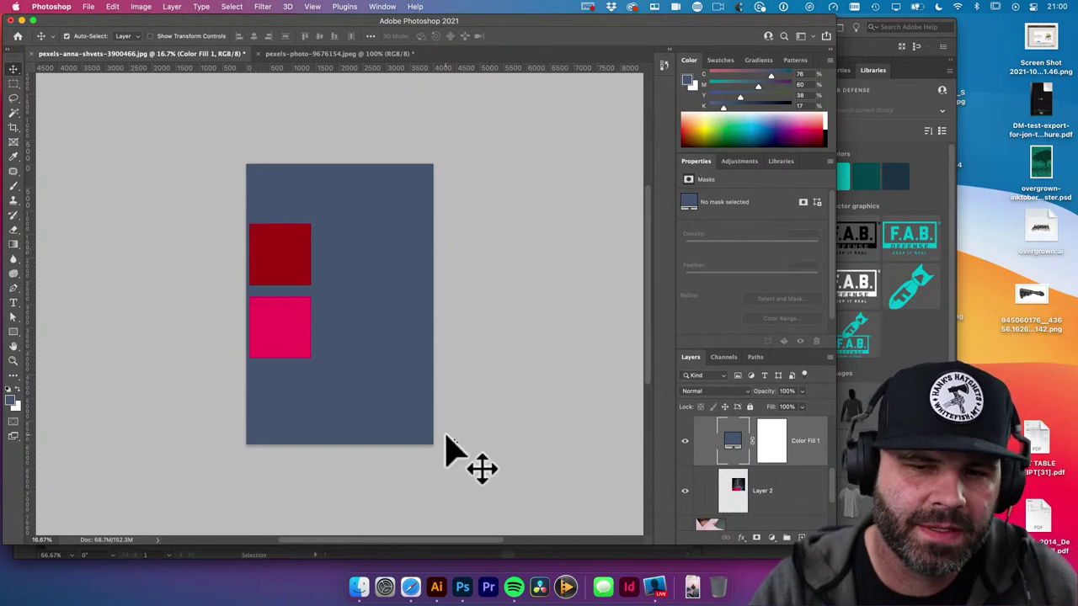
# Pick first a green and finally a purple foreground color from the color spectrum
pyautogui.click(729, 125)
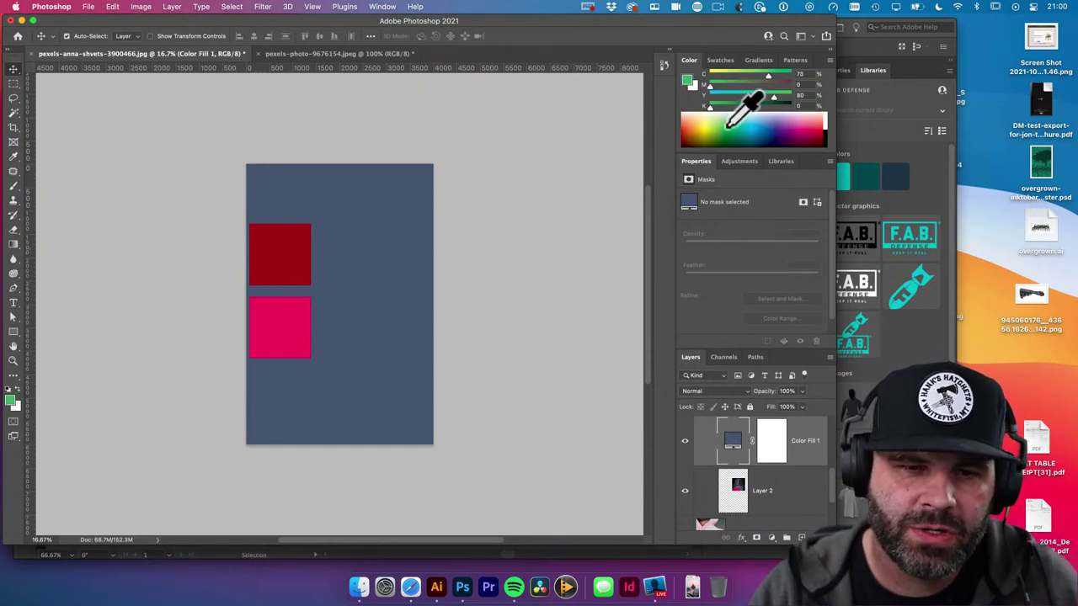
pyautogui.click(788, 129)
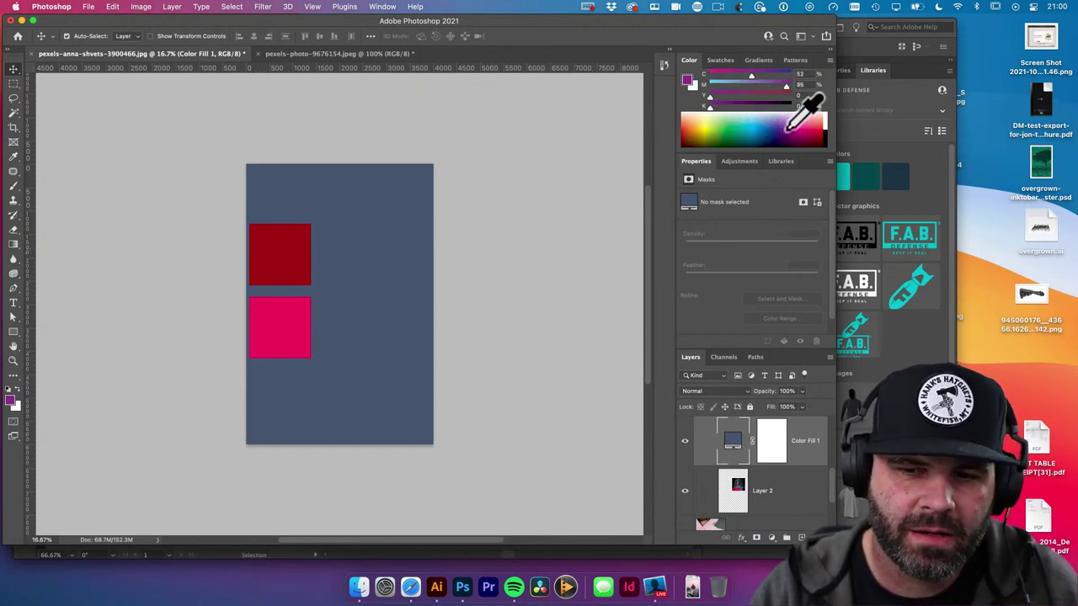
# Pick a magenta-purple foreground color from the color spectrum with the Color Fill 1 layer selected
pyautogui.scroll(3, 739, 451)
pyautogui.scroll(-1, 746, 459)
pyautogui.click(770, 453)
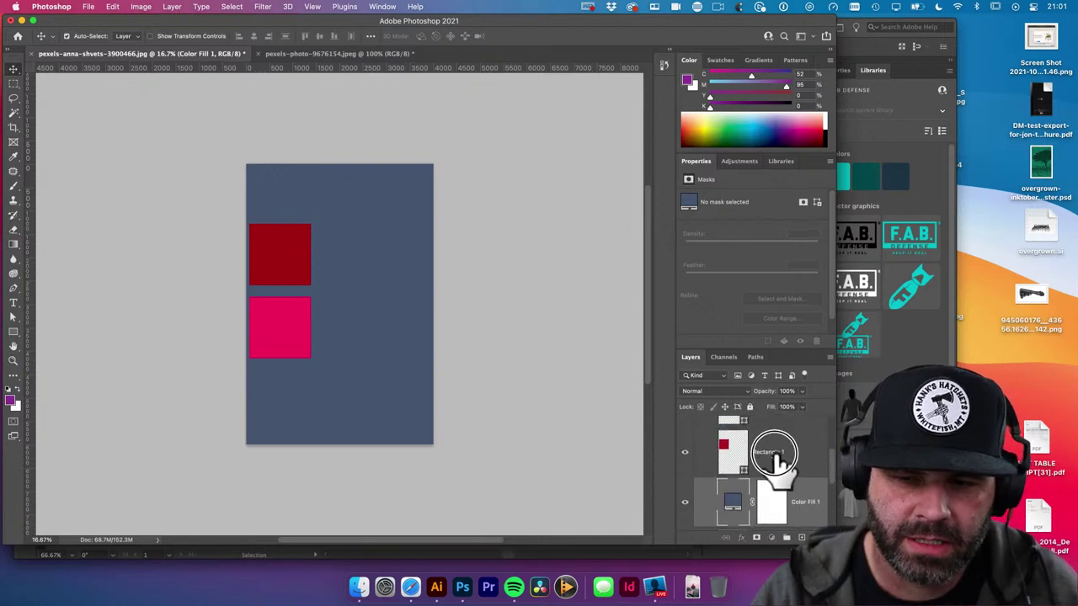
pyautogui.click(729, 505)
pyautogui.click(792, 128)
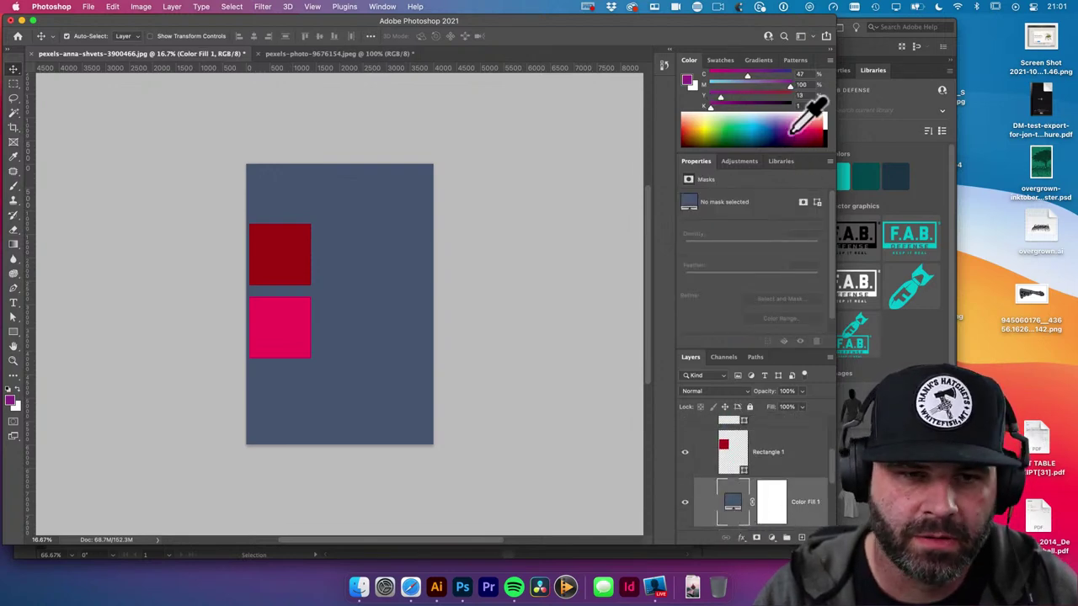
# Recolor the Color Fill 1 layer from the library's color themes, trying green, purples and brown and ending on light purple
pyautogui.click(781, 161)
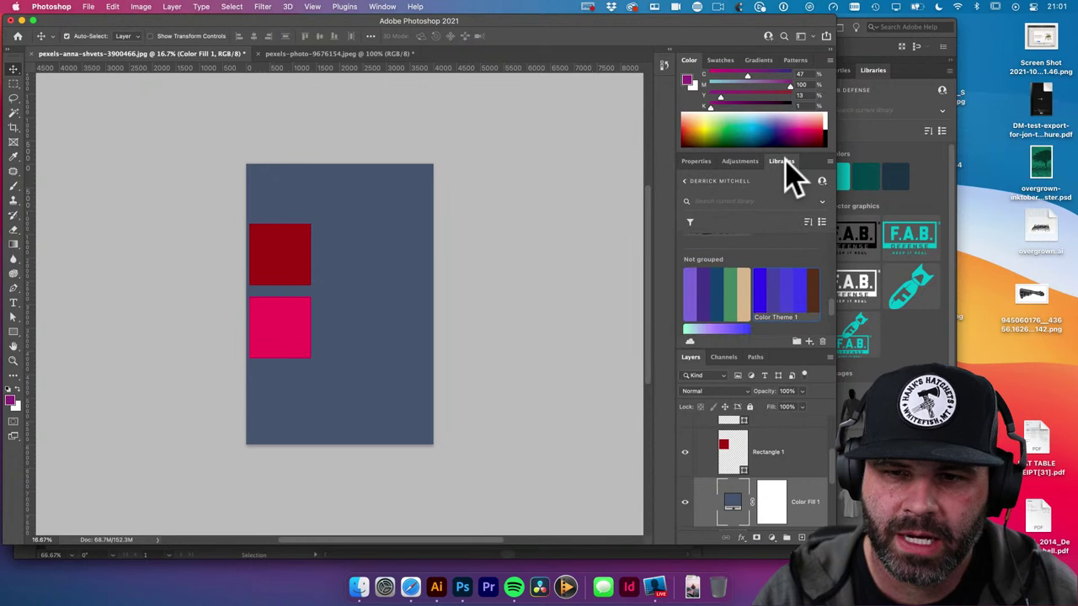
pyautogui.click(729, 299)
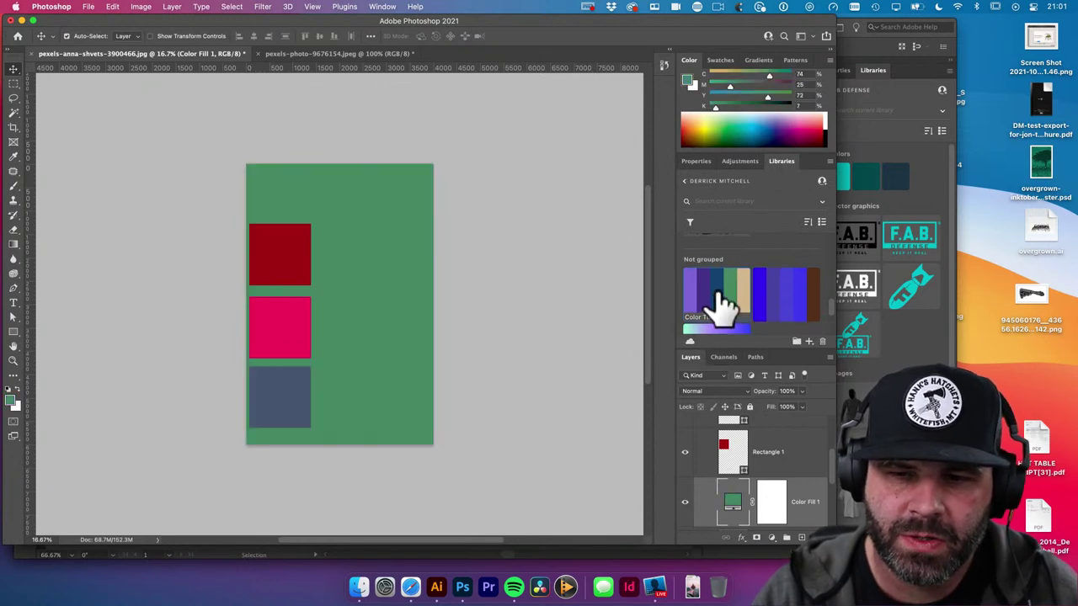
pyautogui.click(707, 305)
pyautogui.click(693, 305)
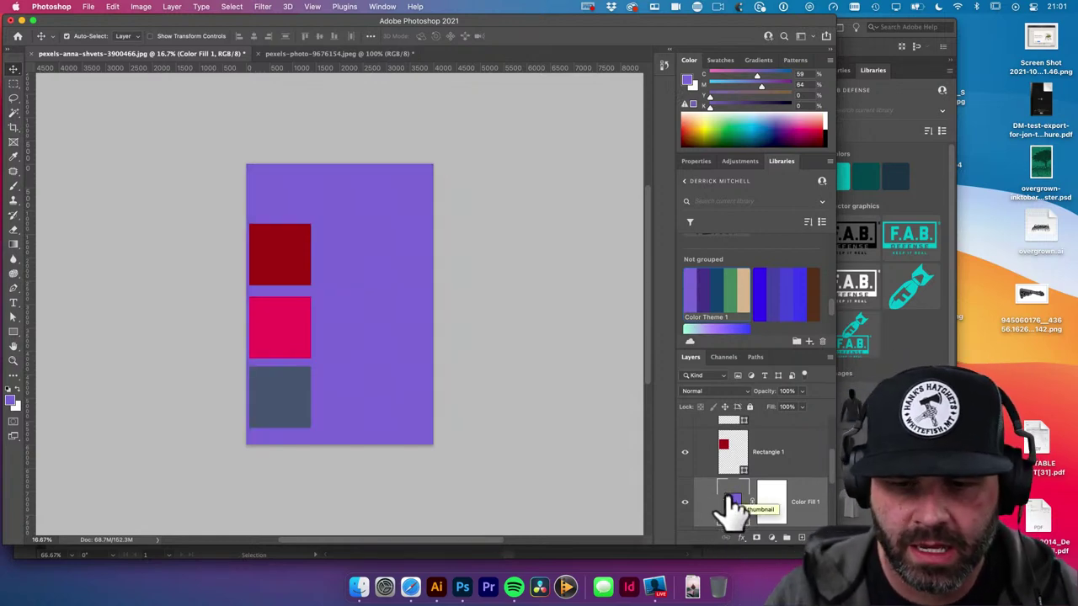
pyautogui.click(796, 297)
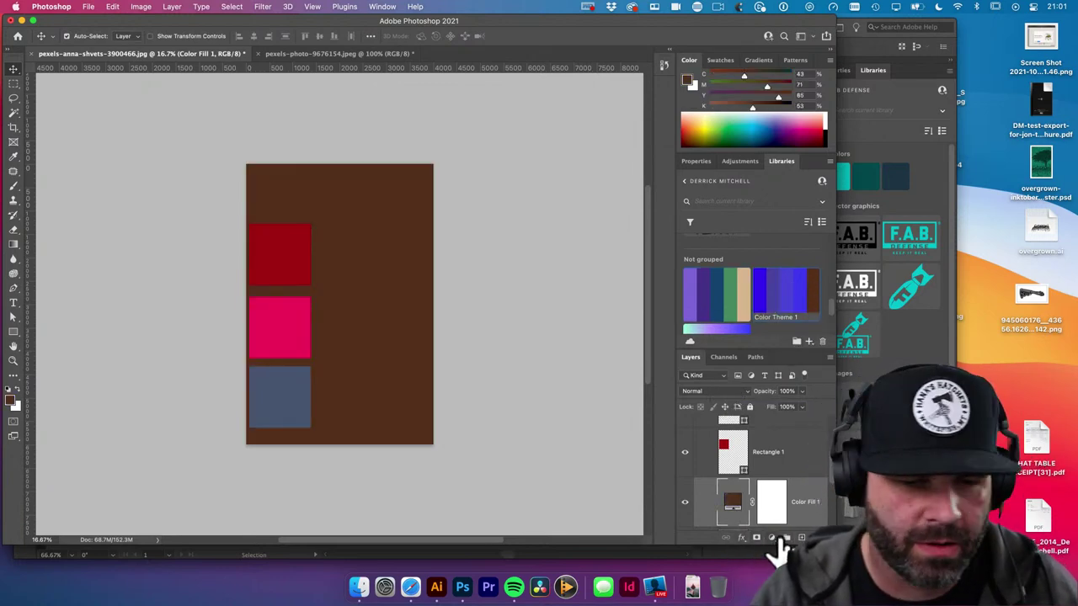
pyautogui.click(771, 539)
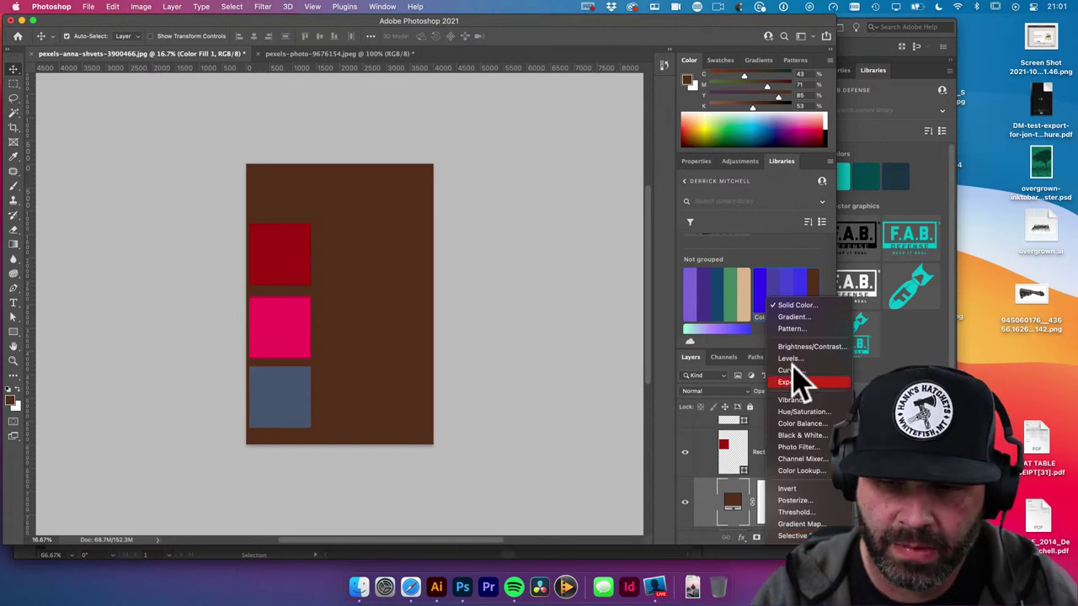
pyautogui.click(570, 361)
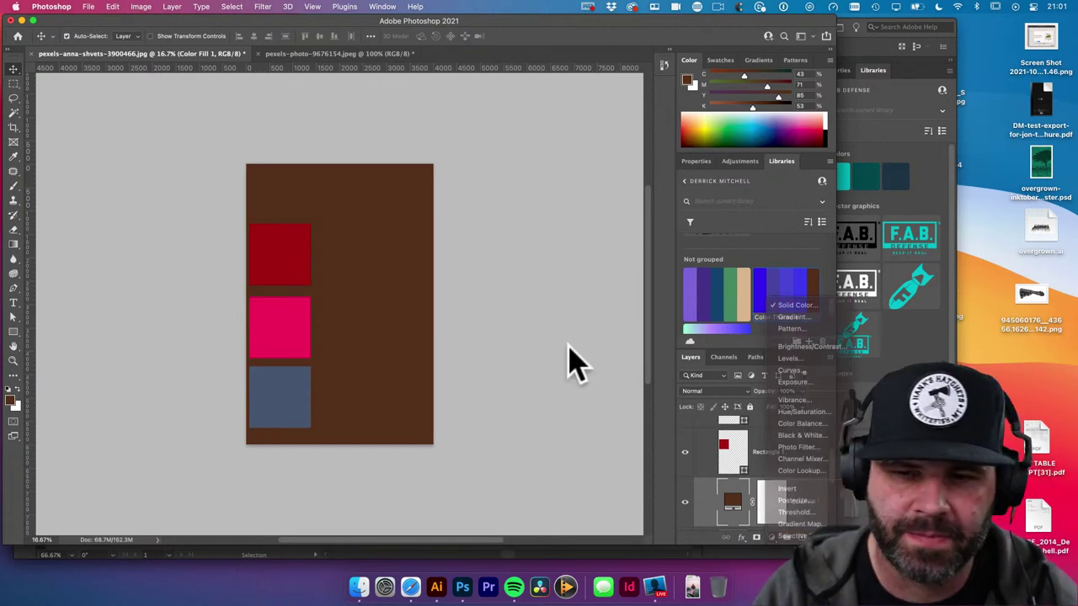
pyautogui.click(691, 305)
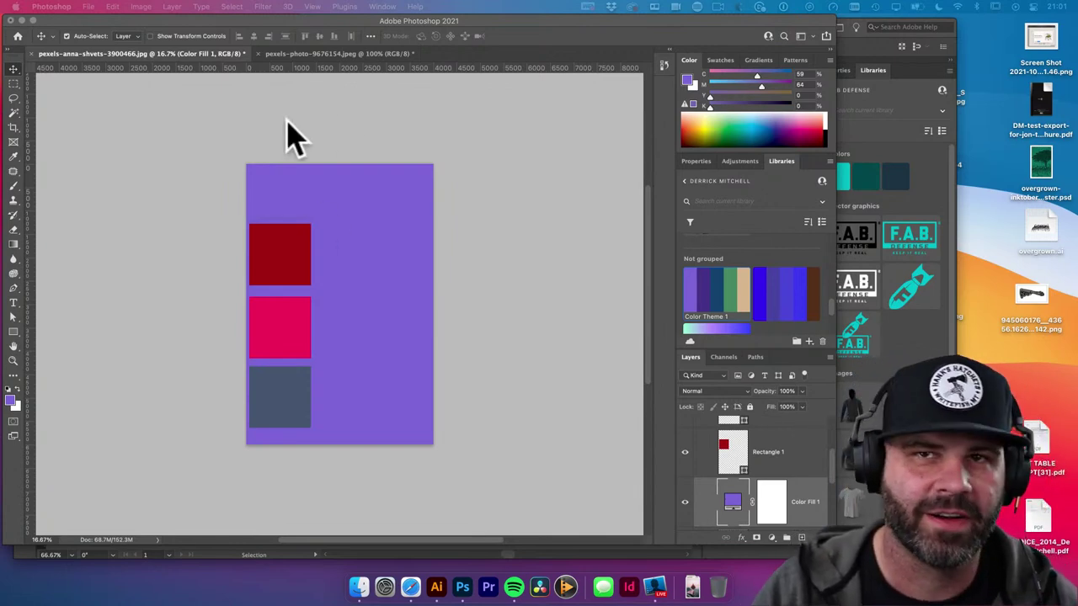
# Fill the Color Fill 1 layer with the white background color and move the palette image layer directly above it
pyautogui.click(299, 212)
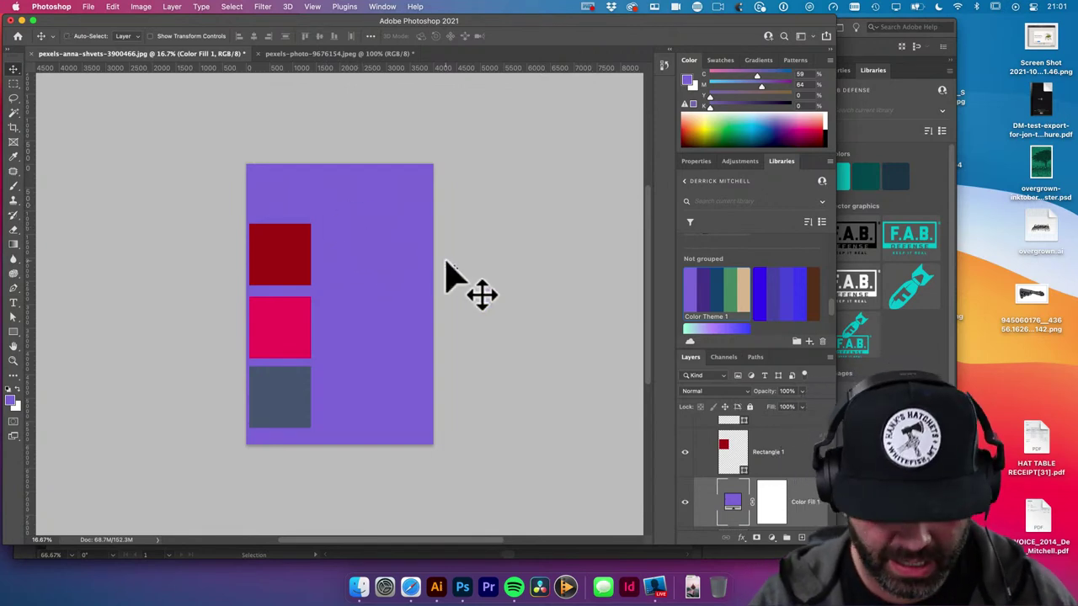
pyautogui.hotkey('ctrl', 'z')
pyautogui.scroll(3, 758, 480)
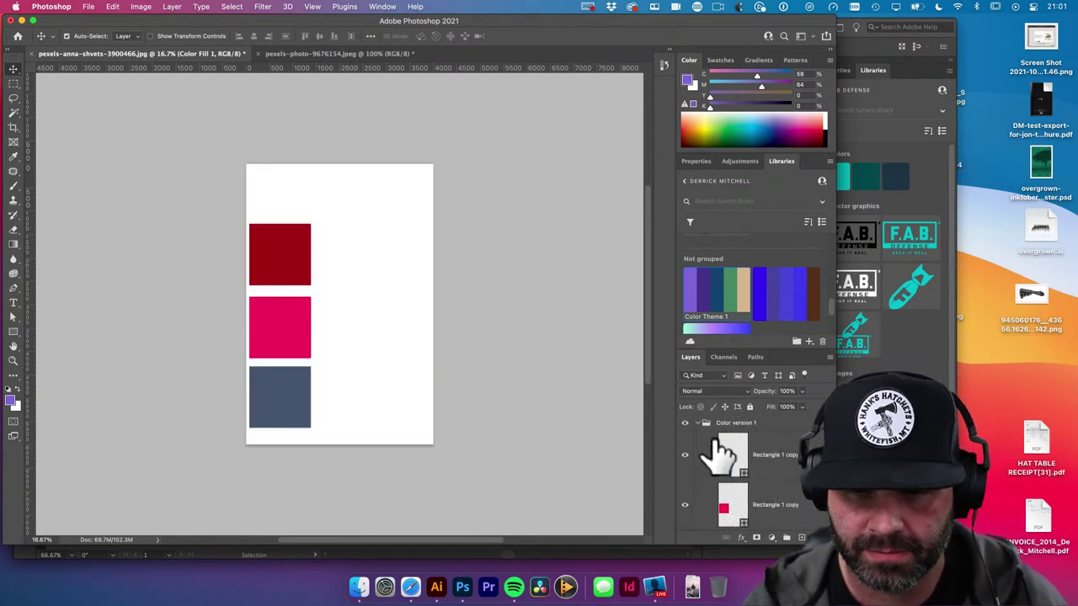
pyautogui.scroll(-5, 722, 454)
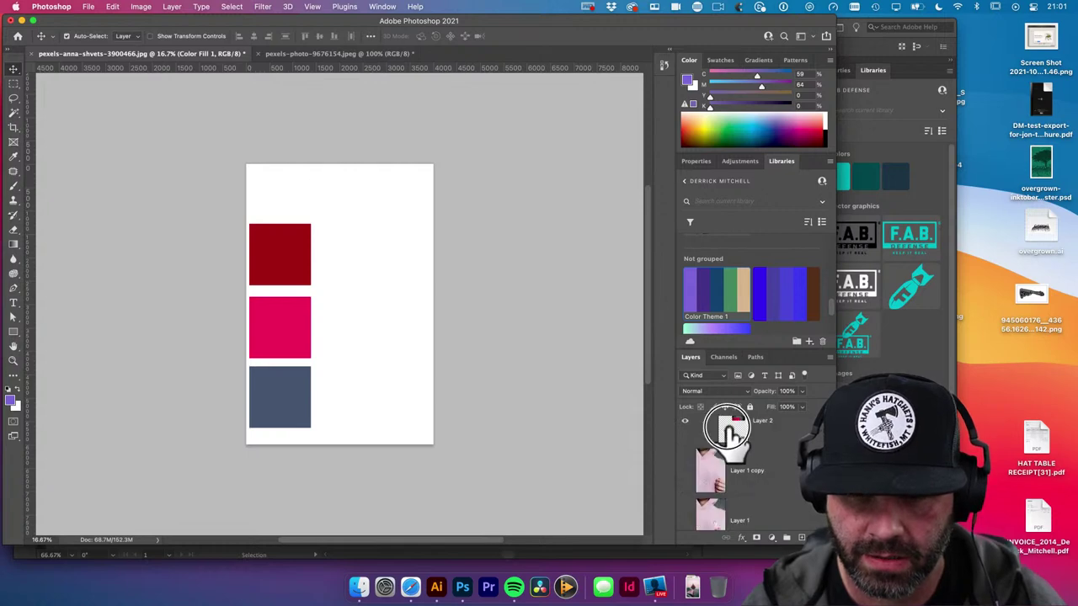
pyautogui.click(729, 430)
pyautogui.scroll(3, 707, 447)
pyautogui.moveTo(711, 447); pyautogui.dragTo(710, 446)
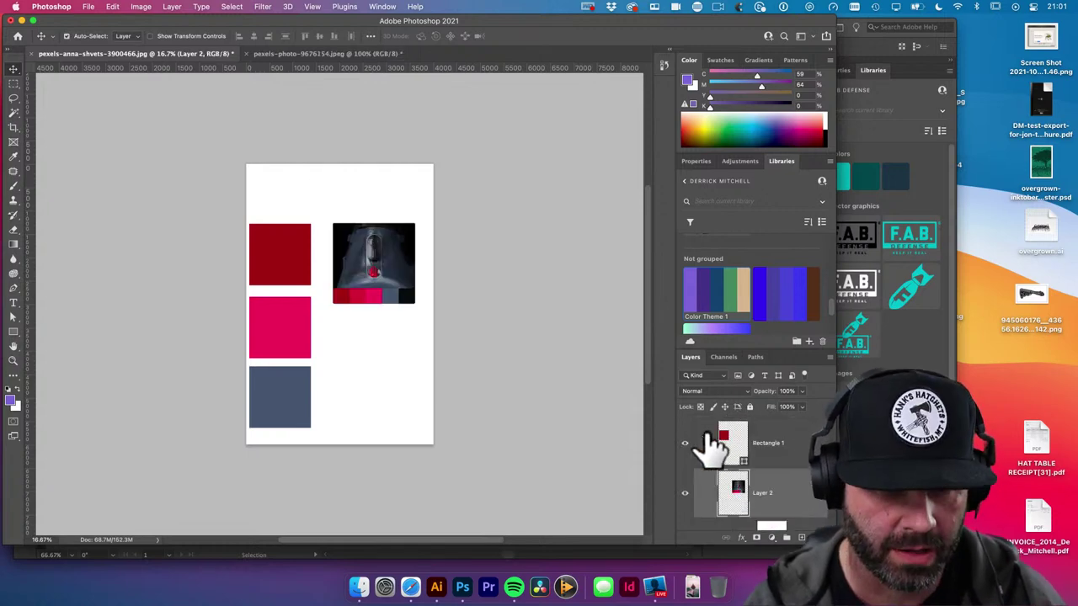
# Collapse the Color version 1 group and hide it
pyautogui.scroll(2, 796, 489)
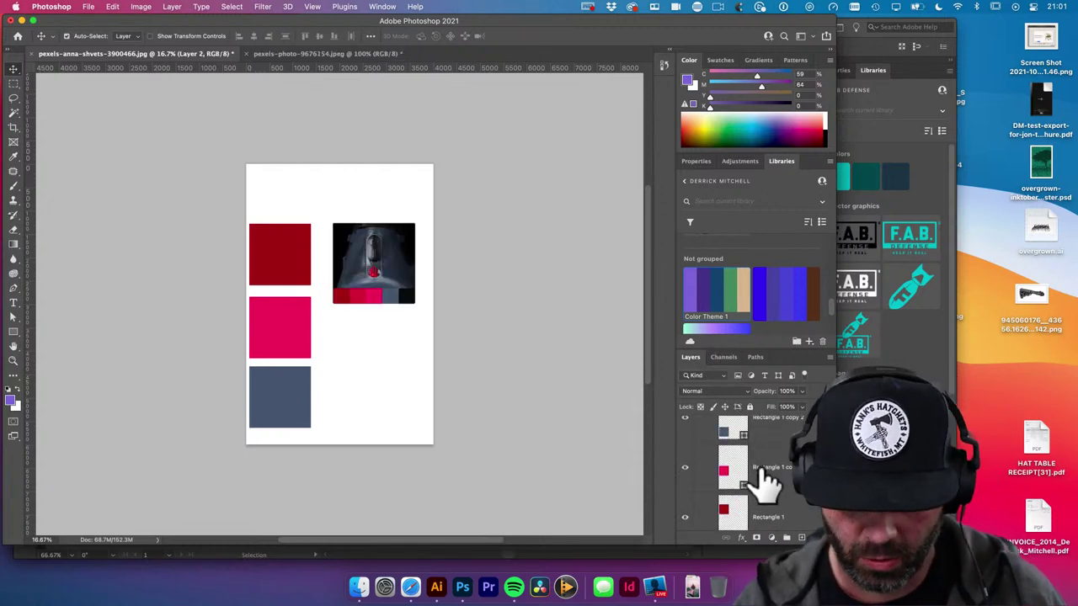
pyautogui.scroll(2, 758, 472)
pyautogui.click(699, 423)
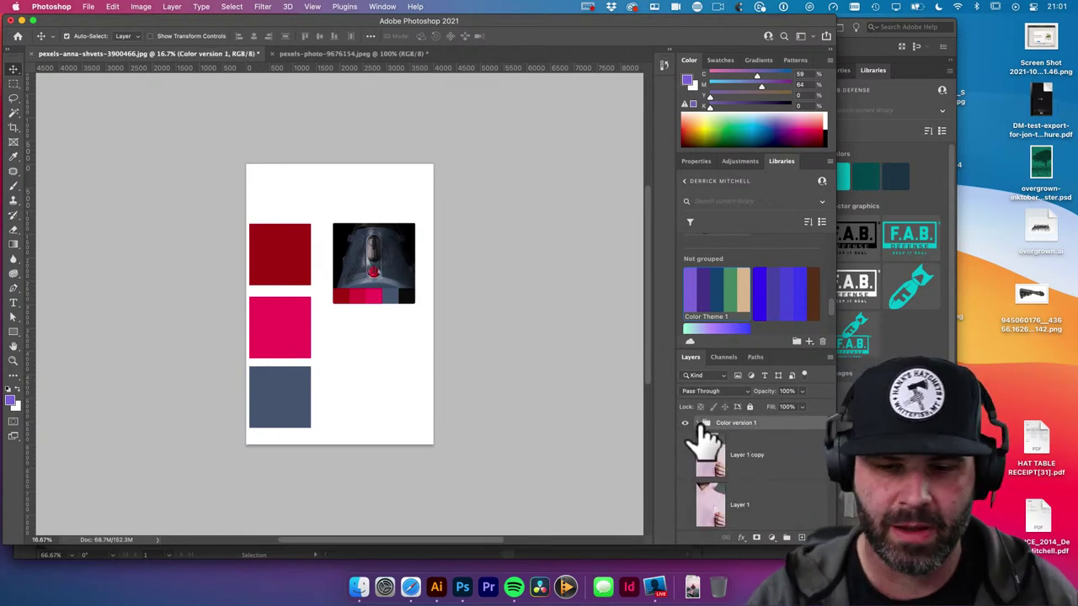
pyautogui.click(684, 424)
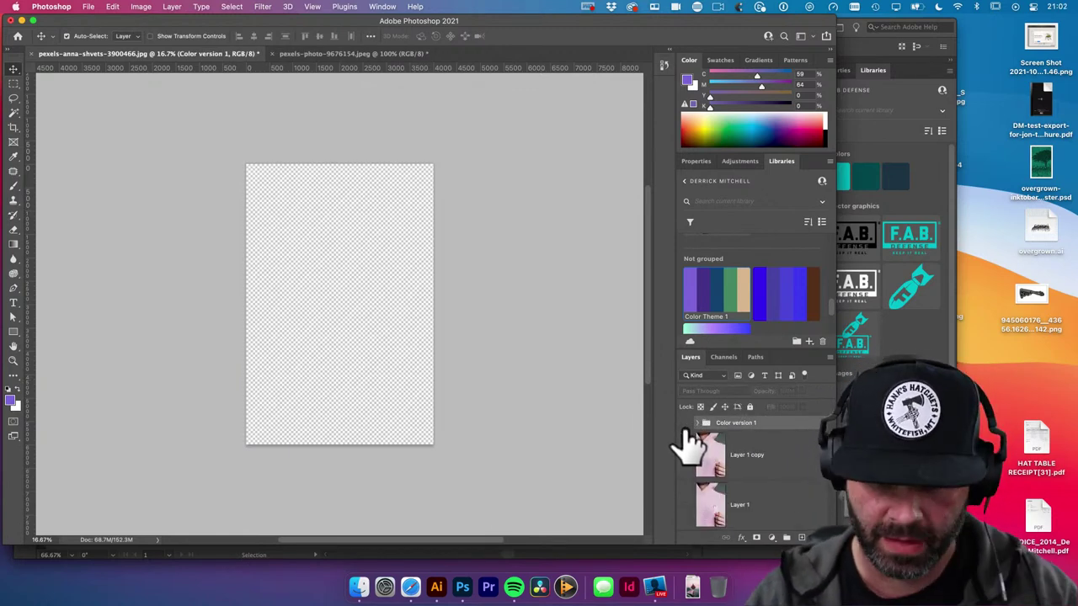
# Switch to Safari and look through the Adobe Color trend palettes from Graphic Design down to Travel
pyautogui.click(411, 588)
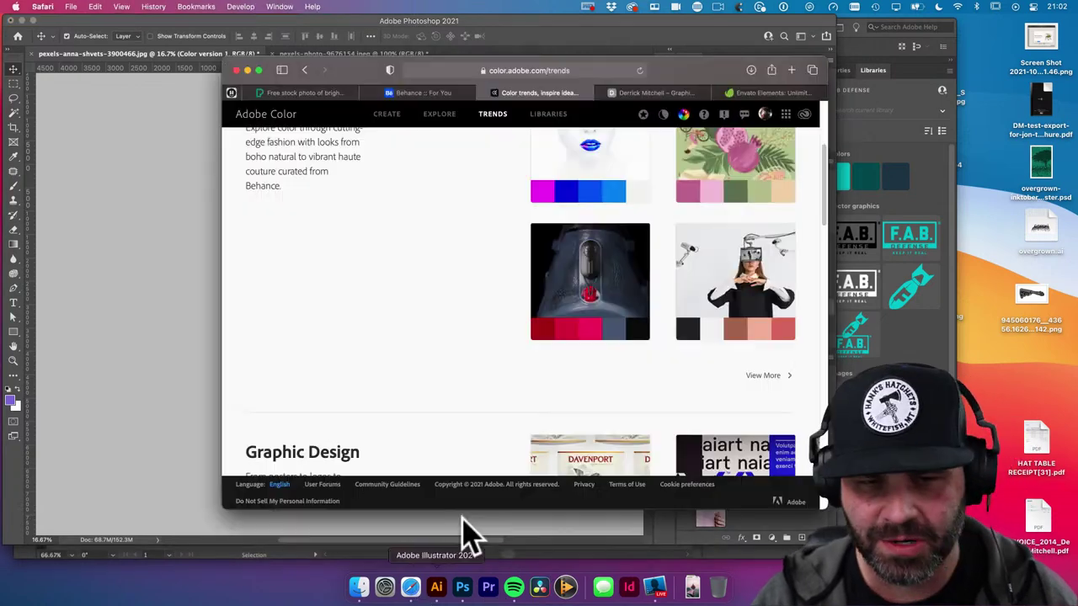
pyautogui.scroll(-3, 505, 301)
pyautogui.scroll(-8, 505, 303)
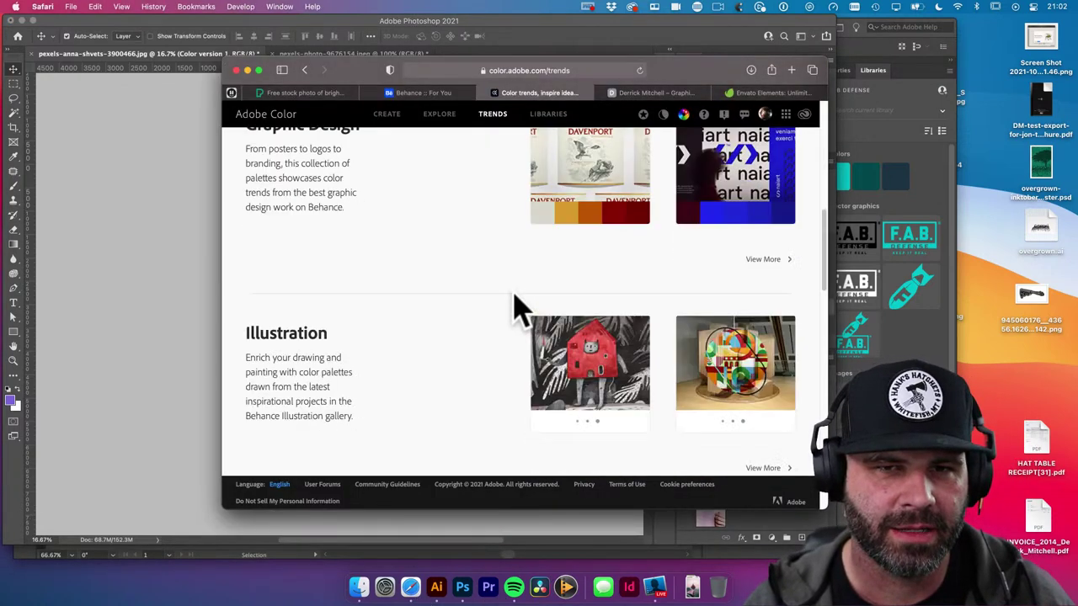
pyautogui.scroll(-3, 523, 303)
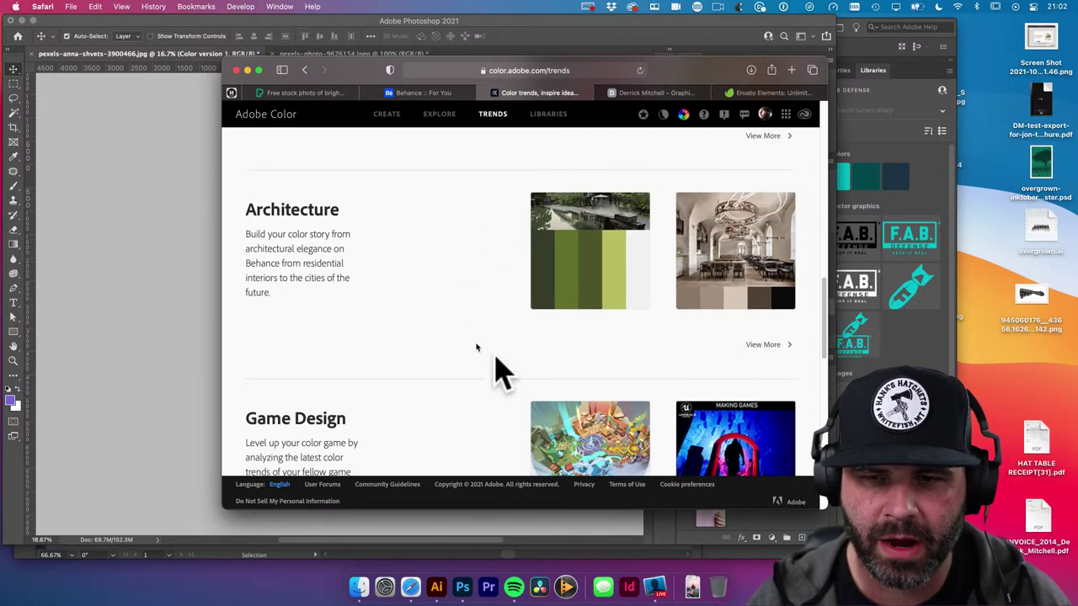
pyautogui.scroll(-4, 500, 373)
pyautogui.scroll(4, 503, 373)
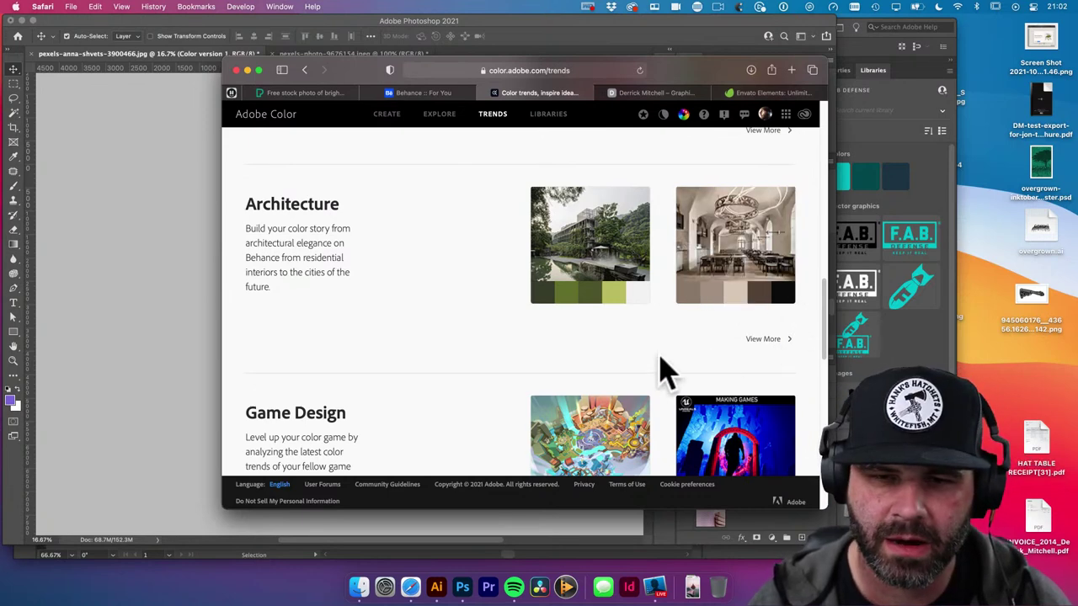
pyautogui.scroll(-4, 539, 370)
pyautogui.scroll(-4, 505, 337)
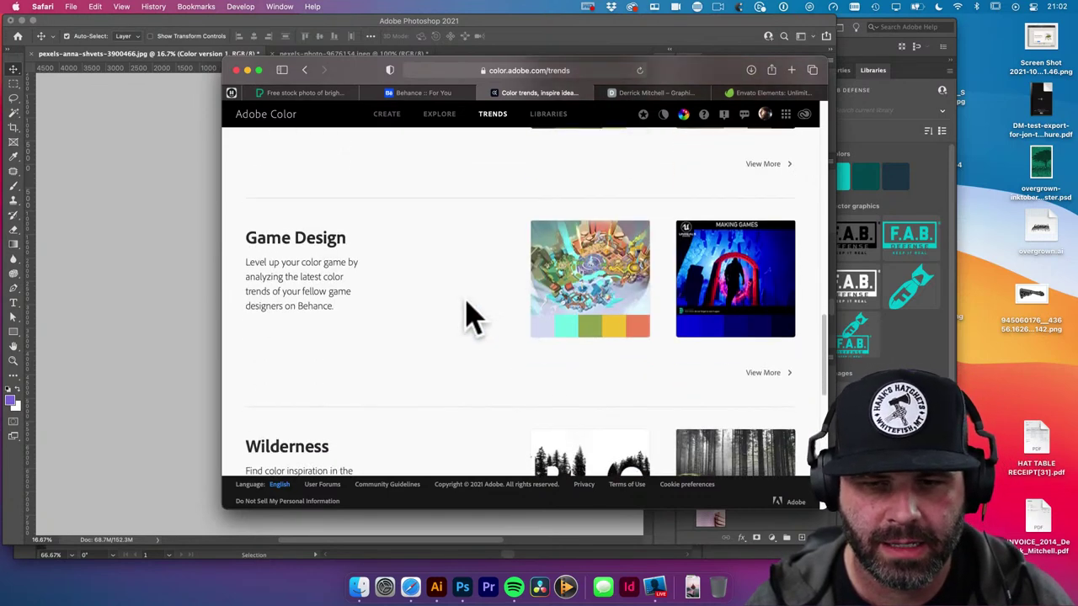
pyautogui.scroll(-6, 488, 365)
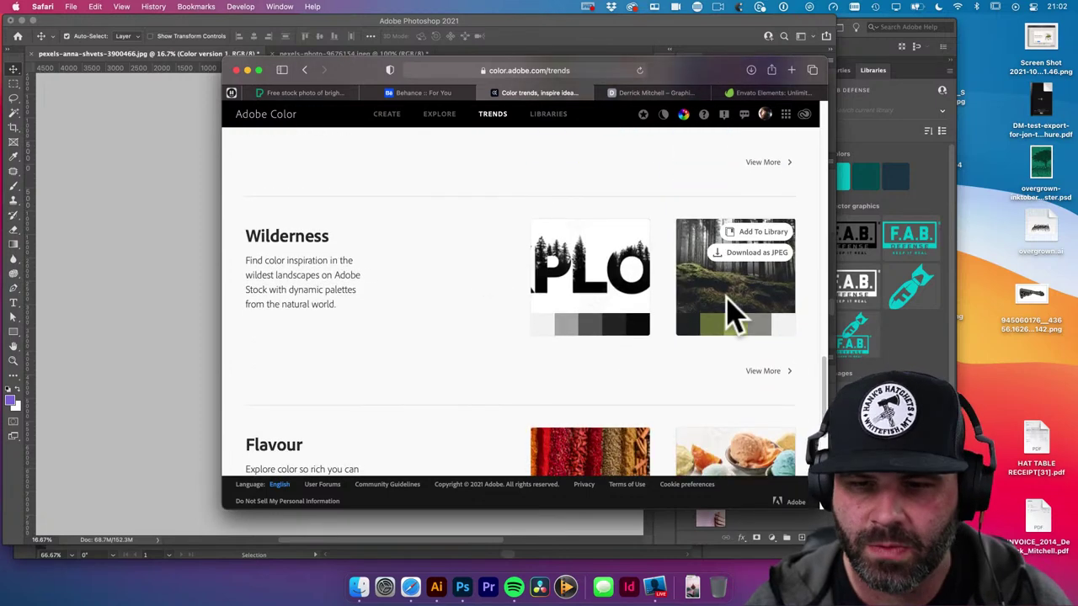
pyautogui.scroll(-5, 640, 404)
pyautogui.scroll(-6, 619, 417)
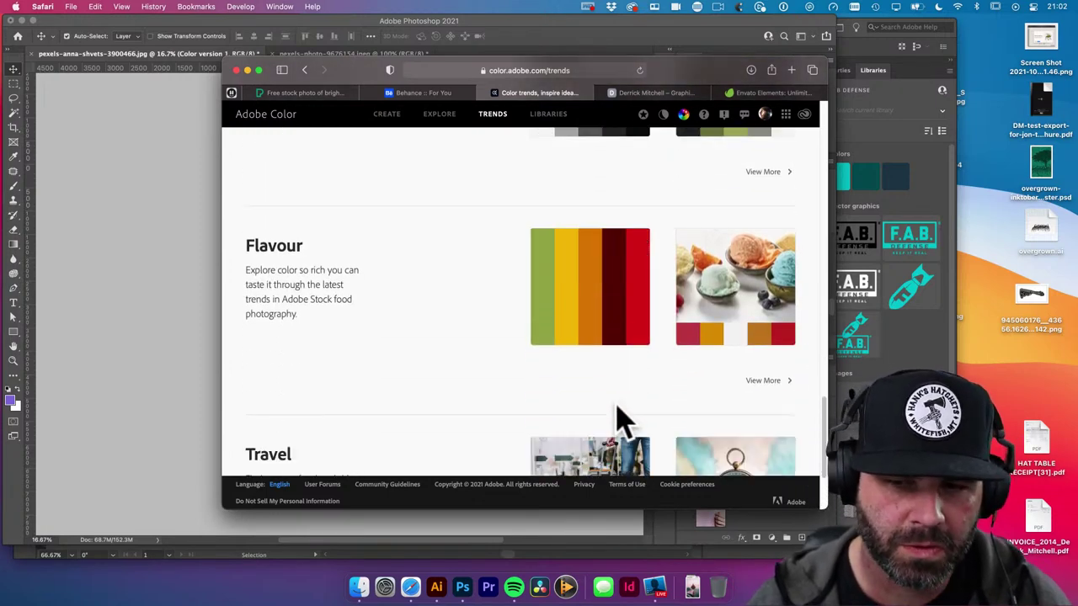
pyautogui.scroll(-1, 738, 436)
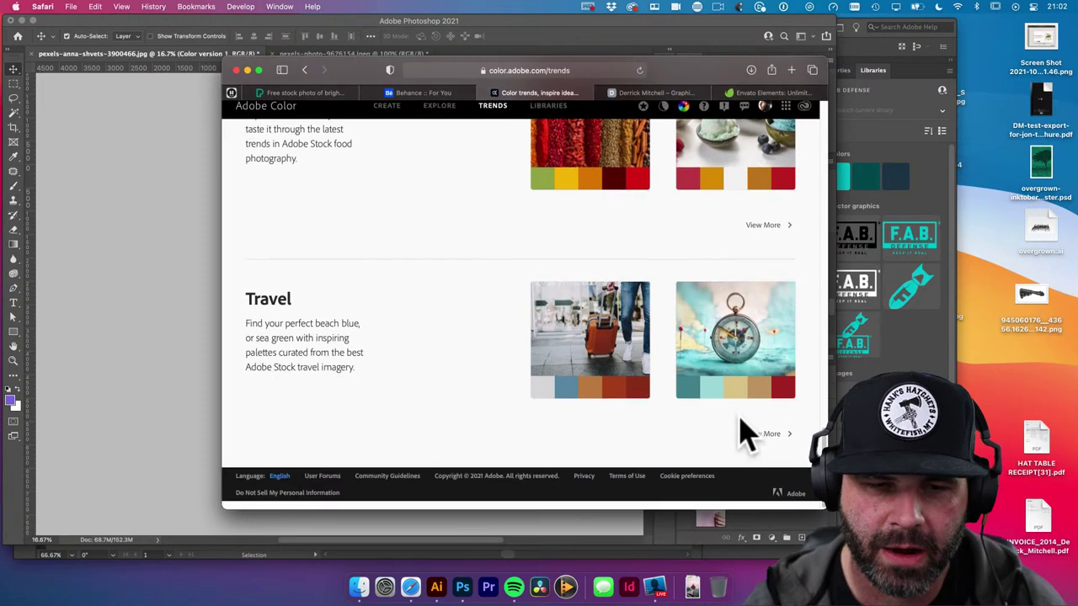
# Open the full Travel trend collection and download the palette of the beach with the airplane shadow as a JPEG, allowing downloads
pyautogui.click(762, 443)
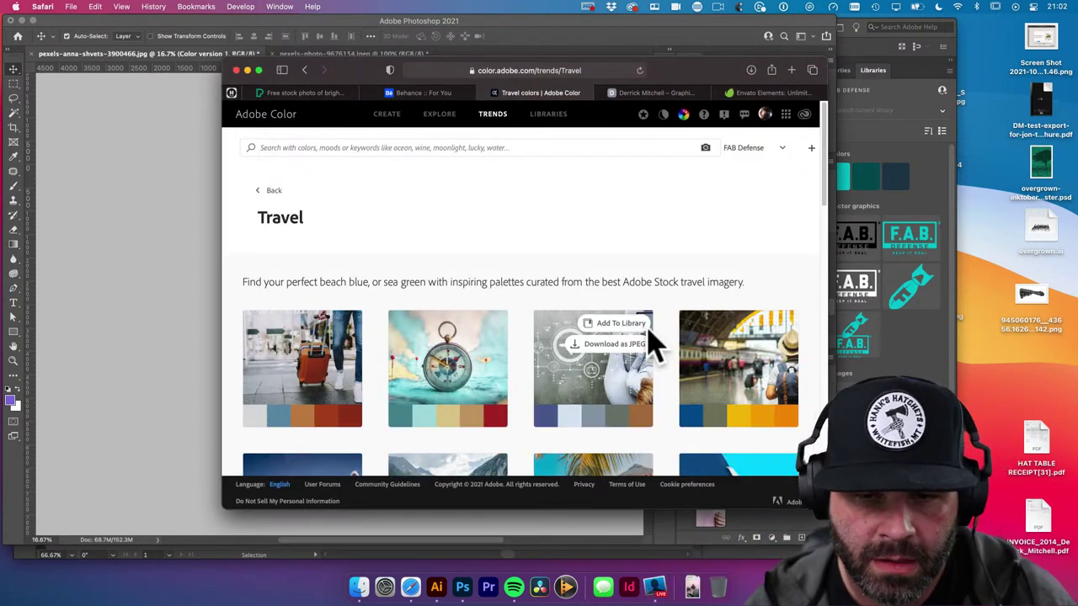
pyautogui.scroll(-6, 649, 354)
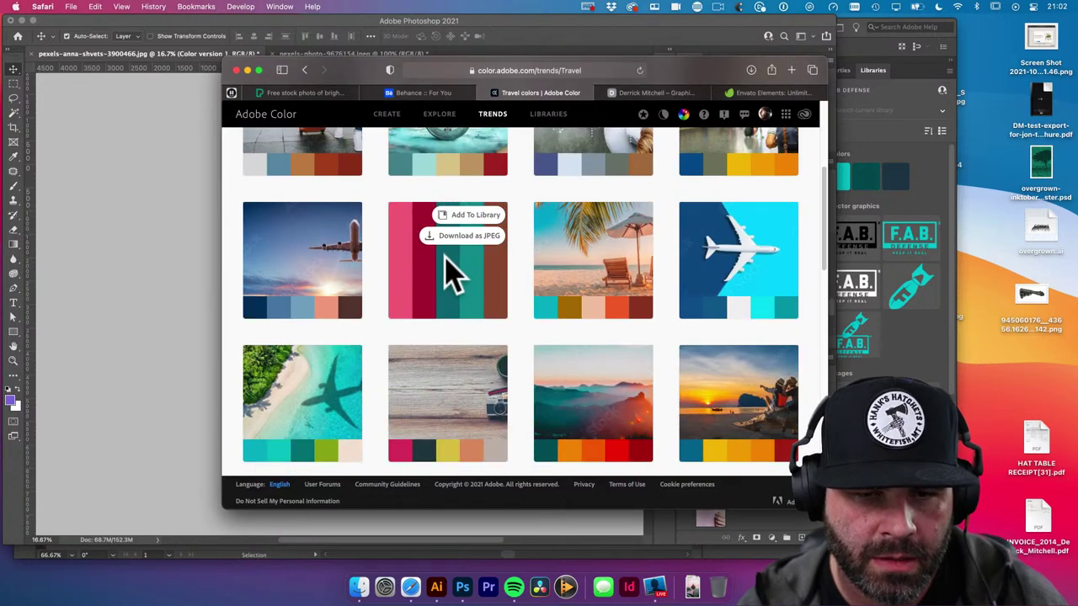
pyautogui.scroll(-3, 305, 278)
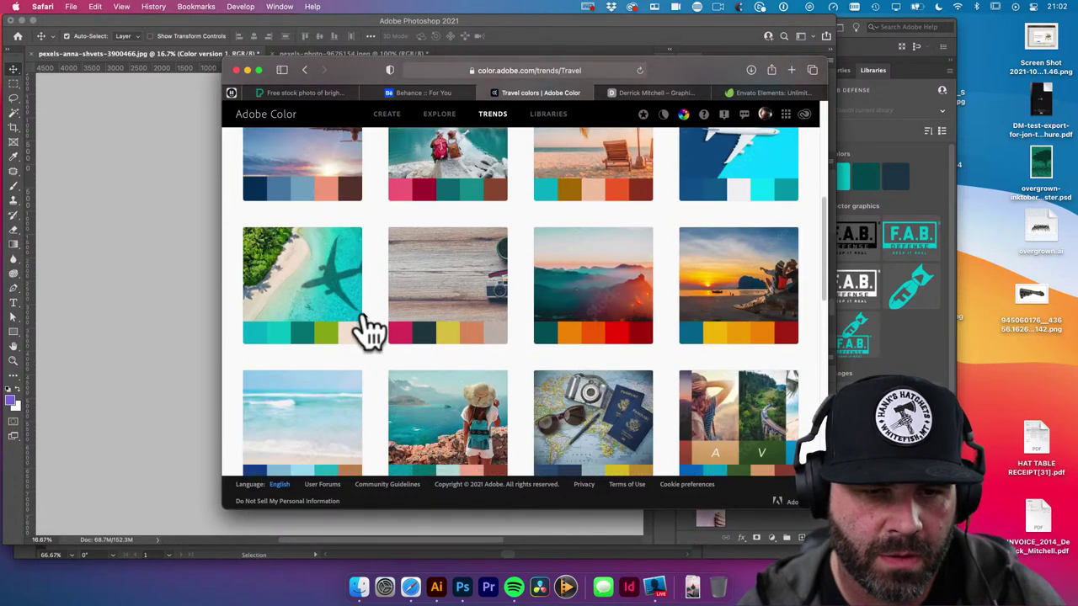
pyautogui.moveTo(332, 320)
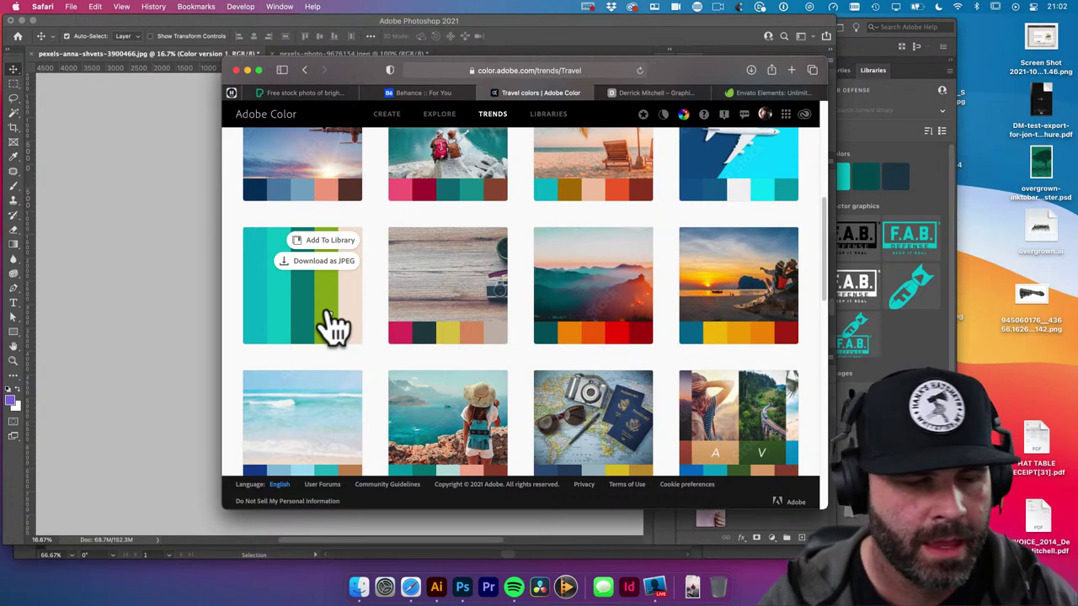
pyautogui.click(316, 263)
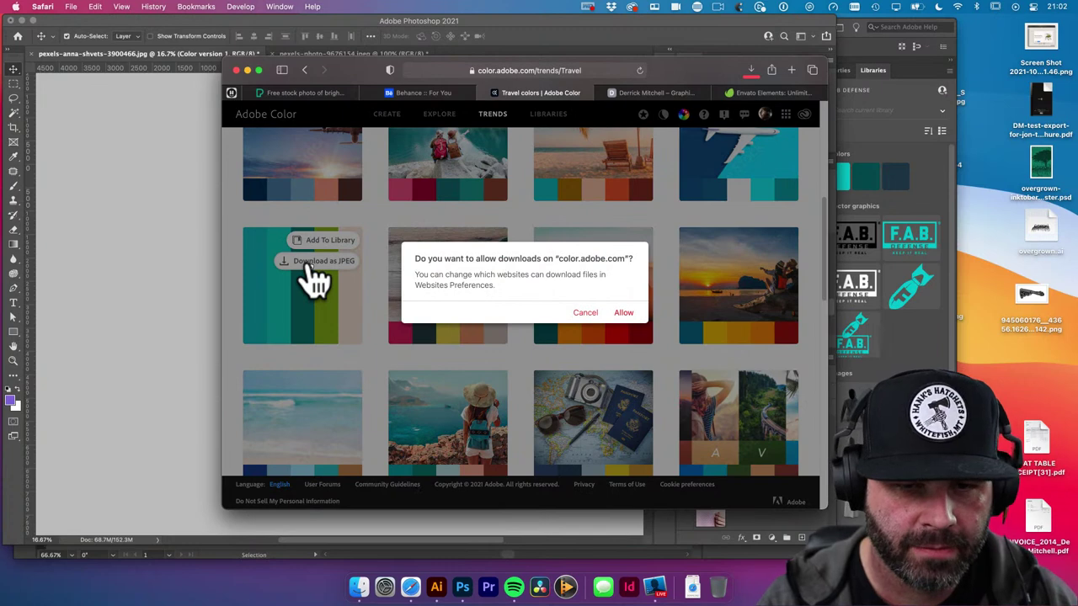
pyautogui.click(628, 312)
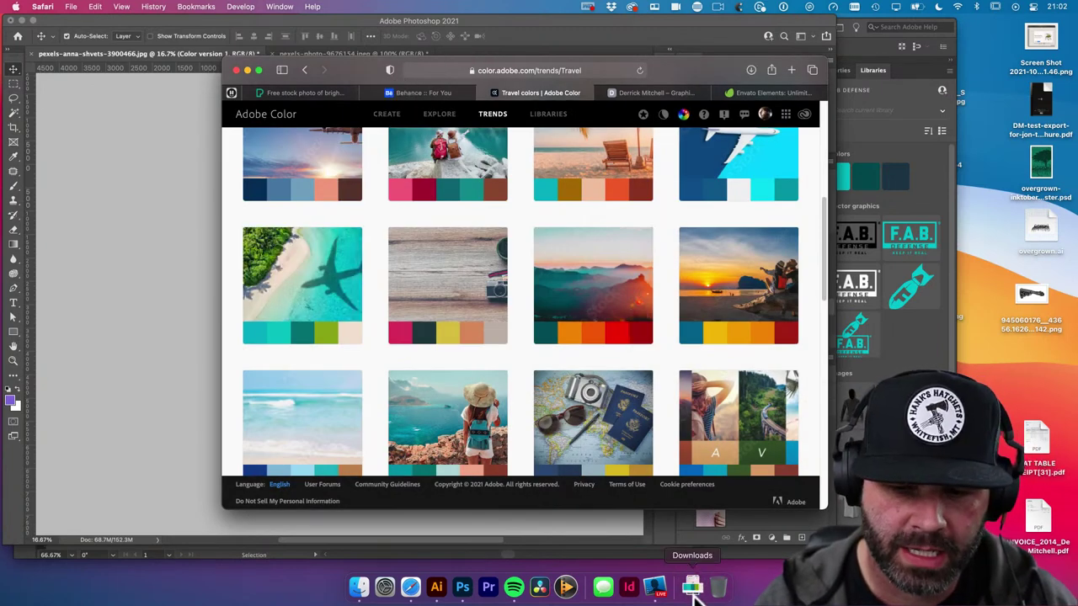
# Open the downloaded Travel palette JPEG in Preview to view its color hex codes, and close it
pyautogui.click(702, 588)
pyautogui.click(696, 546)
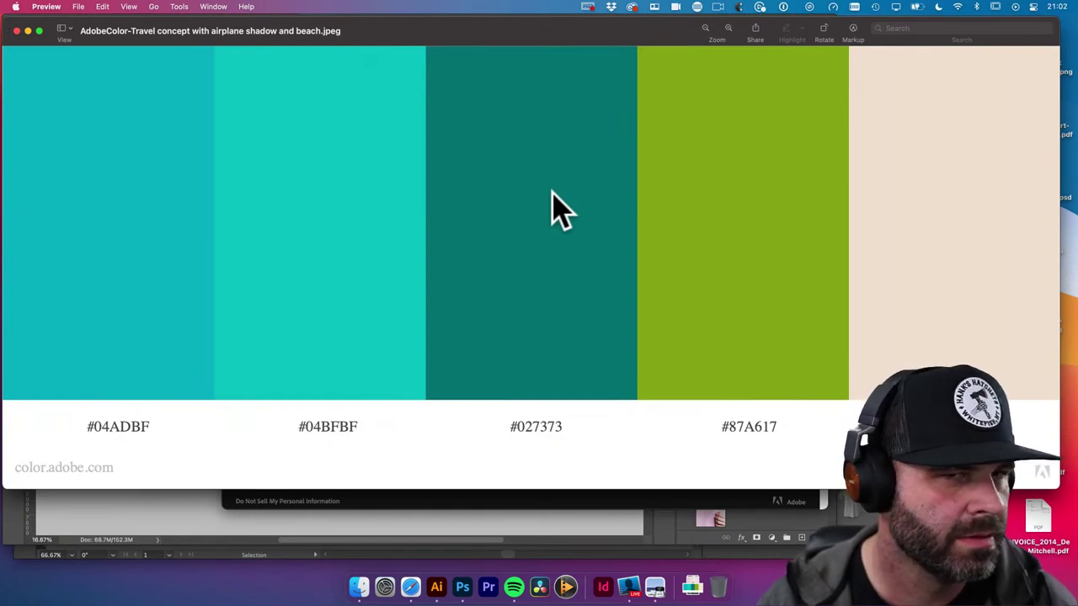
pyautogui.click(20, 30)
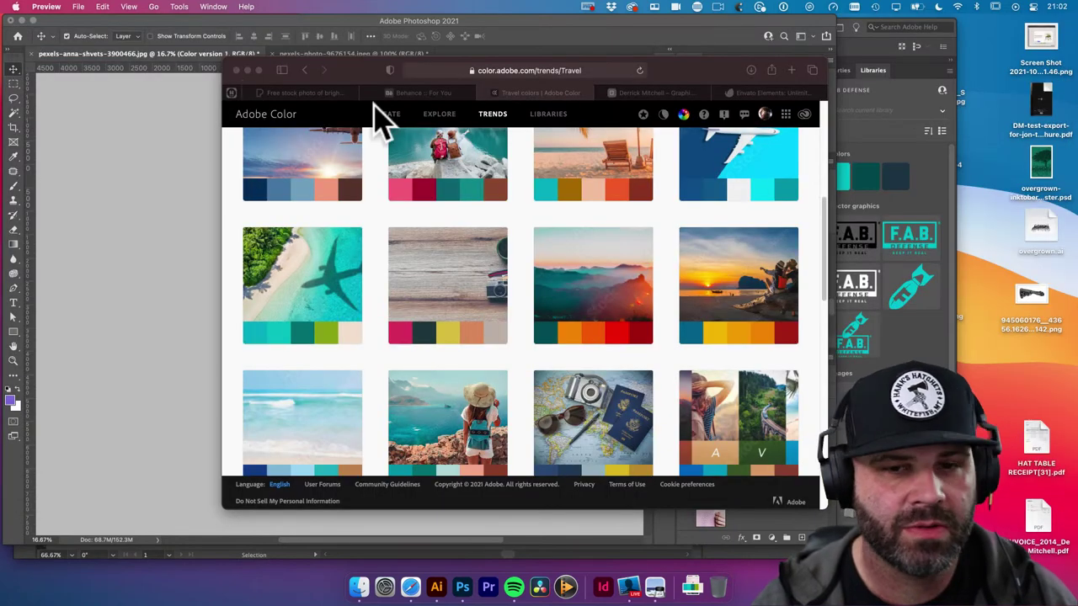
# Switch to Finder, open the Design (Selective Sync Conflict 1) folder and duplicate its NEW JOB template folder
pyautogui.click(139, 155)
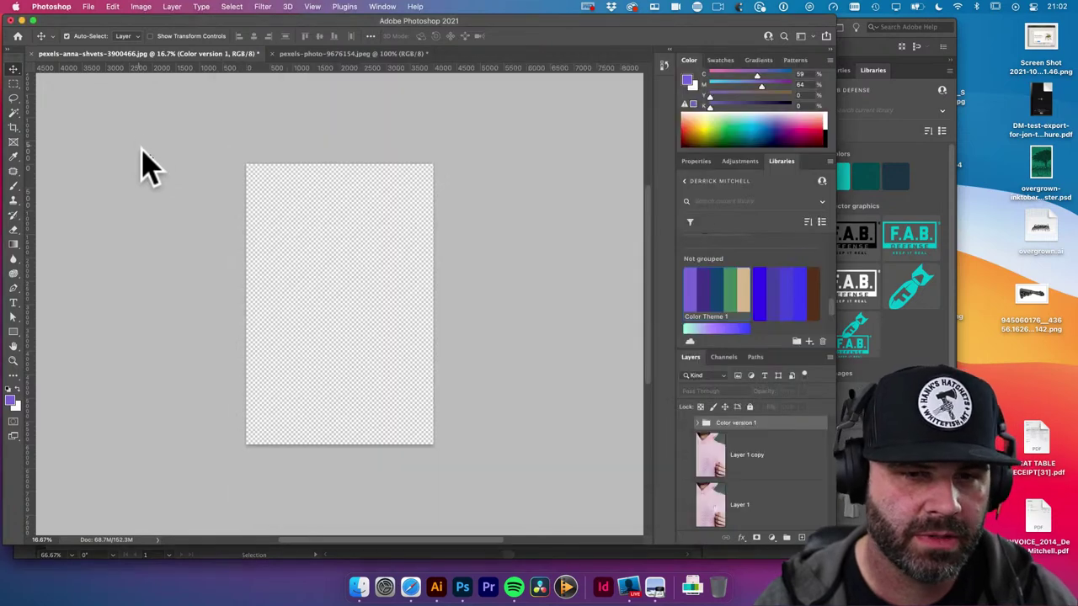
pyautogui.click(485, 426)
pyautogui.click(356, 589)
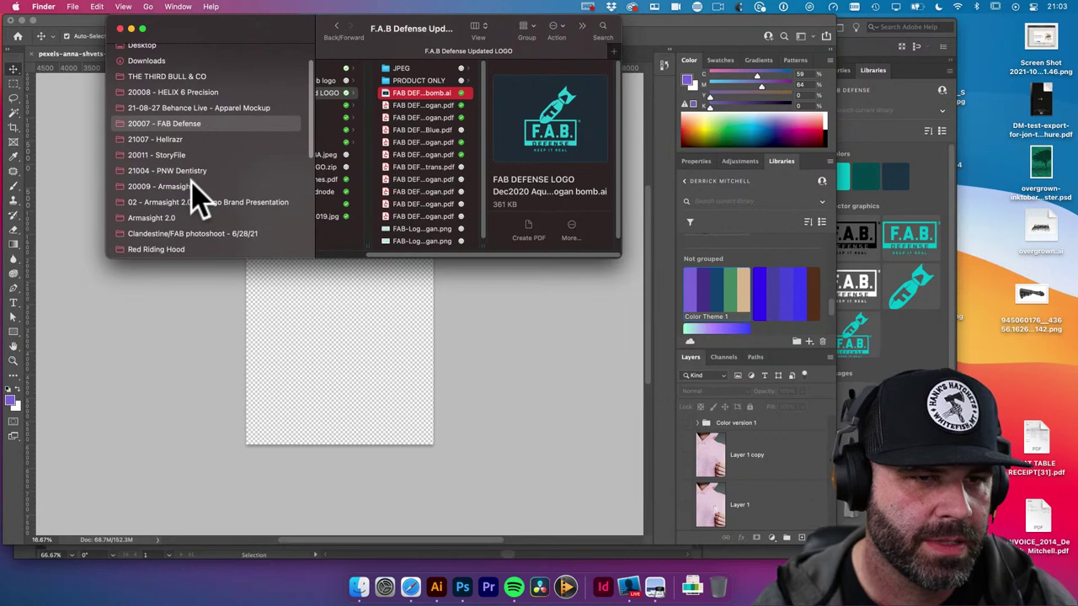
pyautogui.scroll(3, 193, 188)
pyautogui.scroll(-8, 210, 177)
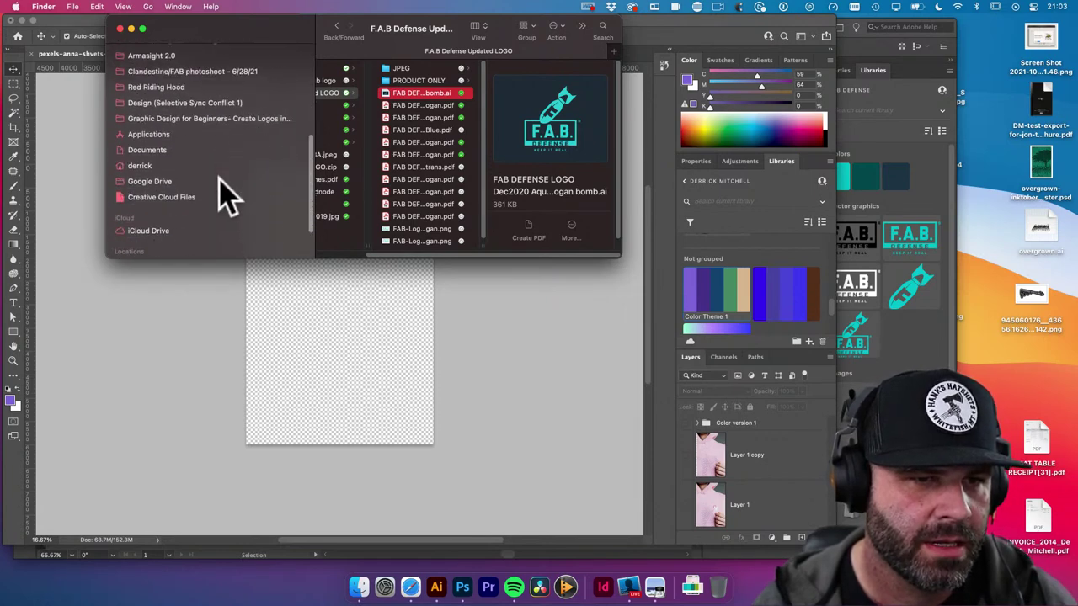
pyautogui.click(186, 105)
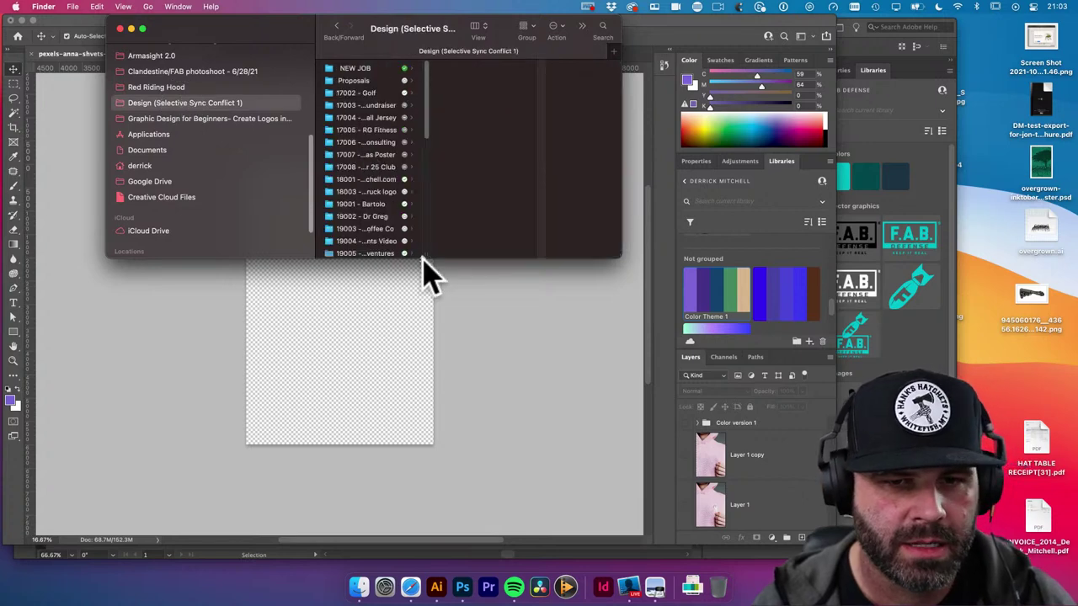
pyautogui.click(366, 68)
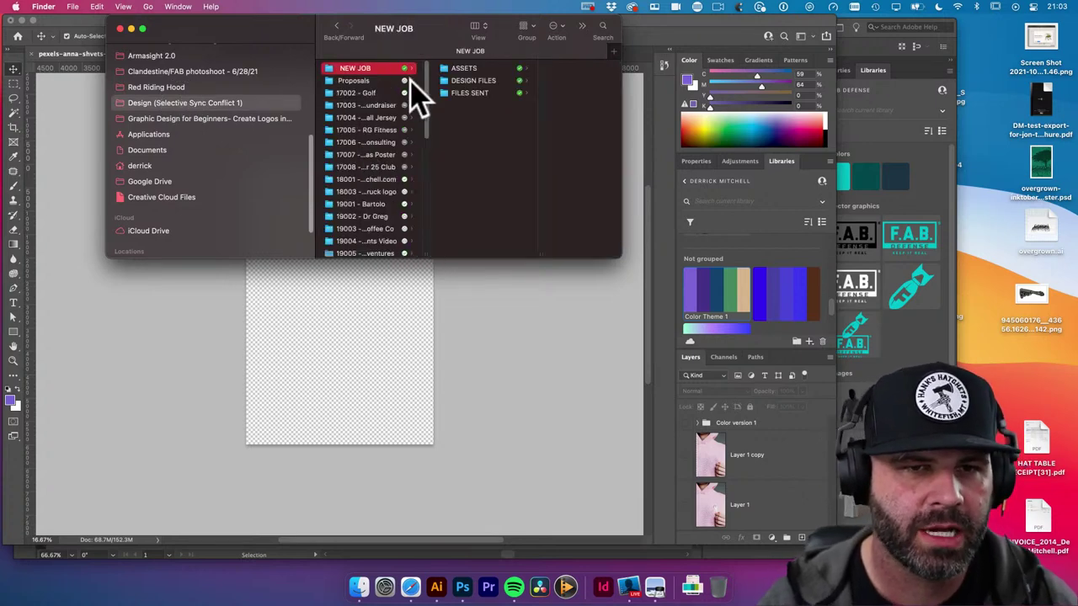
pyautogui.press('super+d')
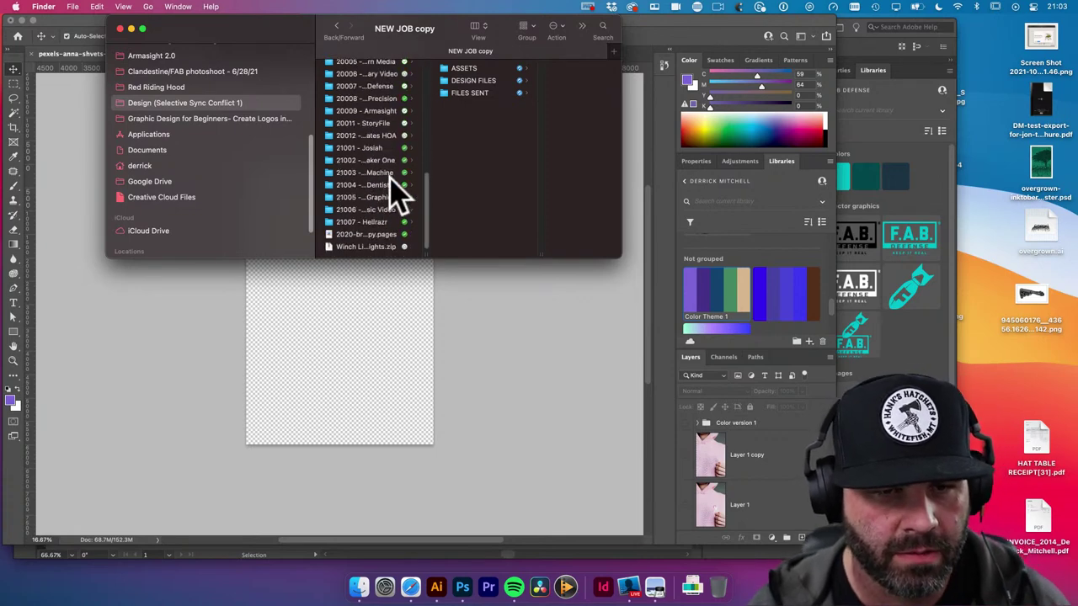
# Check the last job number in the folder list and rename the NEW JOB copy as 21008 - Adobe Color Behance Stream
pyautogui.hotkey('alt', 'Down')
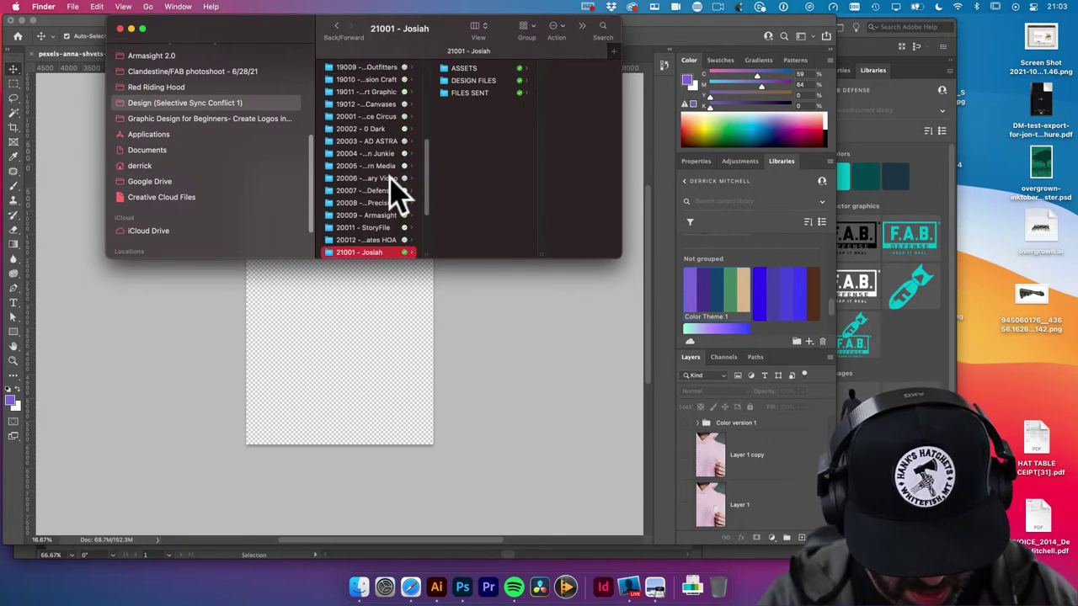
pyautogui.hotkey('alt', 'Down')
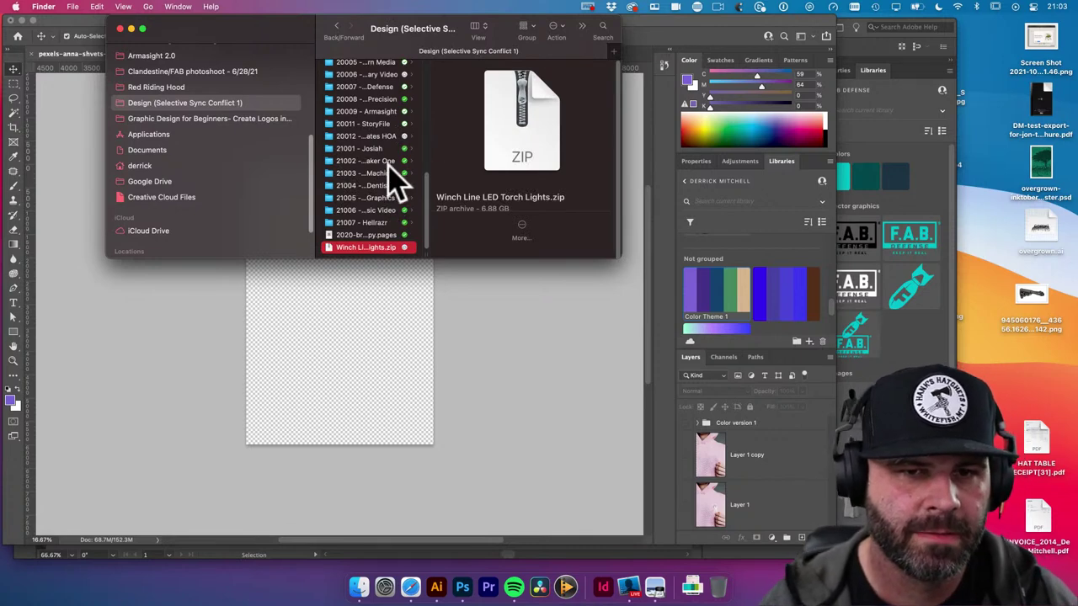
pyautogui.scroll(10, 370, 169)
pyautogui.click(365, 81)
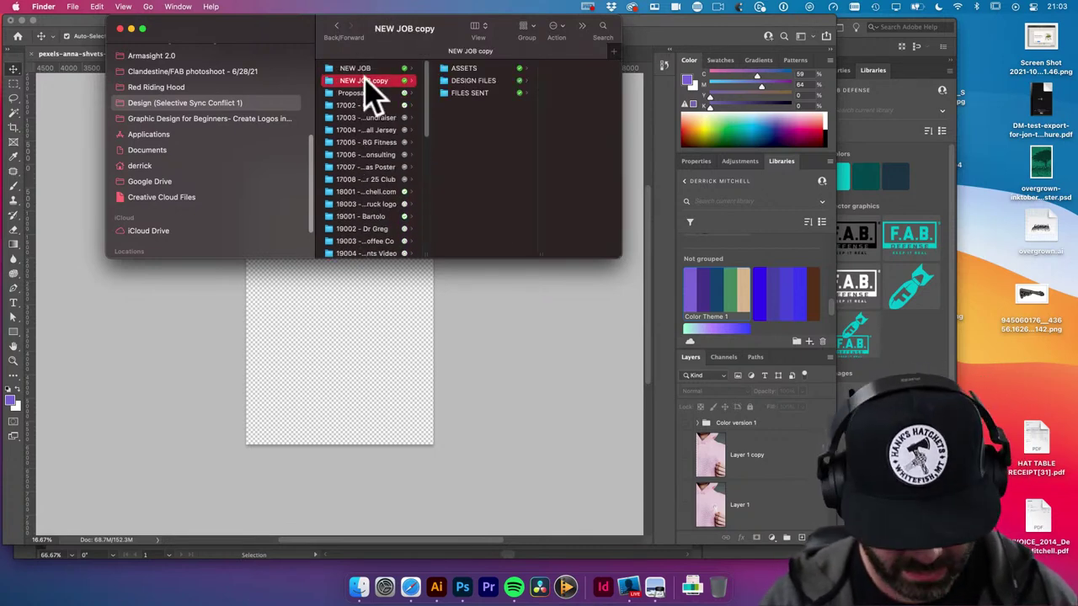
pyautogui.press('Return')
pyautogui.write('23')
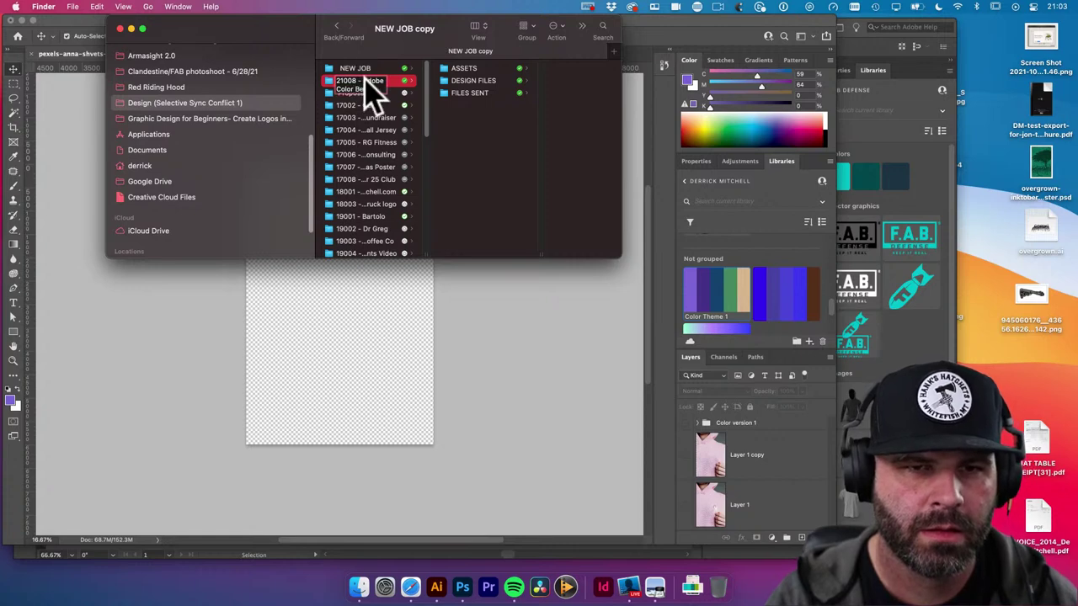
pyautogui.press('Return')
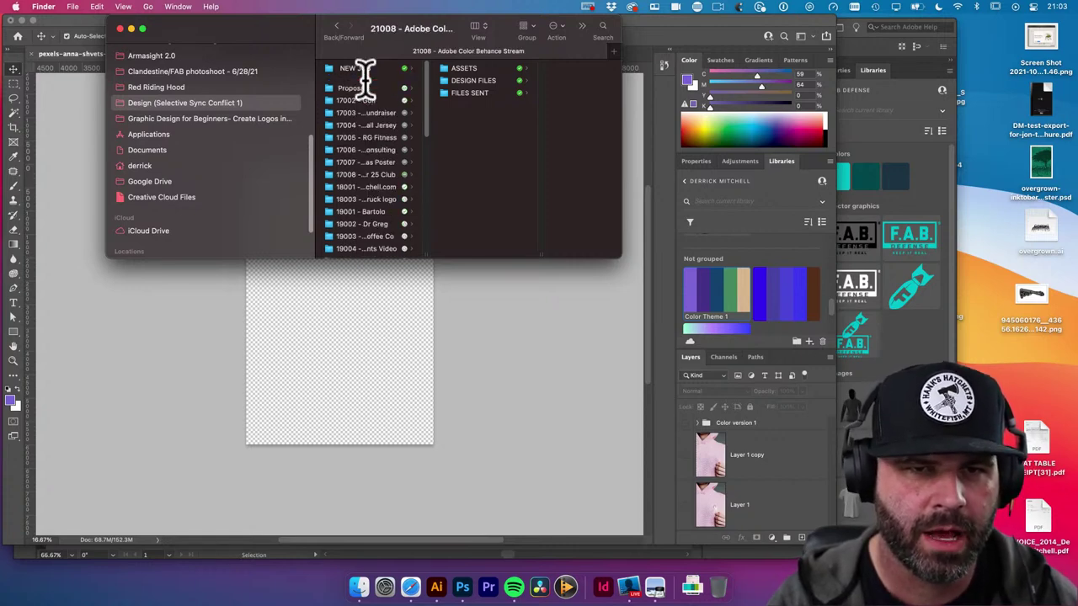
# Examine the subfolder structure of the new 21008 folder and the NEW JOB template: ASSETS, DESIGN FILES and FILES SENT with COMPS and FINALS
pyautogui.scroll(-5, 370, 156)
pyautogui.scroll(-3, 369, 164)
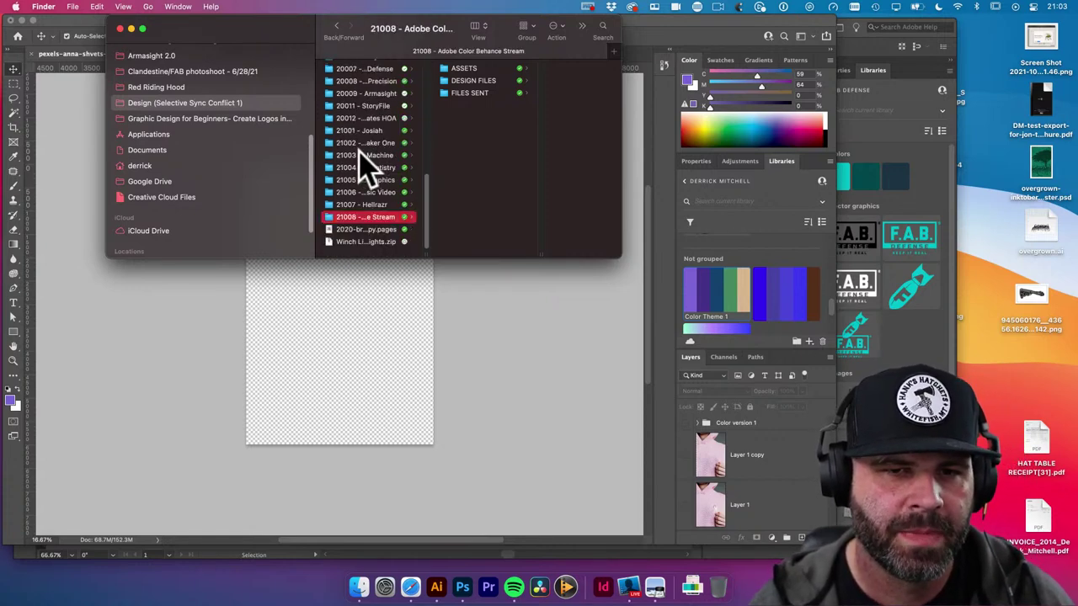
pyautogui.click(492, 68)
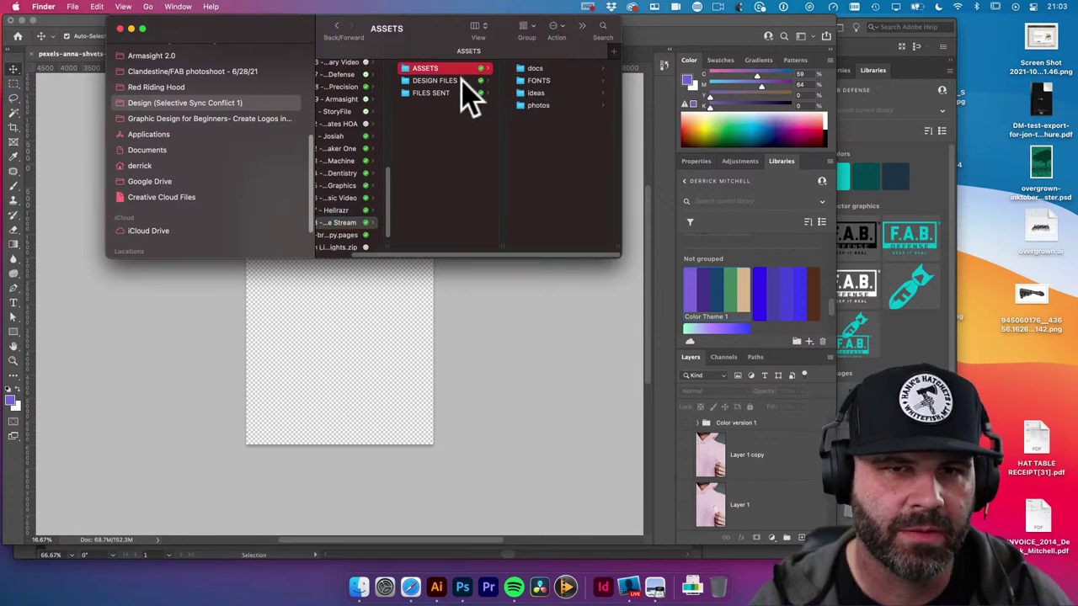
pyautogui.click(461, 82)
pyautogui.scroll(10, 358, 127)
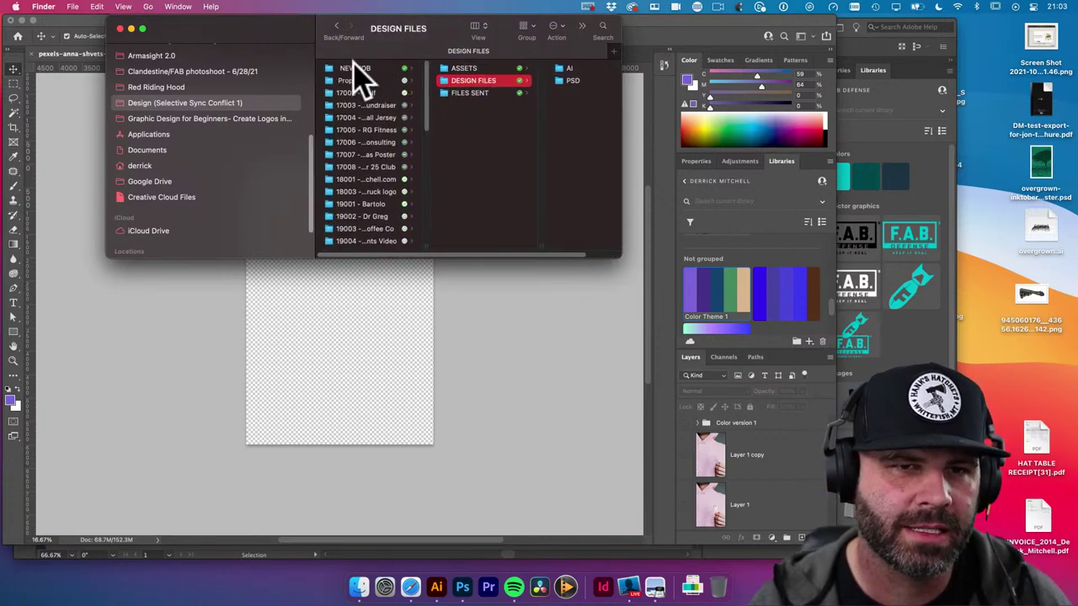
pyautogui.click(363, 71)
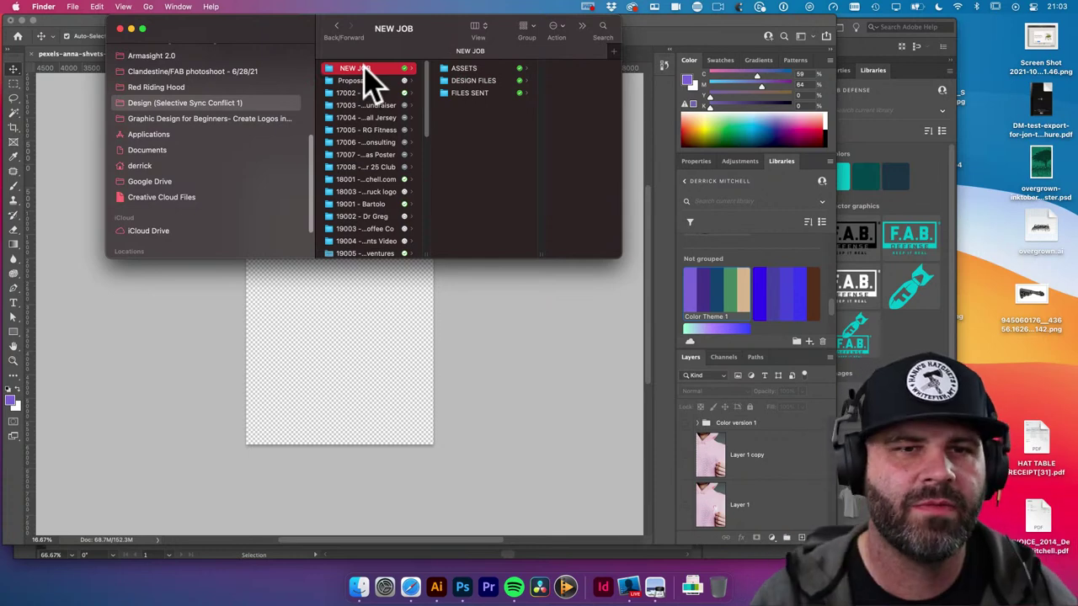
pyautogui.click(462, 68)
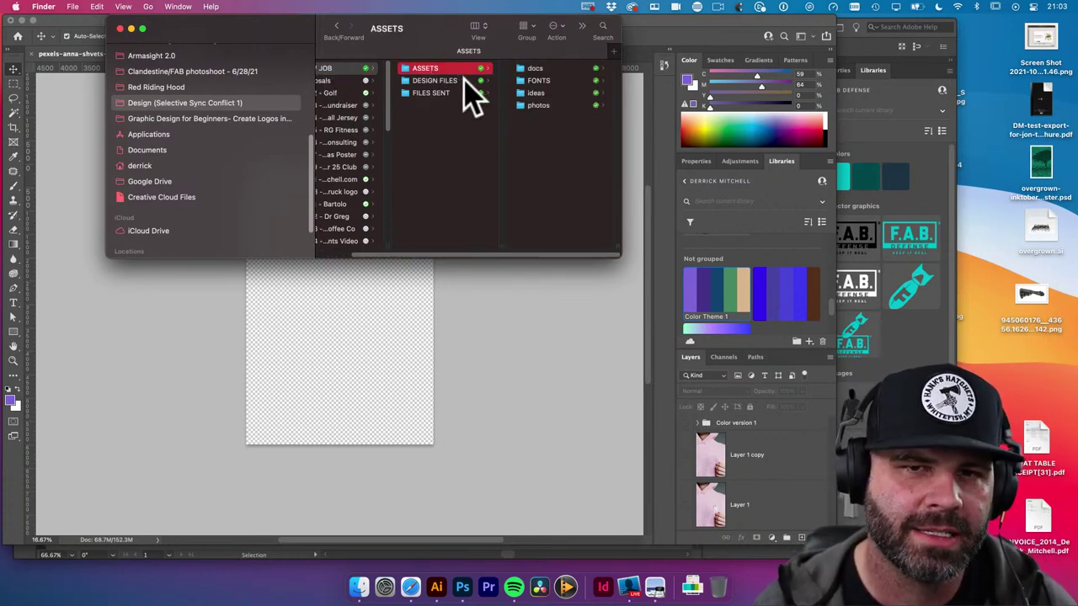
pyautogui.click(469, 81)
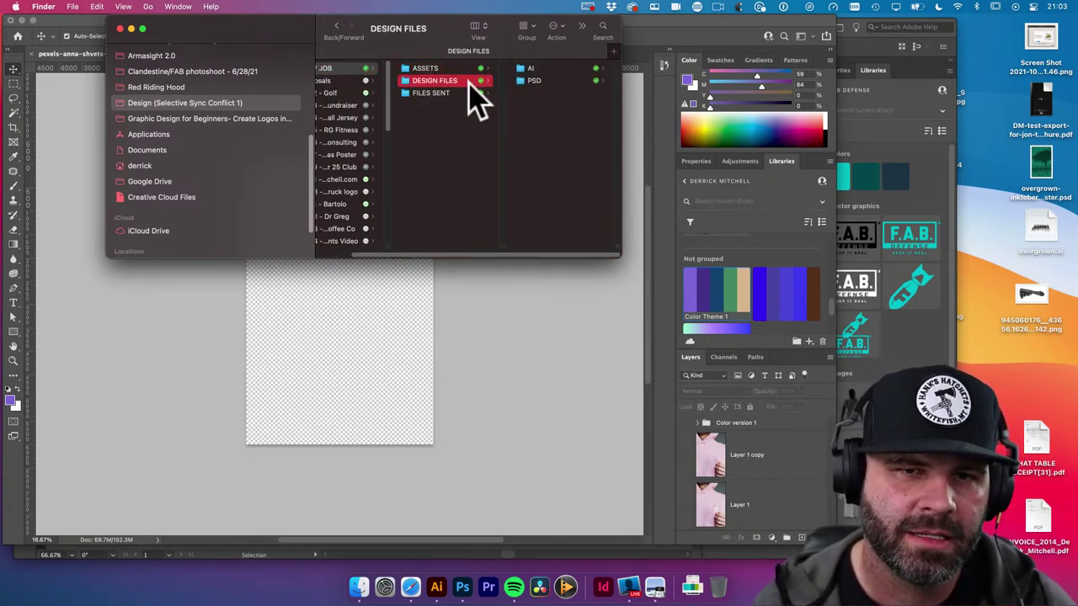
pyautogui.click(472, 94)
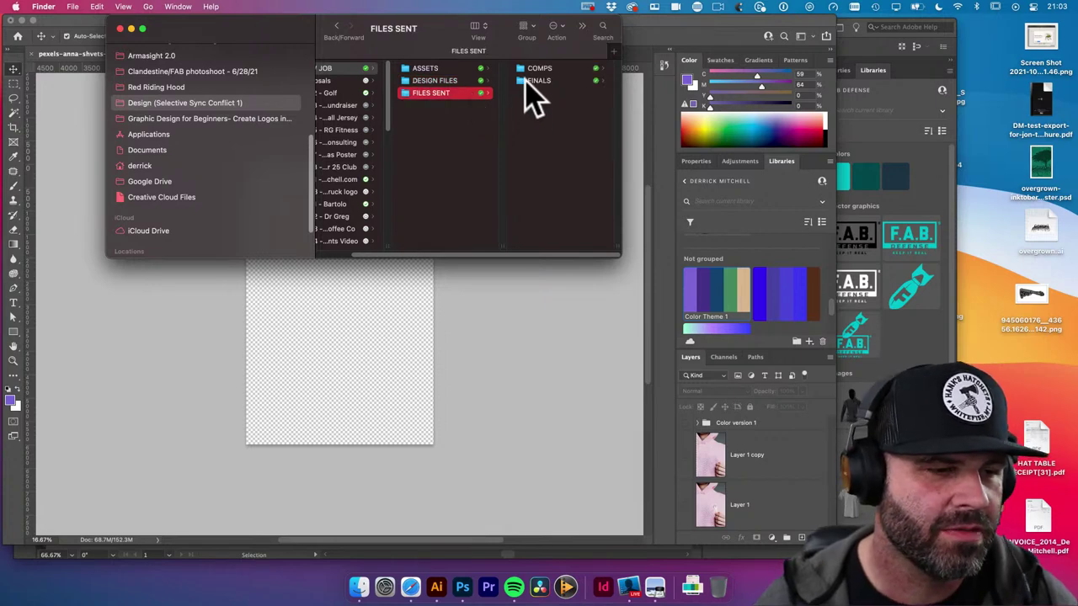
pyautogui.click(544, 68)
pyautogui.click(462, 81)
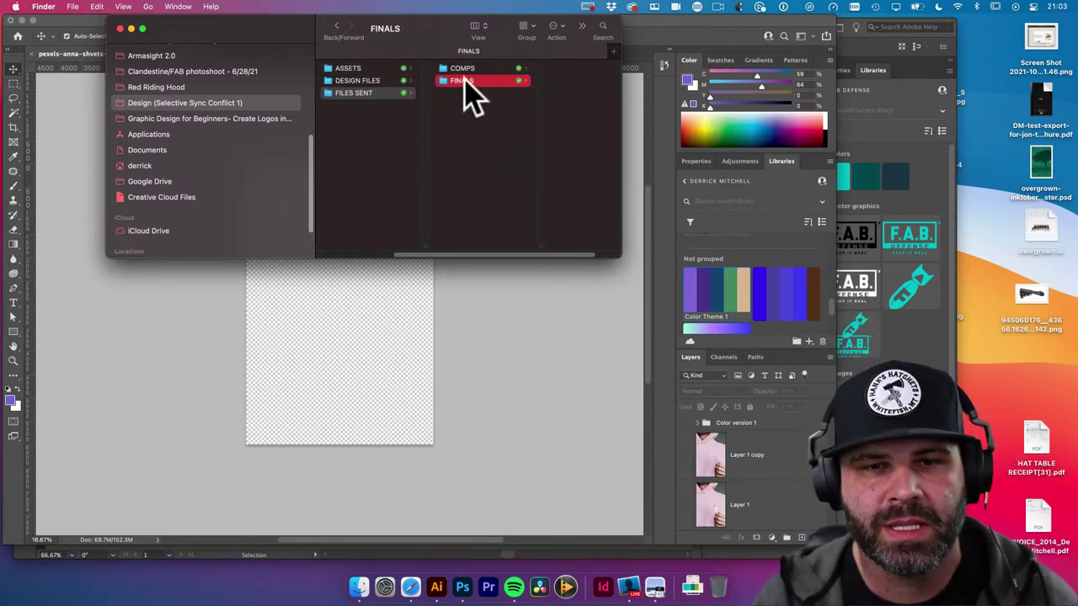
pyautogui.click(412, 78)
pyautogui.click(412, 67)
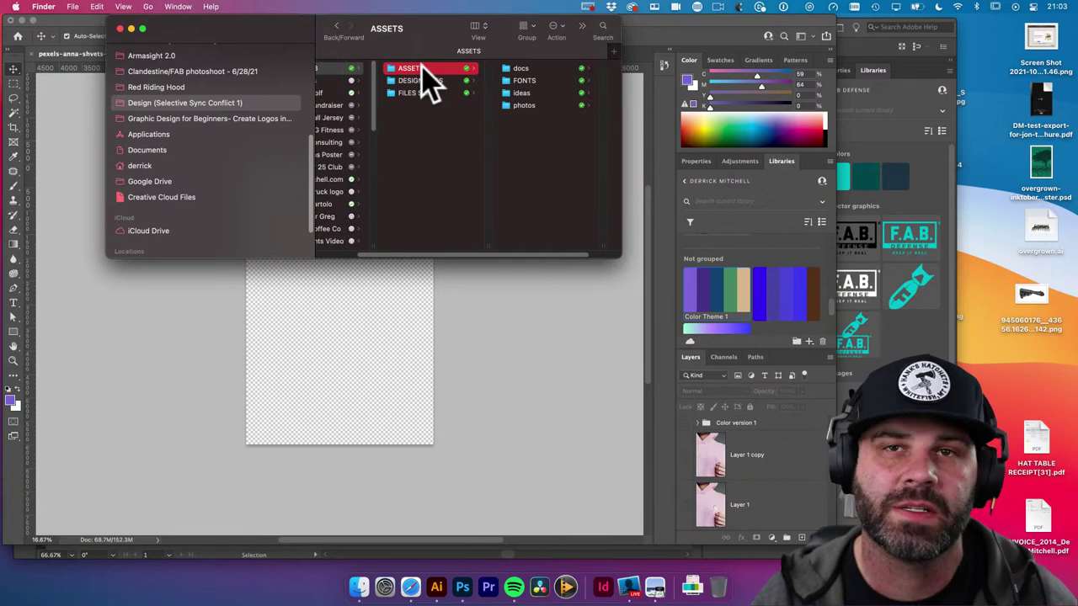
# Move the downloaded Travel palette JPEG into the ASSETS ideas folder of 21008 - Adobe Color Behance Stream and preview it there
pyautogui.hscroll(-2, 434, 88)
pyautogui.scroll(-5, 348, 140)
pyautogui.scroll(-5, 349, 143)
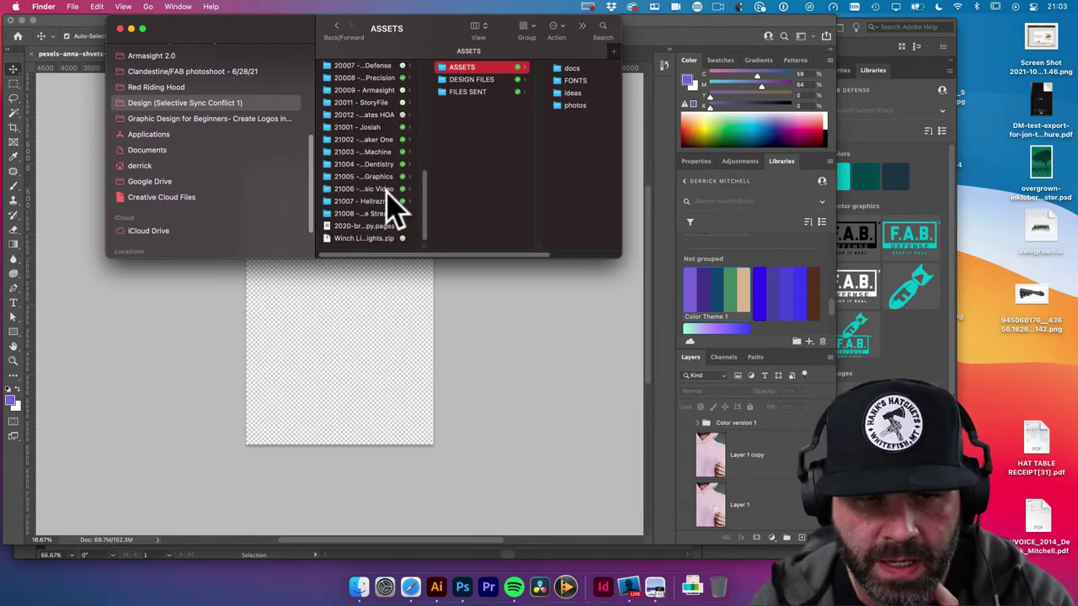
pyautogui.click(388, 215)
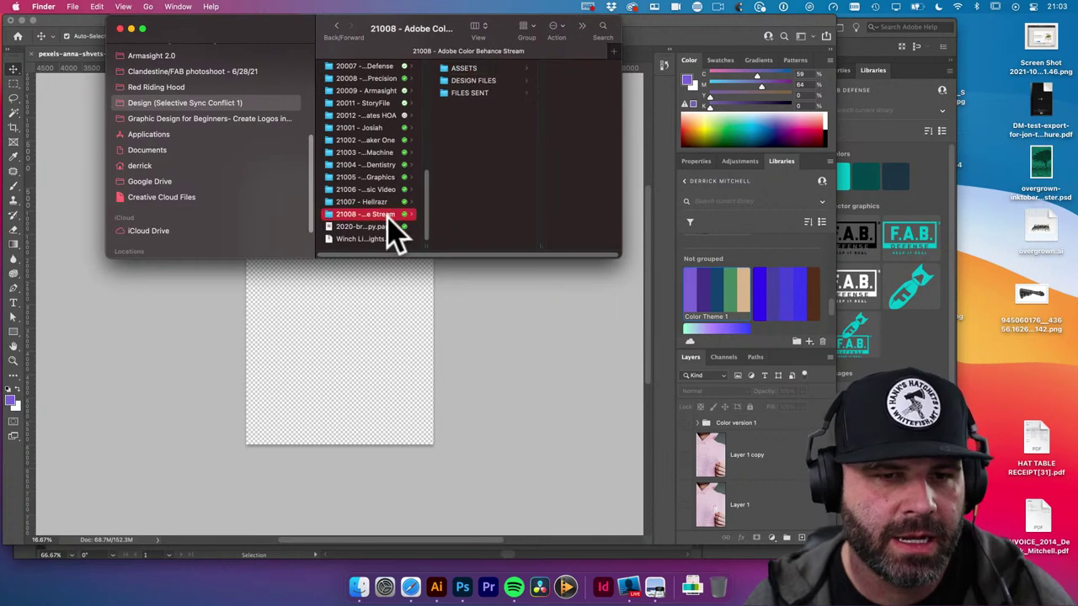
pyautogui.click(471, 67)
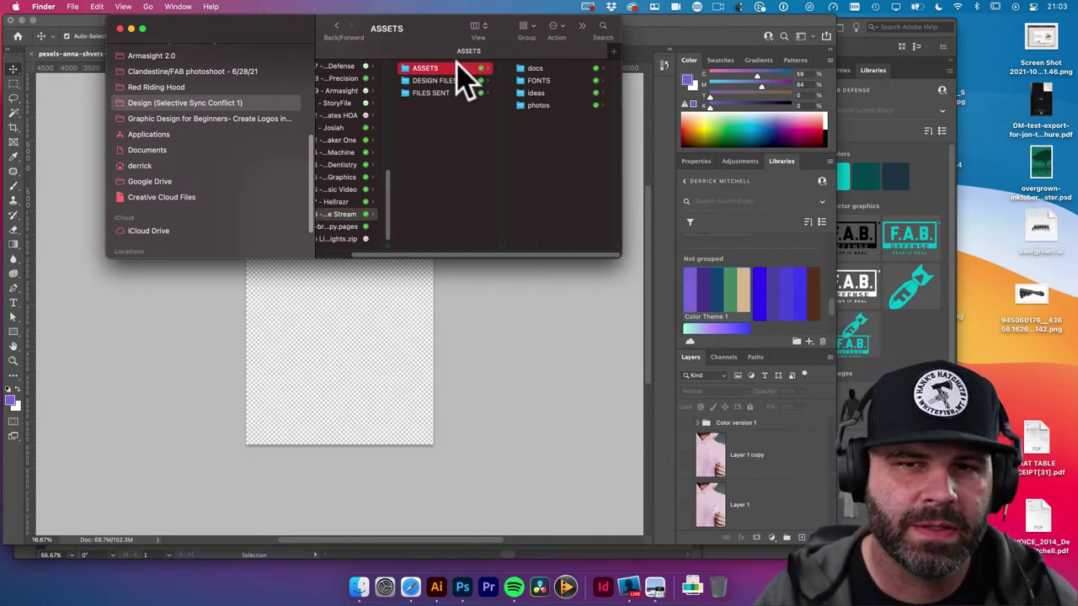
pyautogui.click(537, 94)
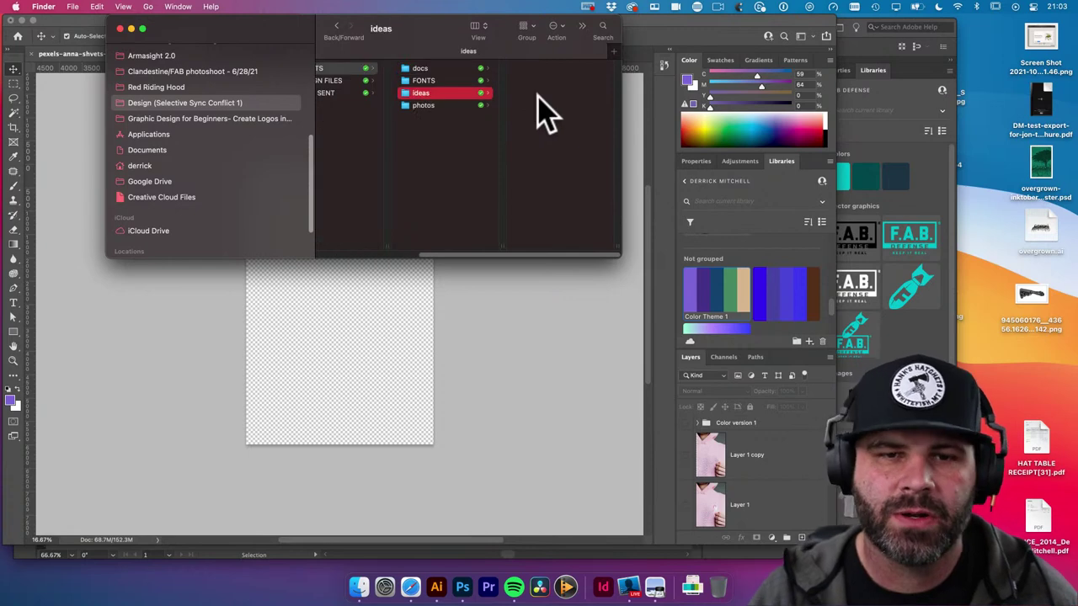
pyautogui.click(692, 587)
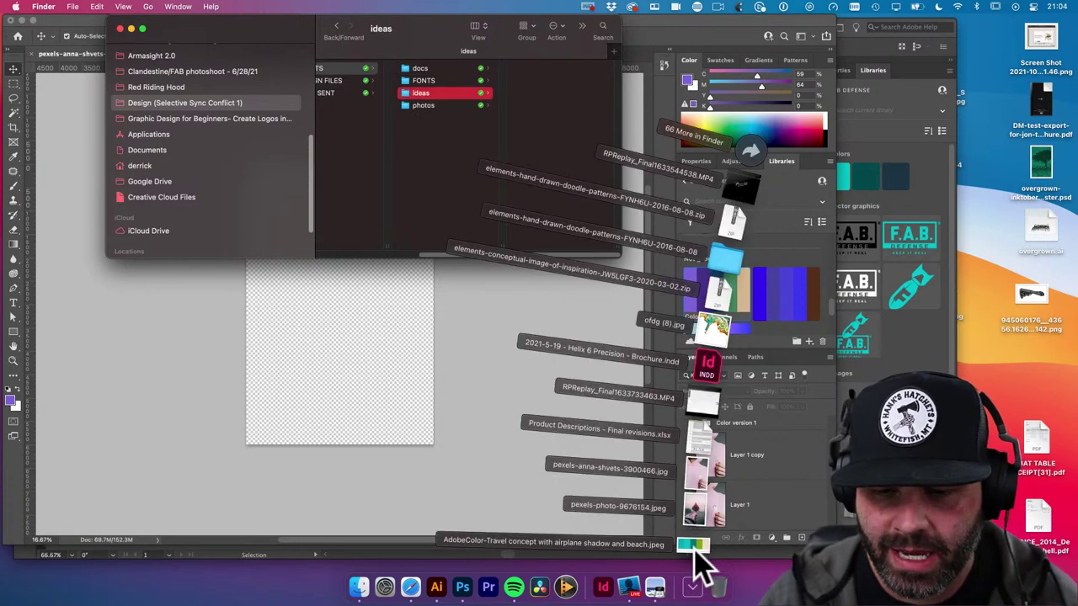
pyautogui.moveTo(696, 554); pyautogui.dragTo(534, 157)
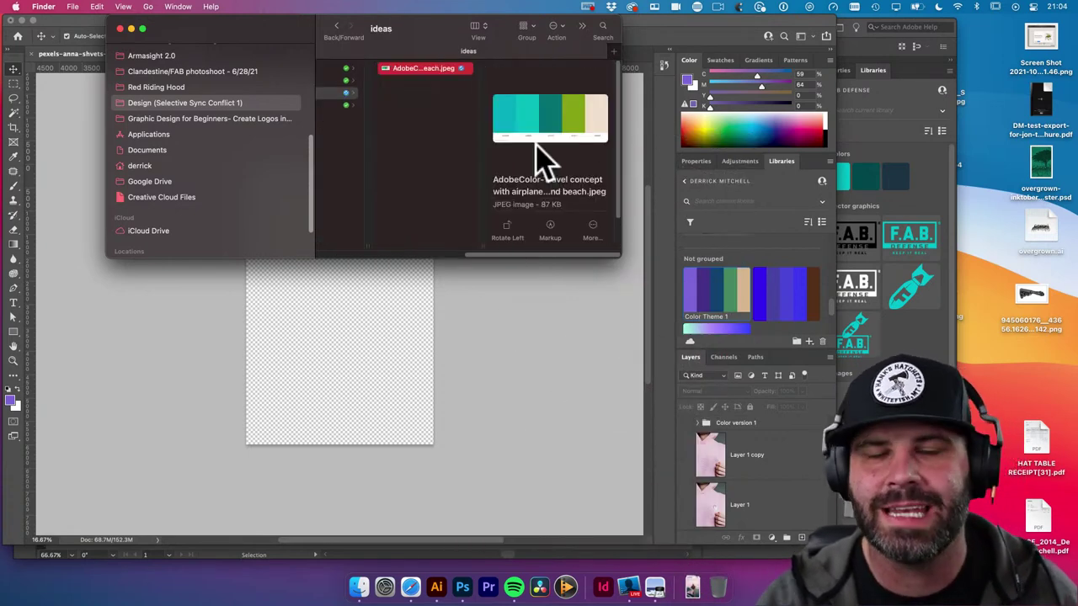
pyautogui.press('space')
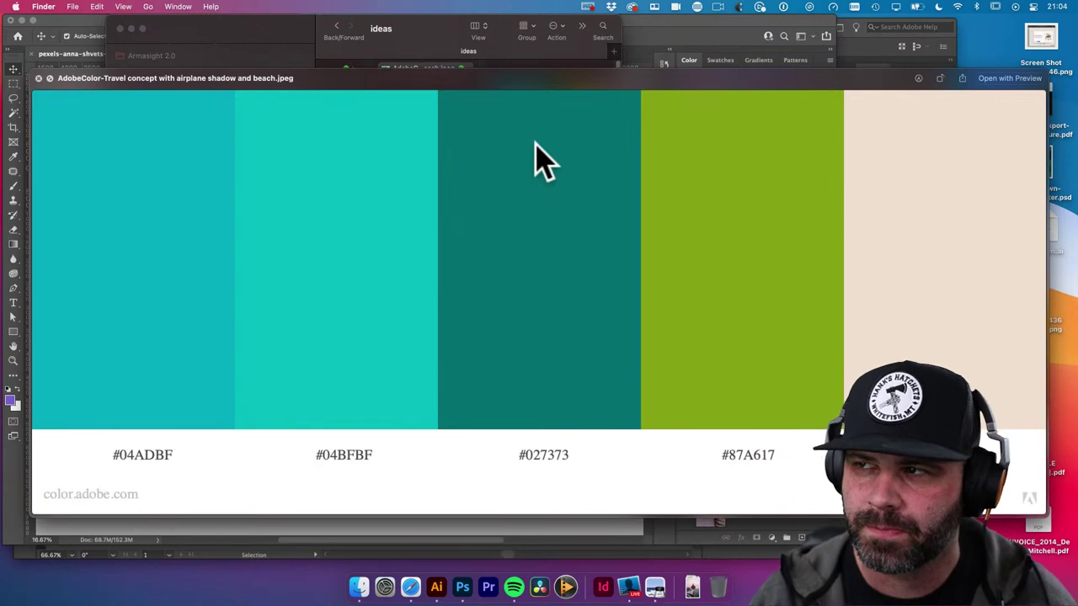
pyautogui.press('space')
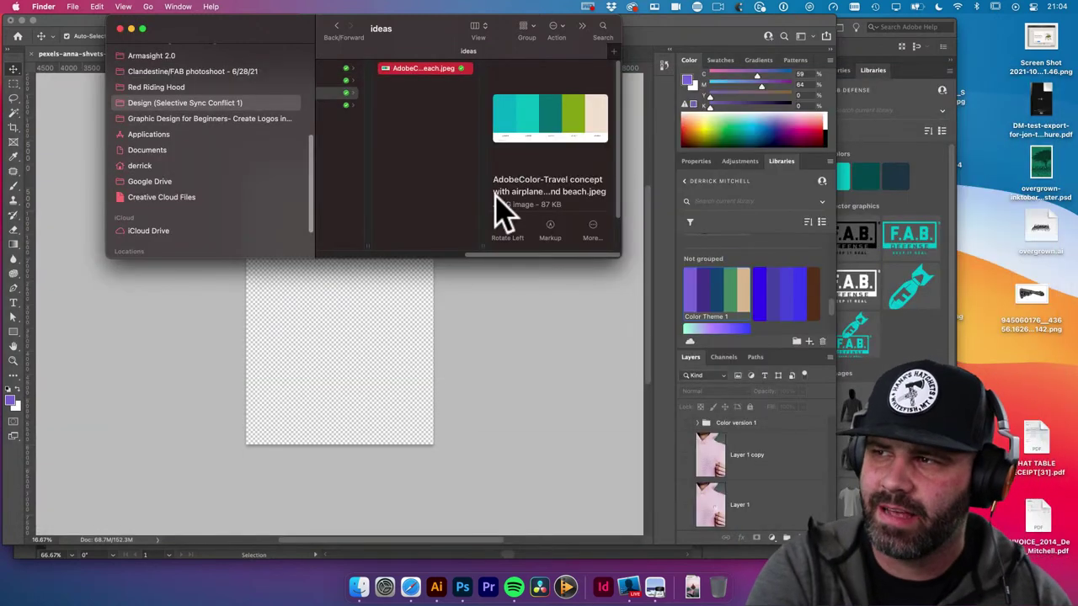
# Switch to Safari and add the palette of the beach with the airplane shadow to the FAB Defense library
pyautogui.click(244, 347)
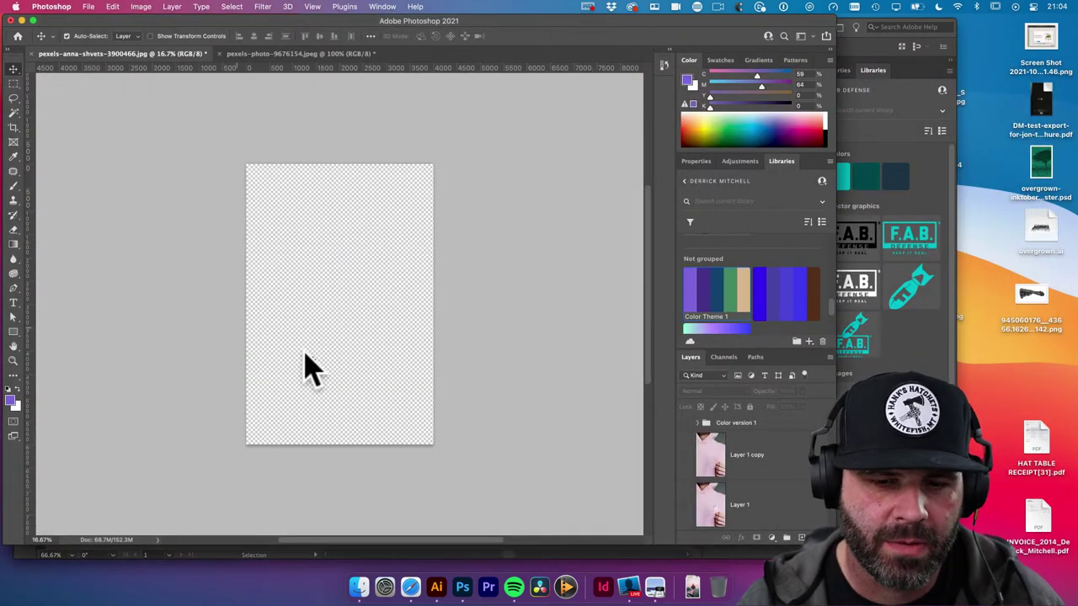
pyautogui.click(421, 592)
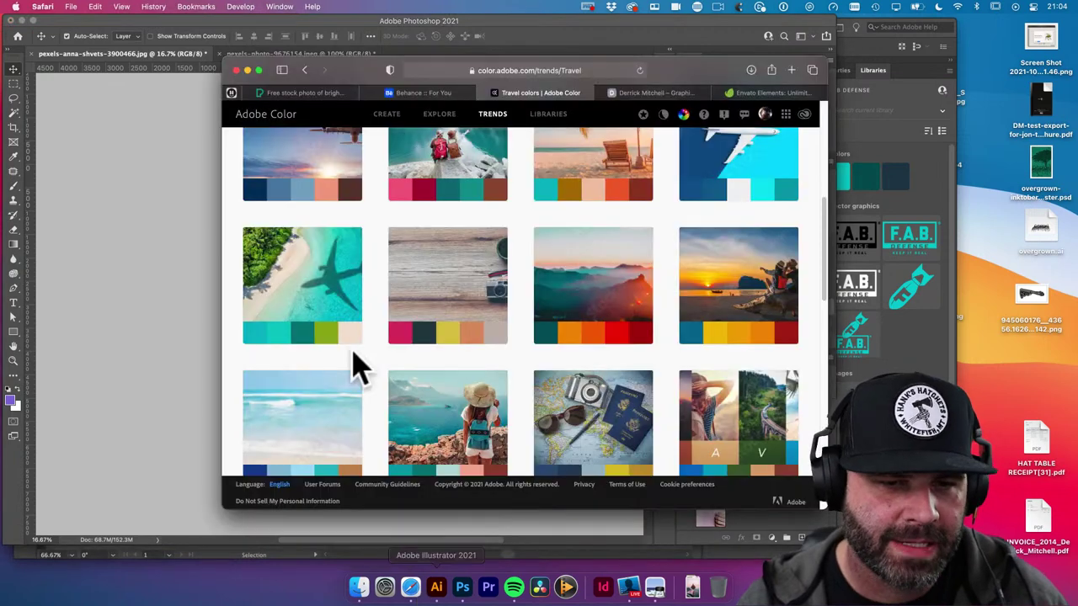
pyautogui.moveTo(337, 306)
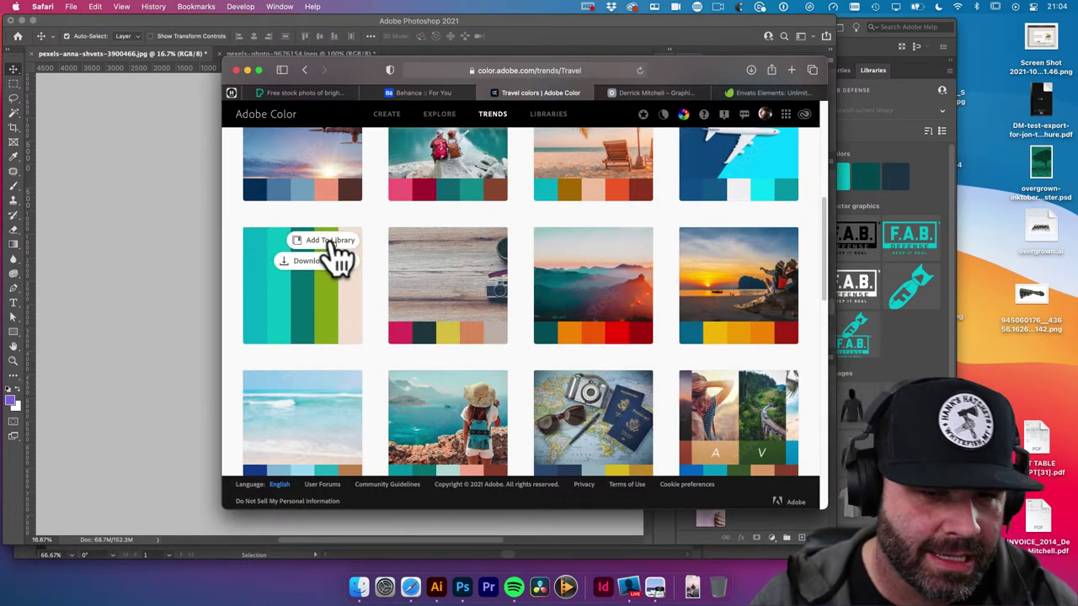
pyautogui.click(333, 242)
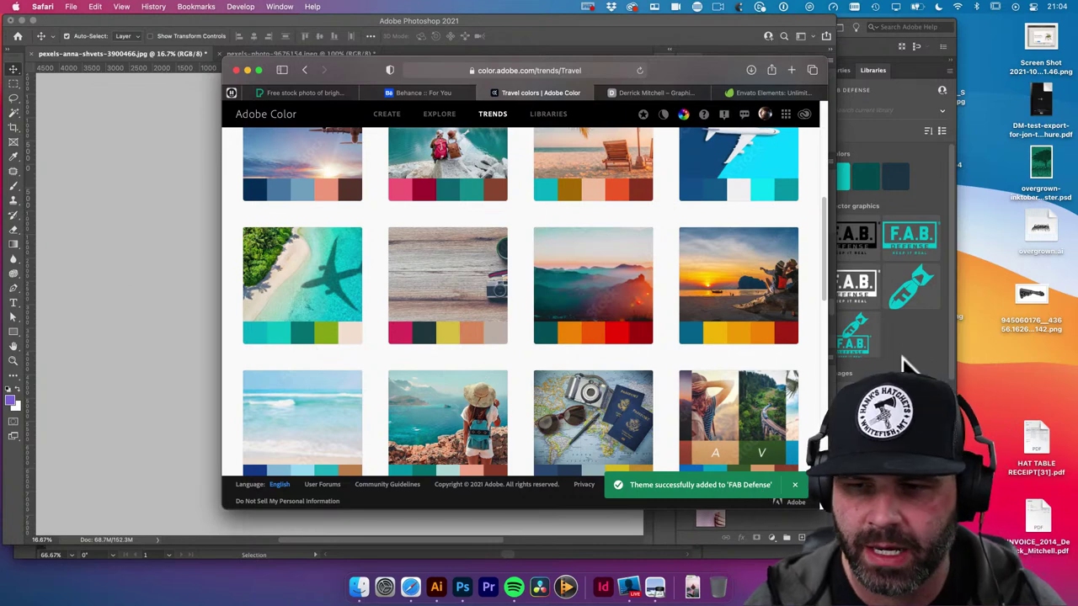
# Switch to Illustrator and move the Travel concept airplane shadow theme from the FAB Defense library to the designer's personal-name library
pyautogui.press('super+Tab')
pyautogui.scroll(-5, 910, 356)
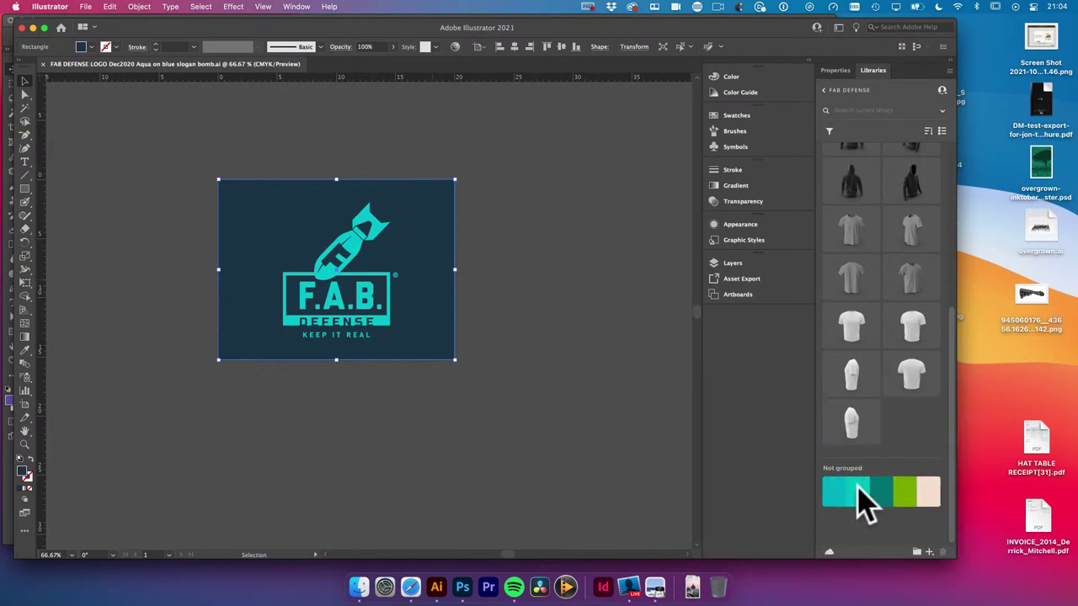
pyautogui.rightClick(855, 469)
pyautogui.click(859, 479)
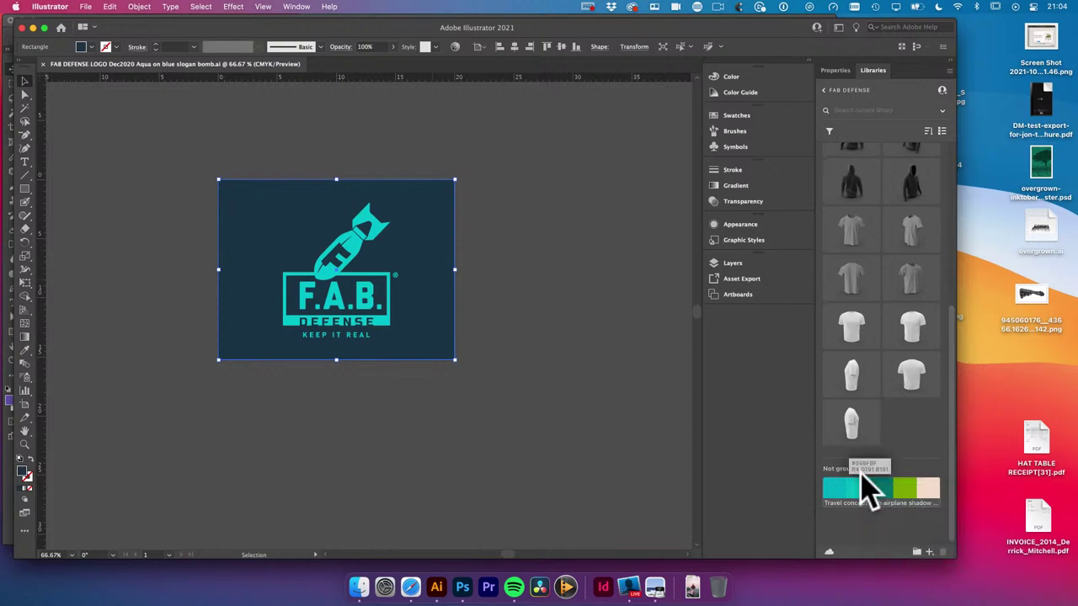
pyautogui.rightClick(852, 475)
pyautogui.scroll(-2, 898, 526)
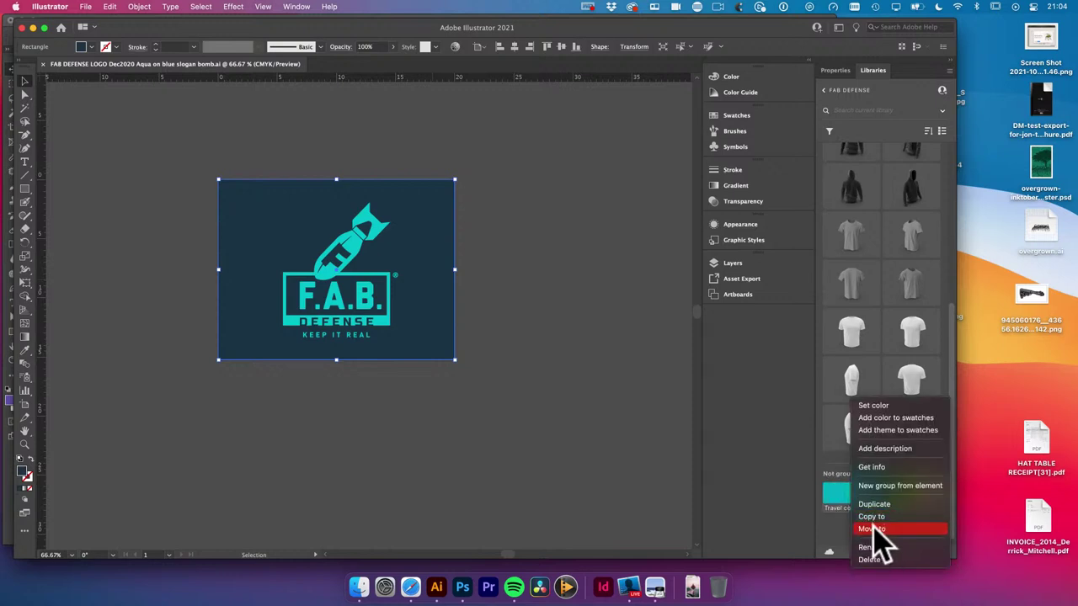
pyautogui.click(885, 529)
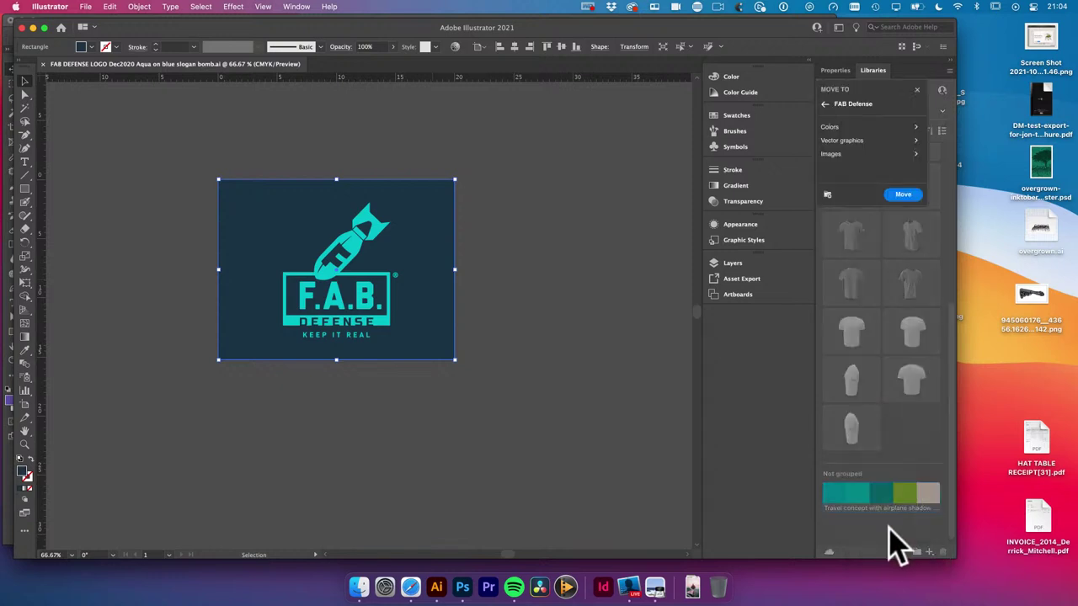
pyautogui.click(826, 105)
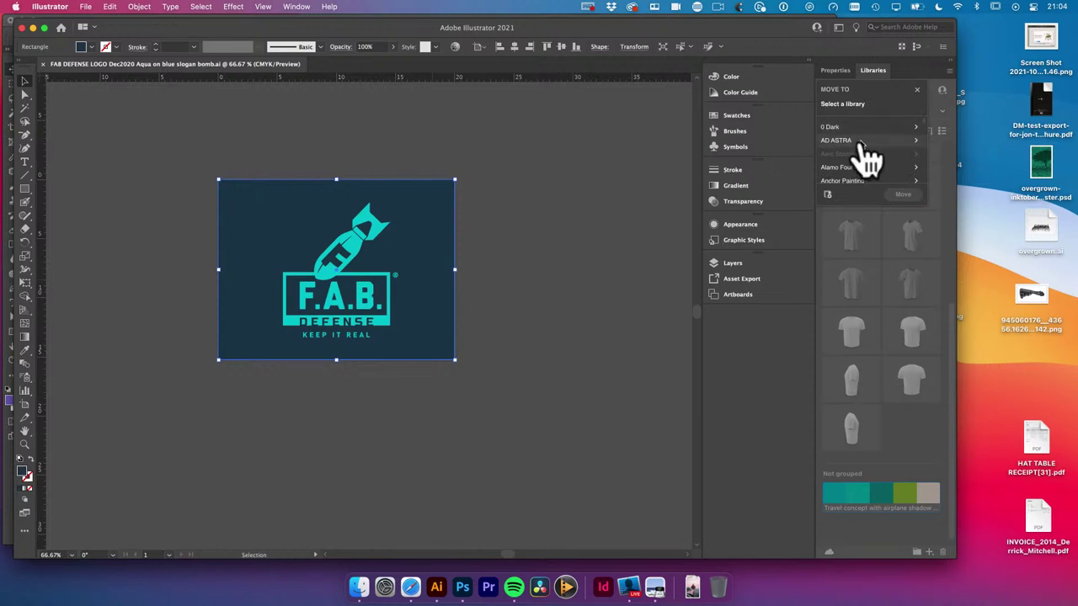
pyautogui.scroll(-5, 868, 156)
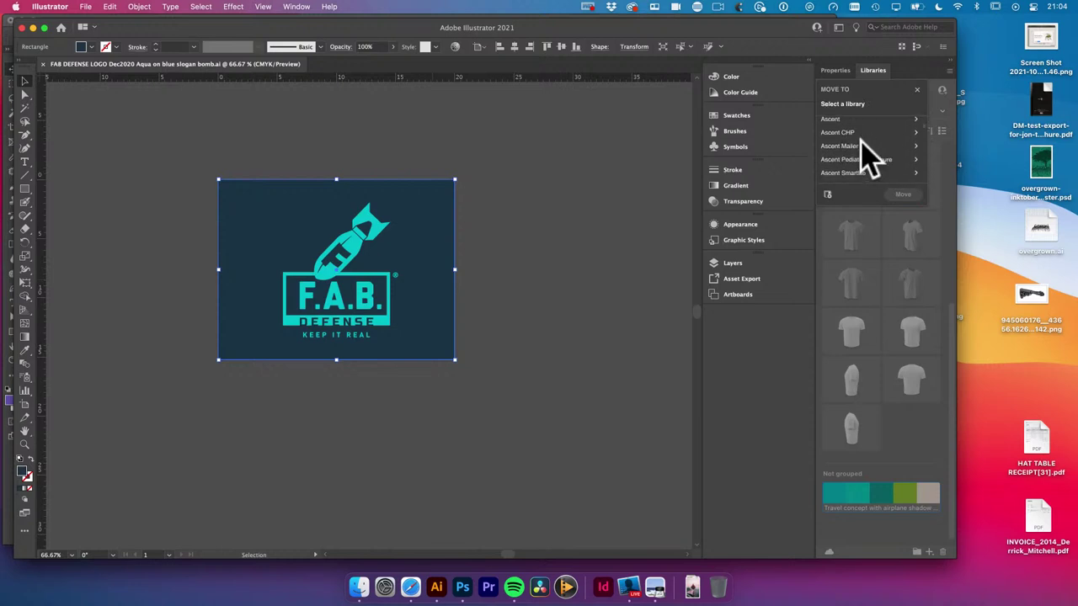
pyautogui.scroll(-5, 867, 156)
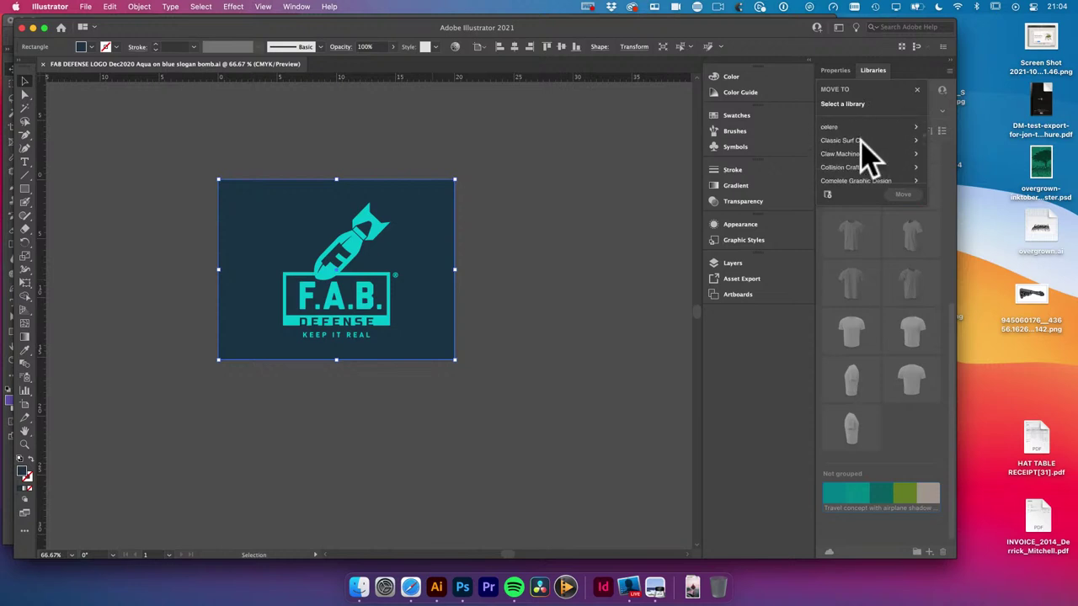
pyautogui.click(859, 146)
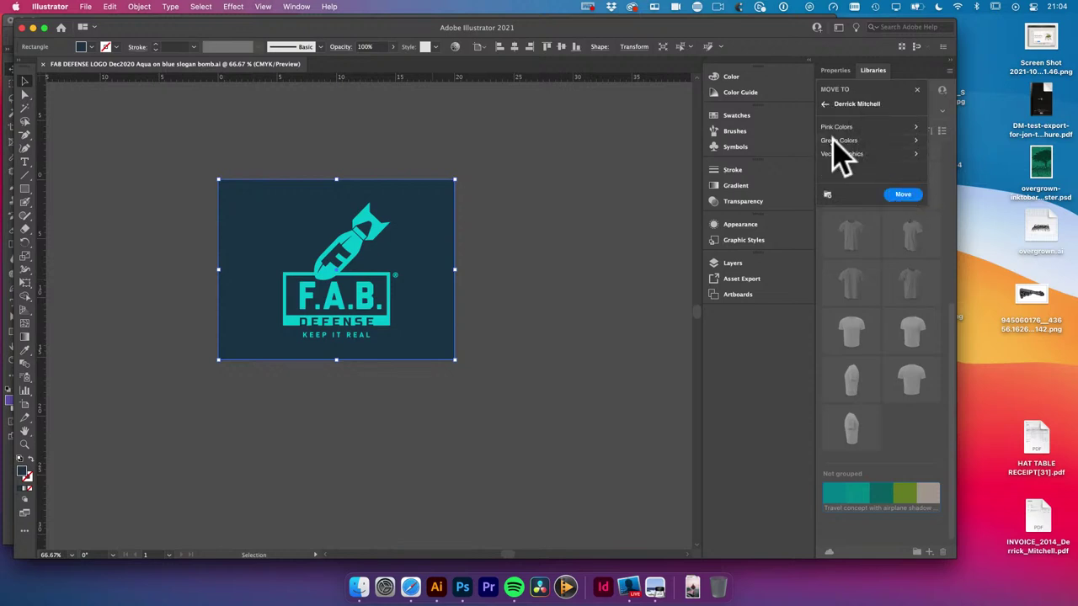
pyautogui.click(903, 195)
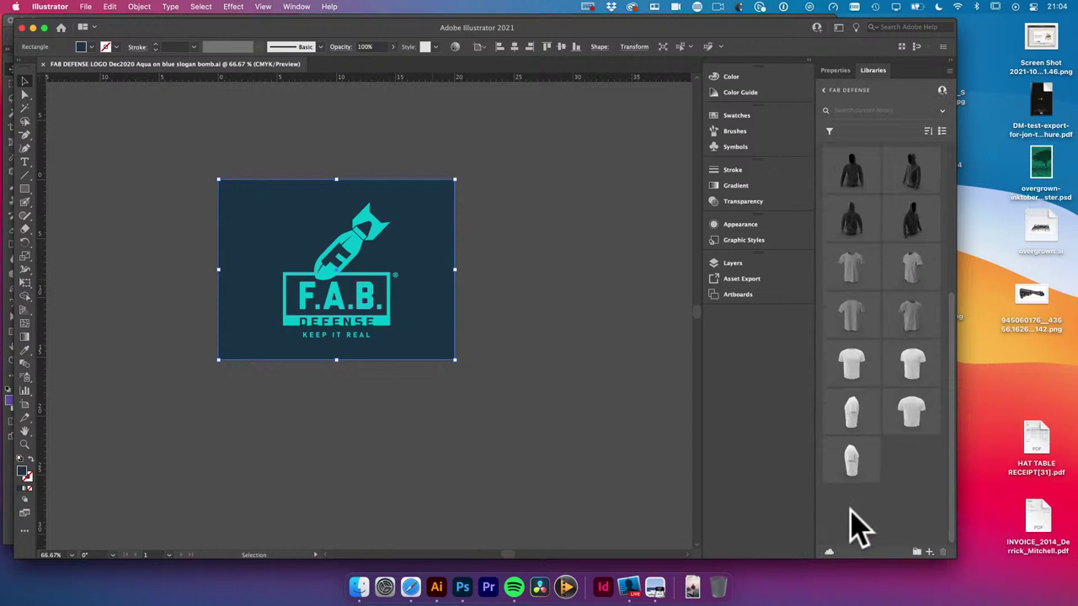
# Open the designer's personal-name library, locate the Travel concept theme among its ungrouped items and deselect the artwork
pyautogui.click(826, 89)
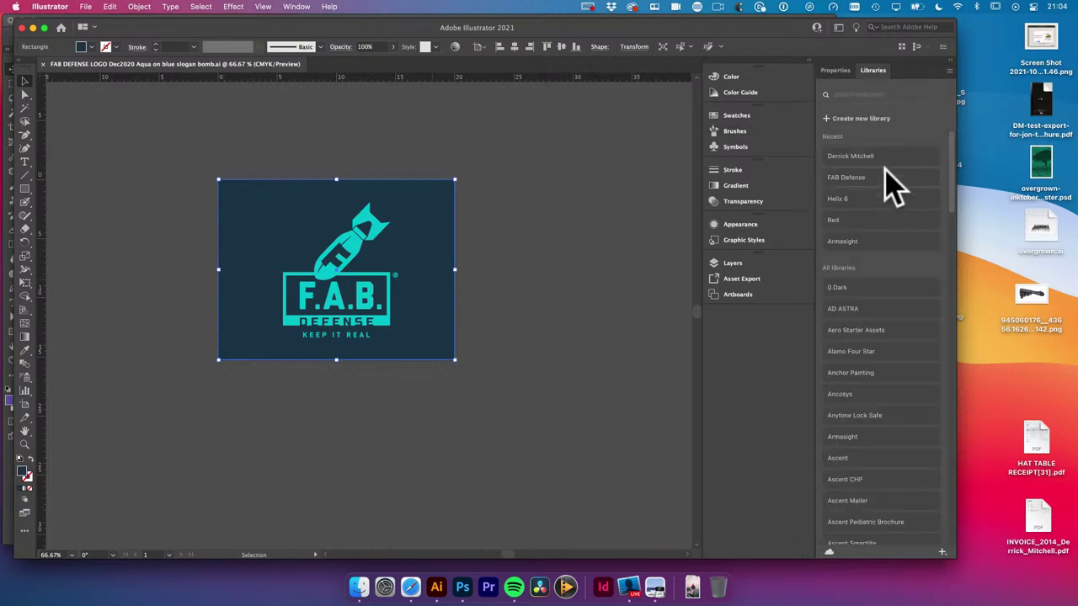
pyautogui.click(846, 153)
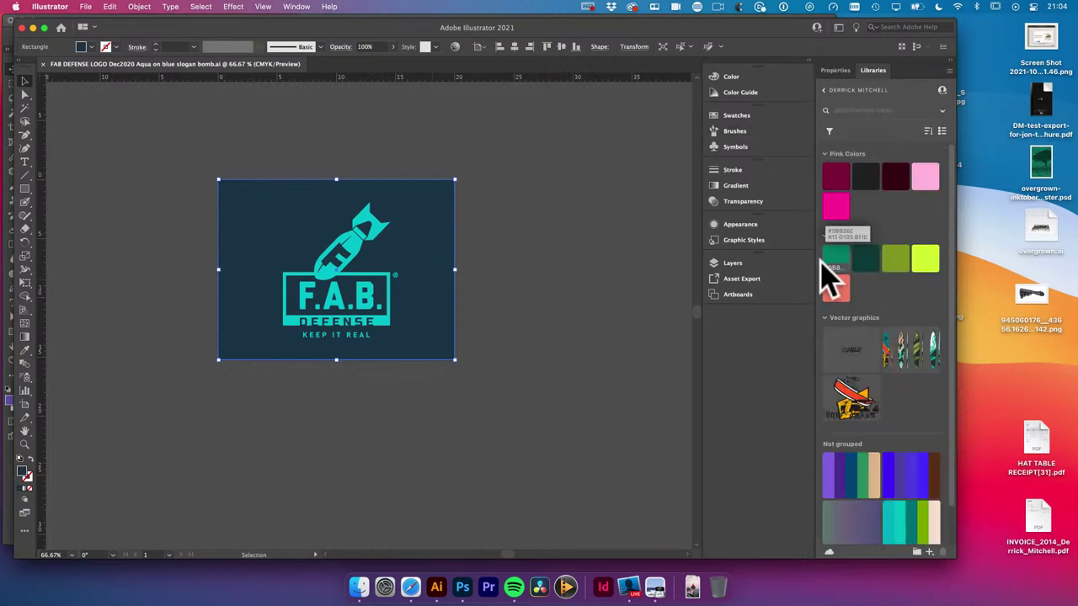
pyautogui.scroll(-2, 855, 282)
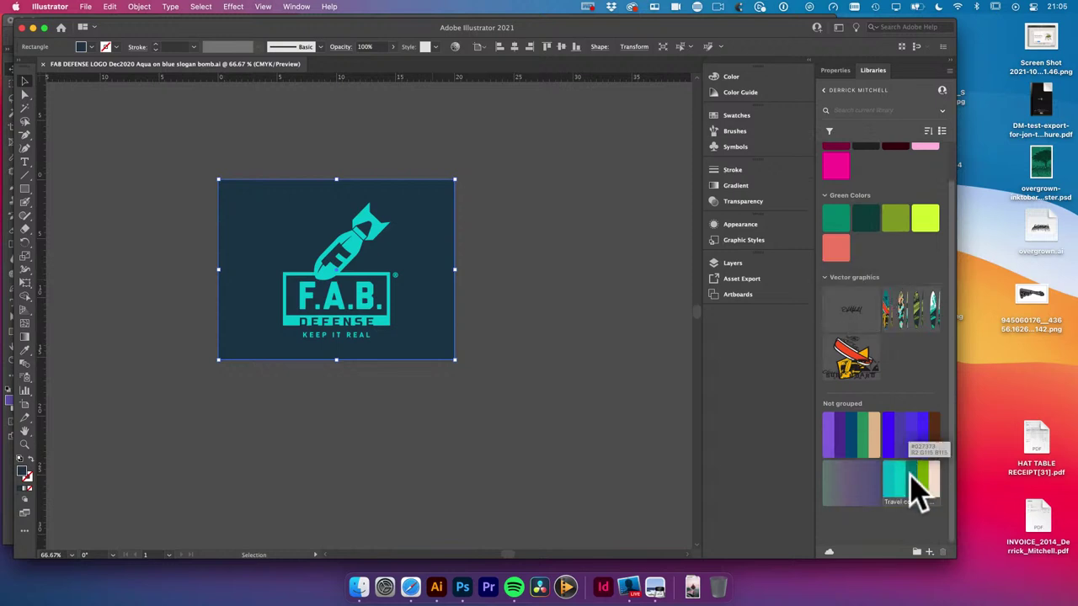
pyautogui.click(558, 411)
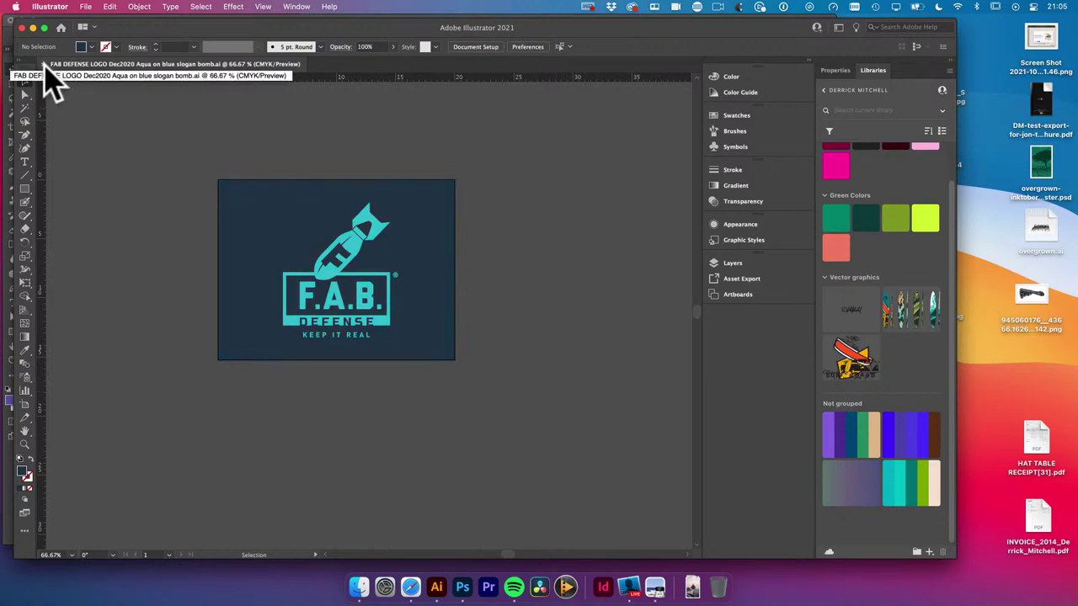
# Switch to Photoshop and look for the Travel concept theme in the same library there
pyautogui.click(7, 38)
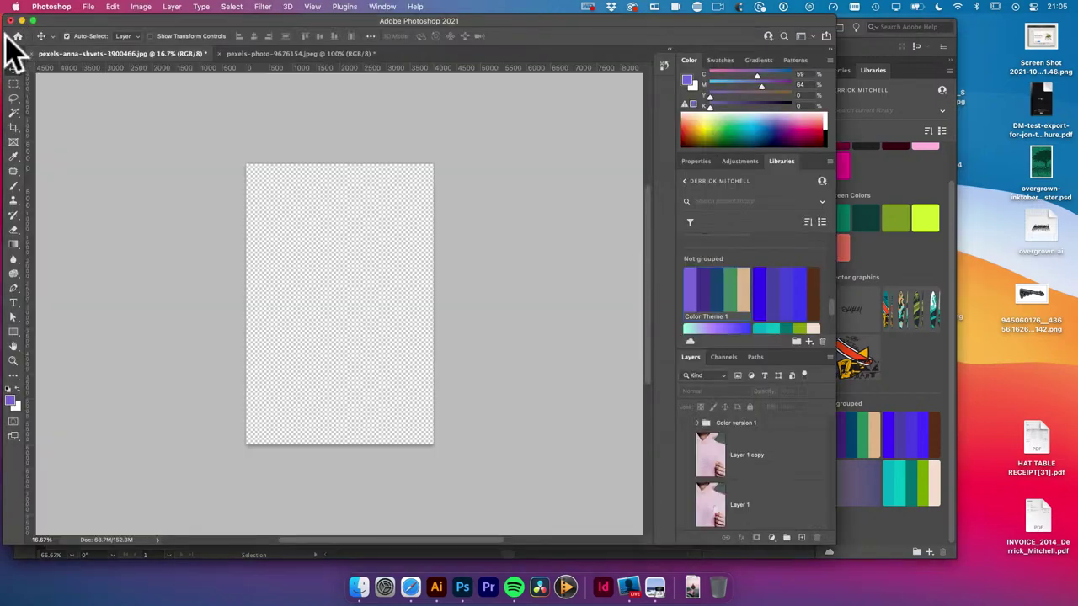
pyautogui.doubleClick(370, 22)
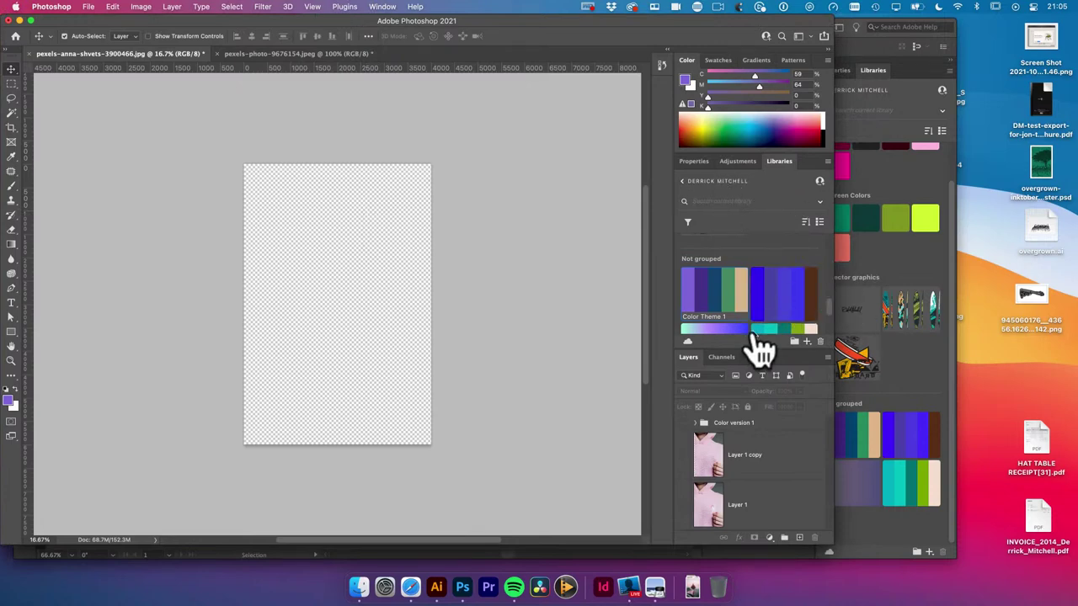
pyautogui.scroll(-2, 766, 337)
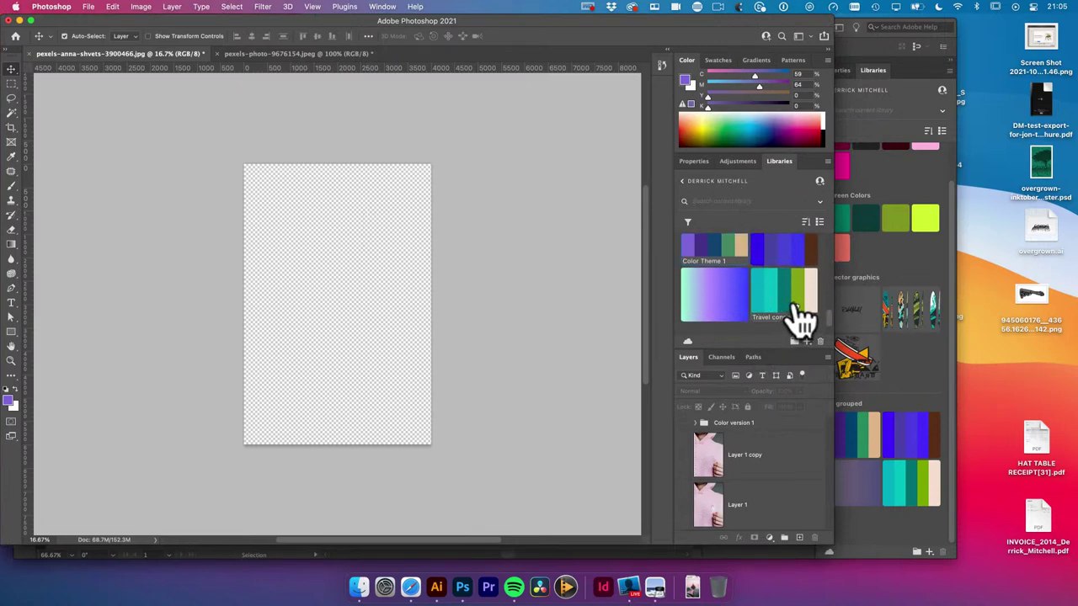
# Switch back to Illustrator, check that Libraries is enabled among its panels and close the FAB DEFENSE LOGO document
pyautogui.click(438, 591)
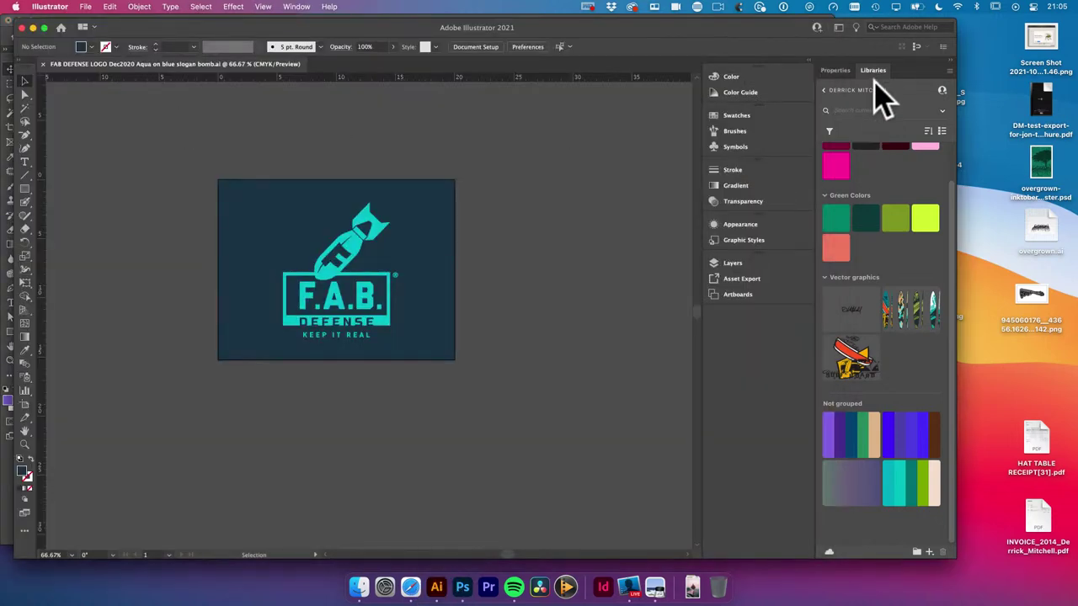
pyautogui.click(295, 8)
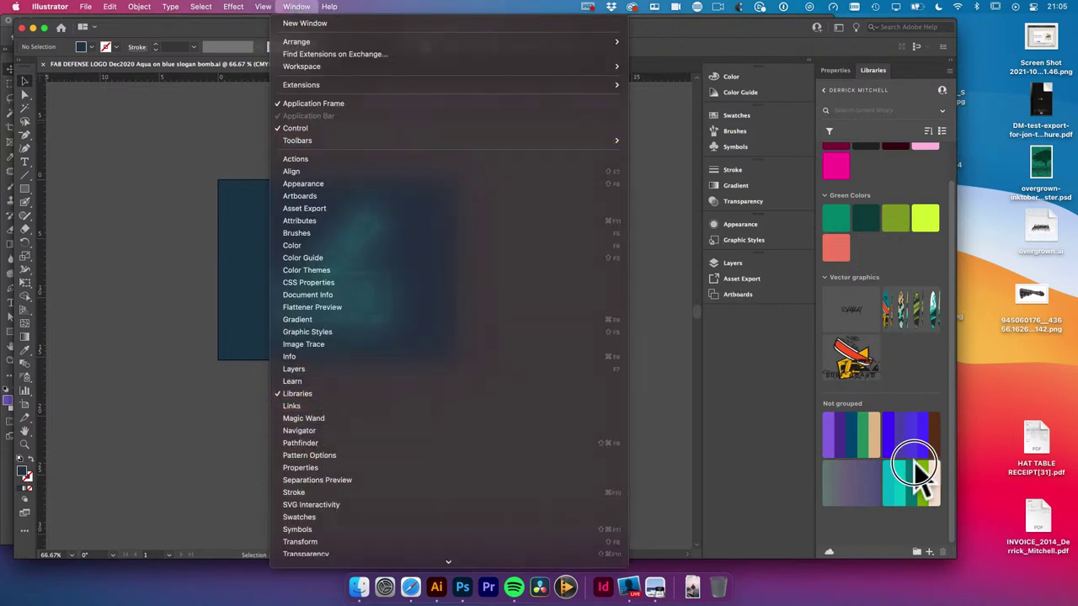
pyautogui.click(923, 489)
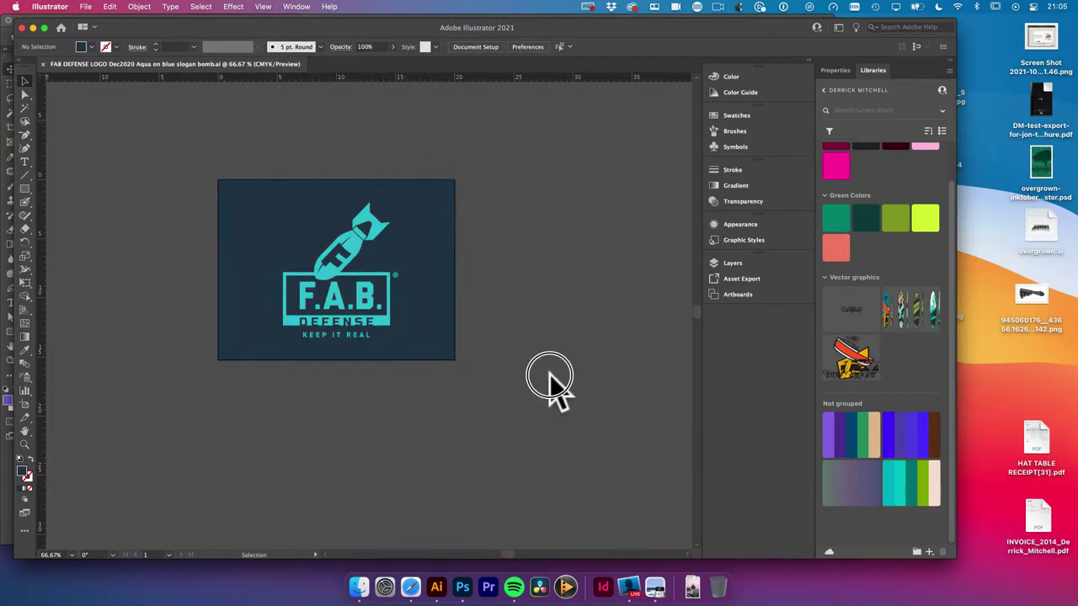
pyautogui.hscroll(-1, 531, 386)
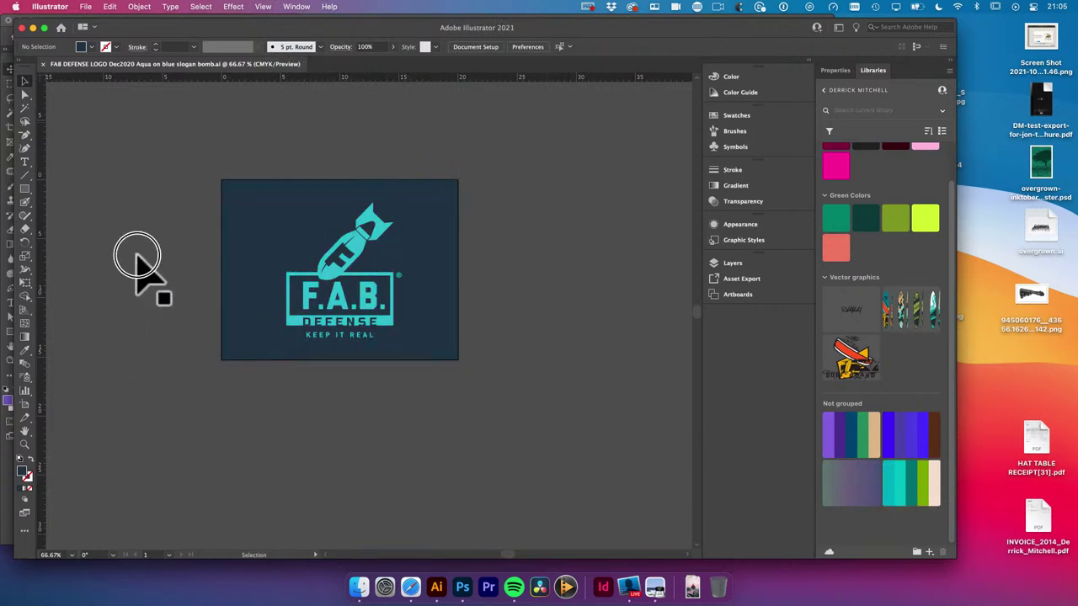
pyautogui.hscroll(-1, 140, 264)
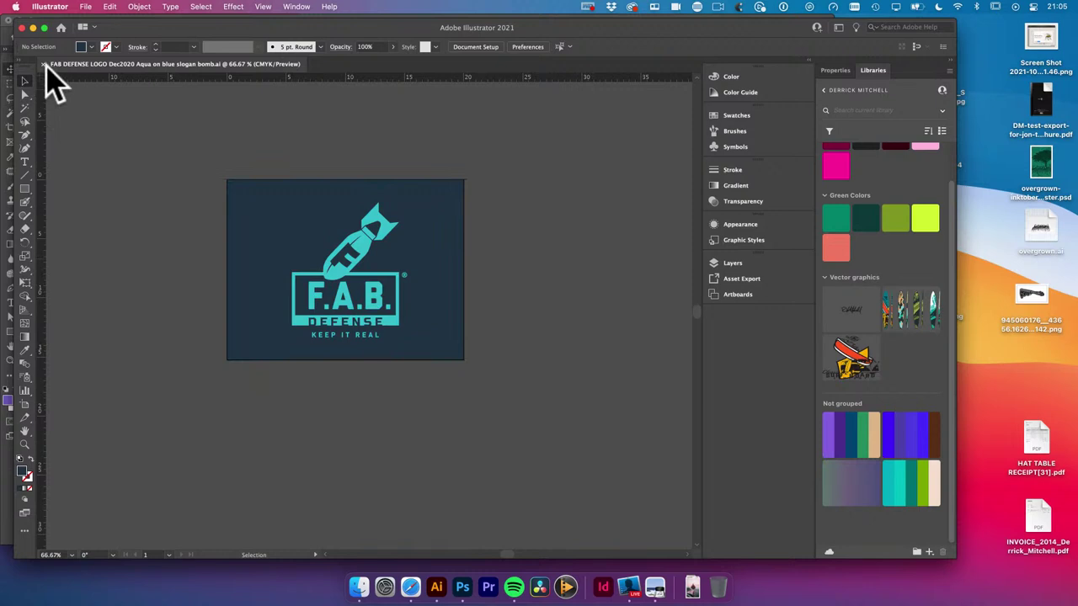
pyautogui.click(42, 64)
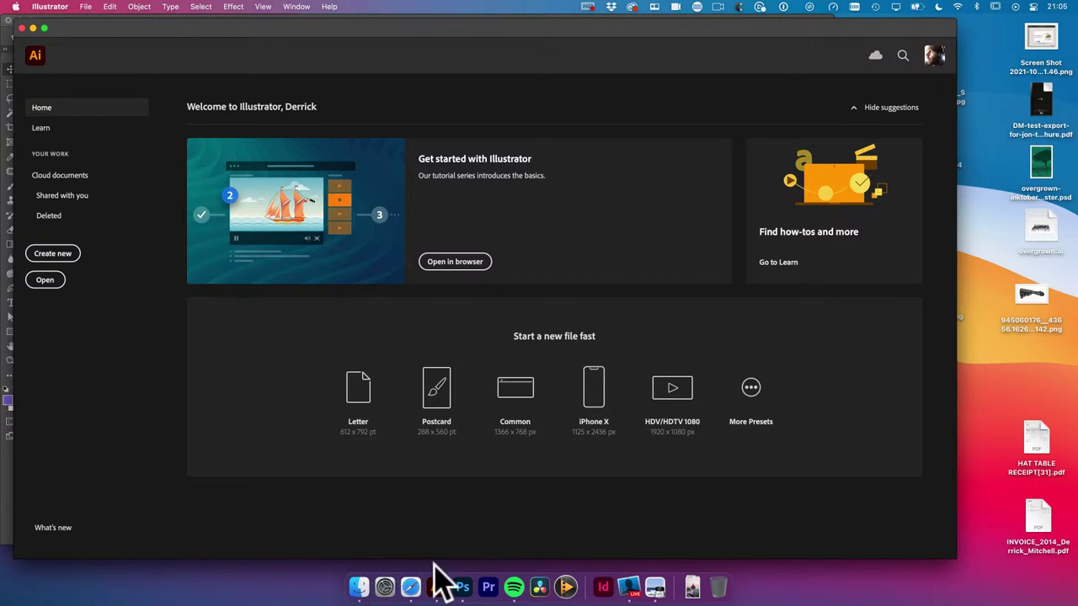
# Switch to Safari and browse further through the Travel color trends on Adobe Color
pyautogui.moveTo(410, 587); pyautogui.dragTo(408, 467)
pyautogui.moveTo(319, 324)
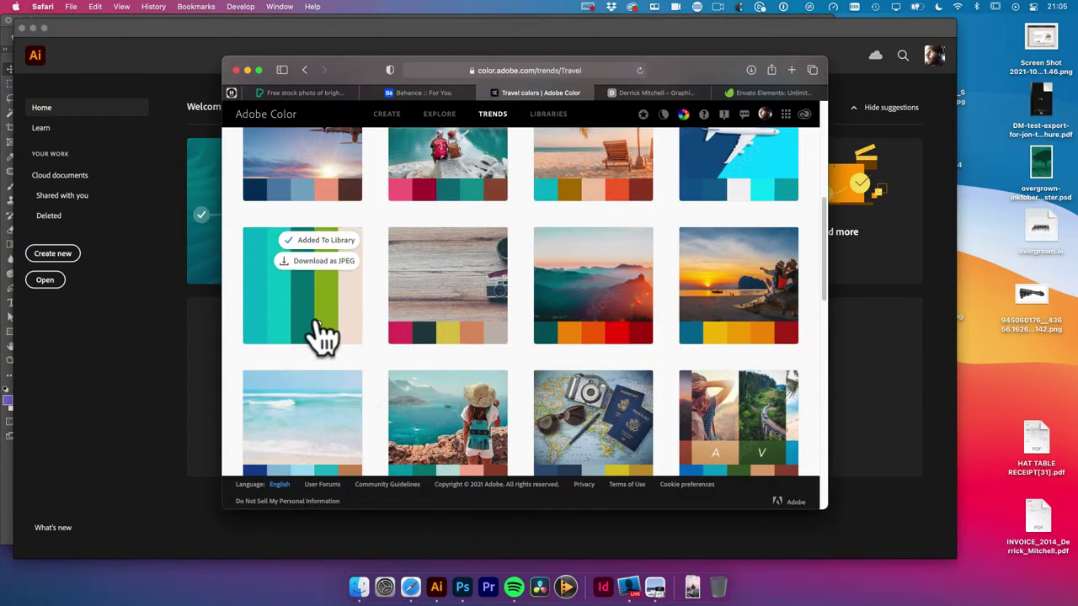
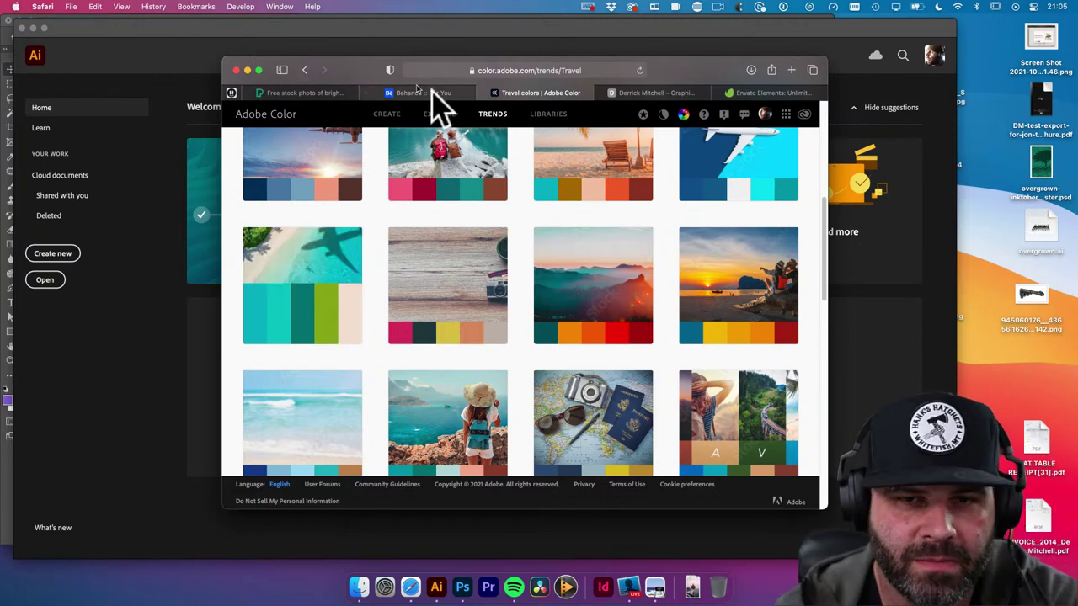
pyautogui.scroll(-10, 565, 289)
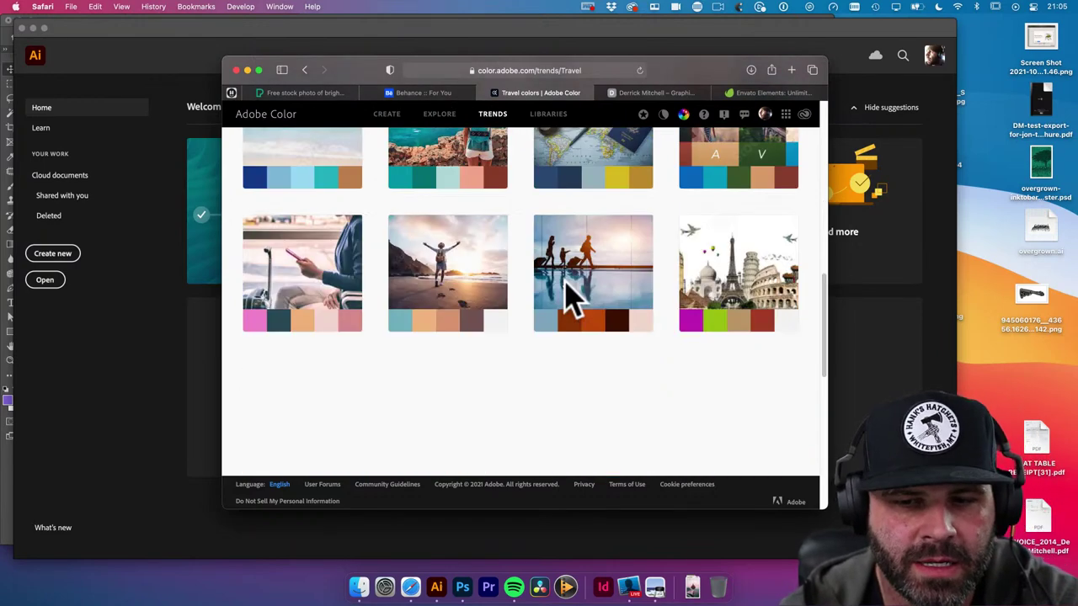
pyautogui.scroll(3, 570, 300)
pyautogui.moveTo(547, 300)
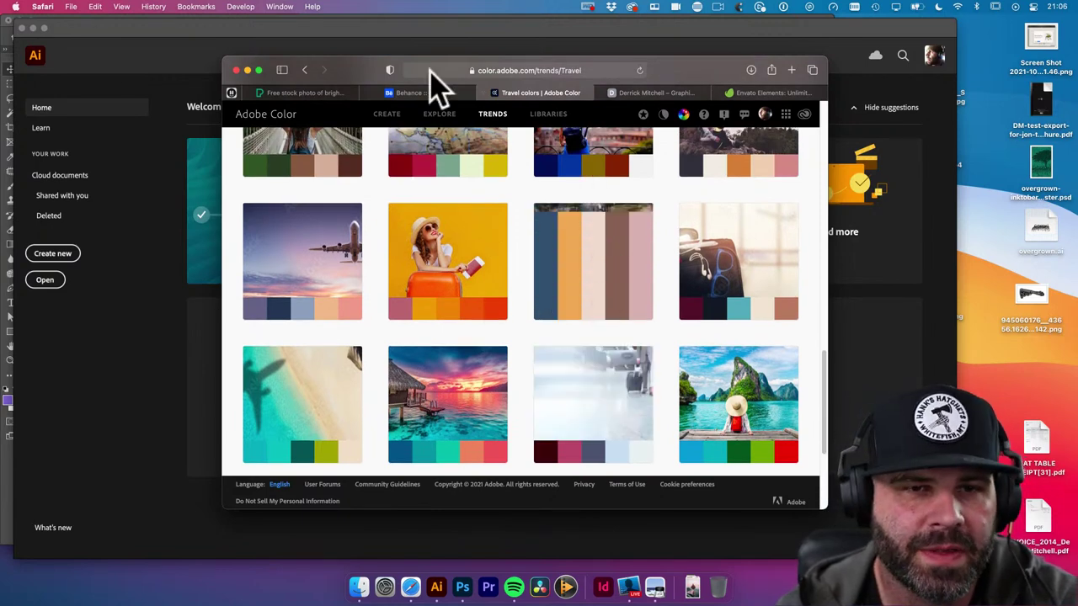
# Bring up the Behance page, enlarge the browser window and reposition it on the screen
pyautogui.moveTo(359, 61); pyautogui.dragTo(345, 61)
pyautogui.click(394, 95)
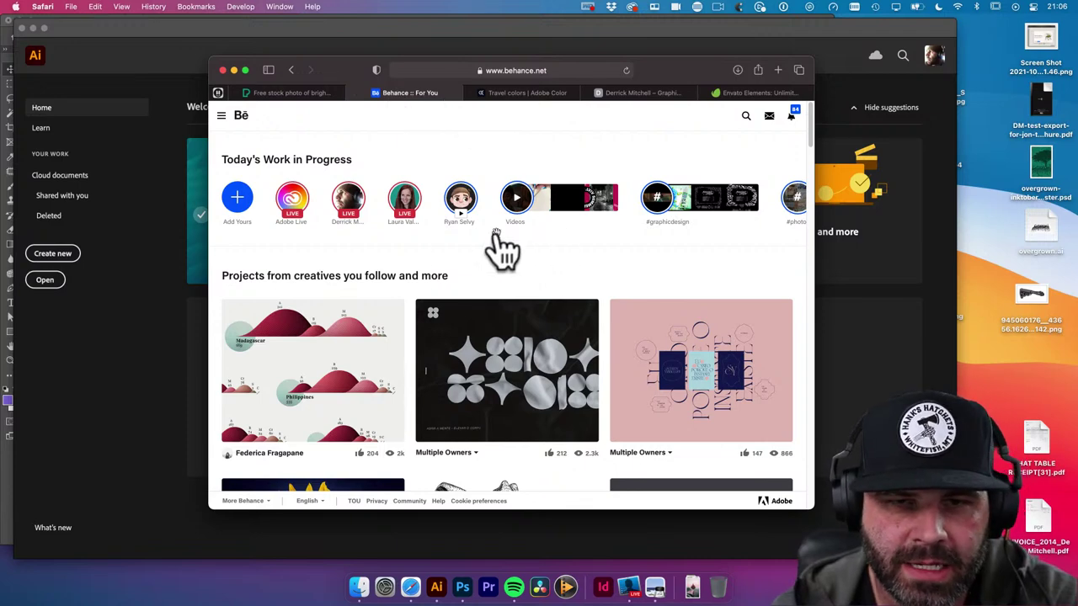
pyautogui.moveTo(812, 511); pyautogui.dragTo(991, 535)
pyautogui.moveTo(843, 77); pyautogui.dragTo(727, 46)
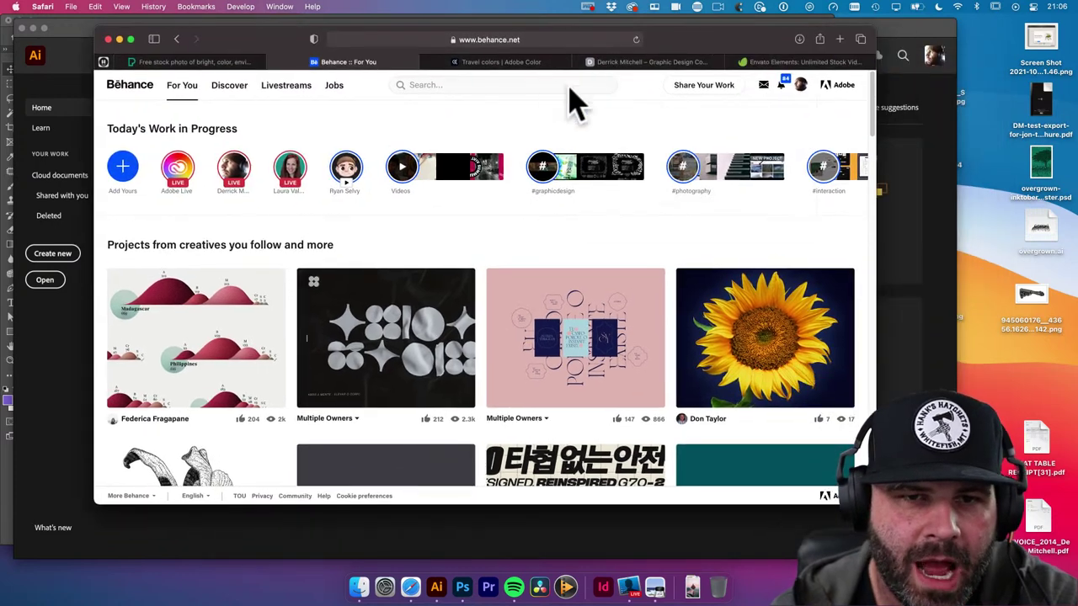
# Search Behance for web design and browse the resulting projects
pyautogui.click(539, 85)
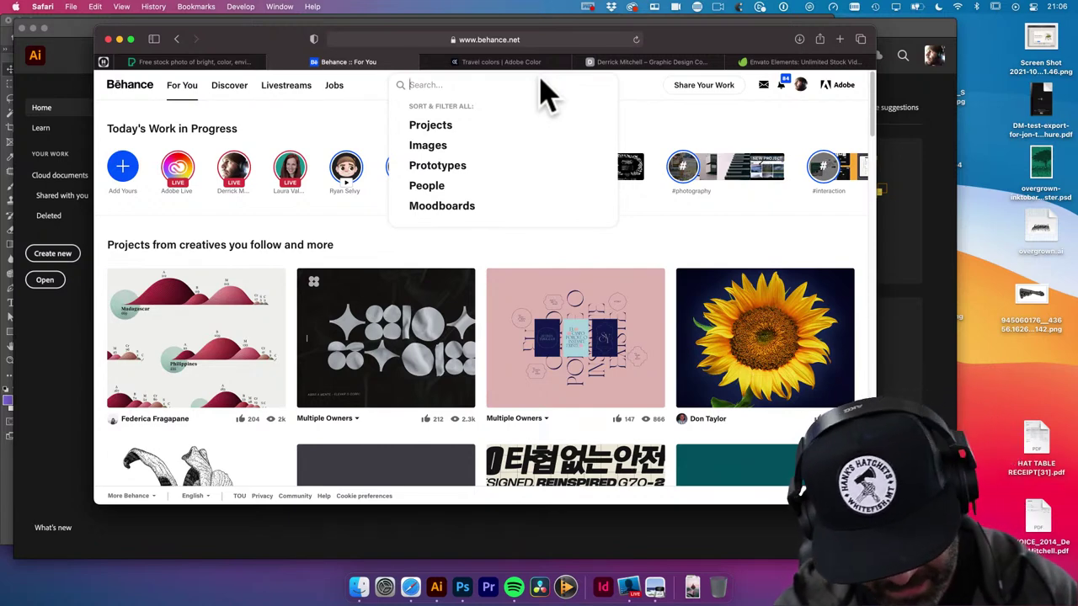
pyautogui.press('Return')
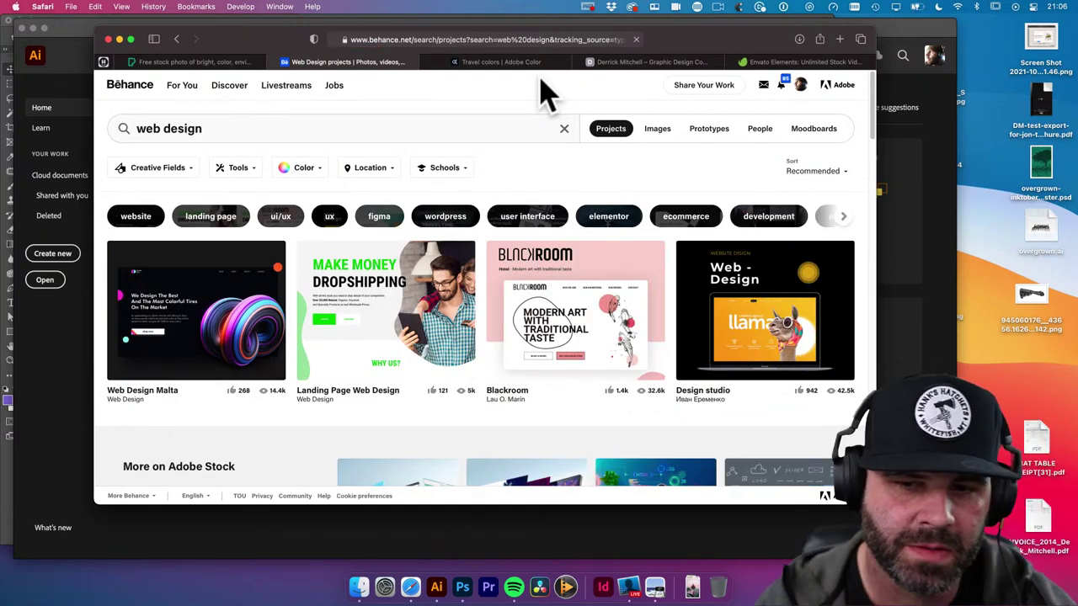
pyautogui.scroll(-5, 497, 207)
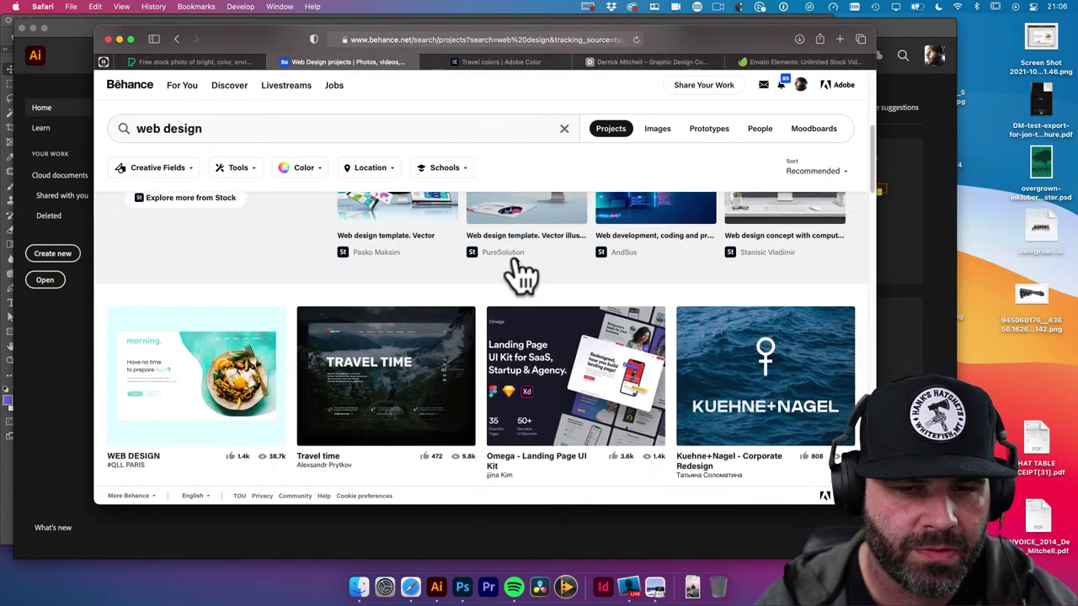
pyautogui.scroll(-3, 522, 274)
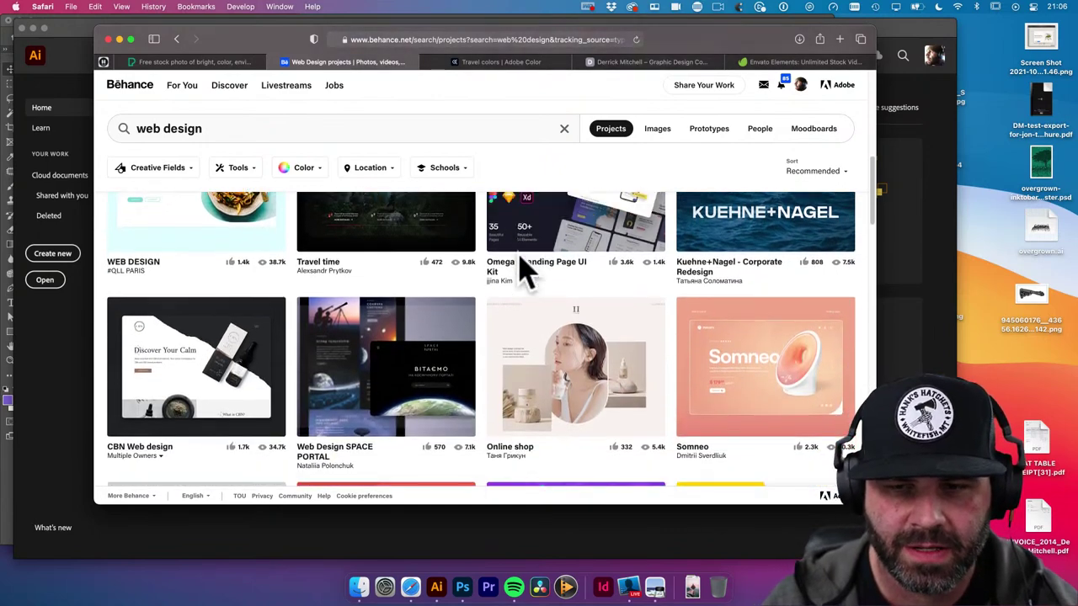
pyautogui.scroll(2, 522, 271)
pyautogui.scroll(-6, 522, 268)
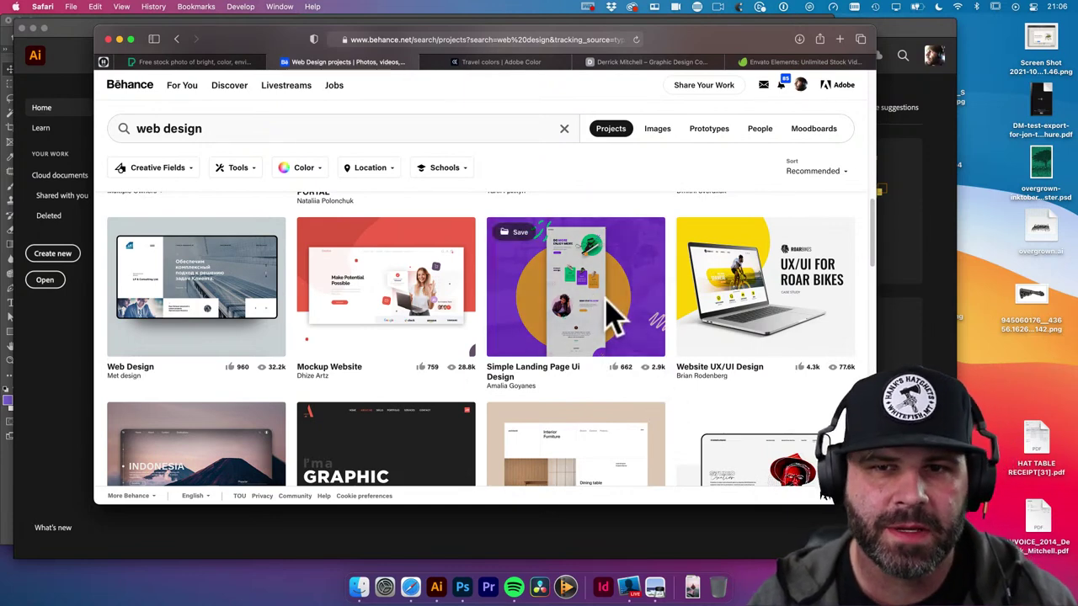
# Detach the Behance web design results into a separate browser window and reposition it
pyautogui.moveTo(352, 61); pyautogui.dragTo(502, 126)
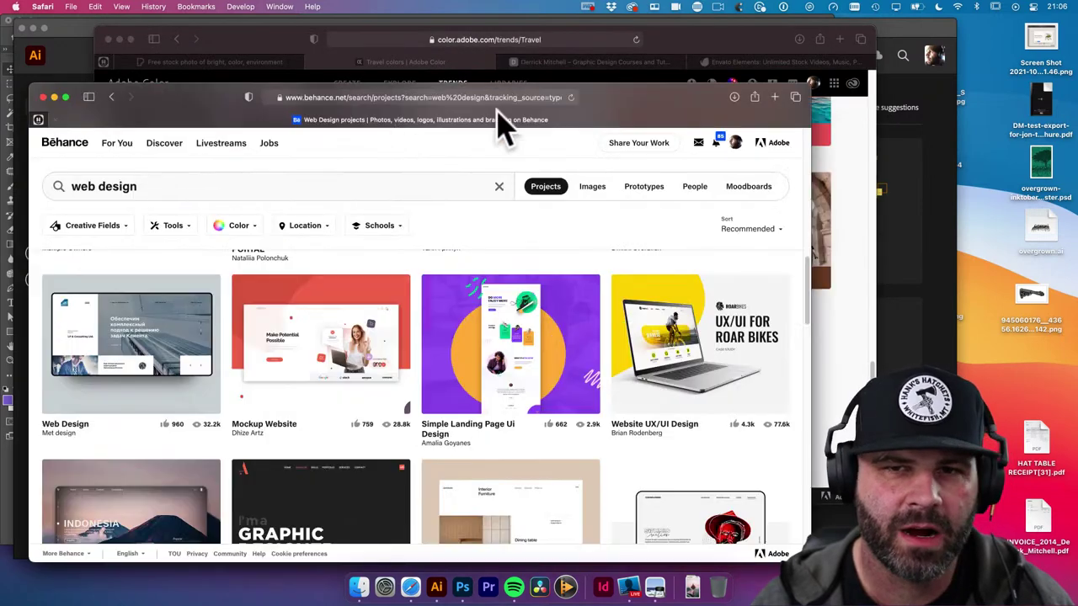
pyautogui.moveTo(650, 105); pyautogui.dragTo(662, 48)
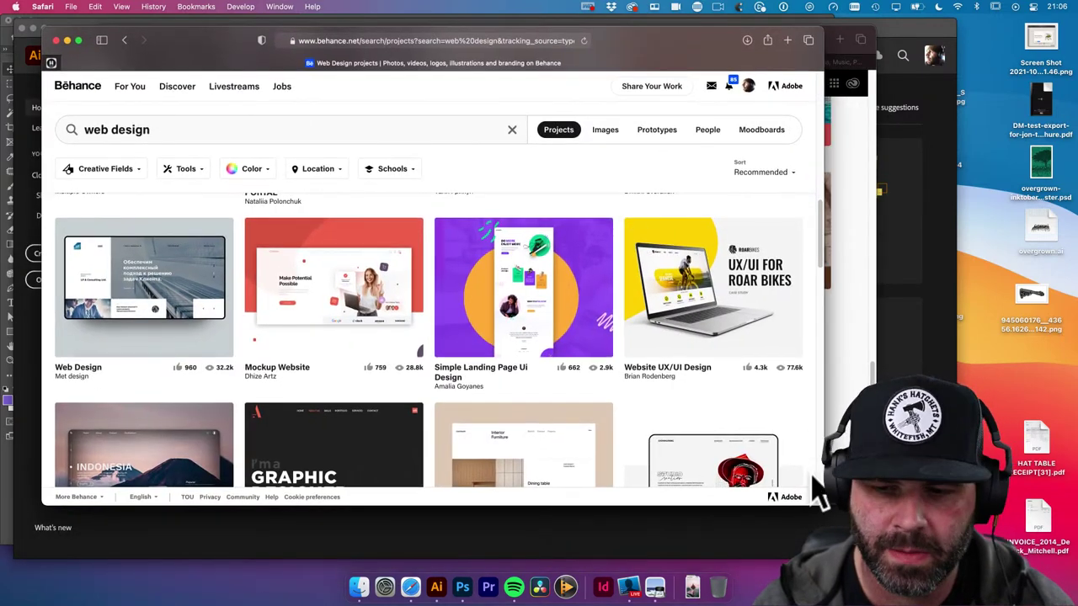
# Enlarge the browser window, open the Simple Landing Page Ui Design project in a new tab, and return to the web design results
pyautogui.moveTo(824, 505); pyautogui.dragTo(883, 537)
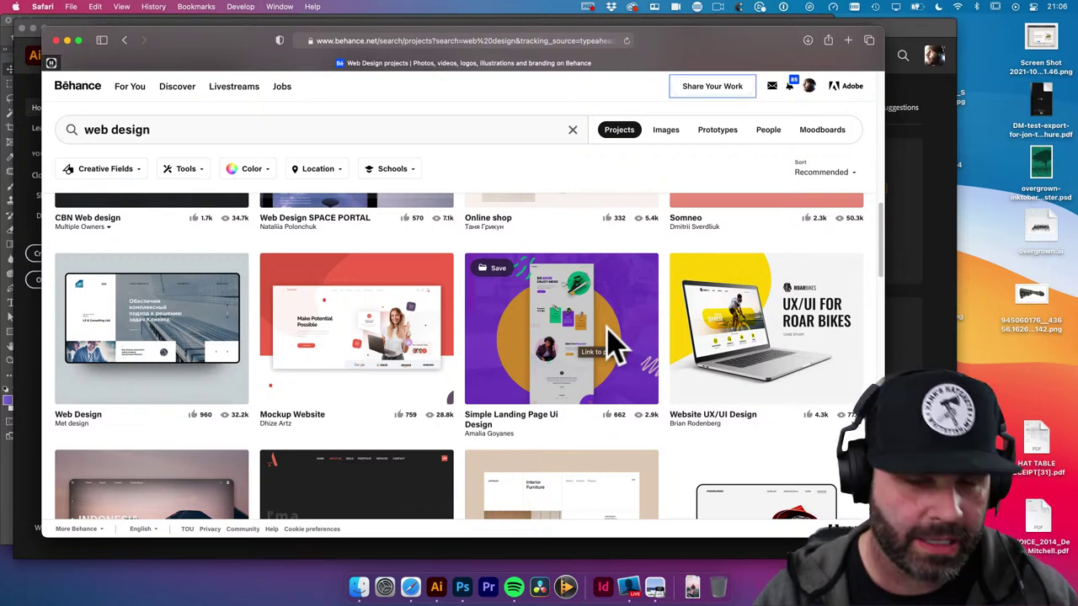
pyautogui.keyDown('super'); pyautogui.click(576, 310); pyautogui.keyUp('super')
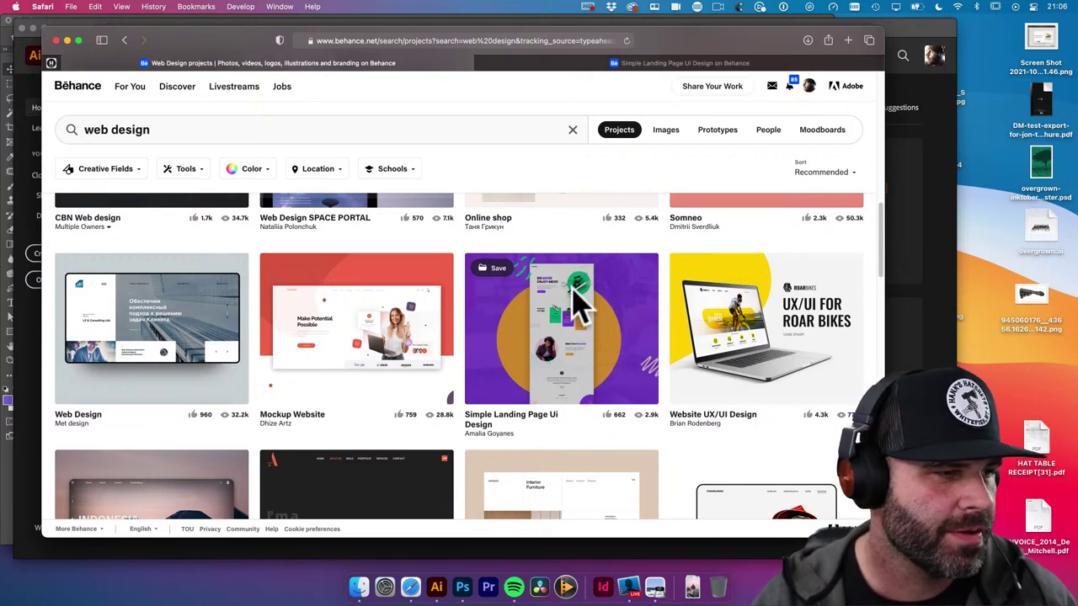
pyautogui.click(605, 63)
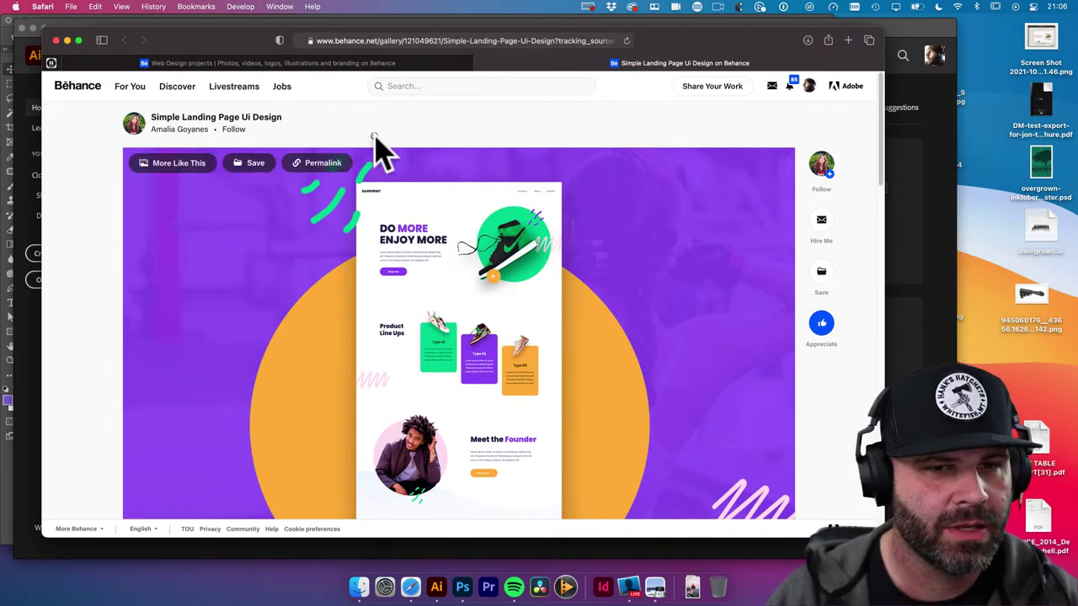
pyautogui.click(327, 65)
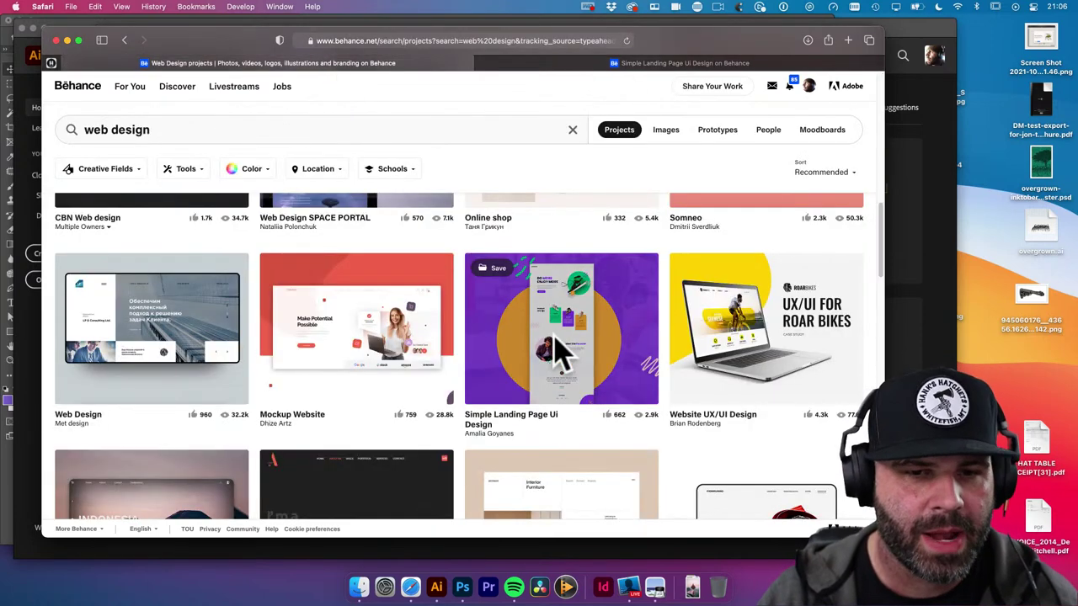
# Open the Travel Web Design and DietBowl Website Design projects from the results in background tabs
pyautogui.scroll(-5, 555, 350)
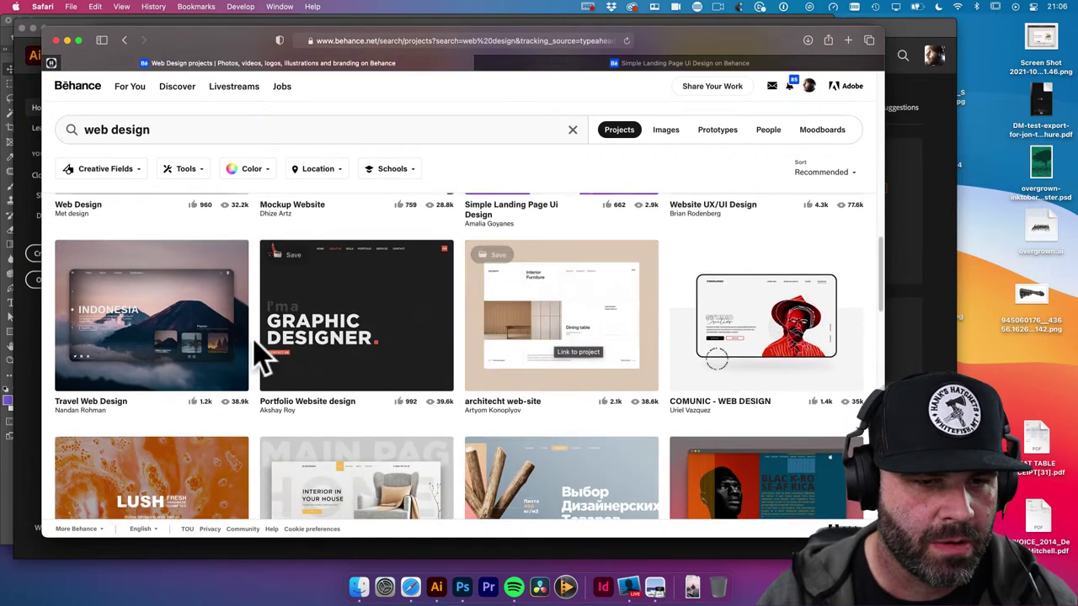
pyautogui.keyDown('super'); pyautogui.click(181, 329); pyautogui.keyUp('super')
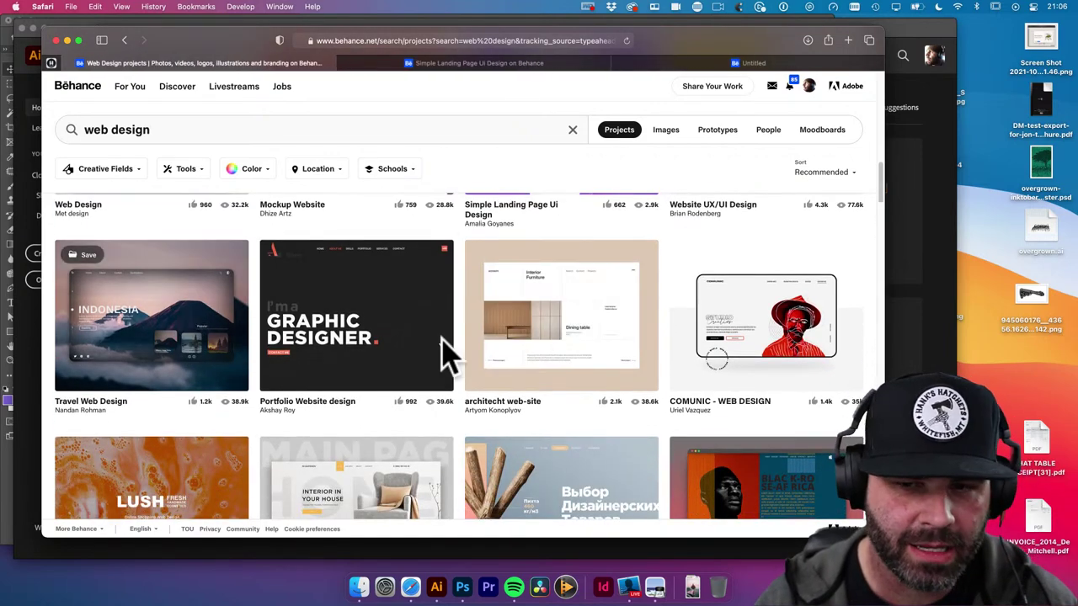
pyautogui.scroll(-3, 690, 379)
pyautogui.scroll(-14, 691, 378)
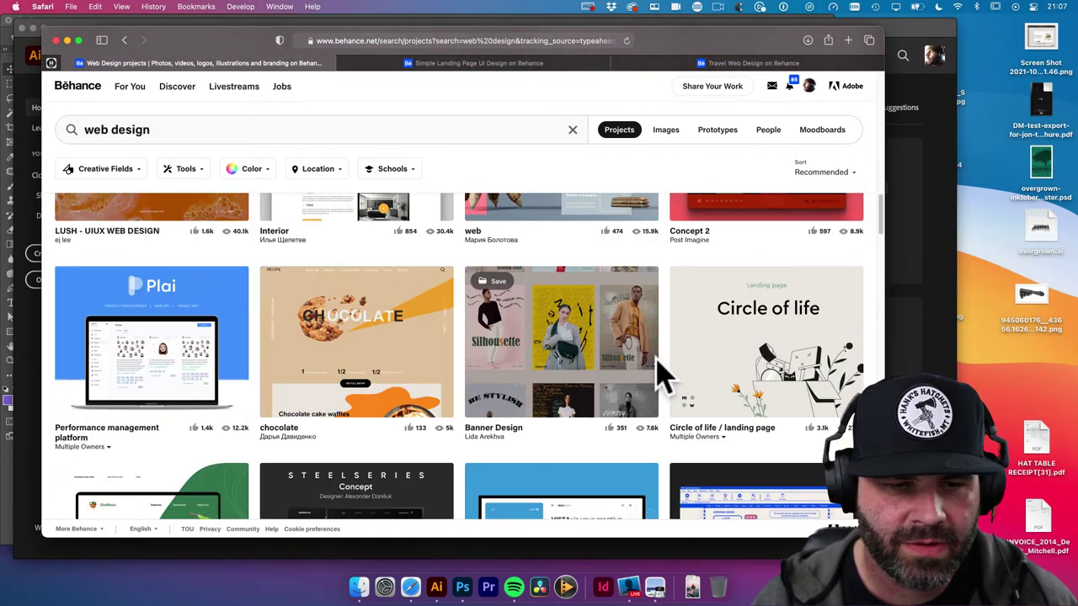
pyautogui.scroll(-3, 662, 373)
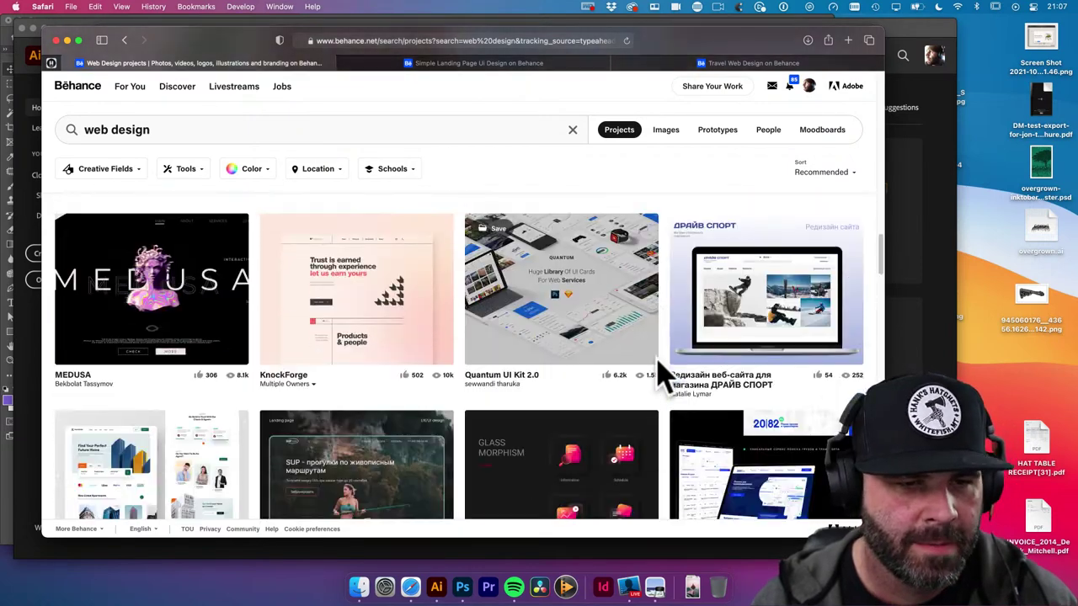
pyautogui.scroll(4, 662, 373)
pyautogui.keyDown('super'); pyautogui.click(145, 277); pyautogui.keyUp('super')
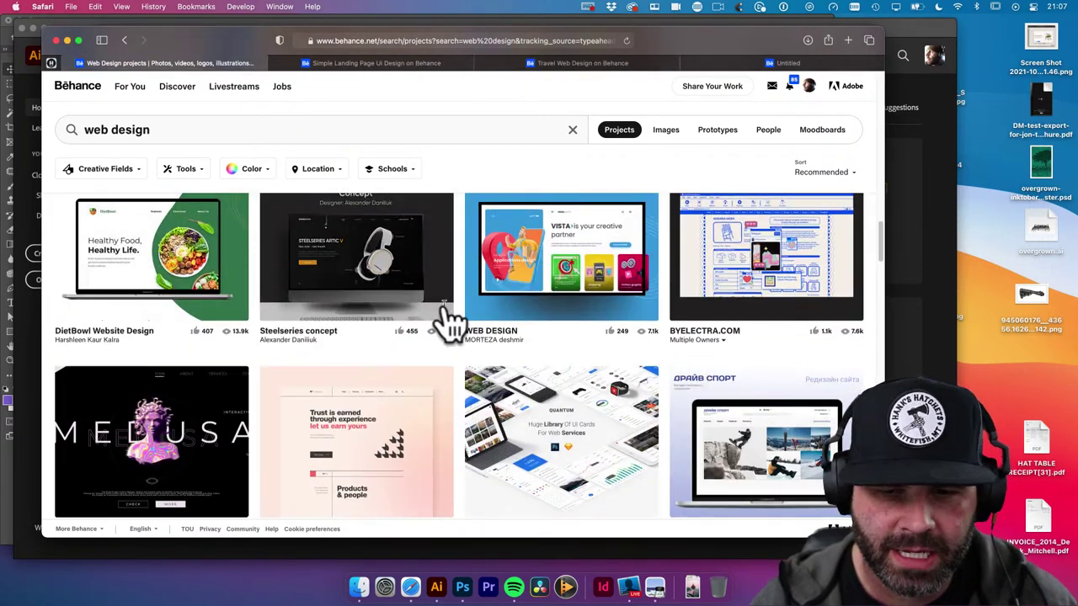
# Browse further through the web design results and open Nice Photo, Landing Page about Rammstein and Apartment for rent in background tabs
pyautogui.scroll(-10, 449, 322)
pyautogui.scroll(-13, 697, 376)
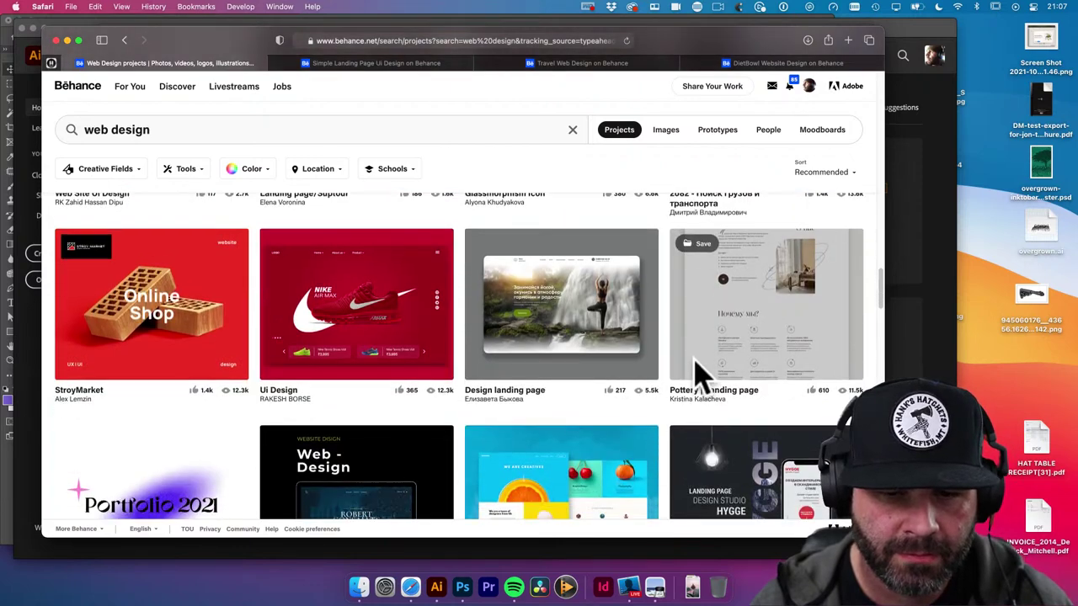
pyautogui.scroll(-16, 761, 383)
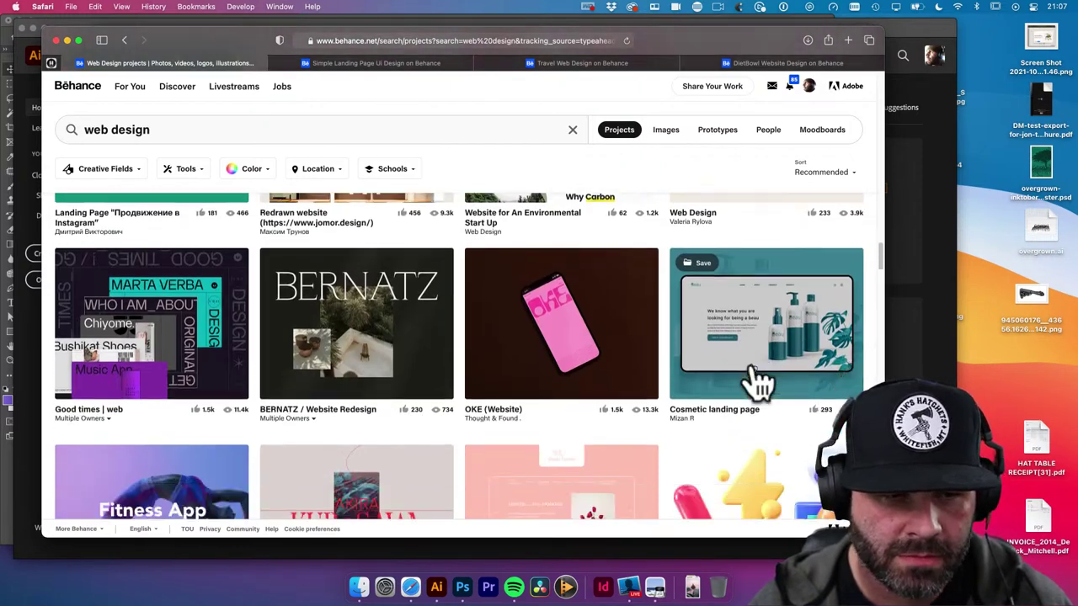
pyautogui.scroll(-17, 761, 383)
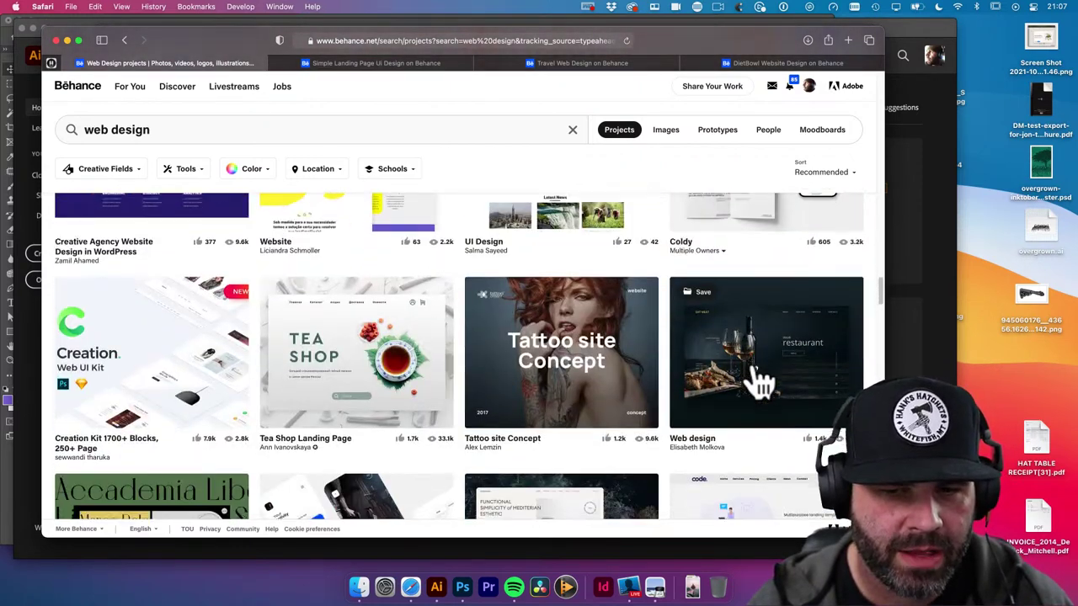
pyautogui.scroll(-10, 761, 383)
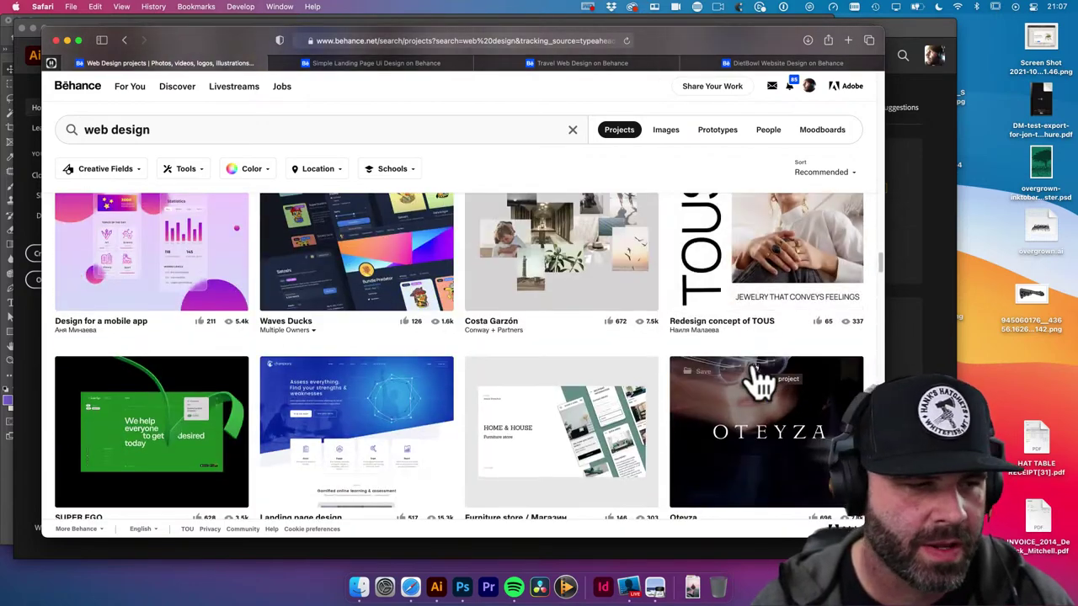
pyautogui.scroll(-15, 761, 383)
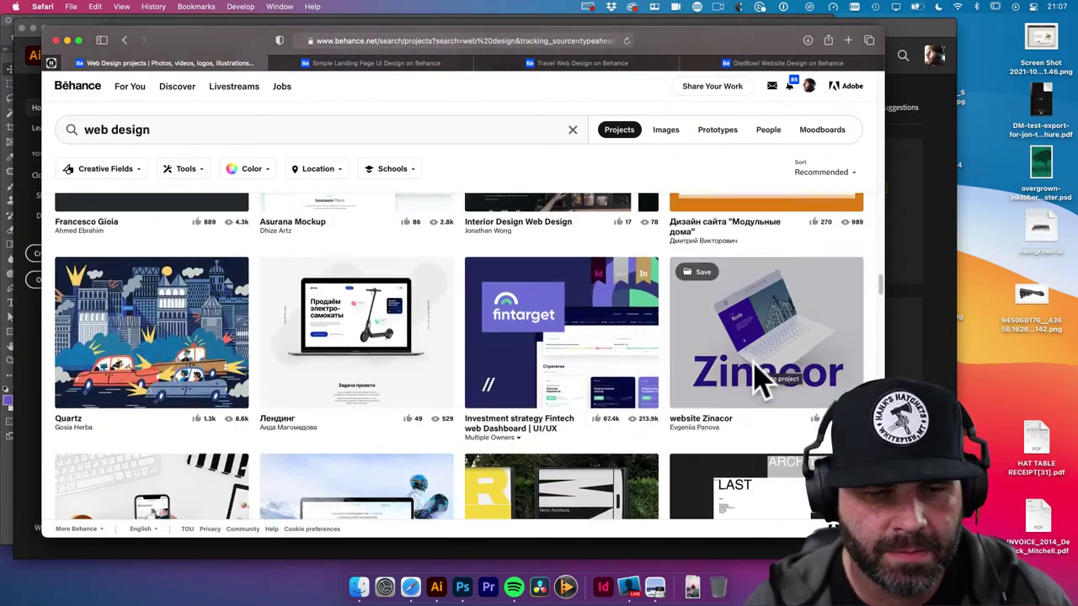
pyautogui.scroll(-4, 761, 384)
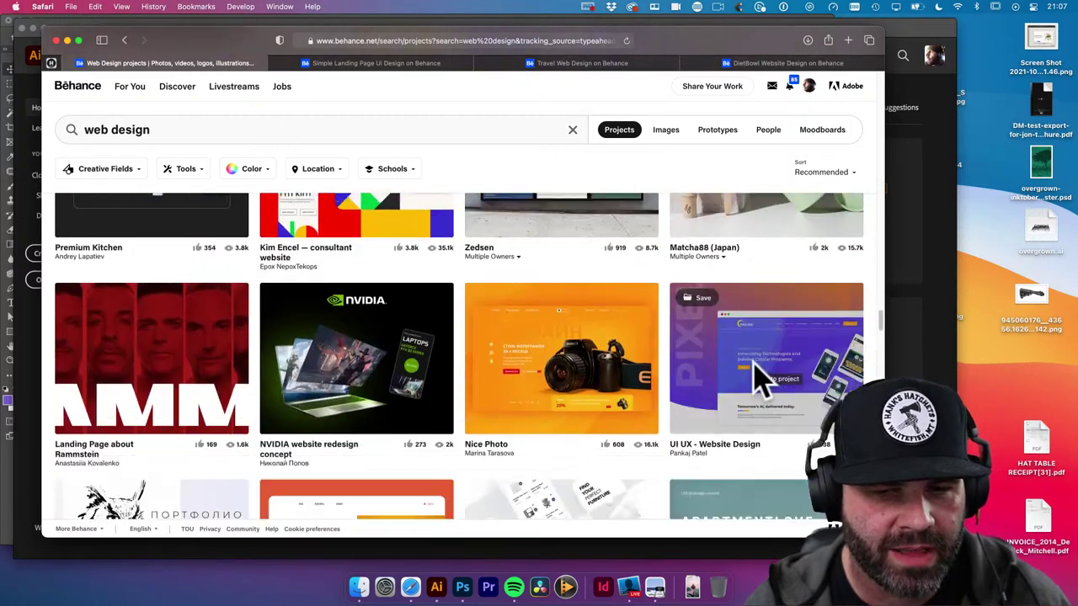
pyautogui.keyDown('super'); pyautogui.click(610, 337); pyautogui.keyUp('super')
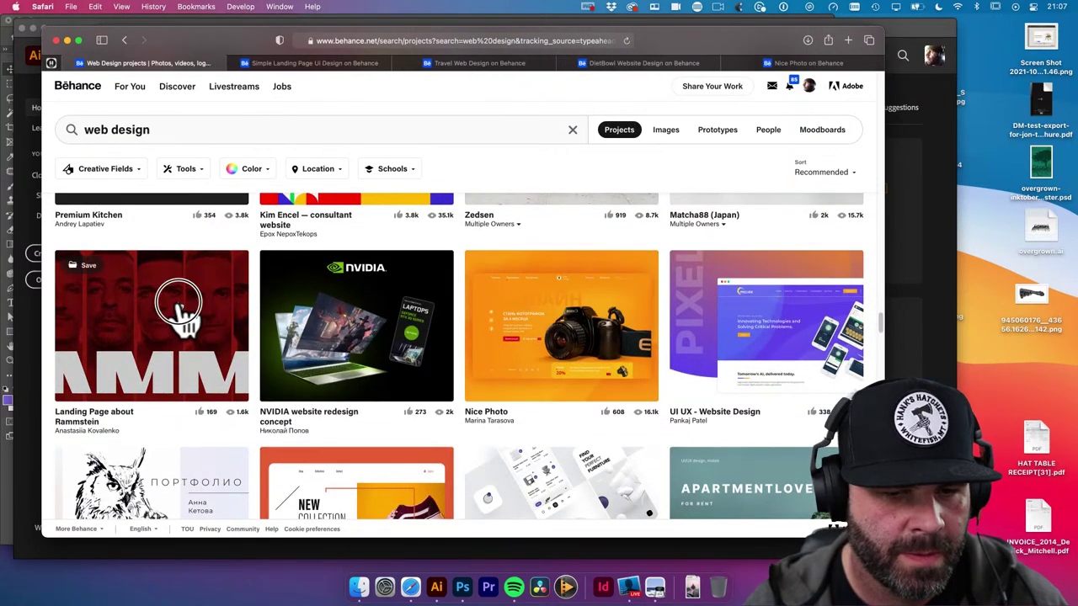
pyautogui.keyDown('super'); pyautogui.click(180, 312); pyautogui.keyUp('super')
pyautogui.scroll(-4, 264, 329)
pyautogui.keyDown('super'); pyautogui.click(753, 379); pyautogui.keyUp('super')
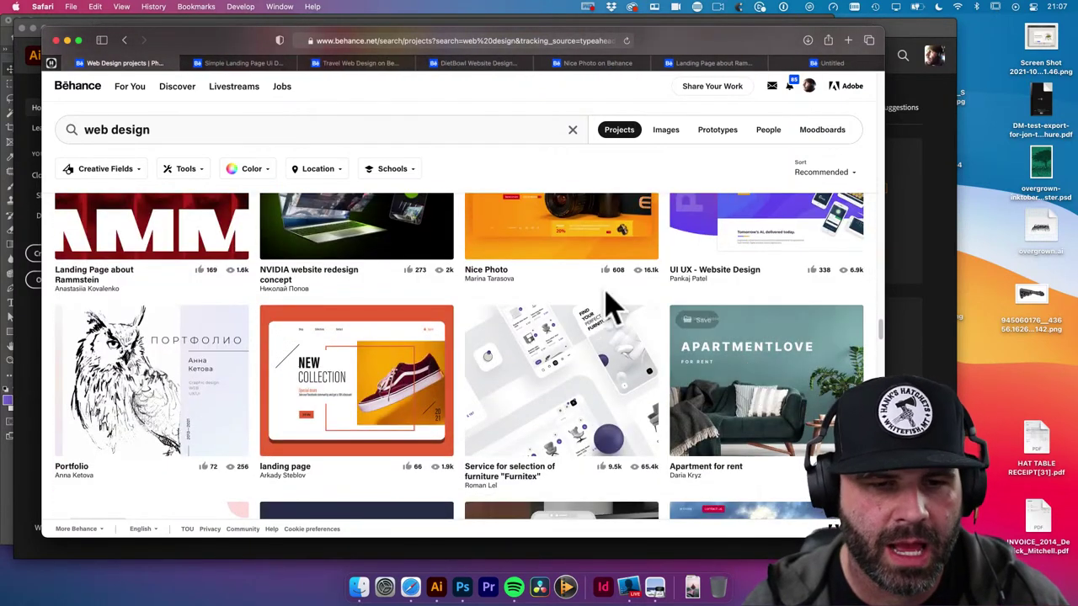
# Search Behance for app web design and skim the resulting projects
pyautogui.click(90, 133)
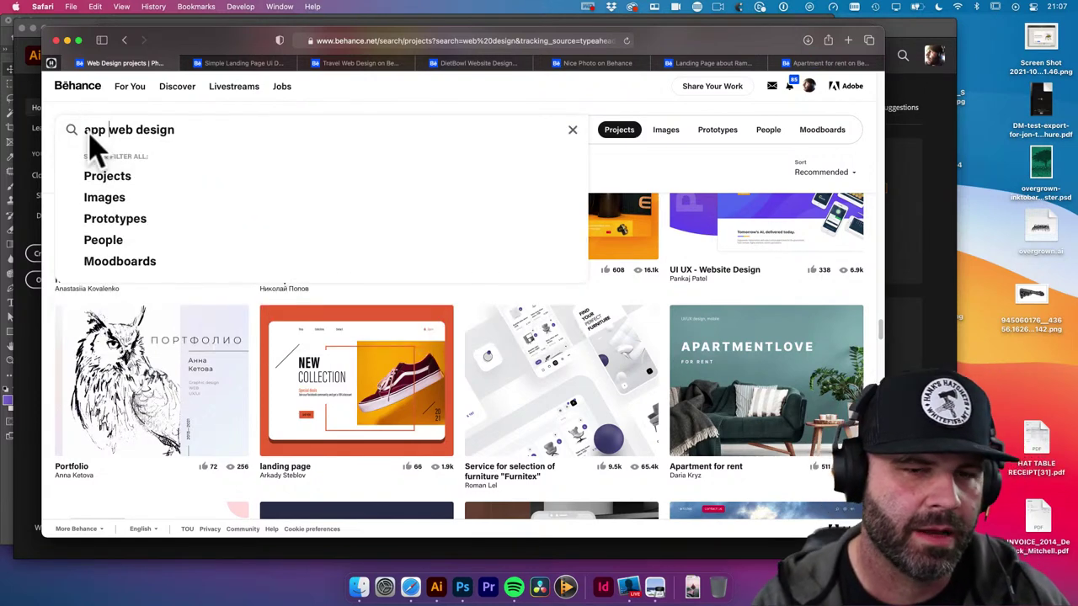
pyautogui.press('Return')
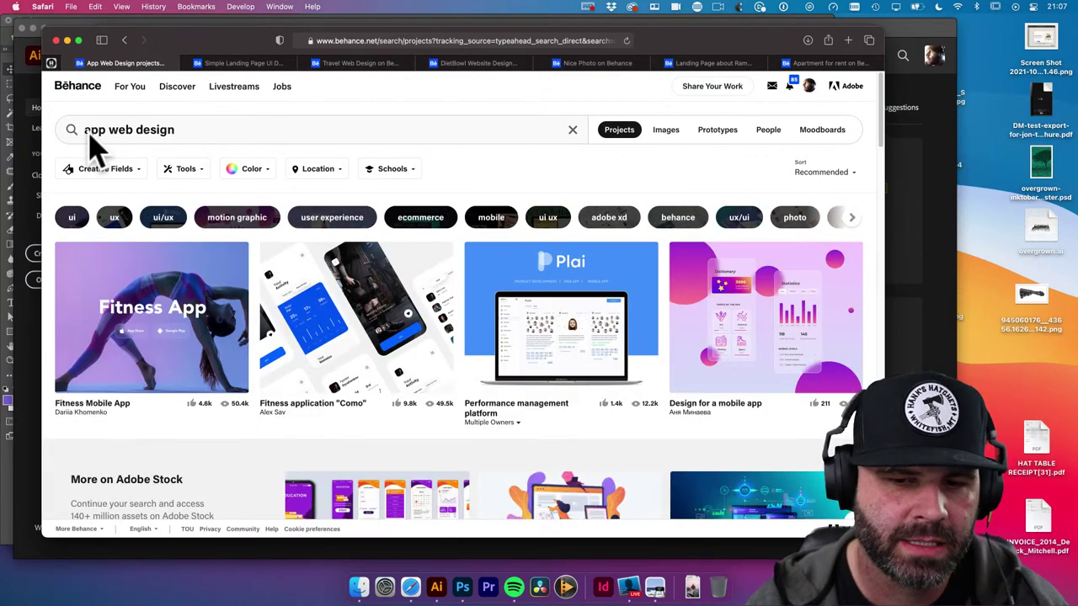
pyautogui.scroll(-6, 481, 325)
pyautogui.scroll(6, 481, 325)
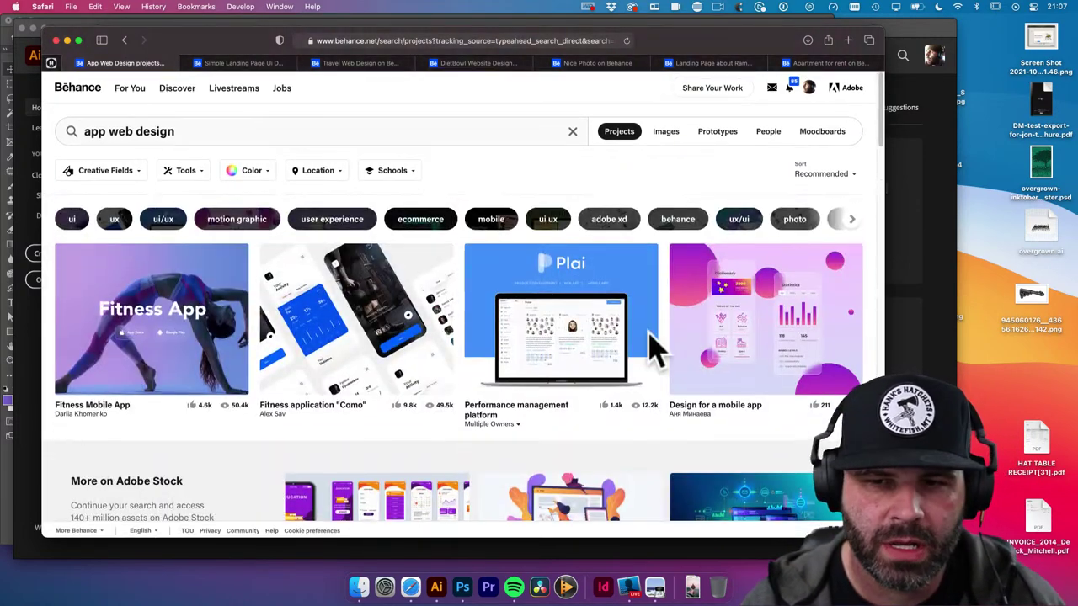
# Change the Behance search to orange web design and browse the resulting projects
pyautogui.doubleClick(93, 130)
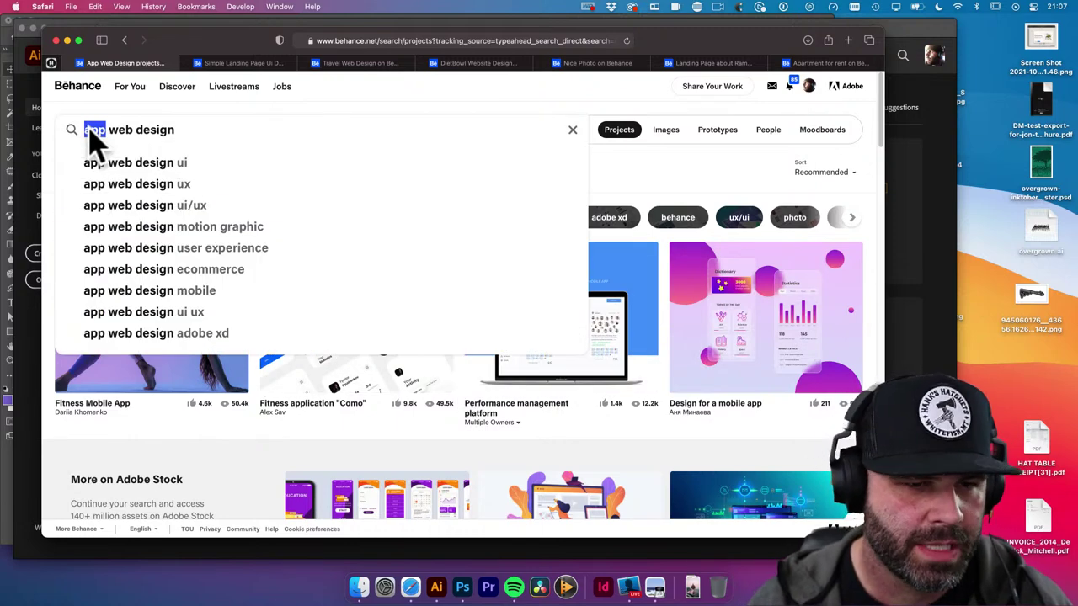
pyautogui.write('orange')
pyautogui.press('Return')
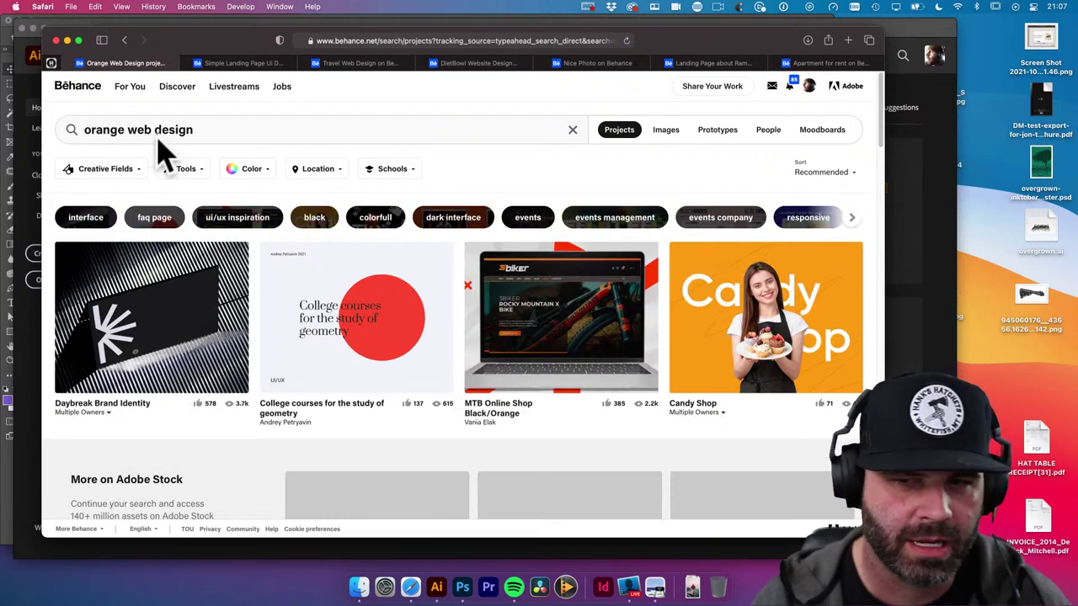
pyautogui.scroll(-5, 404, 308)
pyautogui.scroll(-10, 404, 308)
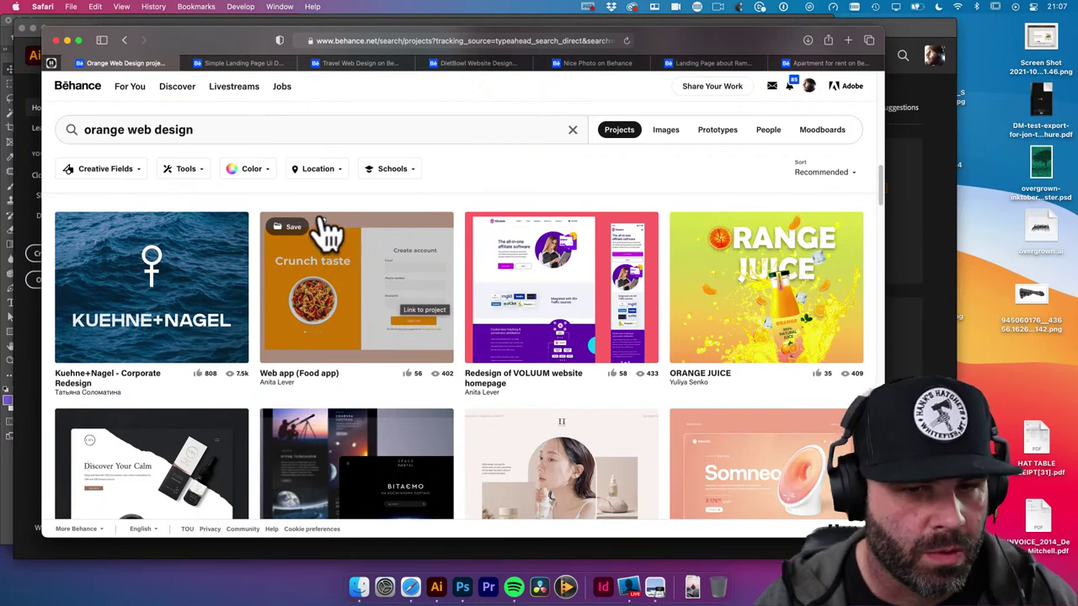
# Change the Behance search to purple web design
pyautogui.doubleClick(105, 135)
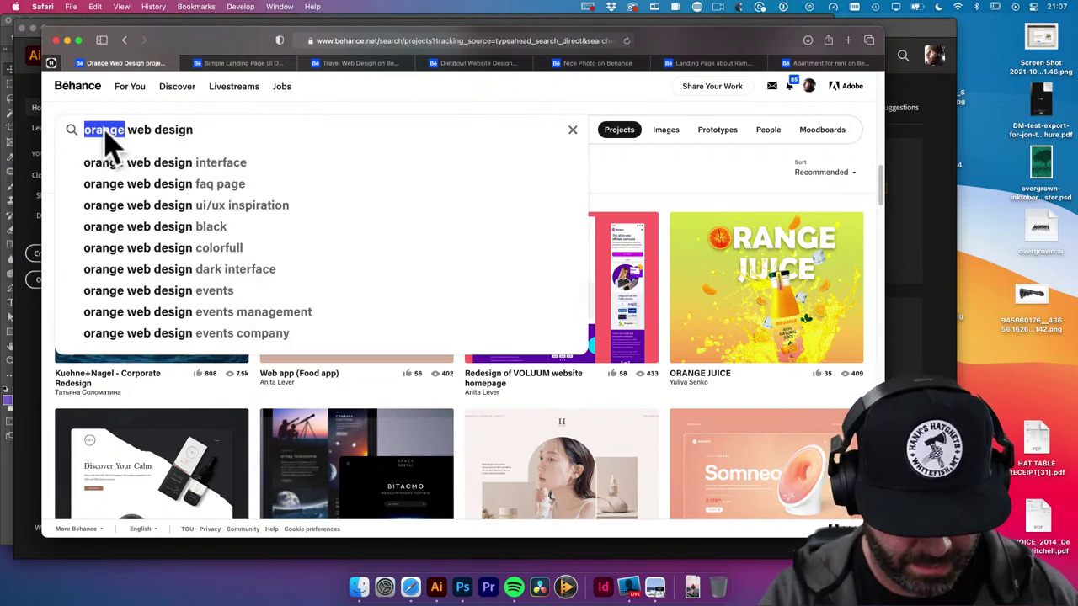
pyautogui.press('Return')
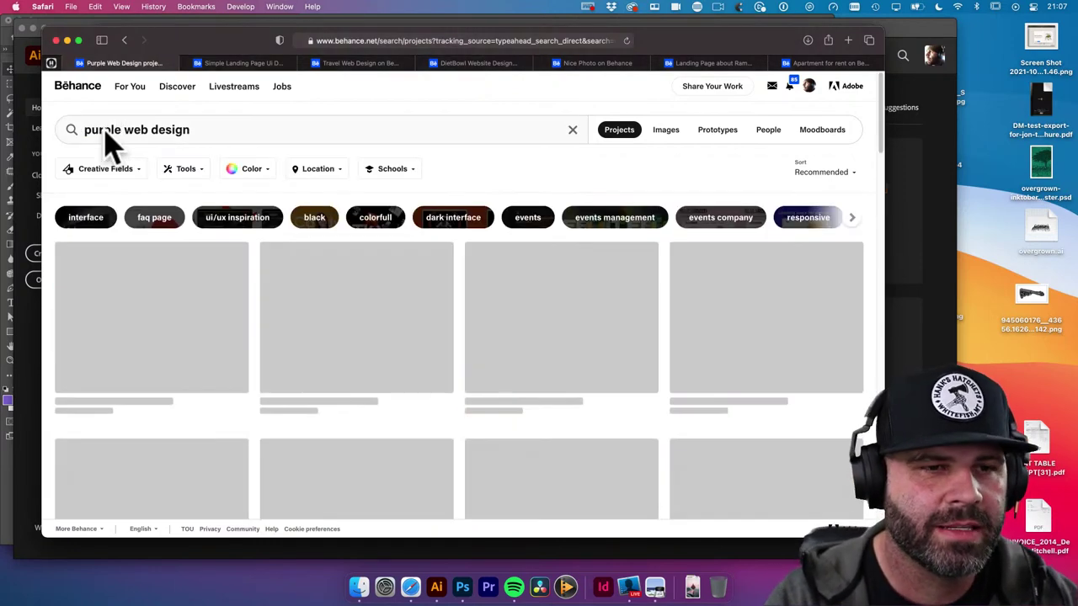
pyautogui.scroll(-1, 396, 326)
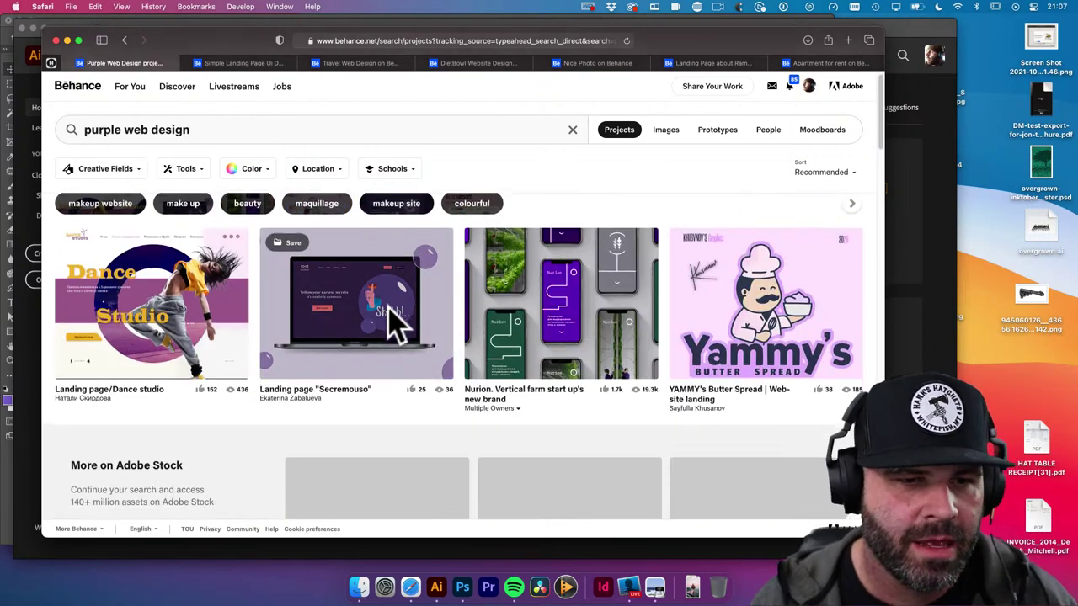
# Open the Secremouso landing page, YAMMY's Butter Spread and the liquid color background stock design in background tabs, and browse more purple results
pyautogui.scroll(-1, 585, 421)
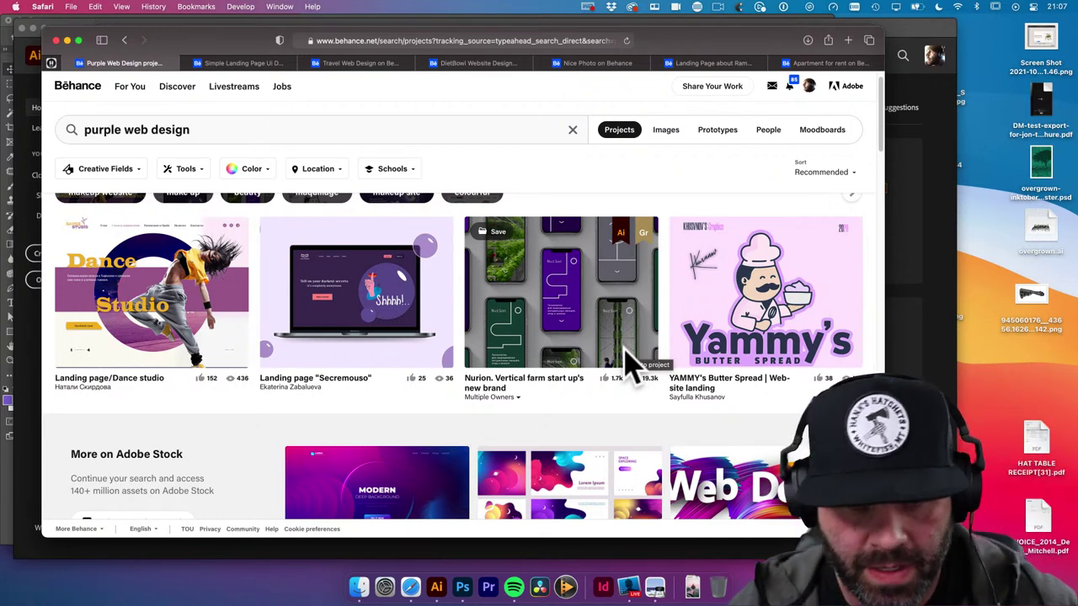
pyautogui.scroll(-1, 699, 347)
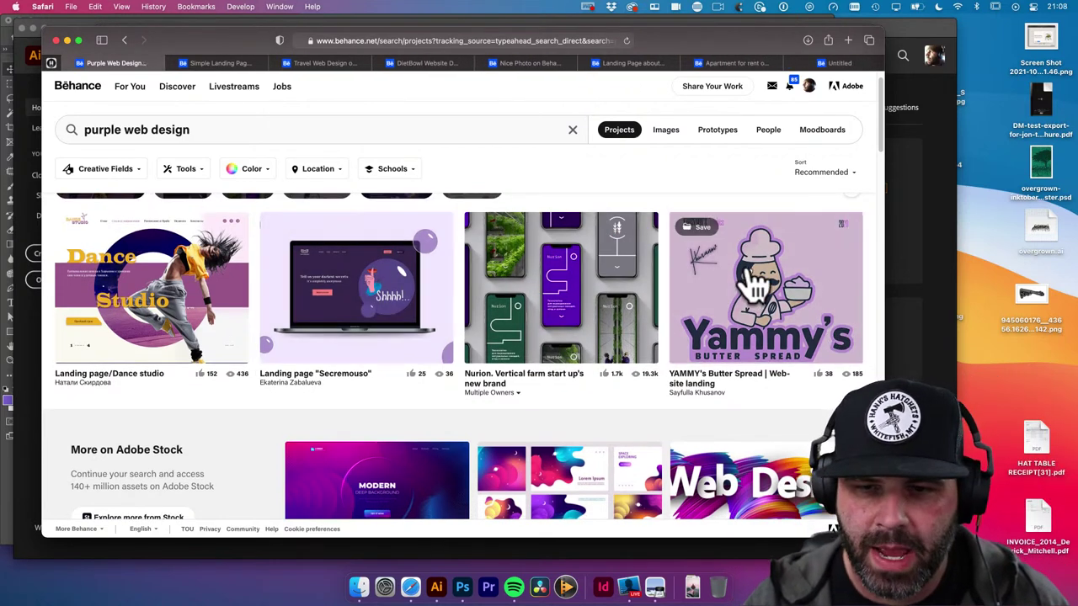
pyautogui.scroll(-5, 657, 320)
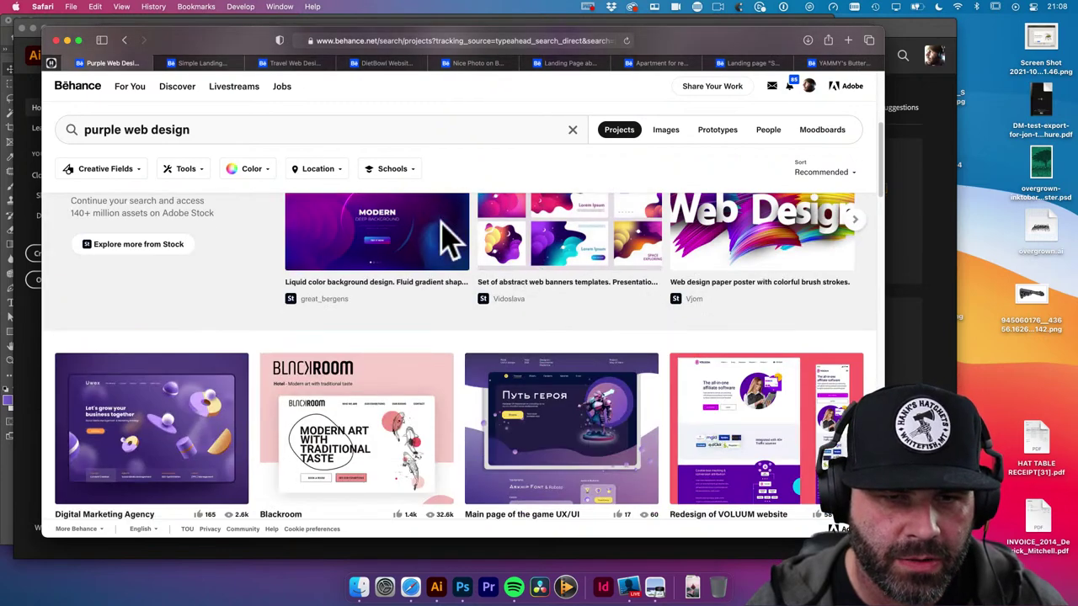
pyautogui.keyDown('super'); pyautogui.click(441, 225); pyautogui.keyUp('super')
pyautogui.scroll(-8, 421, 241)
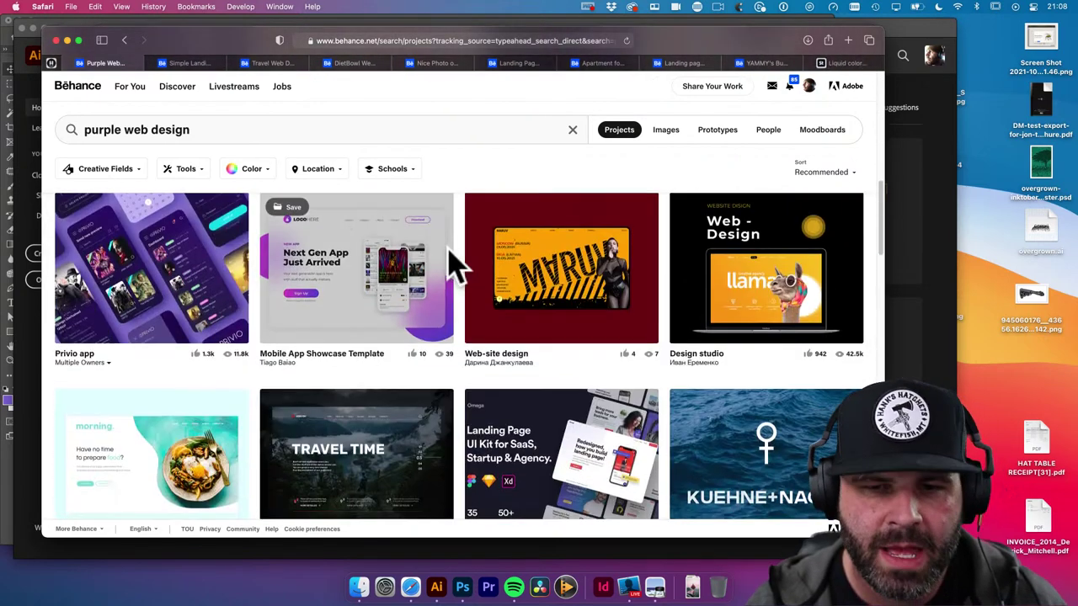
pyautogui.scroll(-3, 455, 268)
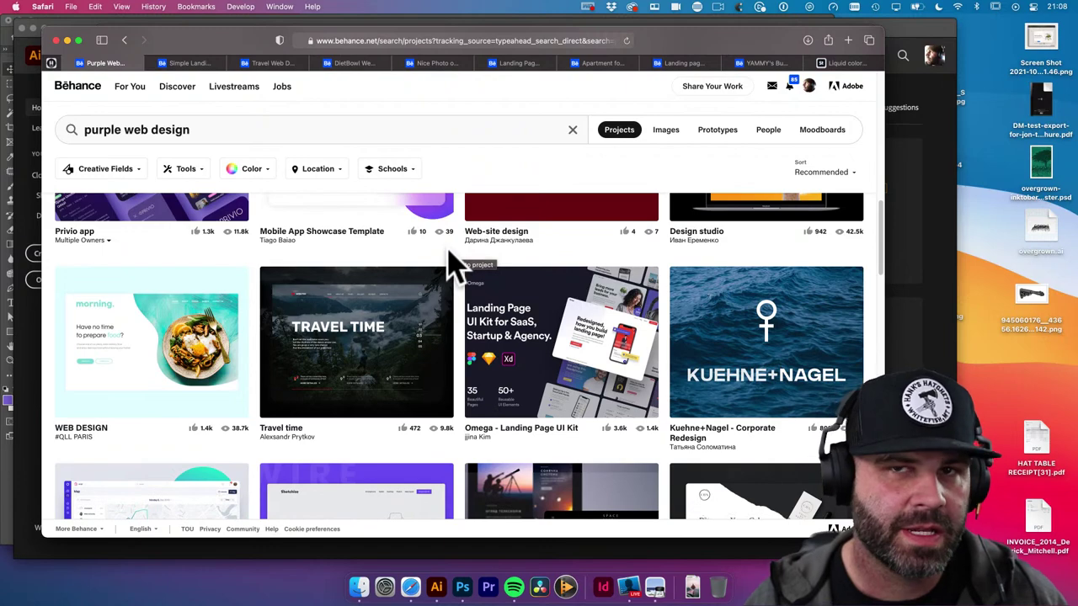
# Review the opened Simple Landing Page Ui Design and Travel Web Design project pages
pyautogui.click(190, 64)
pyautogui.scroll(-15, 481, 301)
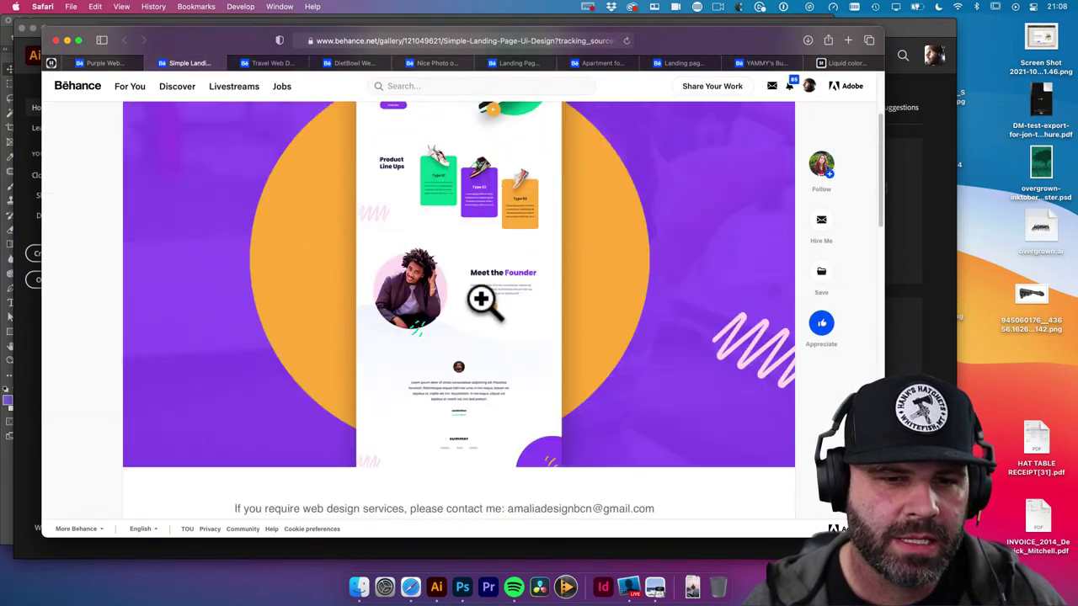
pyautogui.scroll(10, 525, 303)
pyautogui.scroll(10, 506, 287)
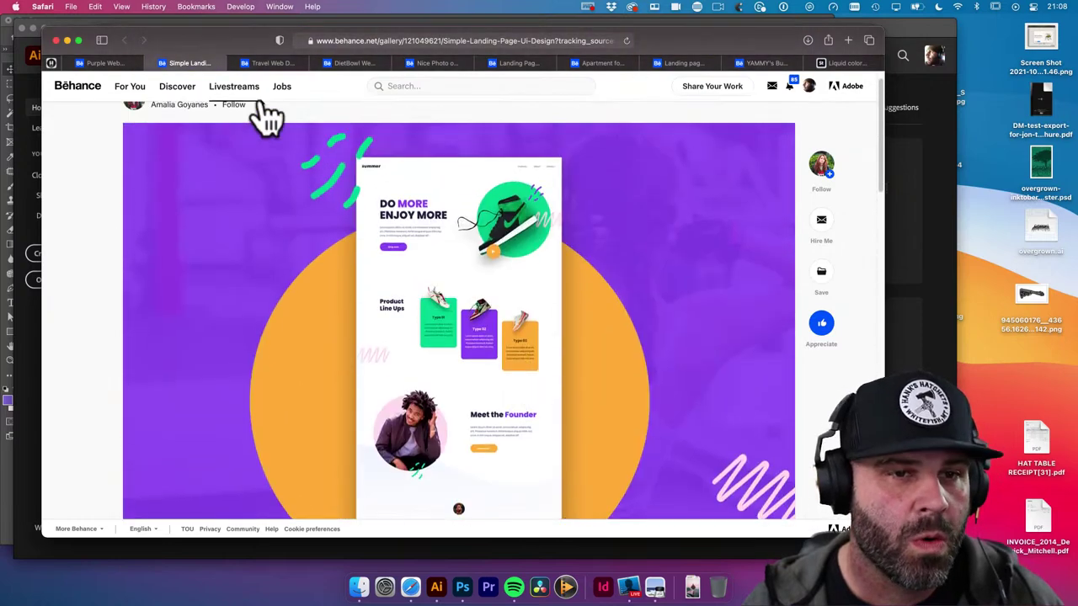
pyautogui.click(270, 63)
pyautogui.scroll(-15, 761, 272)
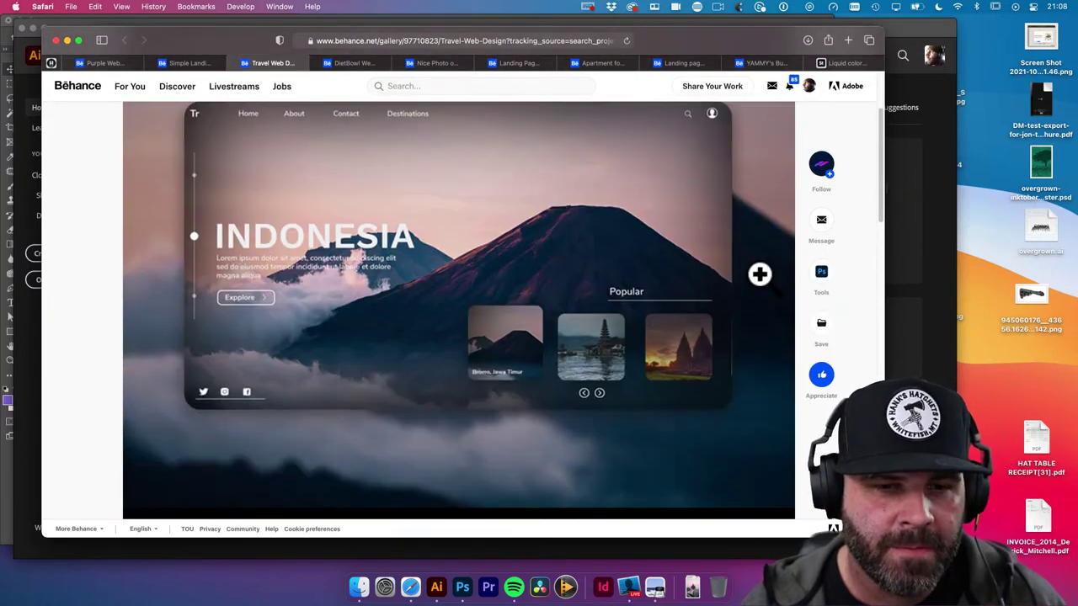
pyautogui.scroll(15, 706, 271)
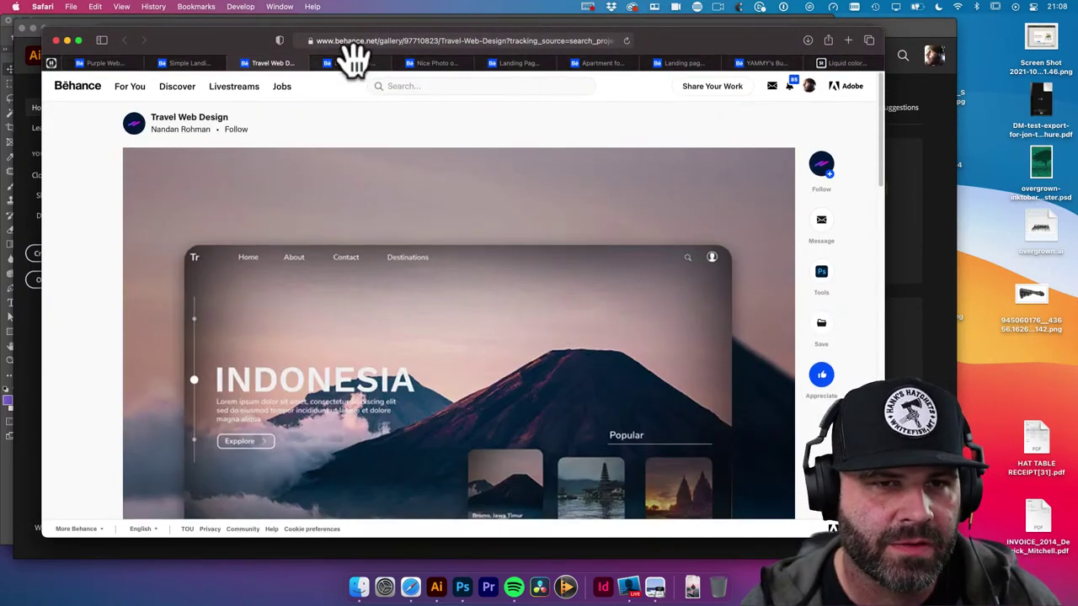
# Review the header and laptop mockup on the opened DietBowl Website Design project page
pyautogui.click(352, 64)
pyautogui.scroll(-8, 648, 282)
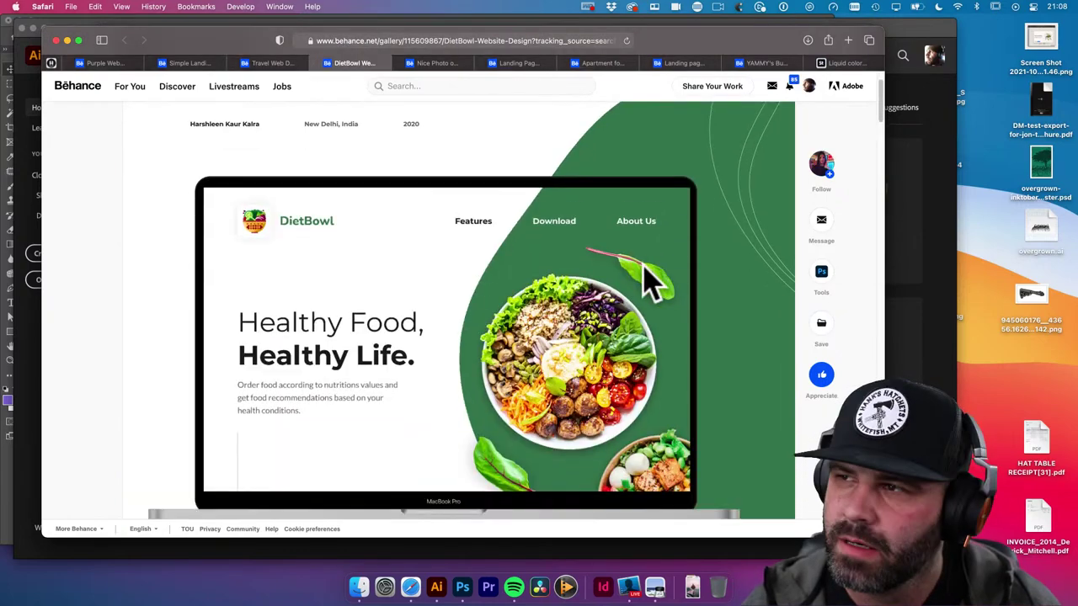
pyautogui.scroll(10, 648, 283)
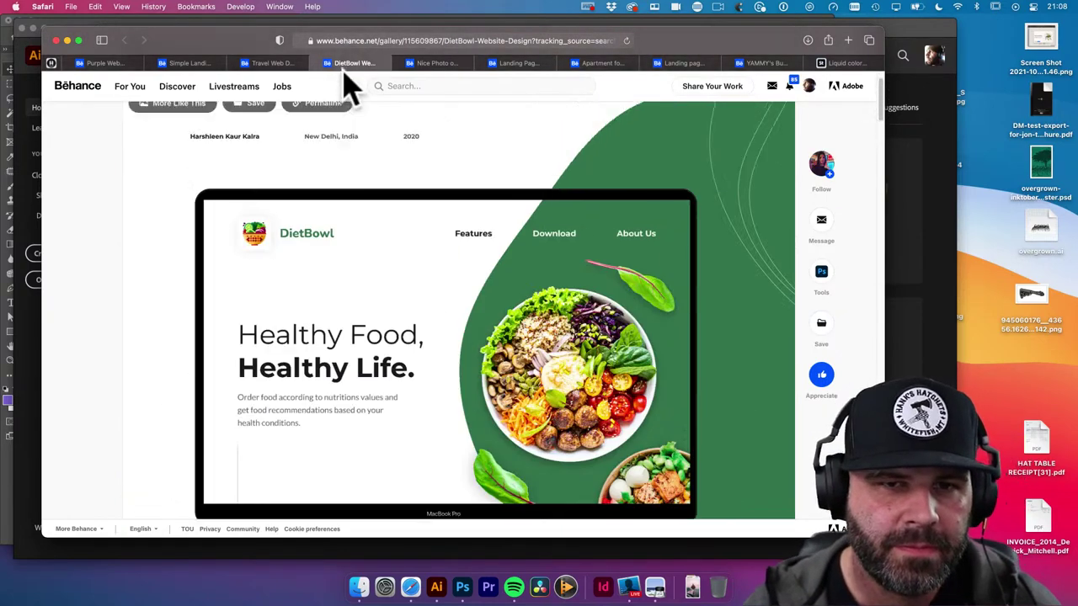
# Review the orange Nice Photo project page, from the camera hero design to the process wireframes section
pyautogui.click(438, 64)
pyautogui.scroll(-12, 671, 264)
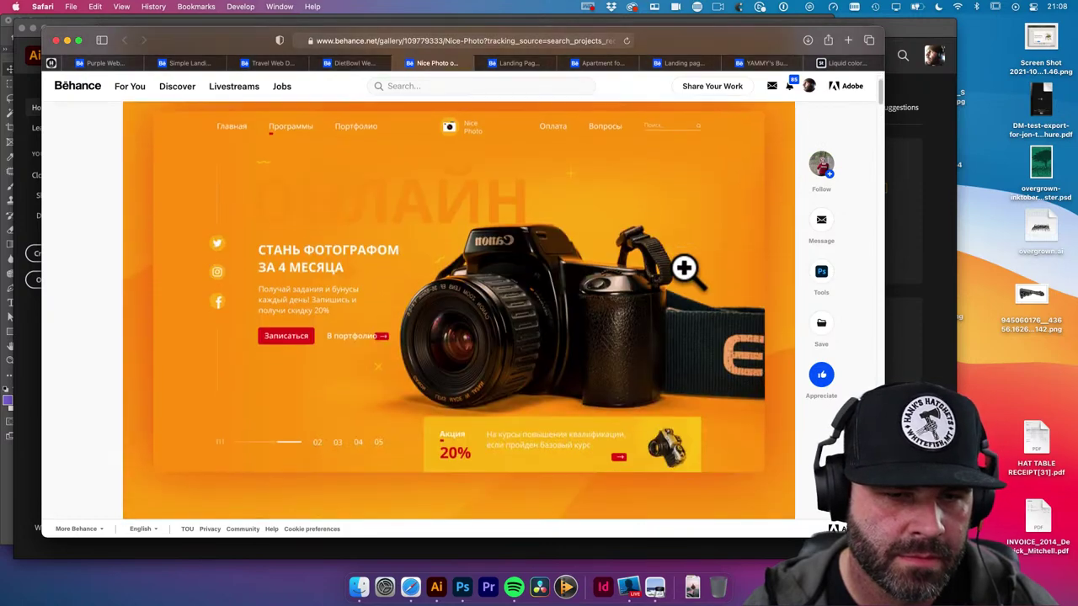
pyautogui.scroll(-3, 712, 284)
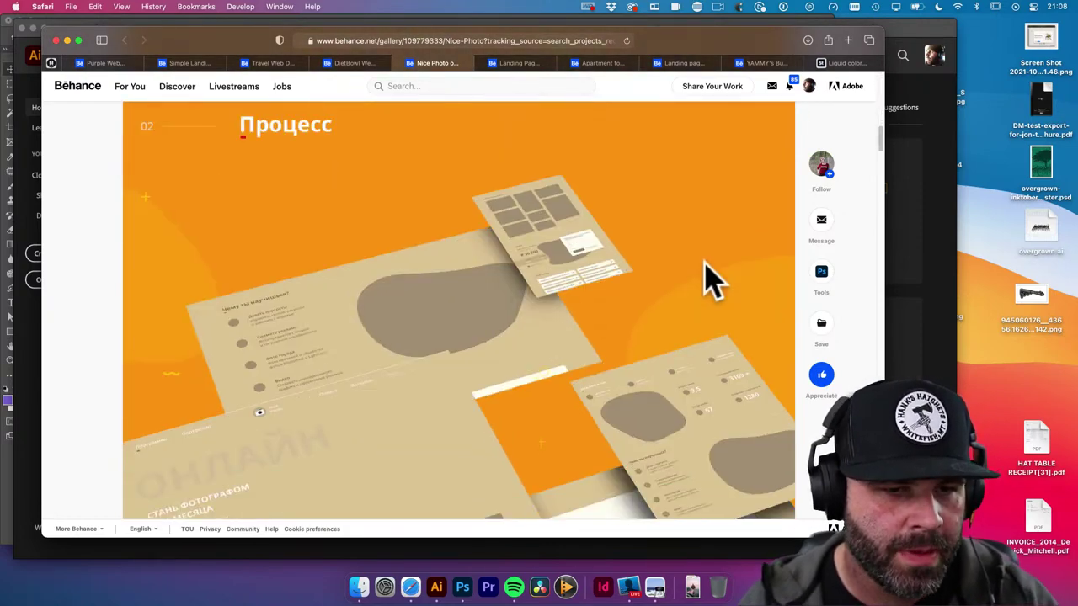
pyautogui.scroll(4, 712, 278)
pyautogui.scroll(-1, 698, 284)
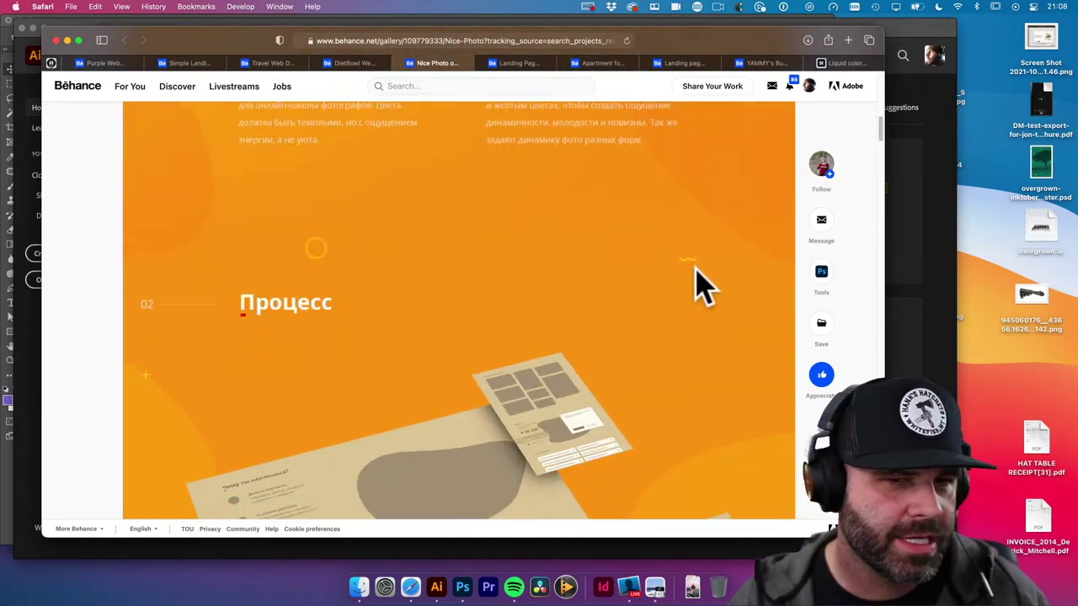
pyautogui.scroll(1, 253, 390)
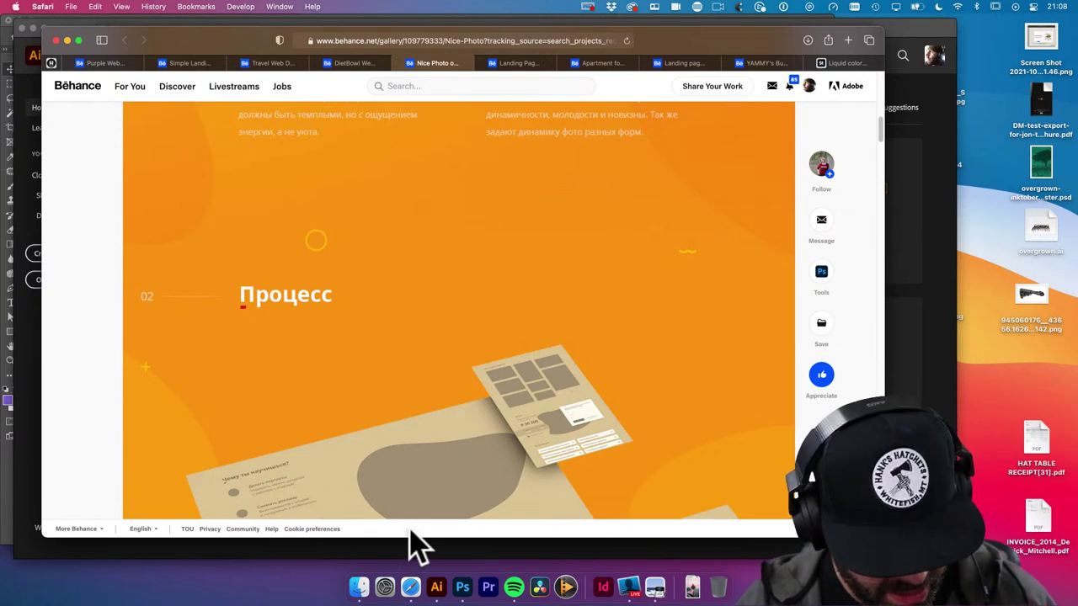
# Capture the part of the orange page around the 02 Процесс heading as a screenshot
pyautogui.press('super+shift+4')
pyautogui.moveTo(122, 118); pyautogui.dragTo(394, 496)
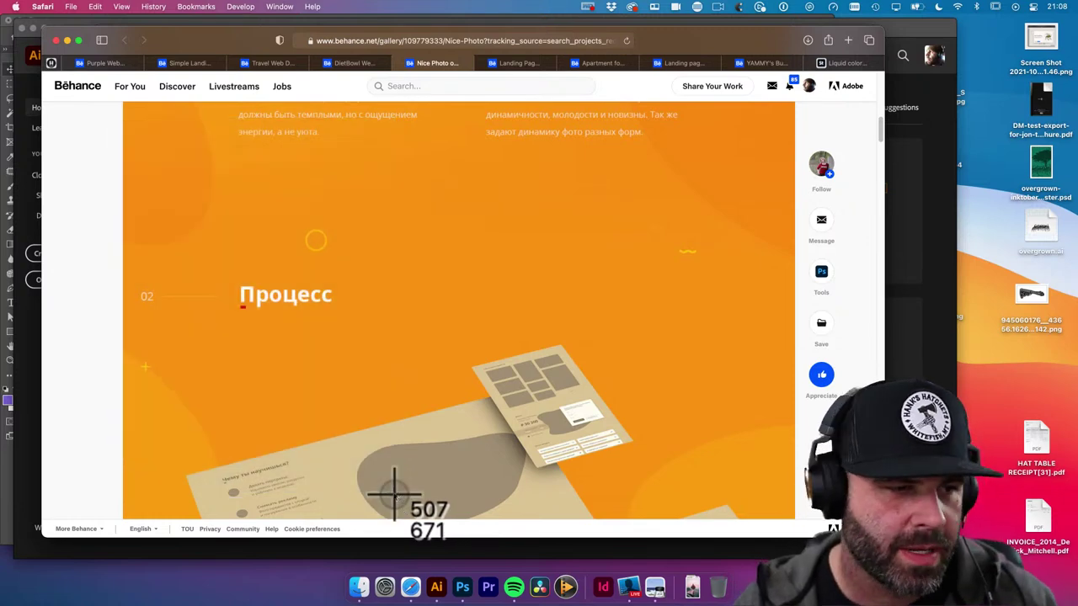
pyautogui.press('Escape')
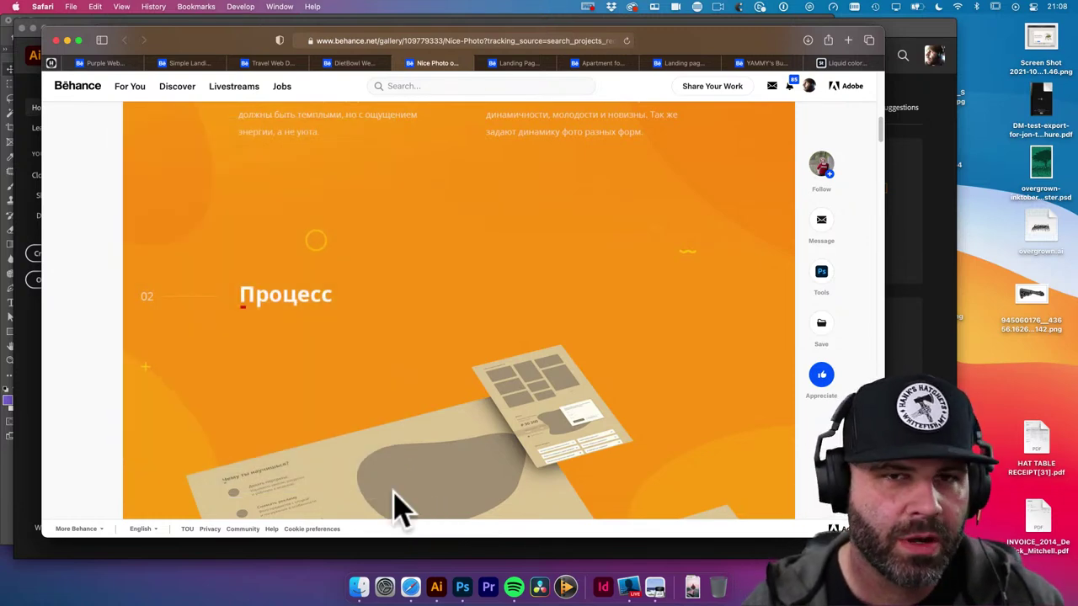
pyautogui.rightClick(404, 291)
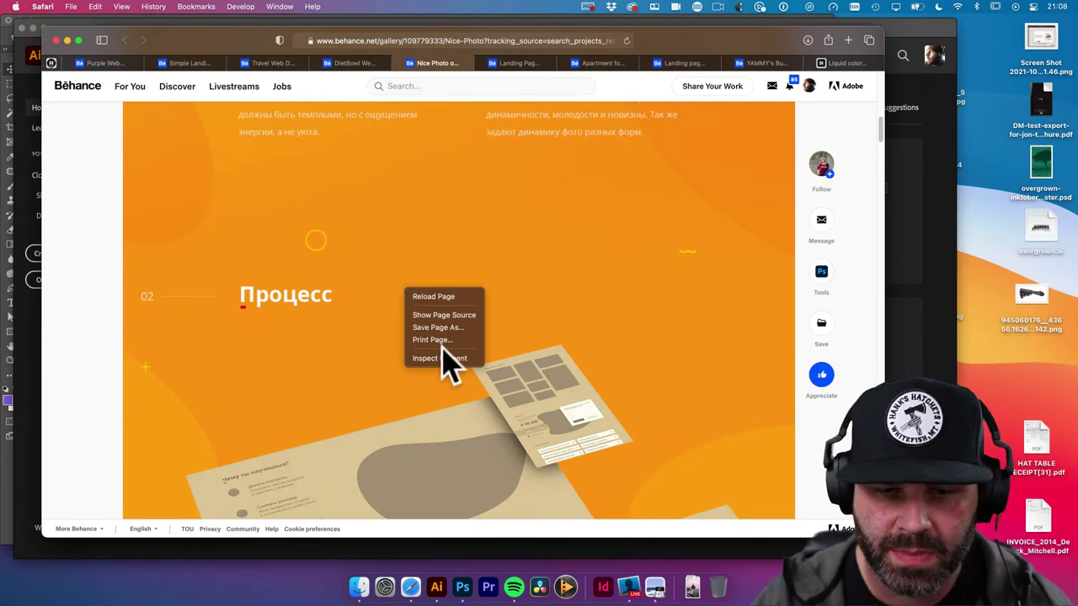
pyautogui.click(392, 241)
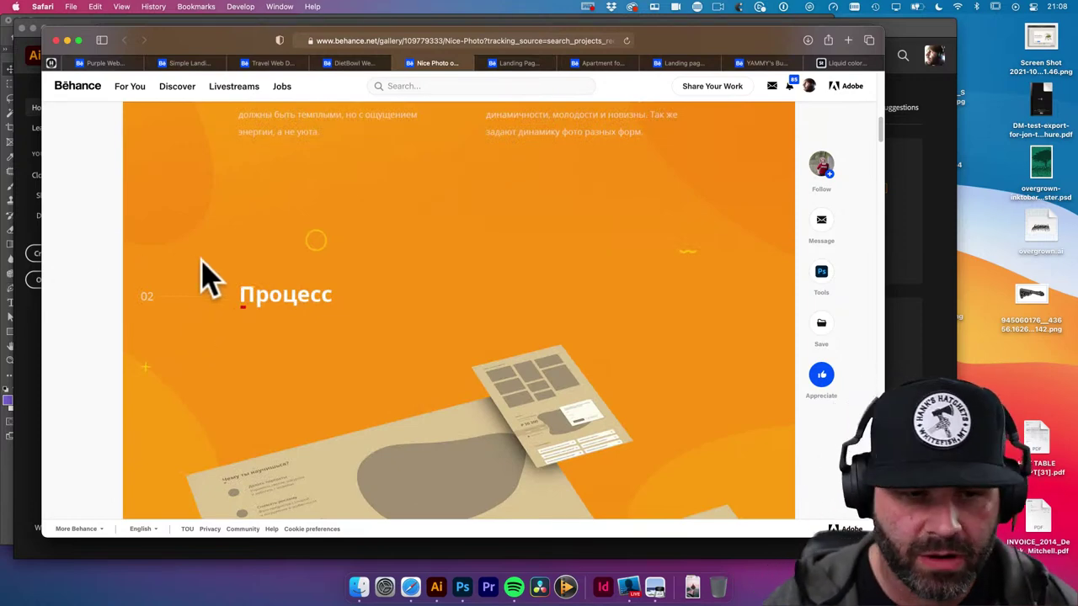
# Switch to Illustrator, create a 1366 x 768 px web document from the Common preset, and paste the capture along the artboard's left side
pyautogui.click(438, 588)
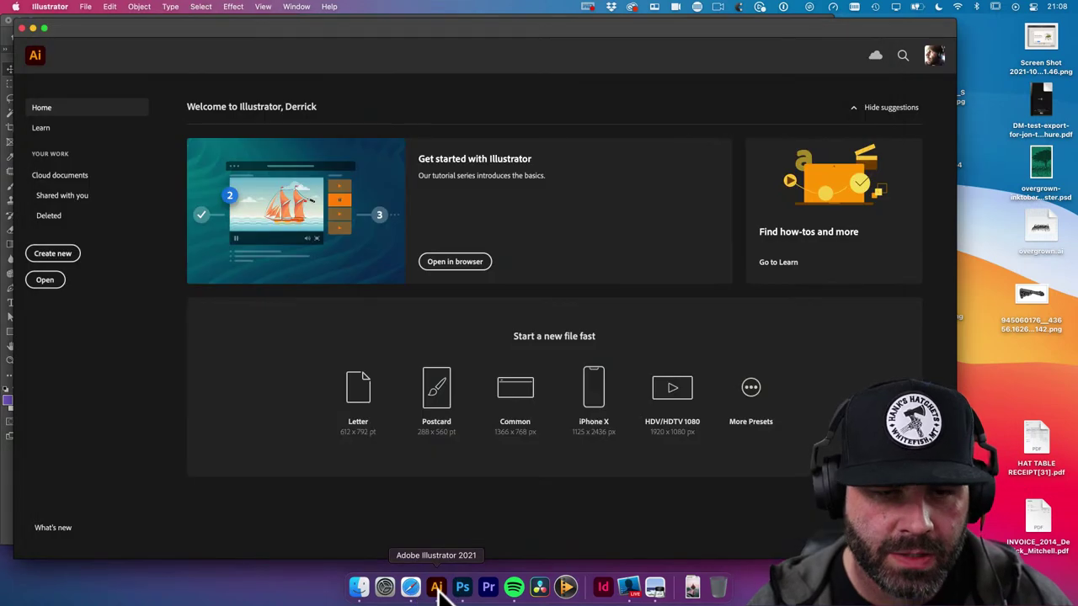
pyautogui.click(52, 253)
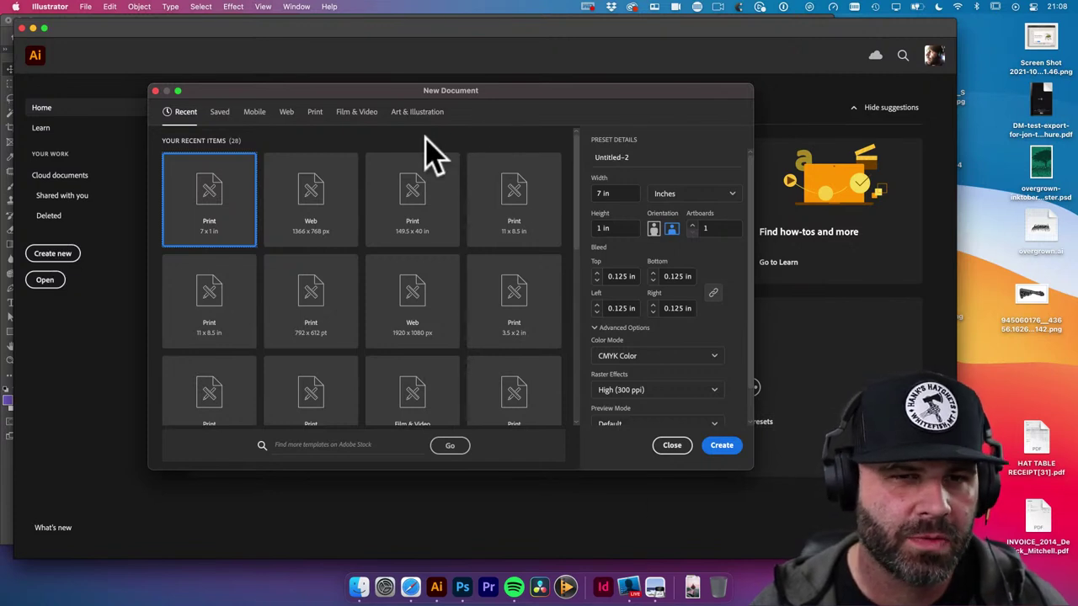
pyautogui.click(286, 114)
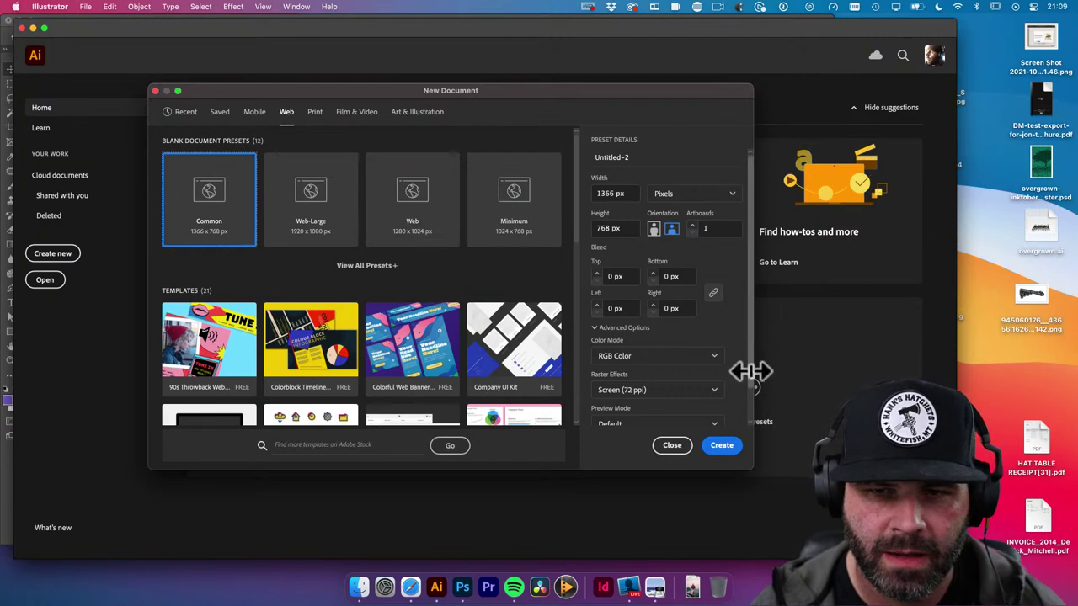
pyautogui.click(722, 446)
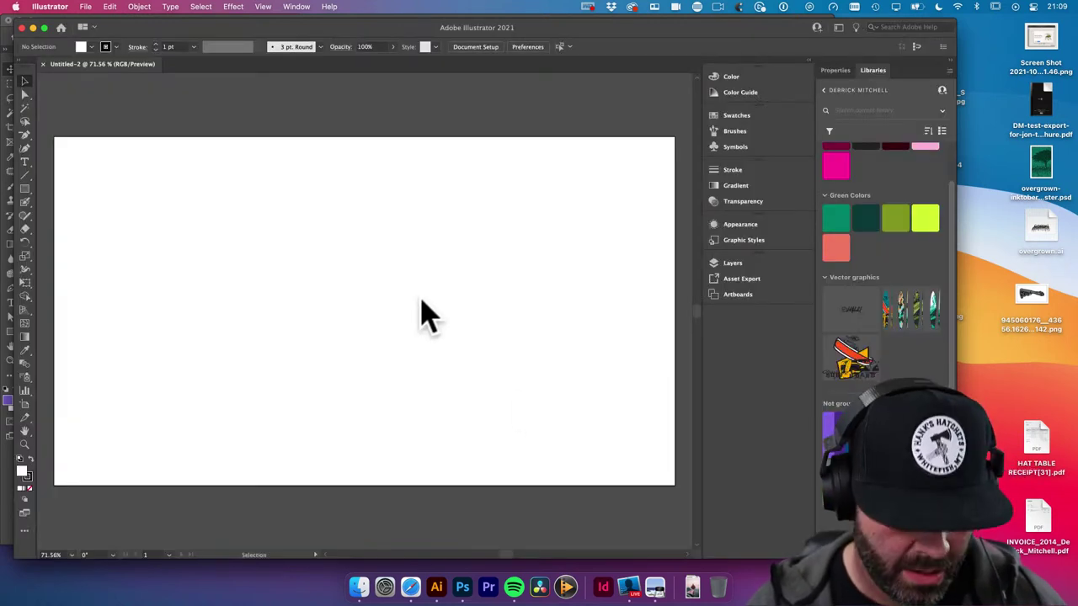
pyautogui.press('super+v')
pyautogui.moveTo(337, 253); pyautogui.dragTo(149, 248)
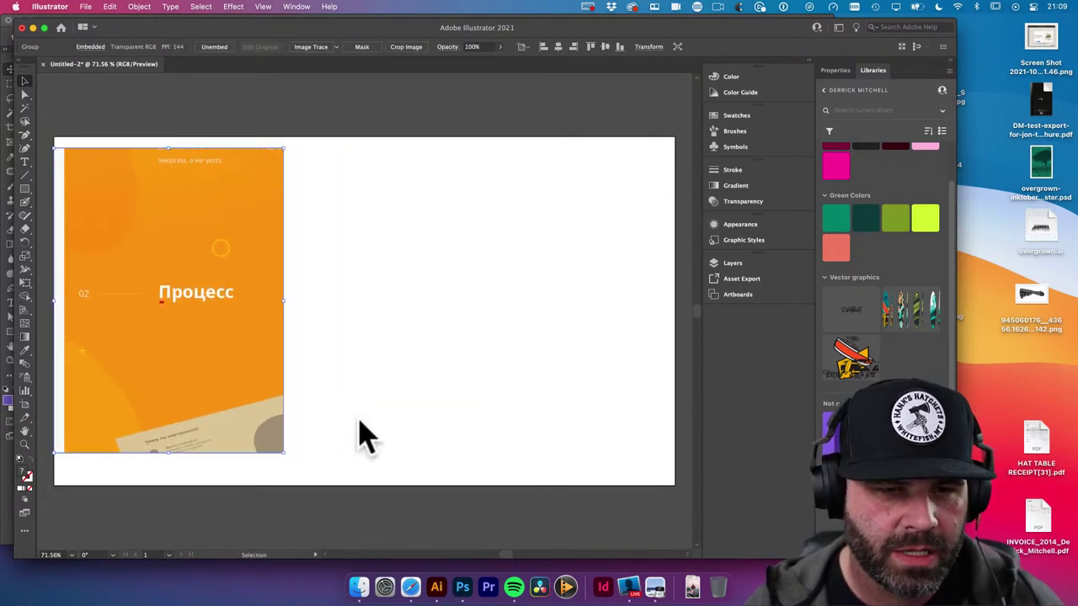
# Capture the tilted wireframe mockups under the Процесс heading in Safari and paste them beside the first image in the Illustrator document
pyautogui.click(410, 587)
pyautogui.scroll(-3, 306, 325)
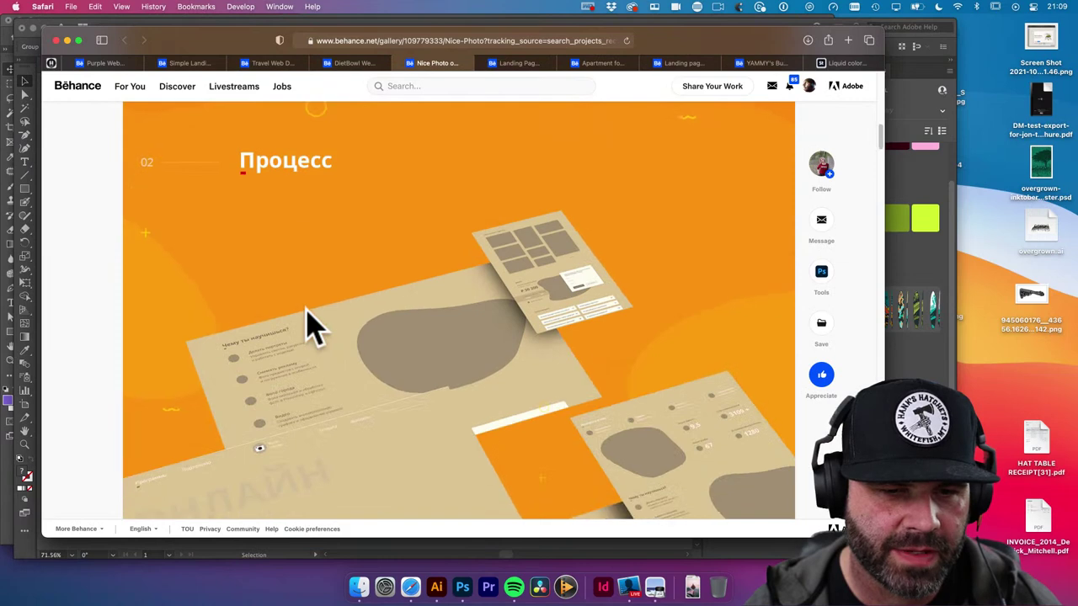
pyautogui.press('super+shift+4')
pyautogui.moveTo(385, 217); pyautogui.dragTo(677, 425)
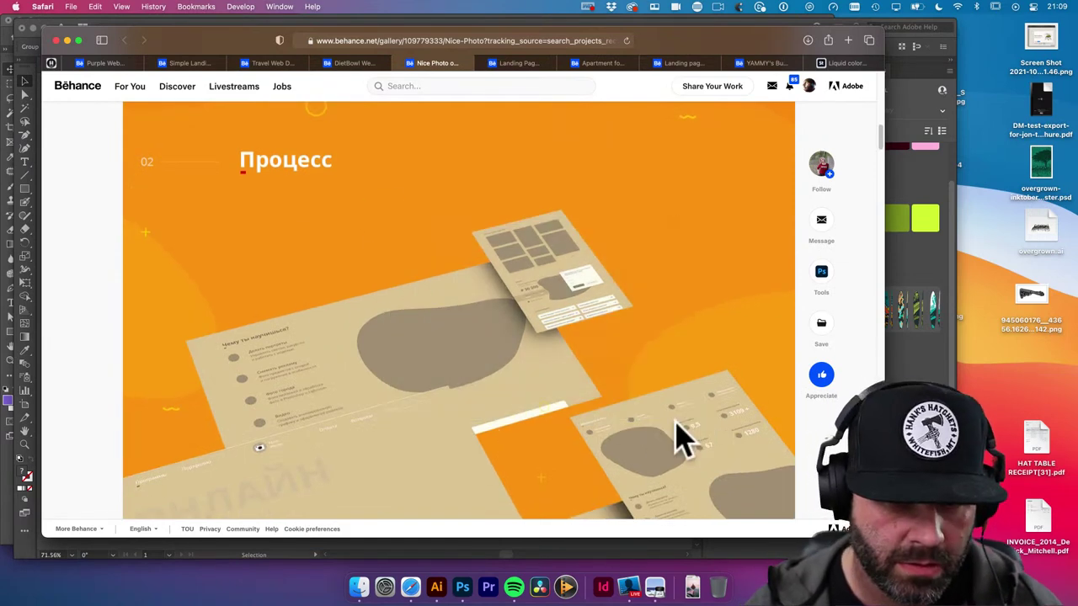
pyautogui.click(436, 587)
pyautogui.press('super+v')
pyautogui.moveTo(397, 332); pyautogui.dragTo(446, 237)
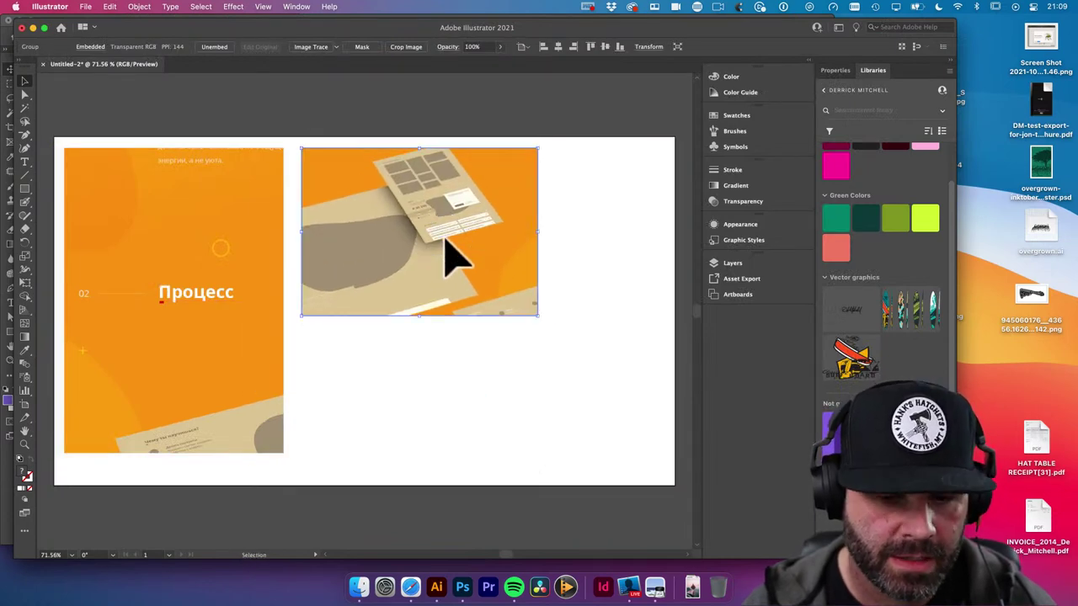
# Capture the social icons, headline and buttons beside the camera in Safari and paste them beneath the mockup image in Illustrator
pyautogui.click(412, 585)
pyautogui.scroll(-5, 539, 370)
pyautogui.scroll(-10, 563, 406)
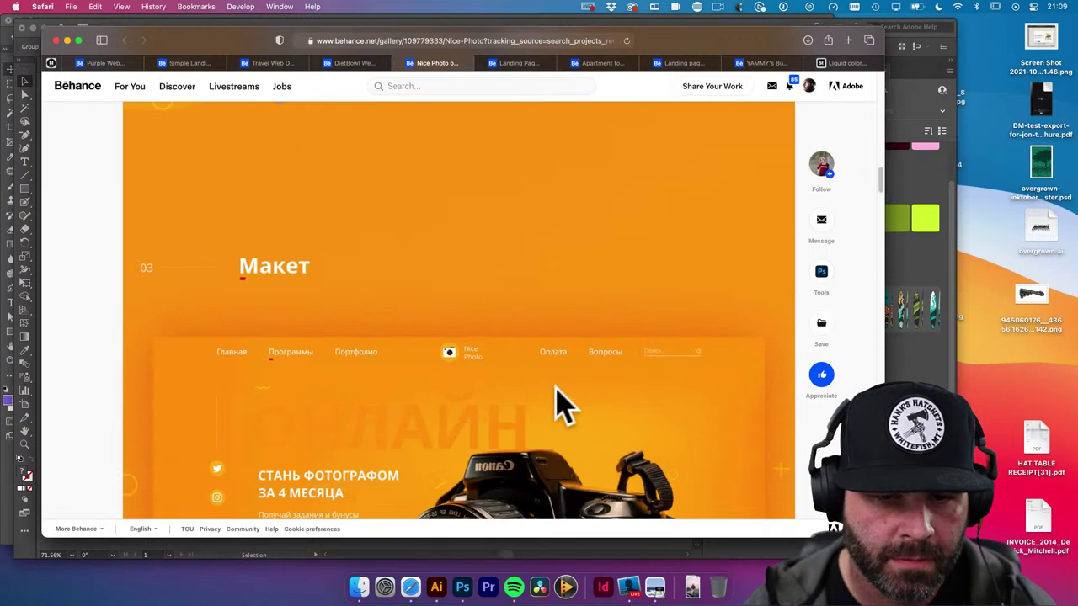
pyautogui.press('super+shift+4')
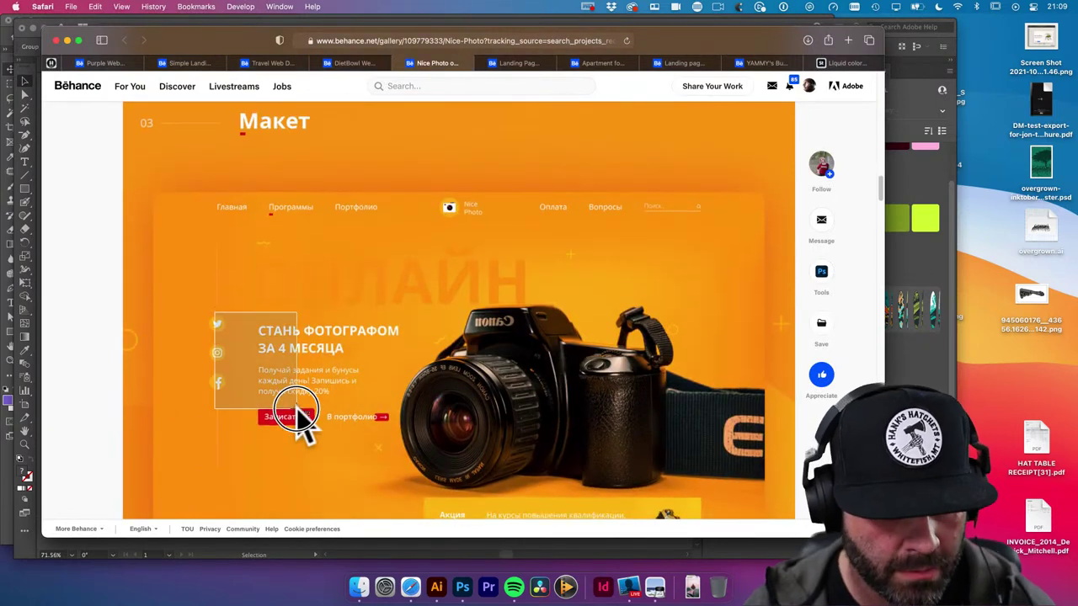
pyautogui.moveTo(184, 298); pyautogui.dragTo(414, 468)
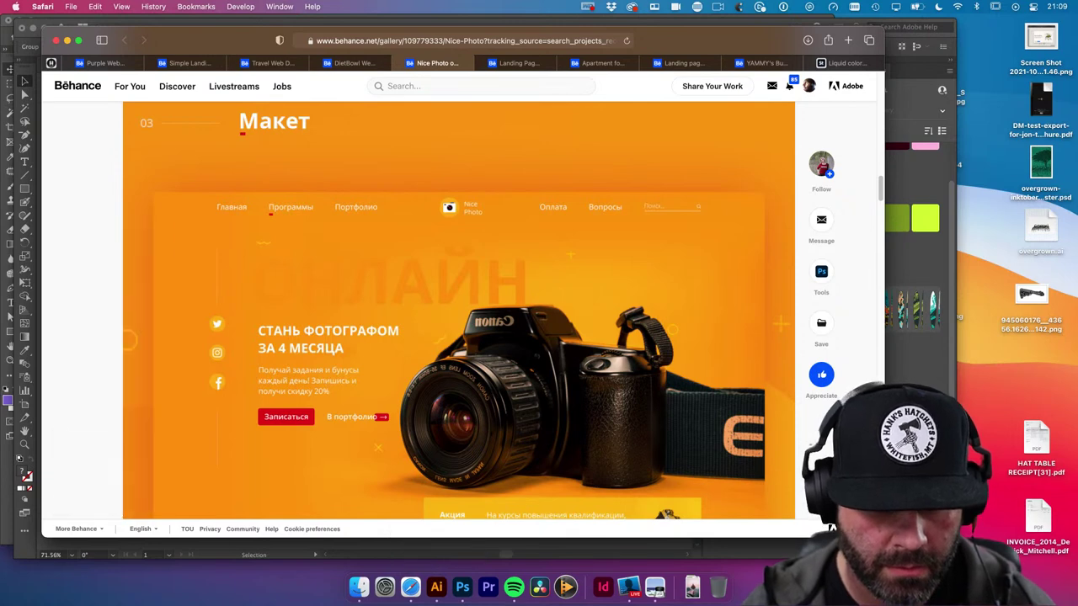
pyautogui.click(437, 587)
pyautogui.press('super+v')
pyautogui.moveTo(463, 373); pyautogui.dragTo(445, 358)
pyautogui.click(497, 501)
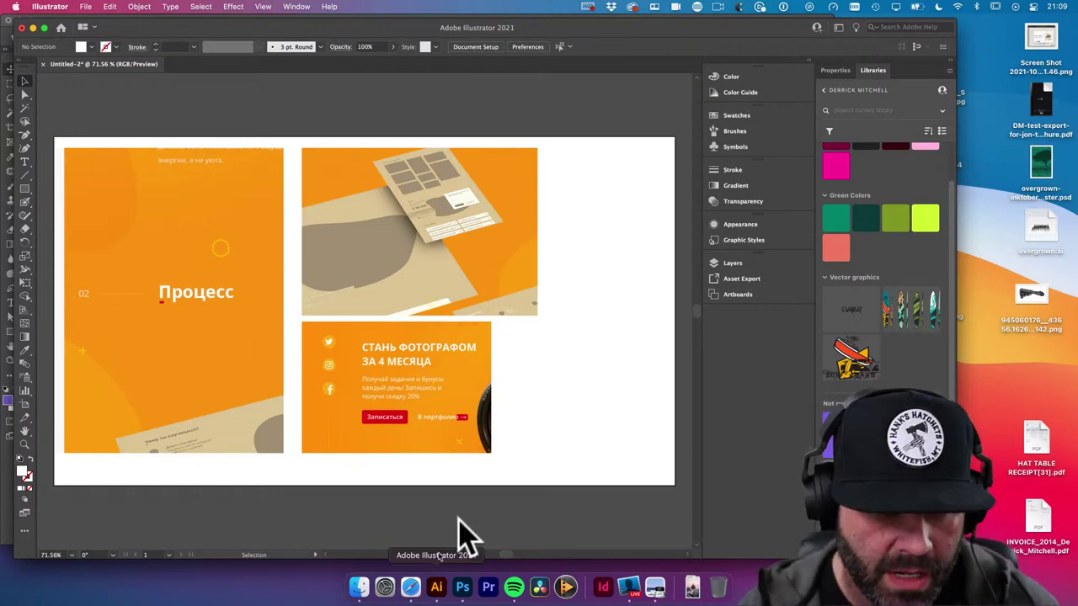
# Return to Safari, open the Rammstein landing page project, and capture the red band portraits in its About band section
pyautogui.press('super+Tab')
pyautogui.scroll(-10, 594, 306)
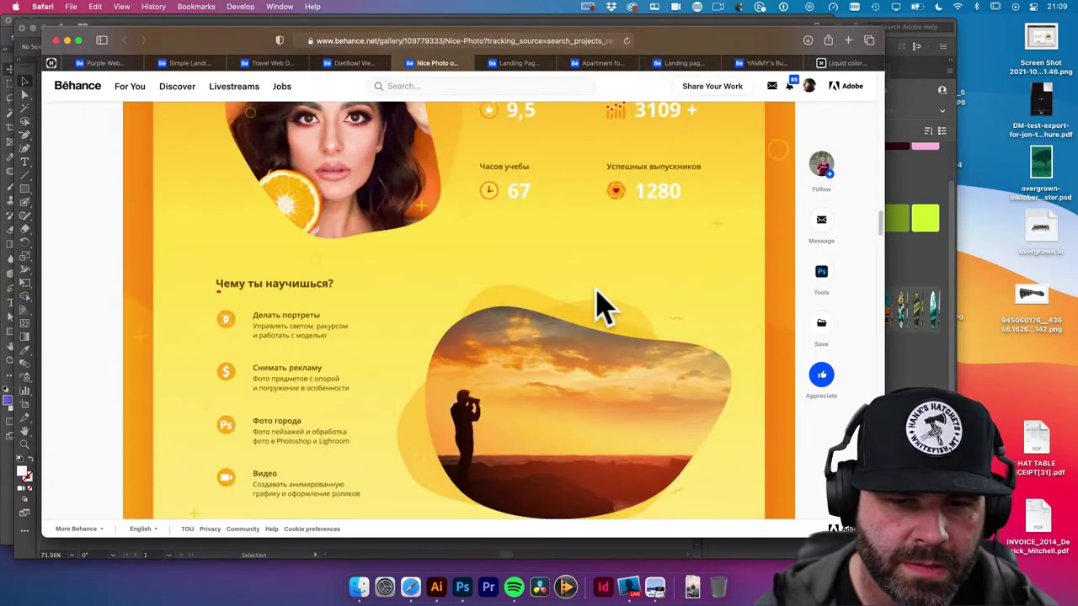
pyautogui.scroll(-8, 594, 306)
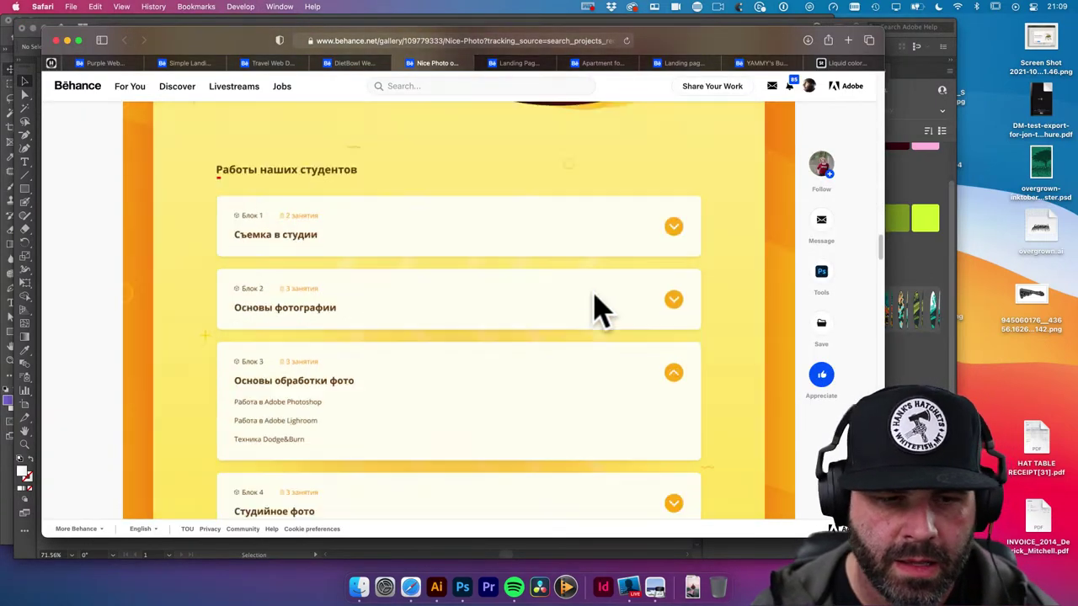
pyautogui.scroll(15, 594, 306)
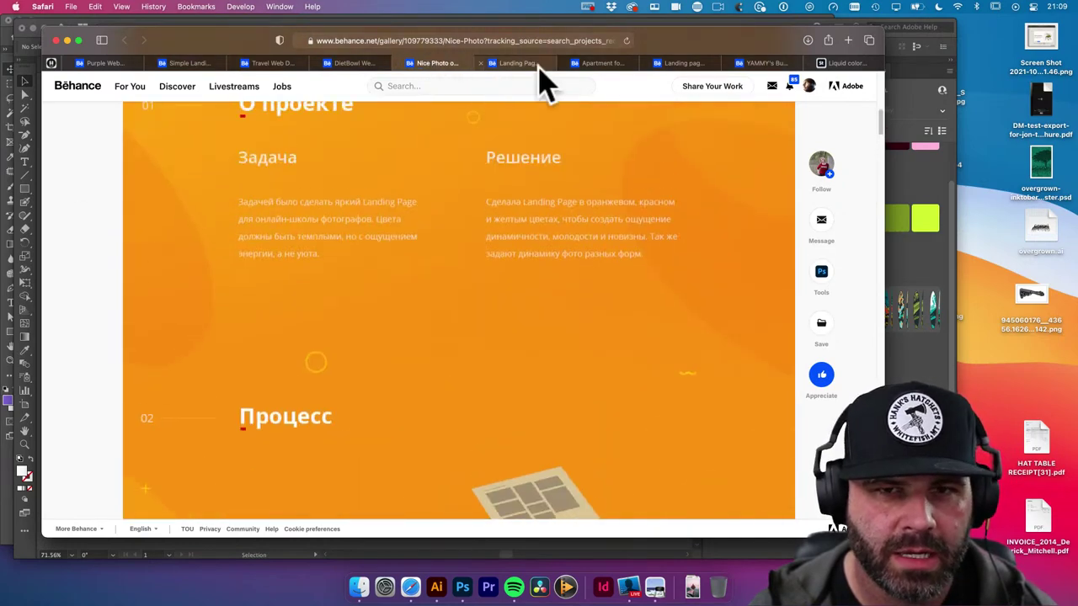
pyautogui.click(536, 64)
pyautogui.scroll(-10, 568, 341)
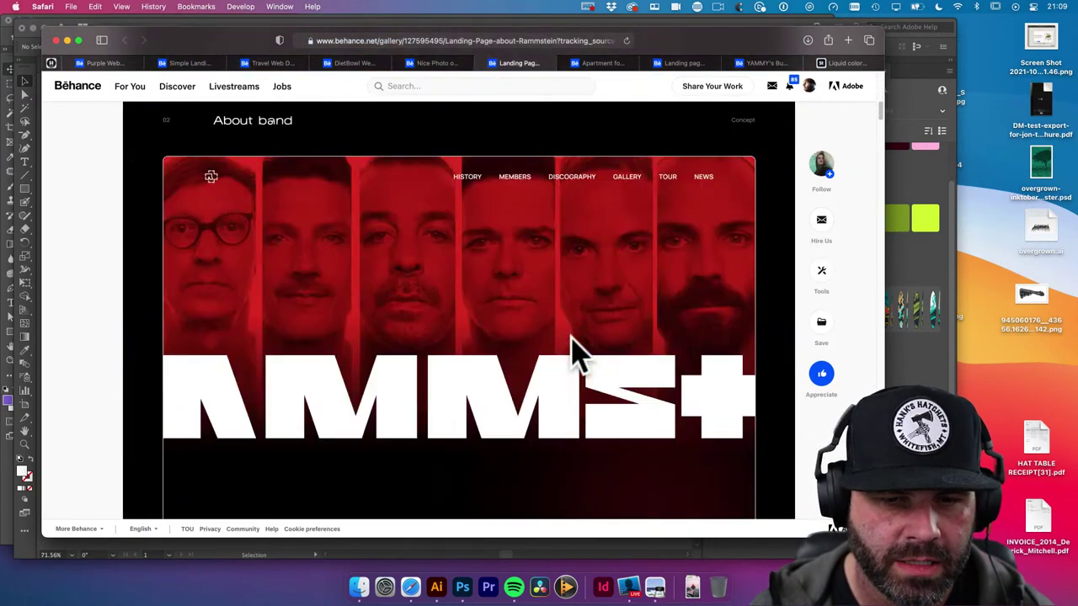
pyautogui.press('super+shift+4')
pyautogui.moveTo(174, 196); pyautogui.dragTo(731, 384)
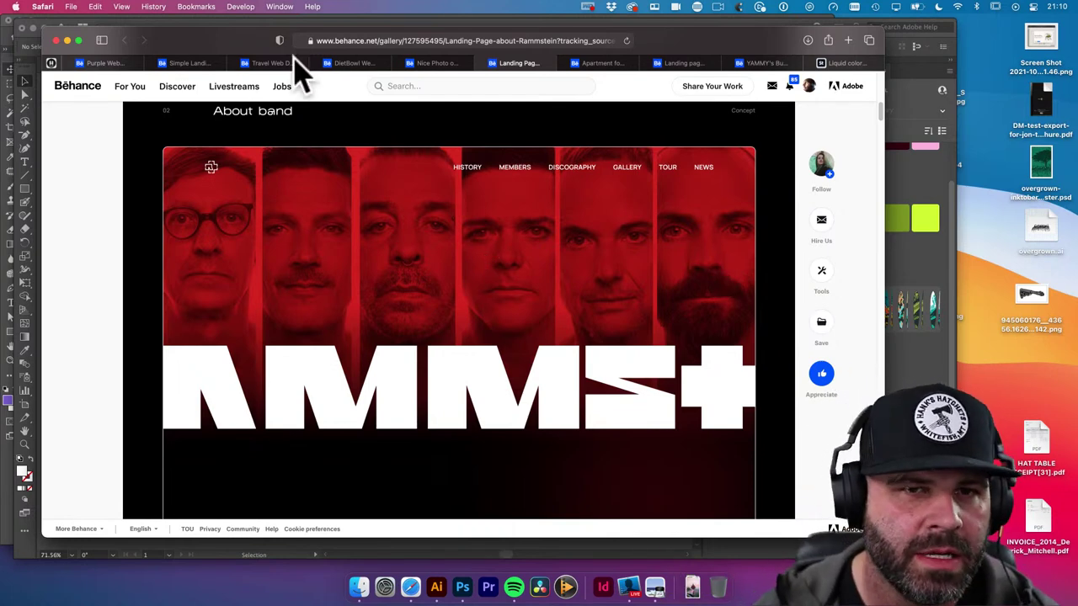
# Paste the red band portraits into the Illustrator document and place them above the artboard
pyautogui.click(439, 589)
pyautogui.press('super+v')
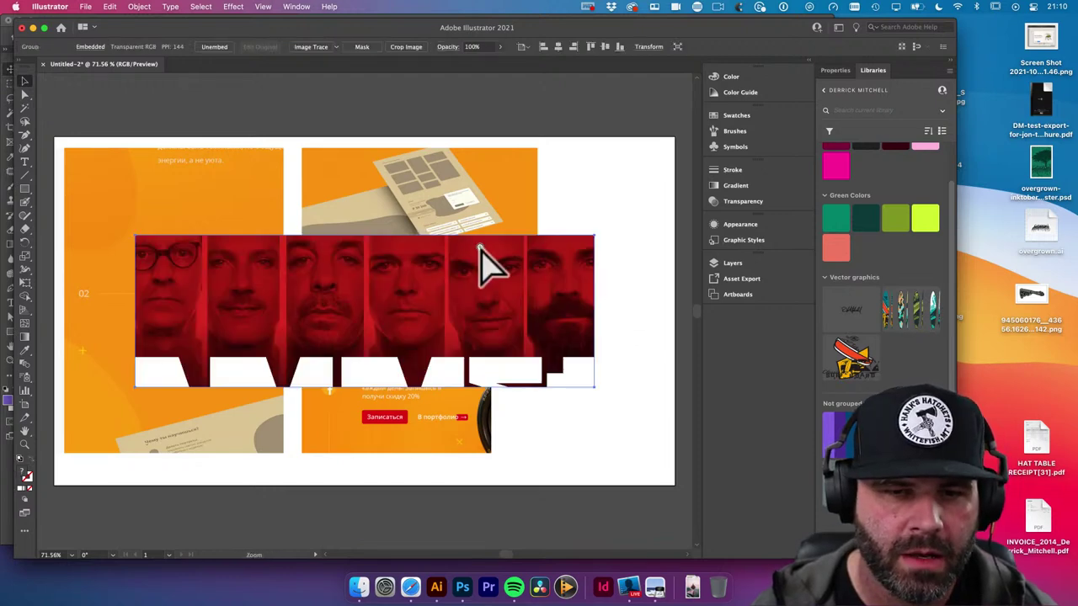
pyautogui.press('super+minus')
pyautogui.press('super+minus')
pyautogui.moveTo(308, 373); pyautogui.dragTo(402, 194)
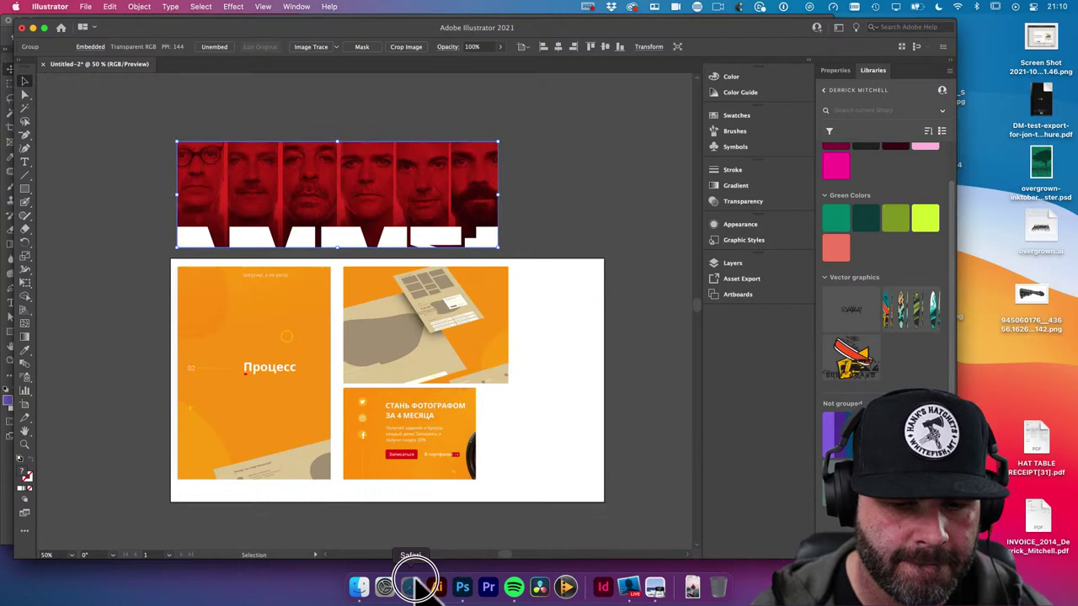
# Switch to Safari, open the Apartment for rent project, and go to its About Project section
pyautogui.click(413, 585)
pyautogui.click(603, 63)
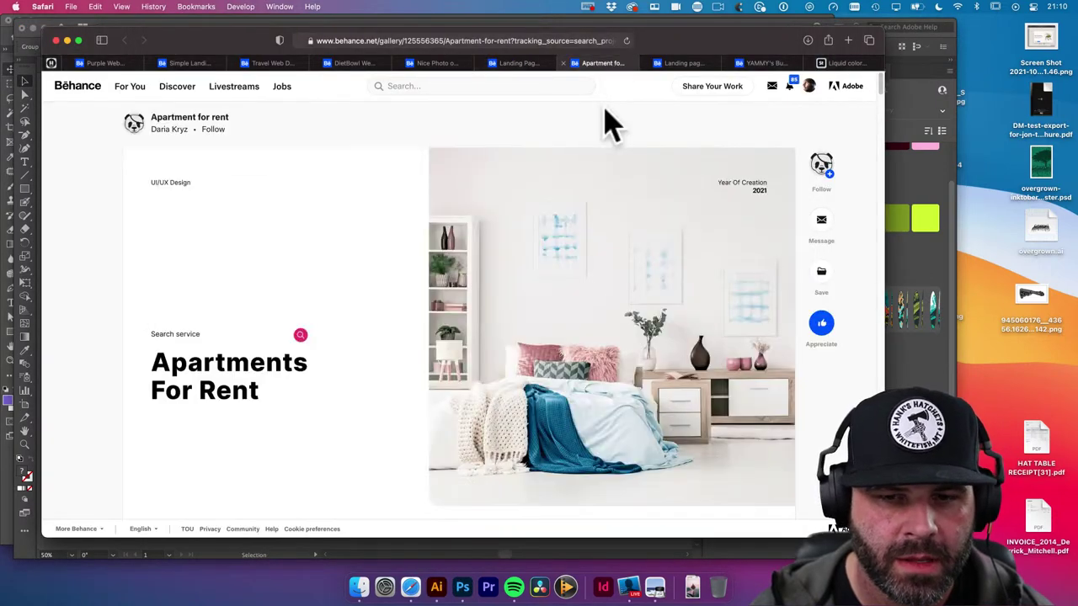
pyautogui.scroll(-10, 593, 299)
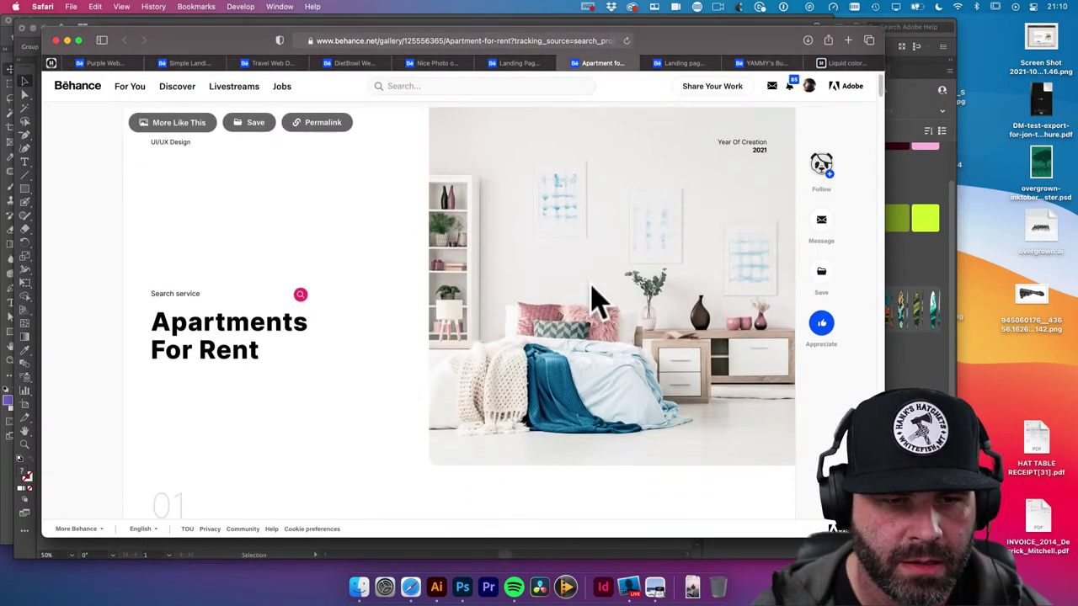
pyautogui.scroll(3, 594, 299)
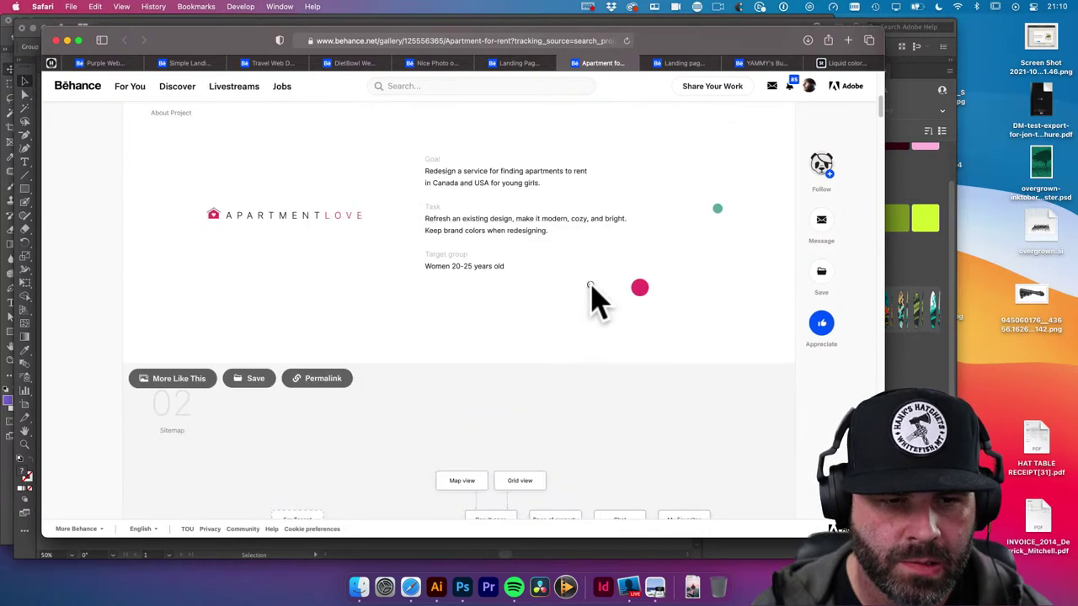
pyautogui.scroll(-5, 593, 299)
pyautogui.scroll(5, 594, 299)
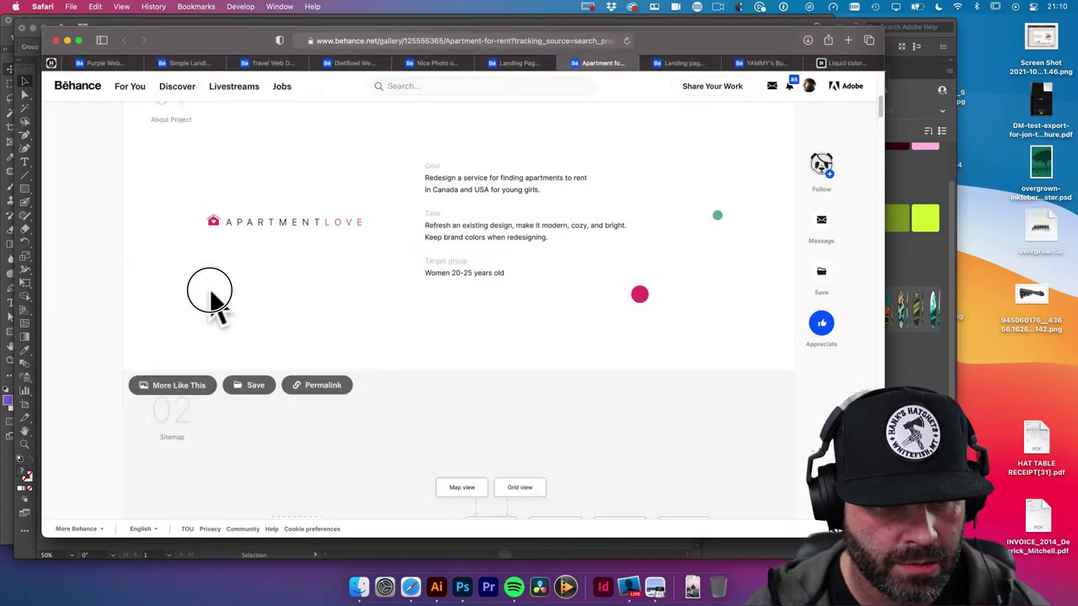
pyautogui.click(265, 284)
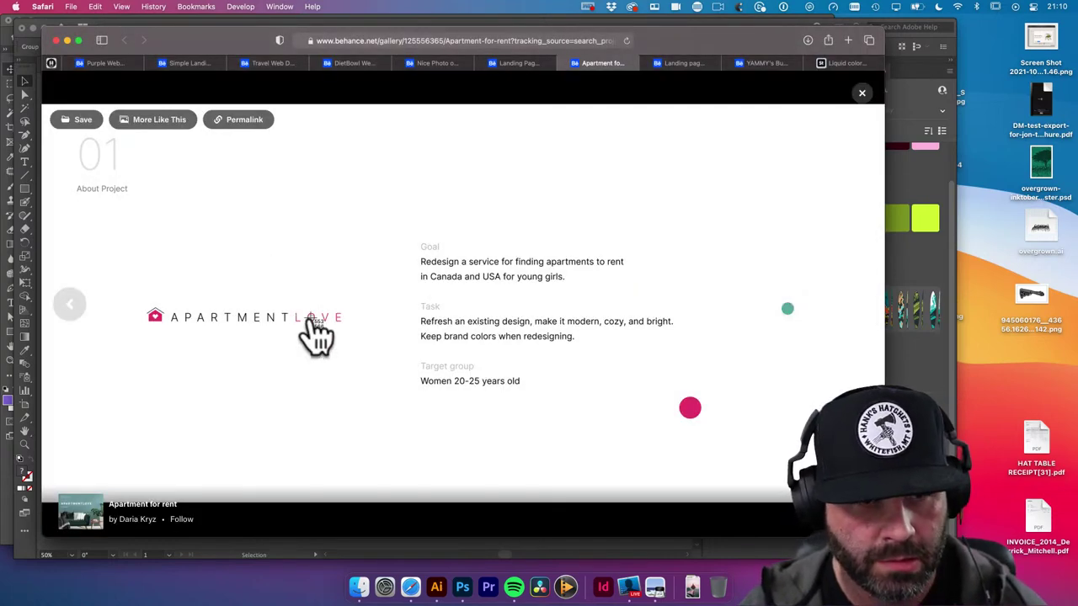
pyautogui.press('super+shift+4')
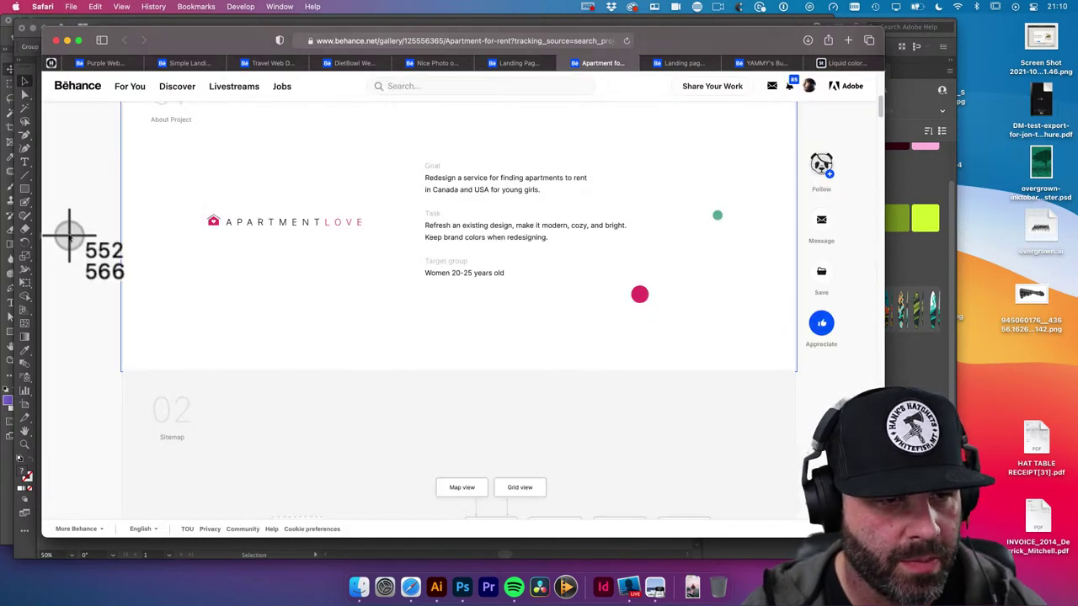
pyautogui.press('Escape')
pyautogui.click(343, 392)
pyautogui.press('super+shift+4')
pyautogui.press('space')
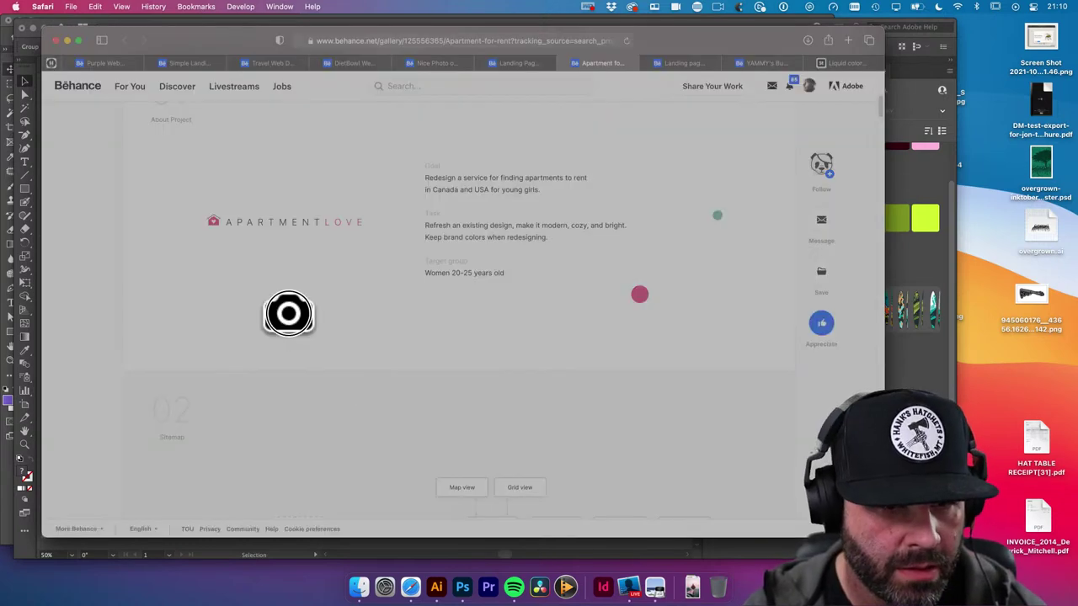
pyautogui.press('Escape')
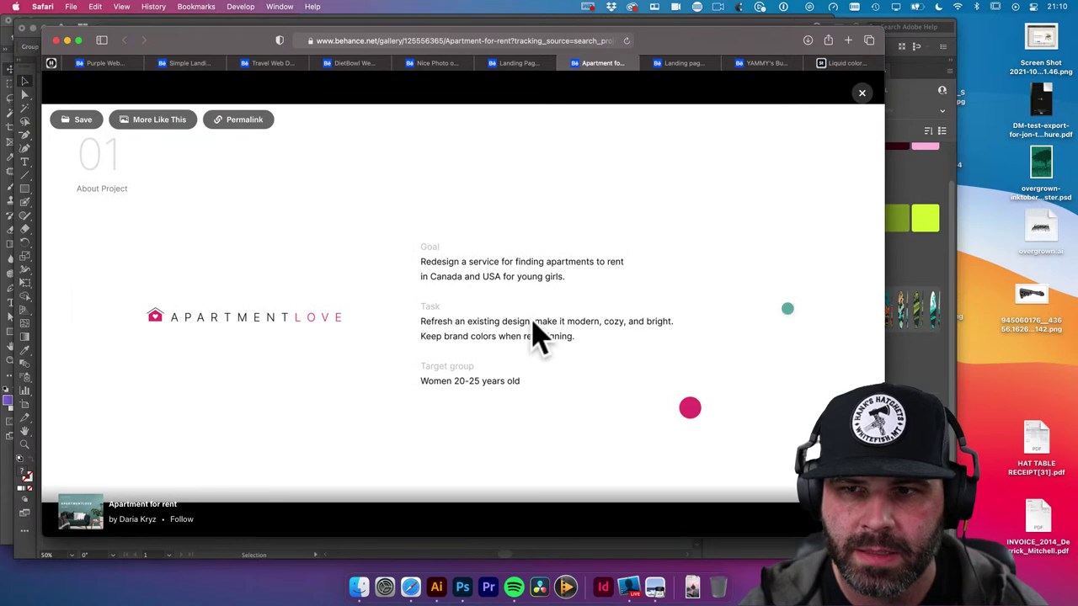
pyautogui.click(862, 93)
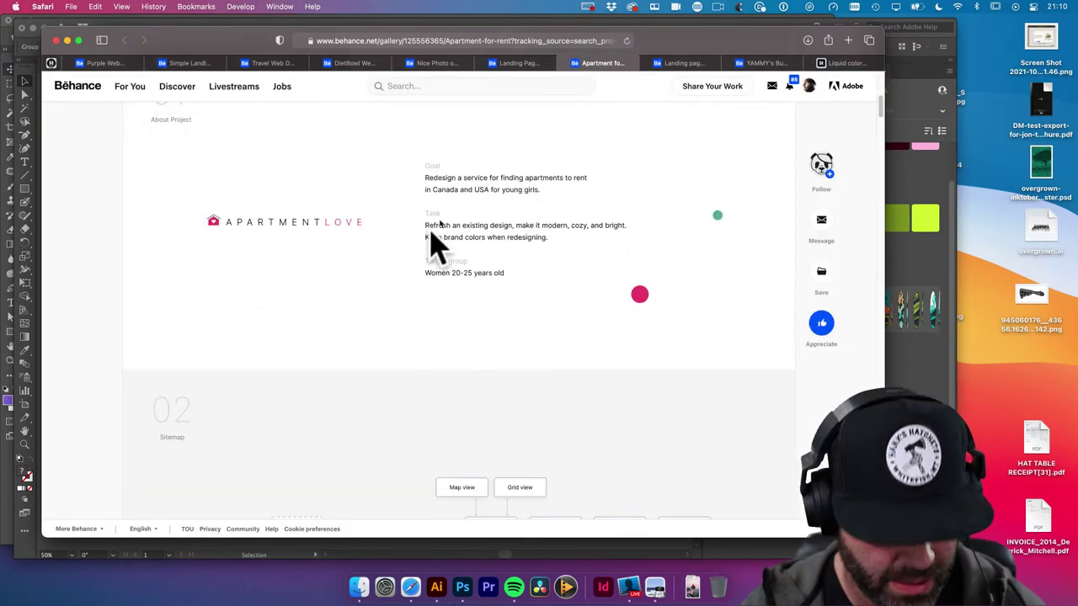
# Capture the About Project section with the Apartment Love logo and project text, and paste it into the Illustrator document
pyautogui.press('super+shift+4')
pyautogui.moveTo(124, 154); pyautogui.dragTo(671, 458)
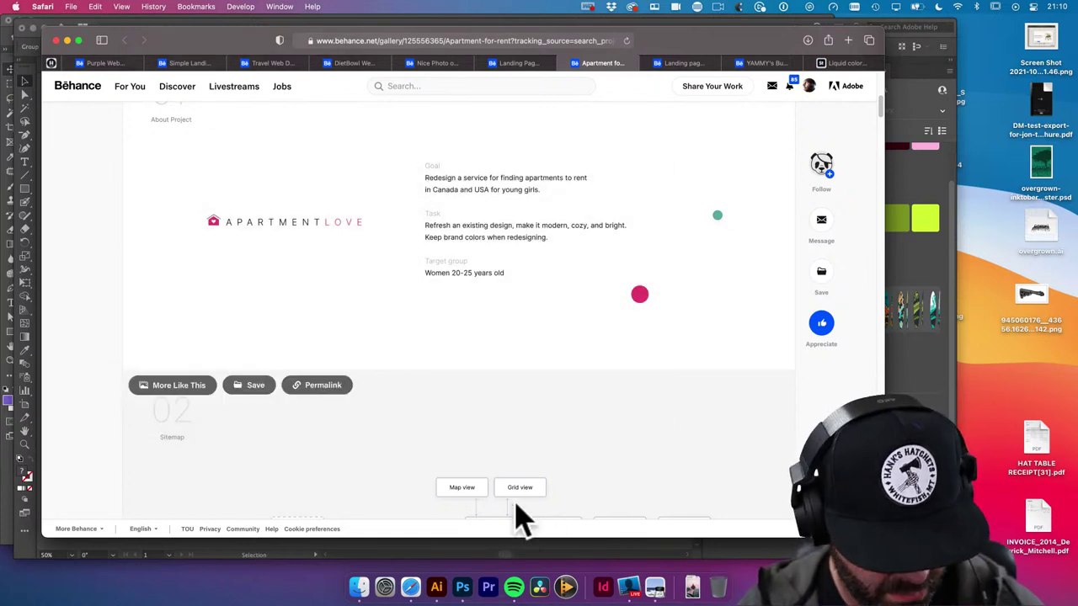
pyautogui.click(437, 588)
pyautogui.press('super+v')
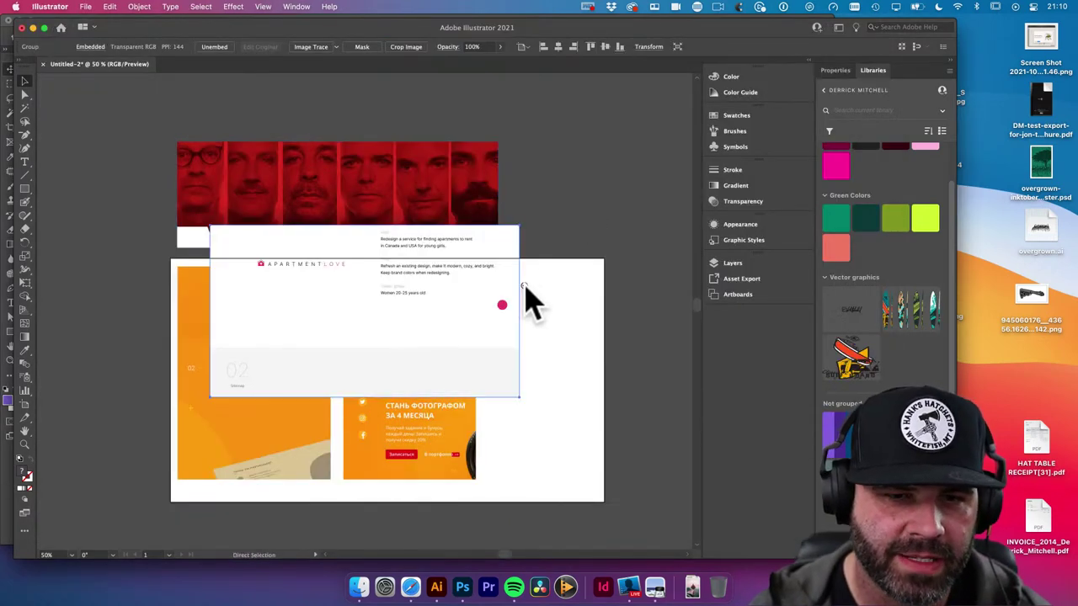
pyautogui.click(534, 318)
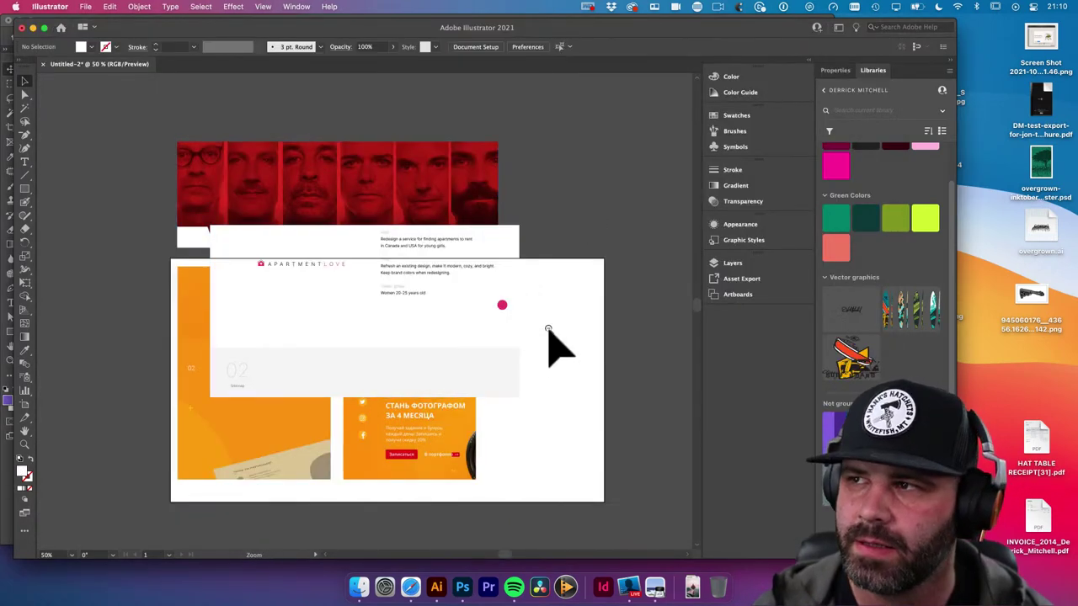
# Move the Apartment Love screenshot off the artboard to the open canvas on its upper right
pyautogui.moveTo(332, 337); pyautogui.dragTo(542, 334)
pyautogui.moveTo(461, 312); pyautogui.dragTo(666, 238)
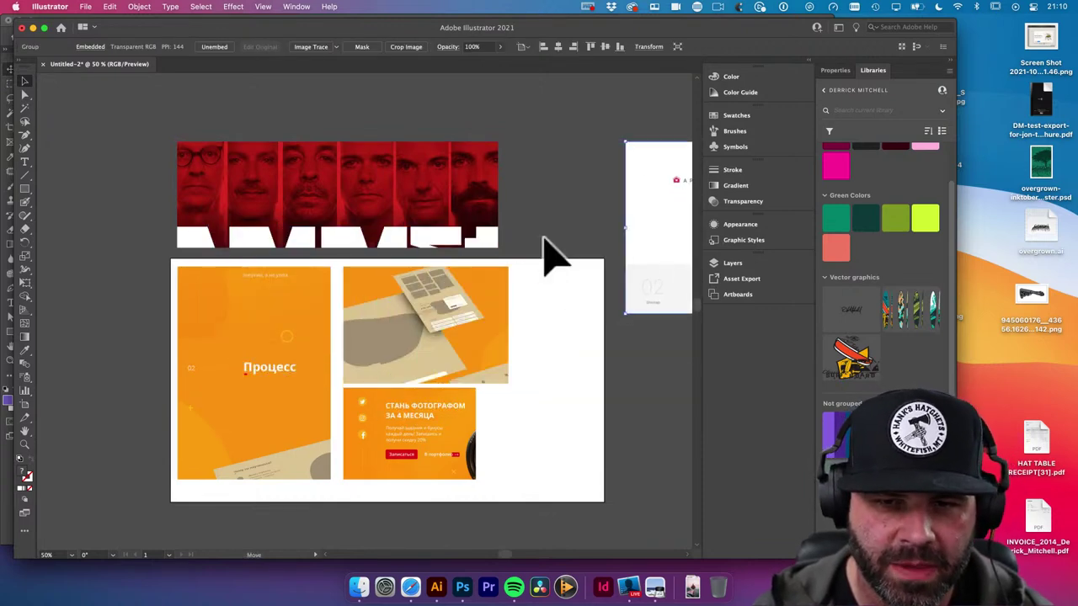
pyautogui.click(484, 437)
# Switch to Safari, open the Landing page "Secremouso" project, and capture the purple laptop mockup
pyautogui.click(412, 588)
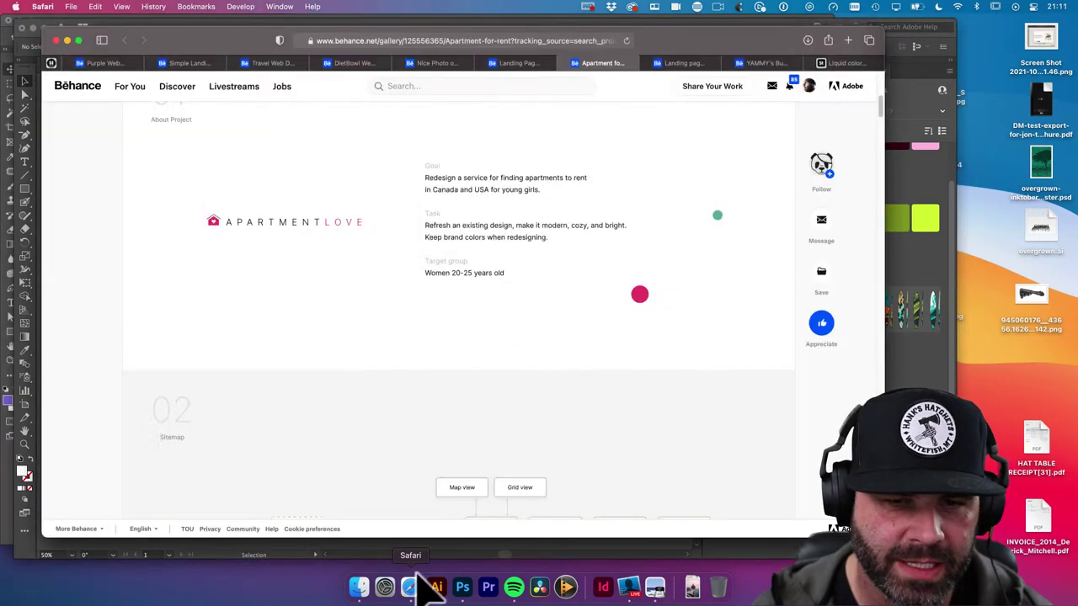
pyautogui.click(681, 63)
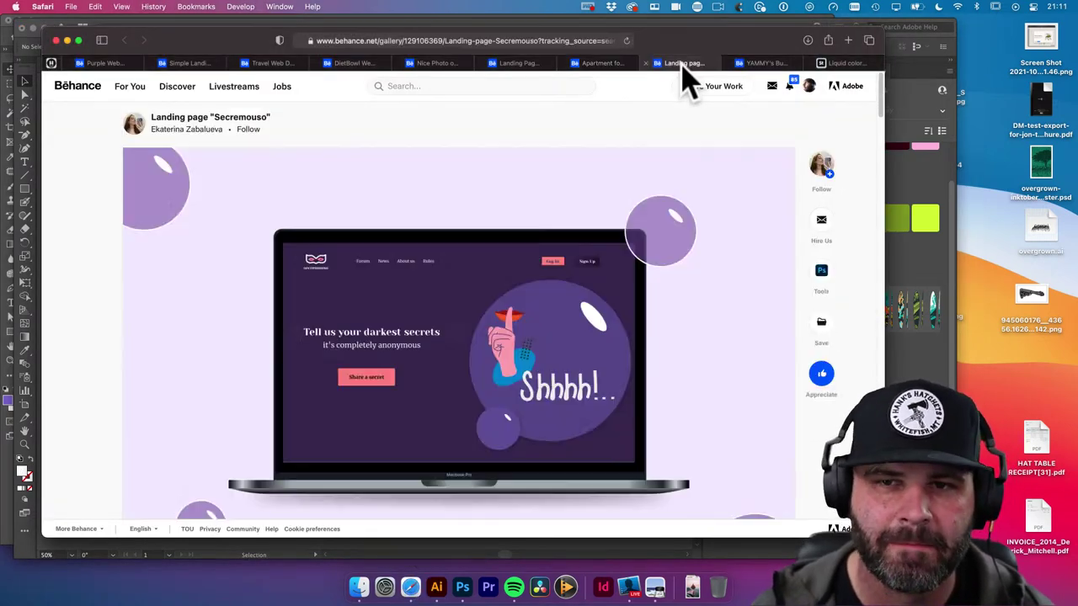
pyautogui.scroll(-1, 655, 216)
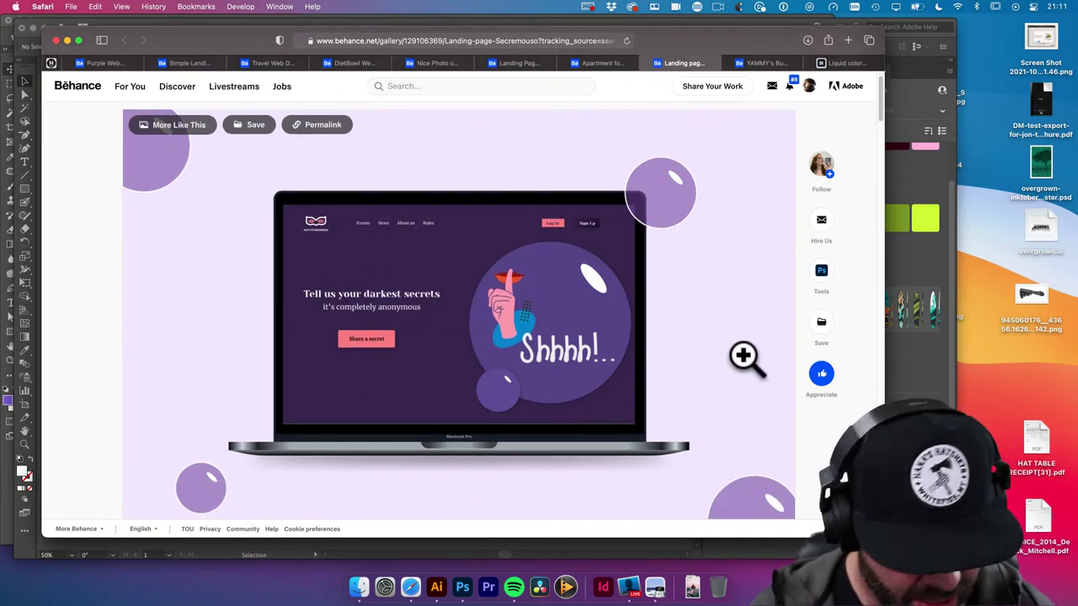
pyautogui.press('super+shift+4')
pyautogui.moveTo(301, 186); pyautogui.dragTo(781, 489)
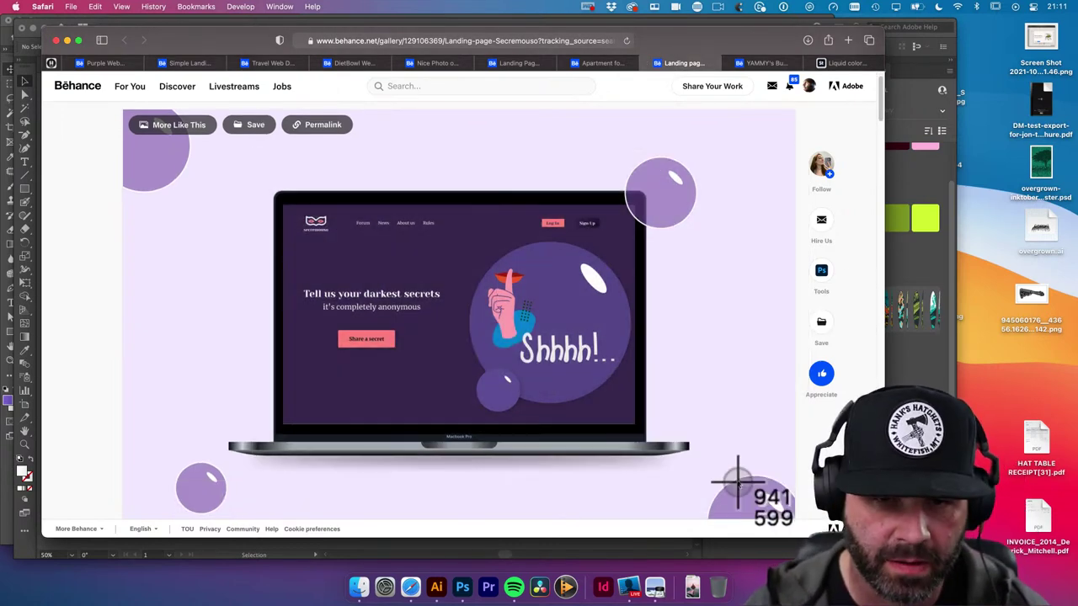
# Paste the laptop mockup into the Illustrator document and place it beside the artboard, below the Apartment Love screenshot
pyautogui.click(437, 589)
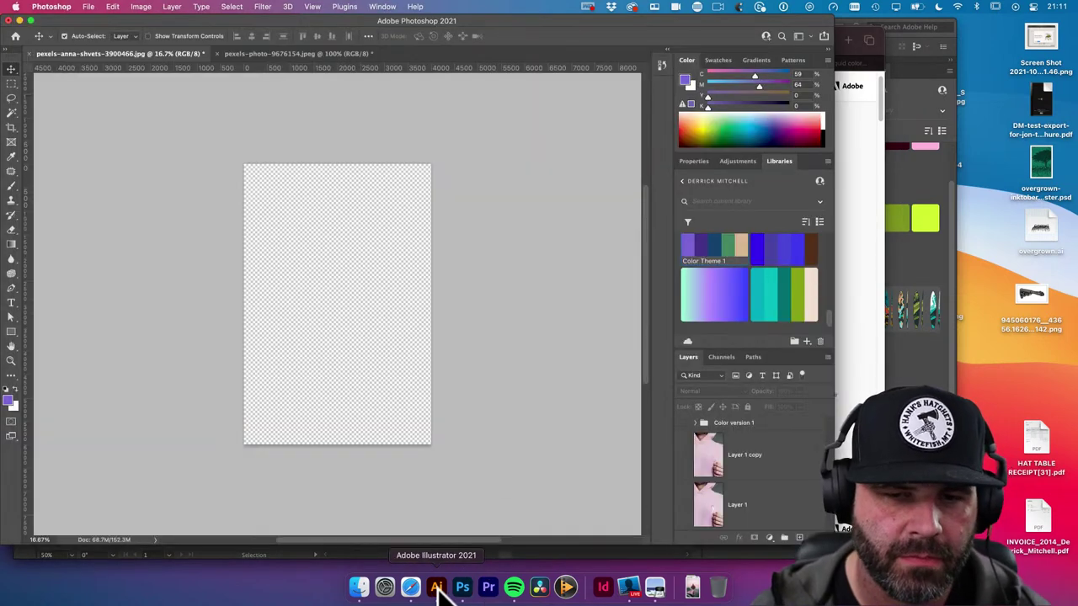
pyautogui.press('super+v')
pyautogui.hscroll(5, 543, 444)
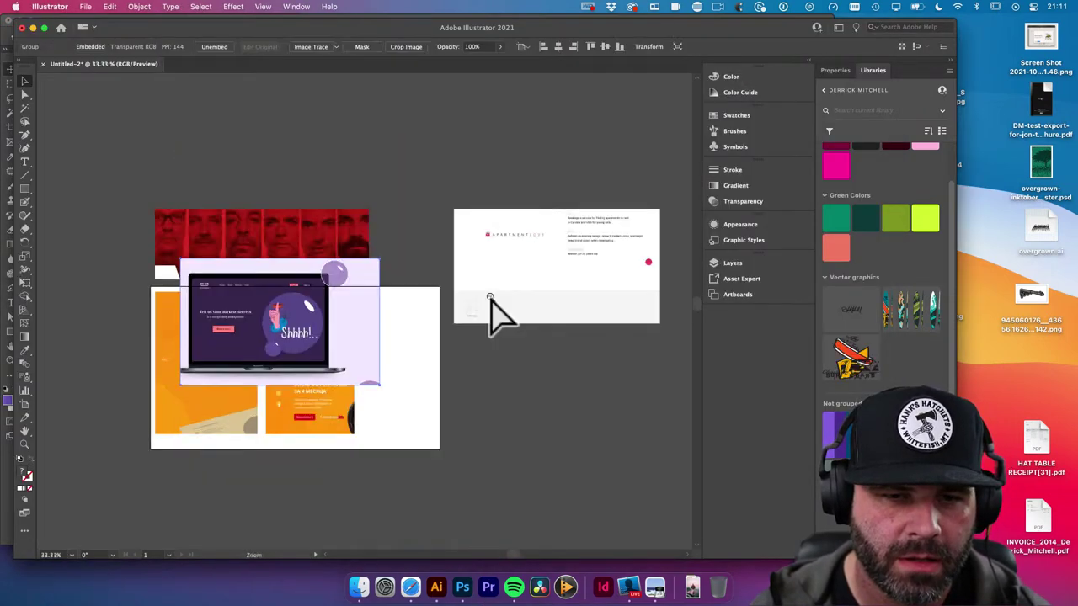
pyautogui.moveTo(138, 373); pyautogui.dragTo(560, 444)
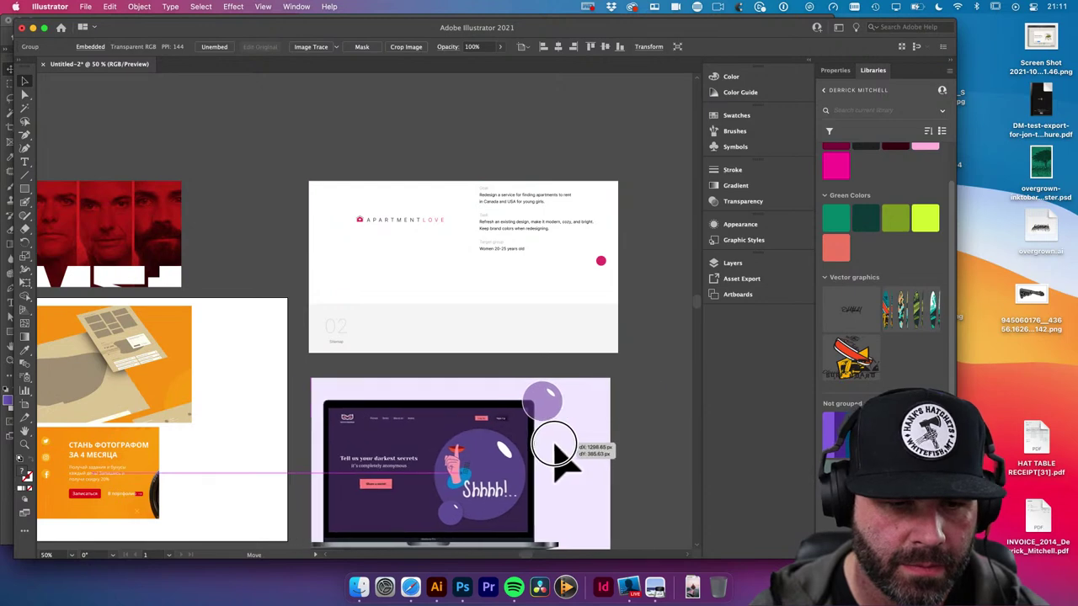
pyautogui.click(630, 509)
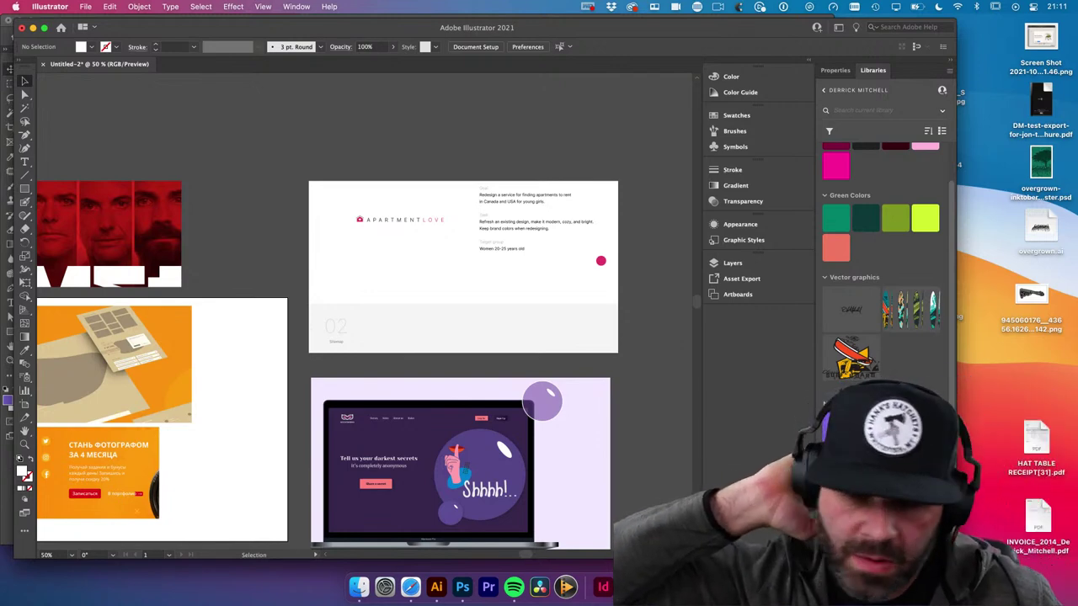
pyautogui.click(595, 153)
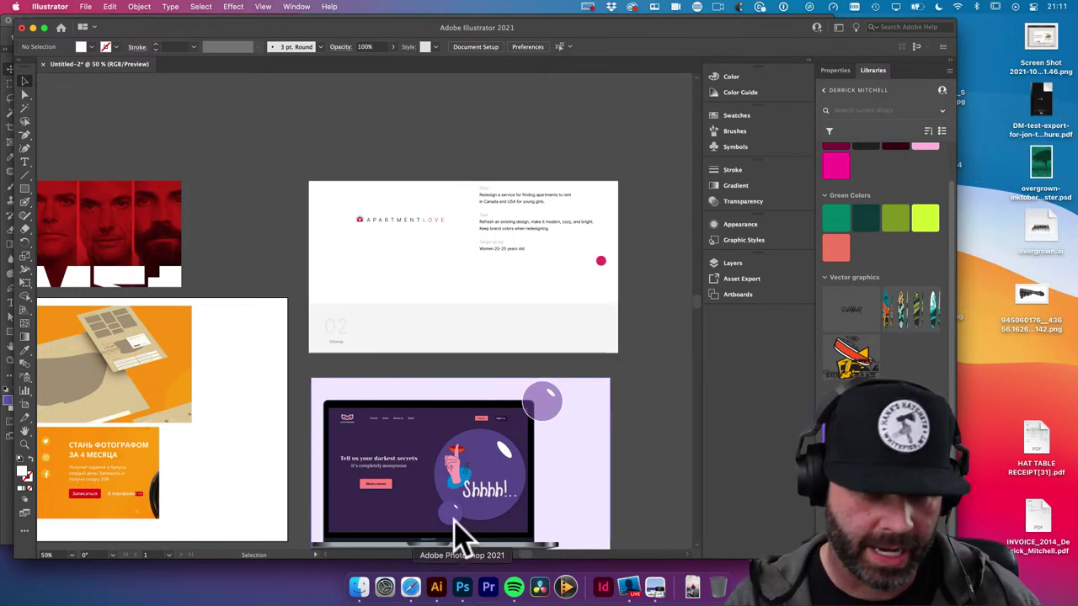
# Move the three orange screenshots together off the artboard to the canvas just below it
pyautogui.keyDown('alt'); pyautogui.keyDown('super'); pyautogui.click(320, 291); pyautogui.keyUp('super'); pyautogui.keyUp('alt')
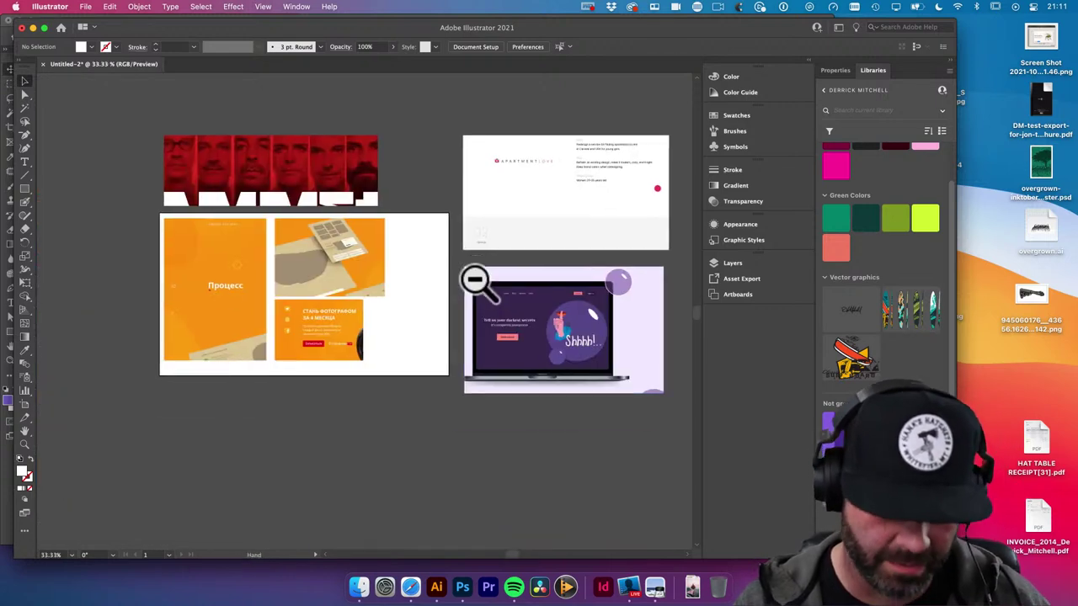
pyautogui.hscroll(-2, 476, 286)
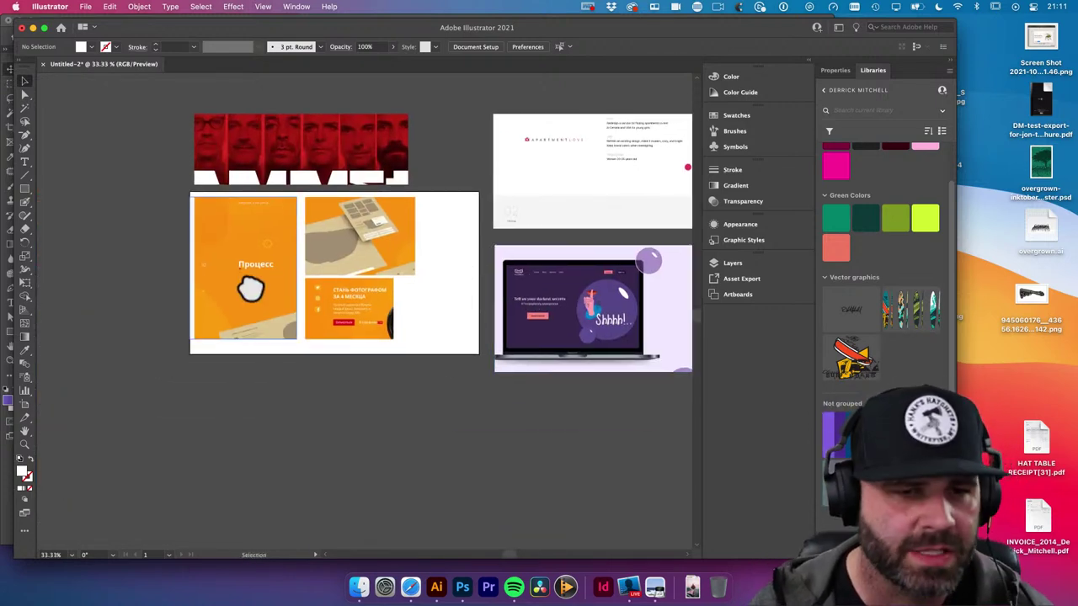
pyautogui.click(297, 309)
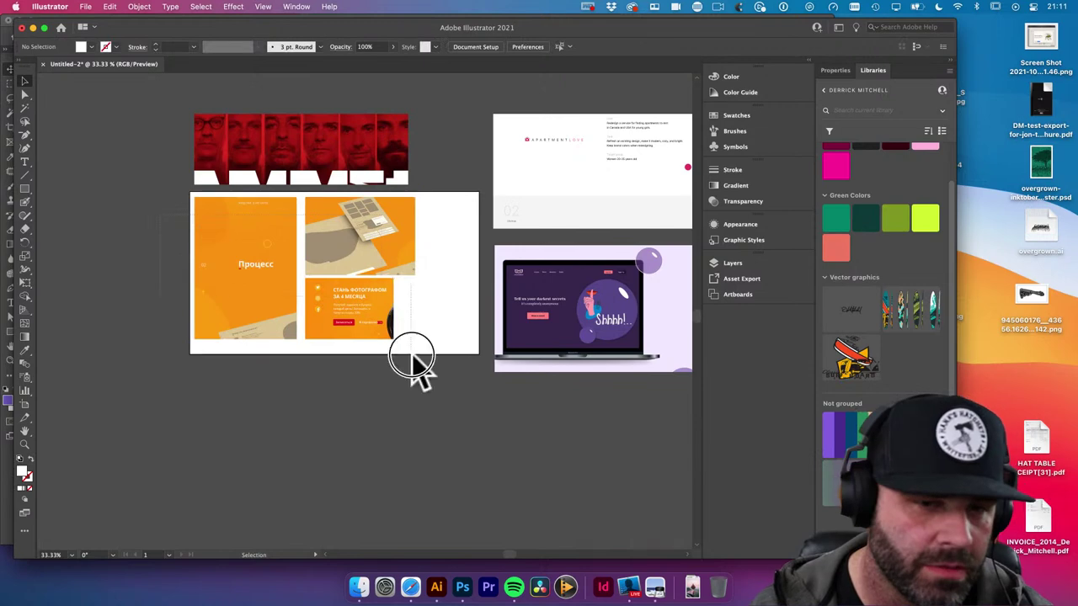
pyautogui.moveTo(388, 244); pyautogui.dragTo(392, 430)
pyautogui.click(481, 373)
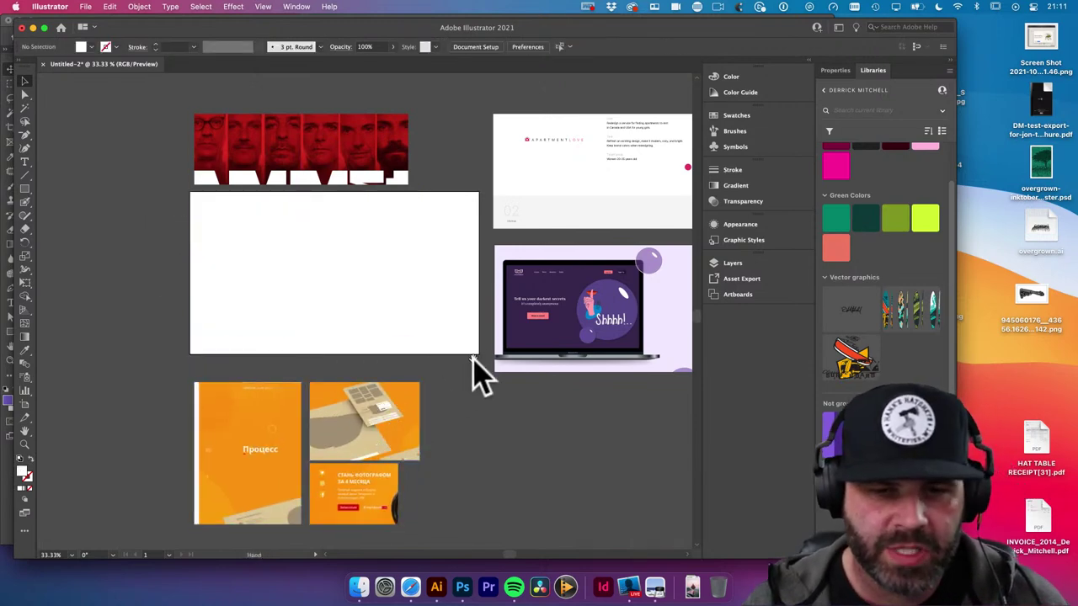
# Draw a small square in the artboard's lower-left corner and fill it with orange sampled from the "Процесс" screenshot
pyautogui.moveTo(481, 373); pyautogui.dragTo(544, 333)
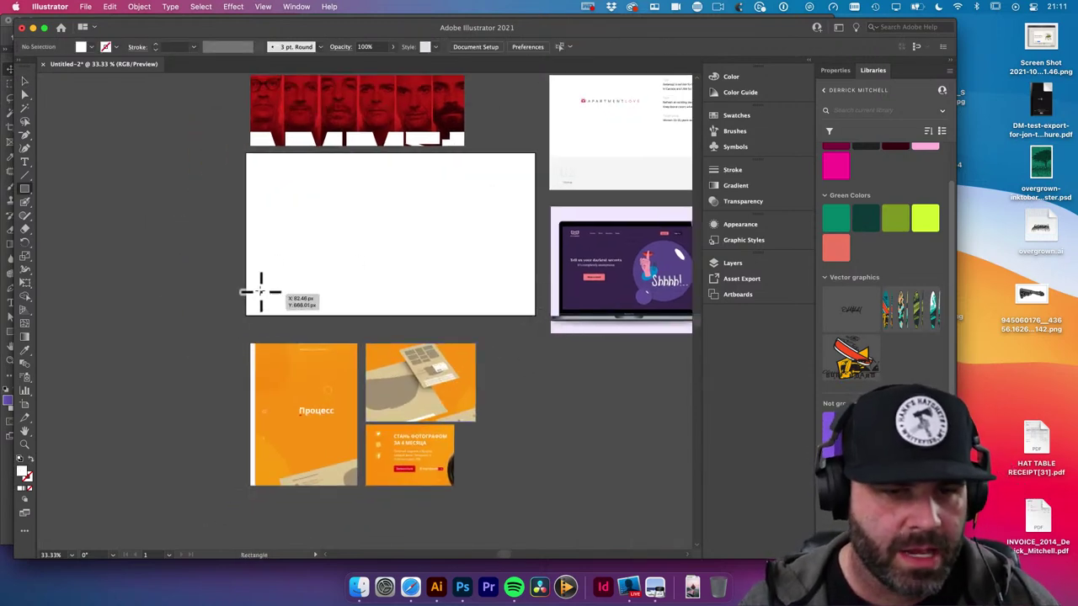
pyautogui.moveTo(261, 293)
pyautogui.mouseDown()
pyautogui.moveTo(278, 304)
pyautogui.moveTo(320, 267)
pyautogui.mouseUp()
pyautogui.press('space')
pyautogui.press('i')
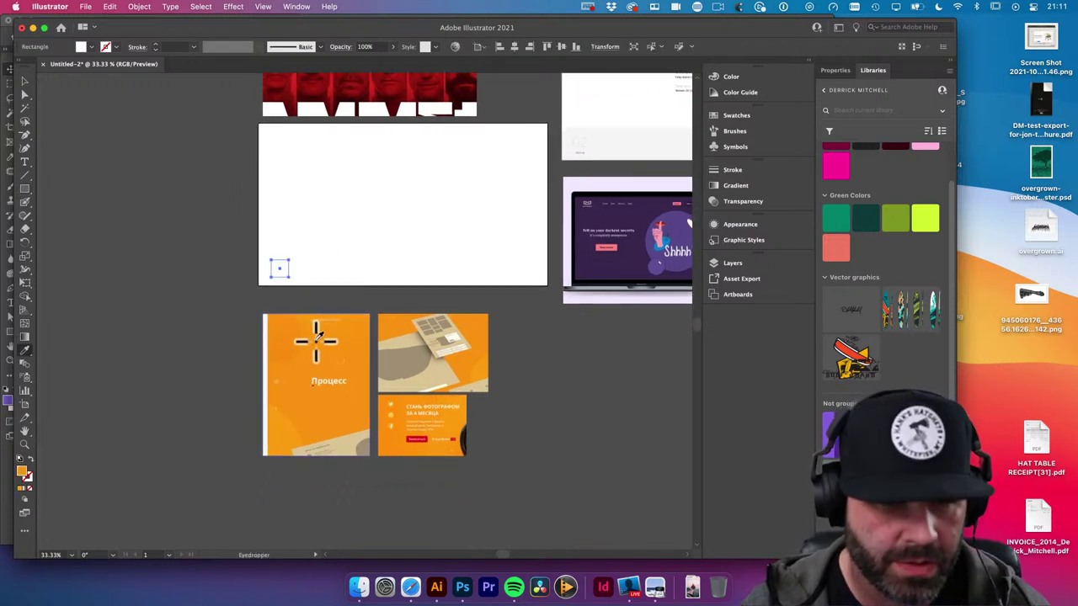
pyautogui.click(316, 341)
pyautogui.press('v')
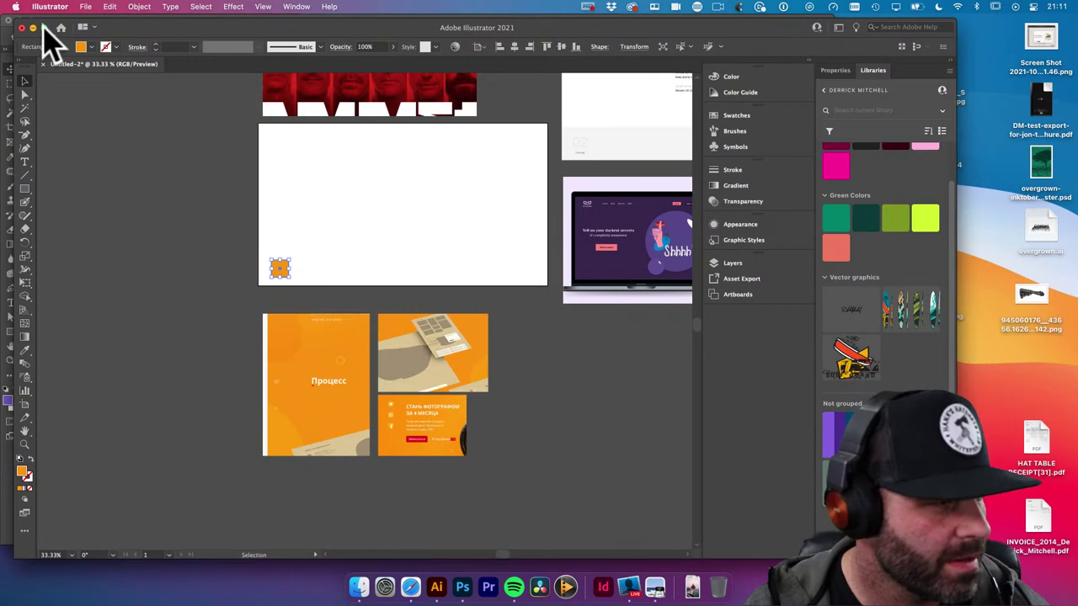
# Enlarge the Illustrator window to fill the screen and bring the orange square into close view
pyautogui.click(43, 28)
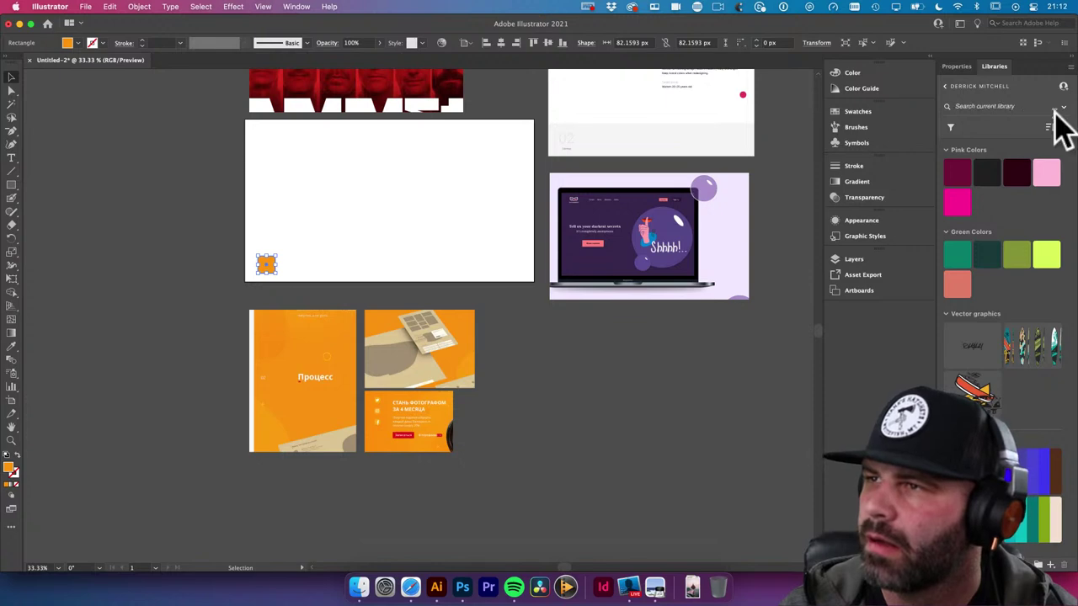
pyautogui.click(278, 289)
pyautogui.keyDown('super'); pyautogui.click(277, 289); pyautogui.keyUp('super')
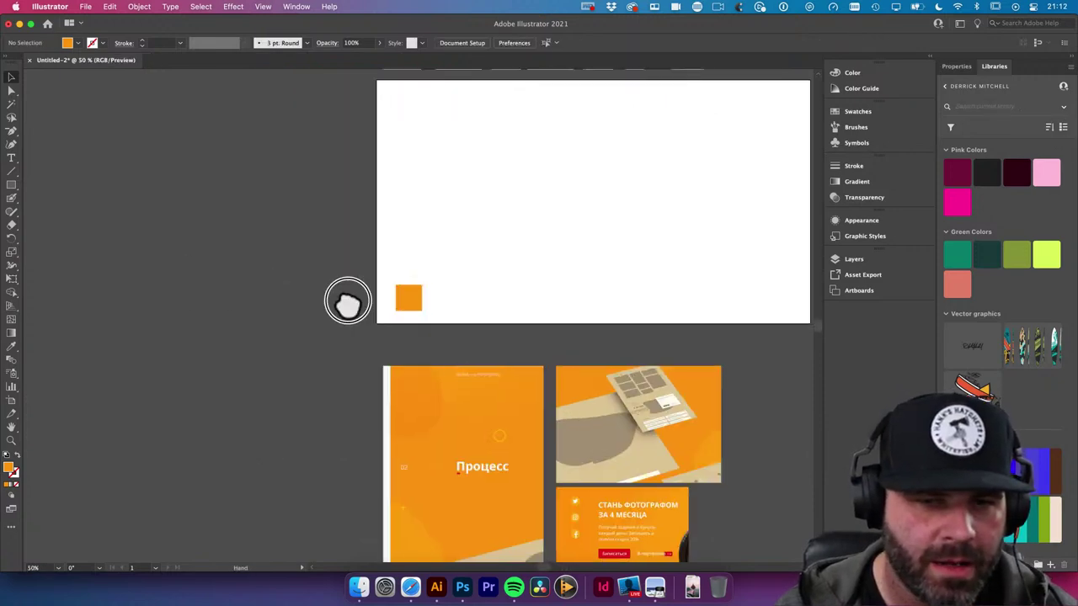
pyautogui.moveTo(348, 301); pyautogui.dragTo(261, 233)
# Duplicate the orange square about 100 px to its right and repeat the duplication into a row of nine squares
pyautogui.click(269, 226)
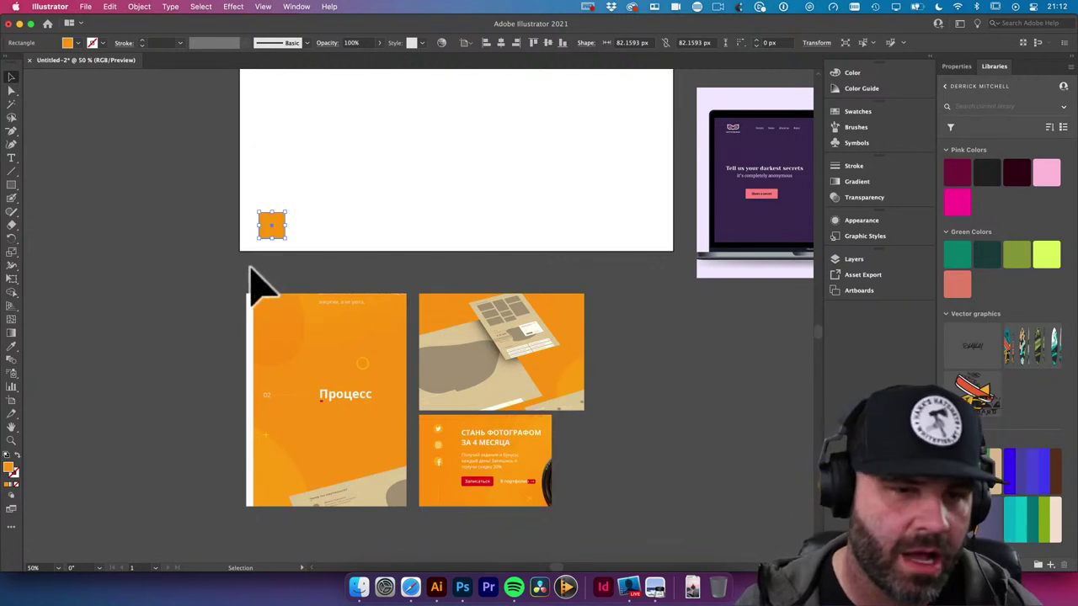
pyautogui.moveTo(289, 221); pyautogui.dragTo(315, 224)
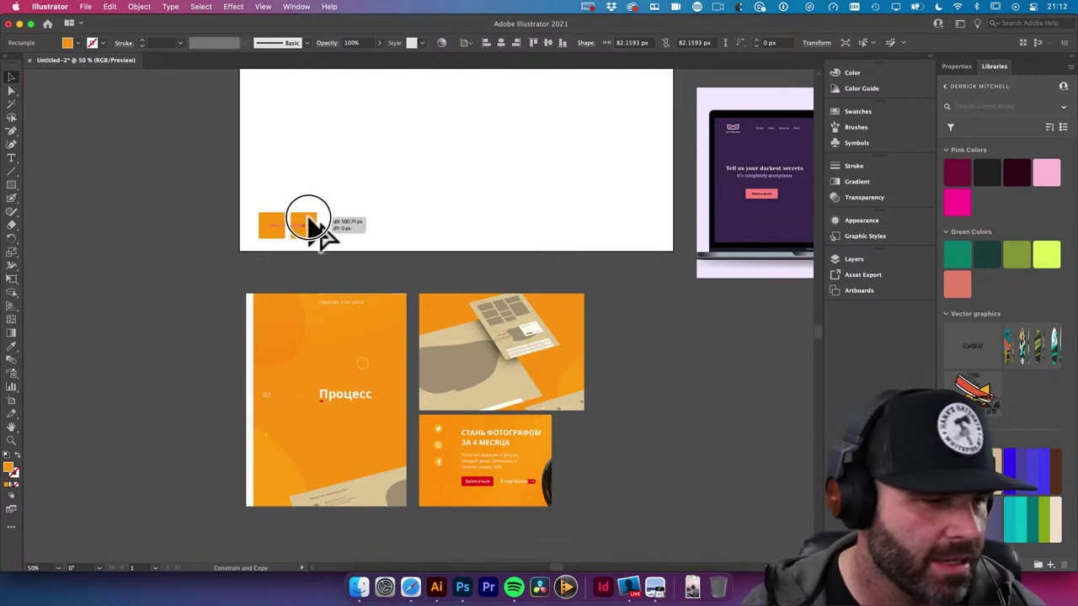
pyautogui.moveTo(308, 219); pyautogui.dragTo(301, 216)
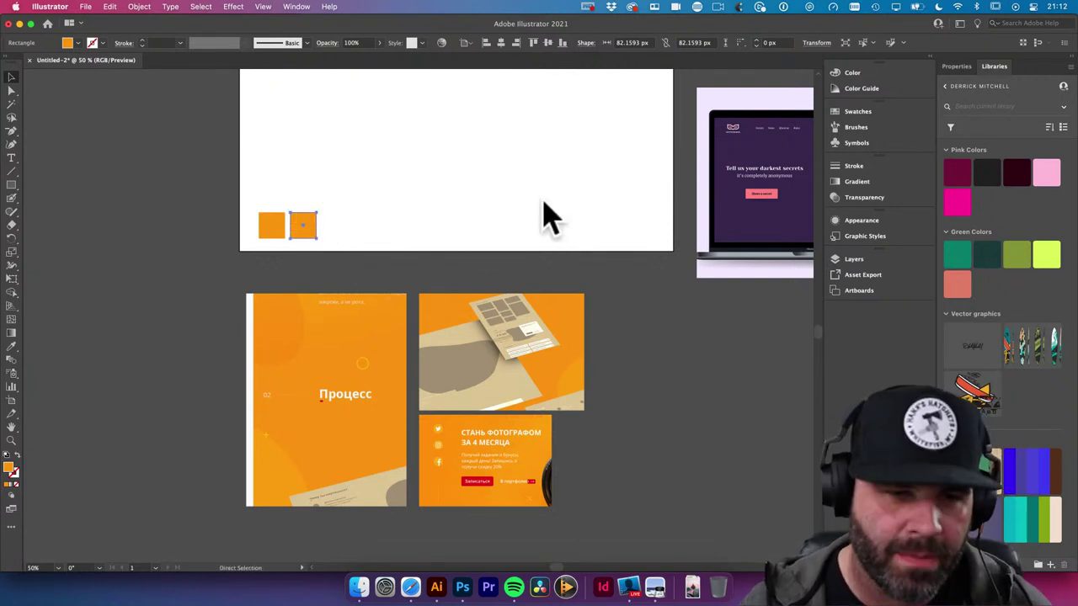
pyautogui.press('super+d')
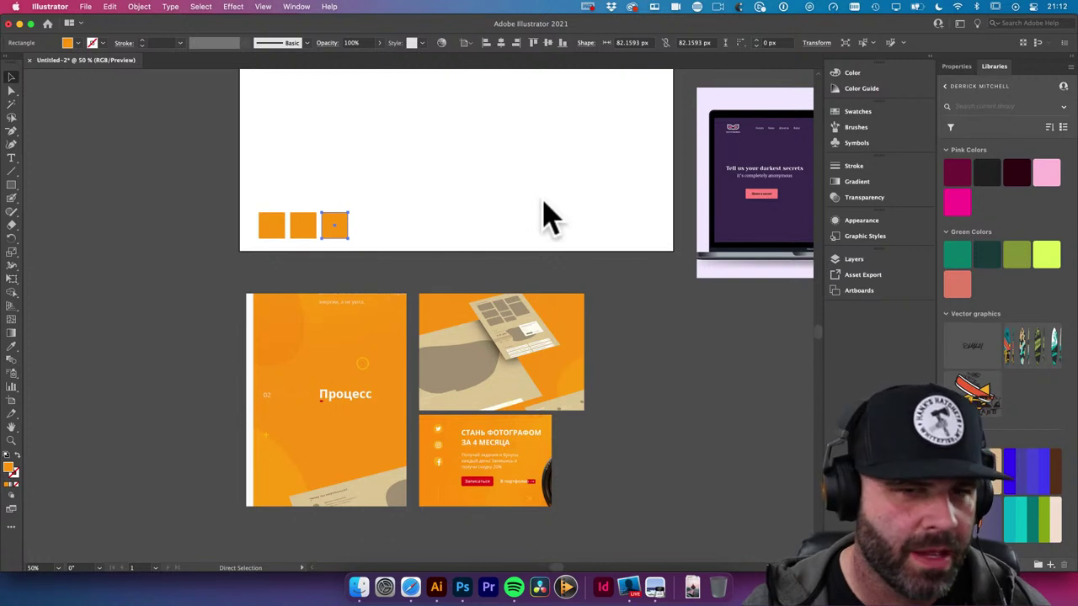
pyautogui.press('super+d')
pyautogui.press('super+d')
pyautogui.press('super+d')
pyautogui.press('super+d')
pyautogui.press('super+d')
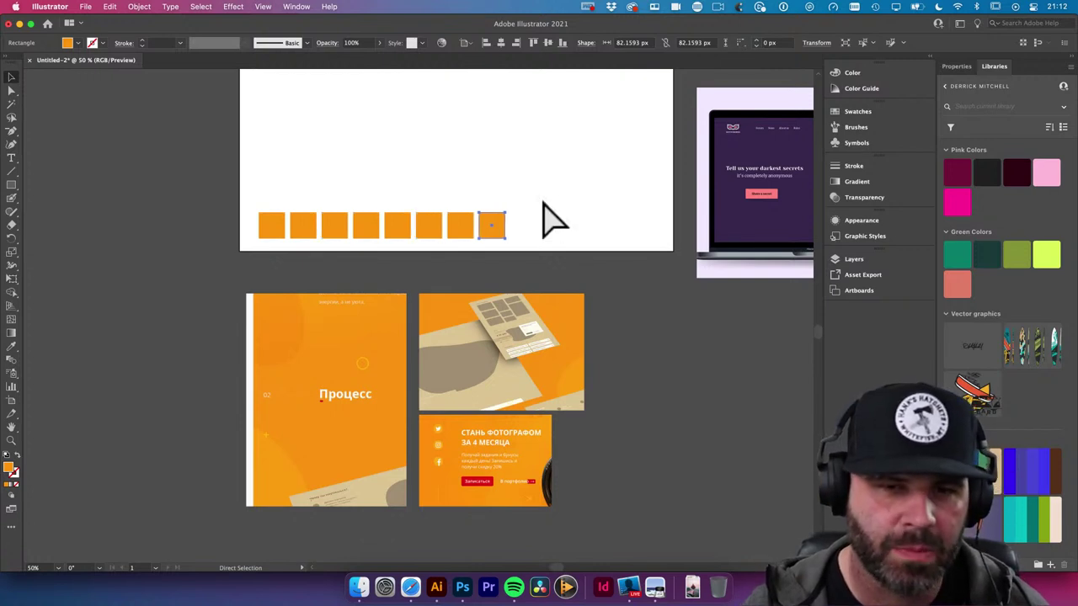
# Delete all the duplicated squares, leaving only the first orange one
pyautogui.moveTo(363, 202); pyautogui.dragTo(570, 247)
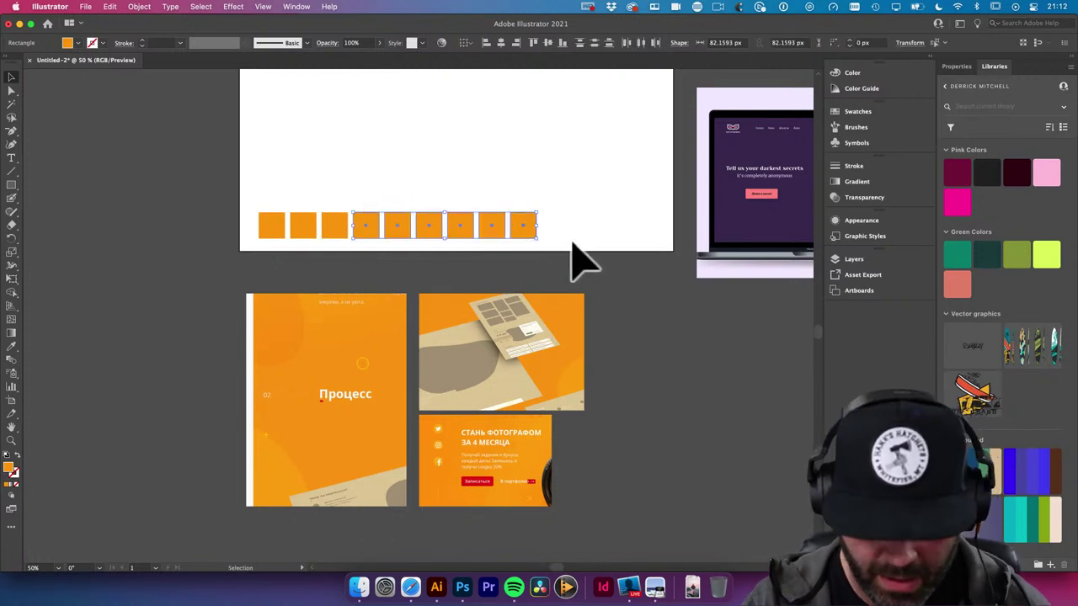
pyautogui.press('Delete')
pyautogui.moveTo(331, 229); pyautogui.dragTo(365, 231)
pyautogui.press('Delete')
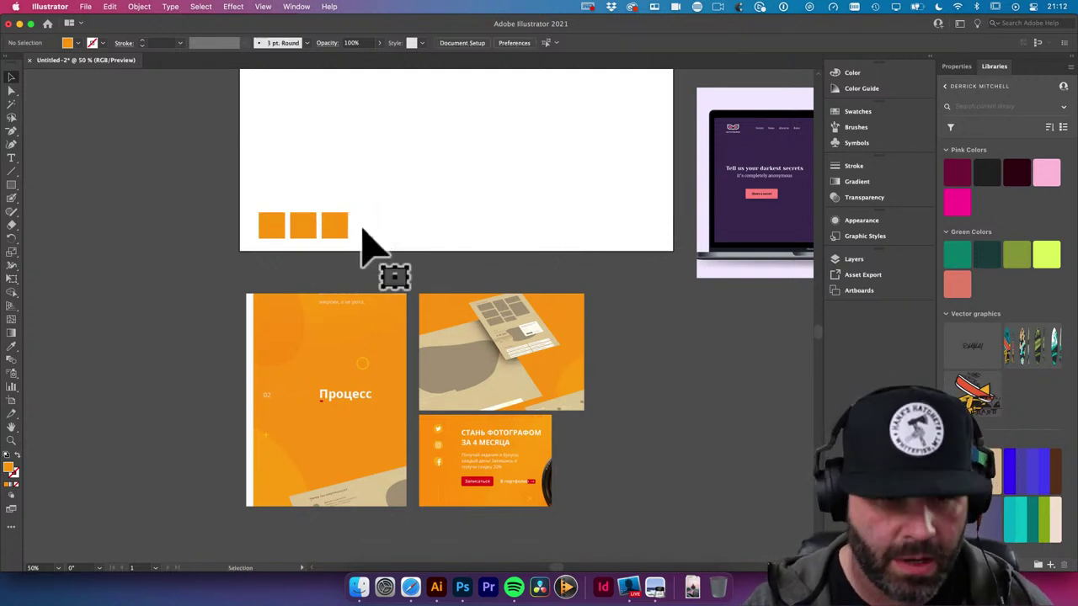
pyautogui.moveTo(294, 183); pyautogui.dragTo(381, 279)
pyautogui.press('Delete')
# Duplicate the orange square into a row of five swatches colored with oranges, tan and taupe sampled from the orange screenshots
pyautogui.click(271, 226)
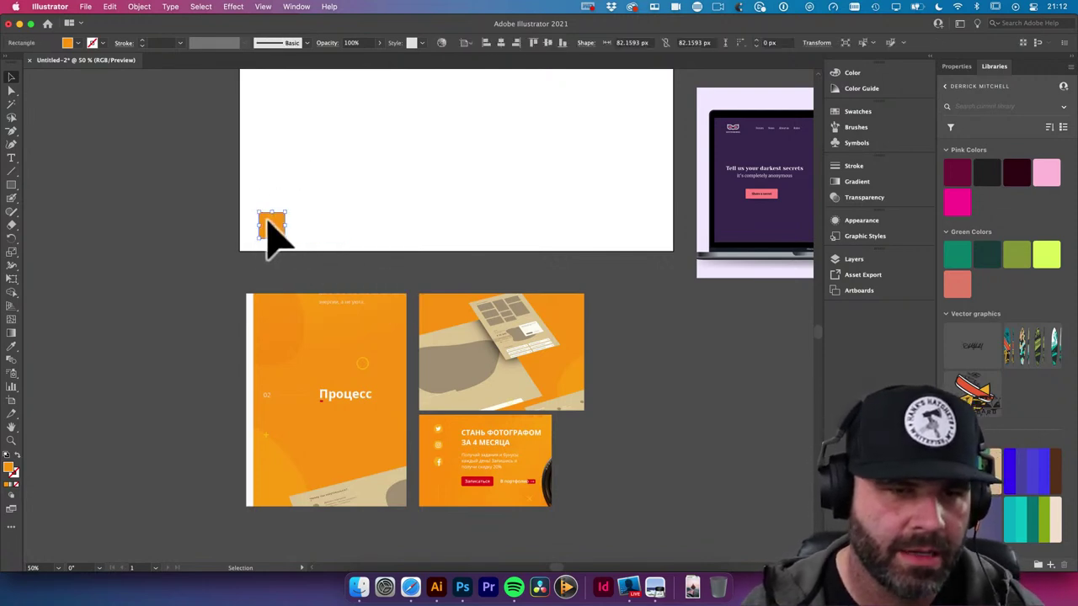
pyautogui.moveTo(271, 225); pyautogui.dragTo(301, 229)
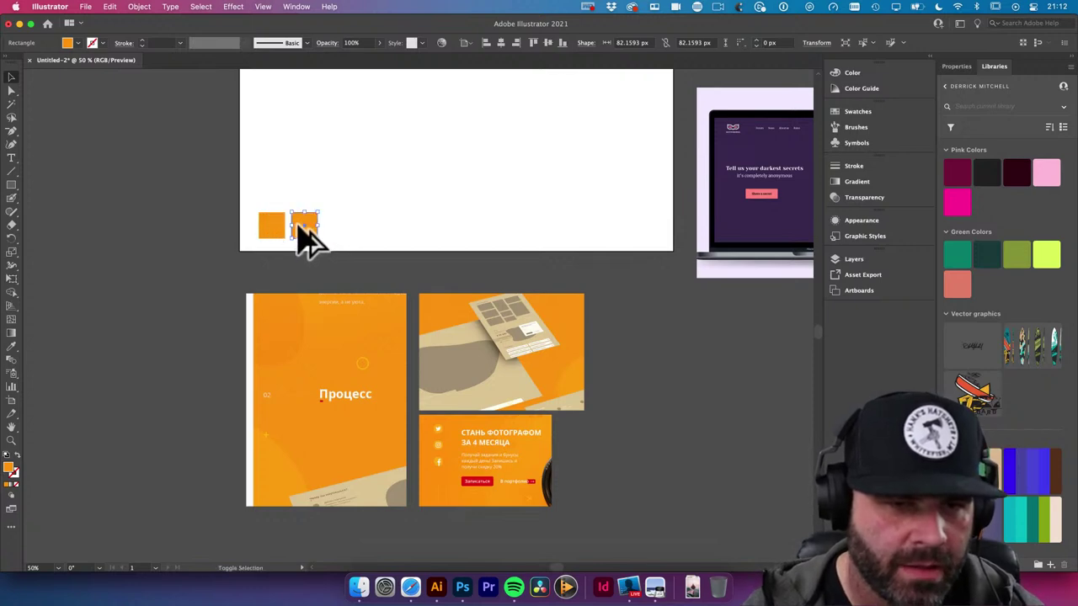
pyautogui.click(503, 246)
pyautogui.scroll(-1, 397, 308)
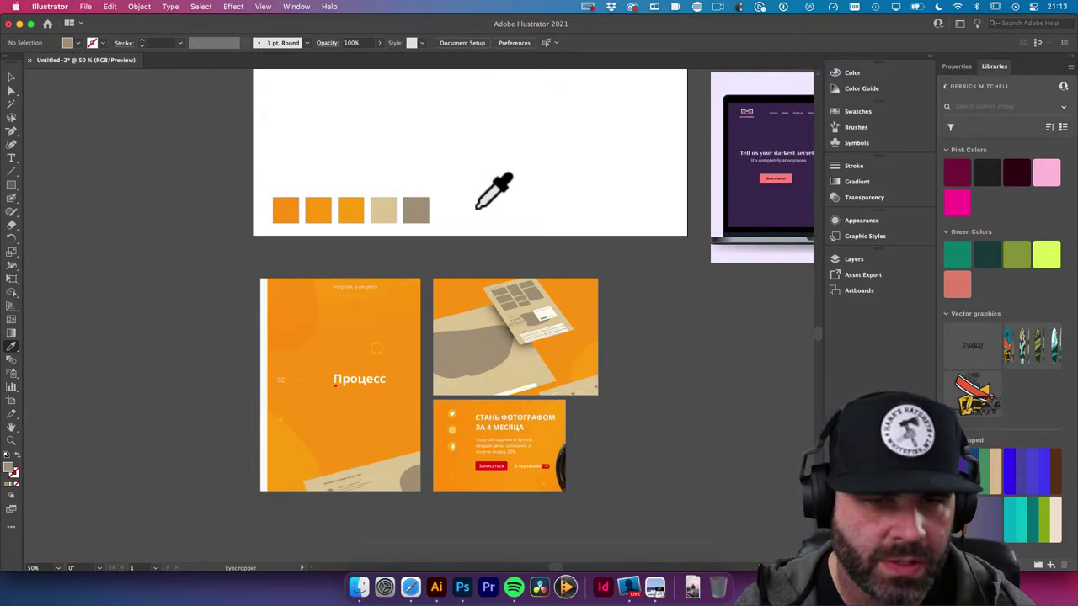
# Duplicate the taupe swatch to its right and fill the copy with red sampled from the button in the orange screenshot
pyautogui.press('v')
pyautogui.moveTo(428, 212); pyautogui.dragTo(455, 211)
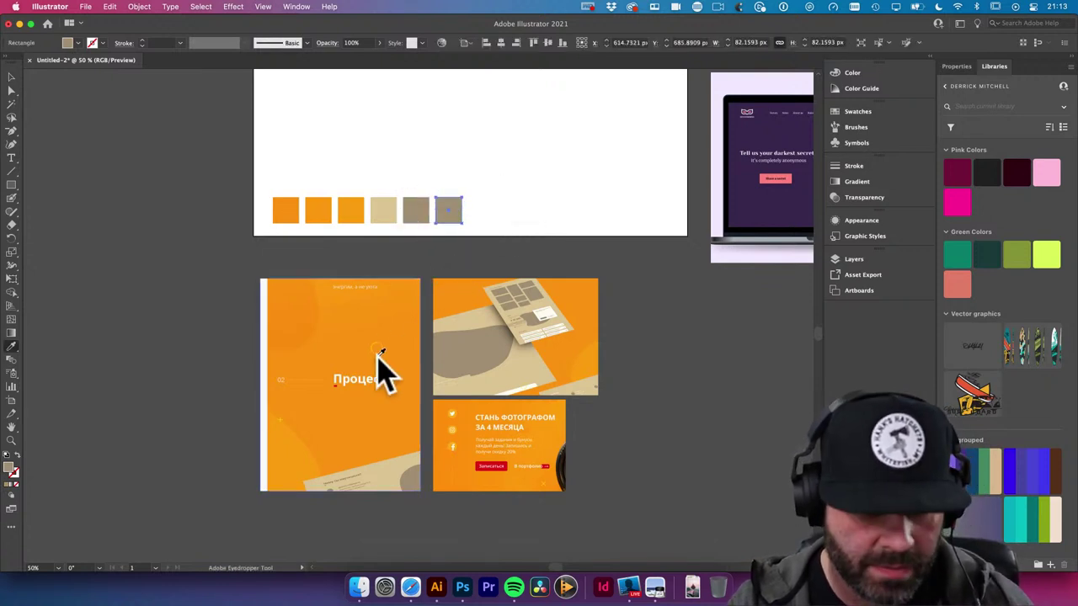
pyautogui.press('i')
pyautogui.click(484, 469)
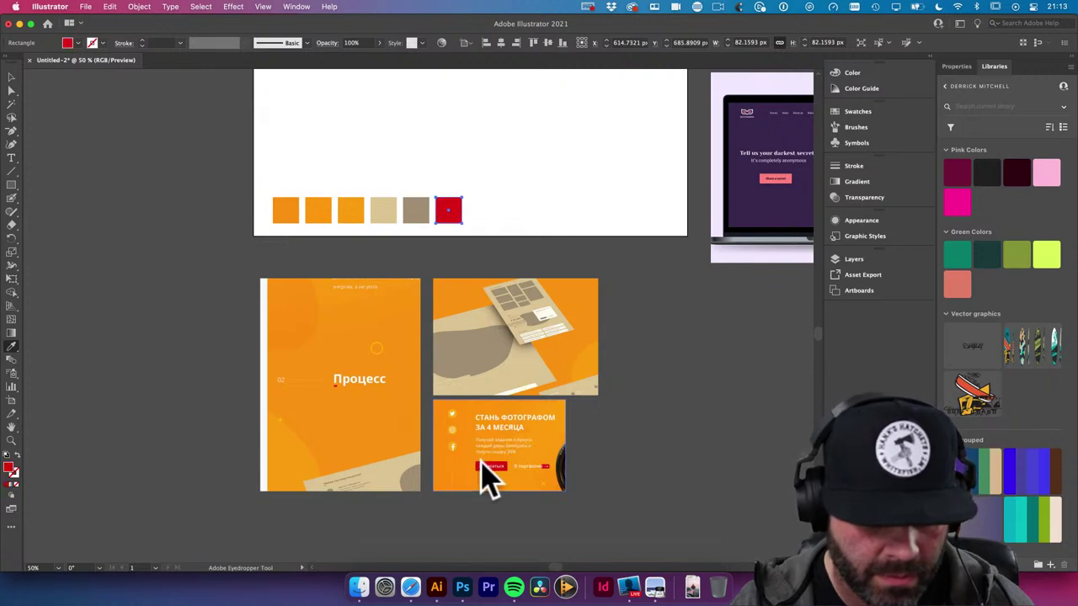
pyautogui.press('v')
# Duplicate the row of six color swatches to the upper-left area of the artboard, aligned above the original row
pyautogui.click(502, 165)
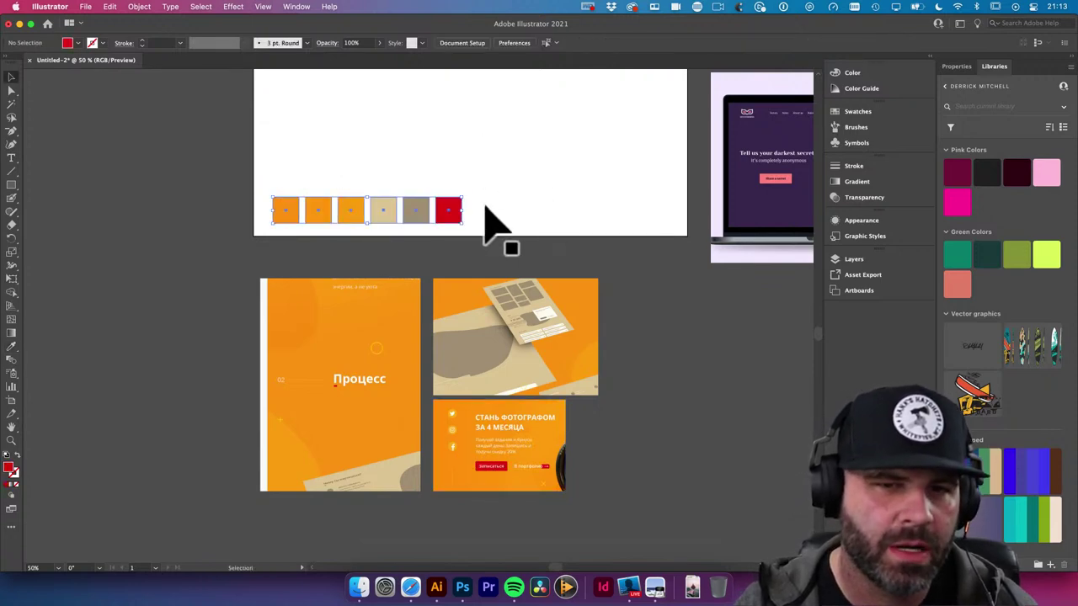
pyautogui.scroll(-2, 425, 303)
pyautogui.scroll(5, 375, 404)
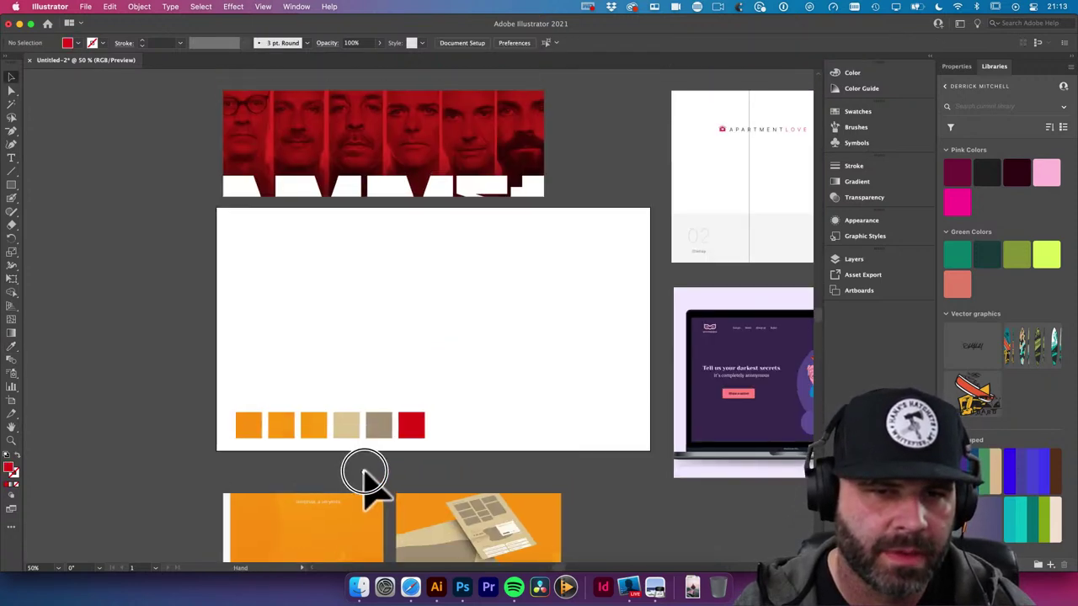
pyautogui.moveTo(244, 389); pyautogui.dragTo(417, 240)
pyautogui.click(470, 308)
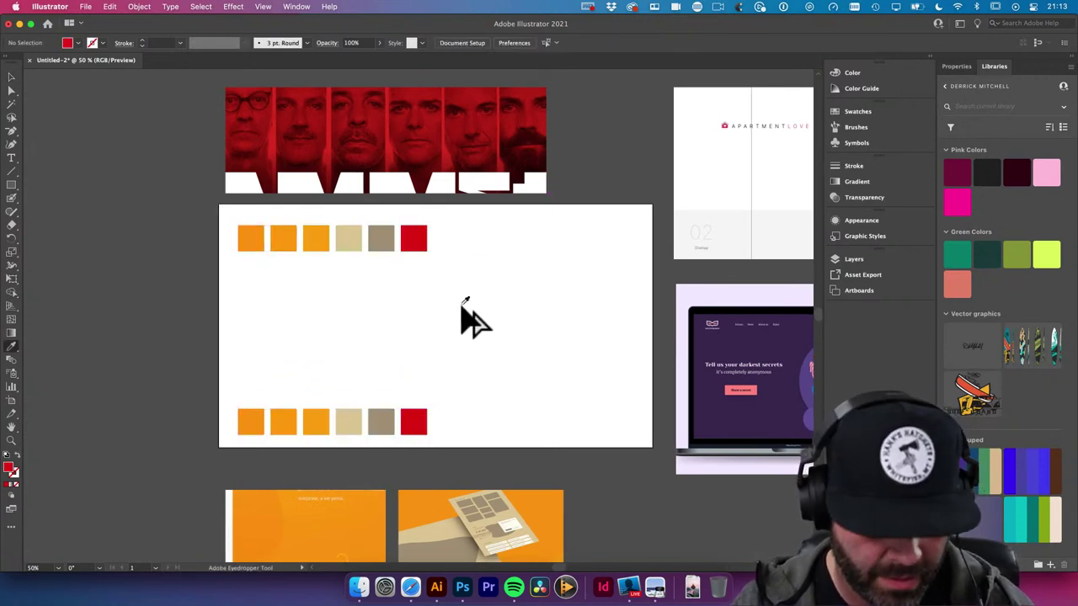
# Set the first swatch in the upper row to a rich black fill of C 60%, M 40%, Y 40%, K 100%
pyautogui.press('i')
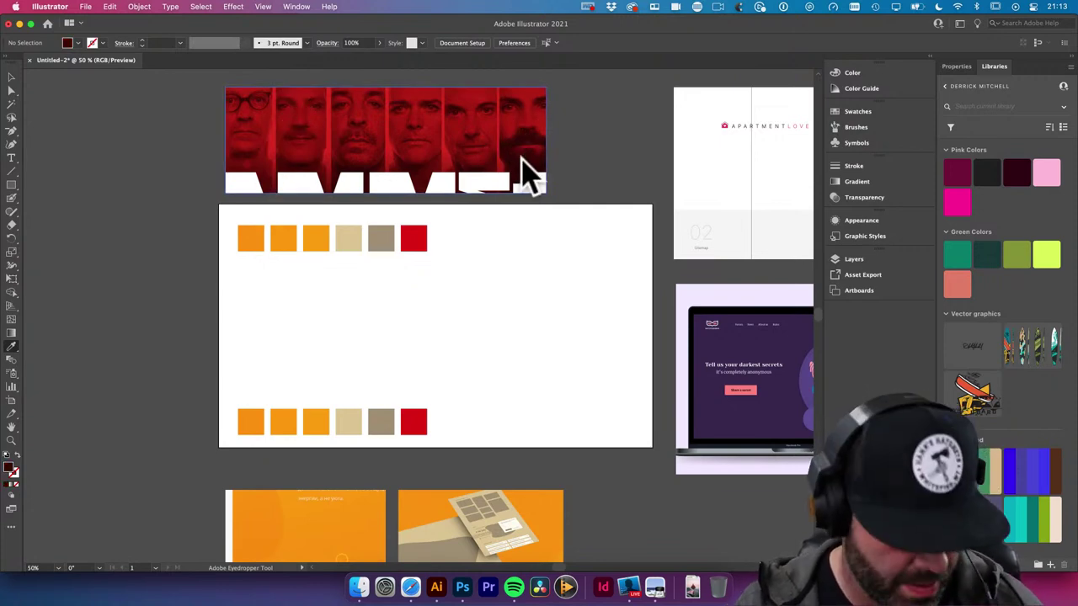
pyautogui.press('v')
pyautogui.click(250, 244)
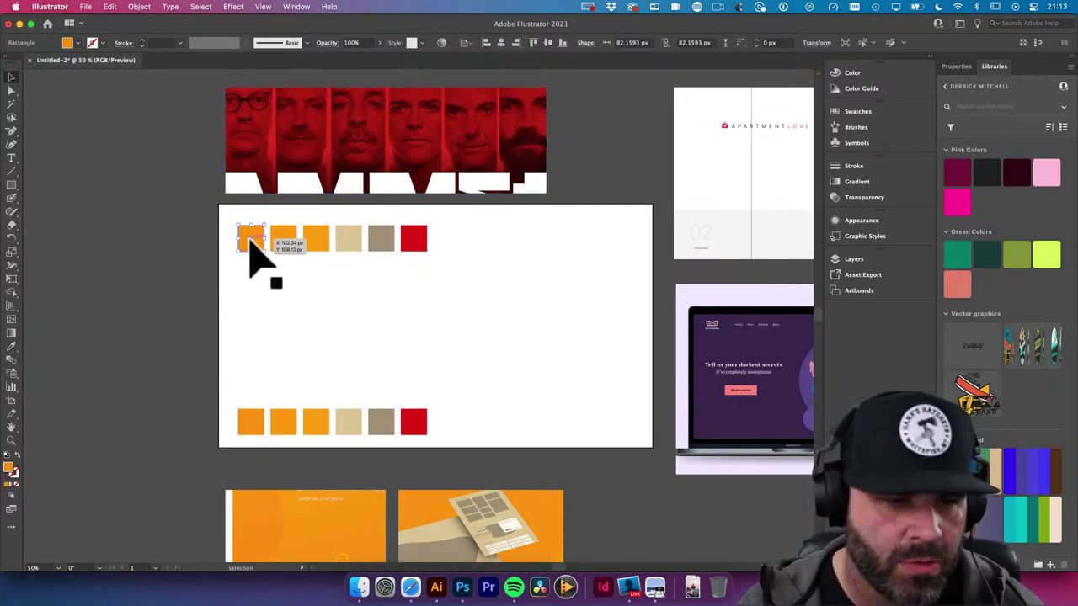
pyautogui.doubleClick(10, 468)
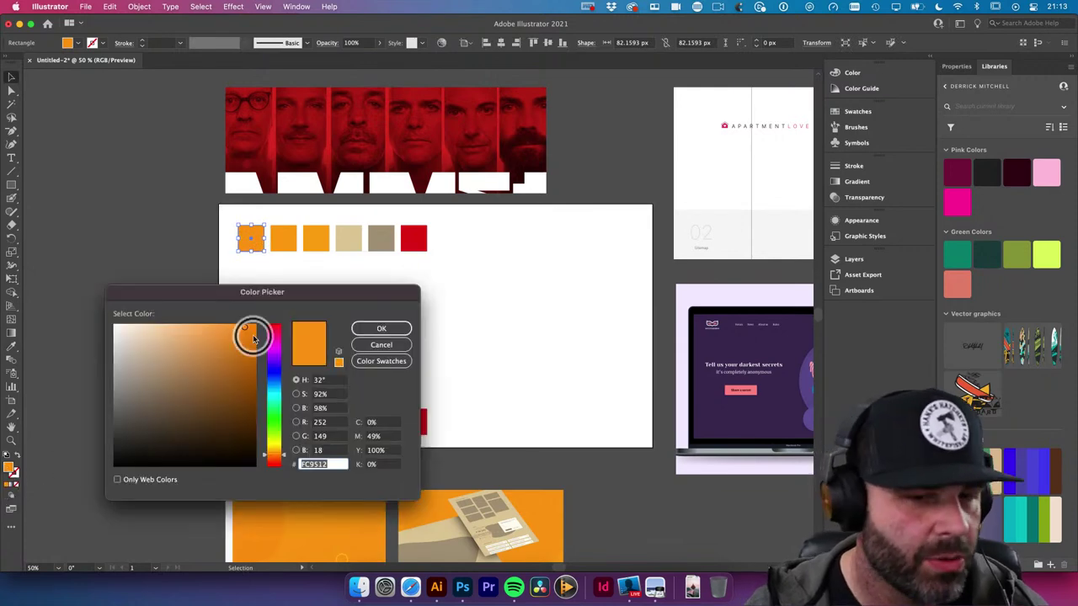
pyautogui.moveTo(224, 289); pyautogui.dragTo(589, 240)
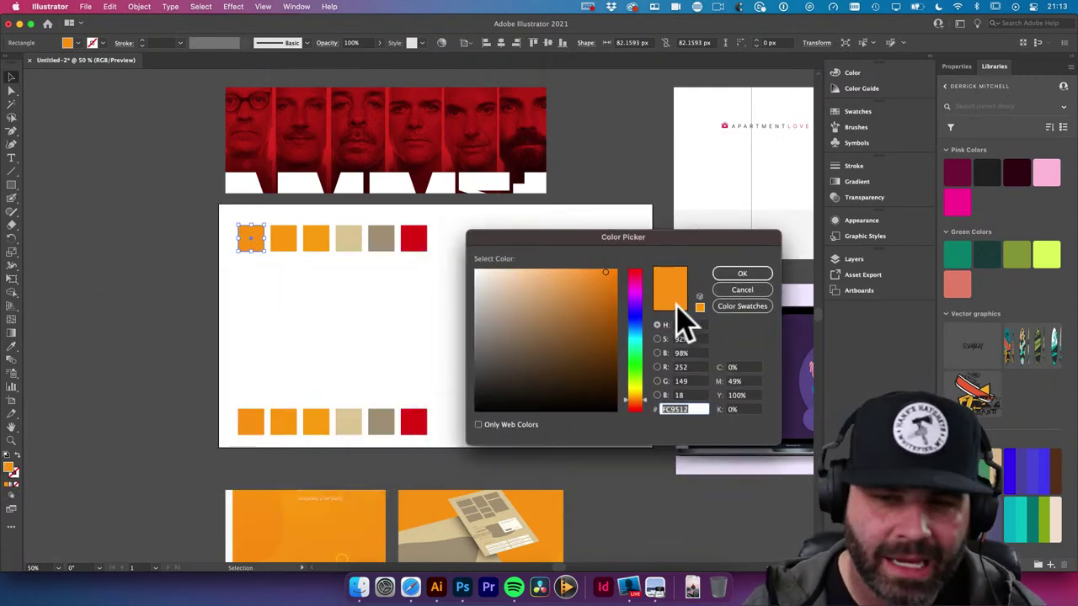
pyautogui.click(742, 368)
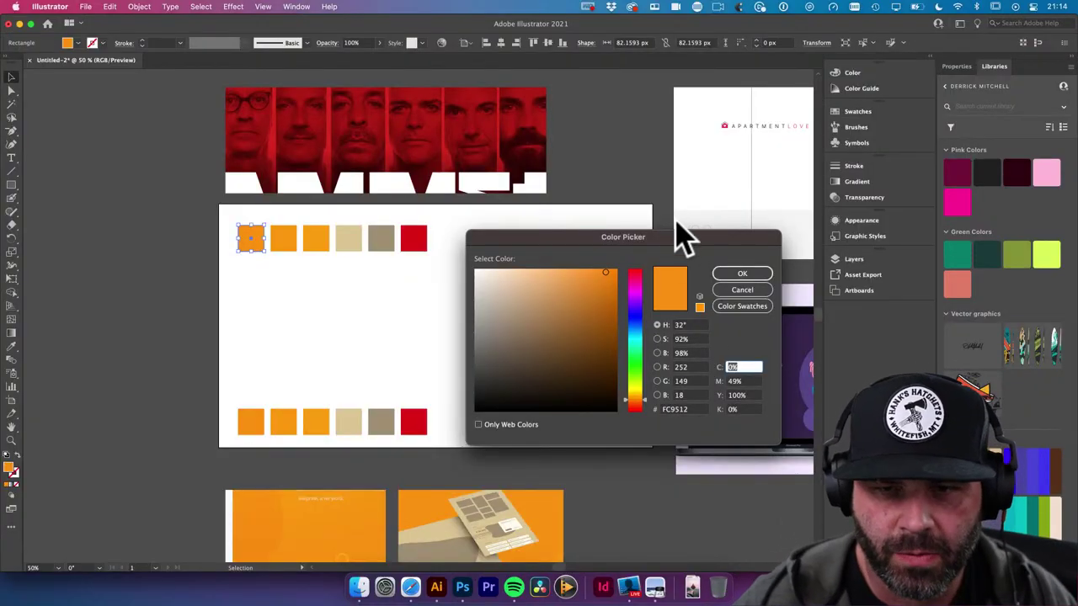
pyautogui.moveTo(676, 235); pyautogui.dragTo(673, 110)
pyautogui.click(712, 235)
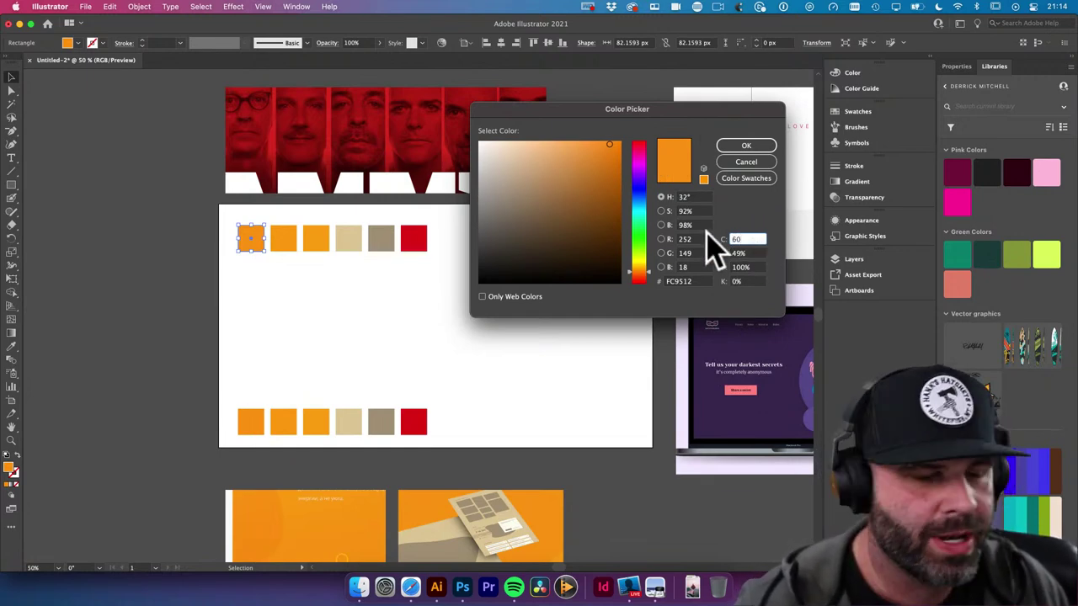
pyautogui.press('Tab')
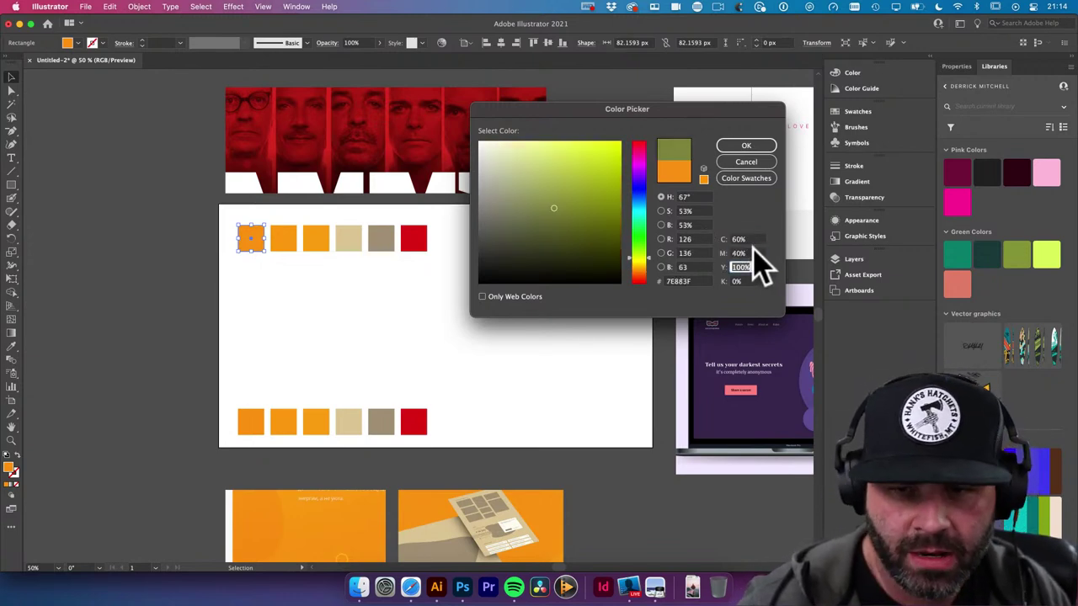
pyautogui.write('40')
pyautogui.press('Tab')
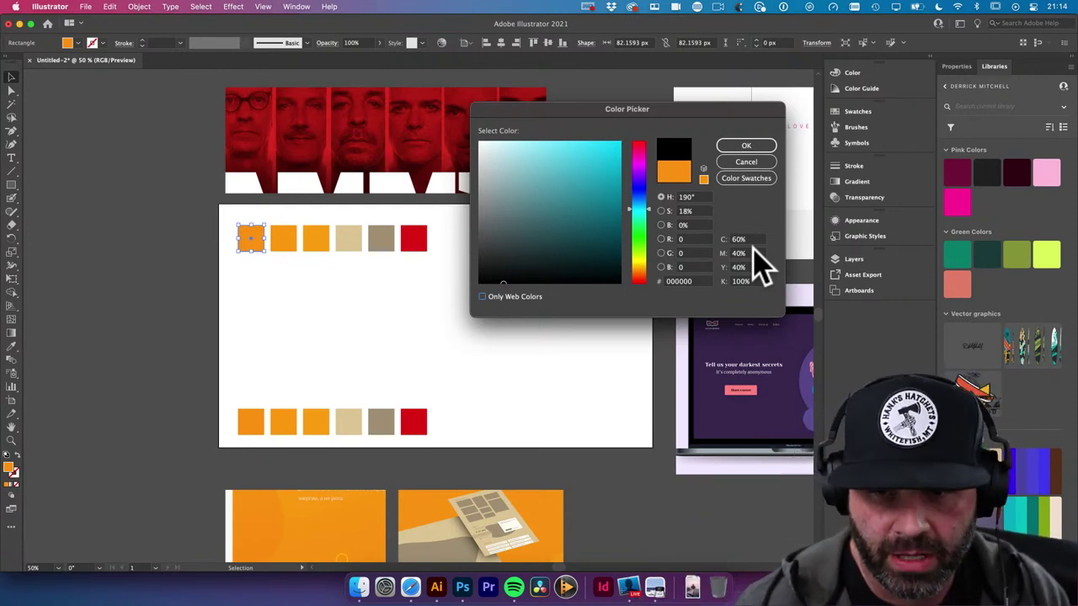
pyautogui.click(746, 146)
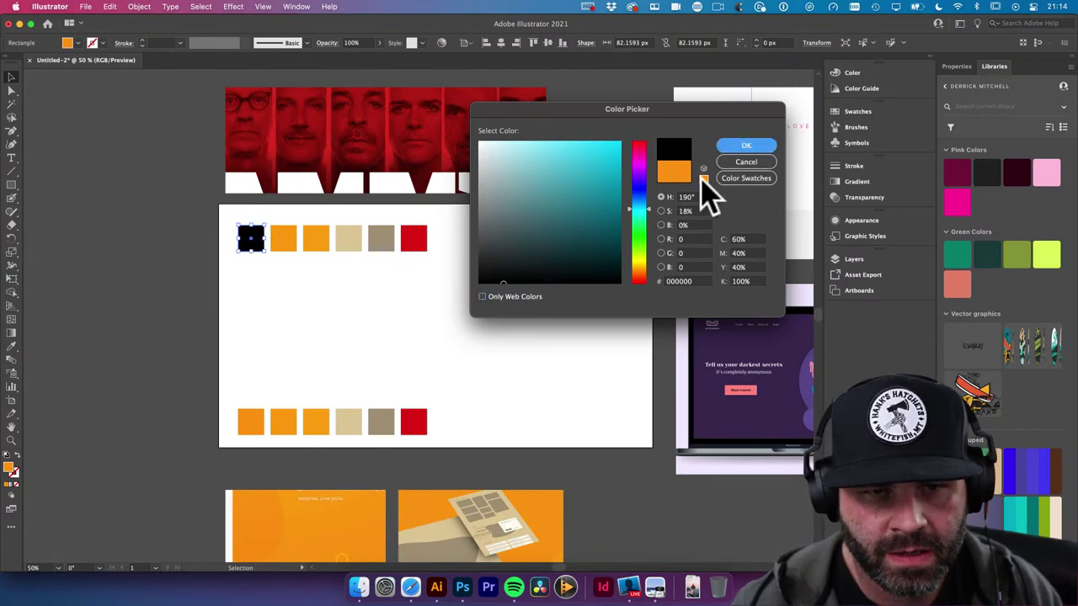
# Duplicate the rich black swatch just below itself and set the copy's fill to C 0%, M 0%, Y 0%, K 100%
pyautogui.moveTo(260, 249); pyautogui.dragTo(260, 287)
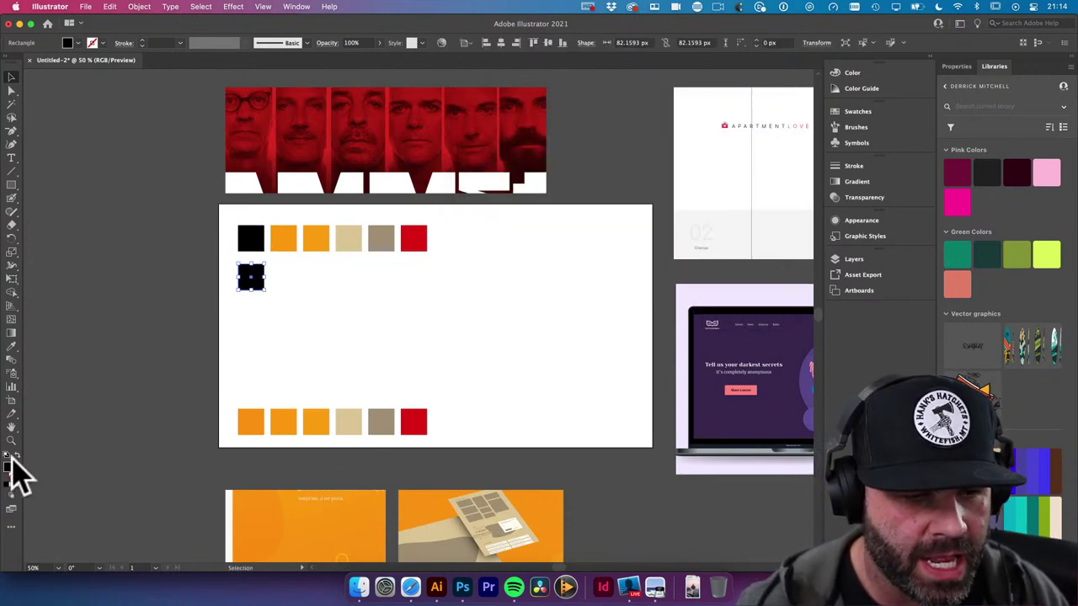
pyautogui.doubleClick(10, 470)
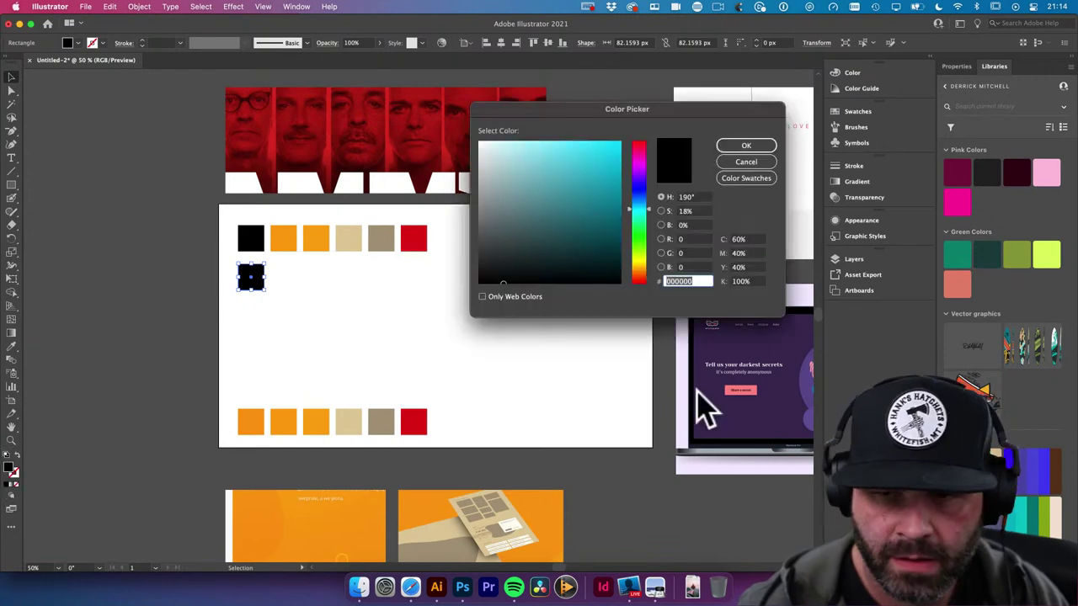
pyautogui.click(753, 240)
pyautogui.write('0')
pyautogui.press('Tab')
pyautogui.write('0')
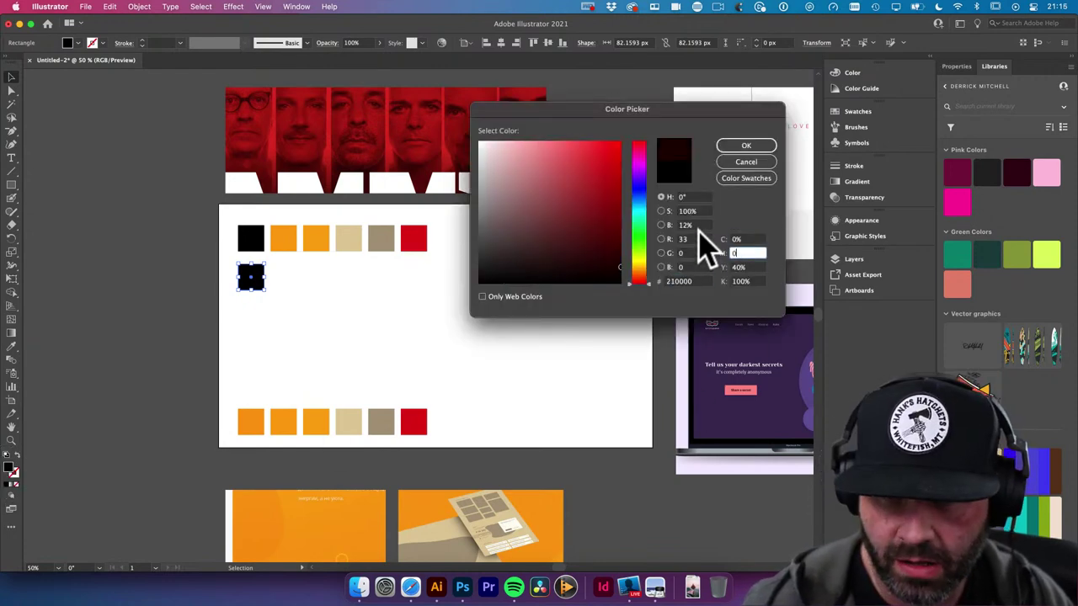
pyautogui.press('Tab')
pyautogui.write('0')
pyautogui.press('Tab')
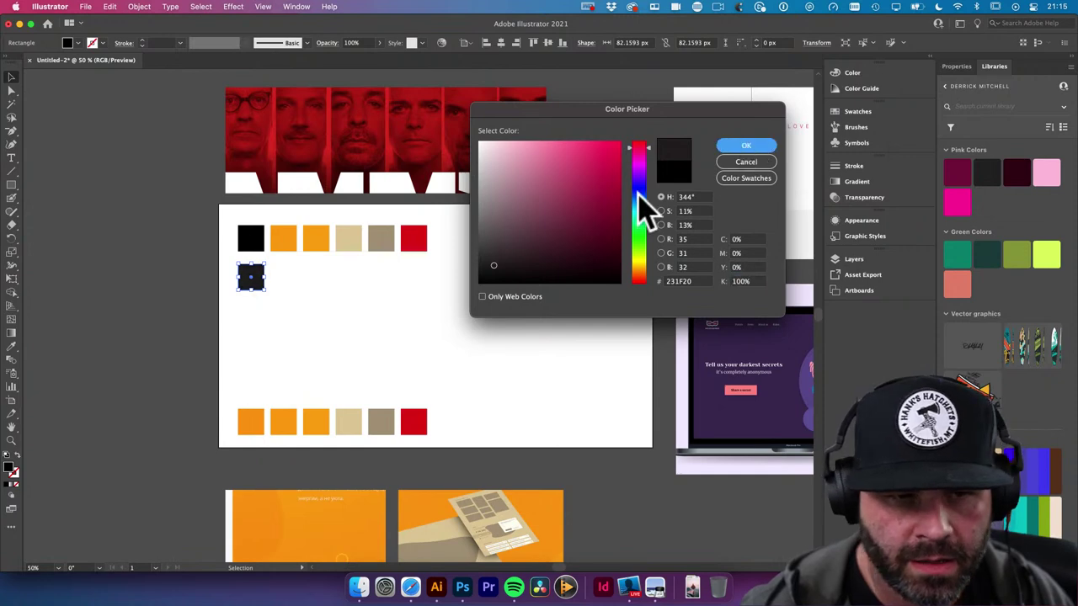
pyautogui.press('Return')
pyautogui.click(367, 302)
# Overlap the plain black copy on the rich black swatch and compare the two blacks up close
pyautogui.moveTo(258, 277); pyautogui.dragTo(554, 425)
pyautogui.press('z')
pyautogui.moveTo(490, 419); pyautogui.dragTo(510, 379)
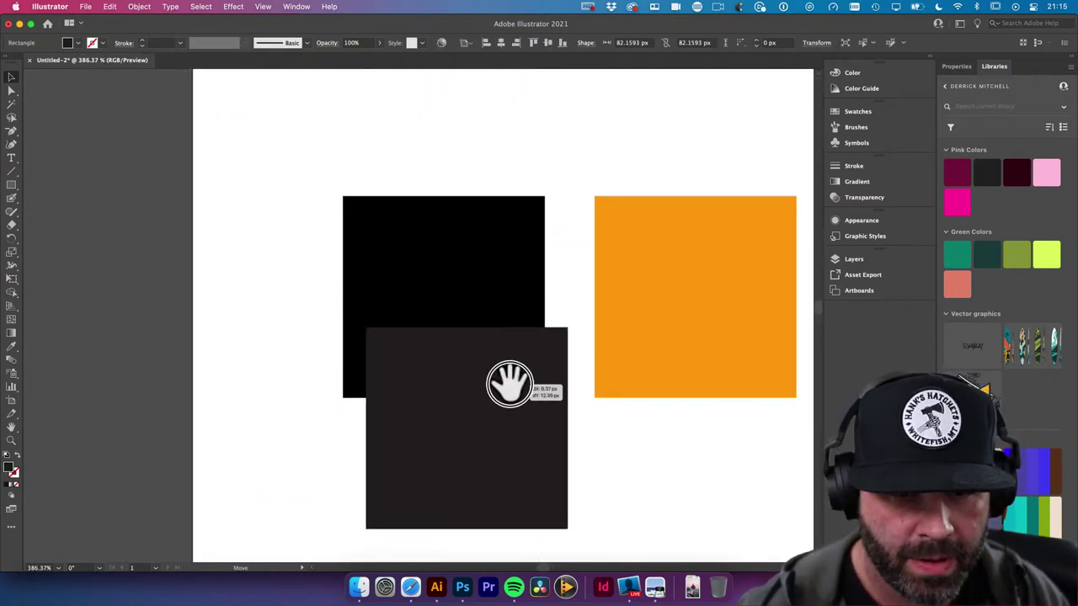
pyautogui.moveTo(240, 299); pyautogui.dragTo(377, 347)
pyautogui.scroll(-2, 377, 347)
pyautogui.scroll(-2, 623, 383)
pyautogui.hscroll(3, 623, 383)
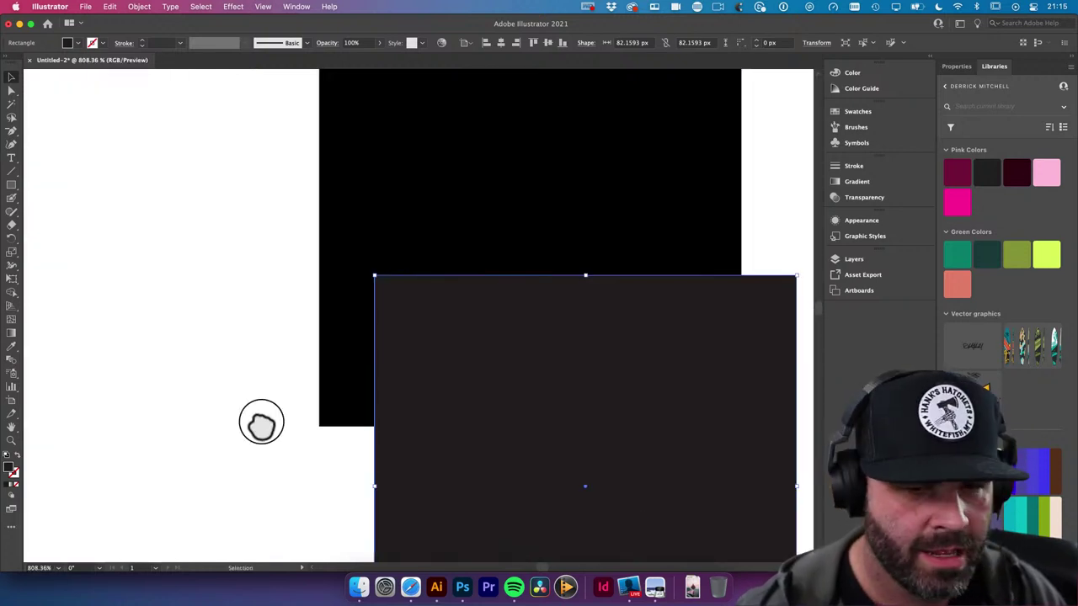
pyautogui.press('v')
pyautogui.moveTo(512, 397); pyautogui.dragTo(562, 382)
pyautogui.click(180, 371)
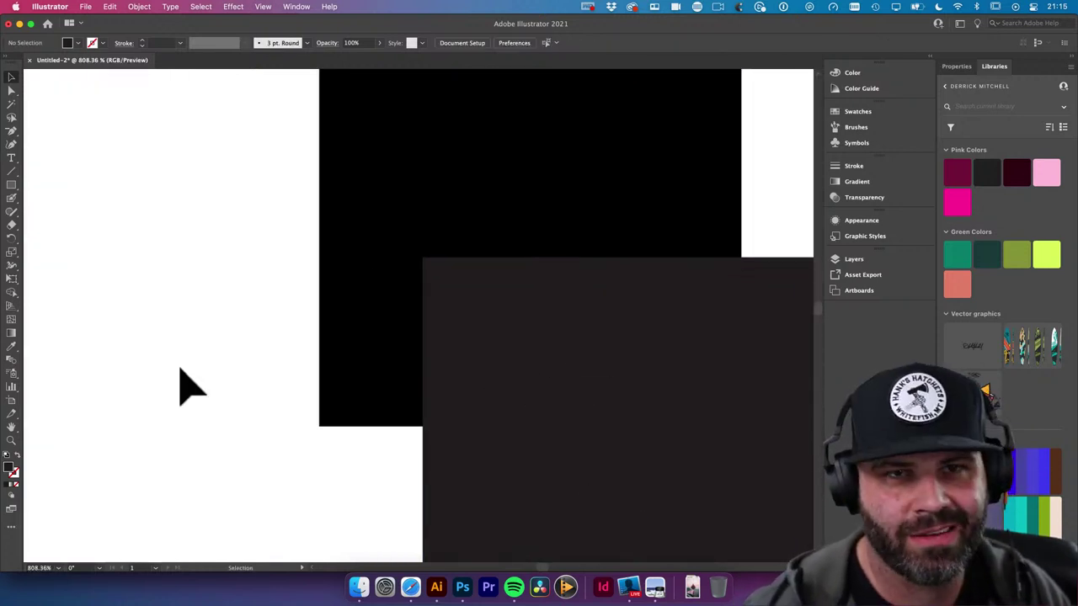
pyautogui.click(392, 223)
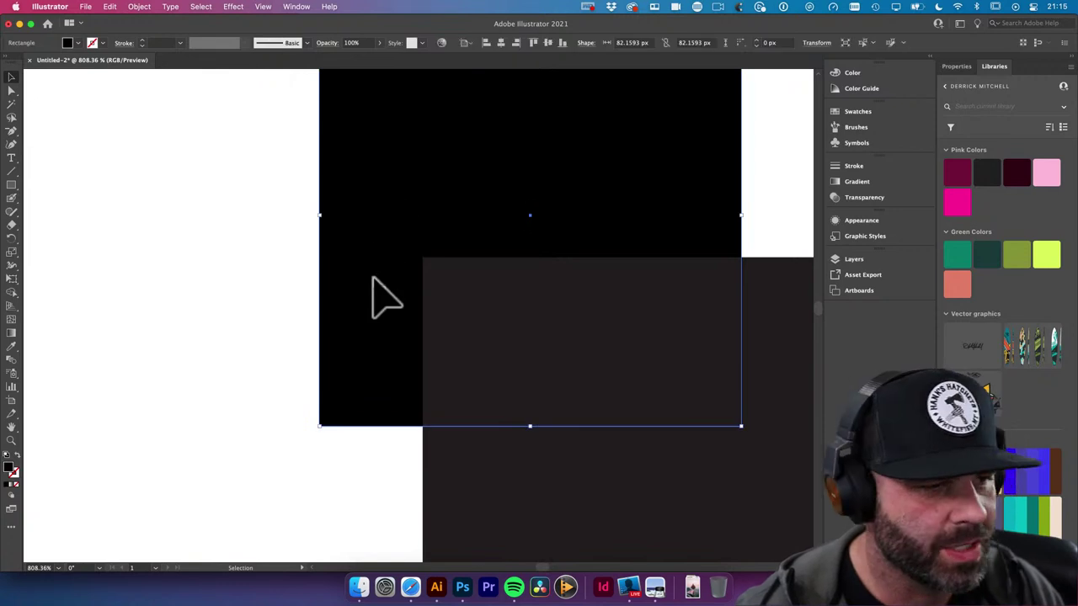
pyautogui.keyDown('alt'); pyautogui.click(193, 351); pyautogui.keyUp('alt')
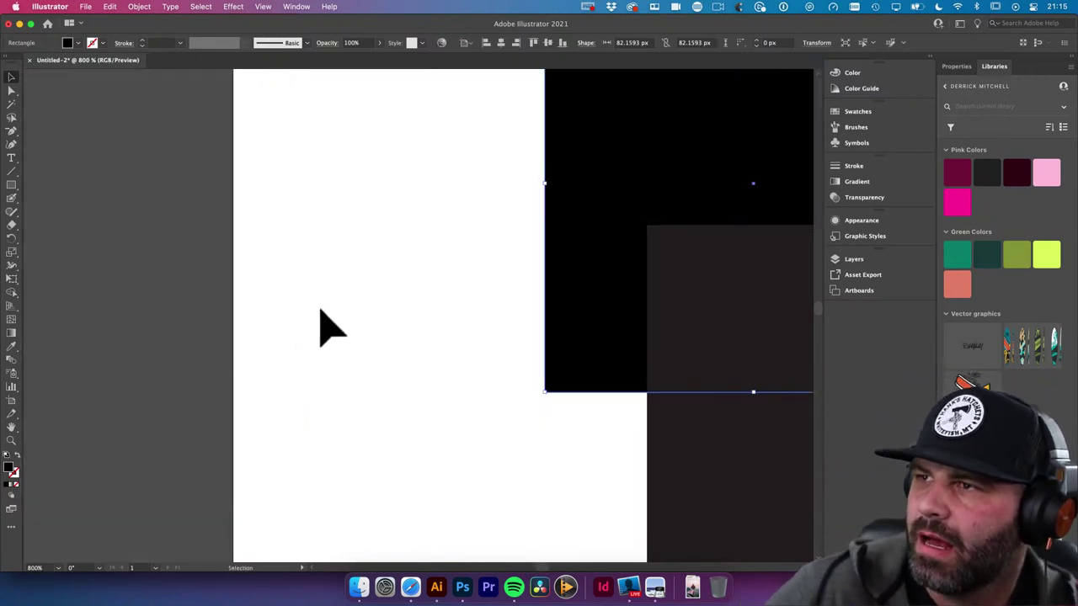
pyautogui.hscroll(4, 493, 324)
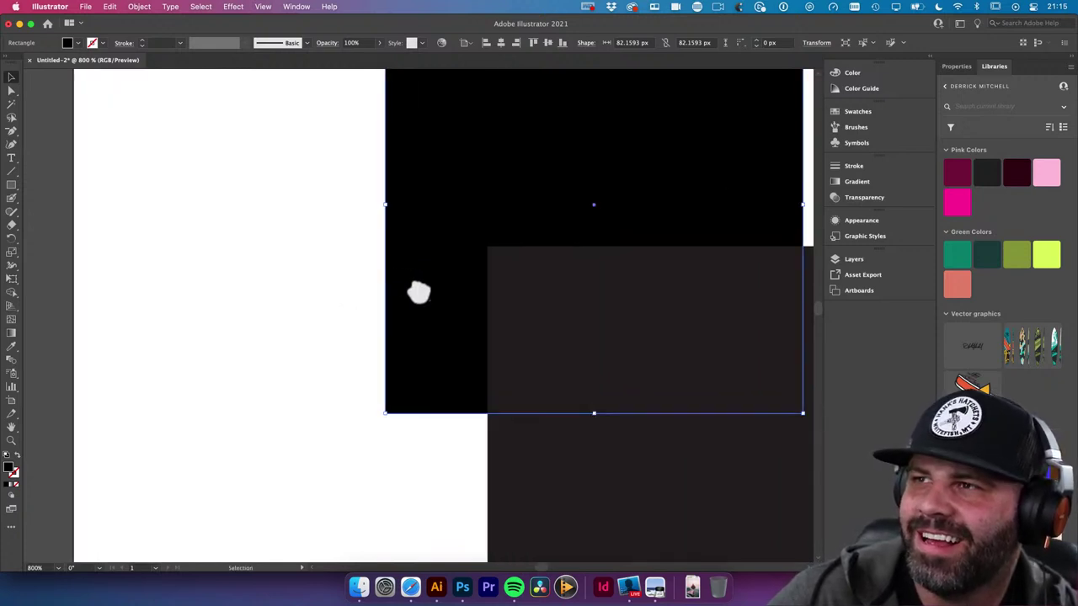
pyautogui.hscroll(4, 474, 277)
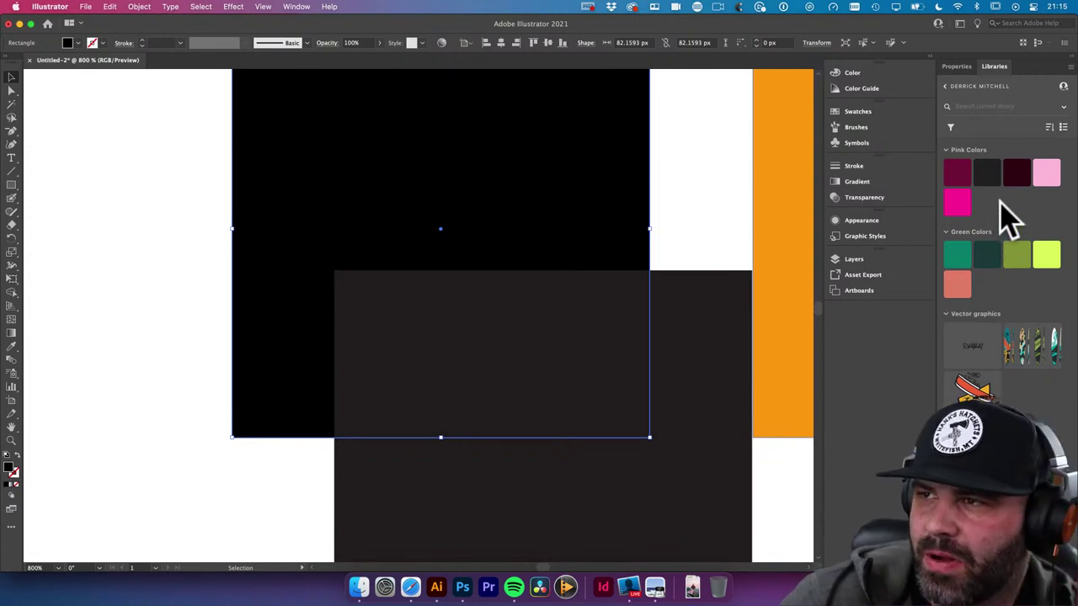
pyautogui.press('super+minus')
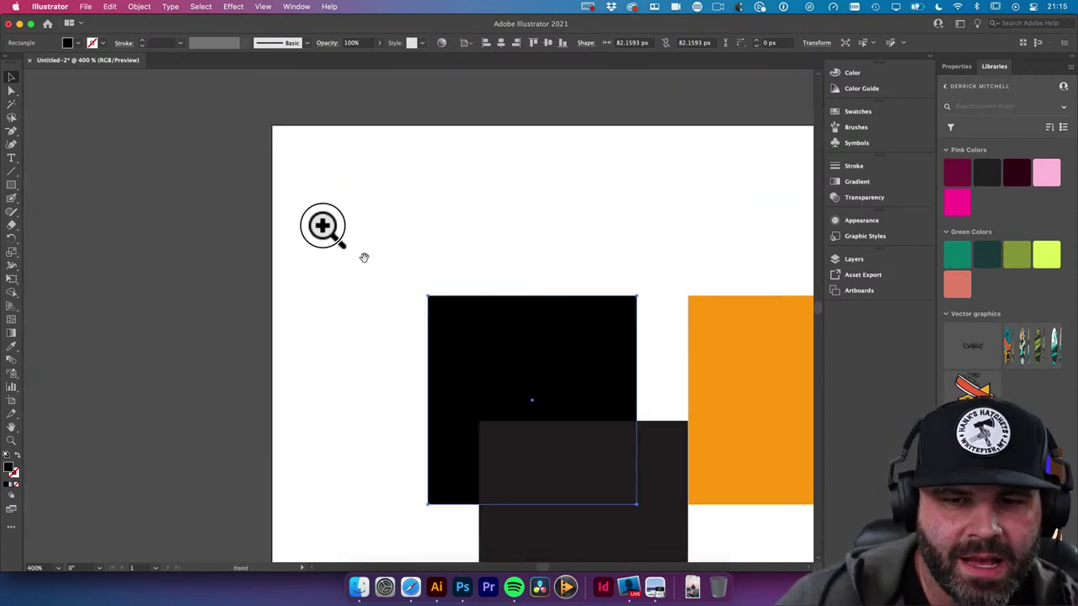
# Delete the plain black comparison square overlapping the rich black swatch
pyautogui.scroll(-5, 363, 257)
pyautogui.hscroll(6, 364, 257)
pyautogui.click(385, 375)
pyautogui.press('Delete')
pyautogui.click(435, 368)
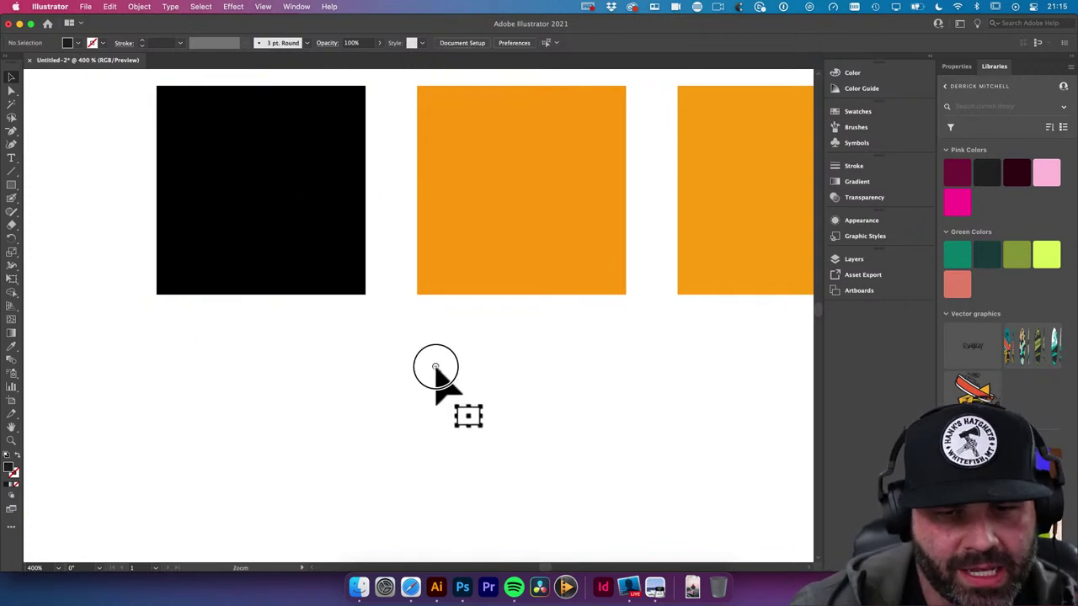
# Recolor the second, third and fourth swatches of the upper row with dark, medium and bright reds sampled from the red portrait screenshot
pyautogui.press('super+minus')
pyautogui.moveTo(472, 294); pyautogui.dragTo(284, 378)
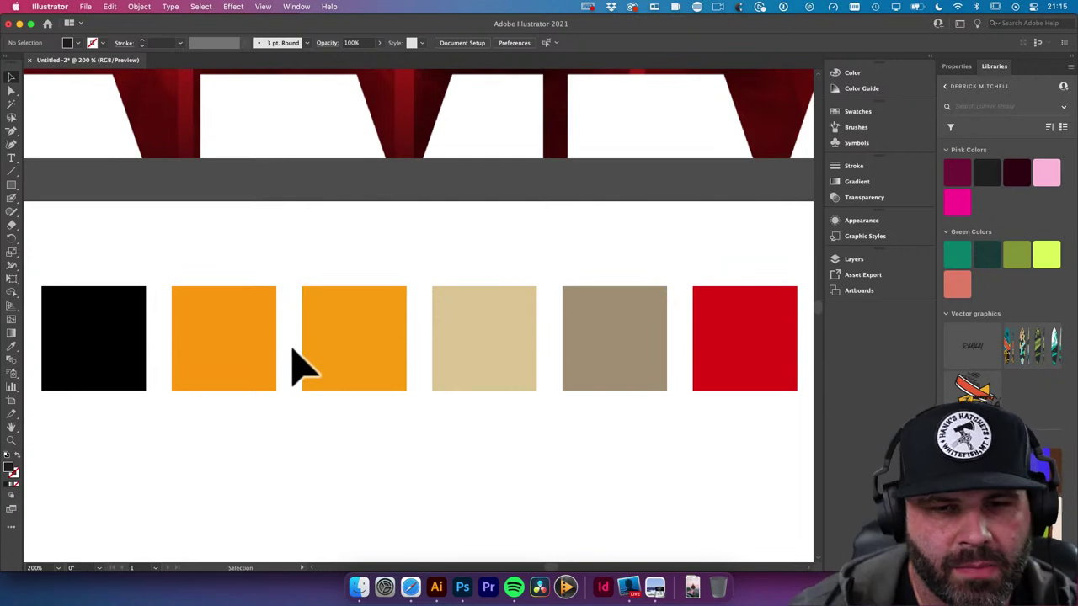
pyautogui.keyDown('alt'); pyautogui.keyDown('super'); pyautogui.click(295, 349); pyautogui.keyUp('super'); pyautogui.keyUp('alt')
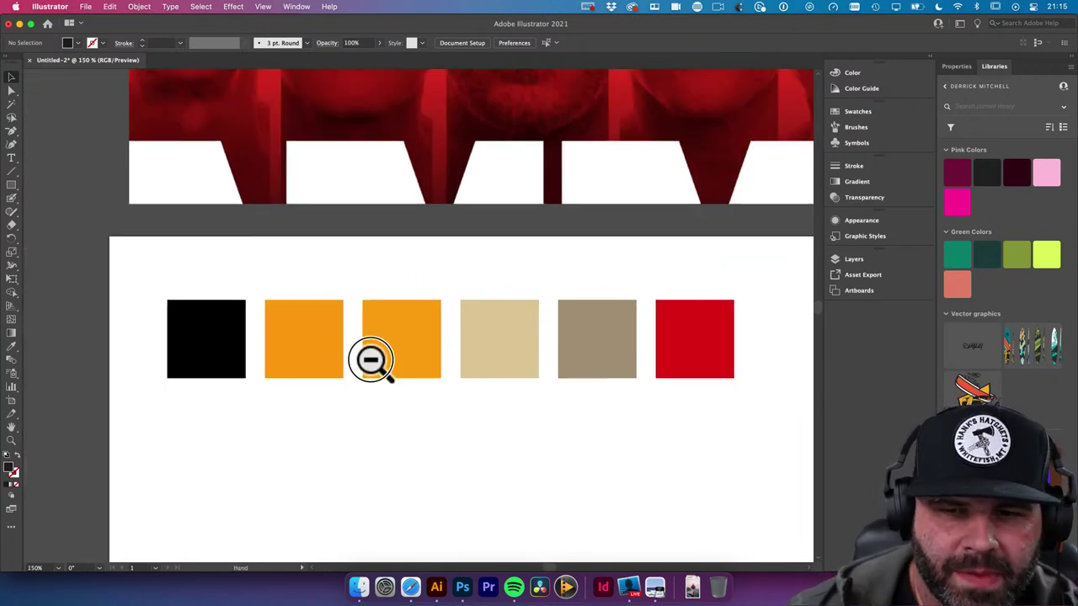
pyautogui.keyDown('alt'); pyautogui.keyDown('super'); pyautogui.click(357, 324); pyautogui.keyUp('super'); pyautogui.keyUp('alt')
pyautogui.keyDown('alt'); pyautogui.keyDown('super'); pyautogui.click(360, 320); pyautogui.keyUp('super'); pyautogui.keyUp('alt')
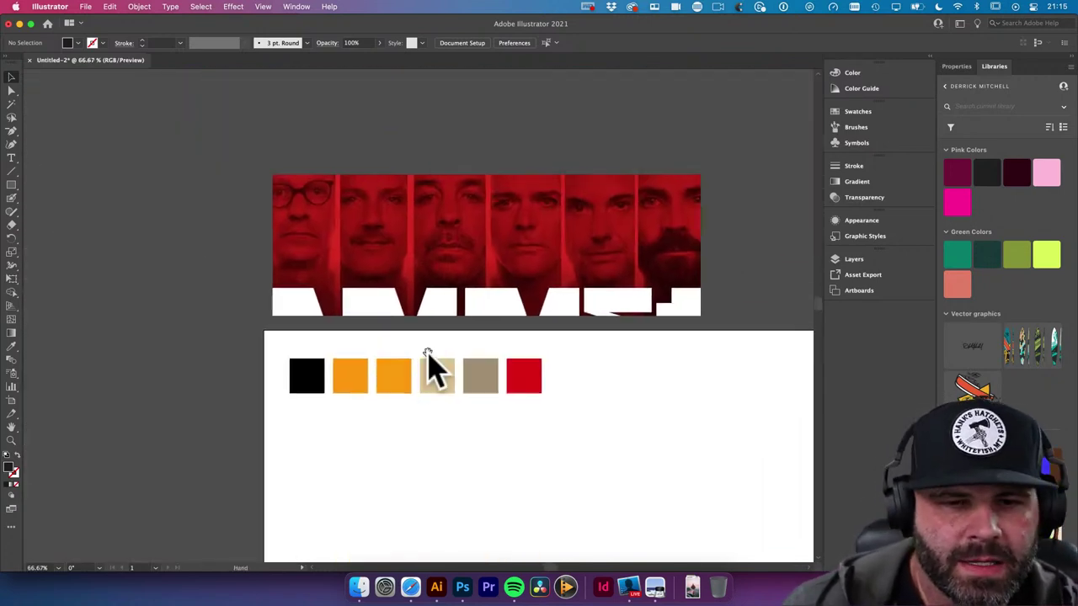
pyautogui.click(296, 386)
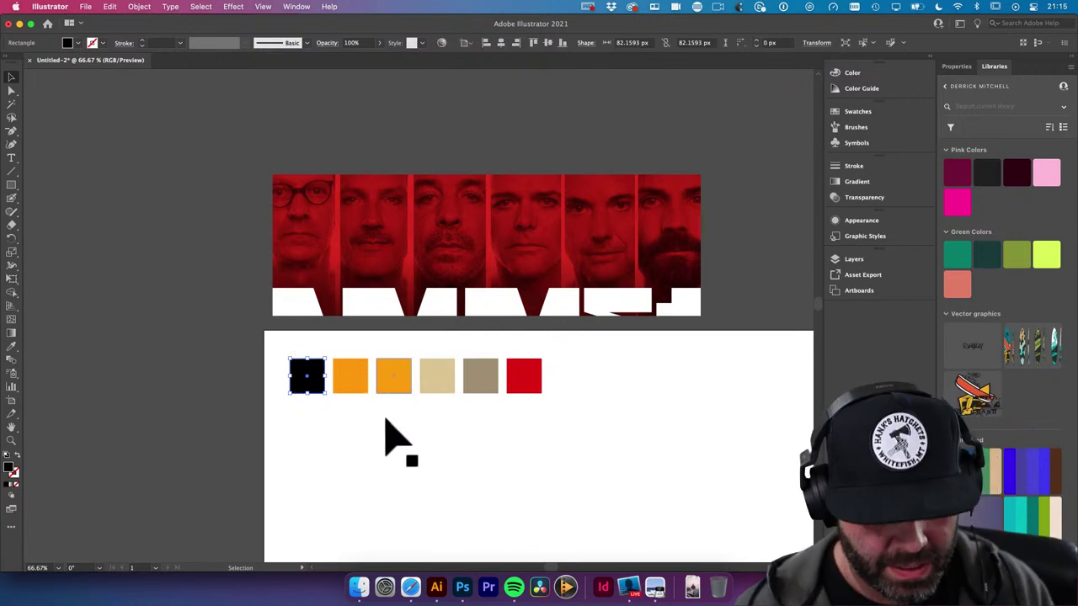
pyautogui.click(405, 498)
pyautogui.press('i')
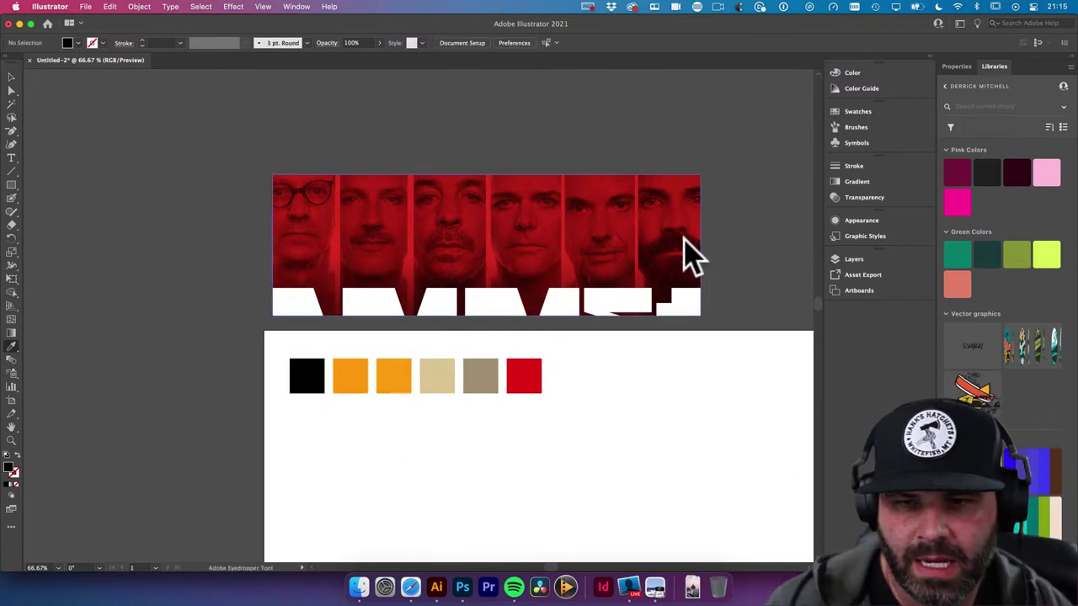
pyautogui.click(655, 273)
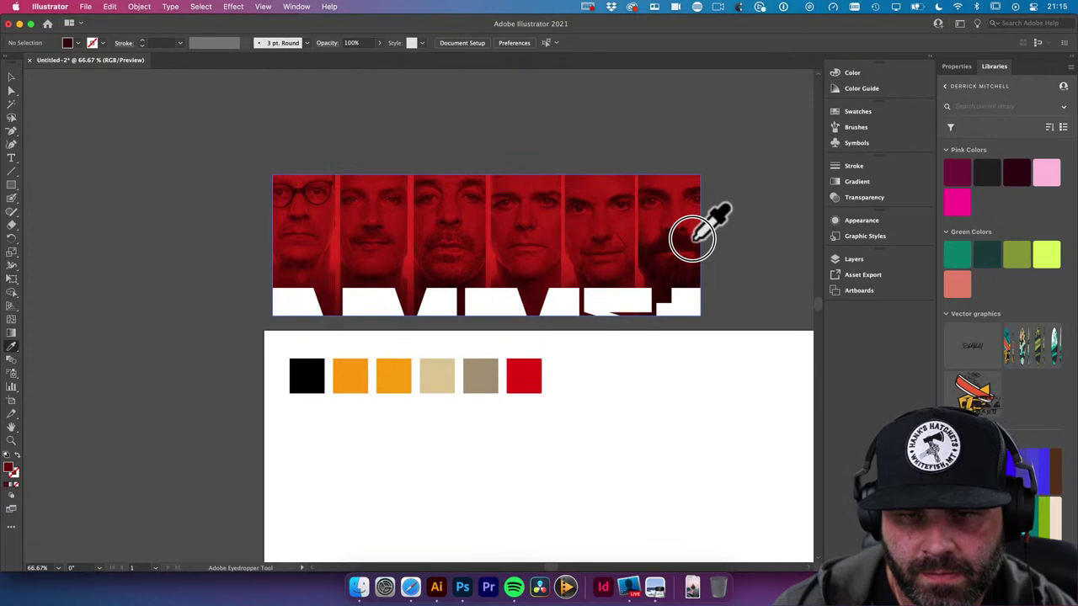
pyautogui.keyDown('alt'); pyautogui.click(347, 362); pyautogui.keyUp('alt')
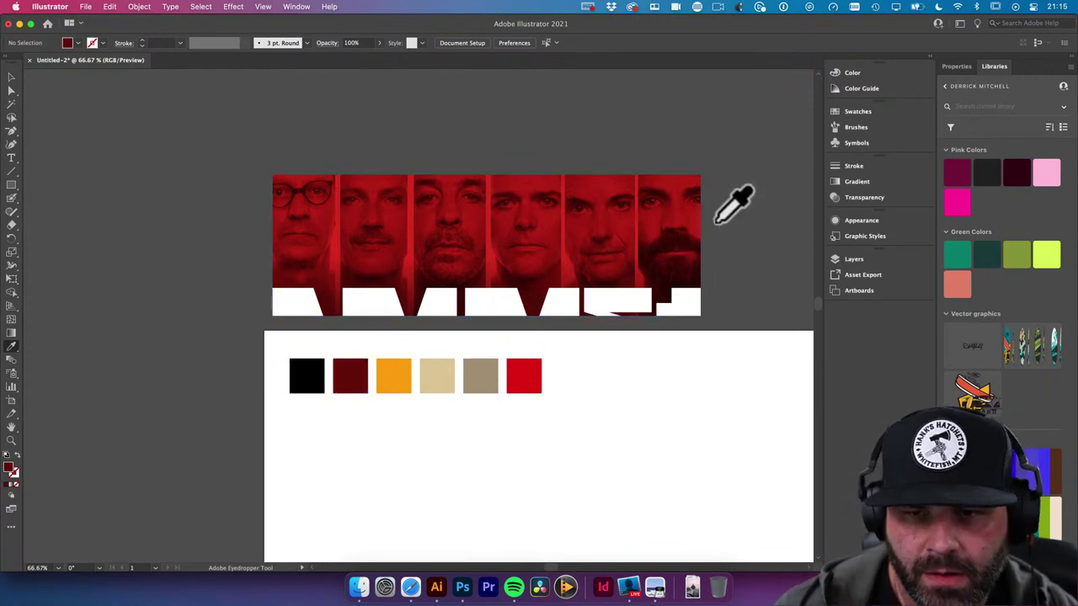
pyautogui.keyDown('alt'); pyautogui.click(383, 371); pyautogui.keyUp('alt')
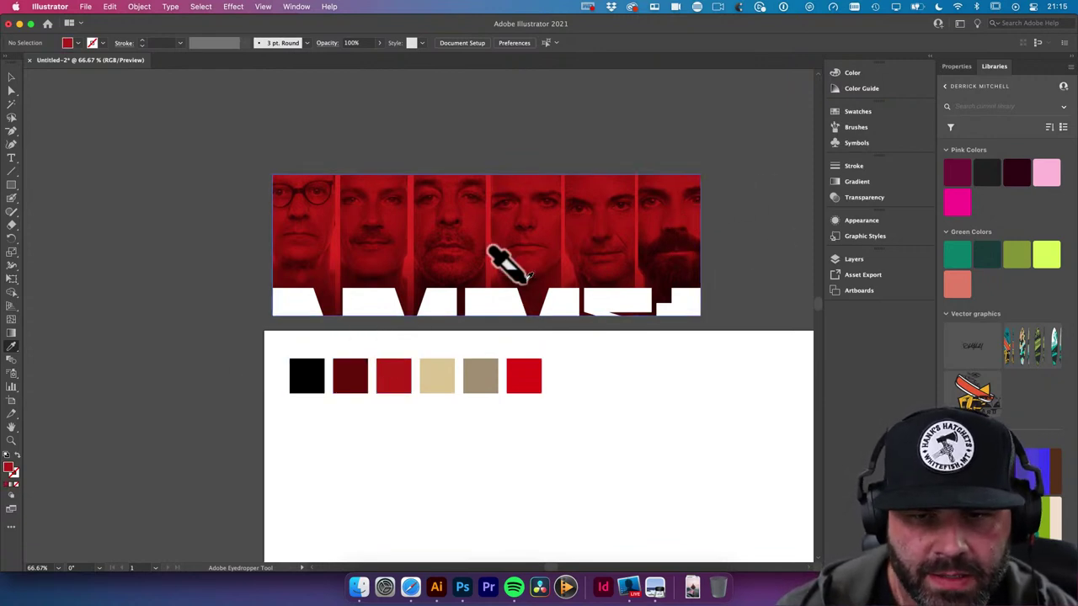
pyautogui.click(567, 260)
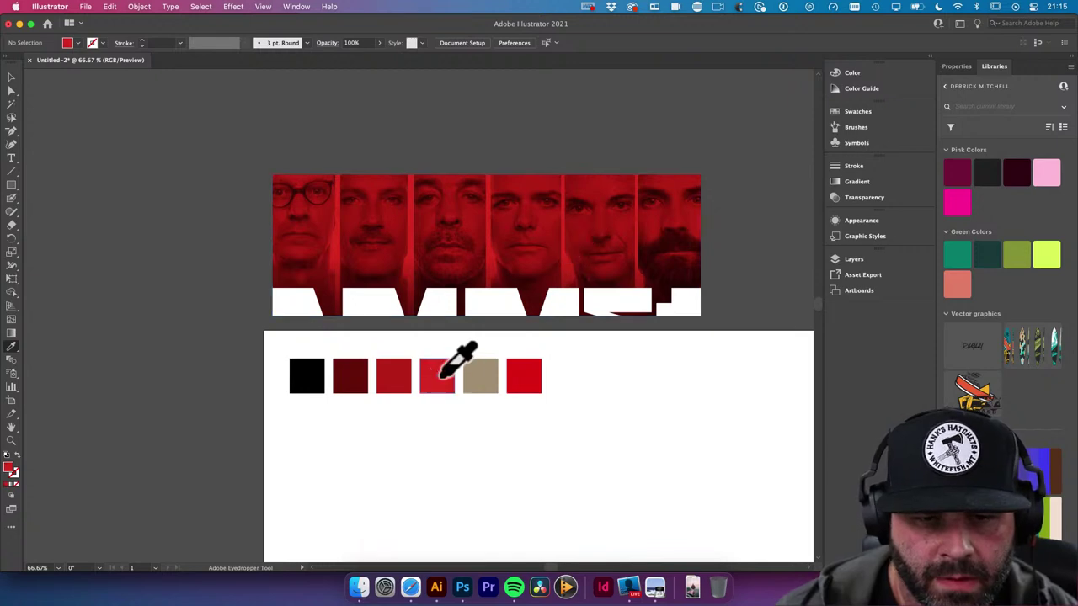
# Remove the sixth swatch from the upper row and fill the fifth with white sampled from the portrait screenshot's lettering
pyautogui.press('v')
pyautogui.click(500, 393)
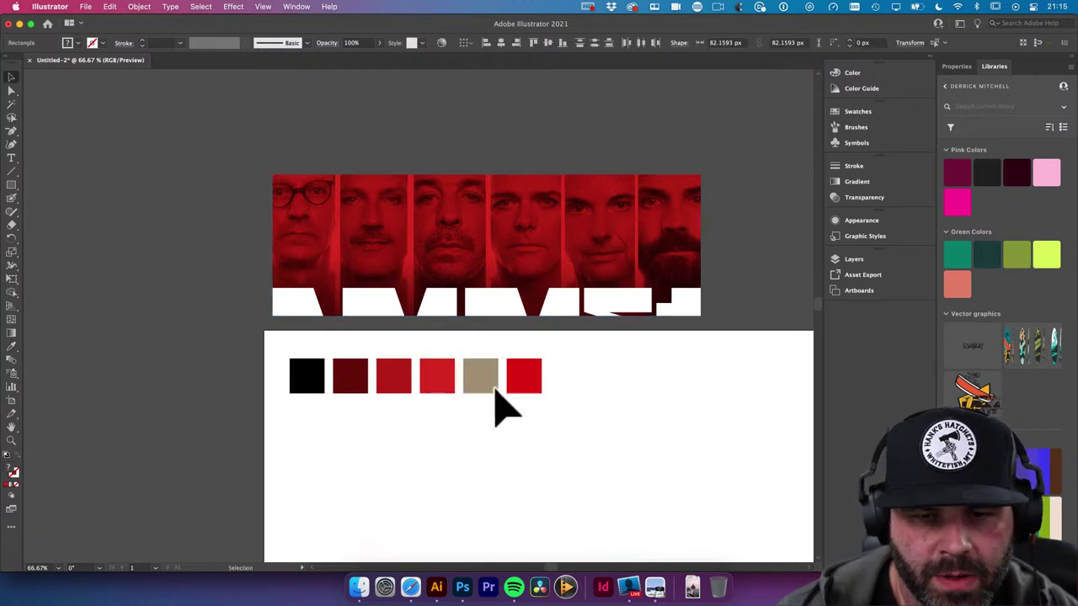
pyautogui.moveTo(527, 381); pyautogui.dragTo(481, 376)
pyautogui.press('i')
pyautogui.click(441, 295)
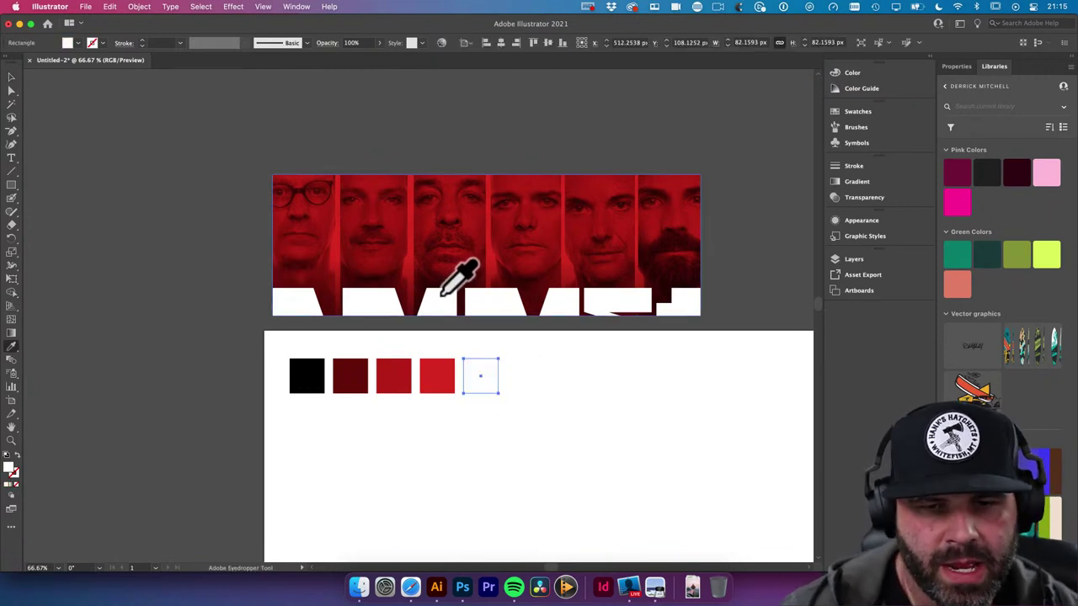
# Give the white fifth swatch of the upper row a grey 999999 stroke 0.5 pt wide
pyautogui.press('v')
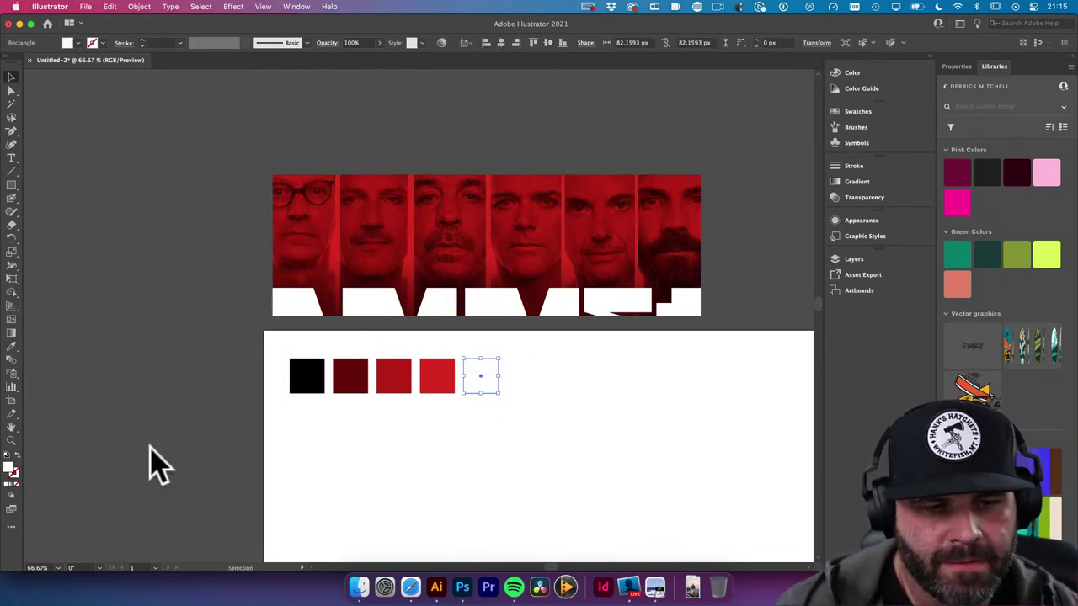
pyautogui.doubleClick(11, 472)
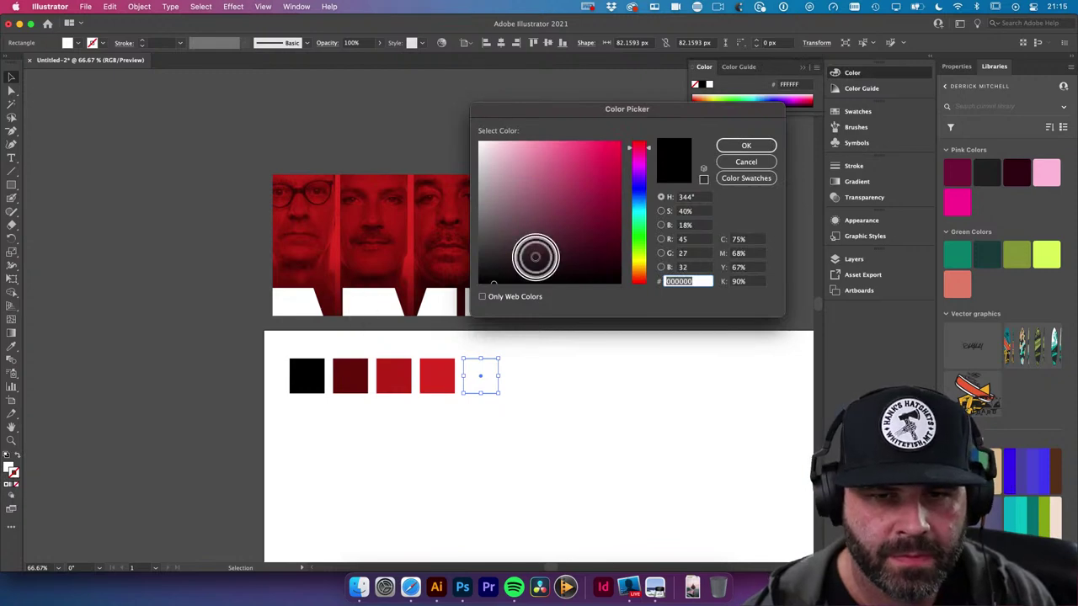
pyautogui.moveTo(477, 207)
pyautogui.mouseDown()
pyautogui.moveTo(463, 180)
pyautogui.moveTo(459, 199)
pyautogui.mouseUp()
pyautogui.click(723, 147)
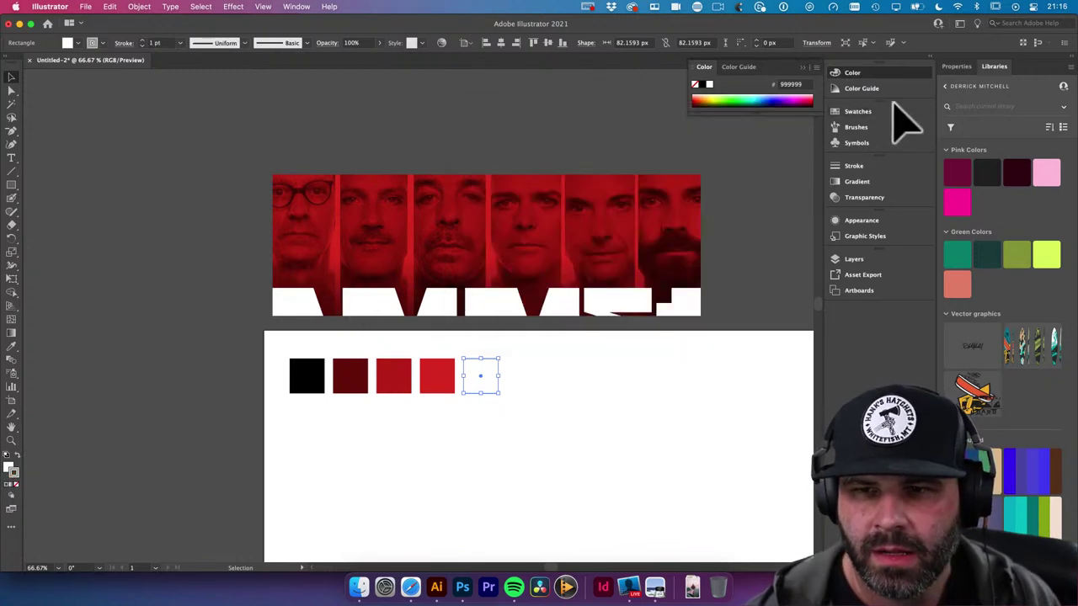
pyautogui.click(859, 166)
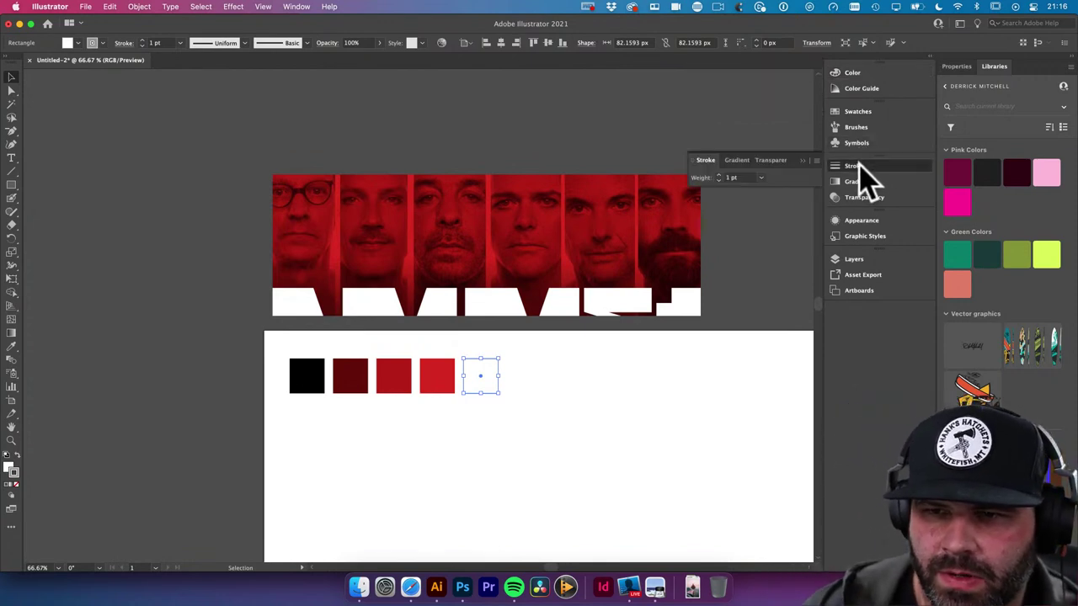
pyautogui.click(761, 177)
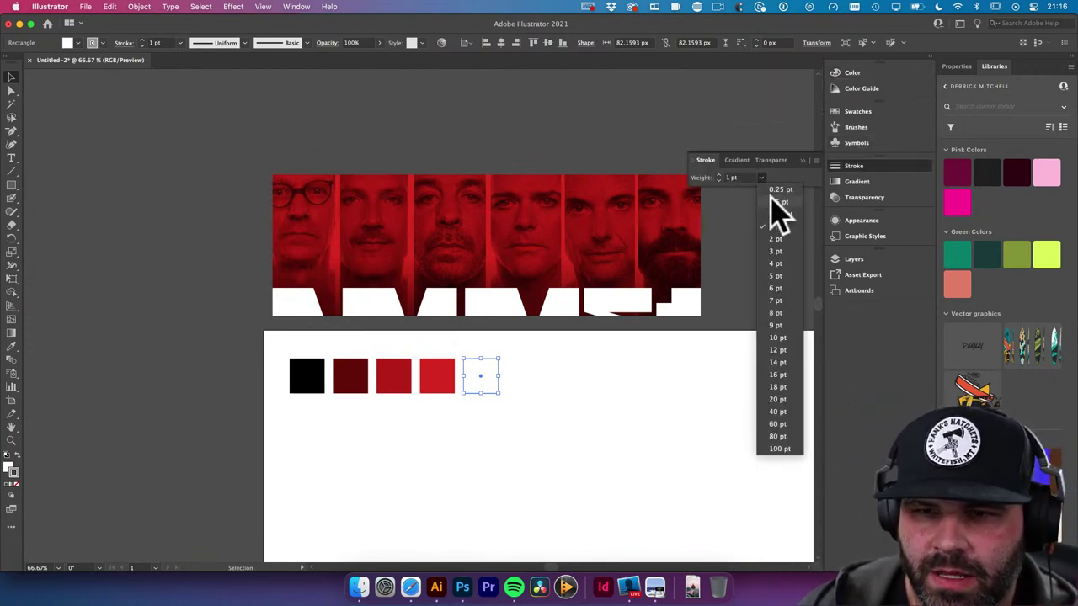
pyautogui.click(775, 202)
pyautogui.click(597, 435)
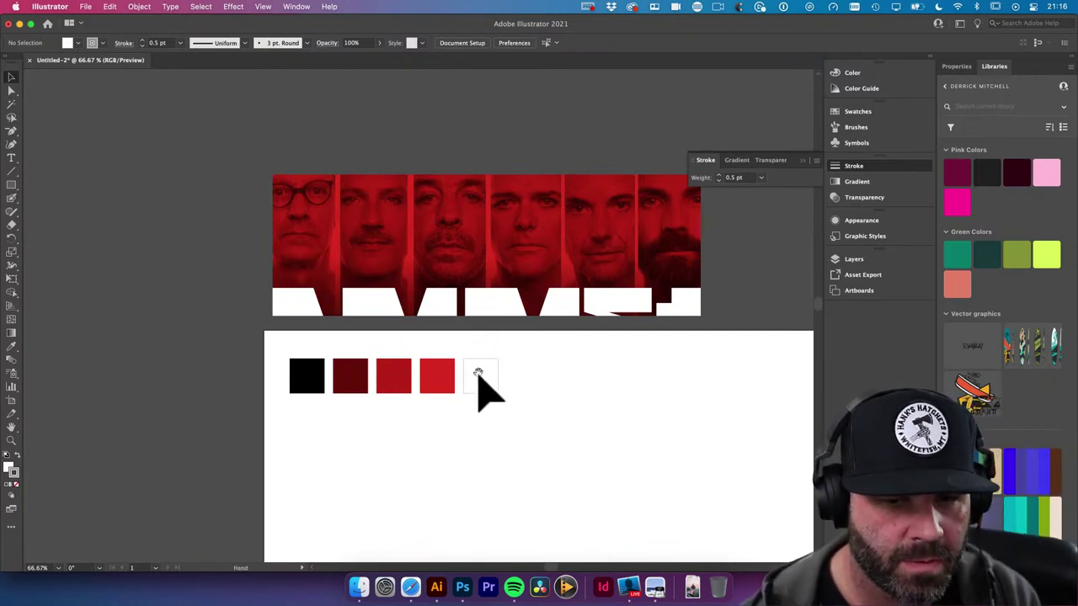
# Select all five swatches of the upper row on the artboard
pyautogui.hscroll(5, 556, 429)
pyautogui.scroll(-3, 438, 336)
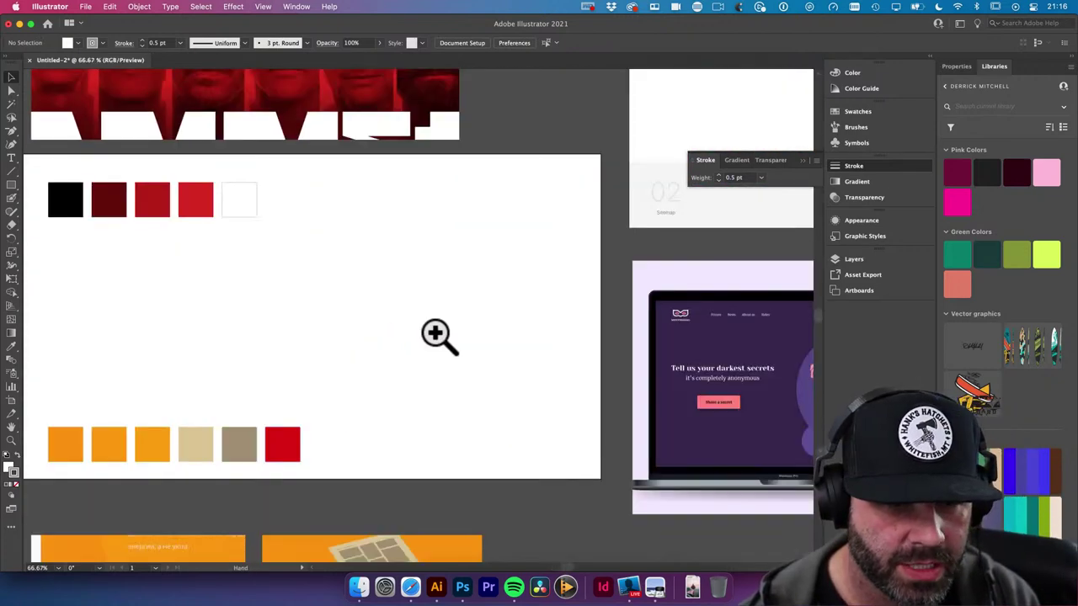
pyautogui.keyDown('alt'); pyautogui.keyDown('super'); pyautogui.click(378, 281); pyautogui.keyUp('super'); pyautogui.keyUp('alt')
pyautogui.keyDown('alt'); pyautogui.keyDown('super'); pyautogui.click(429, 289); pyautogui.keyUp('super'); pyautogui.keyUp('alt')
pyautogui.hscroll(2, 421, 324)
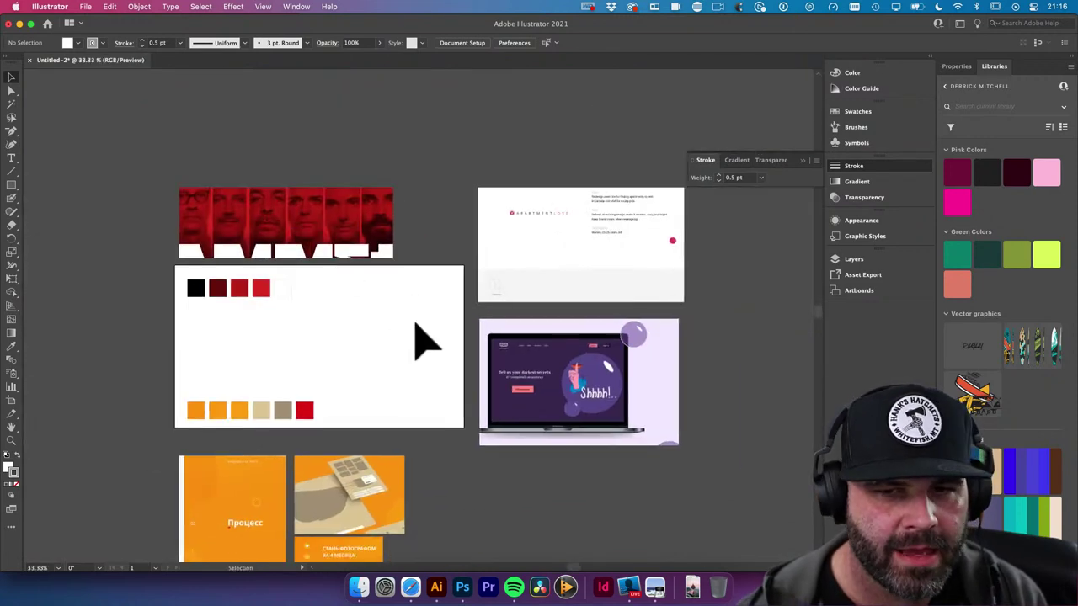
pyautogui.hscroll(2, 357, 289)
pyautogui.scroll(-1, 356, 289)
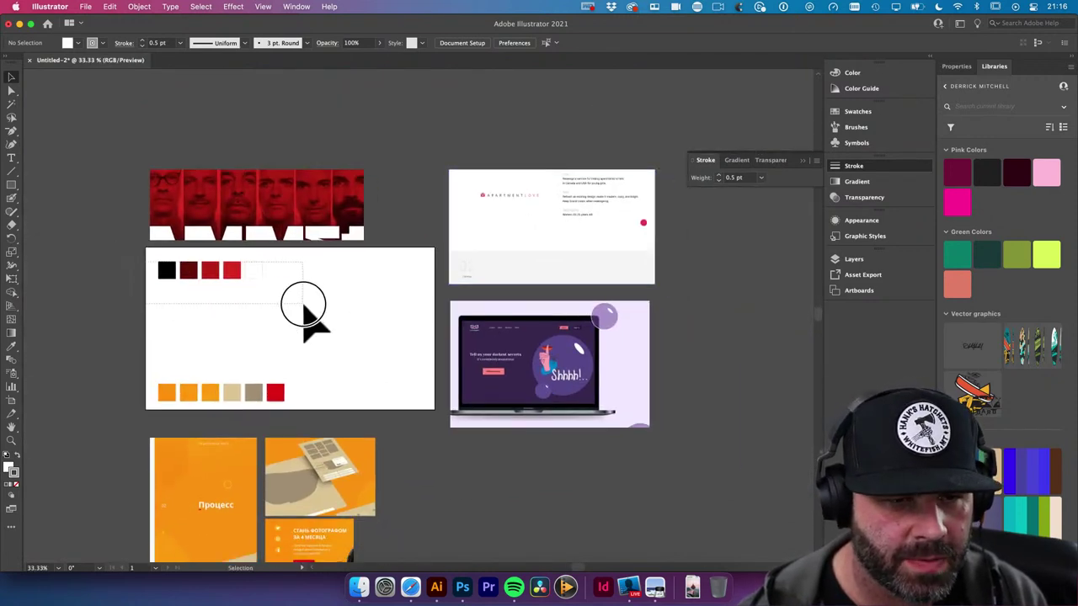
pyautogui.moveTo(304, 305); pyautogui.dragTo(301, 304)
pyautogui.moveTo(160, 272); pyautogui.dragTo(303, 362)
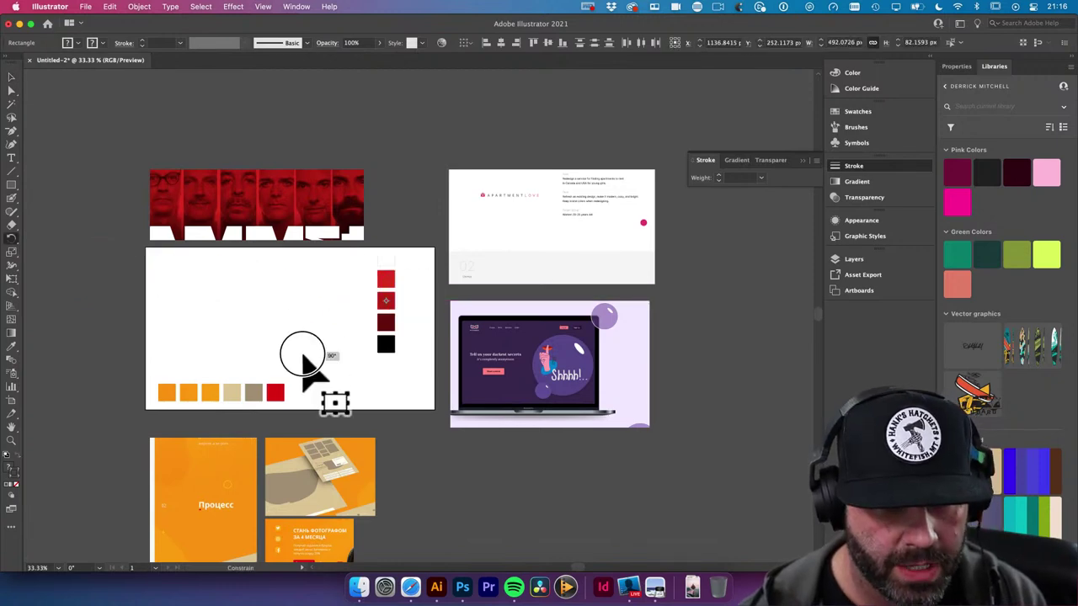
pyautogui.press('super+z')
pyautogui.press('super+z')
pyautogui.press('v')
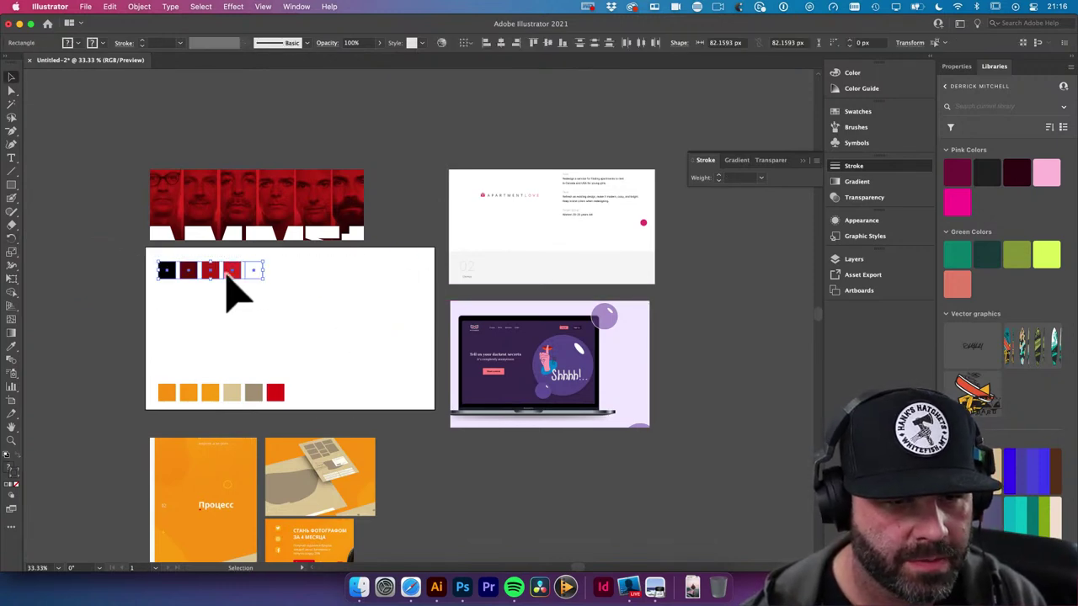
# Duplicate the upper swatch row within the artboard and rotate the copy 90° into a vertical column
pyautogui.moveTo(228, 286); pyautogui.dragTo(399, 331)
pyautogui.press('r')
pyautogui.moveTo(385, 277); pyautogui.dragTo(397, 301)
pyautogui.press('v')
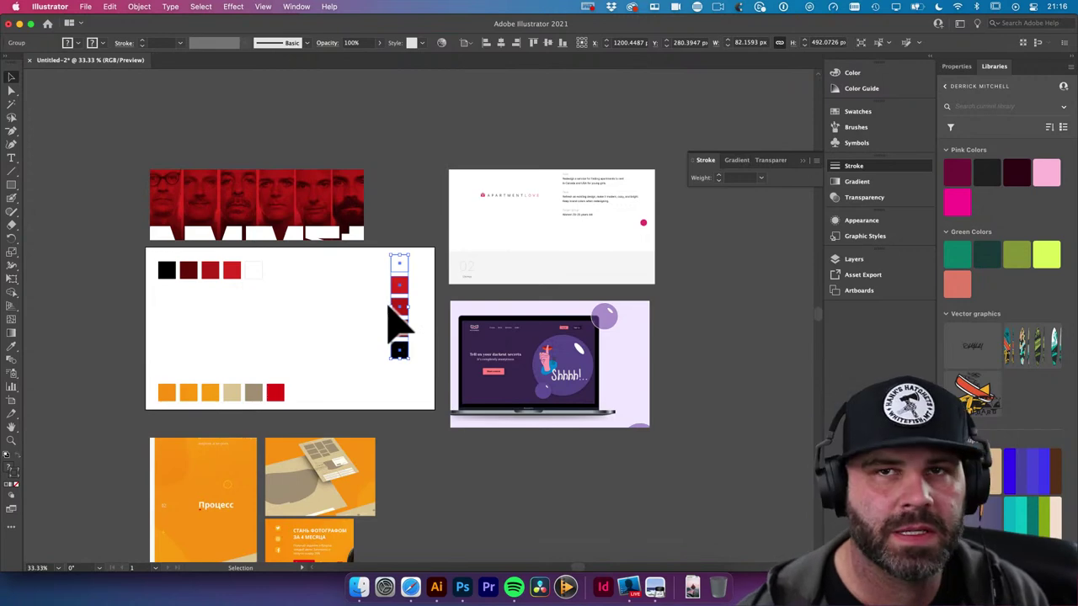
# Stretch the copied column of swatches into horizontal bars about 416 px wide, kept inside the artboard
pyautogui.moveTo(390, 309); pyautogui.dragTo(319, 308)
pyautogui.moveTo(374, 289); pyautogui.dragTo(320, 294)
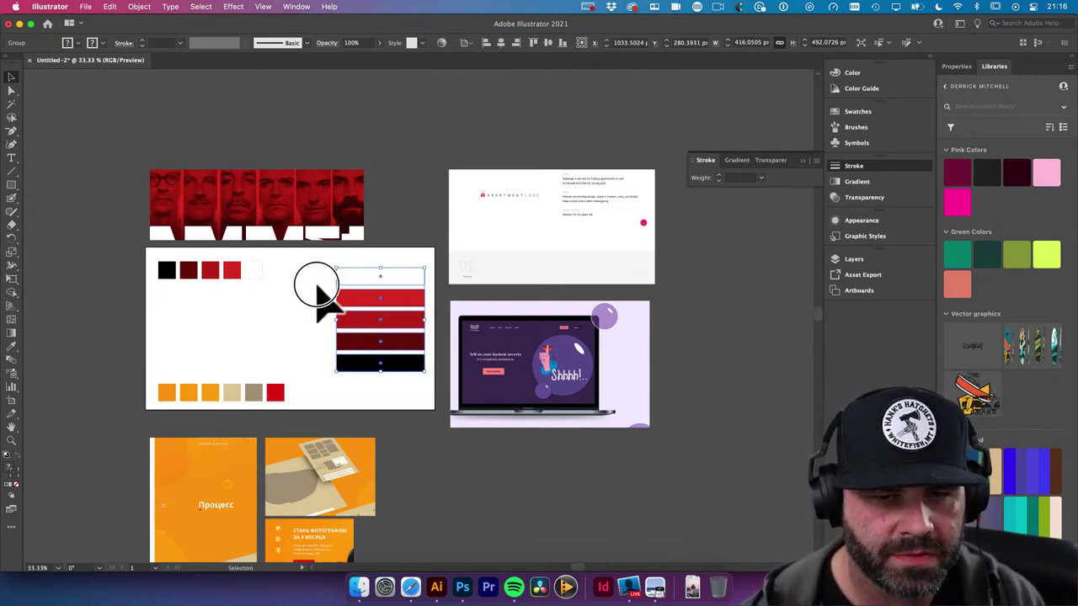
pyautogui.click(320, 294)
# Recolor the black bar with light grey and the dark red bar with pink, both sampled from the ApartmentLove screenshot
pyautogui.press('super+equal')
pyautogui.moveTo(441, 320); pyautogui.dragTo(464, 305)
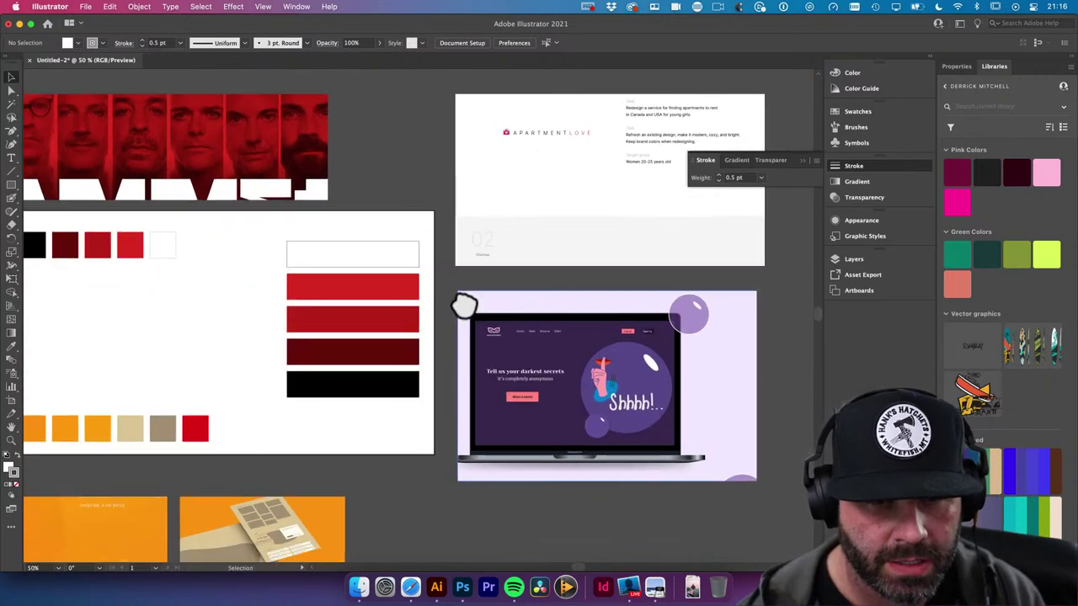
pyautogui.press('i')
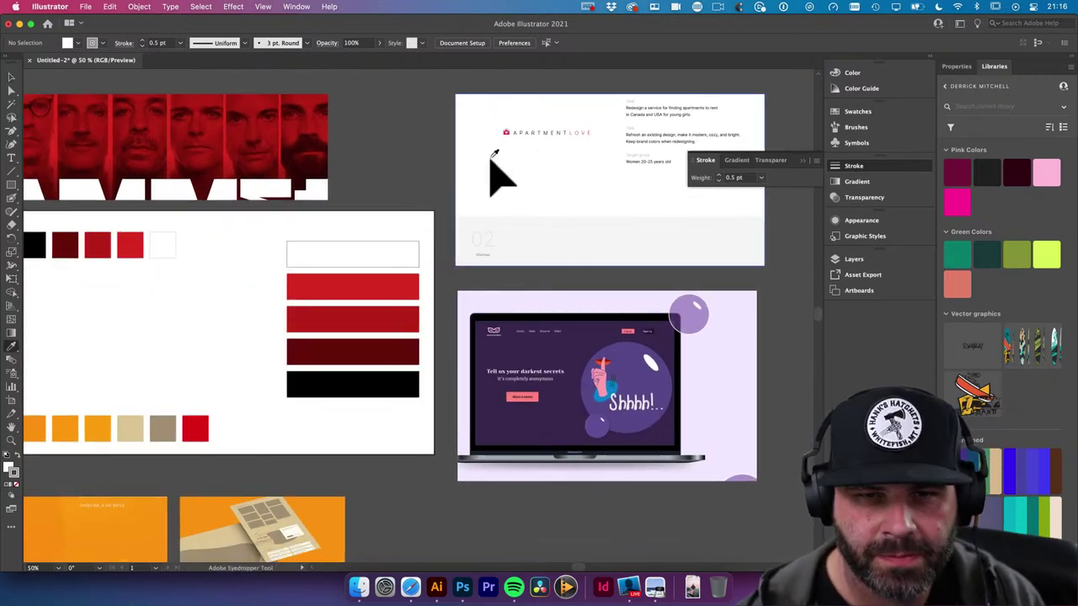
pyautogui.click(522, 237)
pyautogui.keyDown('alt'); pyautogui.click(370, 388); pyautogui.keyUp('alt')
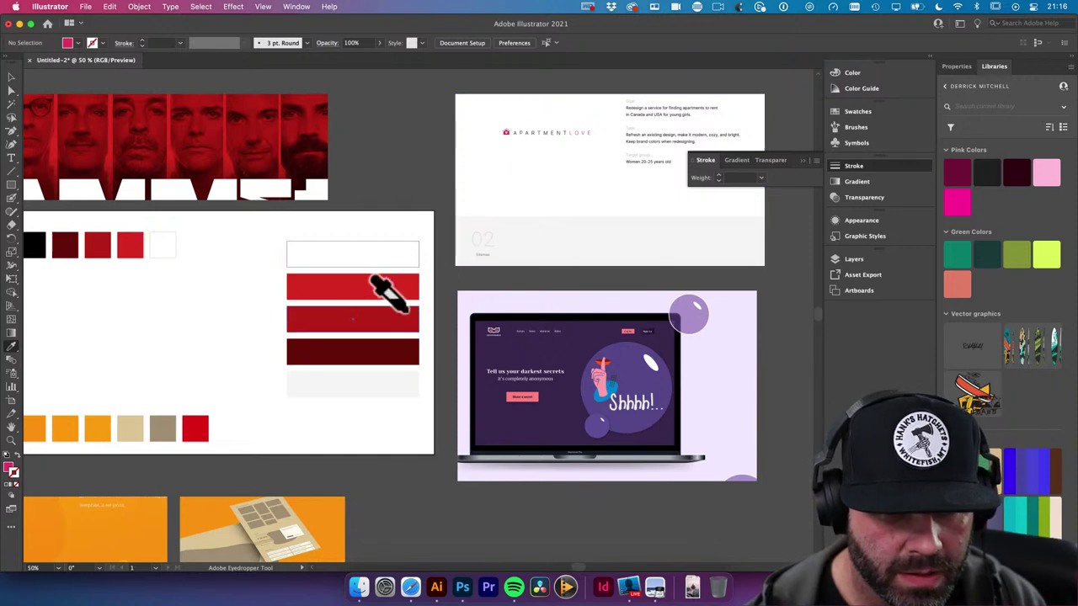
pyautogui.keyDown('alt'); pyautogui.click(360, 349); pyautogui.keyUp('alt')
# Delete the two remaining red bars and move the white bar down directly above the pink one
pyautogui.press('v')
pyautogui.click(403, 292)
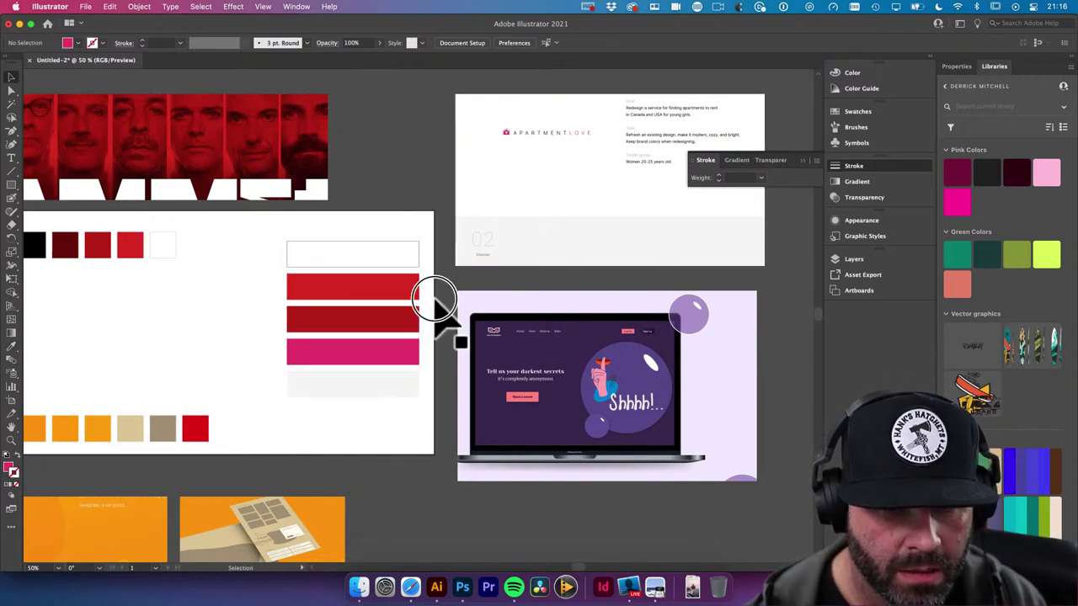
pyautogui.keyDown('super'); pyautogui.click(398, 312); pyautogui.keyUp('super')
pyautogui.press('BackSpace')
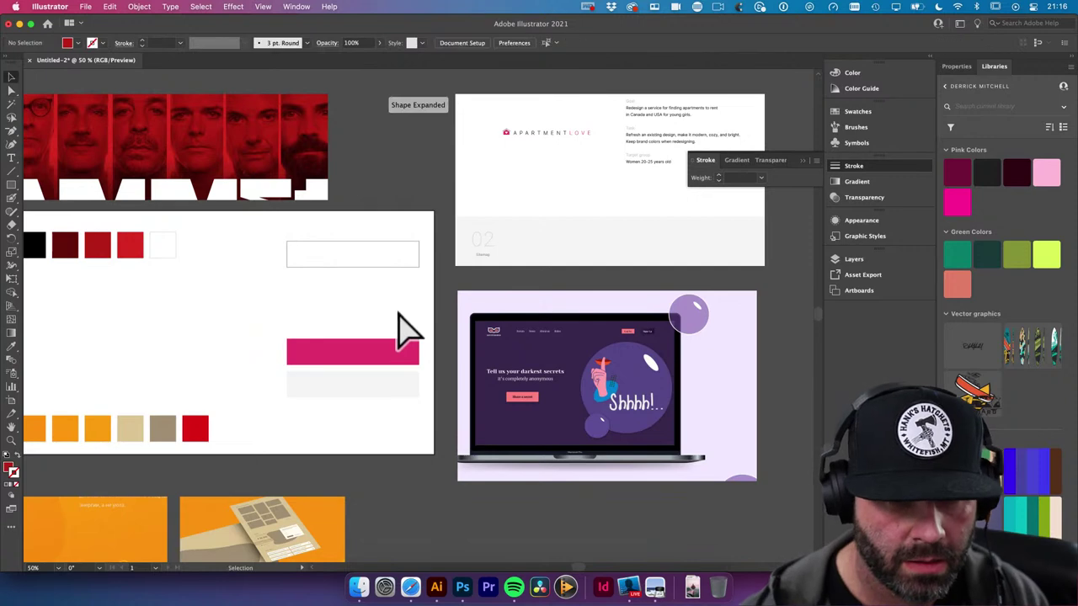
pyautogui.moveTo(385, 265); pyautogui.dragTo(384, 331)
# Place the white, pink and grey bar palette at the ApartmentLove screenshot's corner and a copy at the purple laptop screenshot's lower corner
pyautogui.moveTo(245, 301); pyautogui.dragTo(358, 415)
pyautogui.moveTo(371, 333); pyautogui.dragTo(601, 414)
pyautogui.scroll(-2, 446, 160)
pyautogui.hscroll(-2, 447, 160)
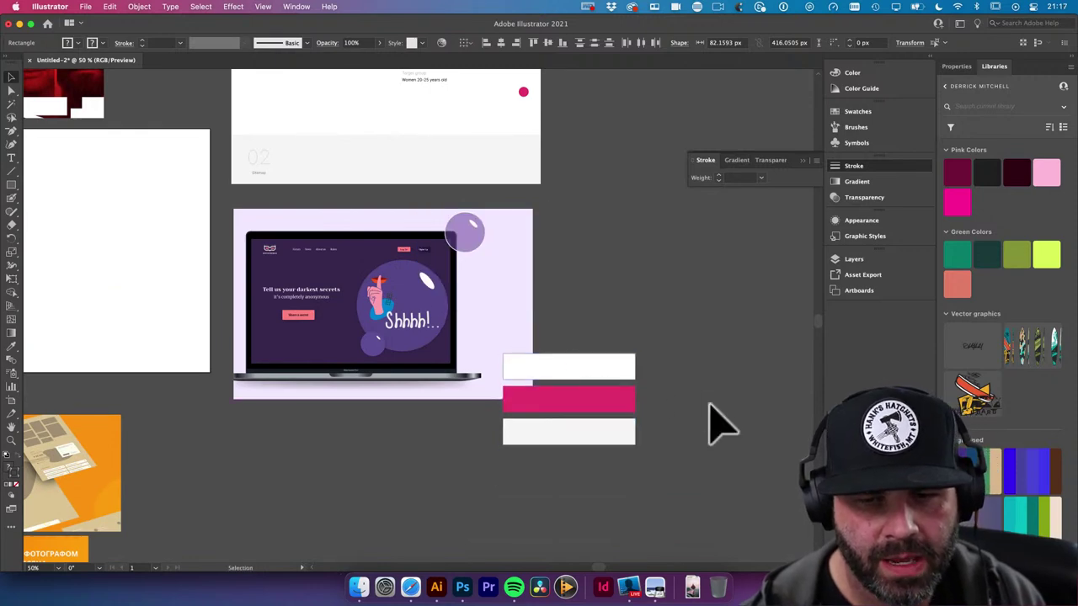
pyautogui.click(715, 424)
pyautogui.scroll(1, 669, 381)
pyautogui.click(576, 383)
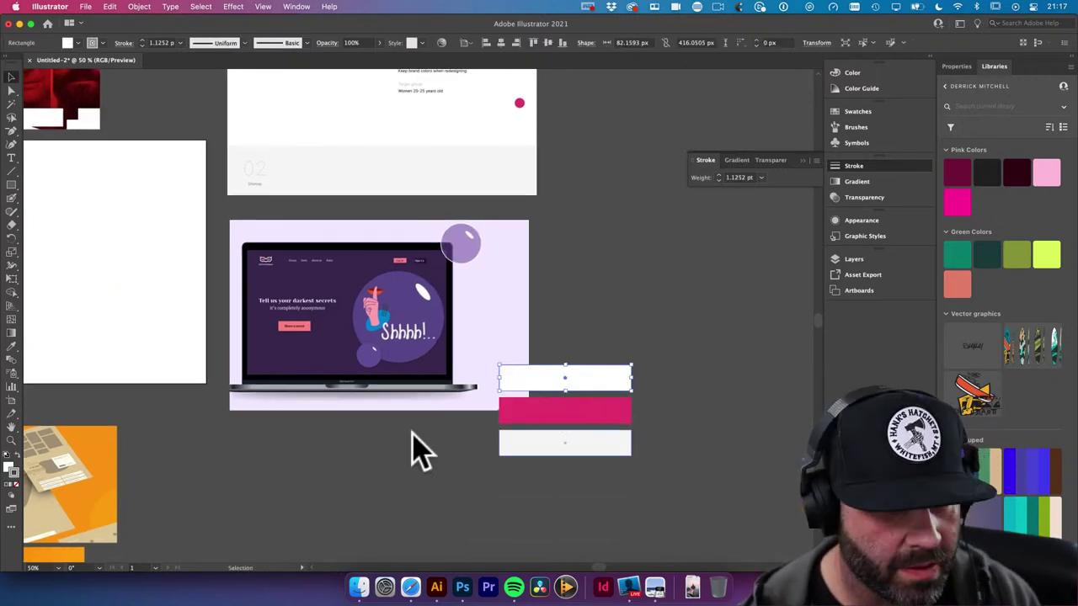
pyautogui.hscroll(-6, 505, 517)
pyautogui.scroll(-10, 534, 472)
pyautogui.hscroll(7, 534, 472)
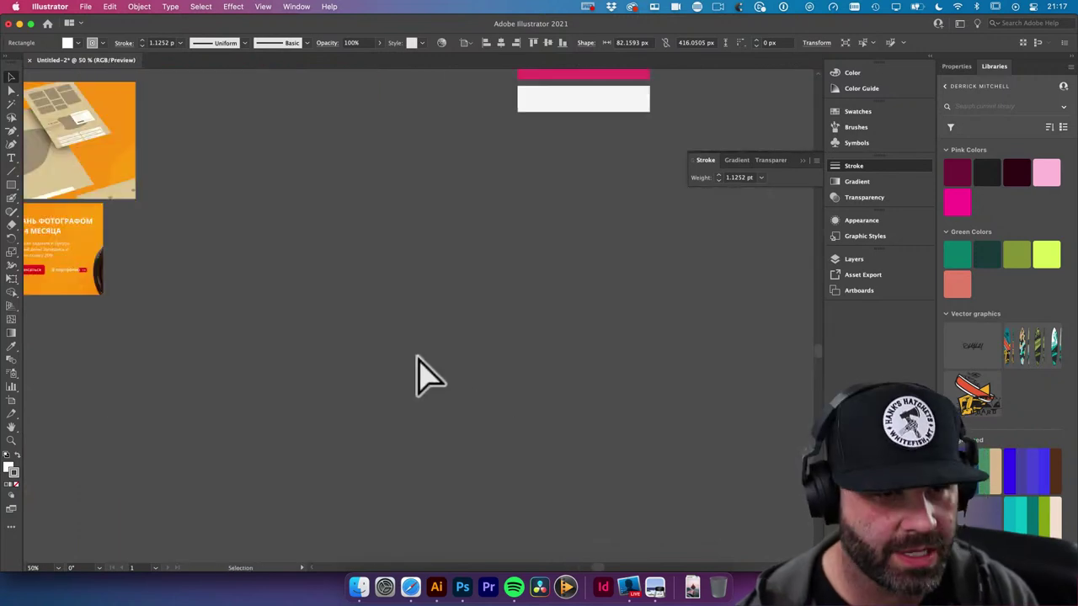
pyautogui.press('super+s')
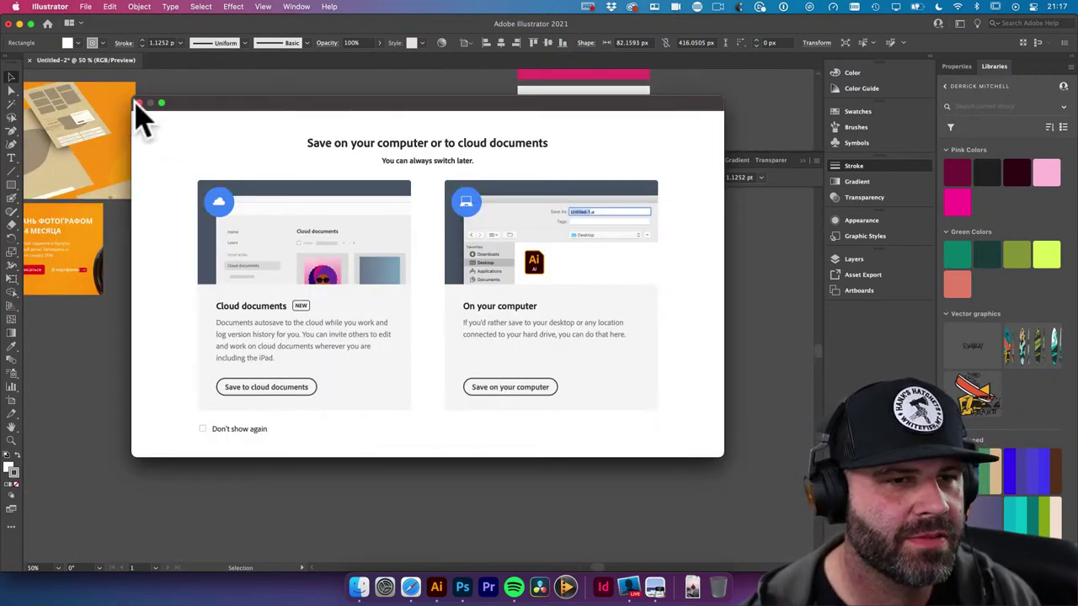
pyautogui.press('Escape')
# Review the whole mood board layout and the swatch rows on the artboard
pyautogui.keyDown('alt'); pyautogui.keyDown('super'); pyautogui.click(414, 233); pyautogui.keyUp('super'); pyautogui.keyUp('alt')
pyautogui.keyDown('alt'); pyautogui.keyDown('super'); pyautogui.click(506, 265); pyautogui.keyUp('super'); pyautogui.keyUp('alt')
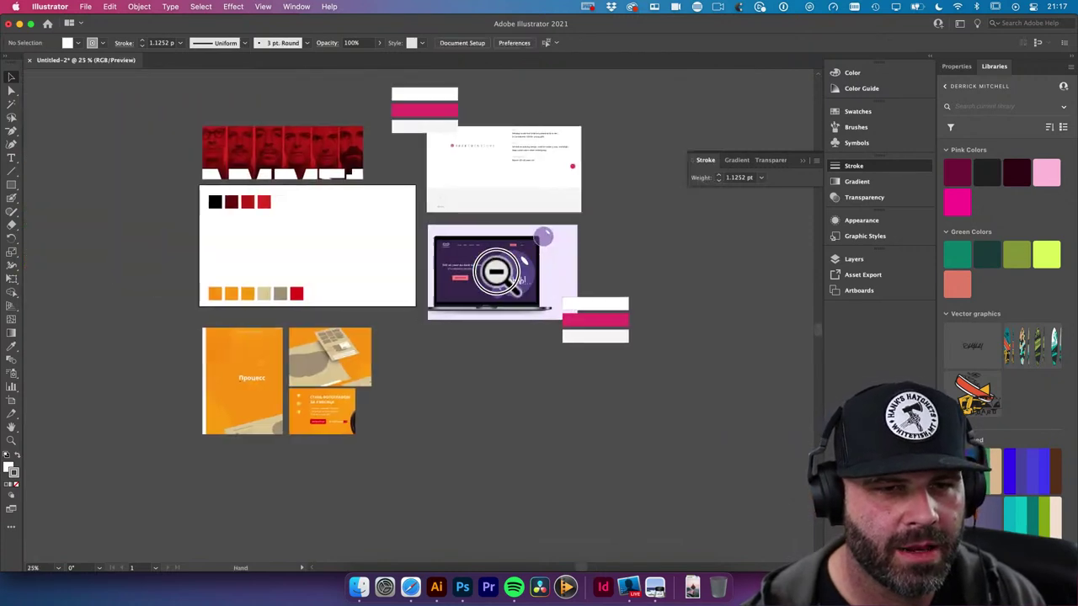
pyautogui.scroll(5, 404, 303)
pyautogui.hscroll(-2, 404, 303)
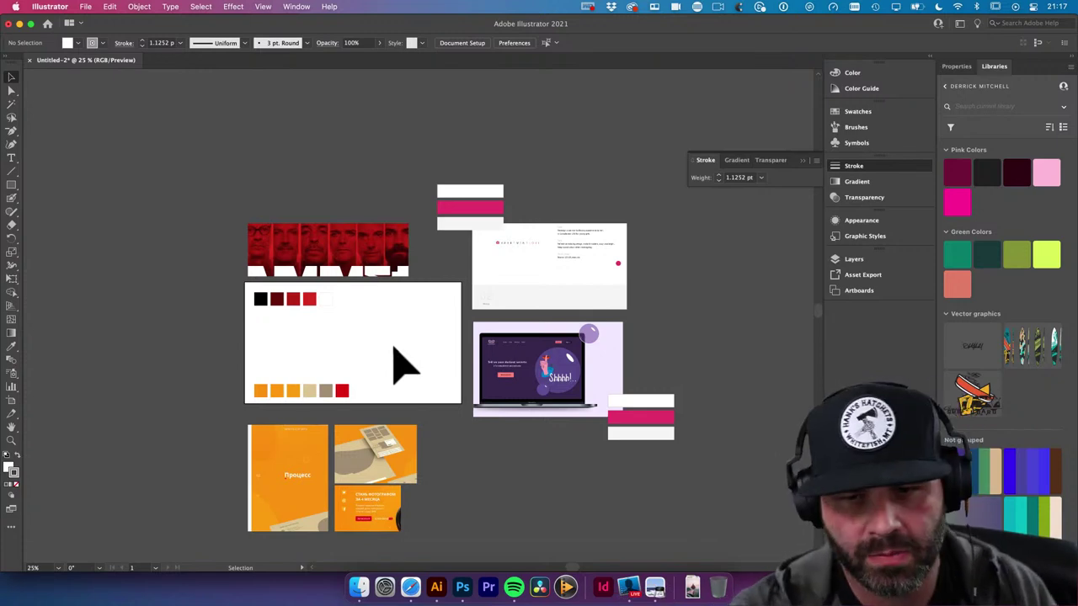
pyautogui.hscroll(2, 587, 445)
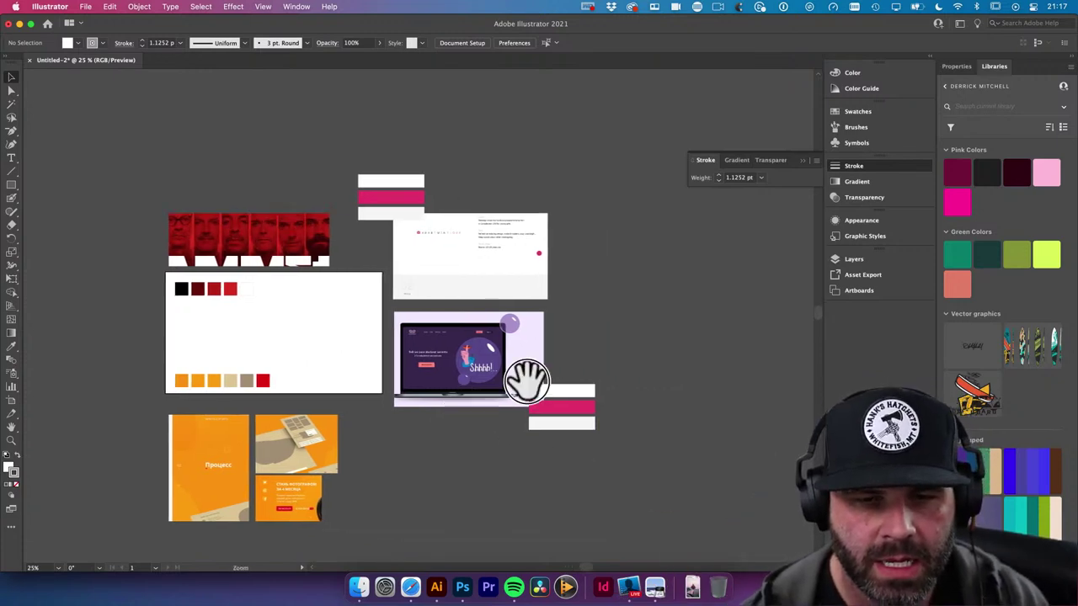
pyautogui.scroll(5, 524, 378)
pyautogui.hscroll(-5, 738, 446)
pyautogui.scroll(1, 738, 447)
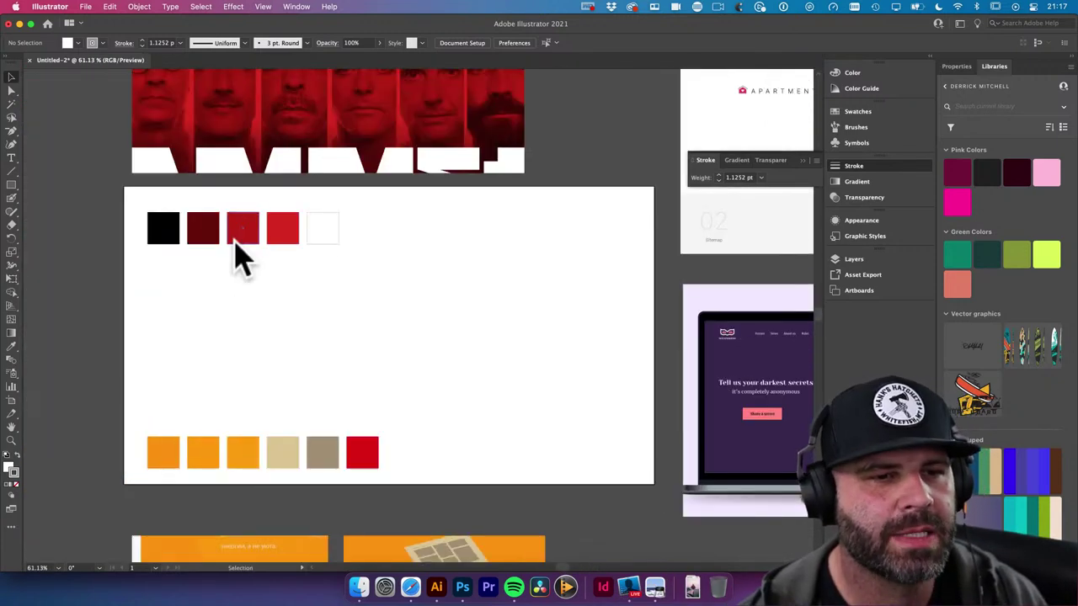
# Recolor the lowest bar beside the laptop screenshot with dark purple sampled from the laptop's screen
pyautogui.hscroll(5, 332, 421)
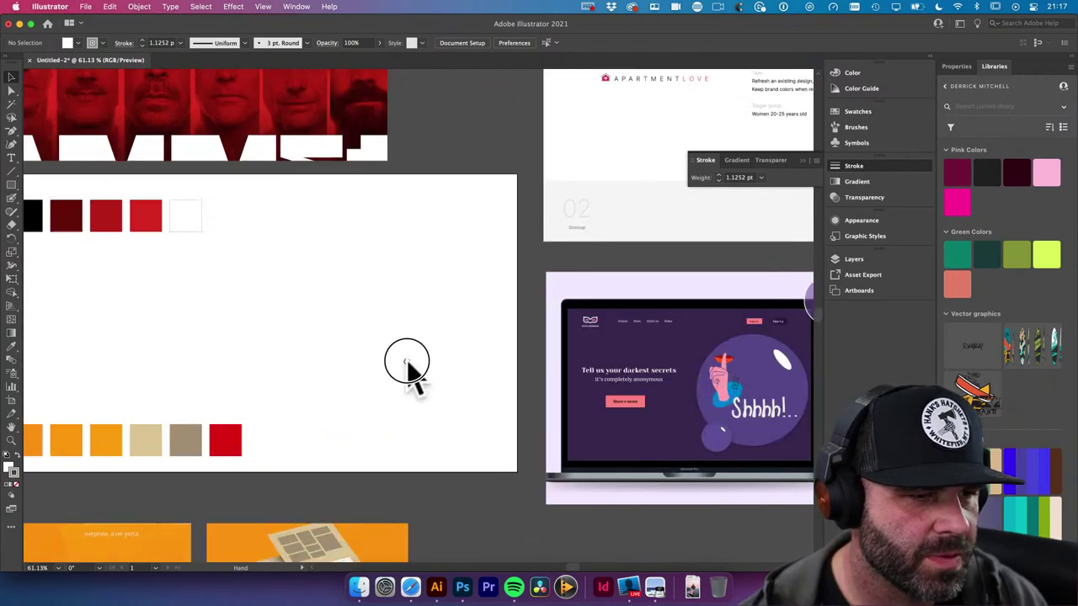
pyautogui.scroll(-1, 542, 397)
pyautogui.hscroll(6, 539, 392)
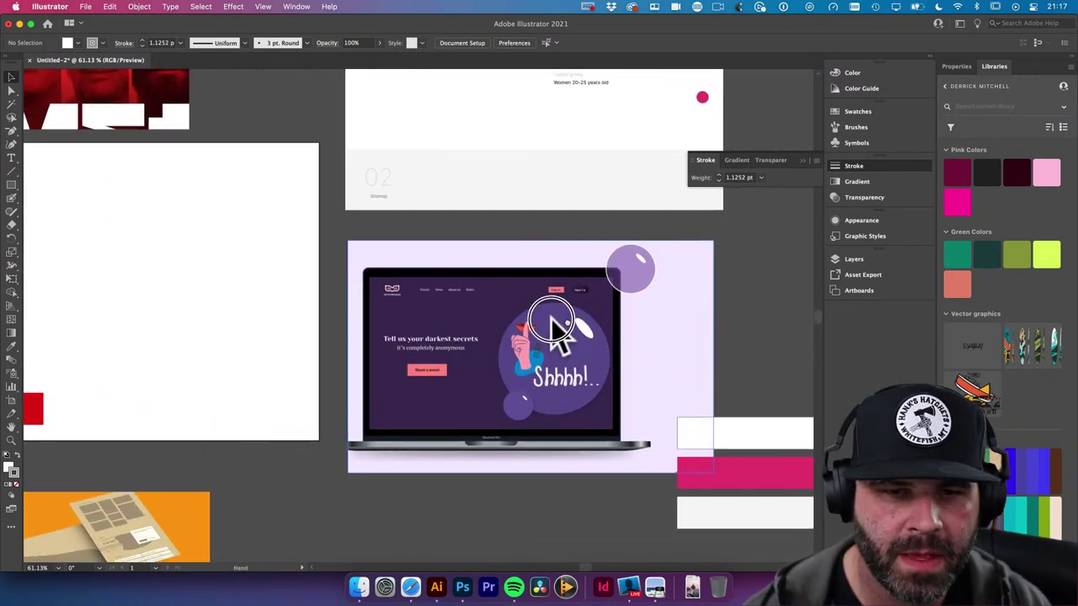
pyautogui.scroll(-2, 541, 404)
pyautogui.press('i')
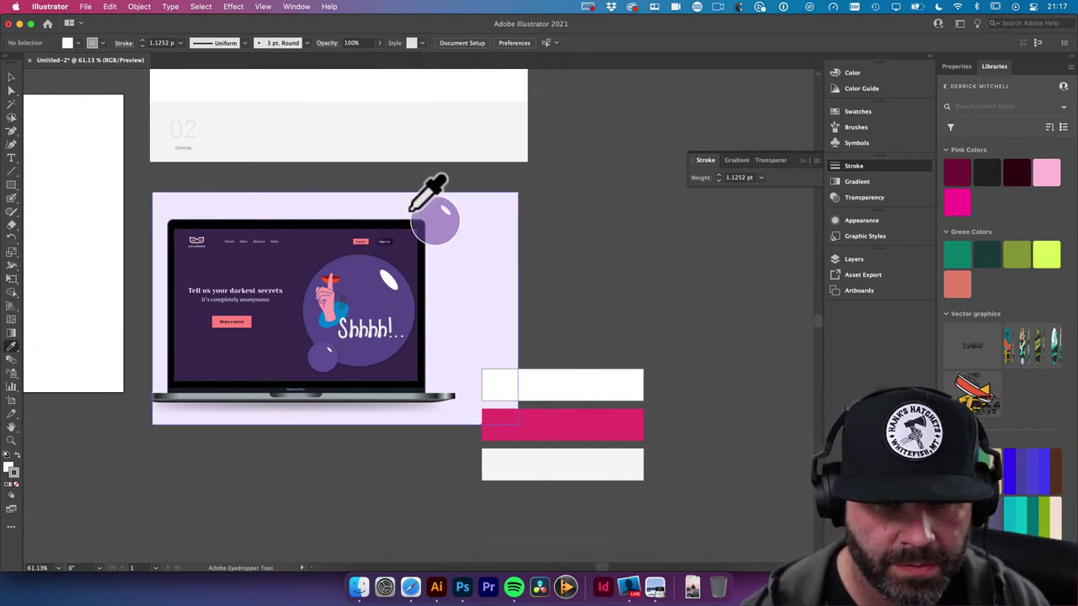
pyautogui.click(409, 378)
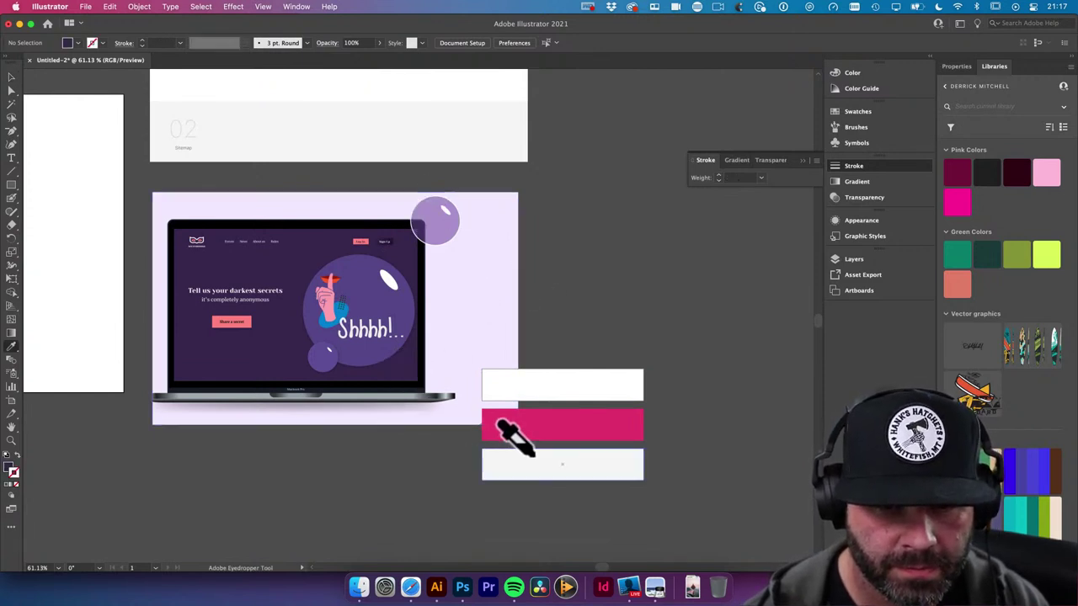
pyautogui.keyDown('alt'); pyautogui.click(505, 455); pyautogui.keyUp('alt')
# Recolor the palette's top bar with the laptop screenshot's pale lavender background and the middle bar with medium purple from its bubble
pyautogui.click(499, 328)
pyautogui.keyDown('alt'); pyautogui.click(553, 433); pyautogui.keyUp('alt')
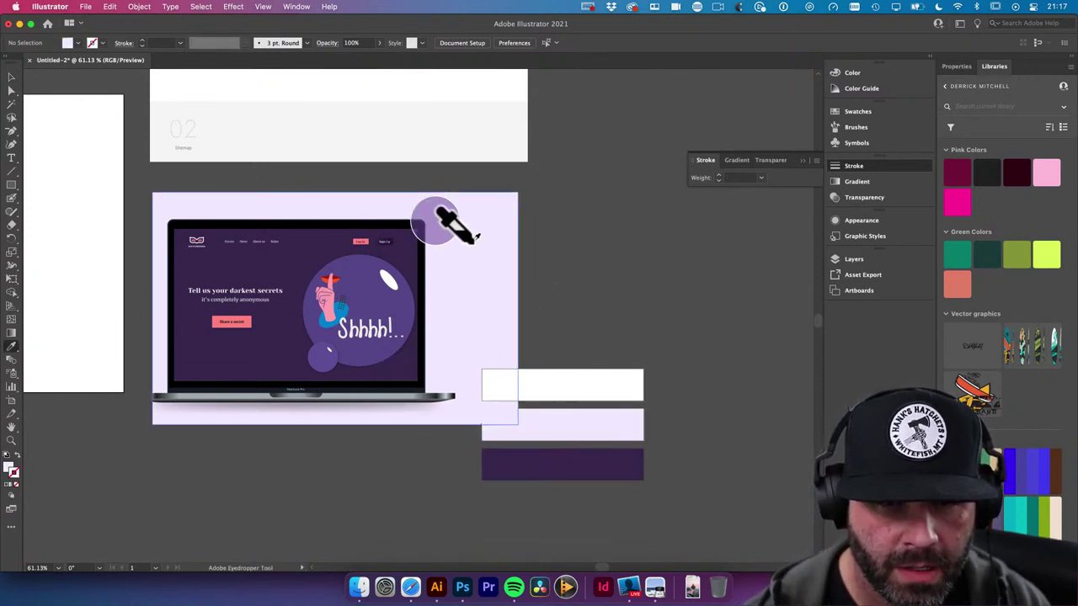
pyautogui.keyDown('alt'); pyautogui.click(552, 396); pyautogui.keyUp('alt')
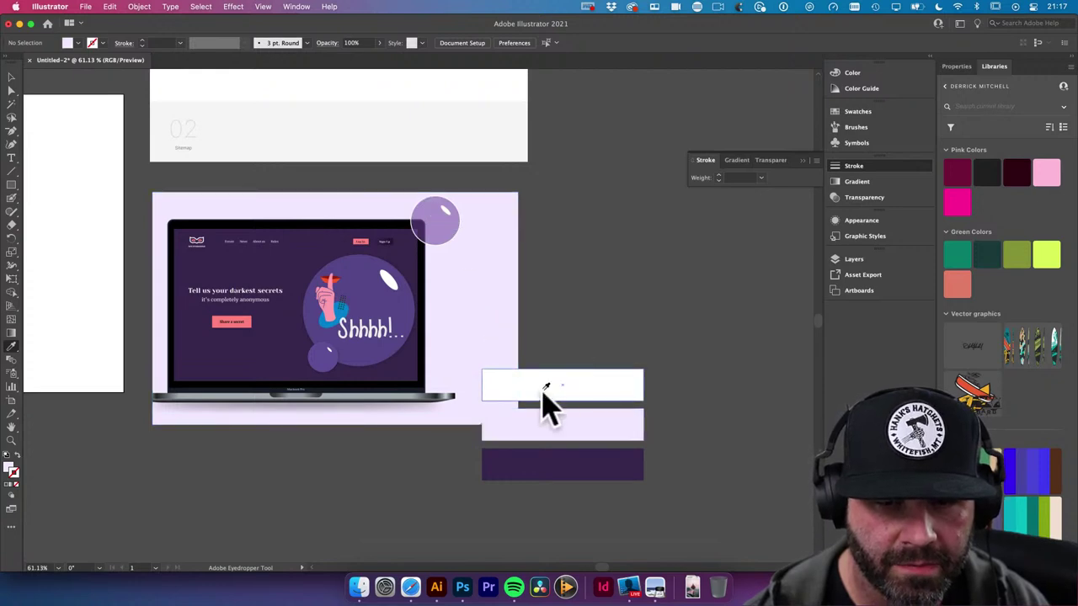
pyautogui.keyDown('alt'); pyautogui.click(544, 393); pyautogui.keyUp('alt')
pyautogui.click(441, 241)
pyautogui.keyDown('alt'); pyautogui.click(581, 426); pyautogui.keyUp('alt')
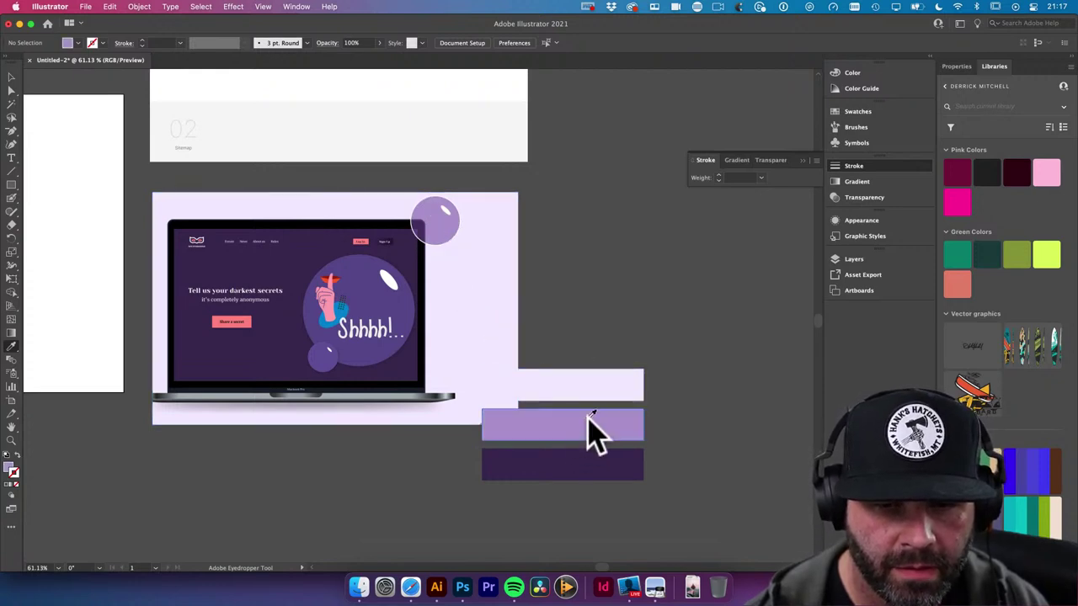
# Duplicate the pale lavender bar directly above itself to extend the palette beside the laptop screenshot
pyautogui.press('v')
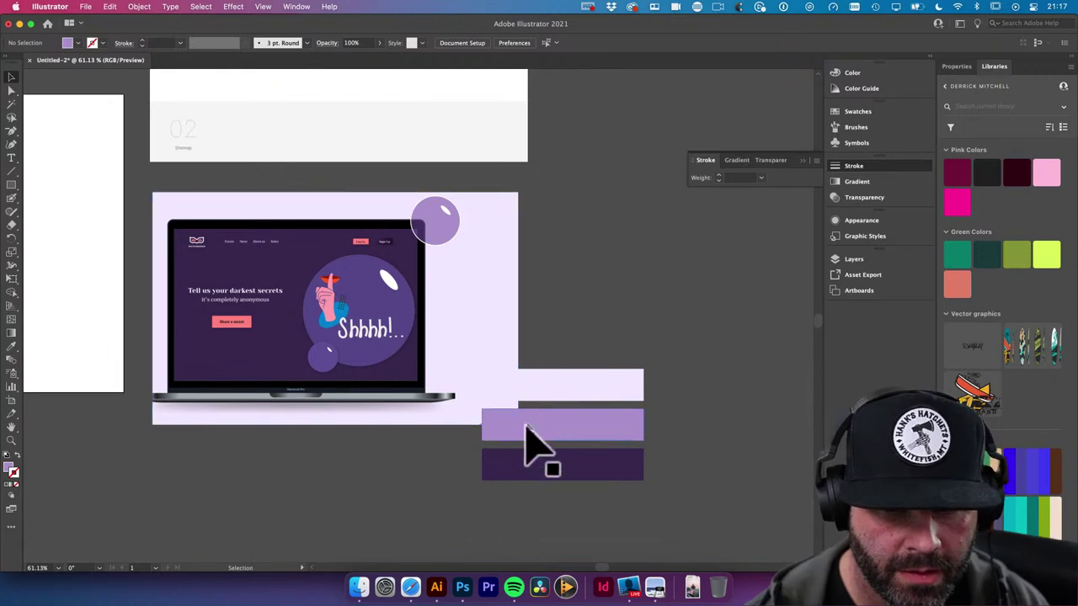
pyautogui.moveTo(570, 395); pyautogui.dragTo(580, 361)
pyautogui.press('i')
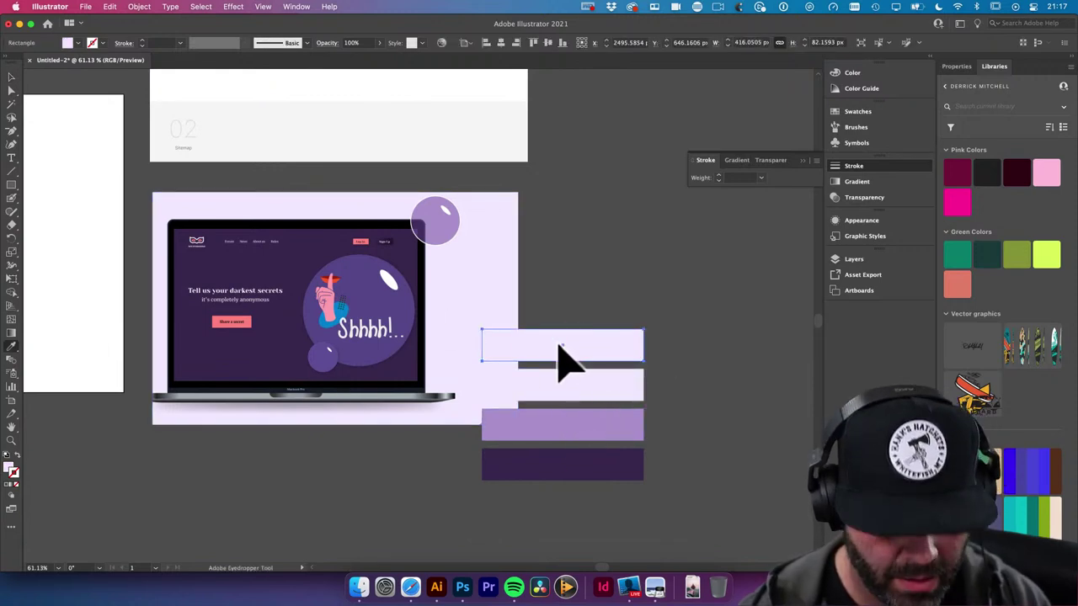
# Recolor the palette's top bar with coral sampled from the laptop screenshot's button and move all four bars clear of the image
pyautogui.click(248, 324)
pyautogui.press('super+shift+a')
pyautogui.moveTo(554, 291); pyautogui.dragTo(654, 506)
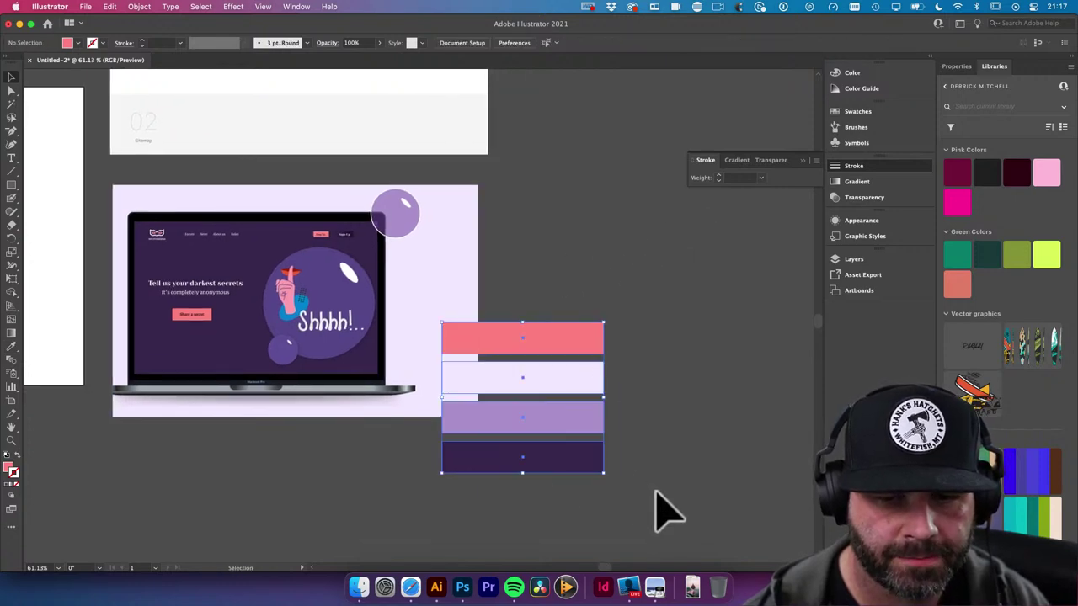
pyautogui.moveTo(565, 390); pyautogui.dragTo(616, 395)
pyautogui.click(730, 390)
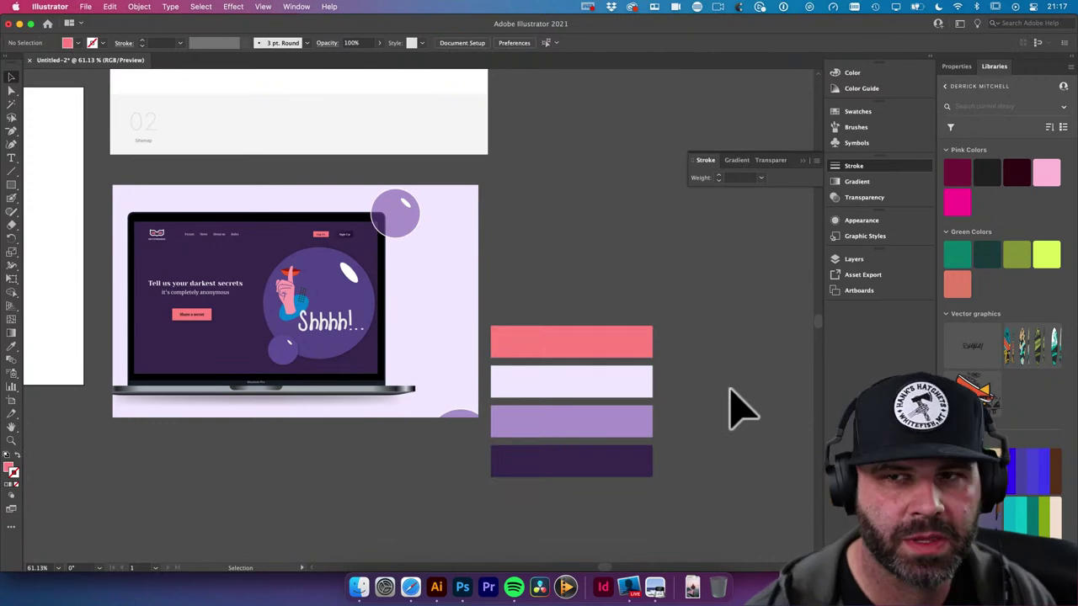
# Launch Sip, sample the coral palette bar with its color picker and look up the sampled color's name in the color history
pyautogui.press('super+space')
pyautogui.write('sip')
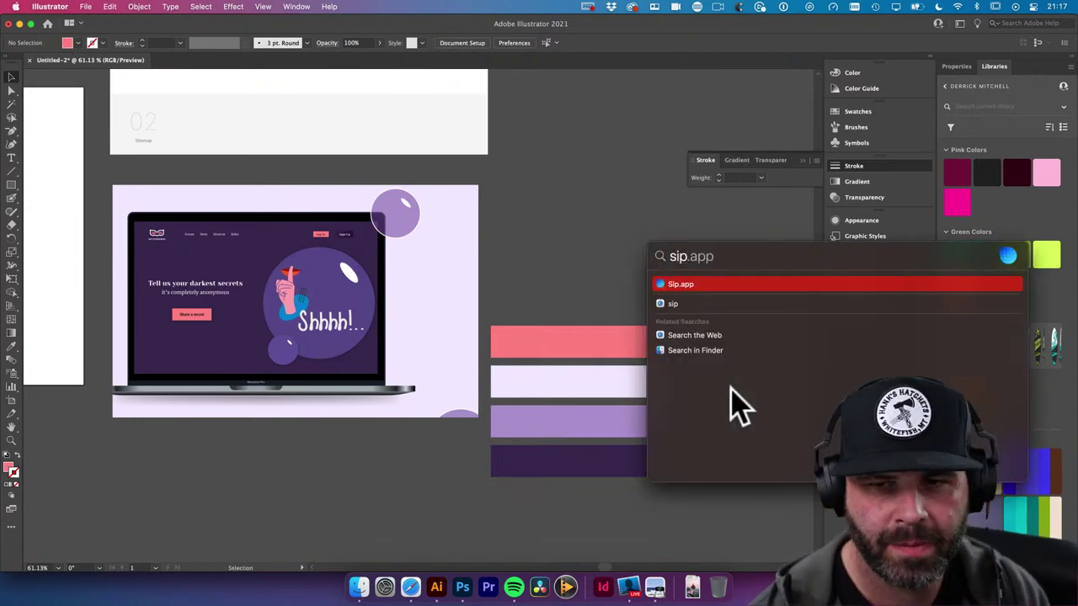
pyautogui.press('Return')
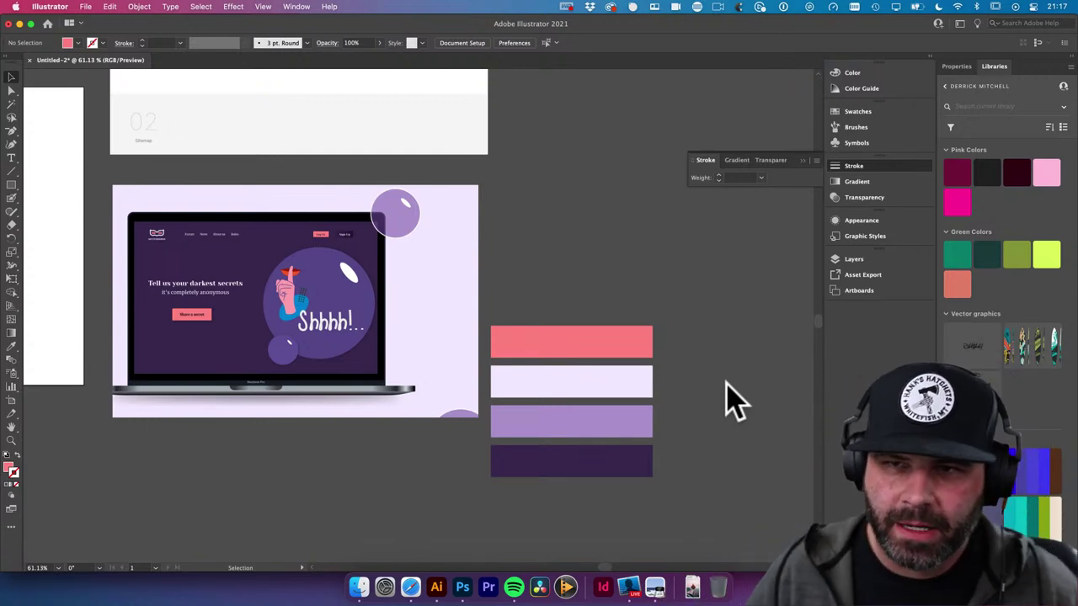
pyautogui.click(633, 10)
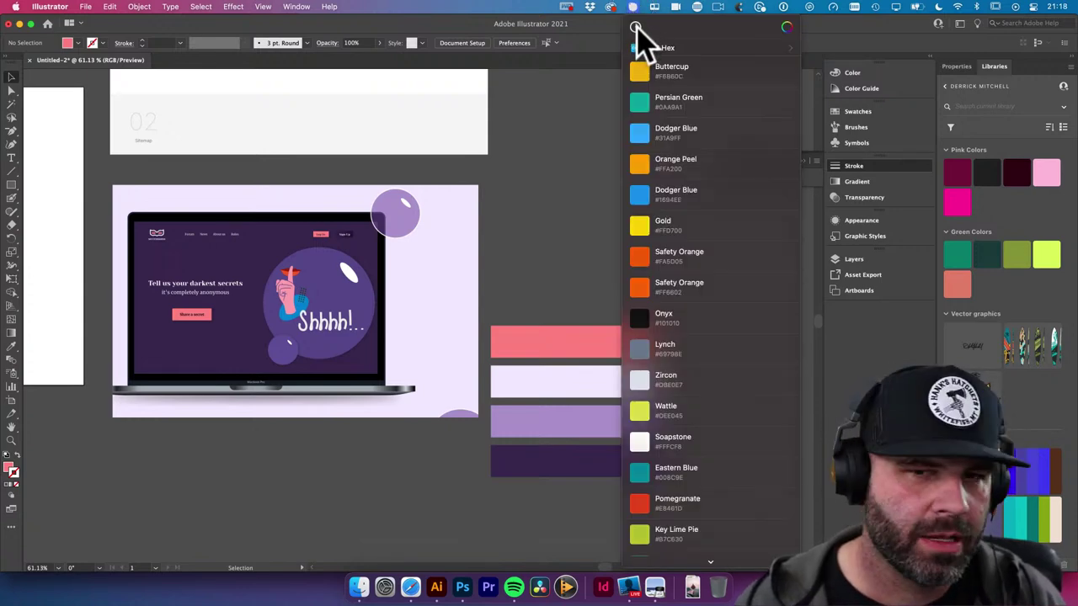
pyautogui.click(636, 28)
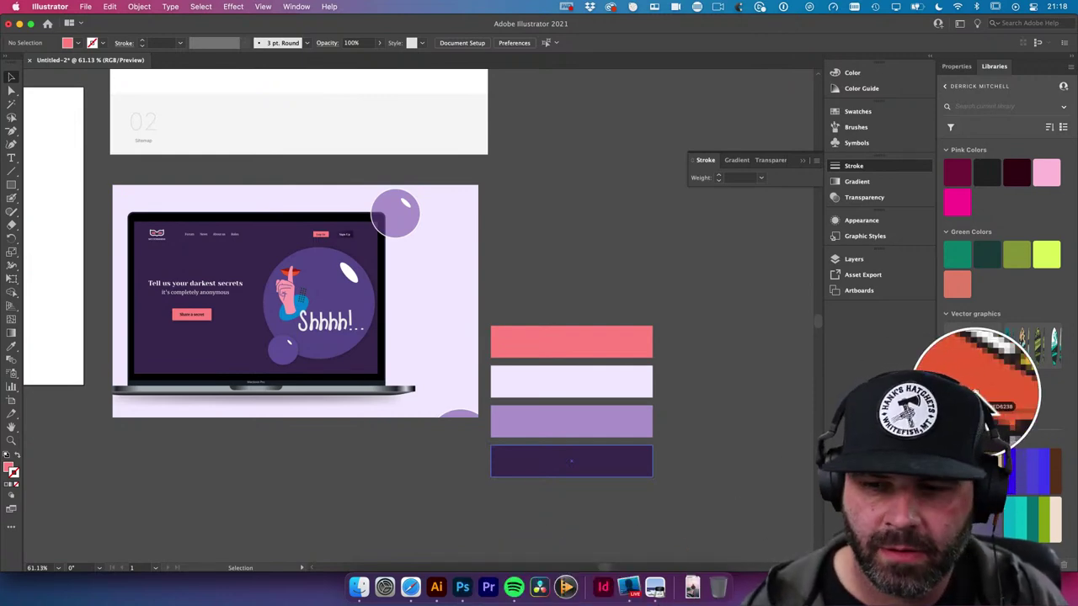
pyautogui.click(568, 345)
pyautogui.click(640, 26)
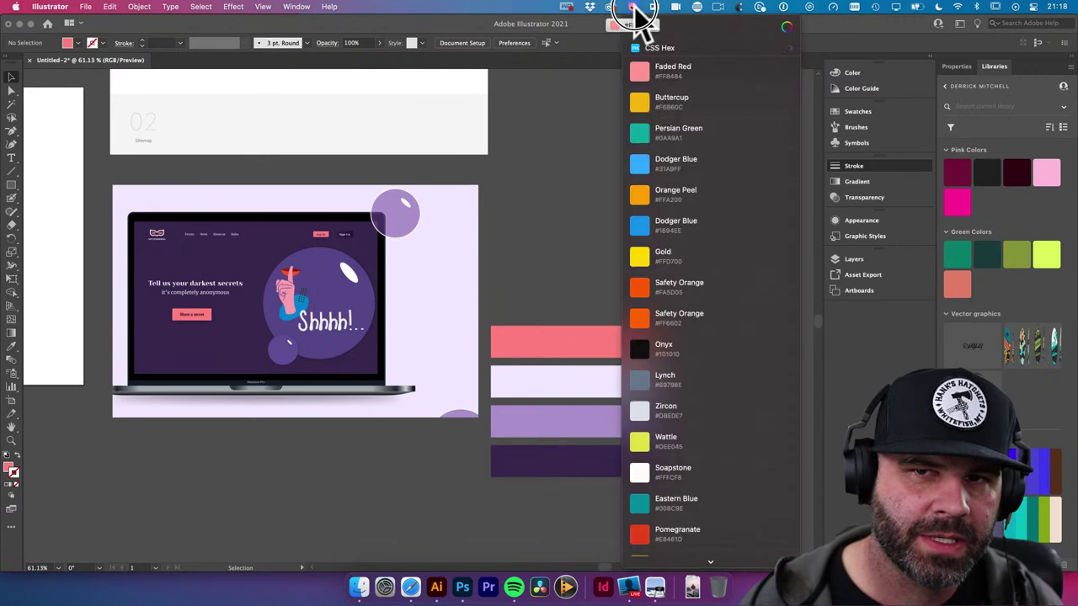
pyautogui.click(687, 74)
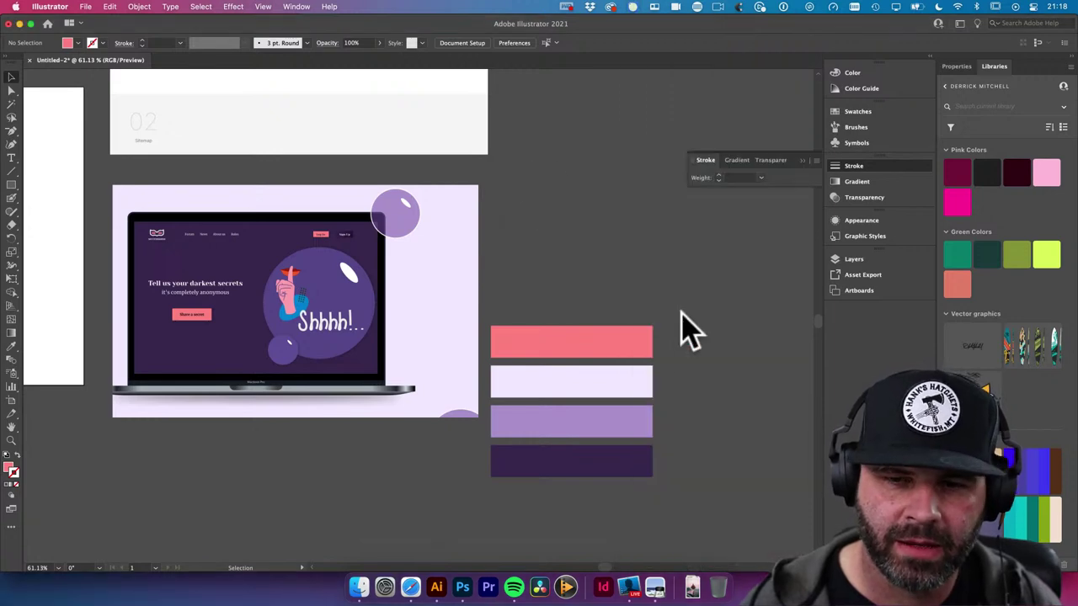
# Add a FADED RED text label beside the coral bar and scale it up to about 26 pt
pyautogui.press('t')
pyautogui.click(683, 337)
pyautogui.press('BackSpace')
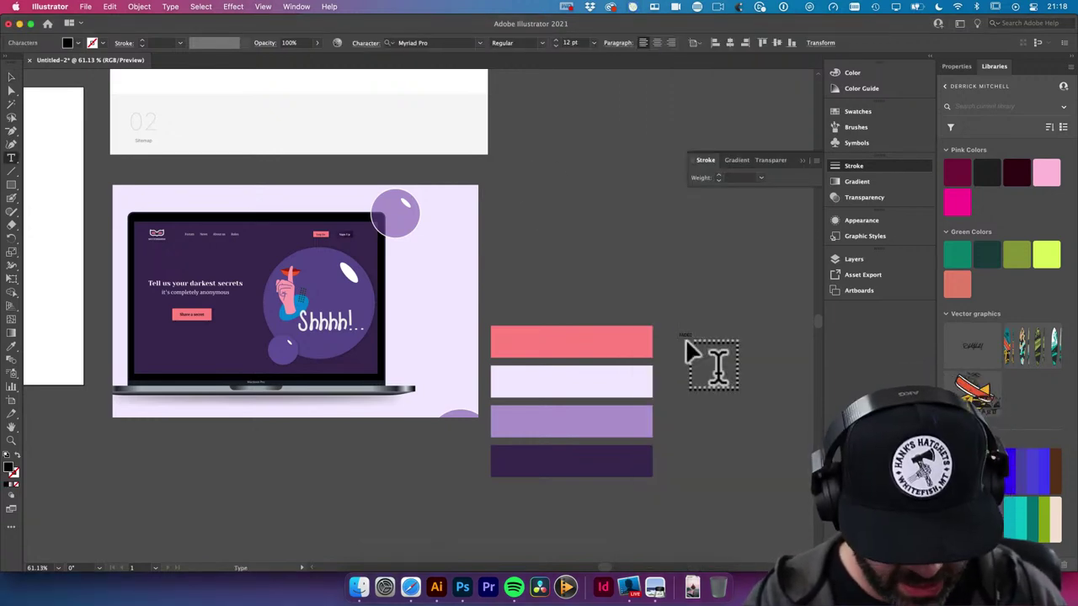
pyautogui.keyDown('super'); pyautogui.click(689, 336); pyautogui.keyUp('super')
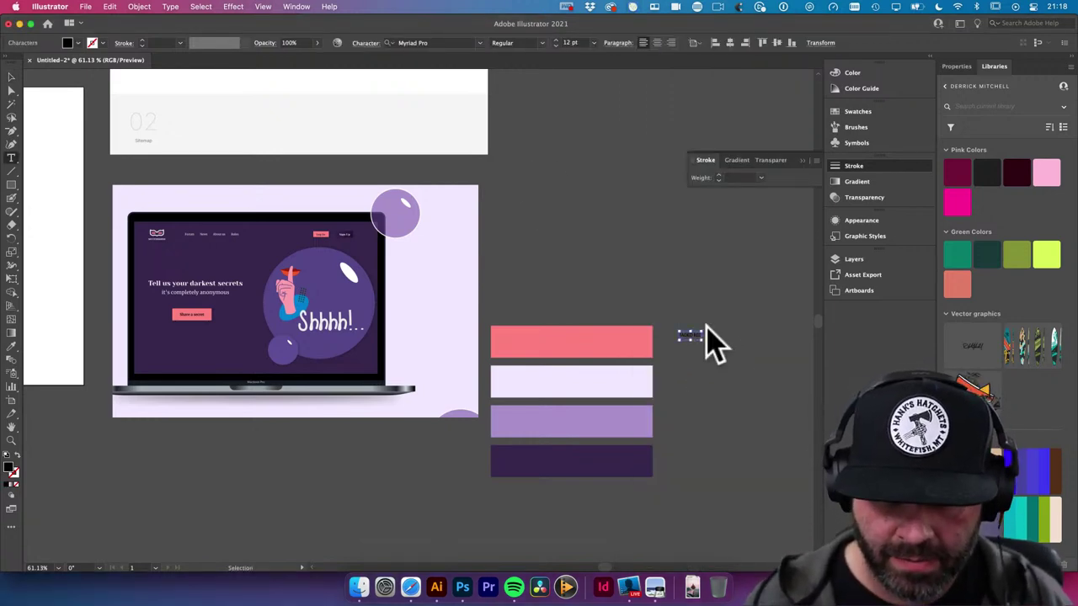
pyautogui.moveTo(704, 339)
pyautogui.mouseDown()
pyautogui.moveTo(691, 333)
pyautogui.moveTo(722, 347)
pyautogui.moveTo(710, 338)
pyautogui.mouseUp()
# Style the FADED RED label in Myriad Pro Condensed with white fill and wider letter spacing
pyautogui.press('super+shift+a')
pyautogui.click(692, 341)
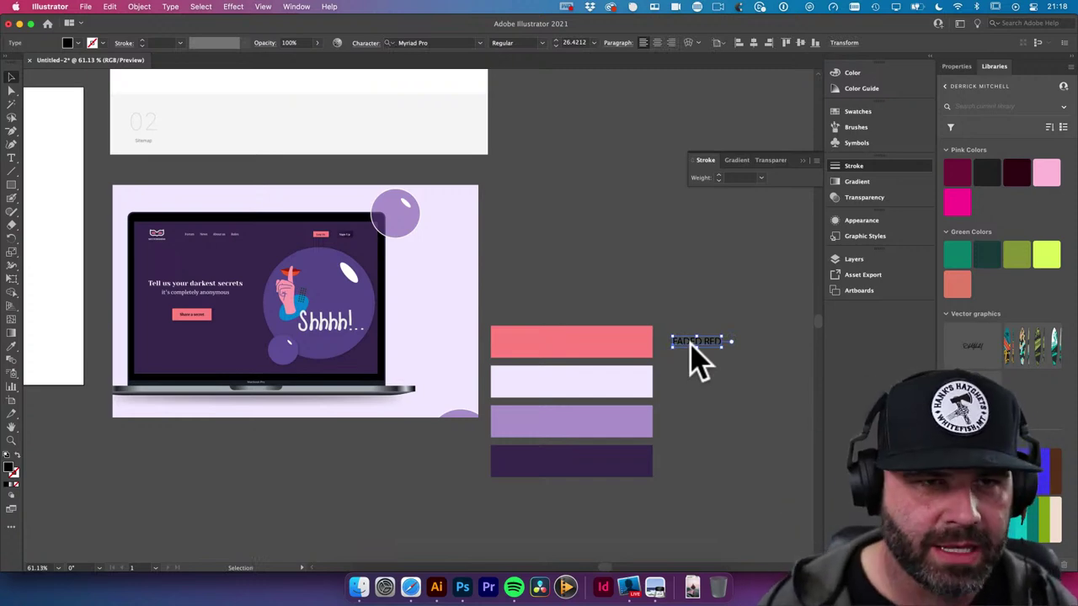
pyautogui.click(544, 42)
pyautogui.click(527, 47)
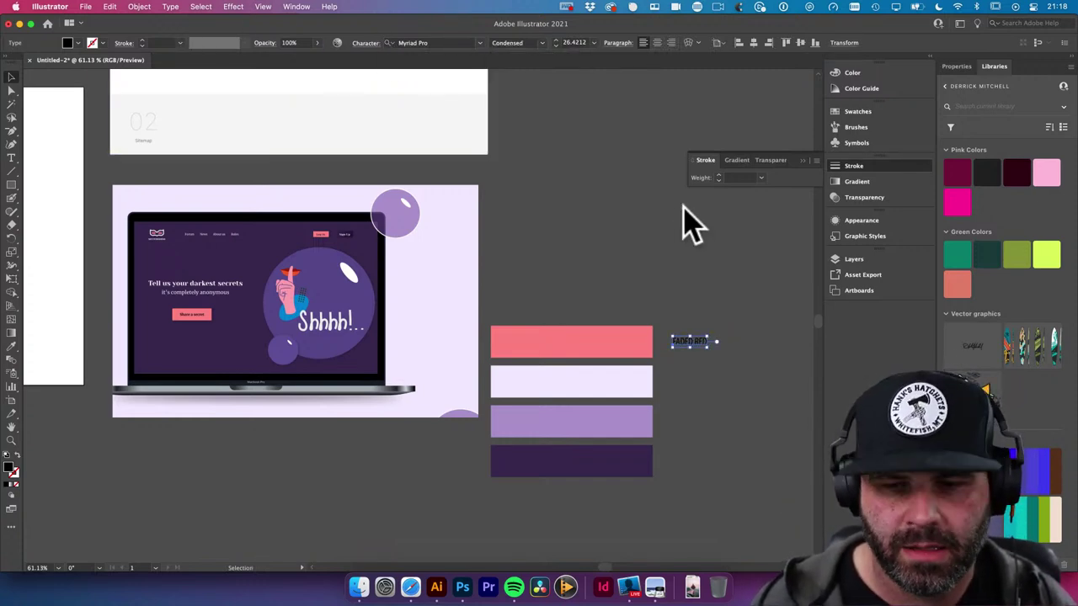
pyautogui.press('a')
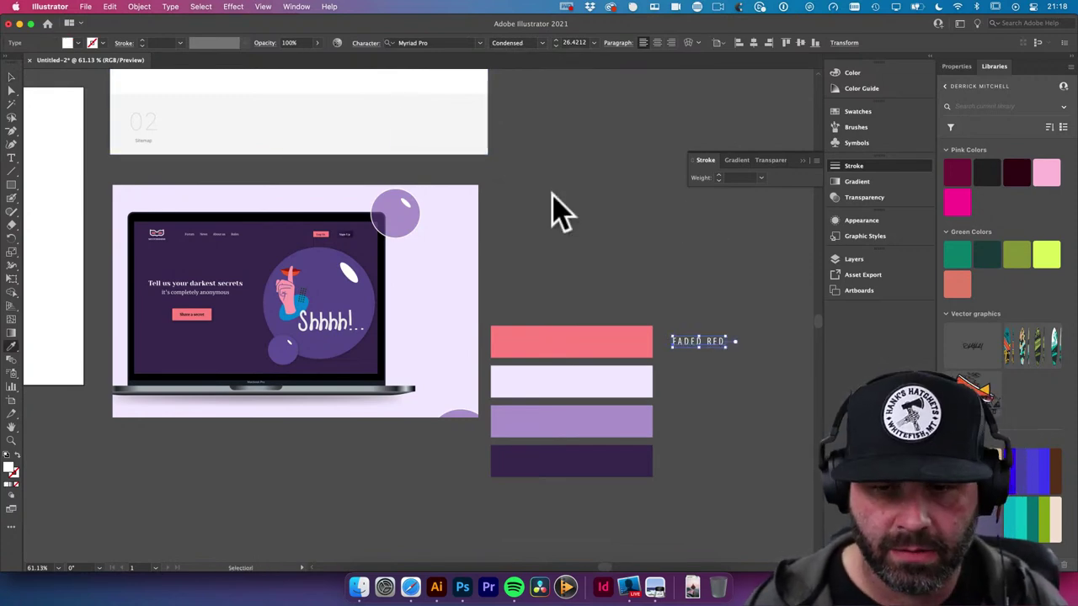
pyautogui.click(642, 280)
# Duplicate the FADED RED label downward at even spacing beside the three lower bars and delete the surplus copy
pyautogui.hscroll(5, 628, 303)
pyautogui.scroll(-2, 628, 303)
pyautogui.moveTo(616, 318); pyautogui.dragTo(613, 354)
pyautogui.press('super+d')
pyautogui.press('super+d')
pyautogui.press('super+d')
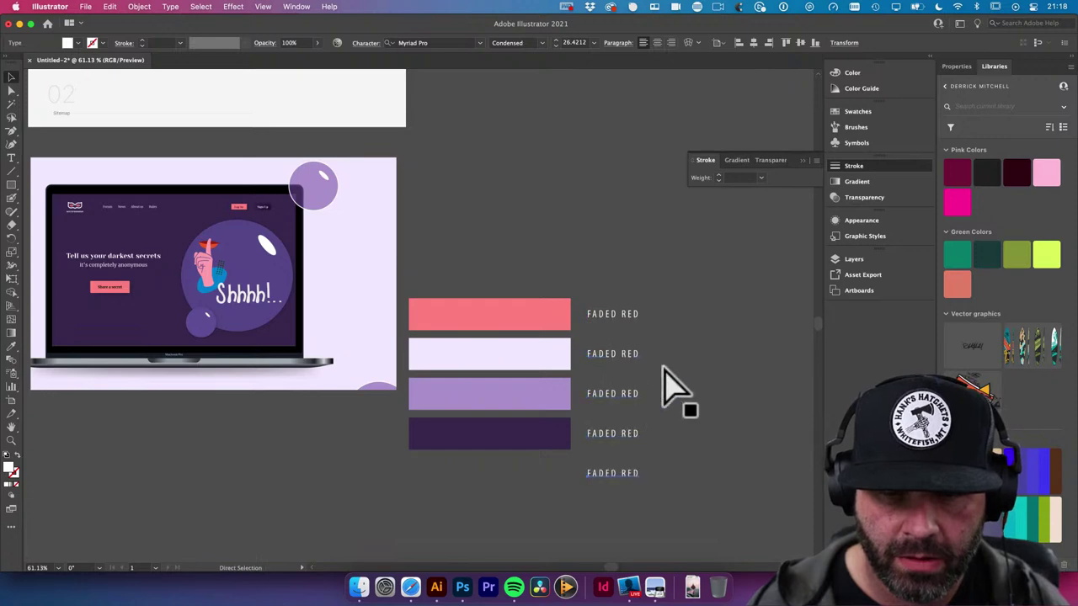
pyautogui.press('BackSpace')
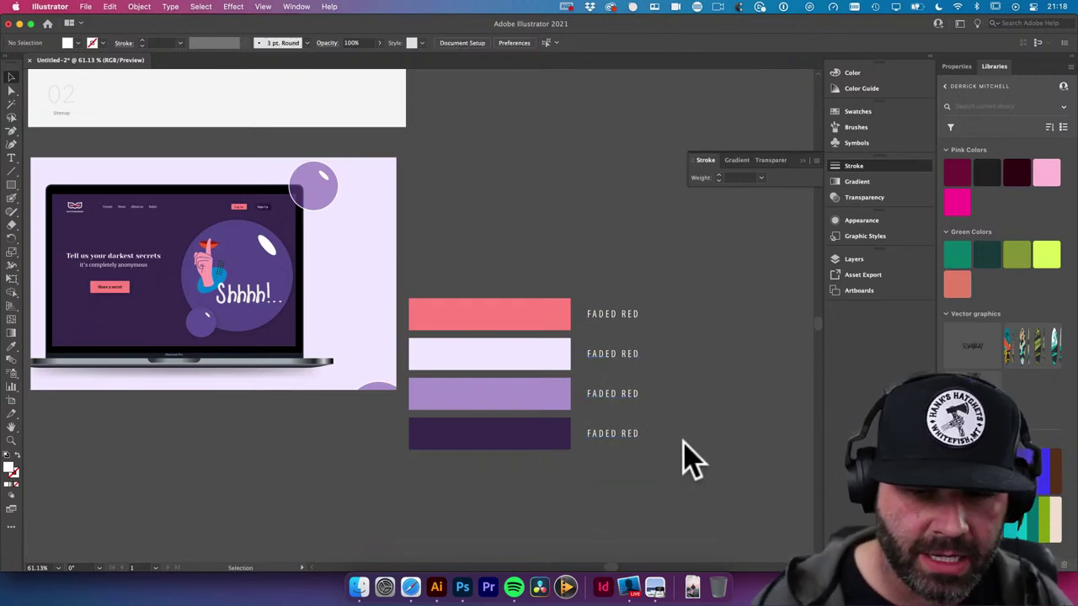
# Sample the pale lavender bar with Sip and change the label beside it to BLUE CHALK
pyautogui.hscroll(2, 684, 462)
pyautogui.scroll(1, 684, 461)
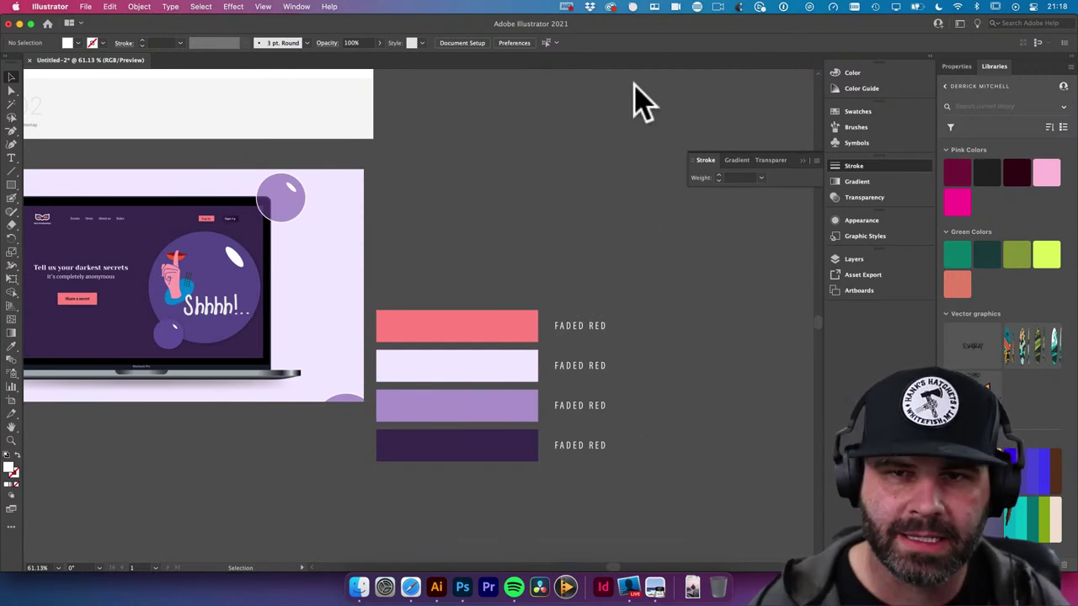
pyautogui.click(633, 6)
pyautogui.click(644, 49)
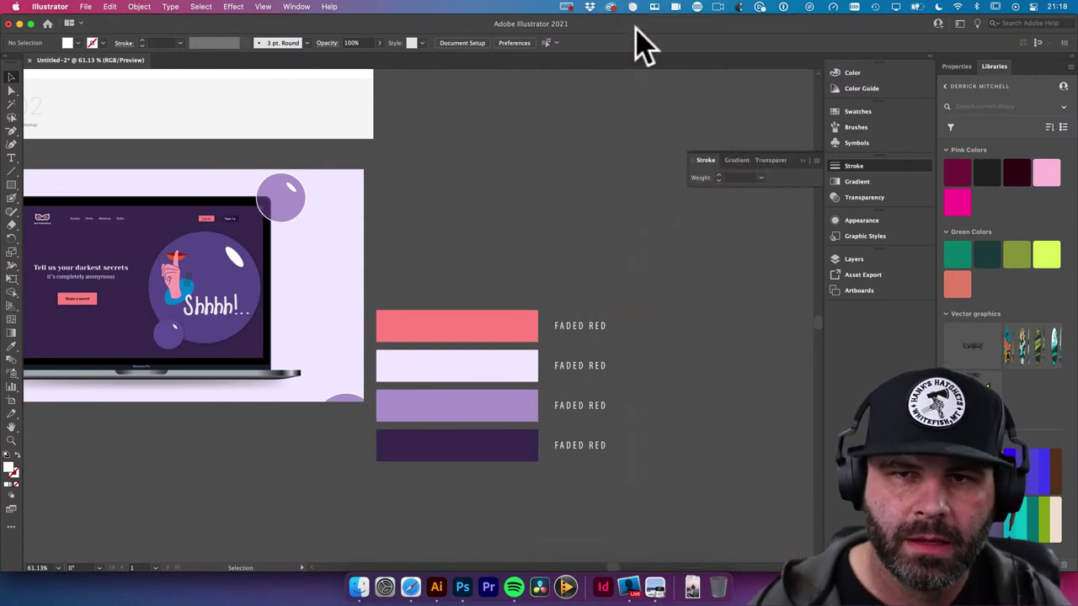
pyautogui.click(503, 364)
pyautogui.click(570, 365)
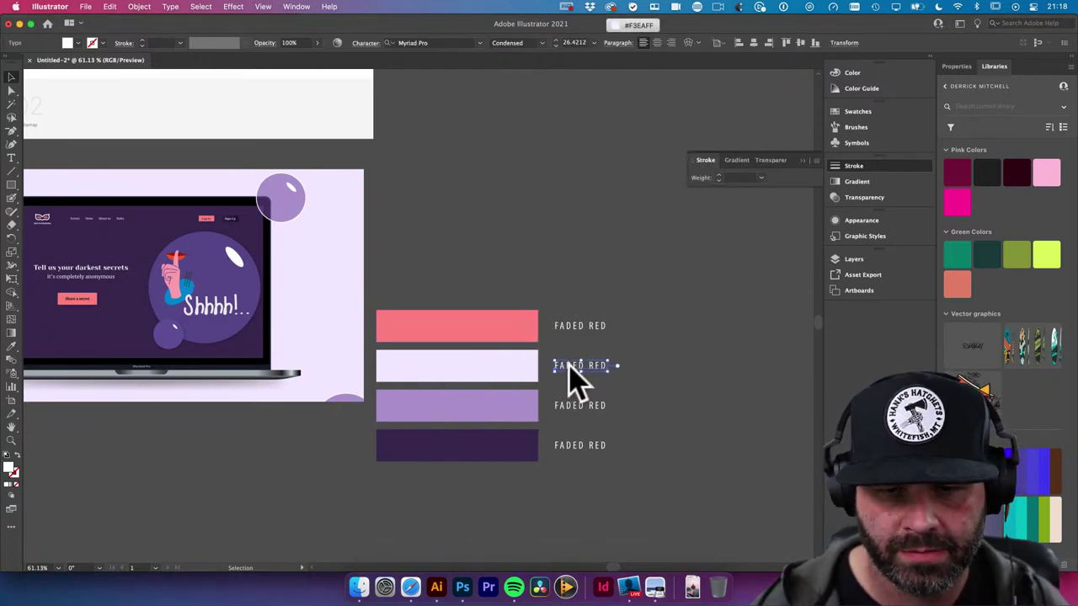
pyautogui.tripleClick(569, 364)
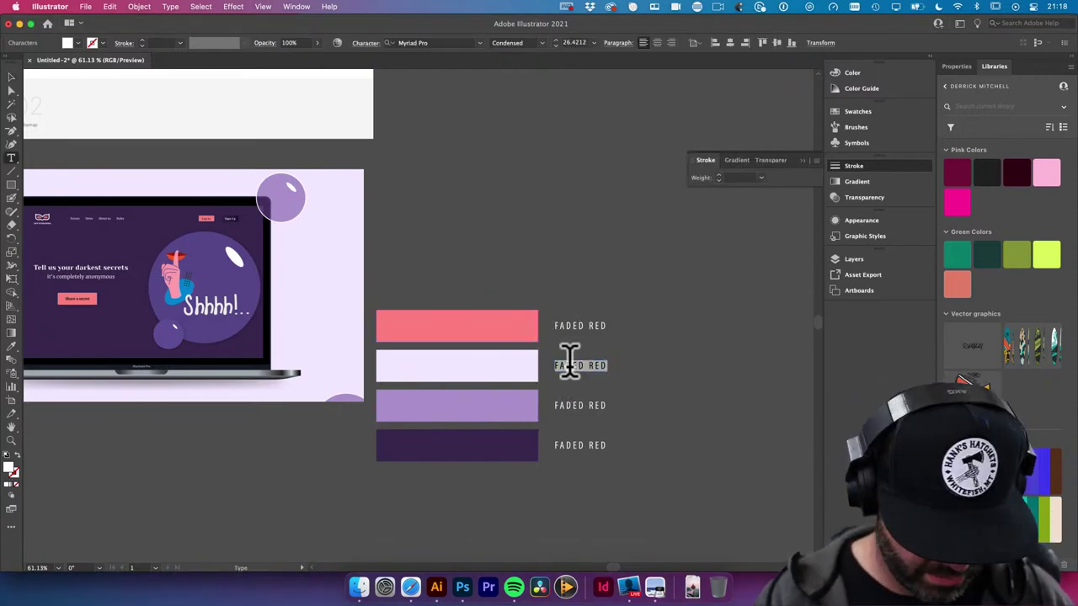
pyautogui.write('BLUE CHALK')
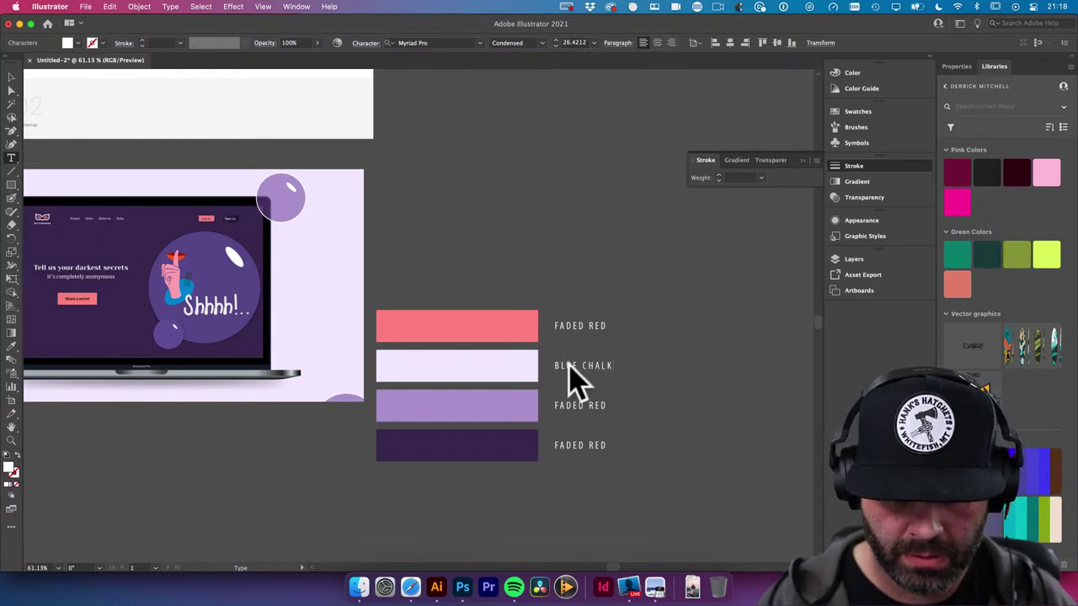
pyautogui.press('Escape')
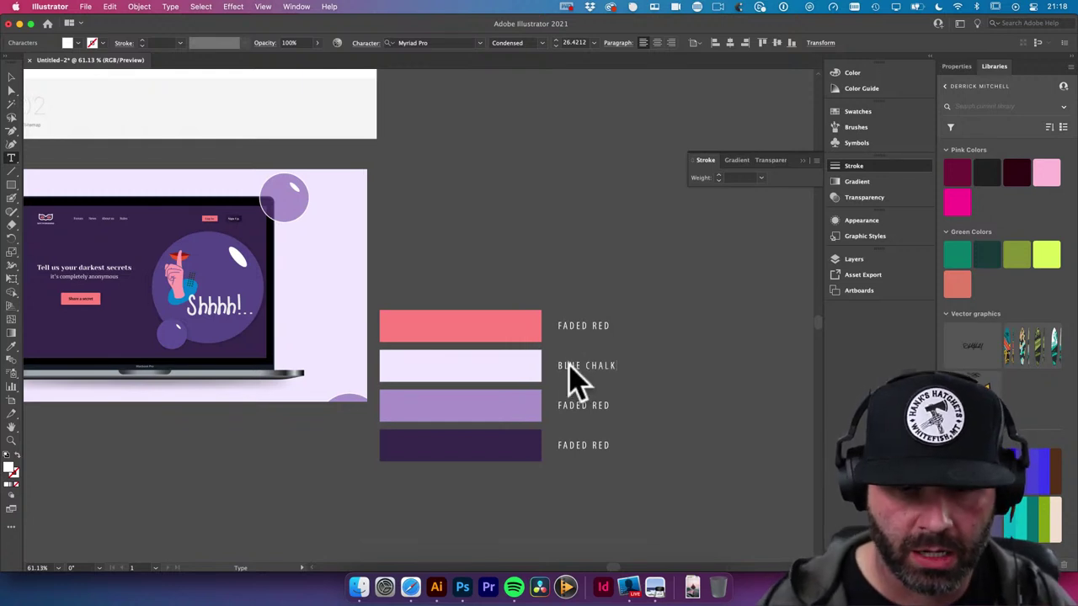
# Sample the medium purple bar with Sip and change the label beside it to EAST SIDE
pyautogui.click(633, 7)
pyautogui.click(640, 61)
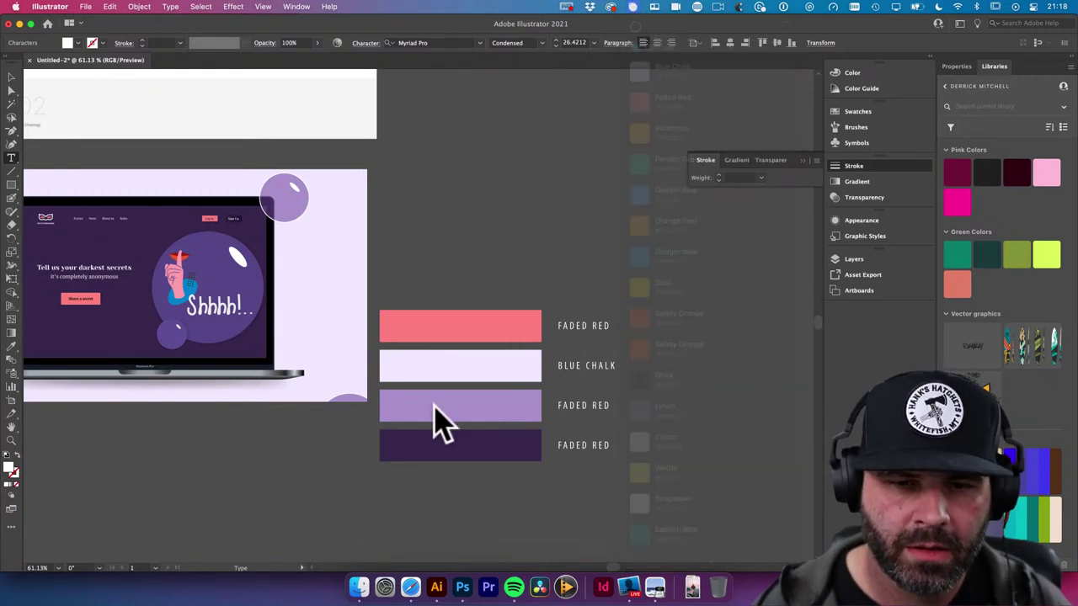
pyautogui.click(483, 396)
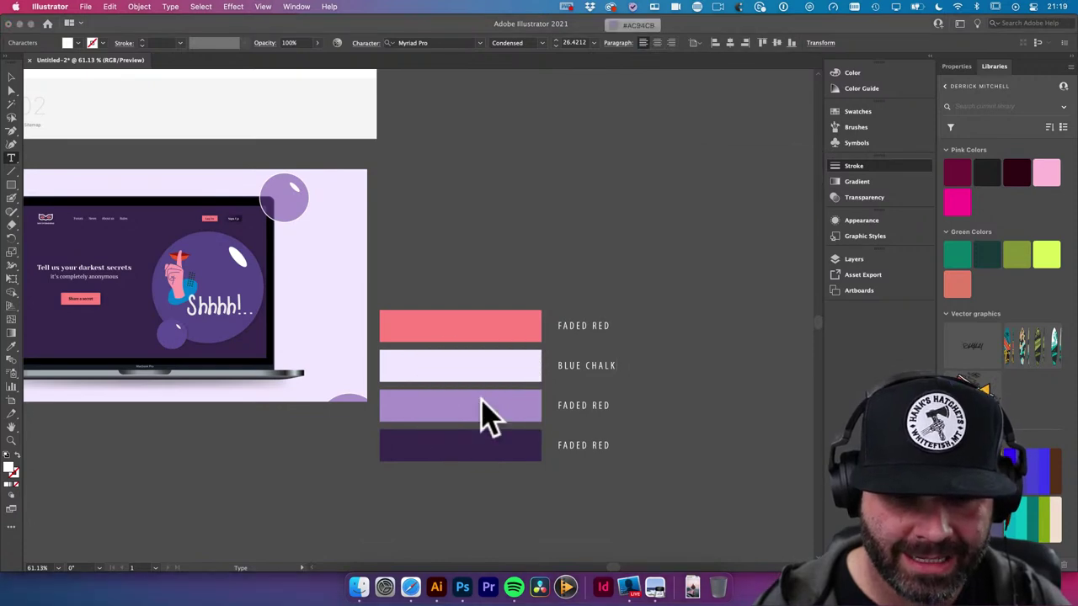
pyautogui.click(634, 8)
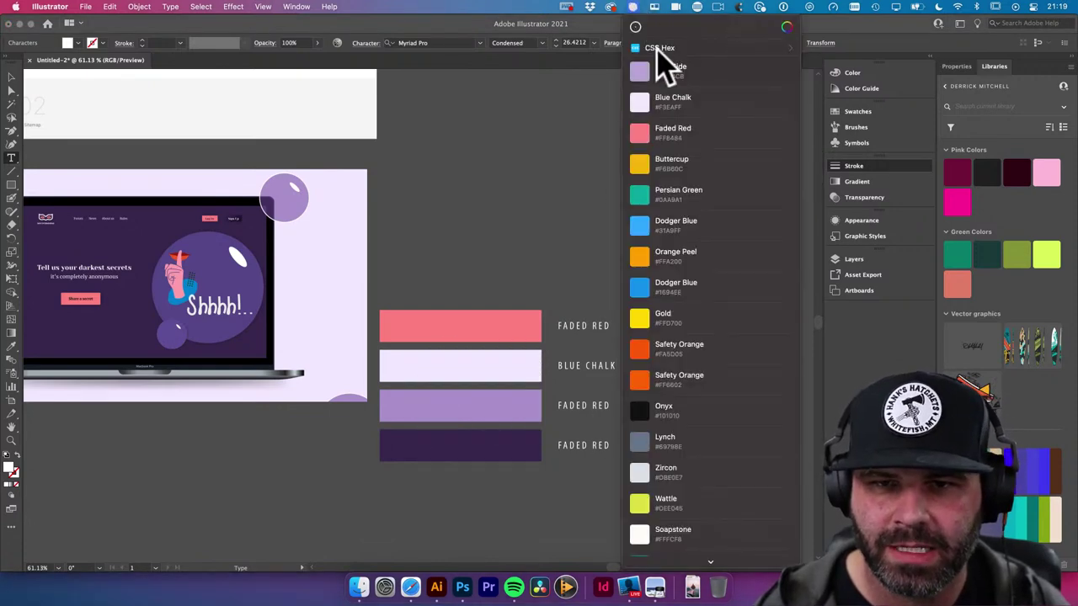
pyautogui.click(630, 12)
pyautogui.tripleClick(592, 405)
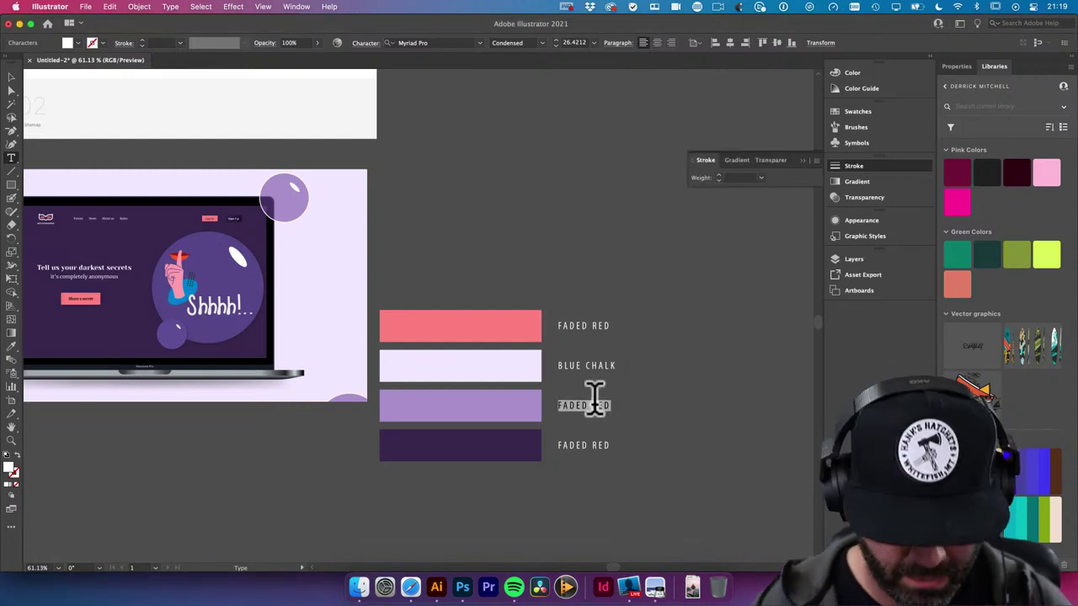
pyautogui.write('EAST SIDE')
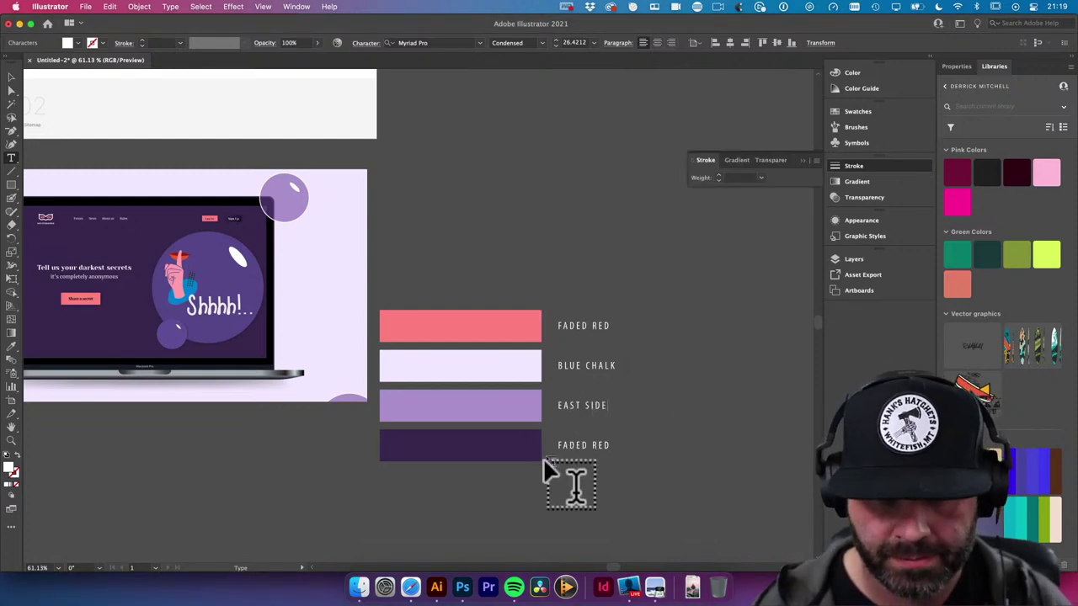
# Sample the dark purple bar with Sip and change the label beside it to CHERRY PIE
pyautogui.click(634, 8)
pyautogui.click(636, 25)
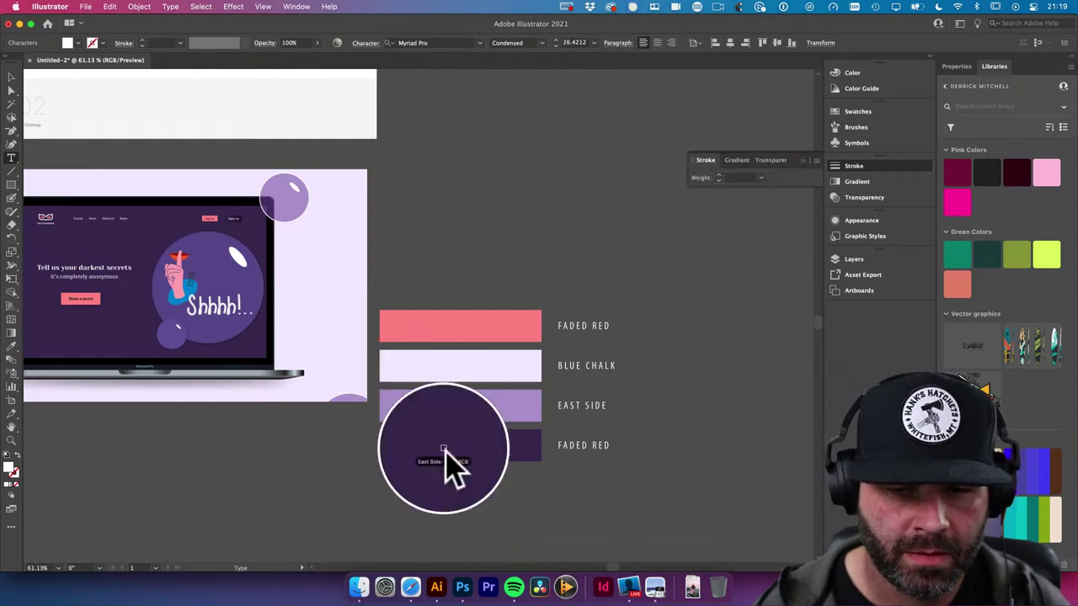
pyautogui.click(465, 457)
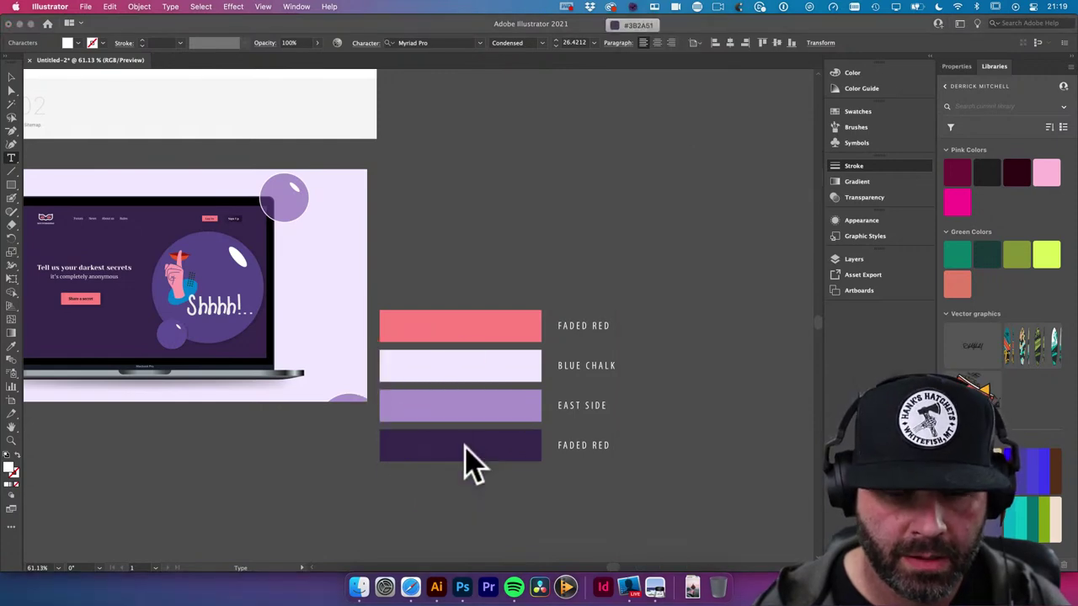
pyautogui.click(634, 10)
pyautogui.click(587, 455)
pyautogui.tripleClick(587, 451)
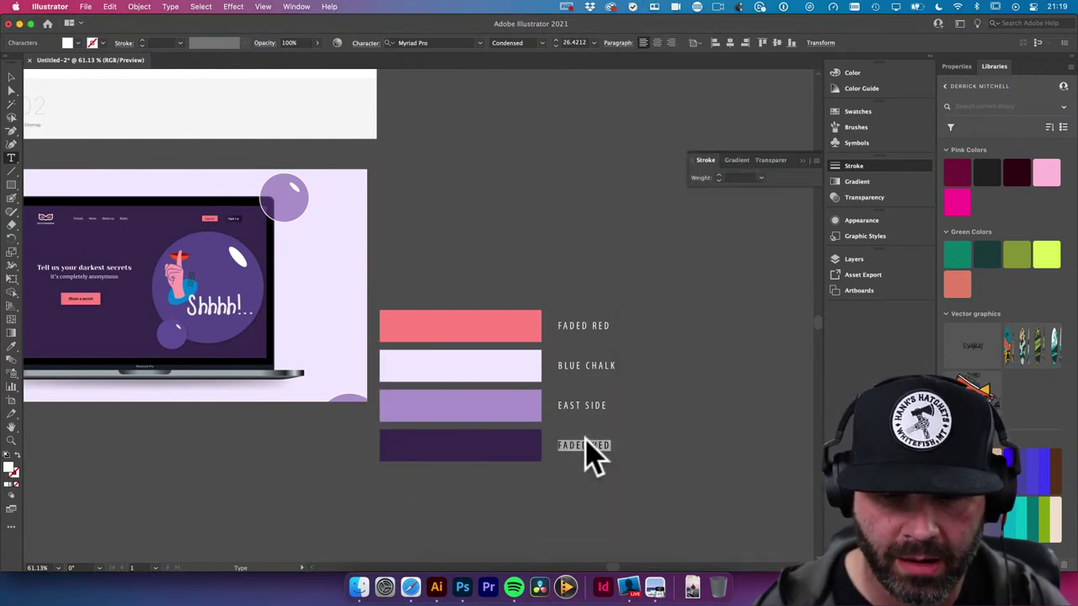
pyautogui.write('CHERRY PIE')
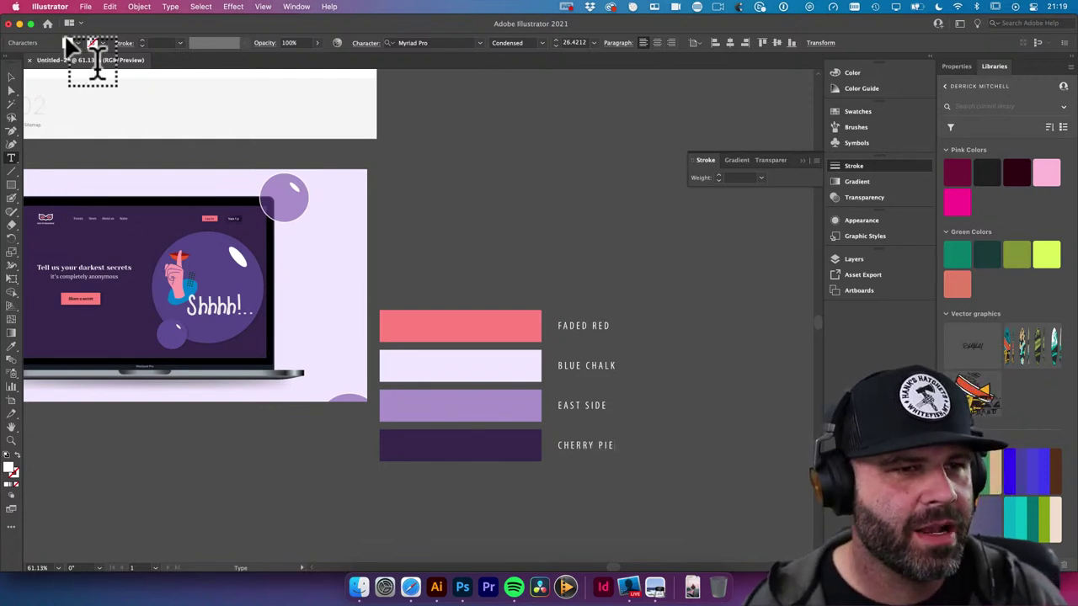
pyautogui.click(12, 77)
pyautogui.click(383, 162)
# Examine the labeled palette up close and review the layout of the whole mood board
pyautogui.moveTo(495, 211); pyautogui.dragTo(589, 208)
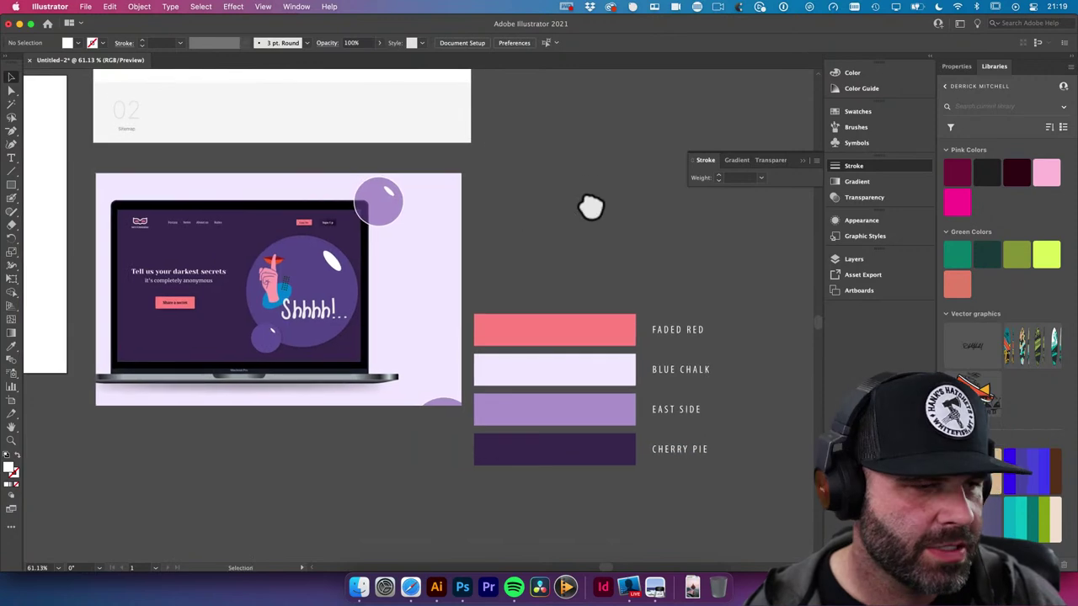
pyautogui.moveTo(676, 345)
pyautogui.mouseDown()
pyautogui.moveTo(615, 363)
pyautogui.moveTo(645, 380)
pyautogui.moveTo(670, 362)
pyautogui.mouseUp()
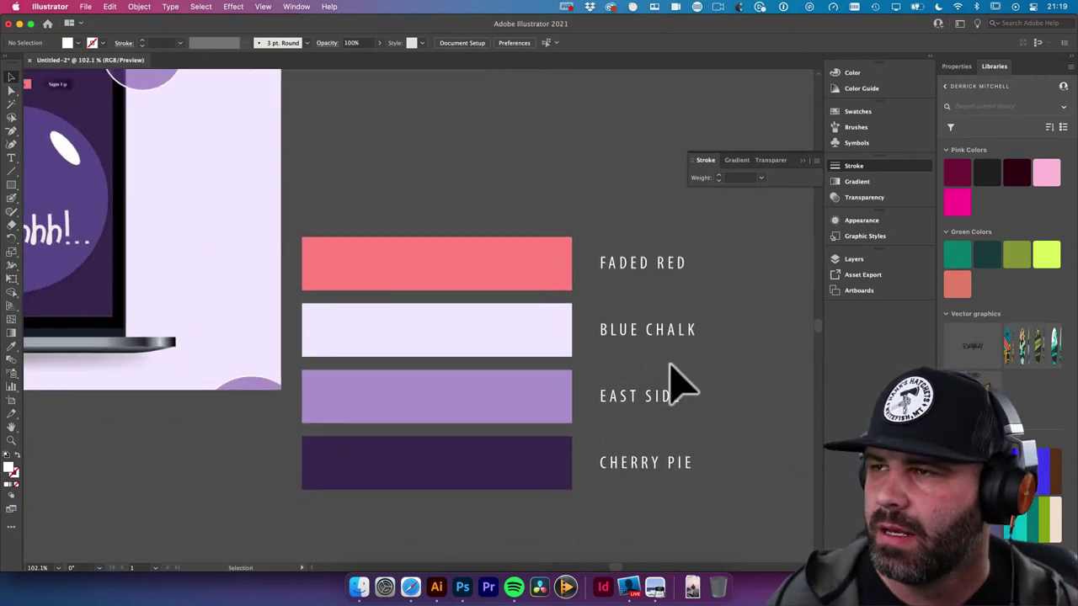
pyautogui.keyDown('alt'); pyautogui.click(628, 287); pyautogui.keyUp('alt')
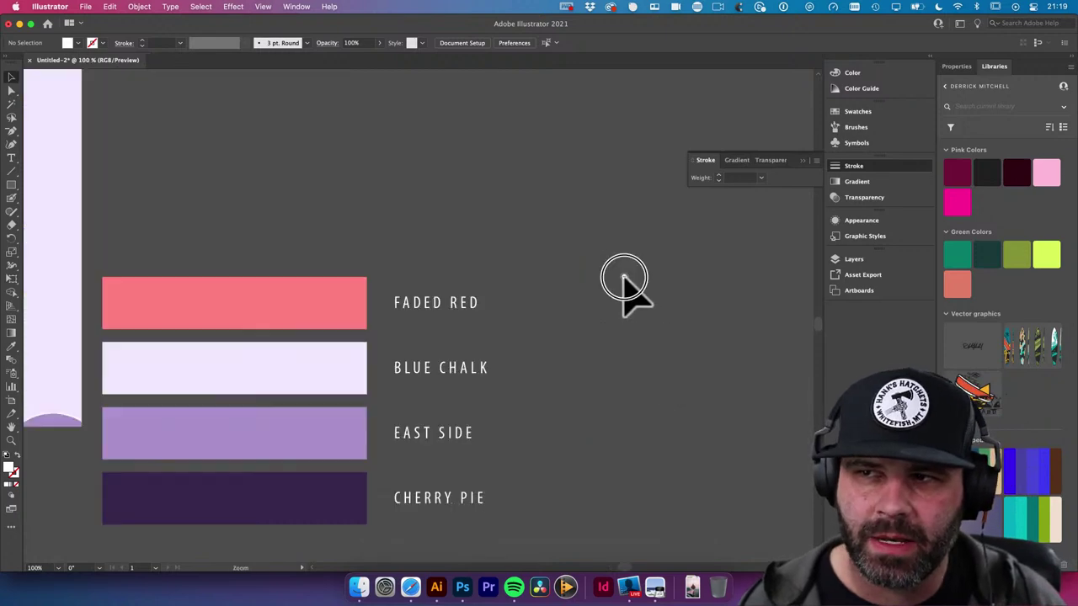
pyautogui.keyDown('alt'); pyautogui.click(623, 282); pyautogui.keyUp('alt')
pyautogui.hscroll(-10, 410, 281)
pyautogui.keyDown('alt'); pyautogui.click(447, 278); pyautogui.keyUp('alt')
pyautogui.keyDown('alt'); pyautogui.click(448, 277); pyautogui.keyUp('alt')
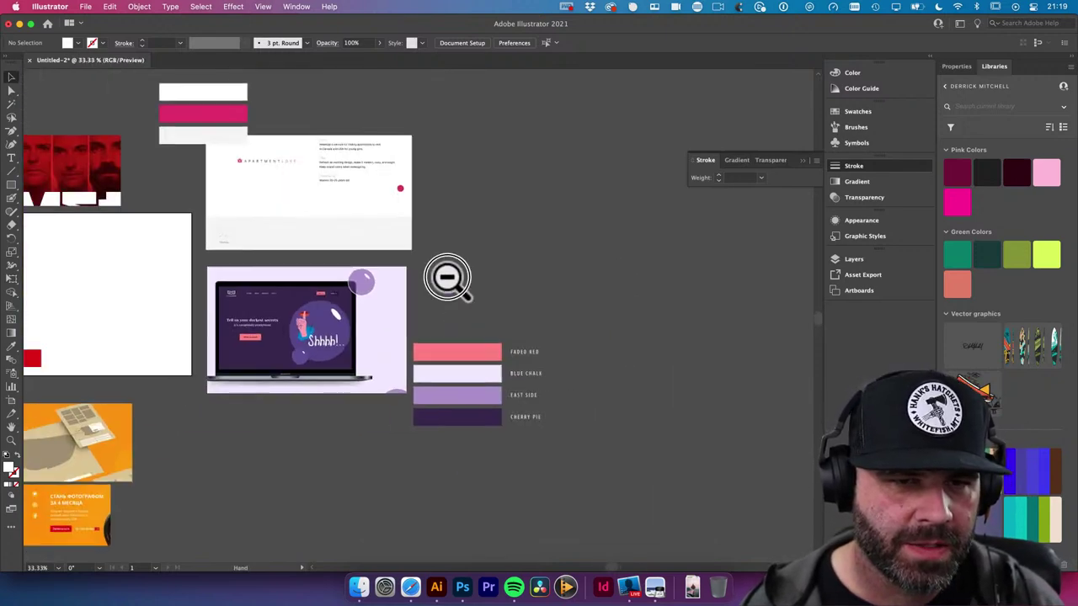
pyautogui.hscroll(-5, 447, 278)
pyautogui.keyDown('alt'); pyautogui.click(481, 438); pyautogui.keyUp('alt')
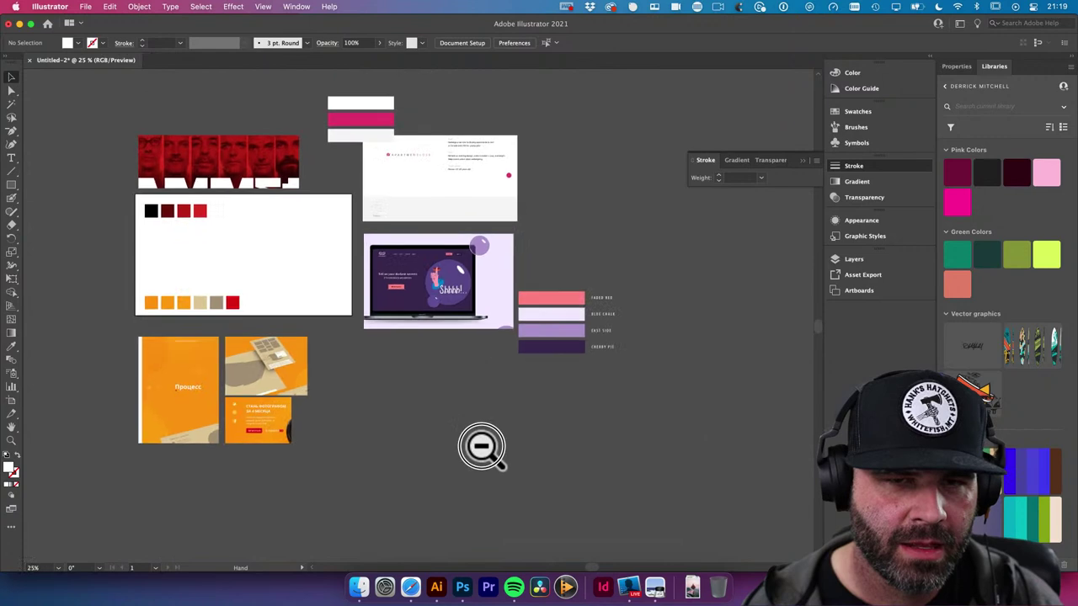
# Close the floating Stroke panel beside the mood board
pyautogui.scroll(3, 505, 450)
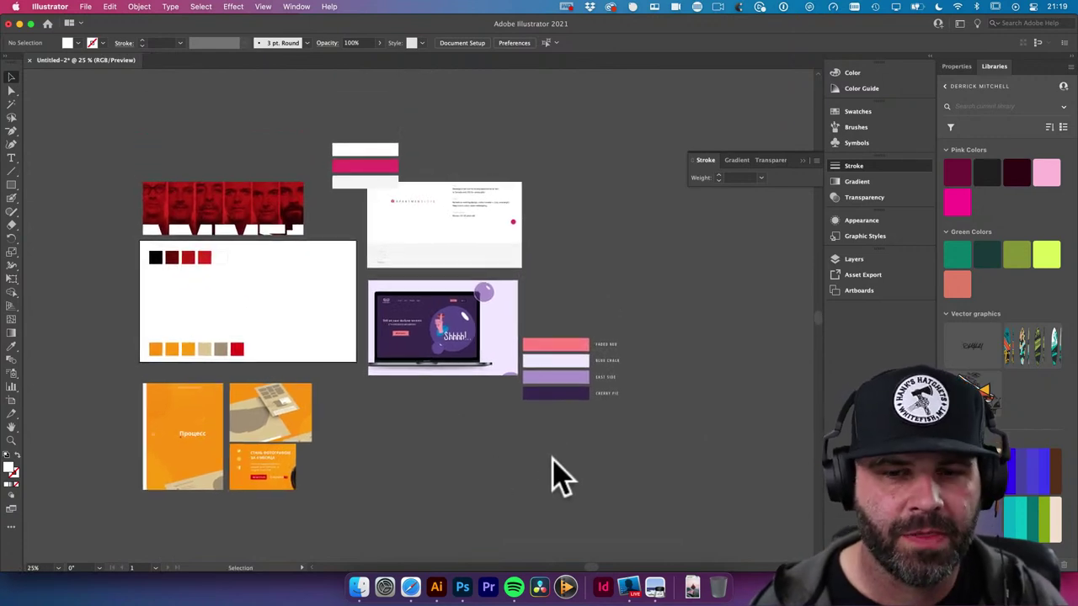
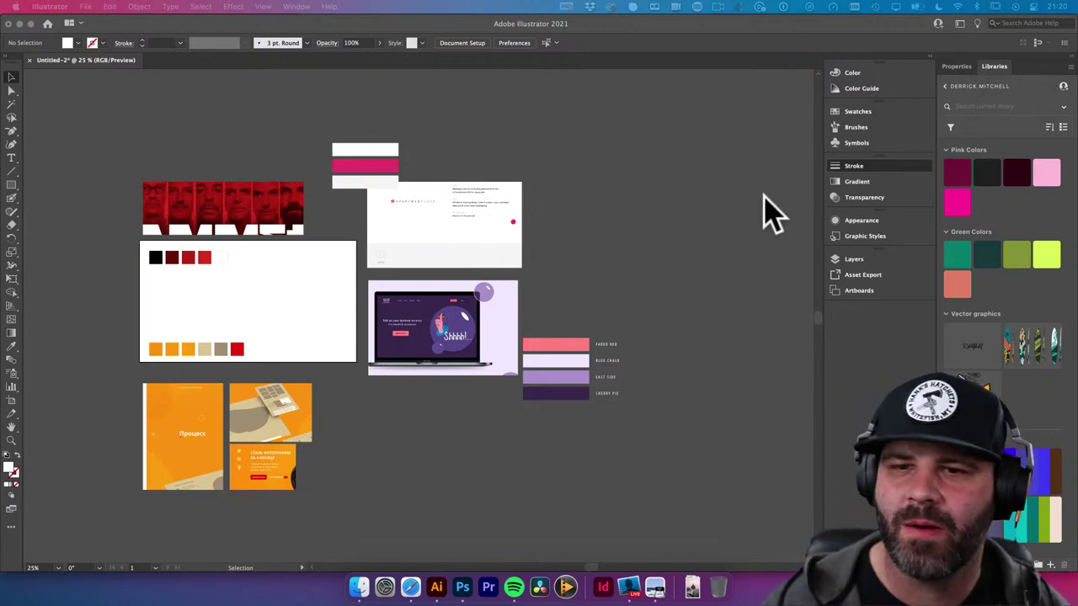
pyautogui.click(722, 231)
pyautogui.click(856, 165)
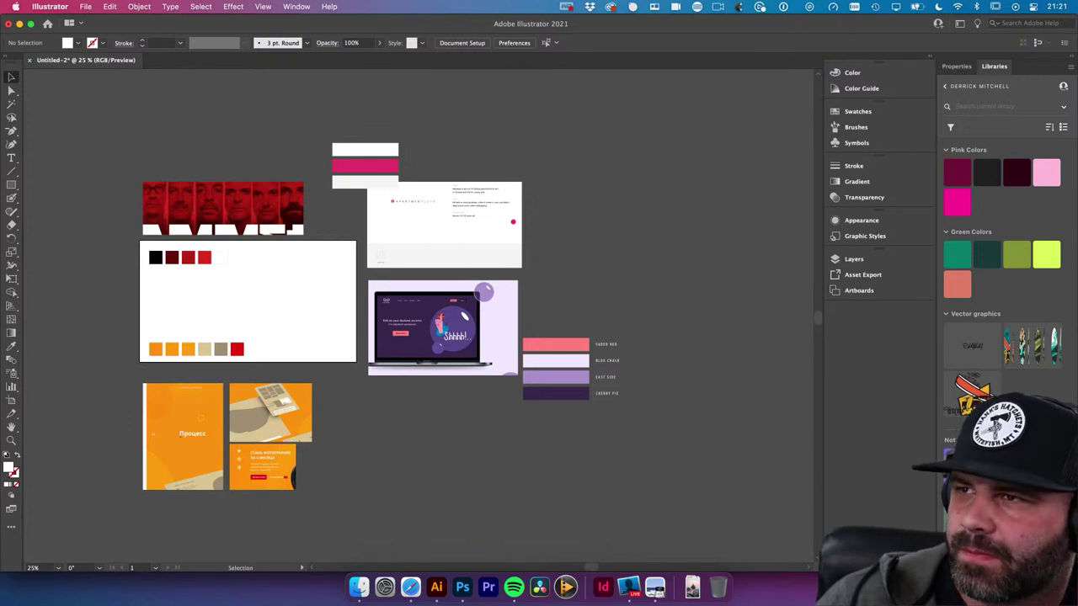
# Switch to Safari, open Envato Elements in a new tab and set its search category to Photos
pyautogui.click(463, 587)
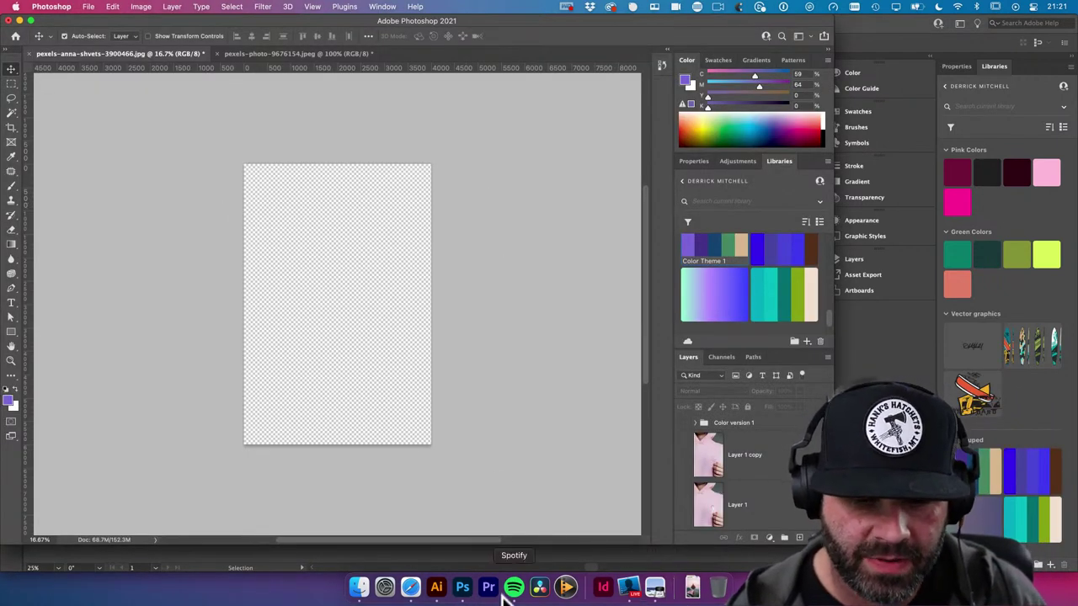
pyautogui.click(413, 589)
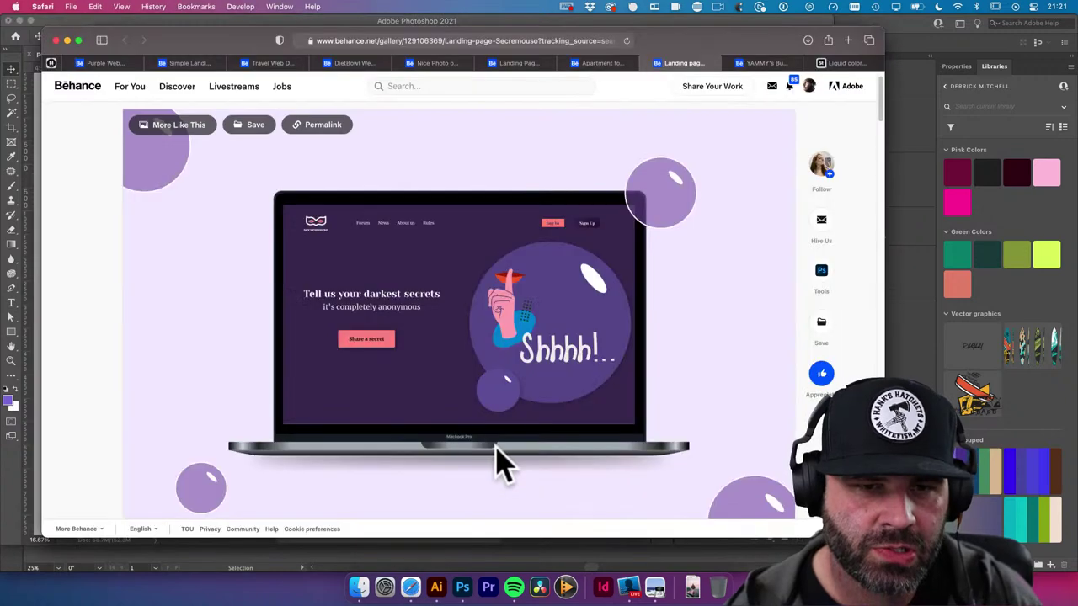
pyautogui.press('super+t')
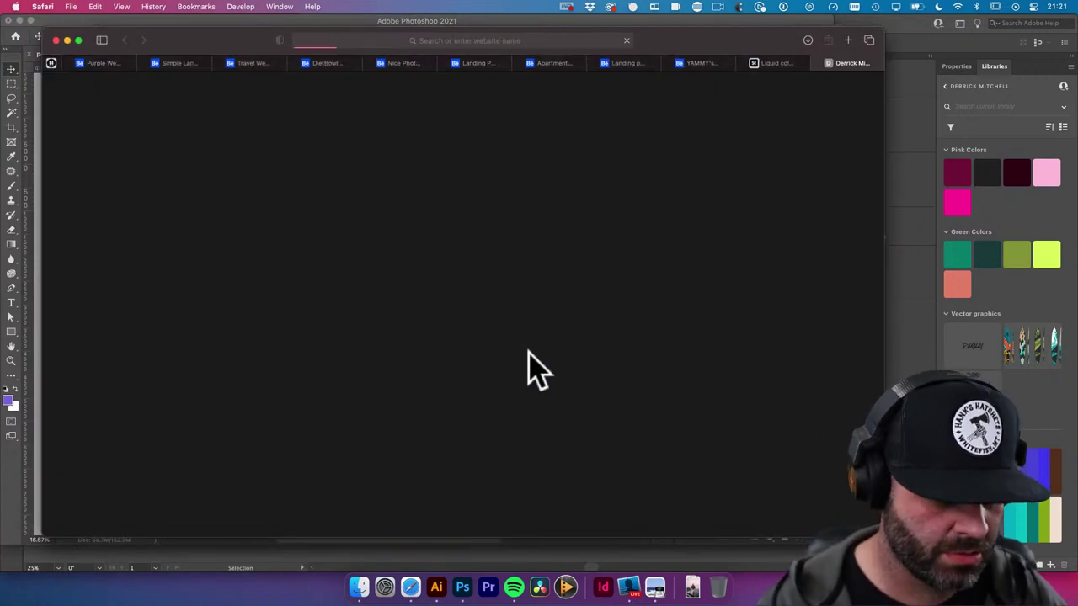
pyautogui.write('elements')
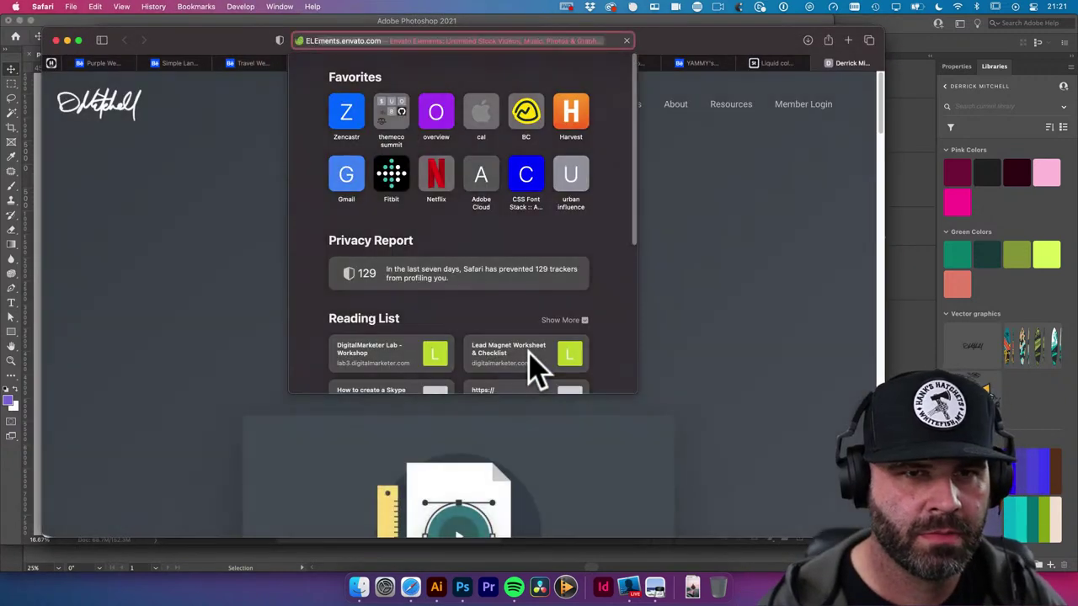
pyautogui.press('Return')
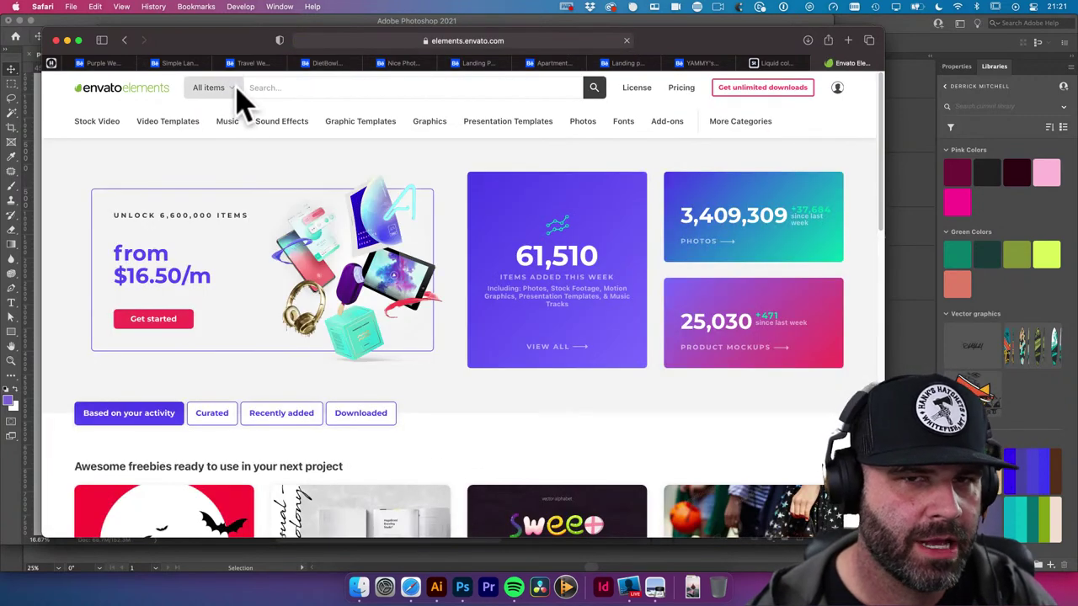
pyautogui.click(229, 90)
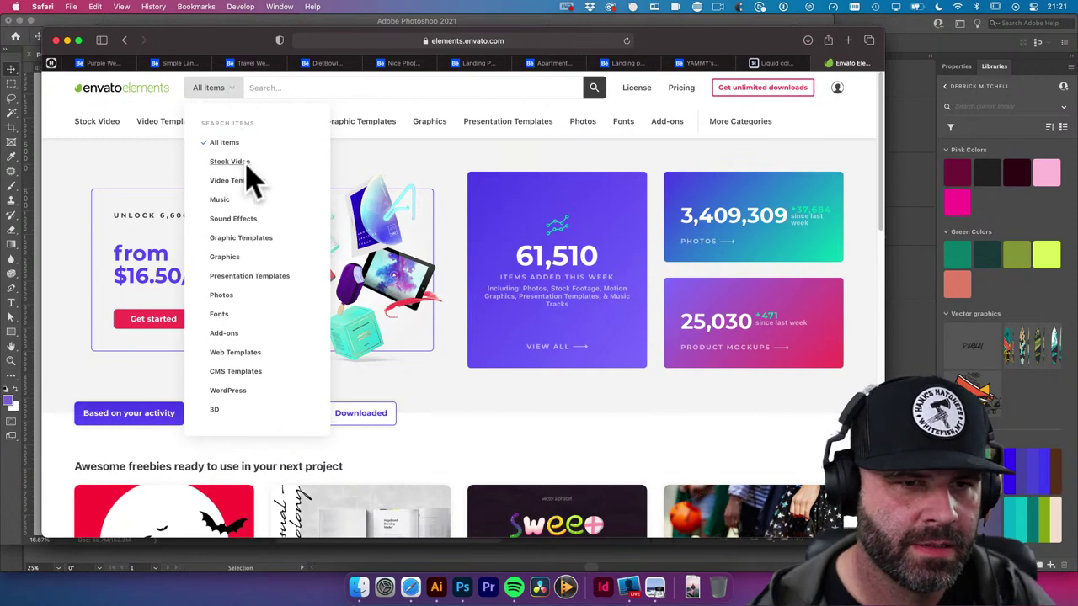
pyautogui.click(223, 295)
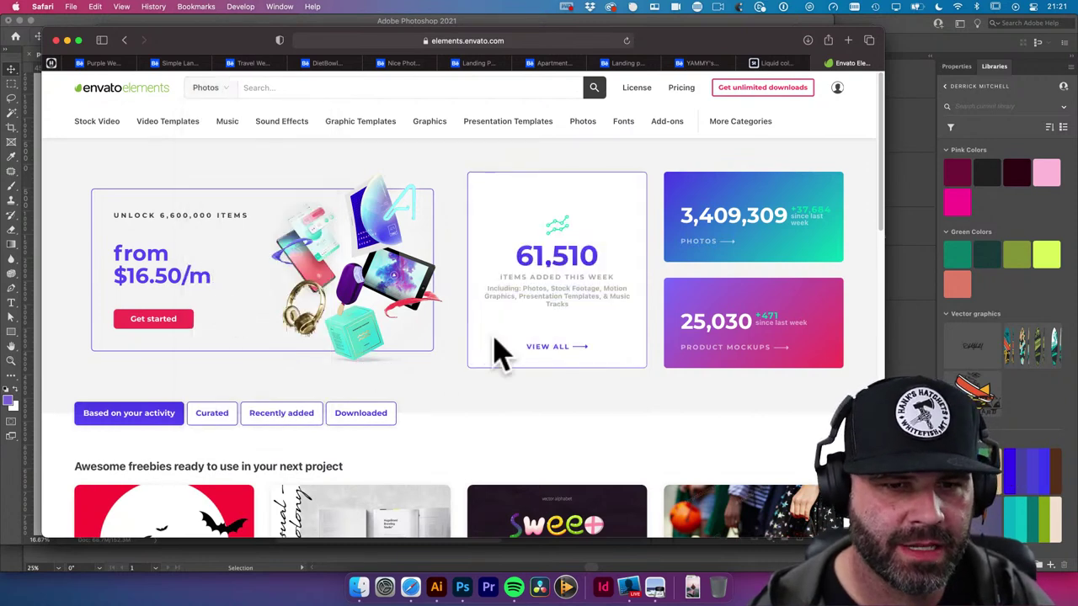
# Download the "Tourist with dog in forest" photo from the freebies, adding it to the first recent project
pyautogui.scroll(-3, 522, 353)
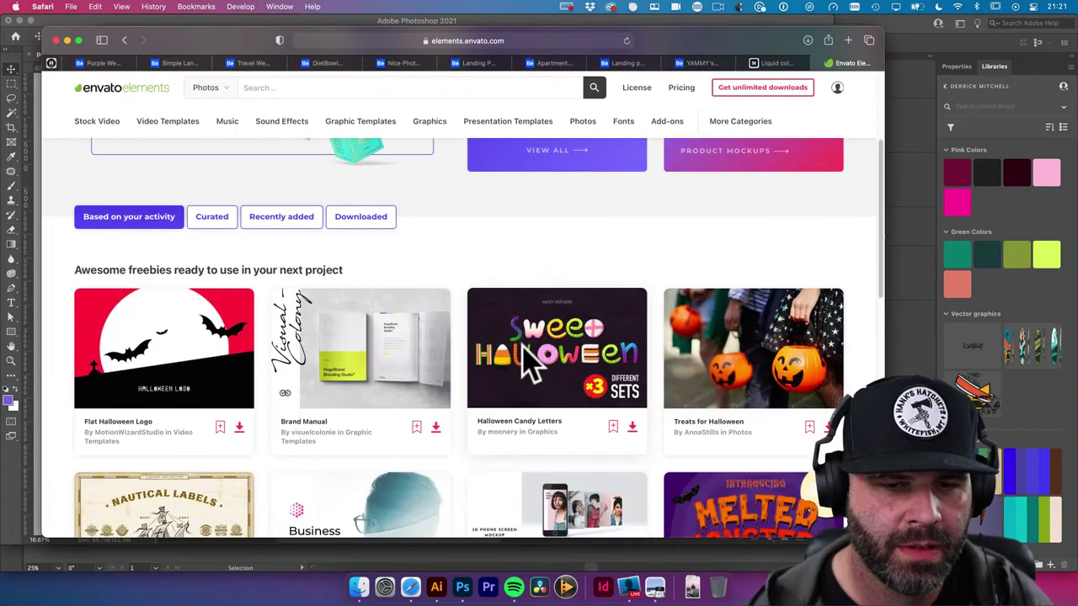
pyautogui.scroll(-6, 524, 362)
pyautogui.scroll(4, 524, 362)
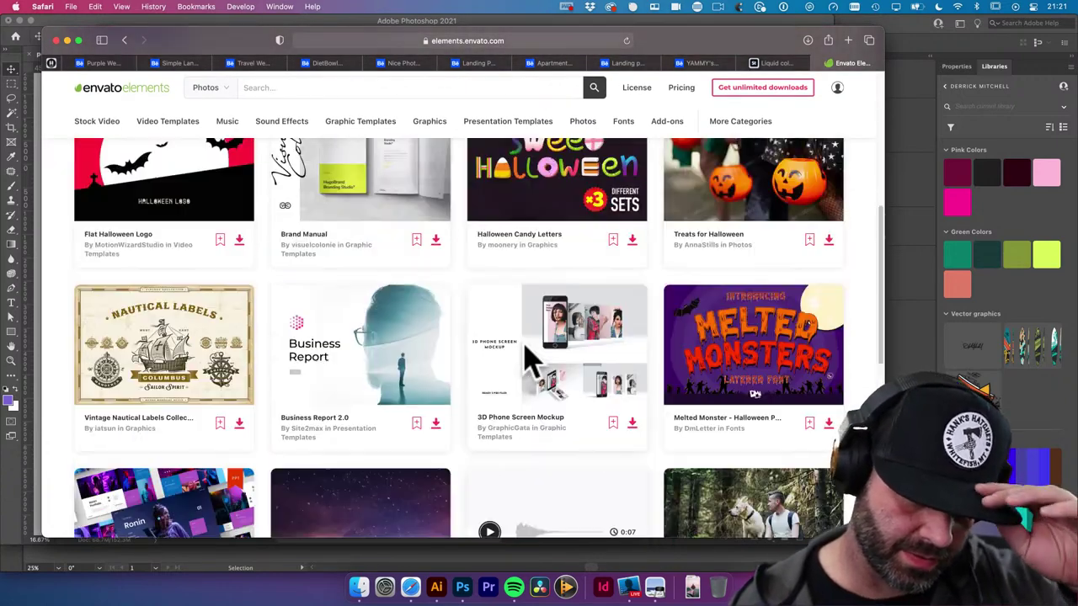
pyautogui.scroll(-2, 531, 358)
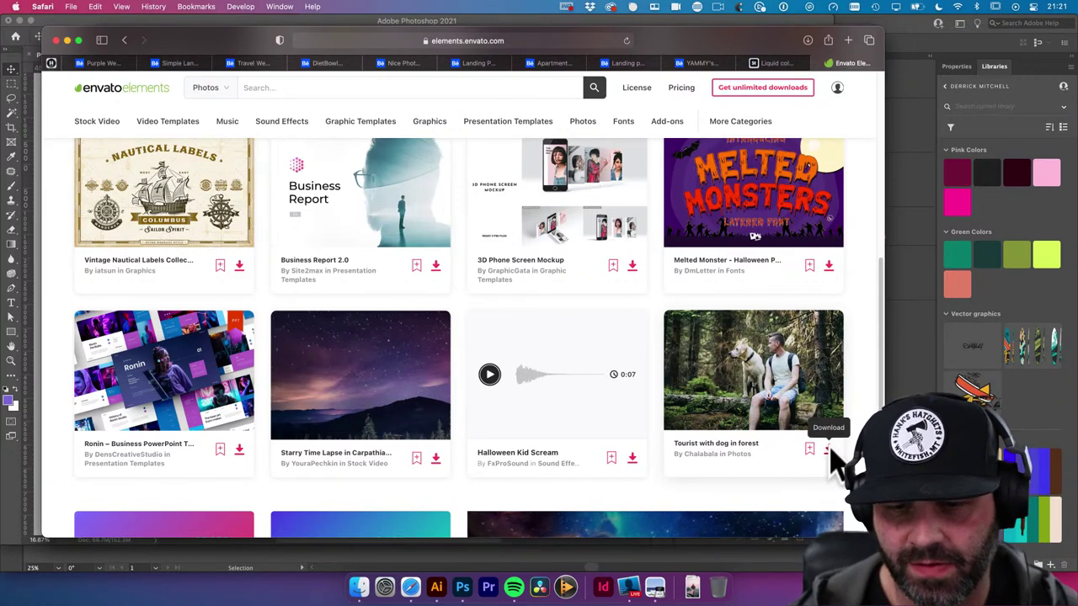
pyautogui.click(829, 453)
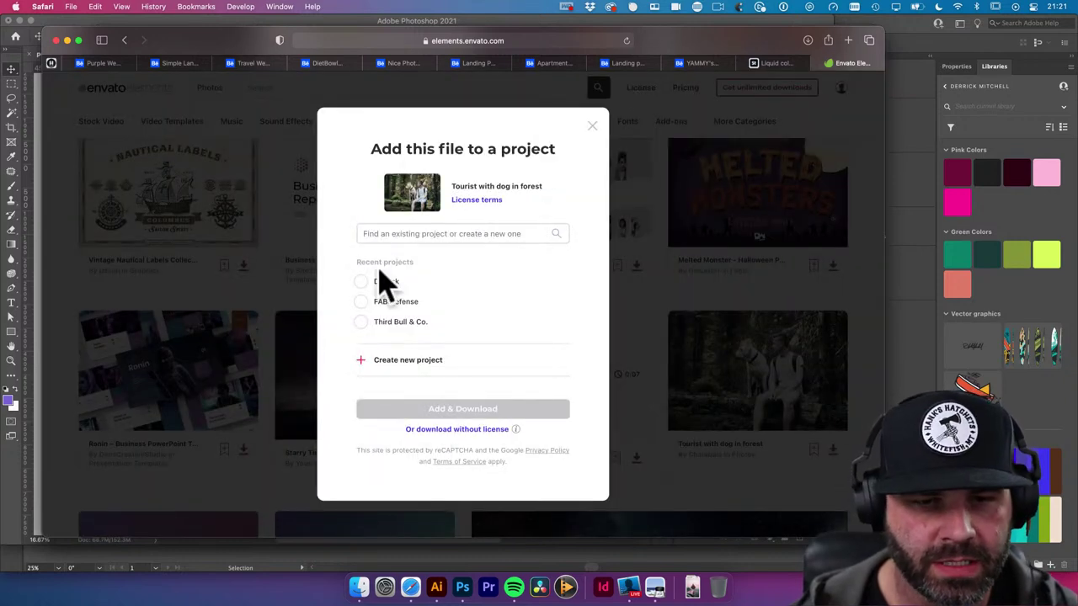
pyautogui.click(360, 283)
pyautogui.click(471, 411)
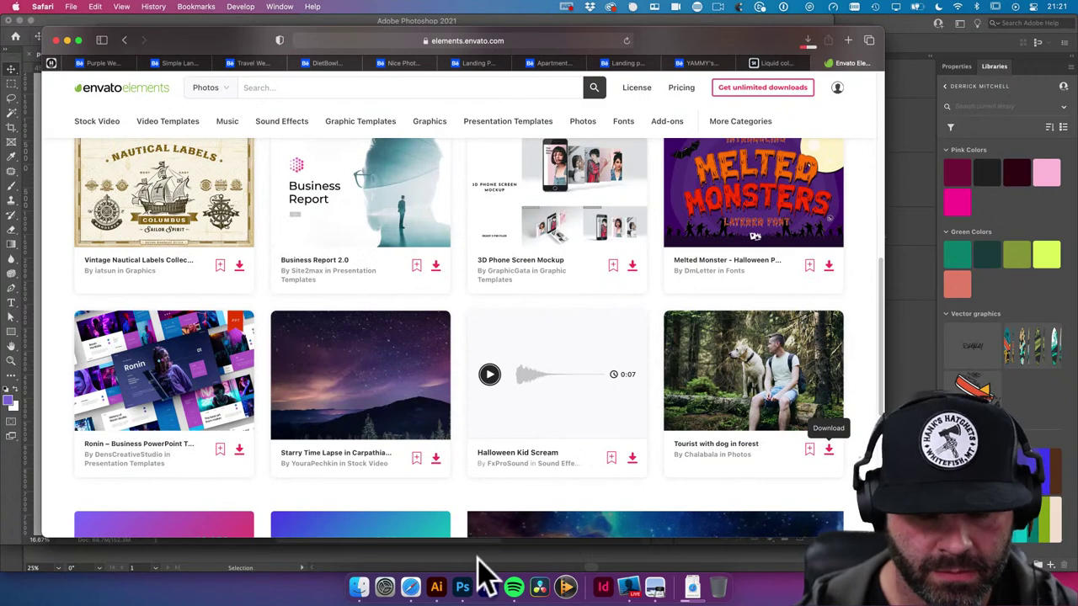
# Switch to Photoshop and open the downloaded tourist-with-dog-in-forest photo there
pyautogui.click(462, 587)
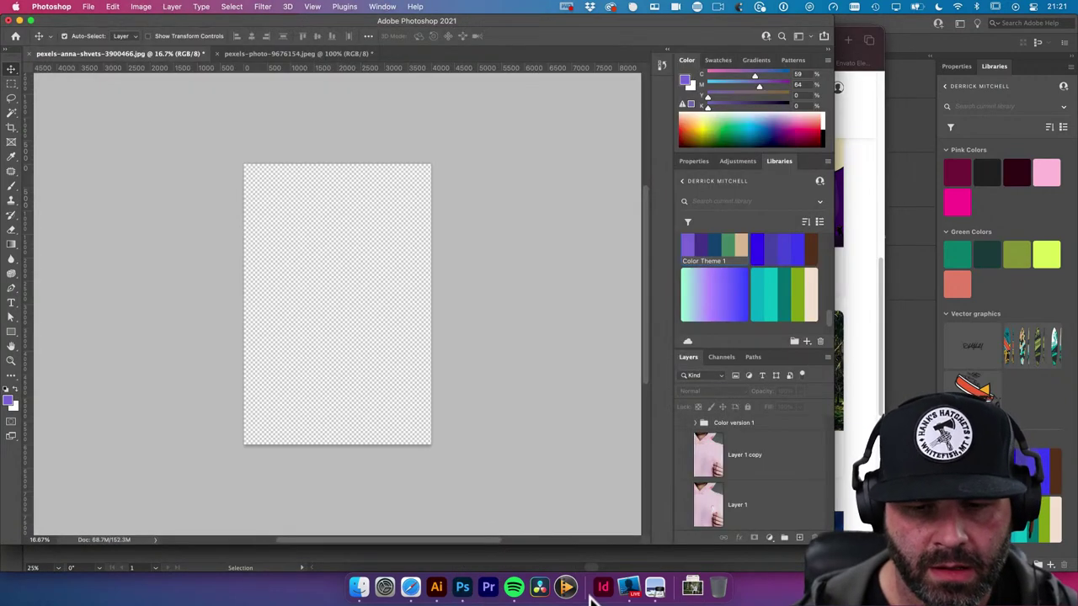
pyautogui.click(692, 587)
pyautogui.moveTo(710, 558); pyautogui.dragTo(473, 587)
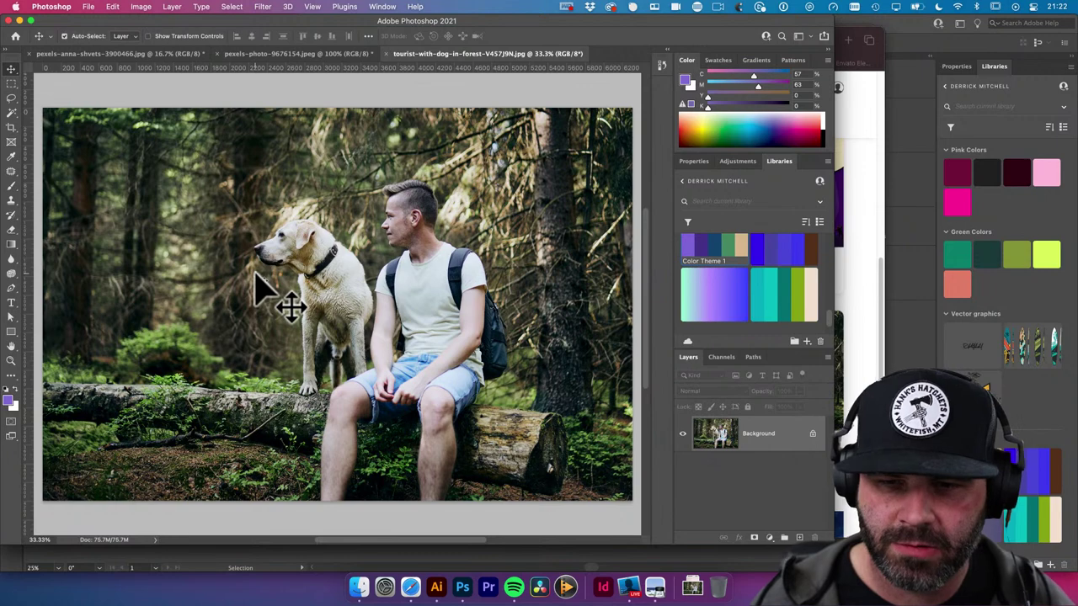
# Look through the photo's document properties, from the canvas settings to the quick actions
pyautogui.click(693, 161)
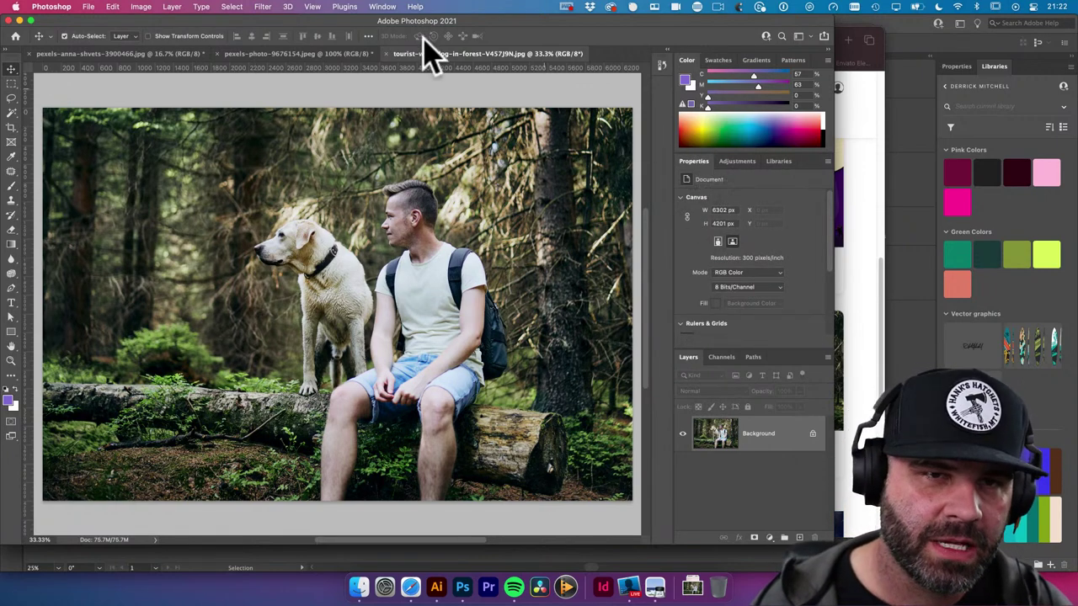
pyautogui.click(384, 8)
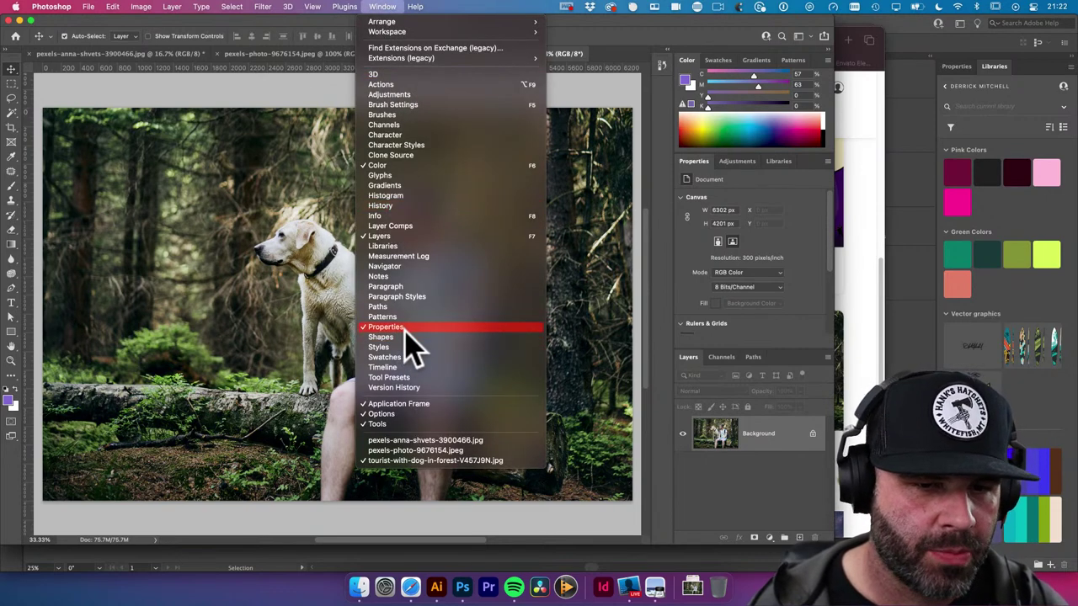
pyautogui.click(800, 240)
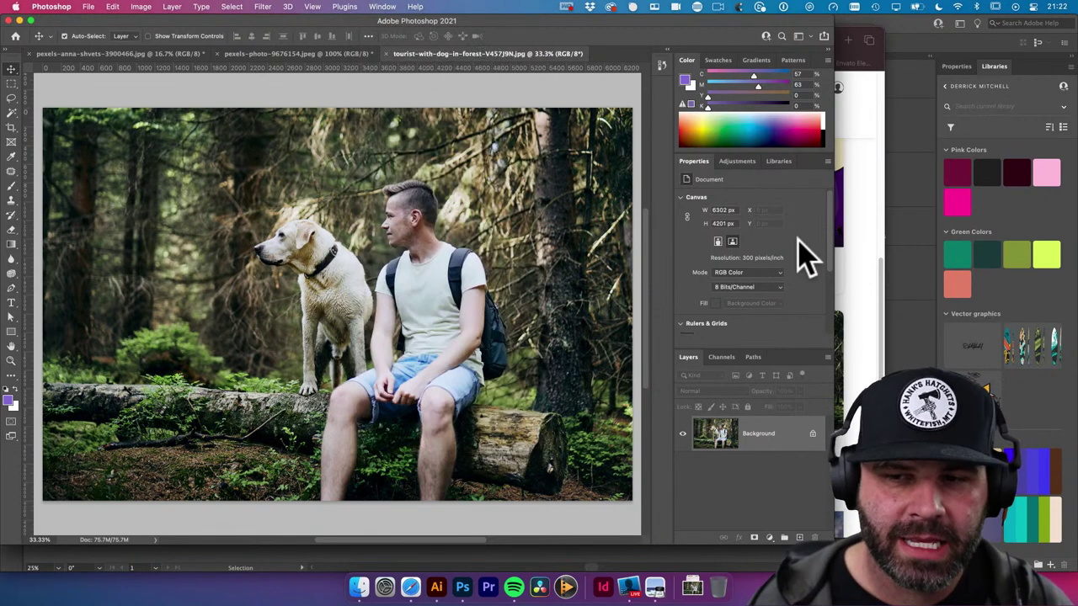
pyautogui.scroll(-3, 800, 248)
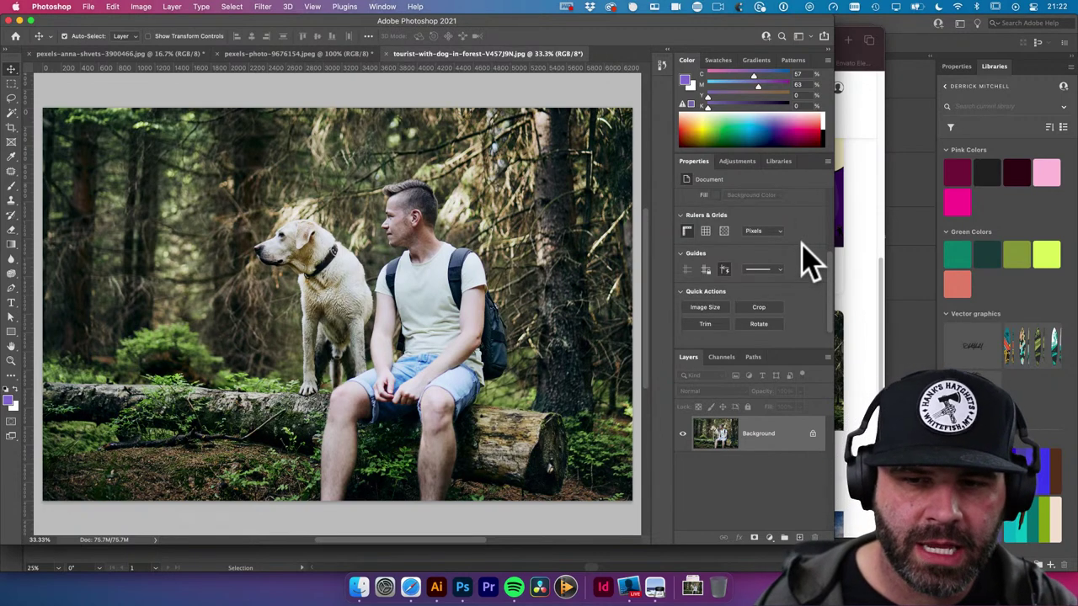
pyautogui.scroll(3, 758, 241)
pyautogui.scroll(-3, 754, 252)
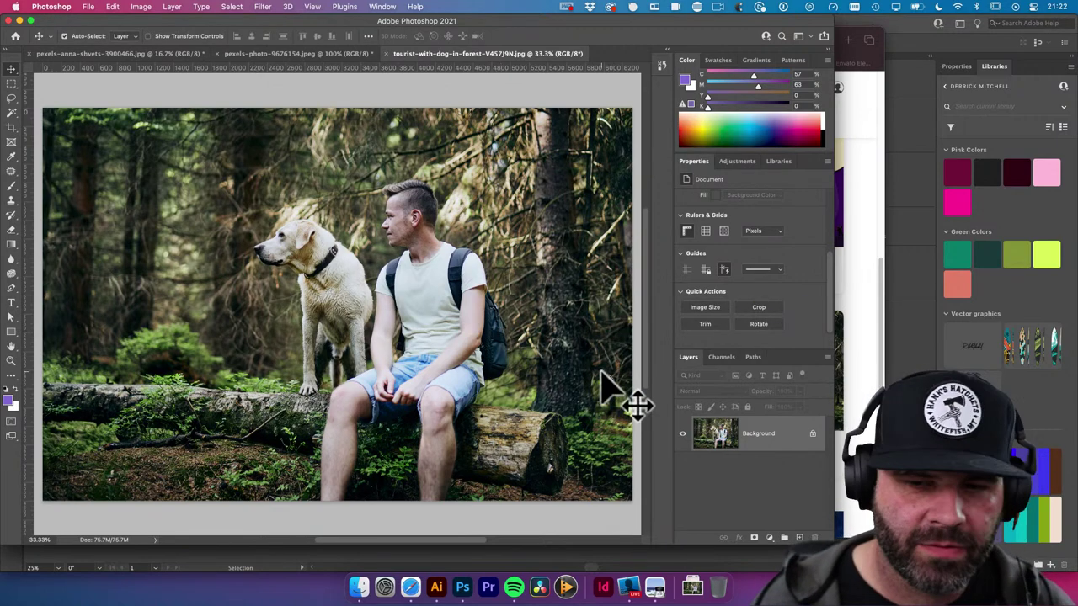
# Convert the Background into a regular layer, check its quick actions and undo the conversion
pyautogui.doubleClick(799, 434)
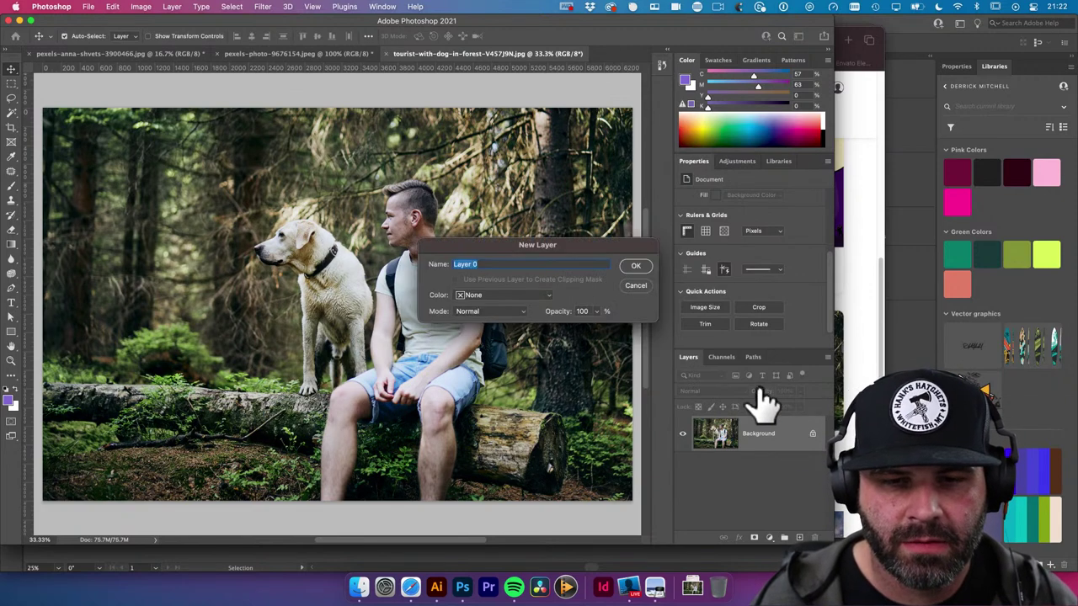
pyautogui.click(634, 267)
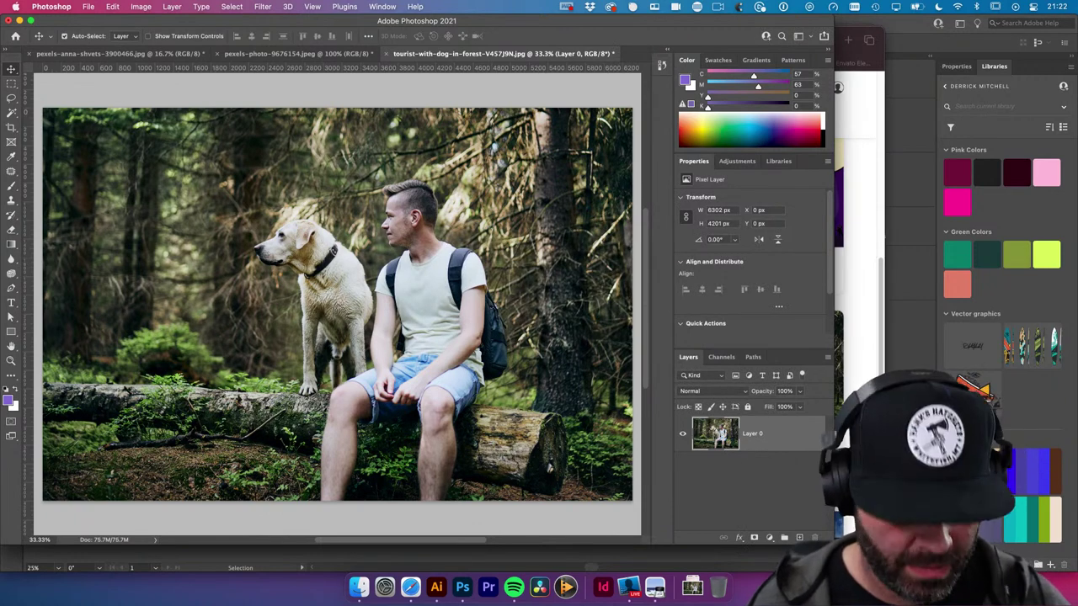
pyautogui.scroll(-2, 807, 306)
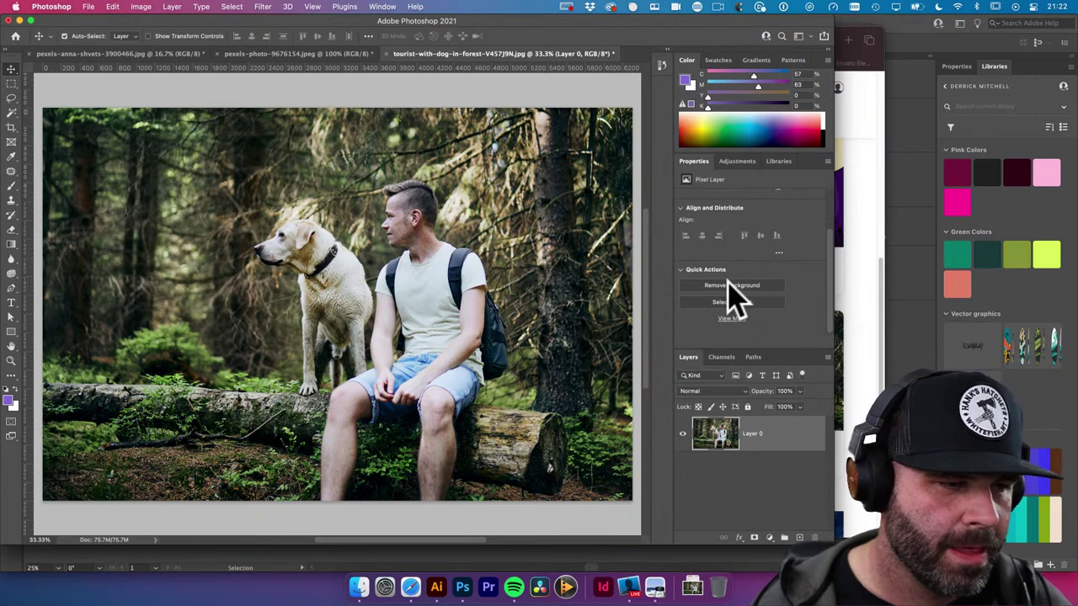
pyautogui.press('super+z')
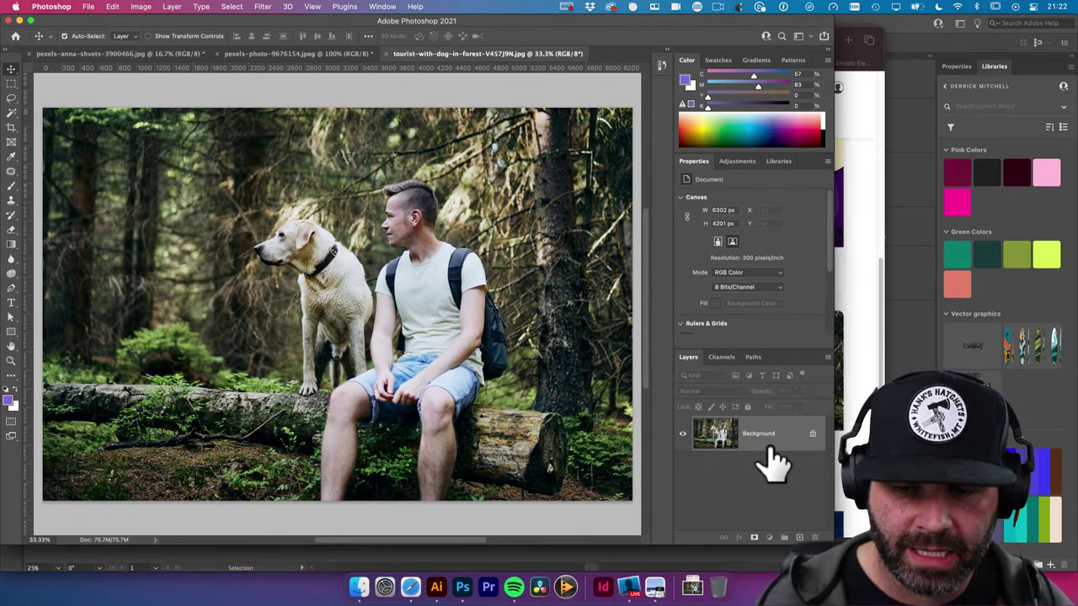
# Duplicate the Background layer and mask the copy to the seated man using Select Subject
pyautogui.press('super+j')
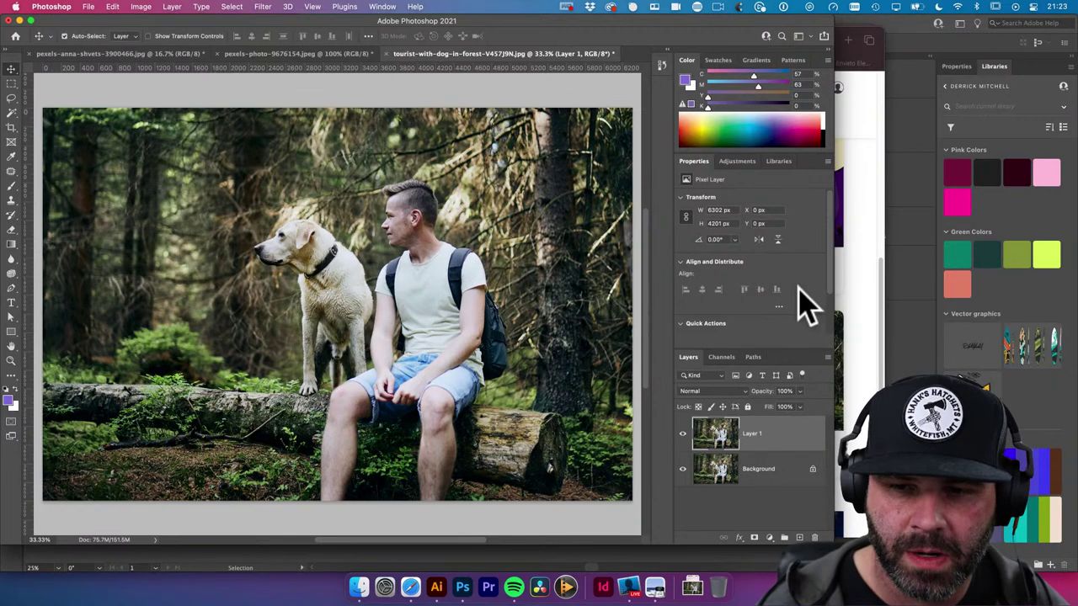
pyautogui.scroll(-2, 796, 299)
pyautogui.scroll(-3, 494, 233)
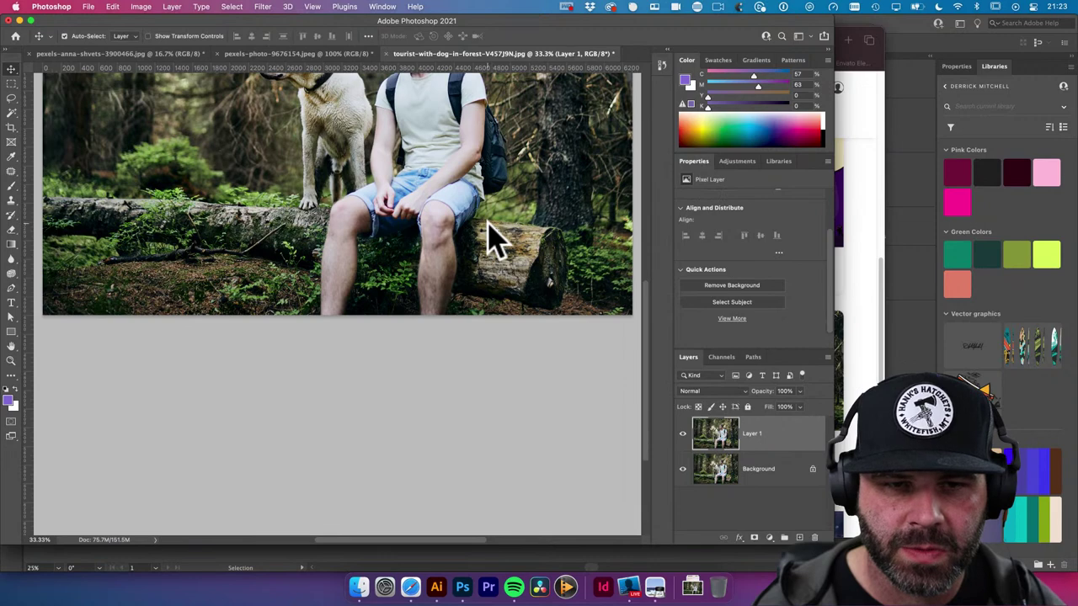
pyautogui.scroll(4, 493, 241)
pyautogui.scroll(-2, 497, 240)
pyautogui.scroll(2, 497, 240)
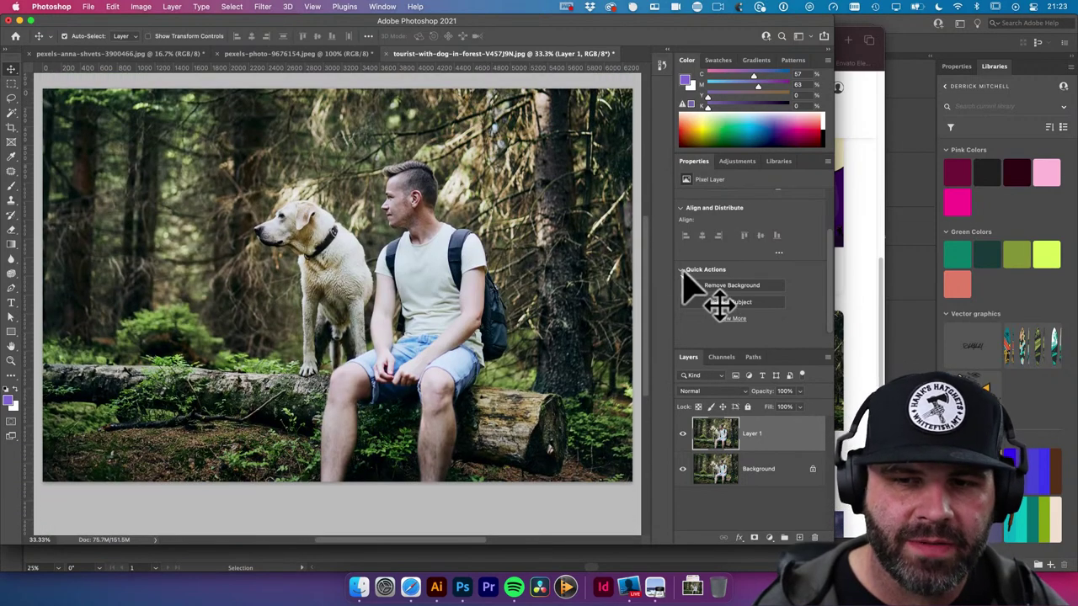
pyautogui.click(734, 305)
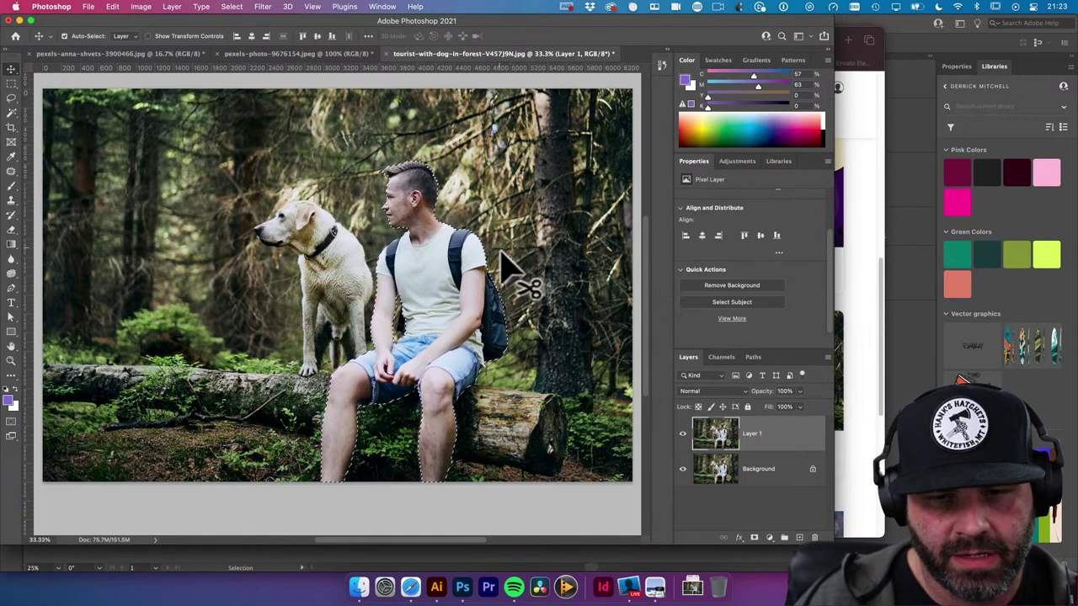
pyautogui.press('super+r')
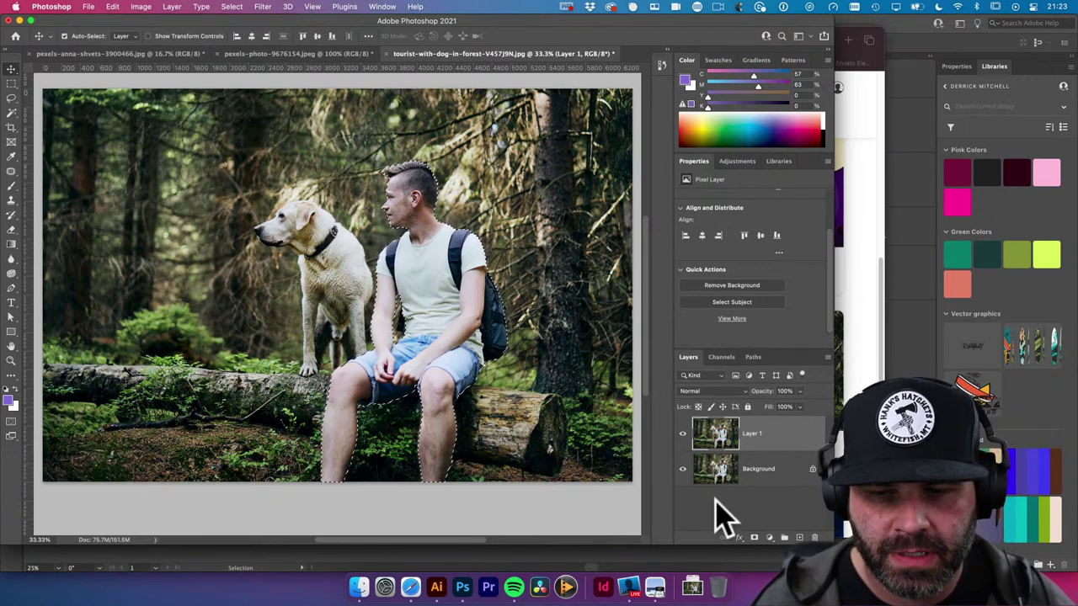
pyautogui.click(755, 538)
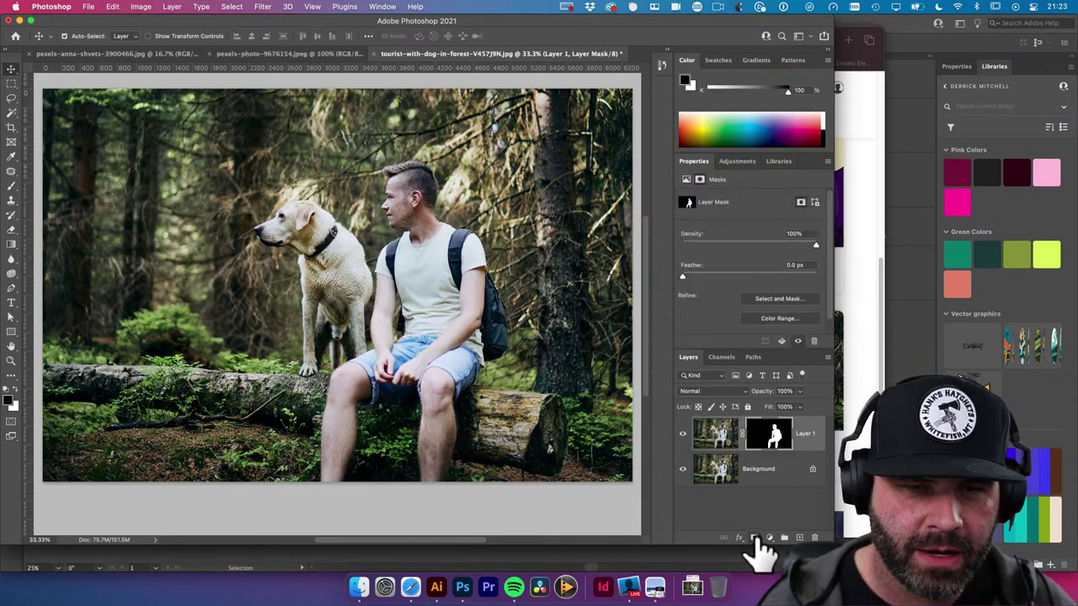
# Check the man's cutout by briefly hiding the Background, and add an empty layer directly above the Background
pyautogui.click(741, 470)
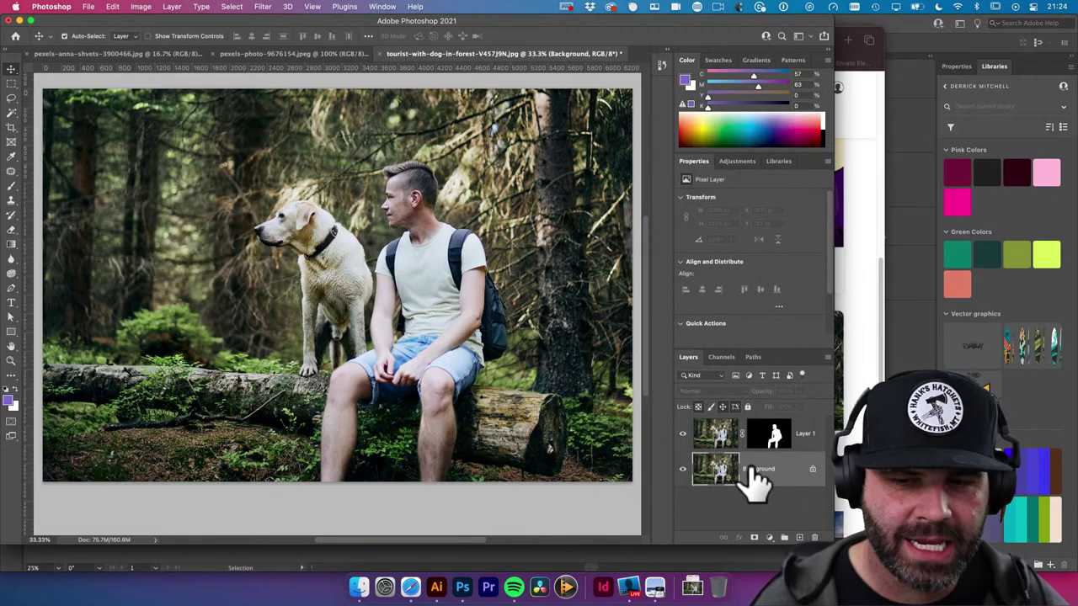
pyautogui.click(683, 470)
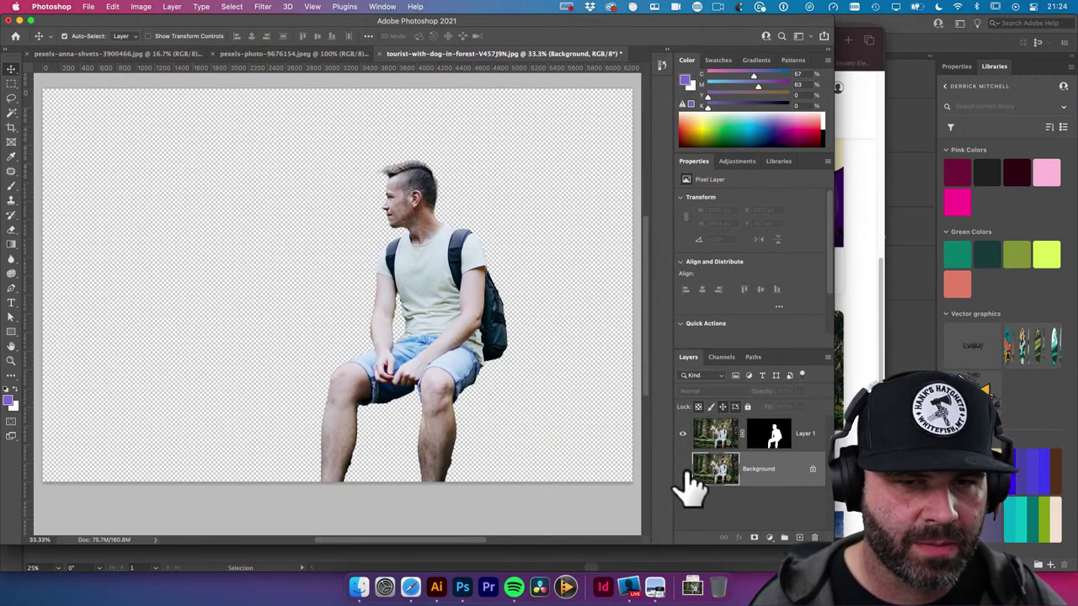
pyautogui.click(683, 470)
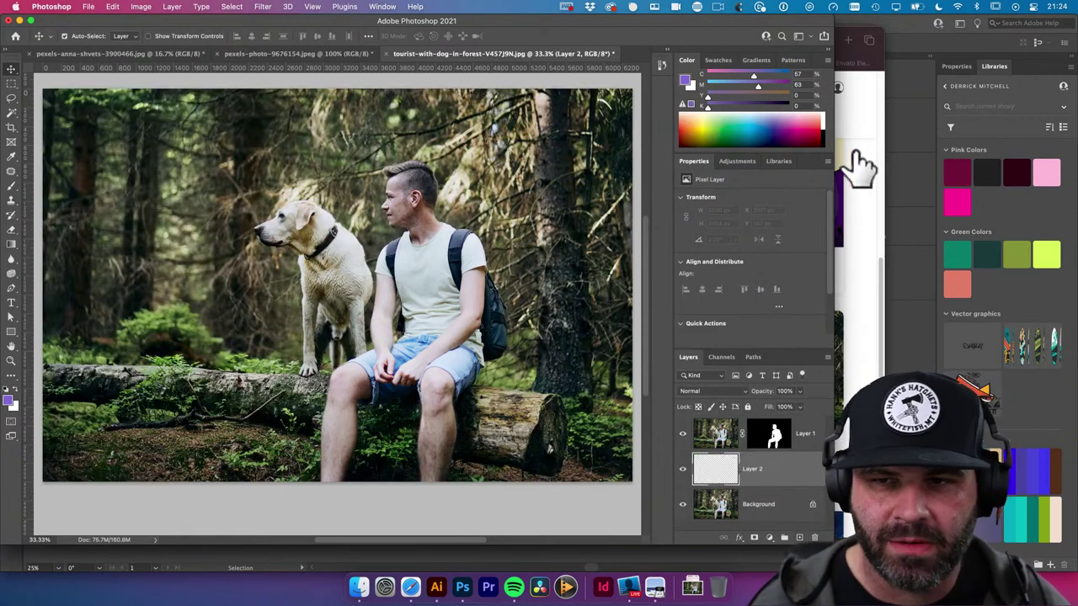
# Fill the empty layer behind the man's cutout with a solid blue
pyautogui.click(859, 169)
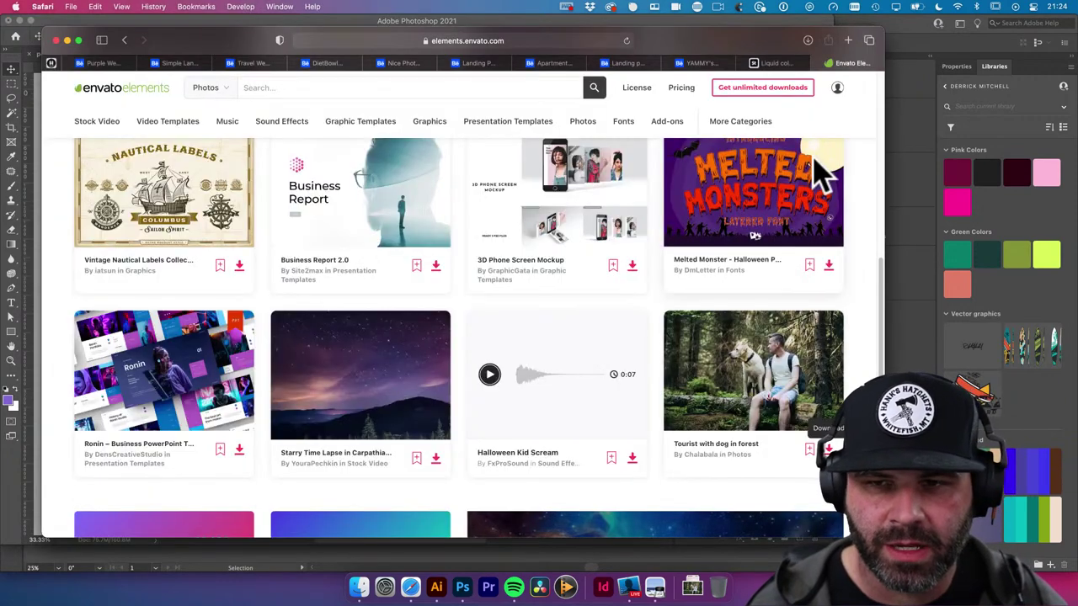
pyautogui.click(463, 587)
pyautogui.click(752, 131)
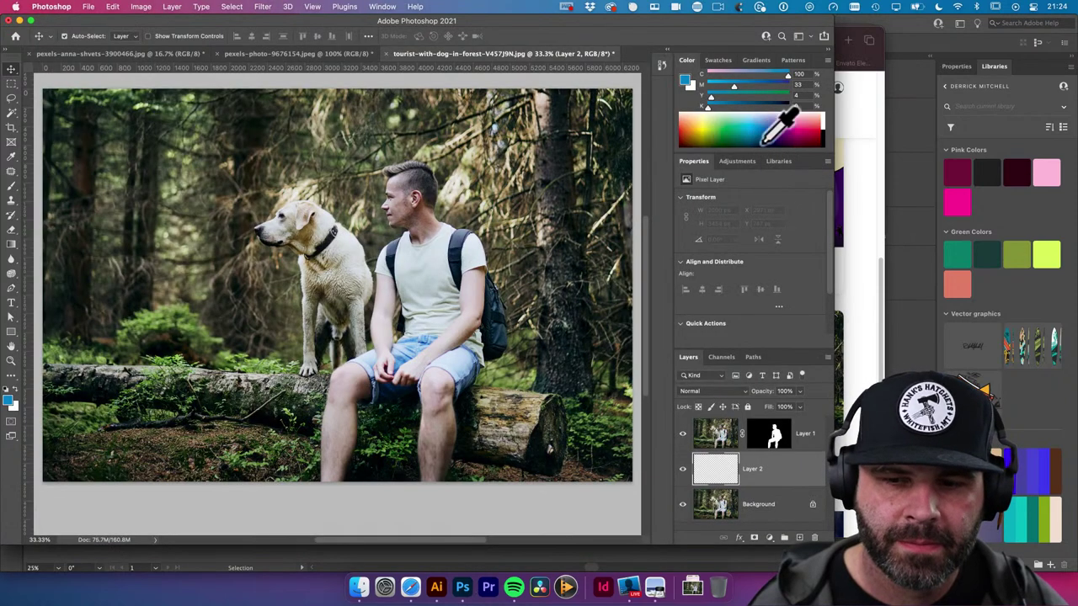
pyautogui.hotkey('alt', 'BackSpace')
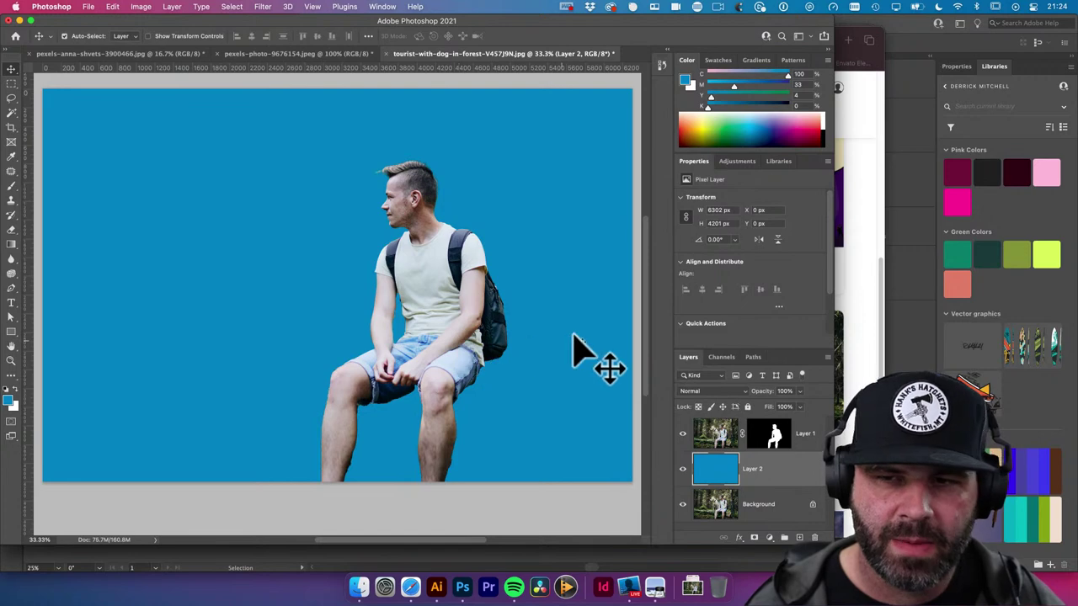
# Refill the layer behind the man with bright yellow and examine the cutout's edges around the legs, shorts, backpack and head
pyautogui.click(707, 128)
pyautogui.hotkey('alt', 'BackSpace')
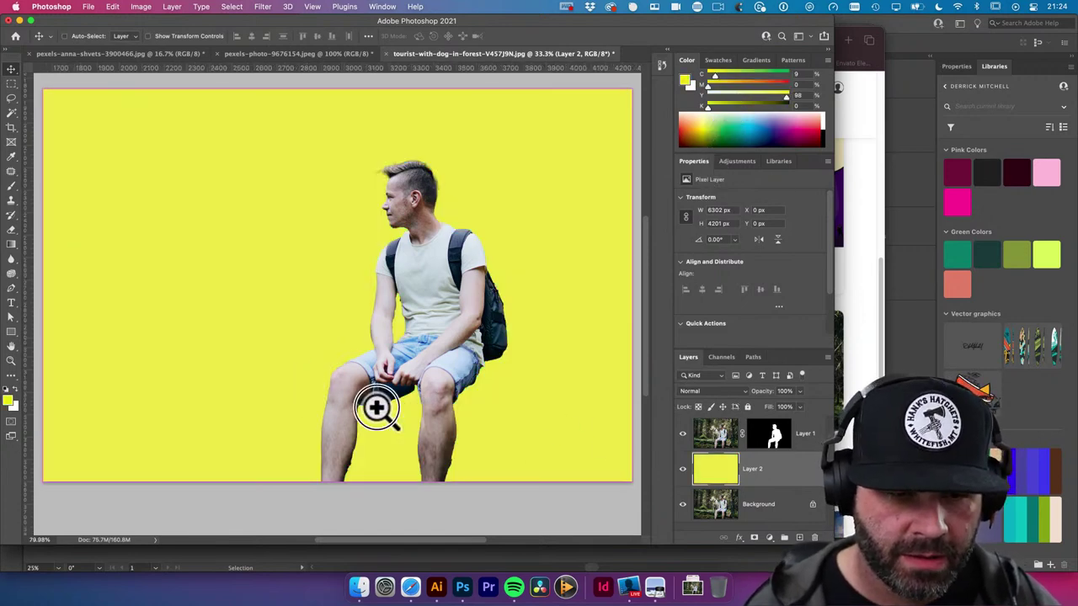
pyautogui.moveTo(378, 409)
pyautogui.mouseDown()
pyautogui.moveTo(410, 416)
pyautogui.moveTo(387, 410)
pyautogui.mouseUp()
pyautogui.scroll(-5, 407, 381)
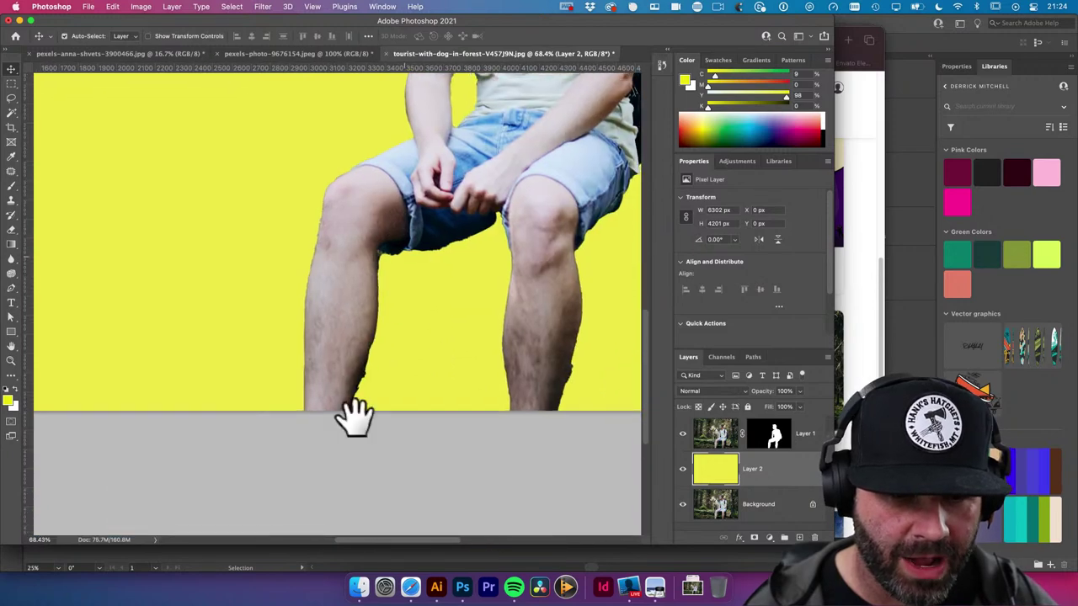
pyautogui.scroll(5, 388, 394)
pyautogui.scroll(-4, 413, 362)
pyautogui.scroll(-3, 430, 334)
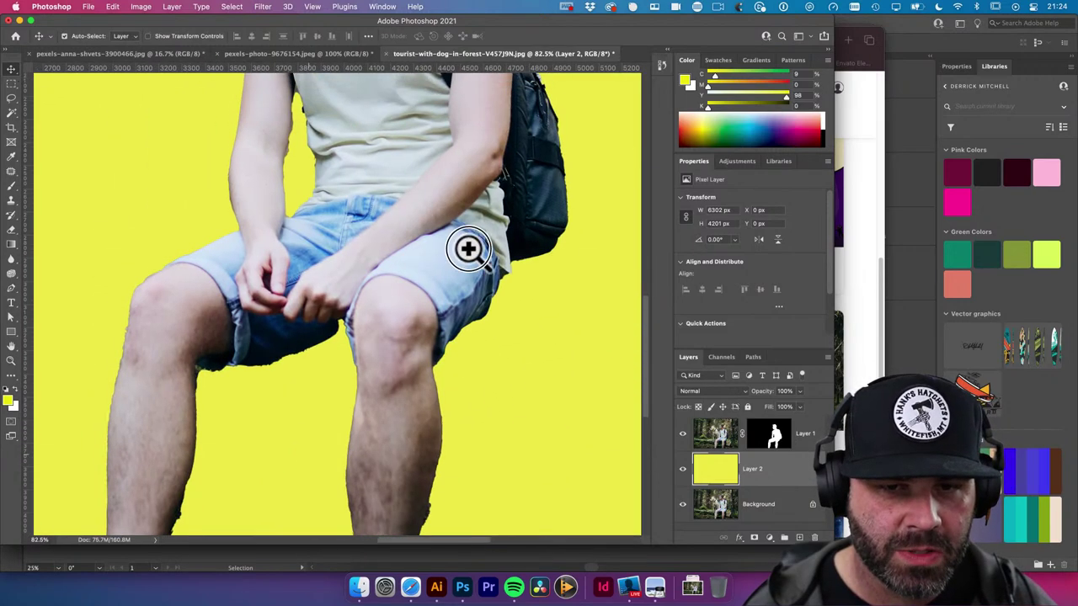
pyautogui.scroll(5, 405, 270)
pyautogui.scroll(3, 375, 240)
pyautogui.moveTo(375, 240); pyautogui.dragTo(440, 289)
pyautogui.scroll(-4, 454, 303)
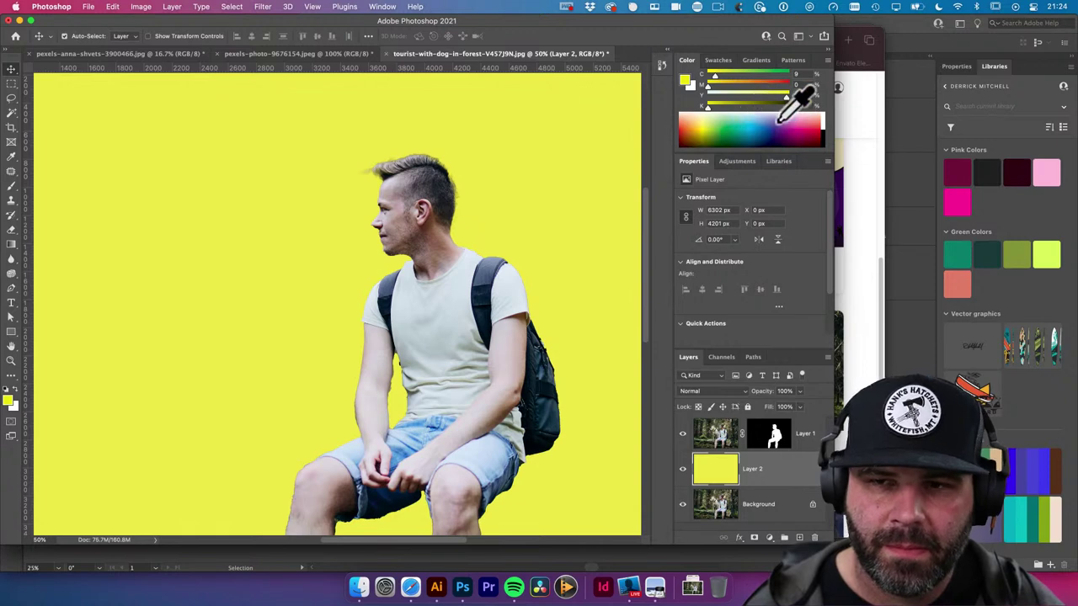
# Fill the layer behind the man with black and check the cutout's head and shoulders up close
pyautogui.click(823, 137)
pyautogui.hotkey('alt', 'BackSpace')
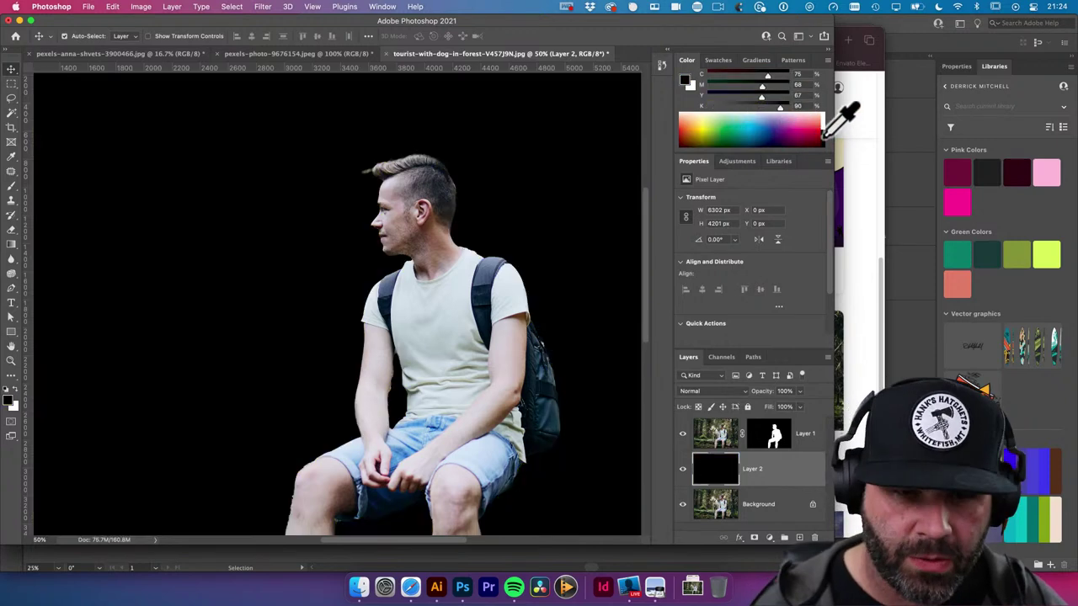
pyautogui.keyDown('super'); pyautogui.click(514, 262); pyautogui.keyUp('super')
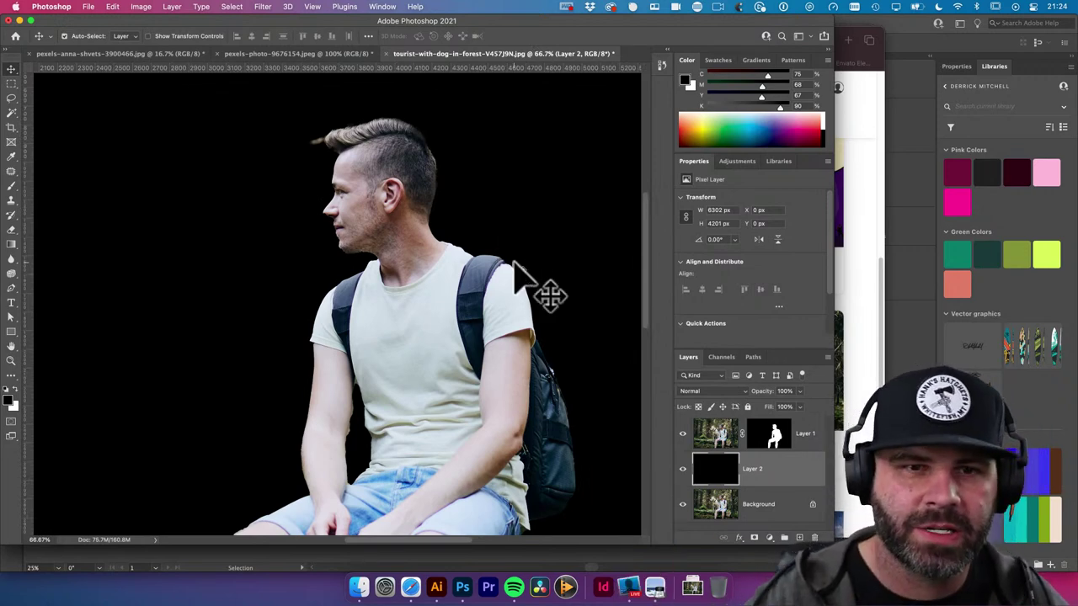
pyautogui.press('XF86AudioRaiseVolume')
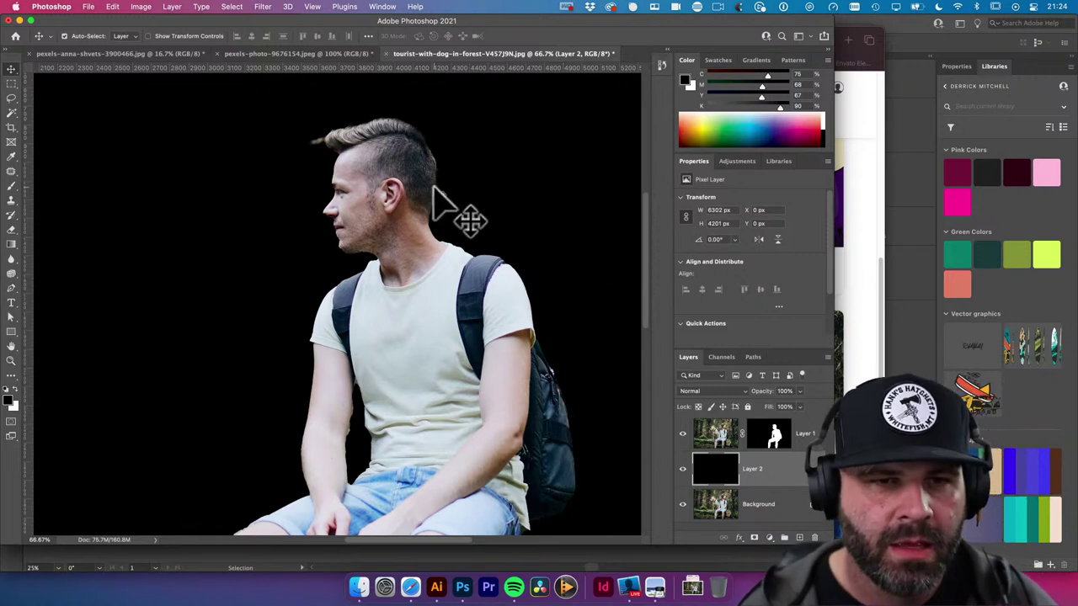
# Delete Layer 1's mask and cut the man out again with the Remove Background quick action
pyautogui.click(775, 436)
pyautogui.press('Delete')
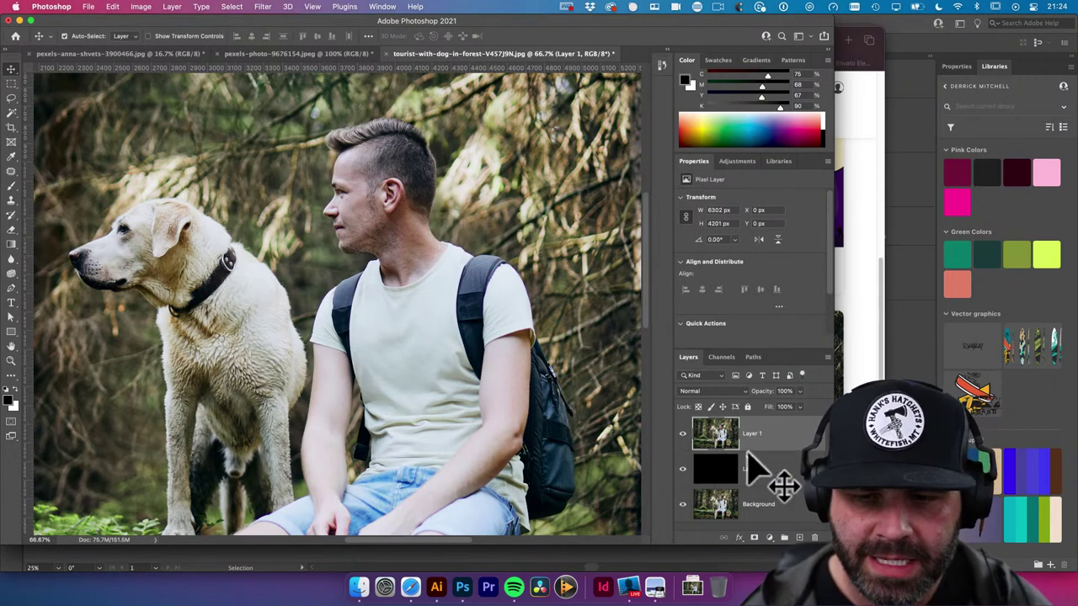
pyautogui.scroll(-2, 764, 299)
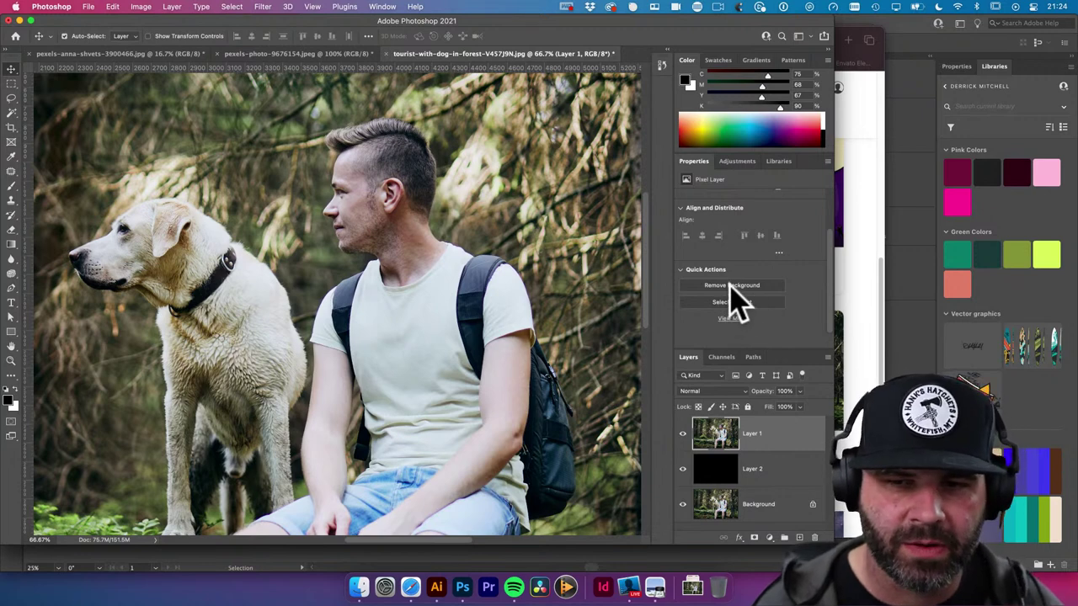
pyautogui.click(732, 286)
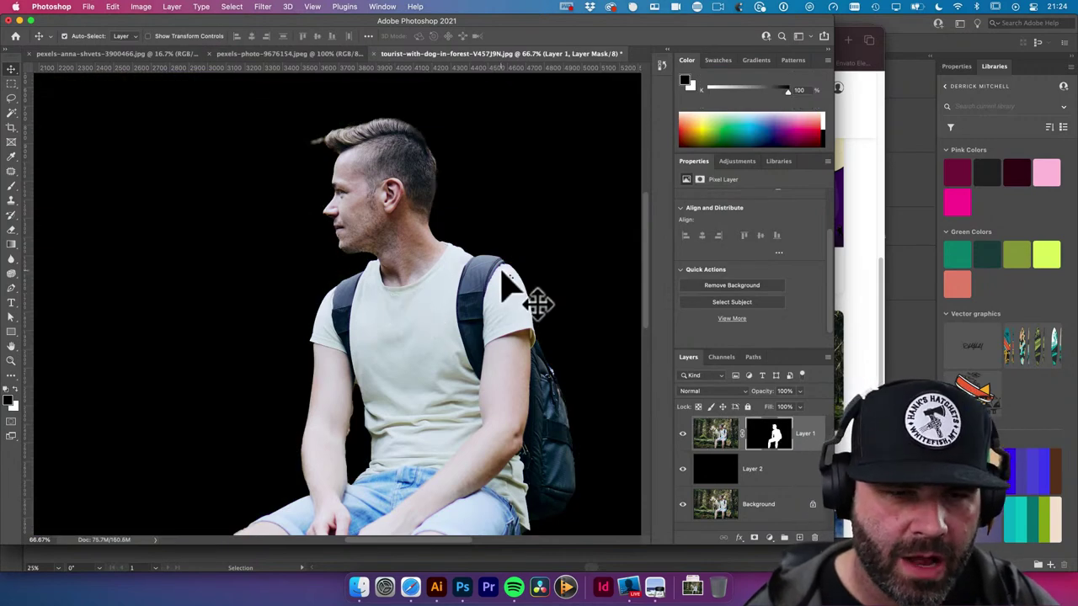
pyautogui.keyDown('alt'); pyautogui.click(503, 283); pyautogui.keyUp('alt')
pyautogui.keyDown('alt'); pyautogui.click(496, 354); pyautogui.keyUp('alt')
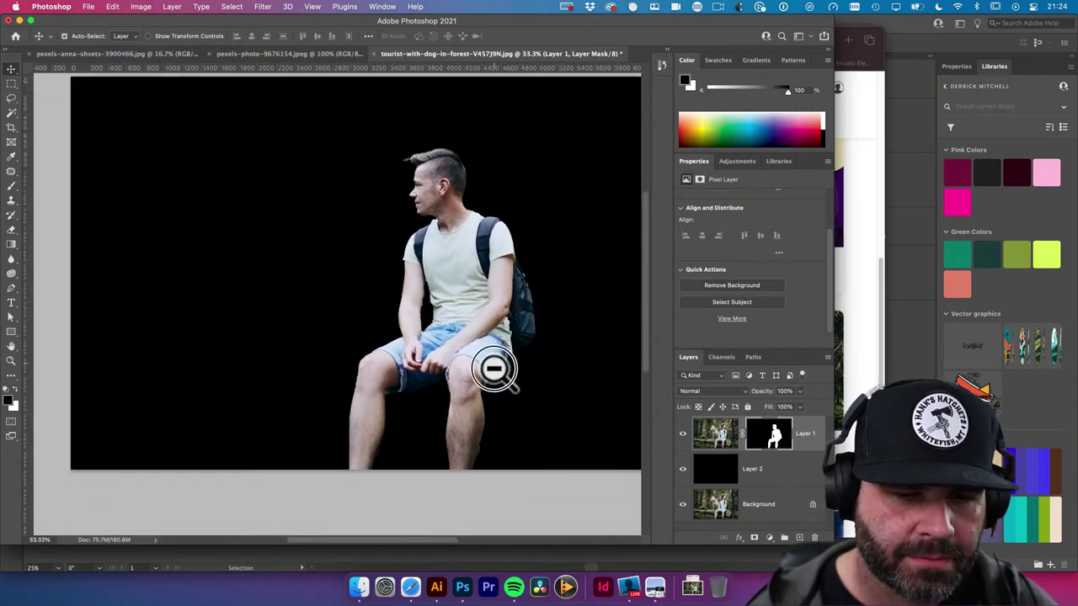
# Load Layer 1's mask as a selection and deselect it again
pyautogui.click(769, 438)
pyautogui.keyDown('super'); pyautogui.click(773, 436); pyautogui.keyUp('super')
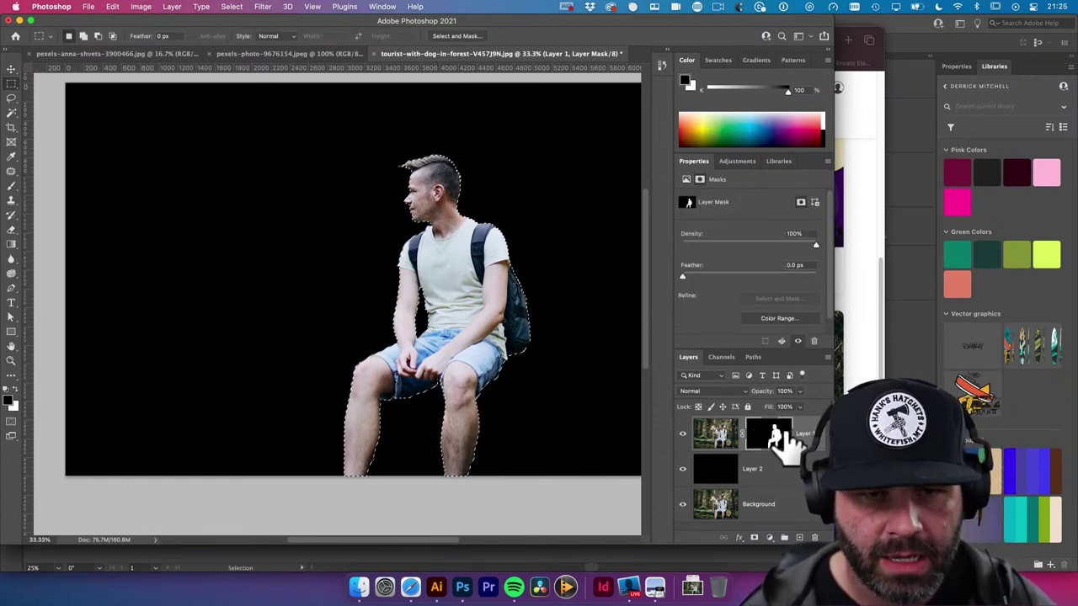
pyautogui.press('super+d')
pyautogui.moveTo(777, 440)
pyautogui.mouseDown()
pyautogui.moveTo(742, 402)
pyautogui.moveTo(792, 442)
pyautogui.mouseUp()
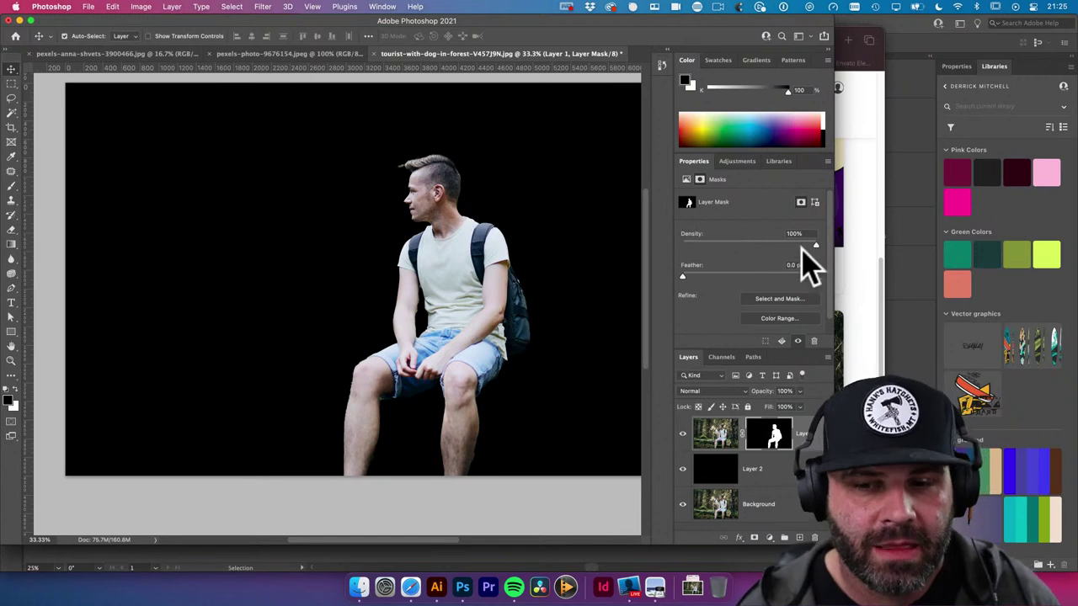
# Load Layer 1's mask as a selection and open it in the Select and Mask workspace
pyautogui.keyDown('super'); pyautogui.click(775, 438); pyautogui.keyUp('super')
pyautogui.press('m')
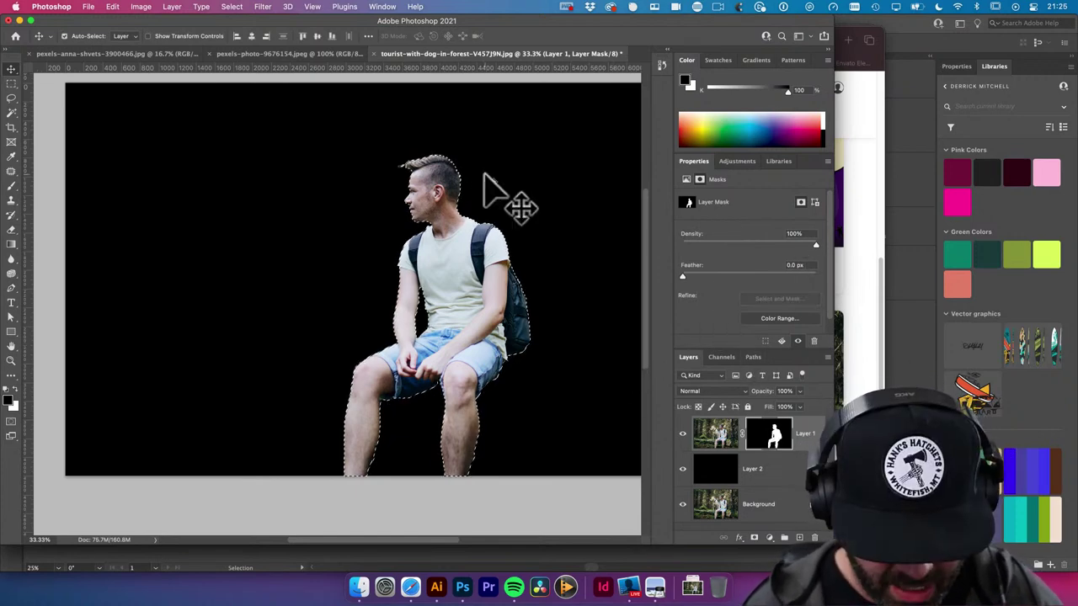
pyautogui.moveTo(773, 432); pyautogui.dragTo(473, 187)
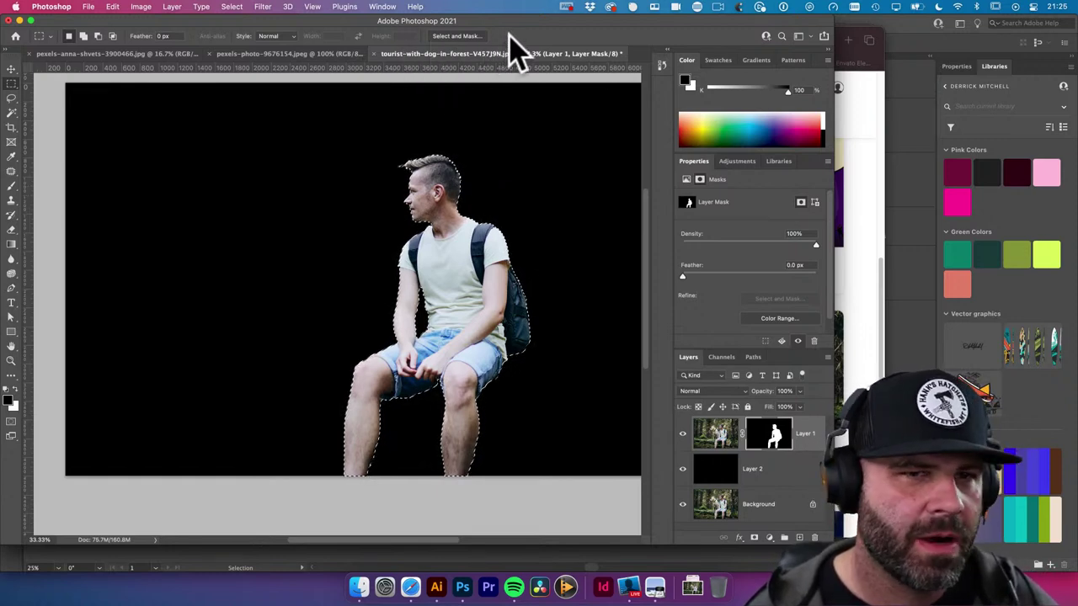
pyautogui.click(455, 37)
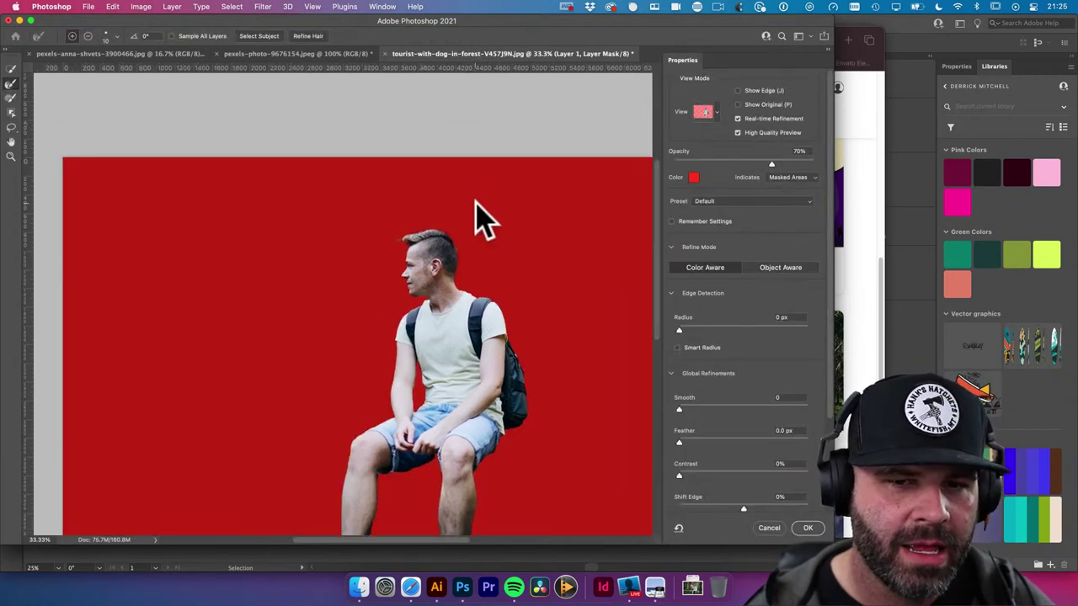
# Refine the selection edge with the Refine Edge Brush along the back of the man's head, his top hair and the front tuft
pyautogui.click(439, 246)
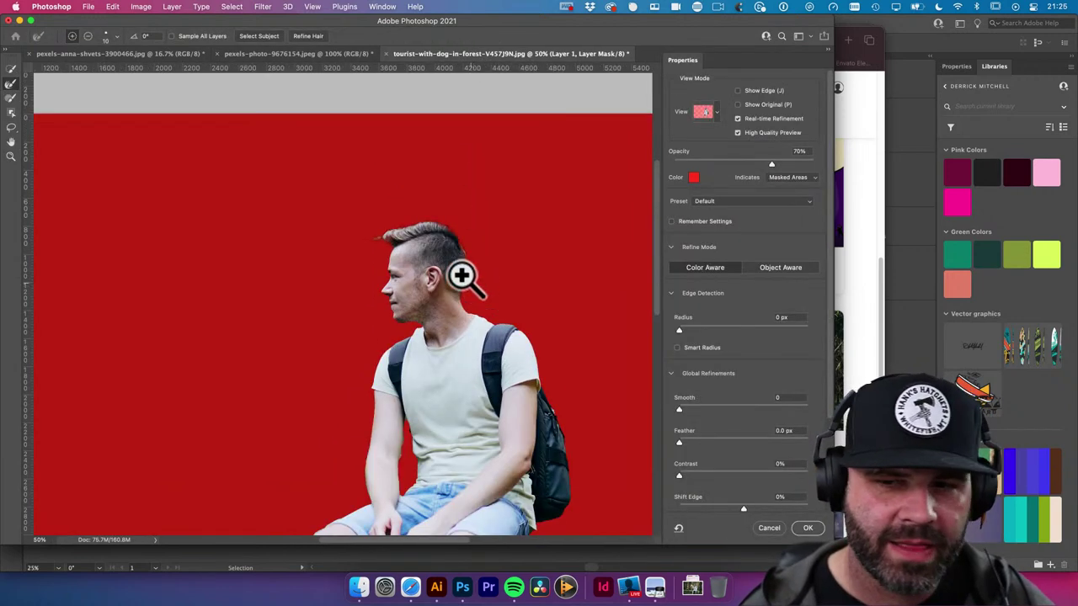
pyautogui.click(451, 253)
pyautogui.click(454, 244)
pyautogui.moveTo(455, 245); pyautogui.dragTo(417, 179)
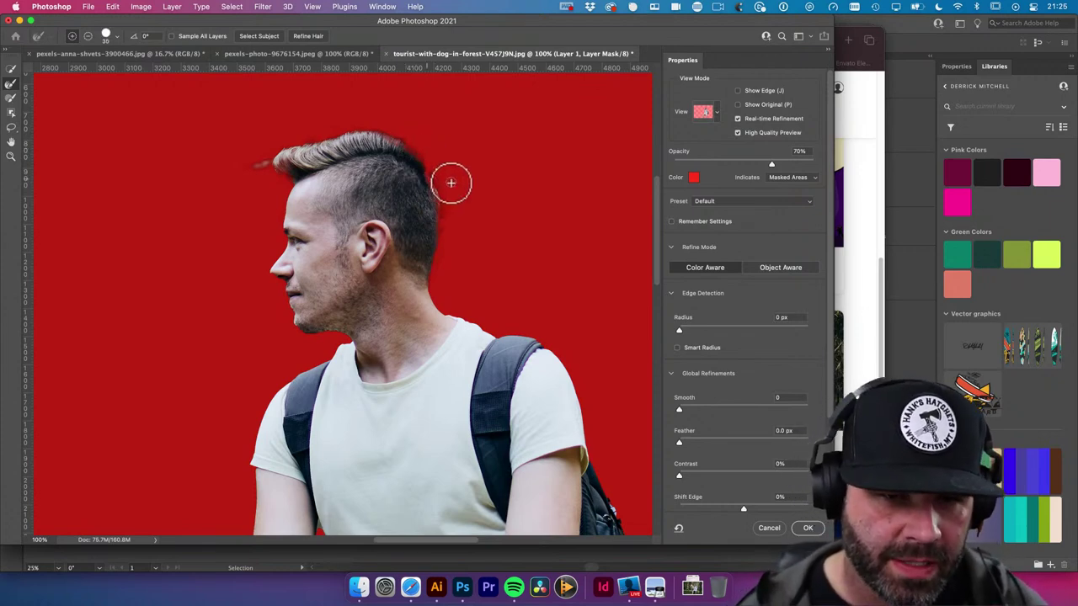
pyautogui.press('alt')
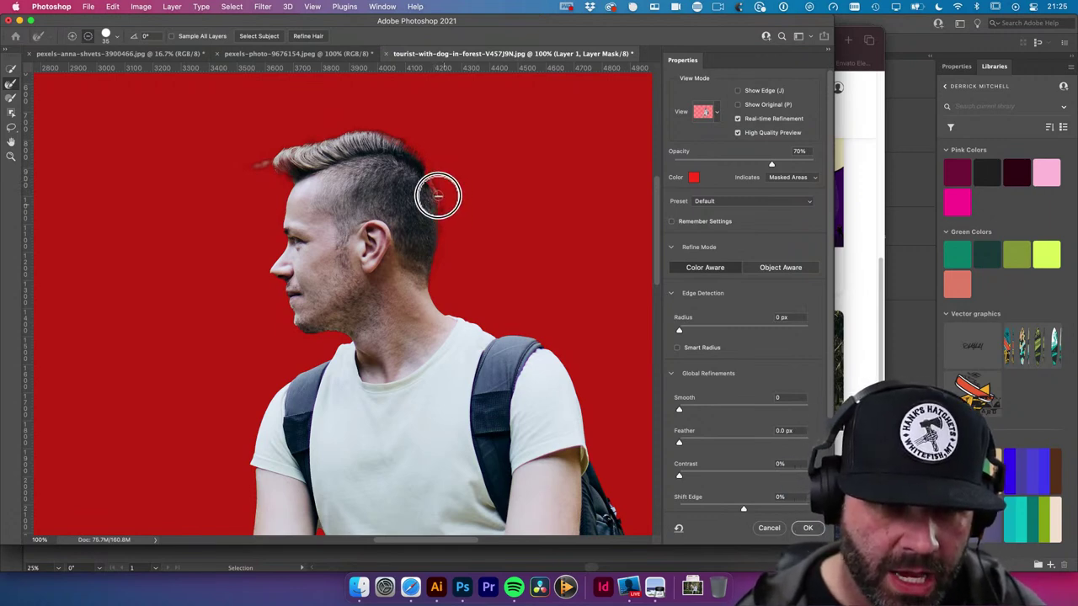
pyautogui.moveTo(261, 165)
pyautogui.mouseDown()
pyautogui.moveTo(308, 132)
pyautogui.moveTo(337, 133)
pyautogui.mouseUp()
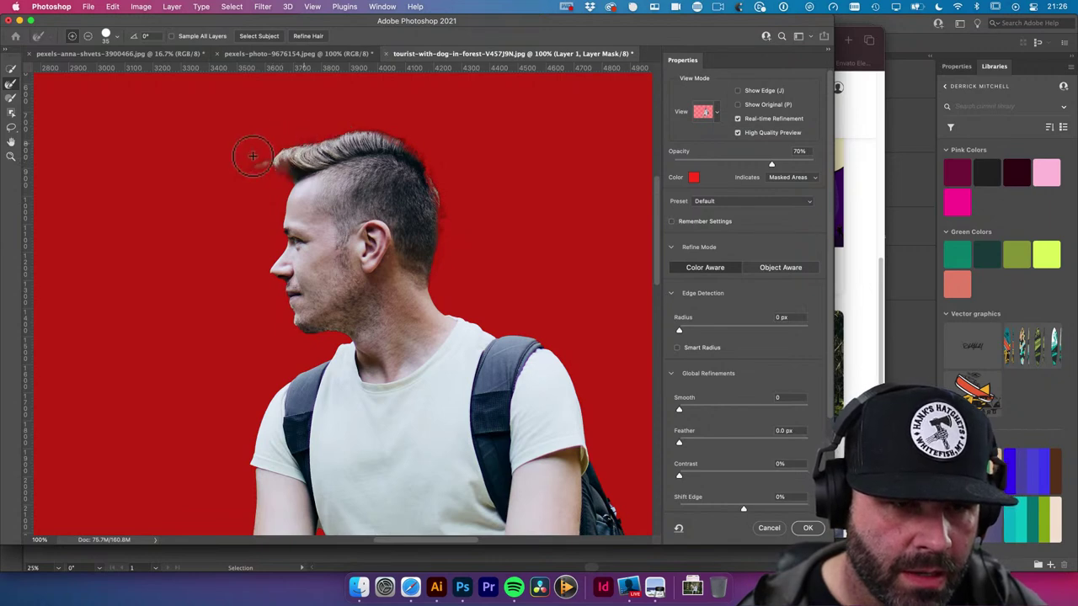
pyautogui.moveTo(253, 157)
pyautogui.mouseDown()
pyautogui.moveTo(264, 152)
pyautogui.moveTo(255, 174)
pyautogui.moveTo(276, 163)
pyautogui.mouseUp()
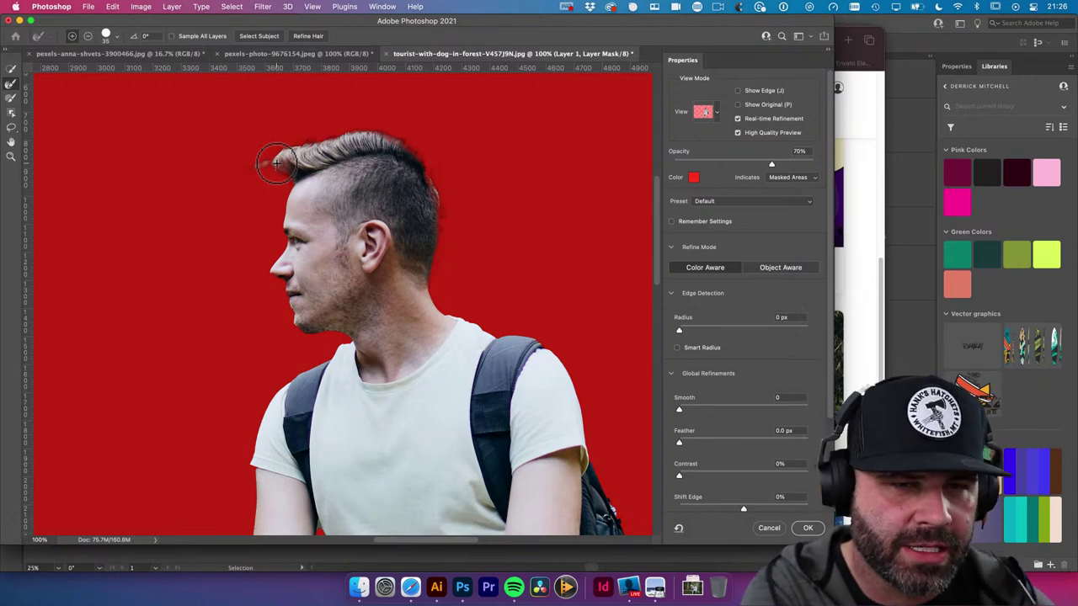
pyautogui.scroll(-3, 295, 215)
pyautogui.hscroll(2, 295, 214)
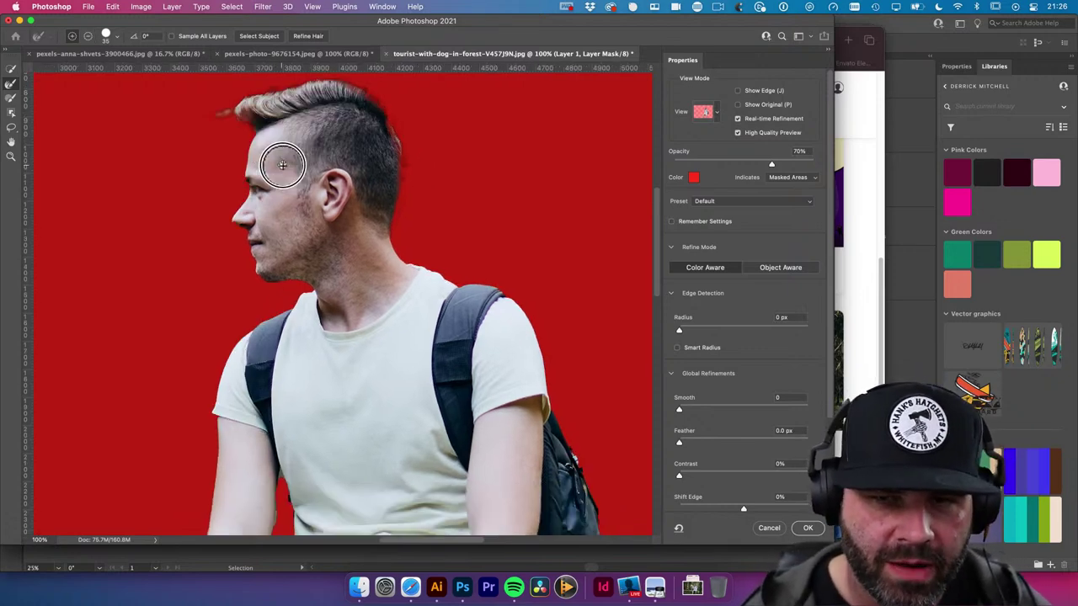
pyautogui.scroll(3, 396, 194)
pyautogui.hscroll(-2, 396, 194)
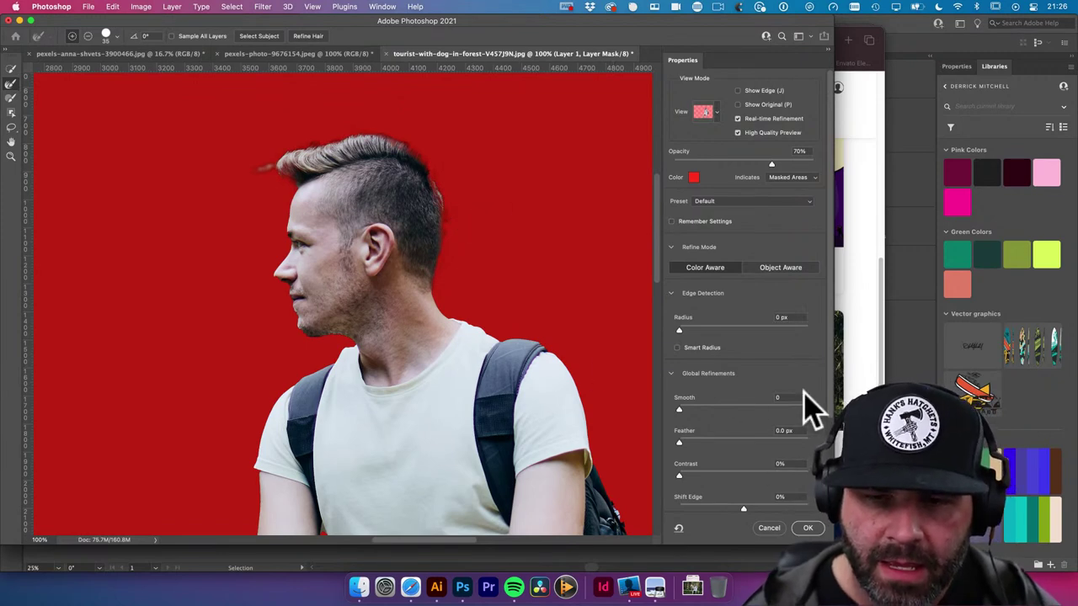
# Review the Select and Mask refinement settings and the available Output To options without changing them
pyautogui.scroll(-3, 792, 362)
pyautogui.scroll(-2, 763, 333)
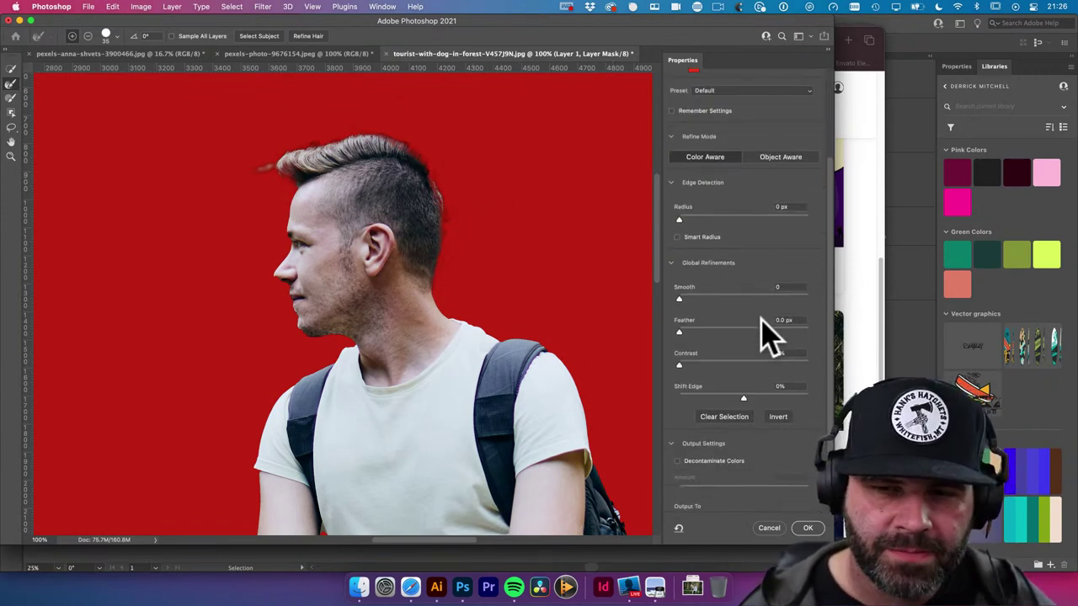
pyautogui.scroll(-1, 770, 337)
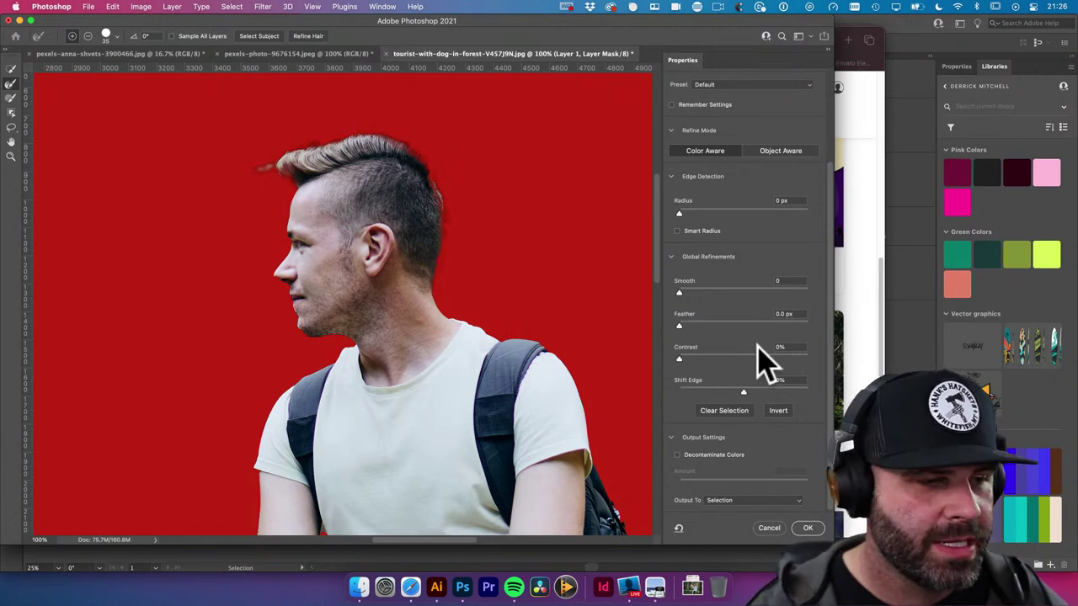
pyautogui.click(728, 502)
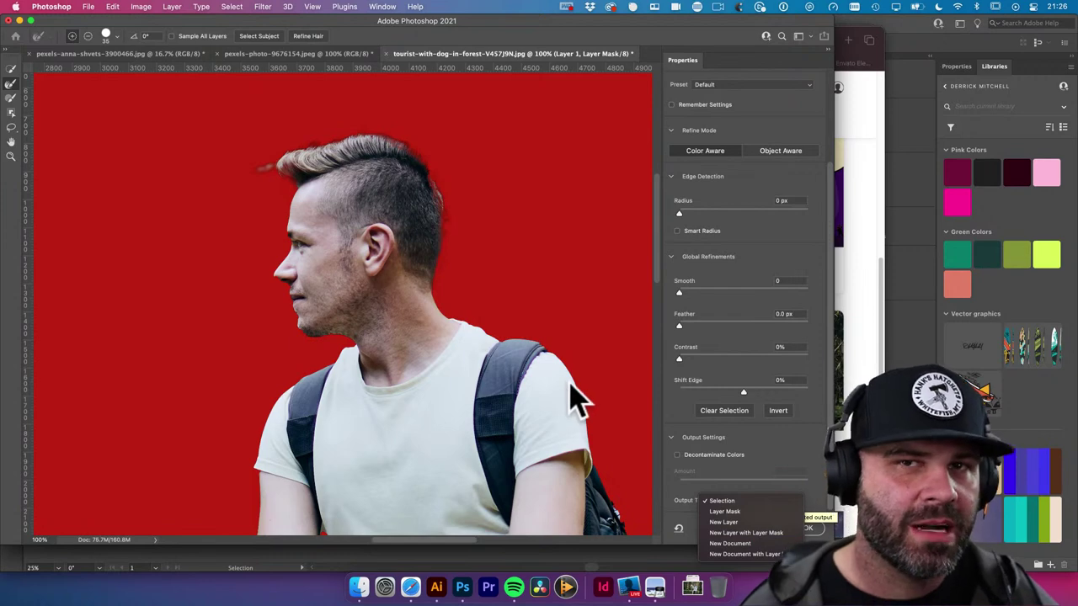
pyautogui.click(469, 348)
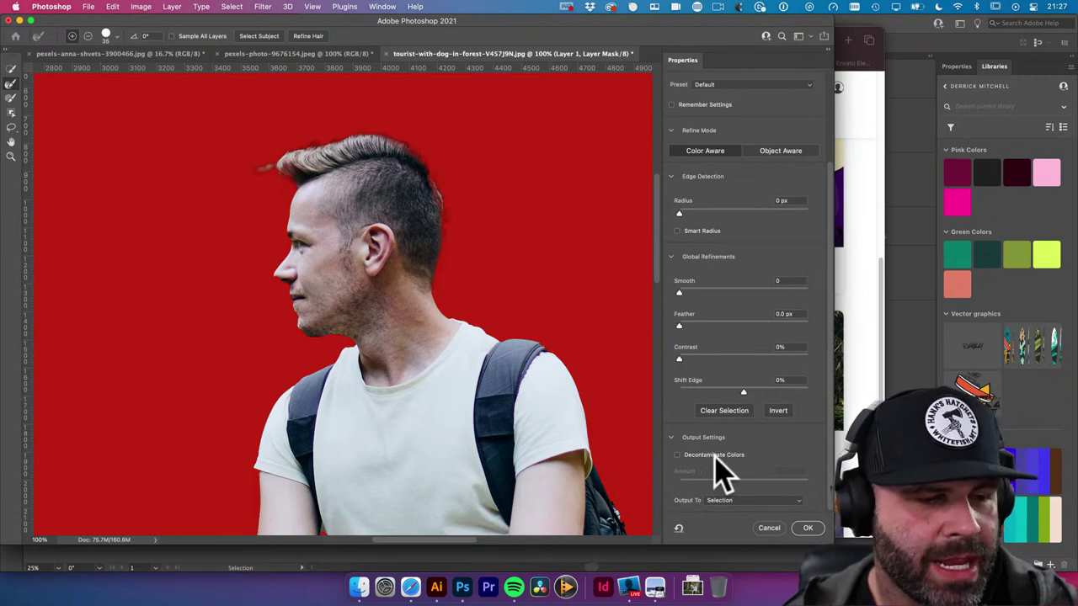
# Compare the man's hair edge up close with Decontaminate Colors off and on, leaving it enabled at 100%
pyautogui.click(679, 456)
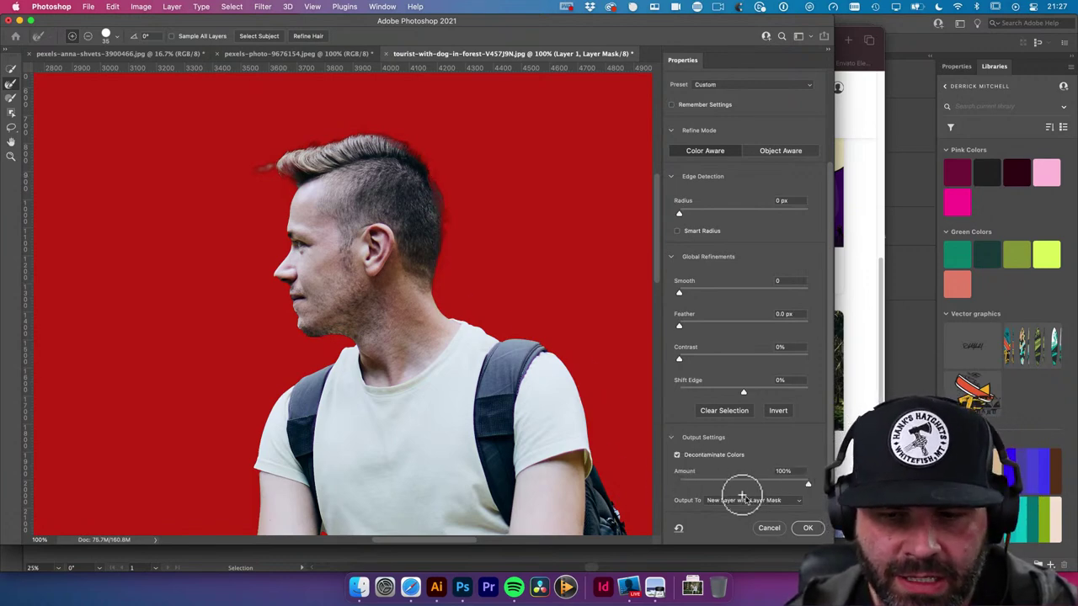
pyautogui.click(677, 456)
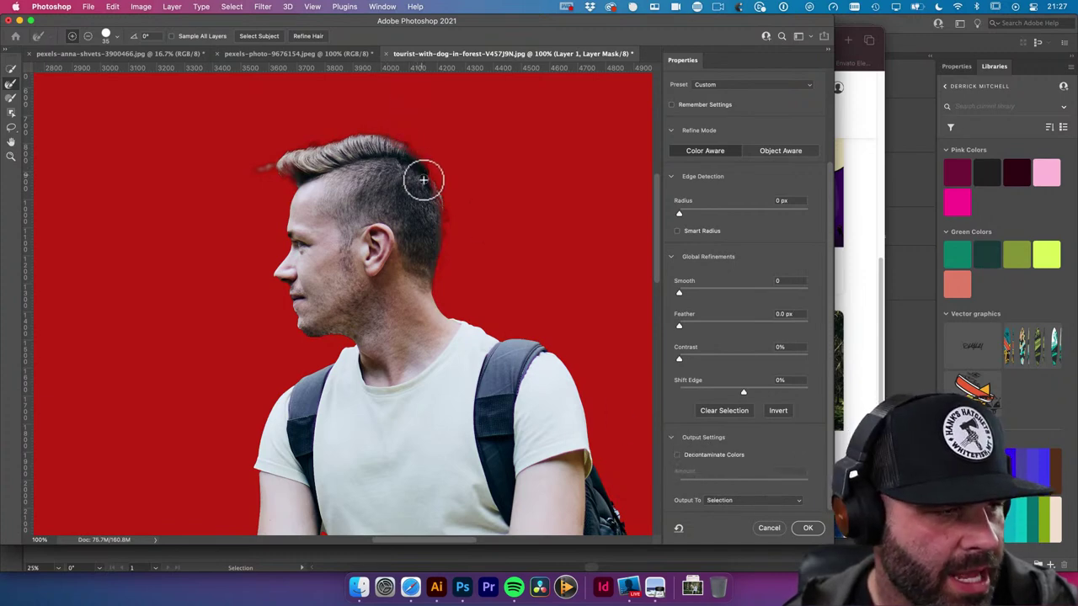
pyautogui.moveTo(436, 163); pyautogui.dragTo(482, 258)
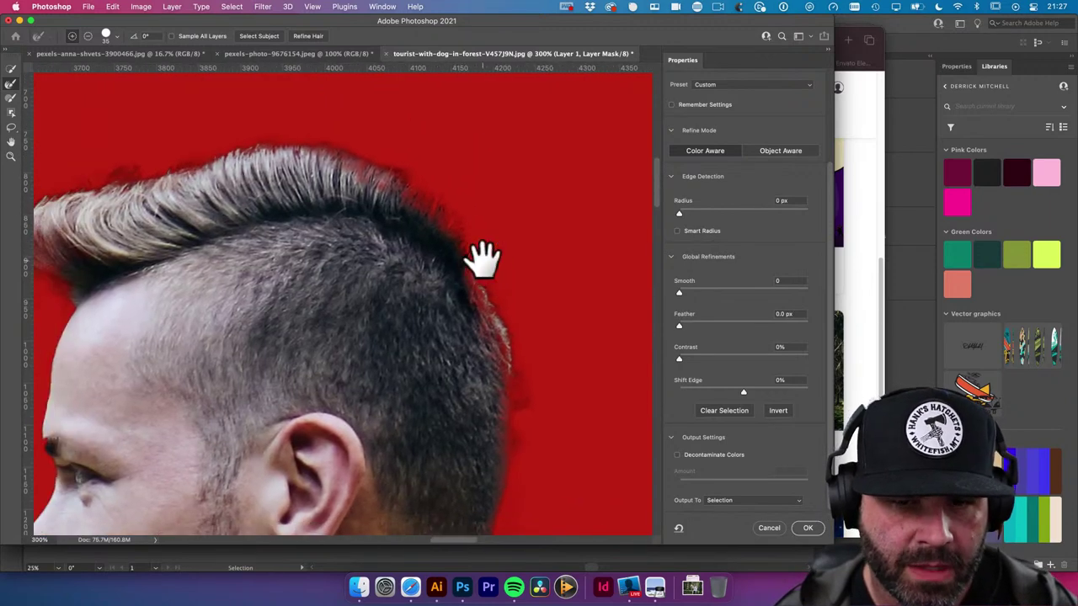
pyautogui.click(678, 456)
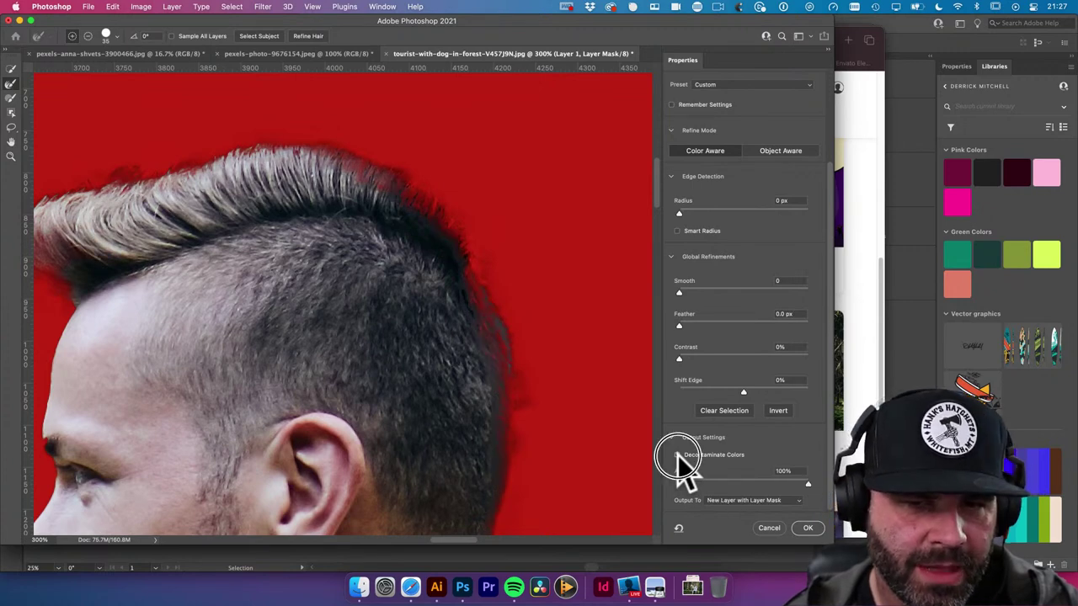
pyautogui.click(678, 456)
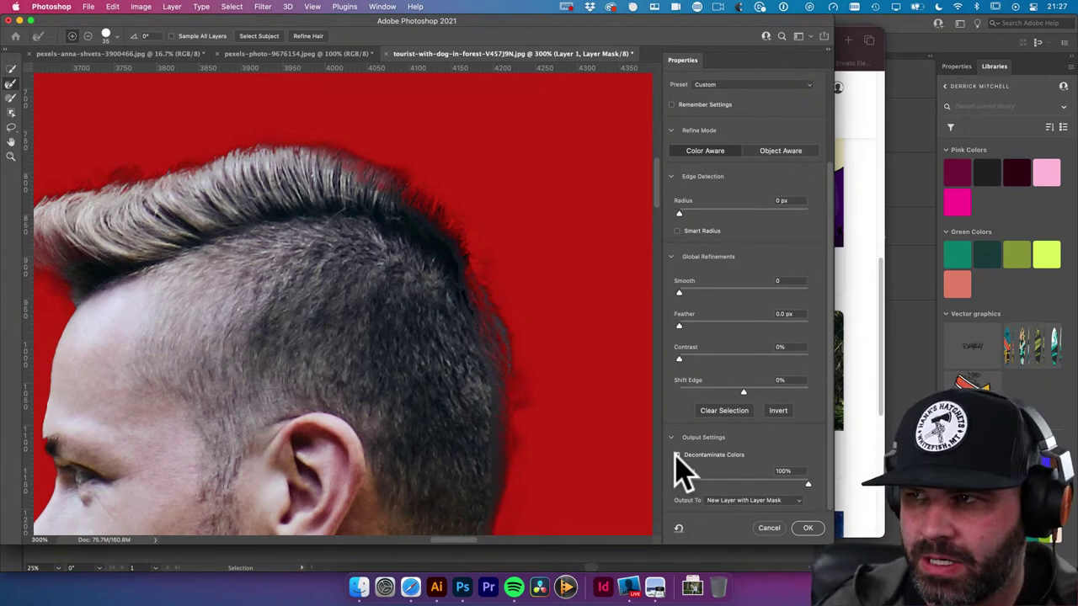
# Apply the refinement with Decontaminate Colors enabled at 100%, outputting to a new layer with a layer mask
pyautogui.click(677, 456)
pyautogui.scroll(-2, 512, 309)
pyautogui.hscroll(-3, 512, 308)
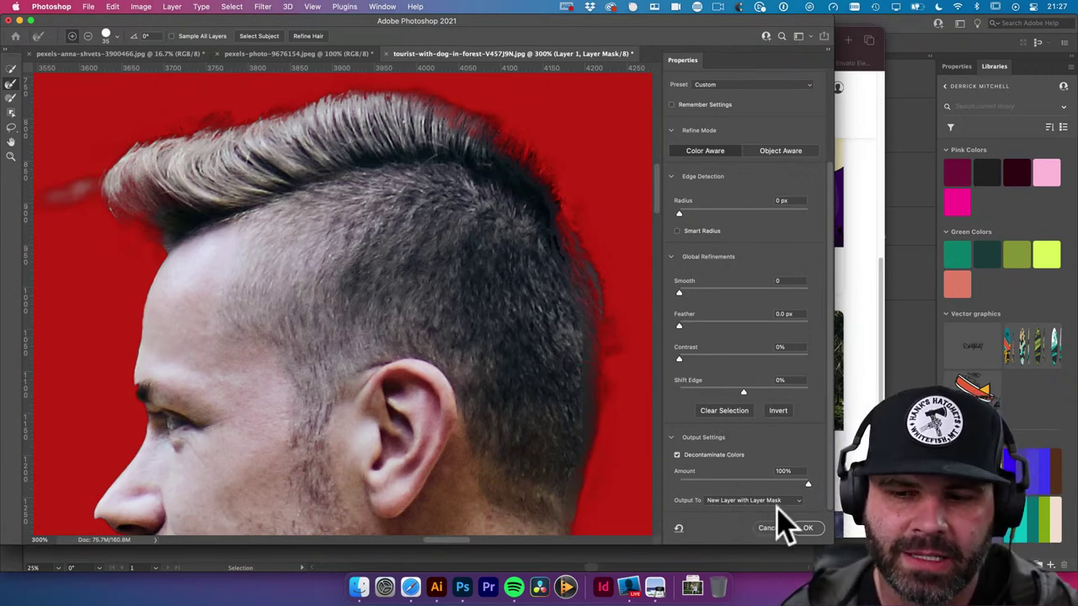
pyautogui.click(806, 529)
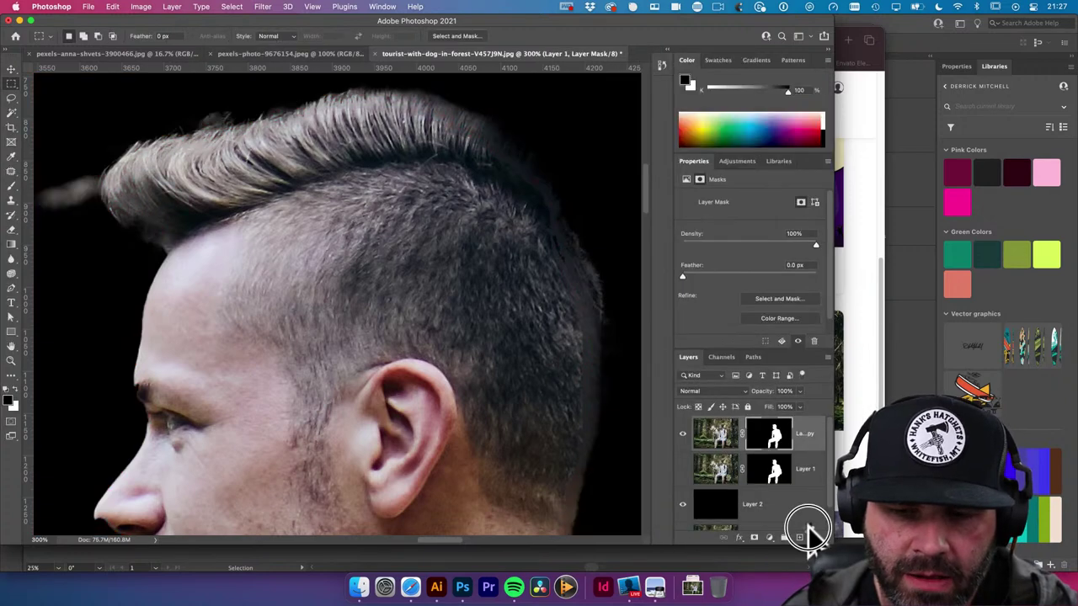
# Disable Layer 1 copy's mask and examine the decontaminated pixels around the man's hair up close
pyautogui.click(773, 440)
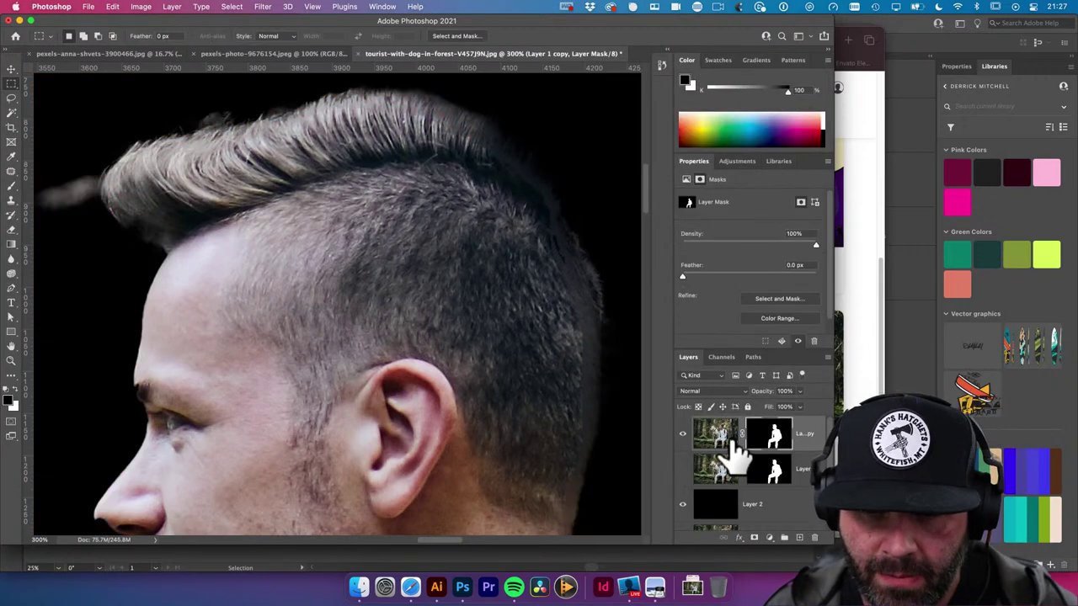
pyautogui.keyDown('shift'); pyautogui.click(777, 442); pyautogui.keyUp('shift')
pyautogui.moveTo(575, 301); pyautogui.dragTo(524, 296)
pyautogui.scroll(-5, 523, 296)
pyautogui.scroll(5, 450, 308)
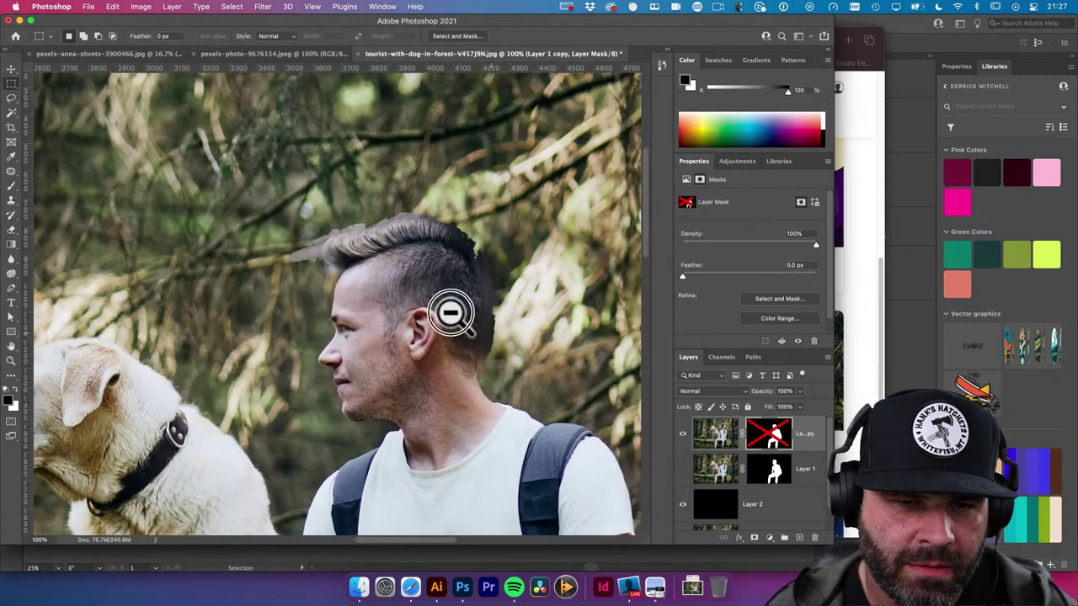
pyautogui.press('v')
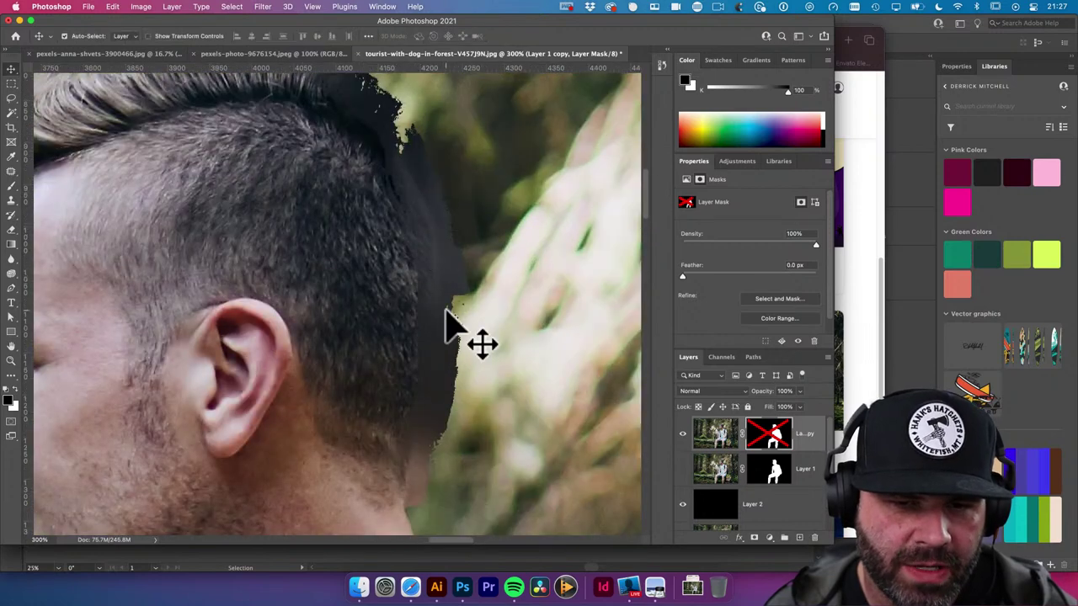
pyautogui.moveTo(469, 233); pyautogui.dragTo(582, 320)
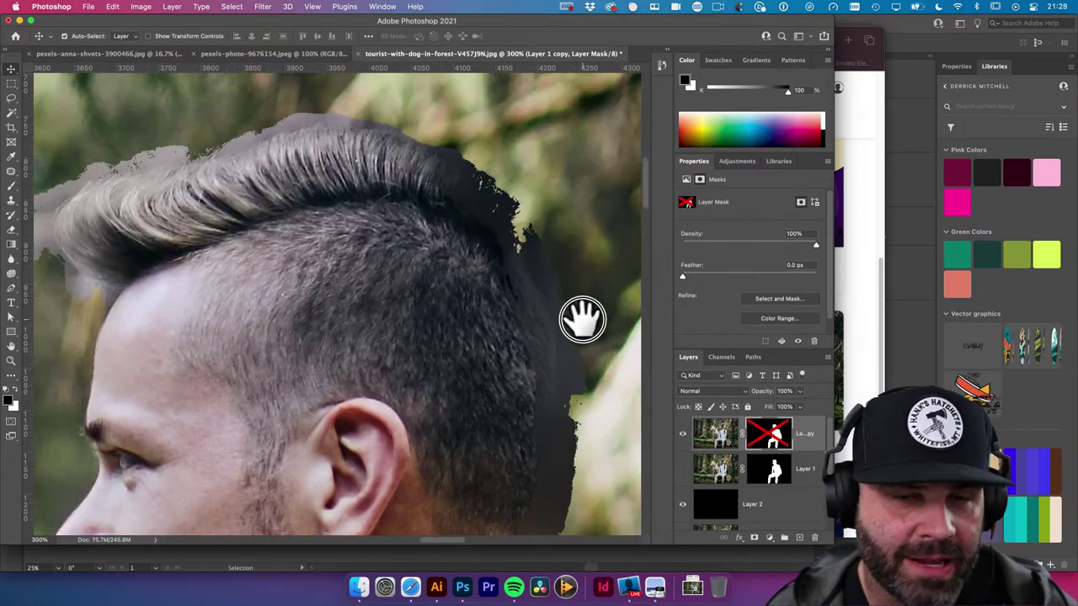
pyautogui.click(718, 439)
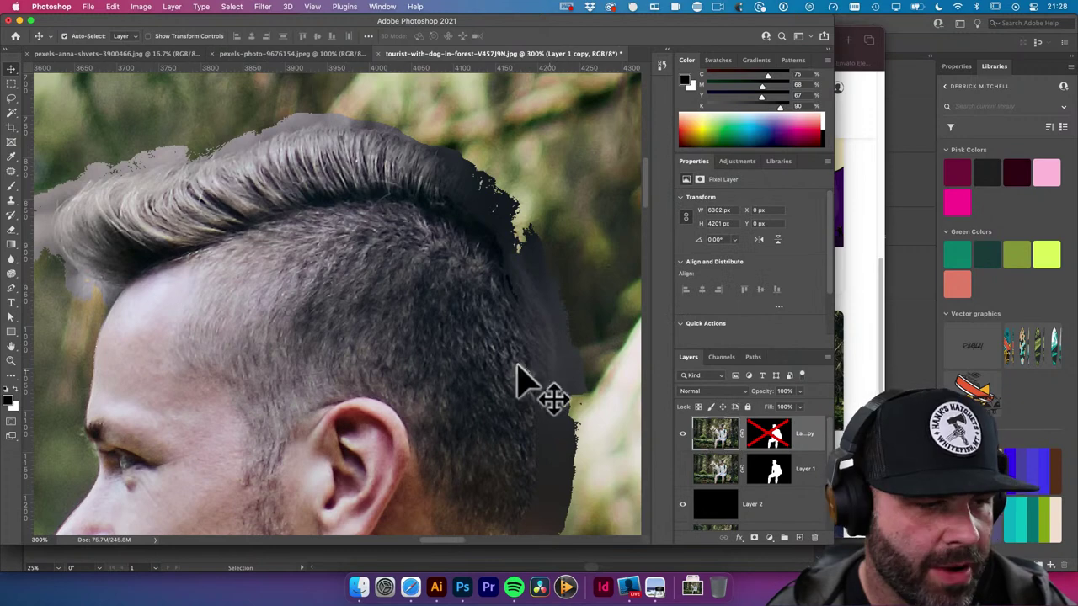
pyautogui.hscroll(-5, 392, 181)
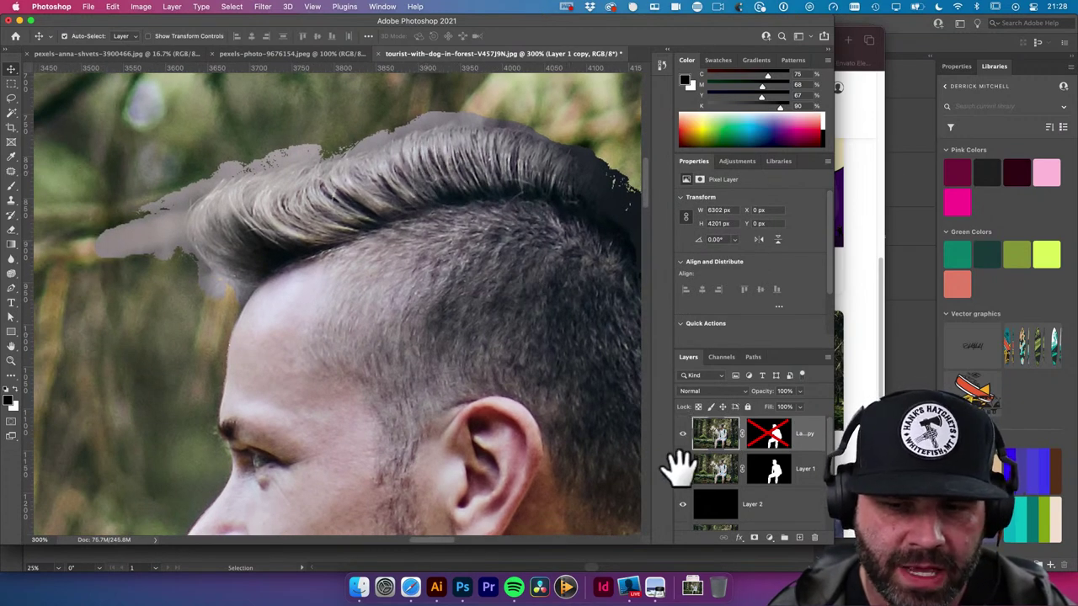
# Disable Layer 1's mask and toggle Layer 1 copy's visibility to compare the original and decontaminated hair edges
pyautogui.click(683, 435)
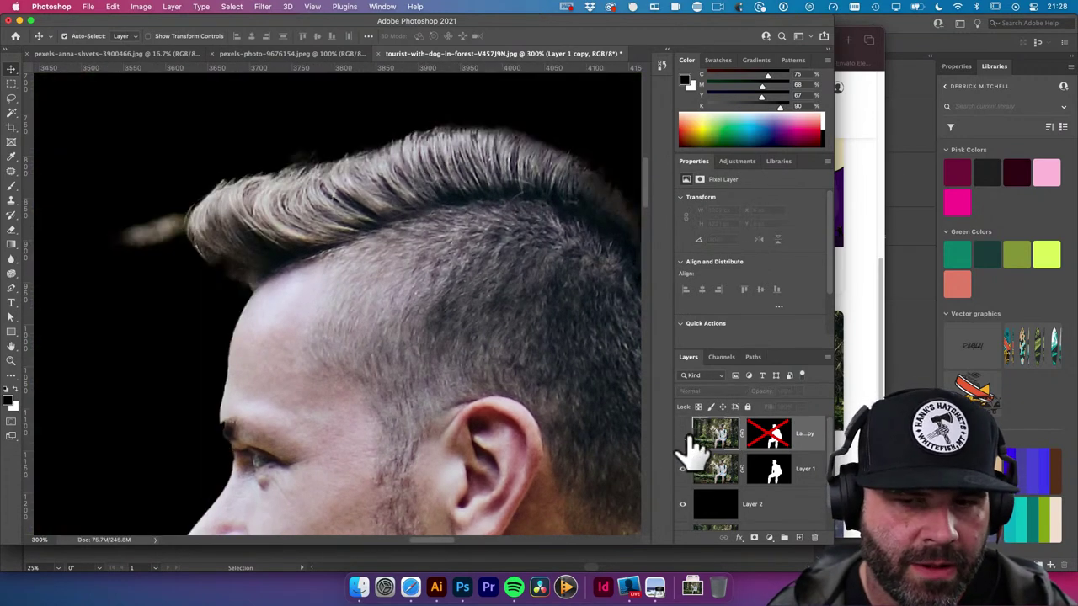
pyautogui.click(773, 475)
pyautogui.keyDown('shift'); pyautogui.click(773, 477); pyautogui.keyUp('shift')
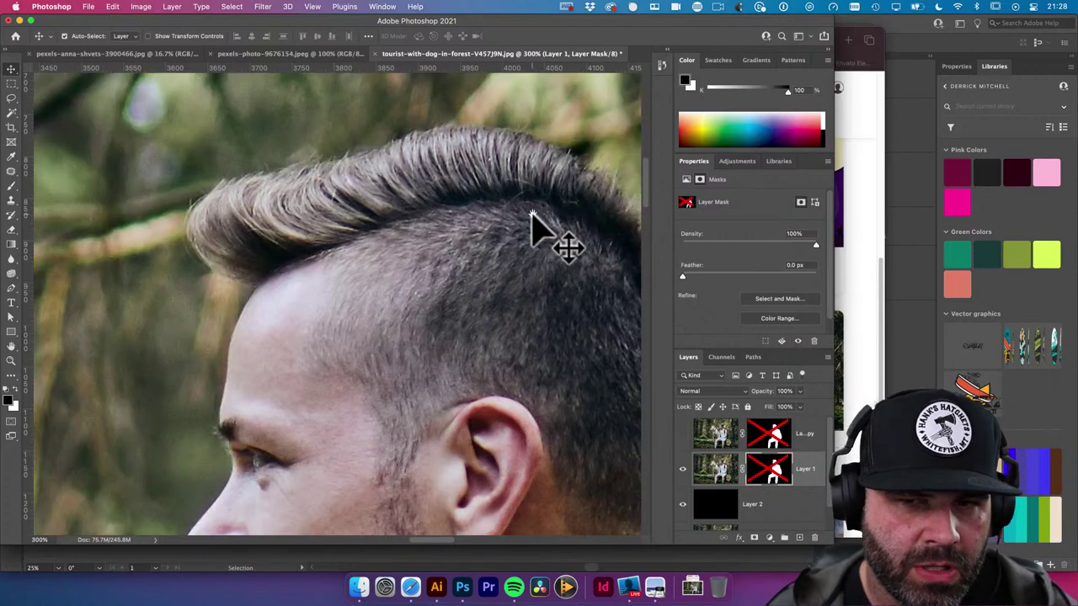
pyautogui.moveTo(534, 229); pyautogui.dragTo(200, 185)
pyautogui.scroll(-3, 261, 262)
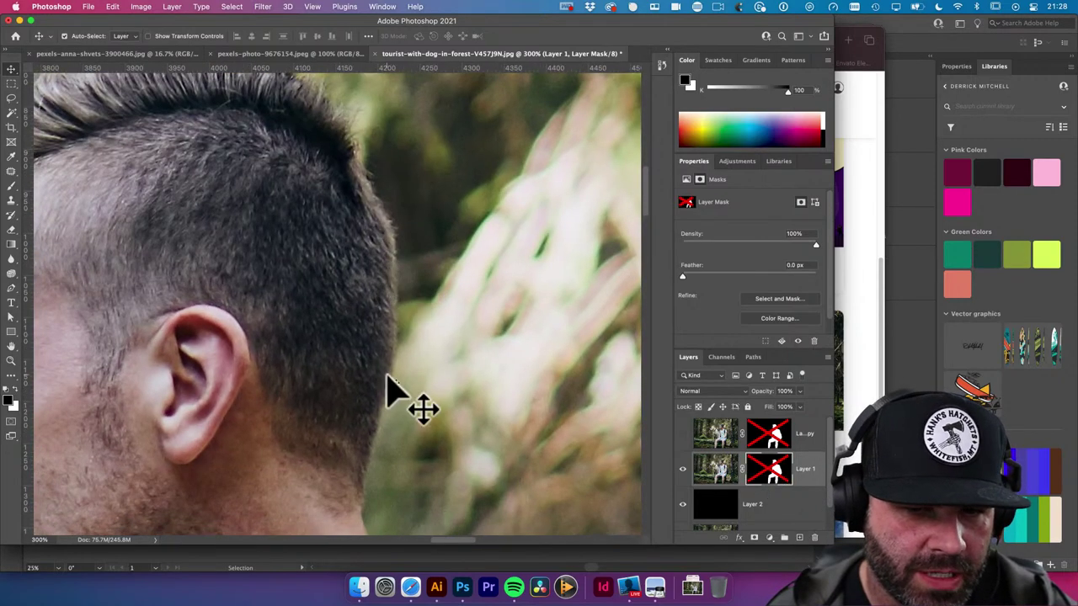
pyautogui.click(683, 435)
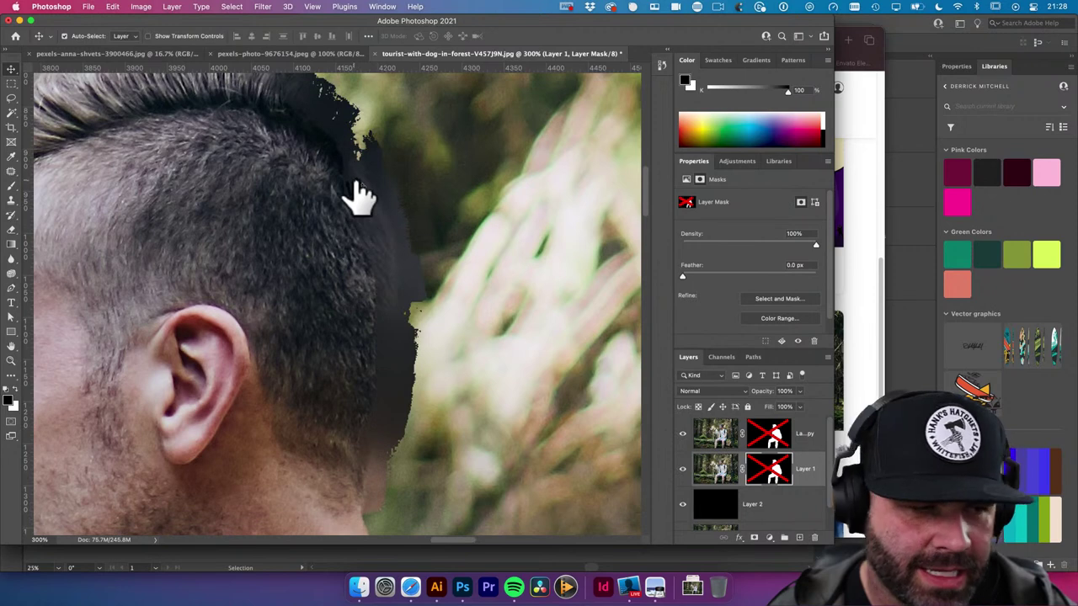
# Re-enable Layer 1 copy's mask, hide Layer 1, and make the copy's mask the active target
pyautogui.keyDown('shift'); pyautogui.click(773, 438); pyautogui.keyUp('shift')
pyautogui.click(683, 504)
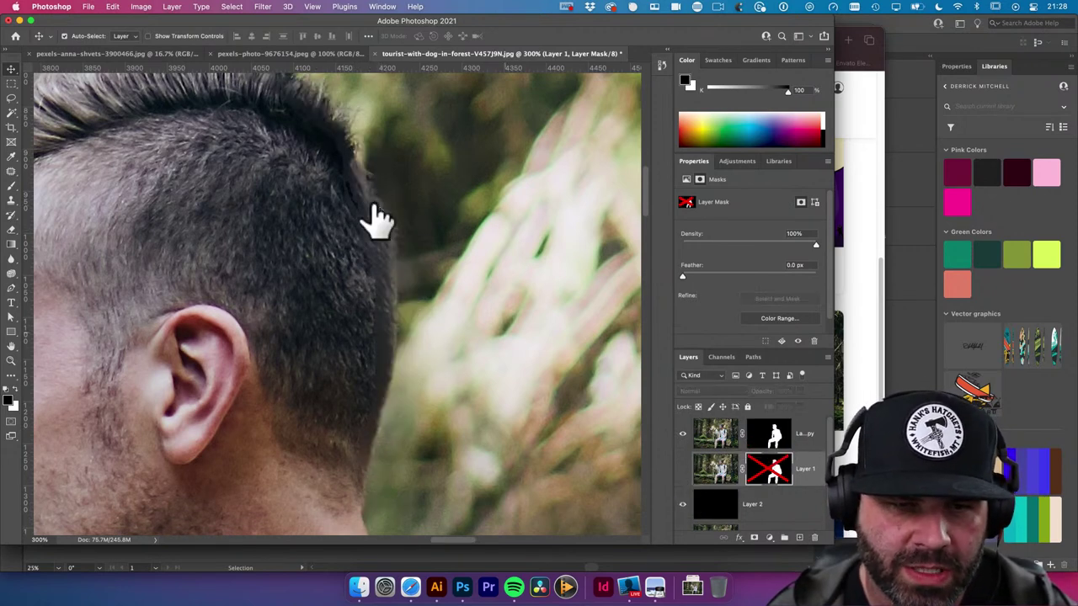
pyautogui.moveTo(414, 312); pyautogui.dragTo(637, 350)
pyautogui.moveTo(467, 281); pyautogui.dragTo(541, 306)
pyautogui.click(769, 436)
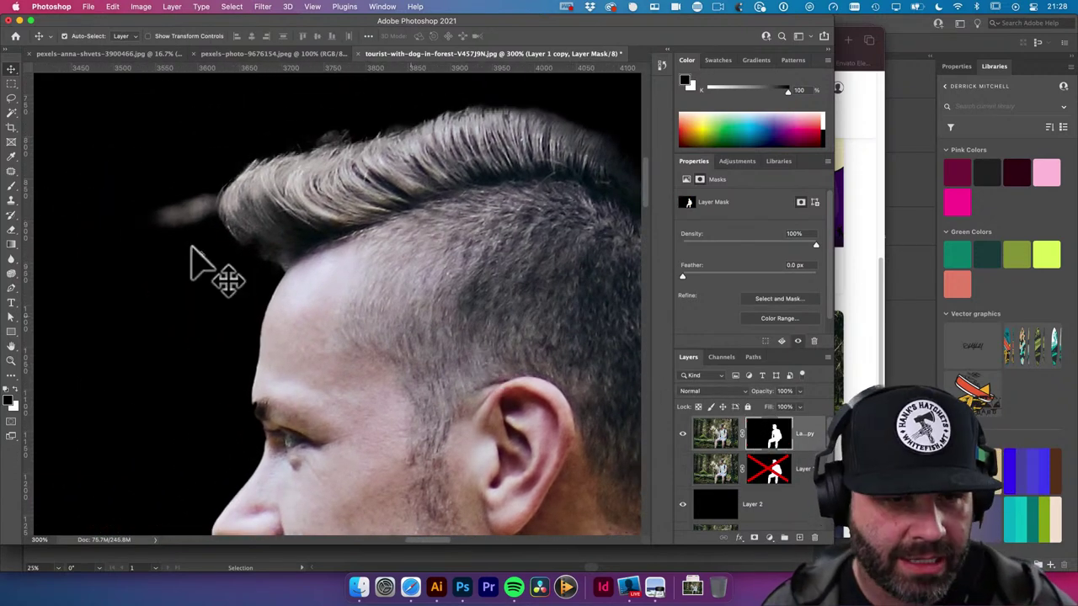
# Paint black on Layer 1 copy's mask with a smaller brush at 100% opacity to remove the stray wisp before the front tuft
pyautogui.press('b')
pyautogui.press('[')
pyautogui.press('[')
pyautogui.press('[')
pyautogui.press('[')
pyautogui.press('[')
pyautogui.press('[')
pyautogui.press('[')
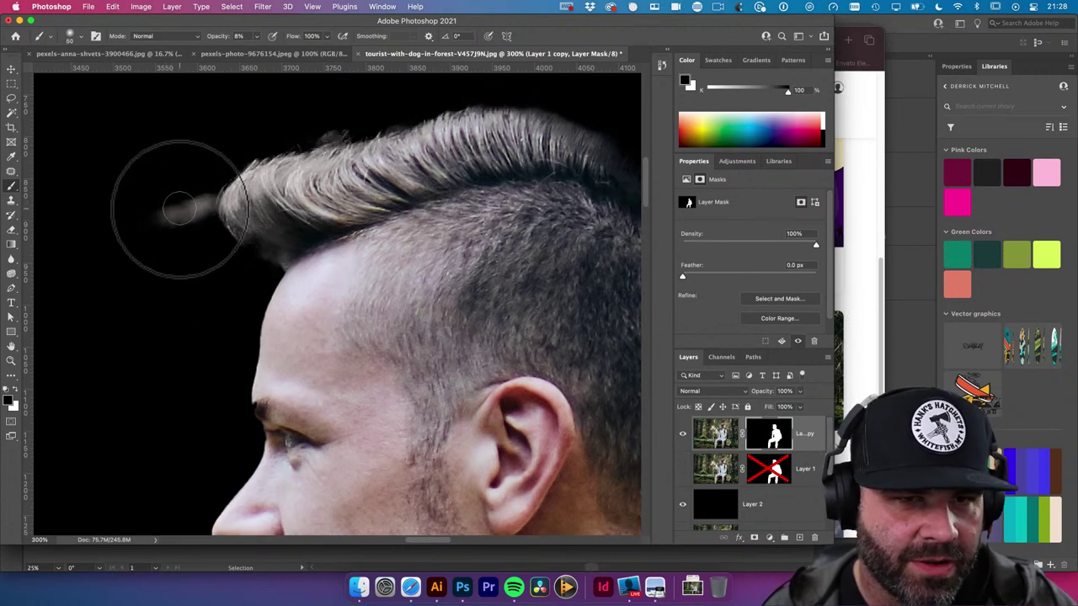
pyautogui.moveTo(217, 35); pyautogui.dragTo(379, 64)
pyautogui.press('0')
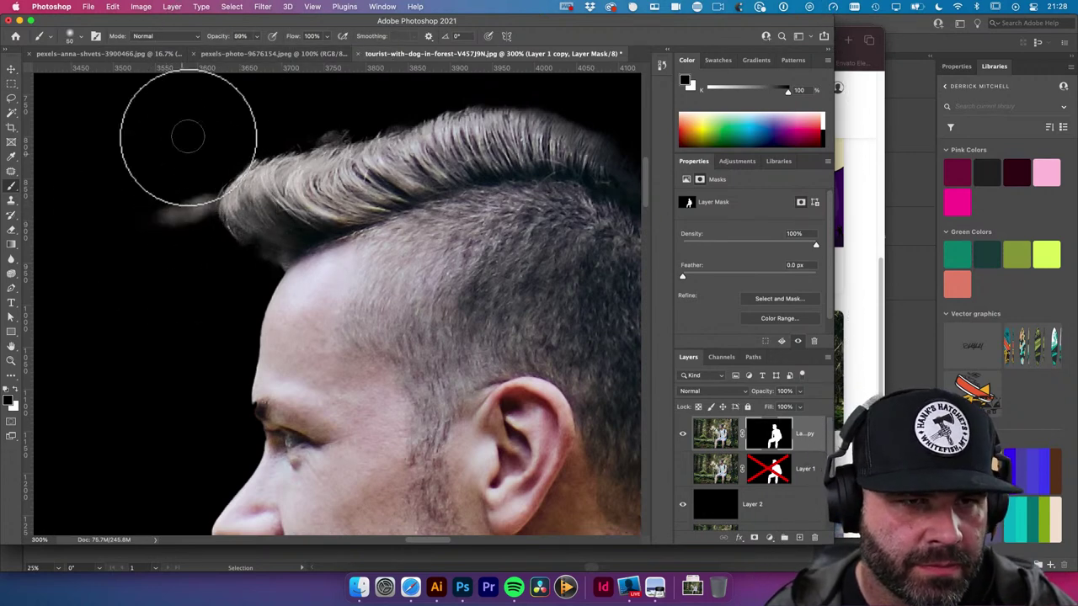
pyautogui.moveTo(165, 221)
pyautogui.mouseDown()
pyautogui.moveTo(193, 197)
pyautogui.moveTo(193, 216)
pyautogui.mouseUp()
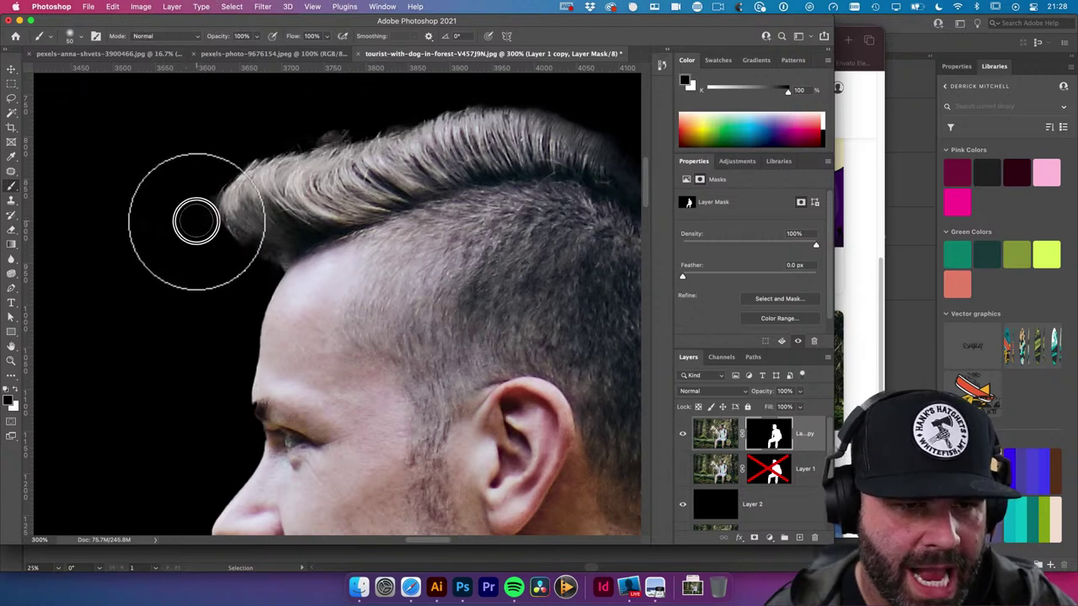
# Paint out the leftover fringe on Layer 1 copy's mask along the top of the hair and the back of the head
pyautogui.click(712, 432)
pyautogui.moveTo(329, 169); pyautogui.dragTo(317, 180)
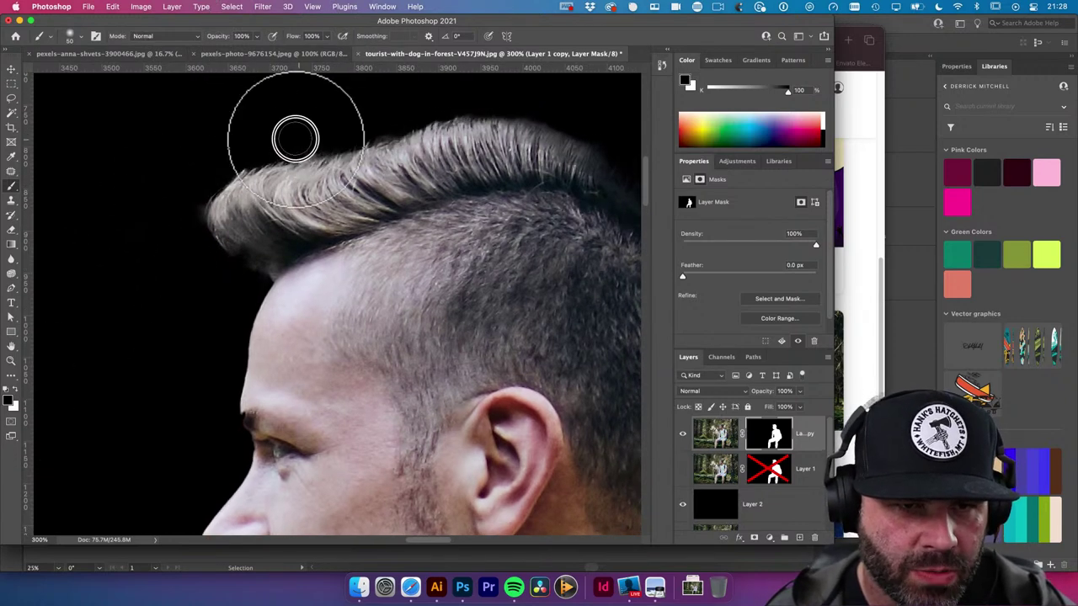
pyautogui.moveTo(399, 146); pyautogui.dragTo(188, 205)
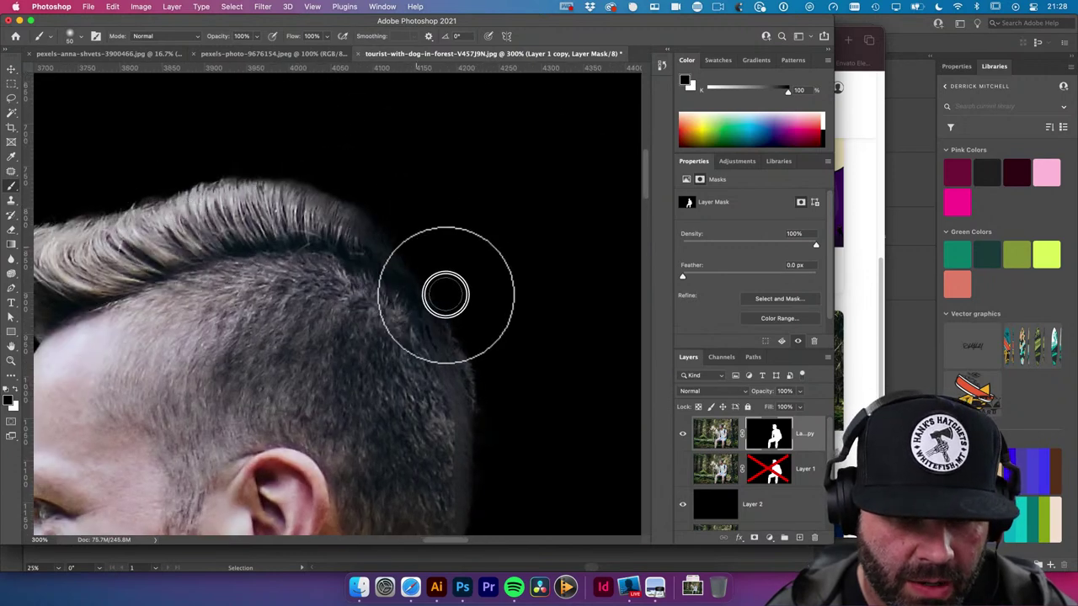
pyautogui.moveTo(497, 316); pyautogui.dragTo(446, 181)
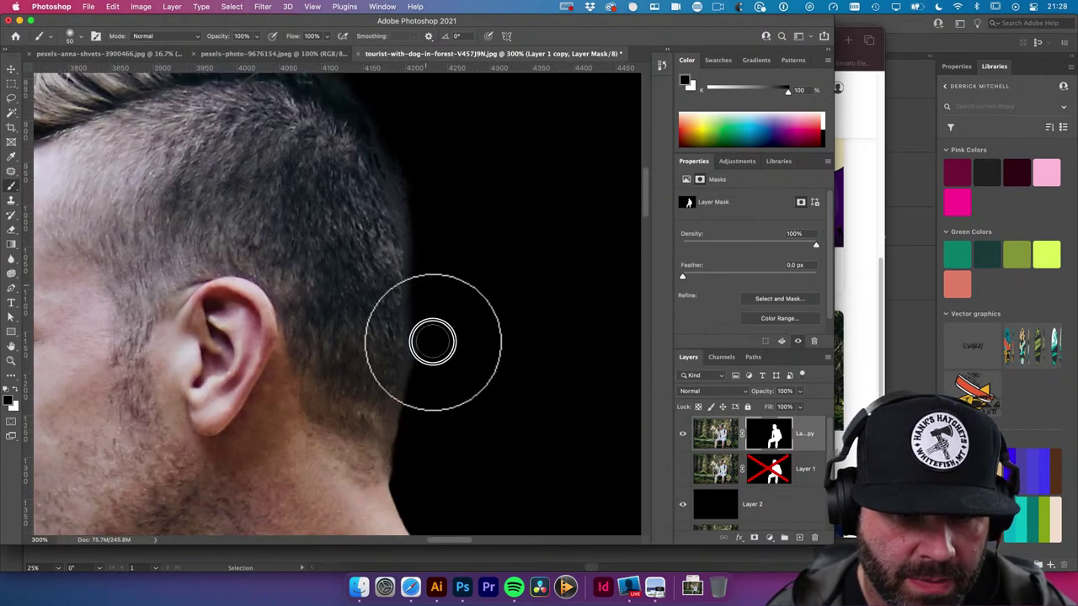
pyautogui.moveTo(471, 246); pyautogui.dragTo(470, 213)
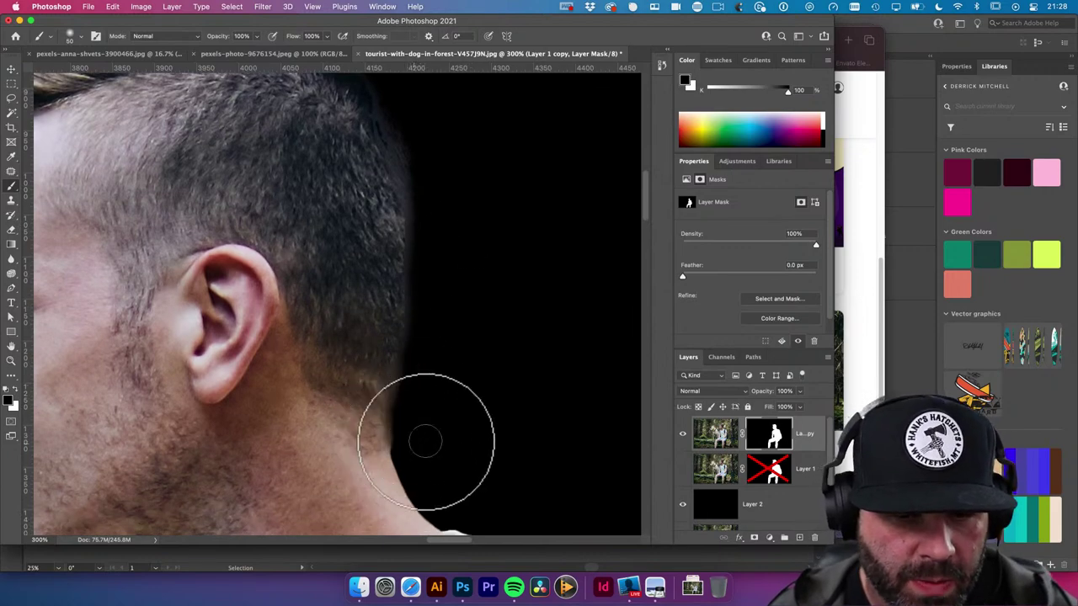
# Restore the clipped tip of the man's nose by painting white on Layer 1 copy's mask with a smaller brush
pyautogui.scroll(-10, 425, 442)
pyautogui.hscroll(-5, 453, 245)
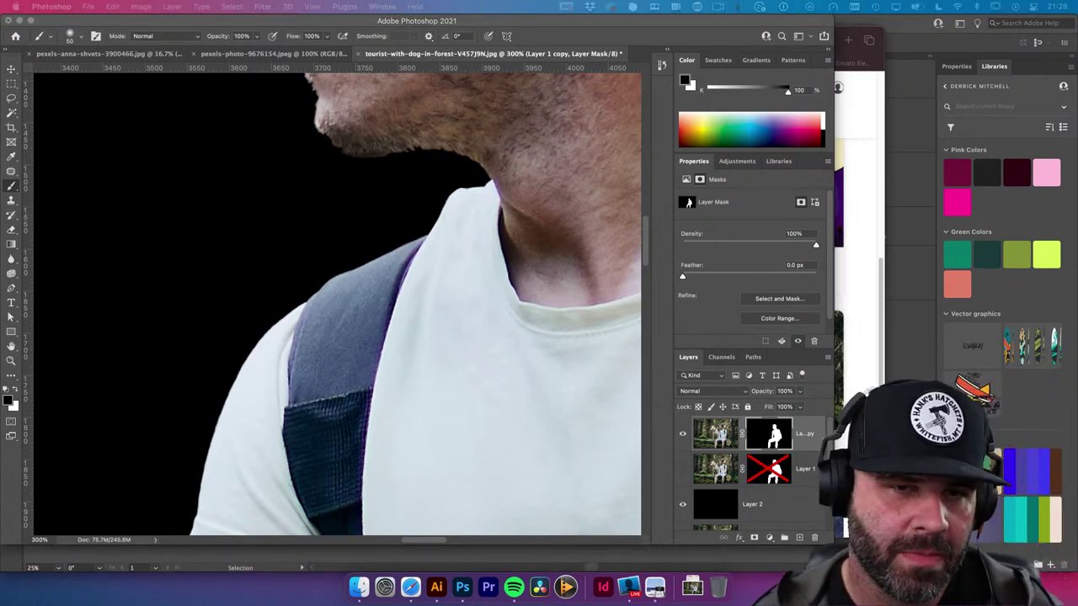
pyautogui.click(383, 156)
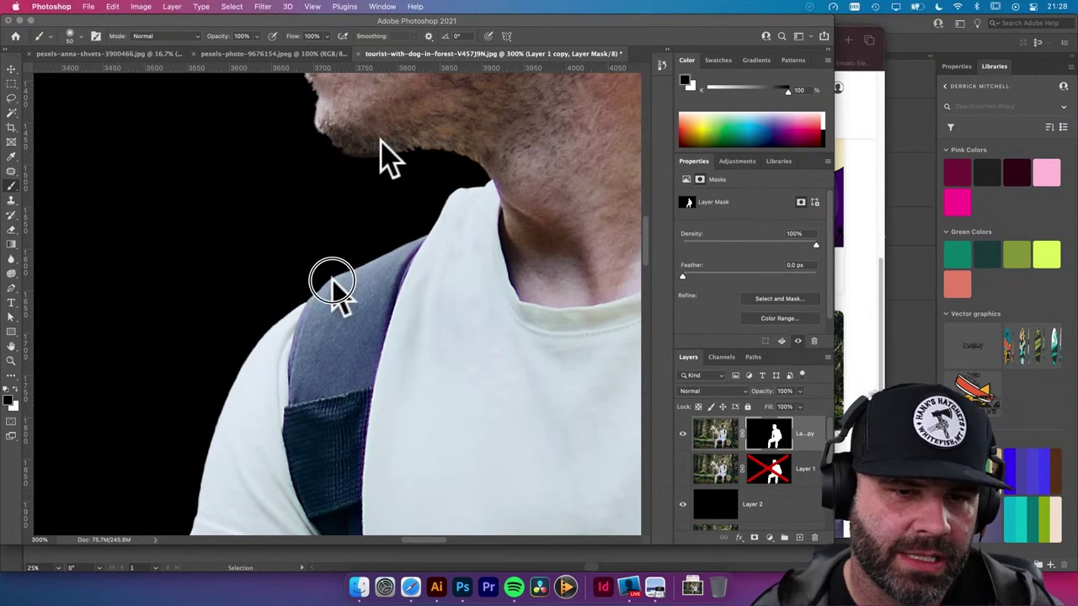
pyautogui.press('super+minus')
pyautogui.scroll(5, 446, 181)
pyautogui.press('super+minus')
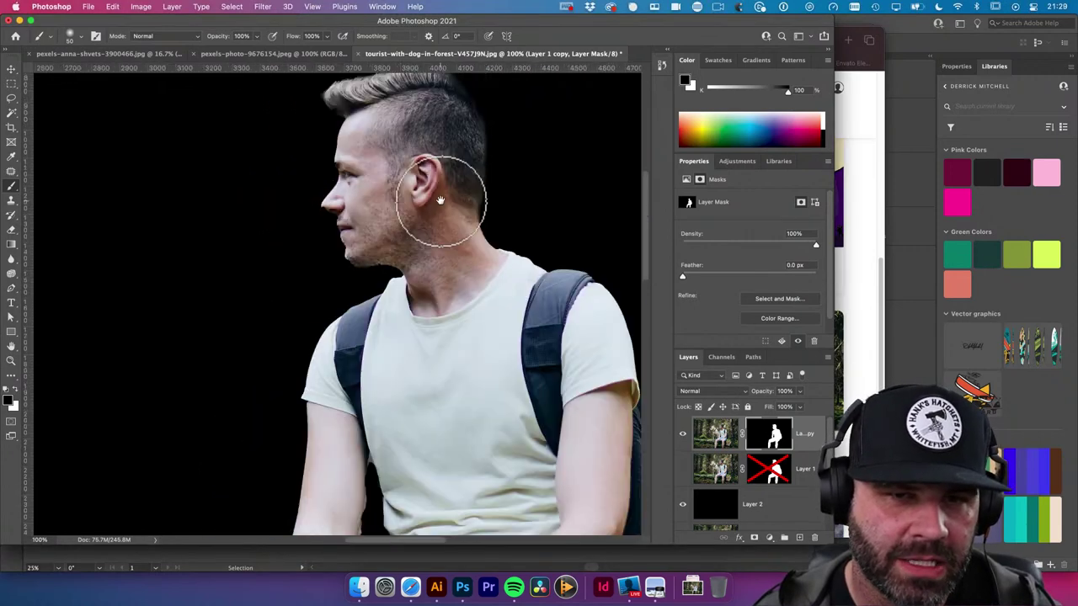
pyautogui.moveTo(436, 204); pyautogui.dragTo(440, 255)
pyautogui.press('super+plus')
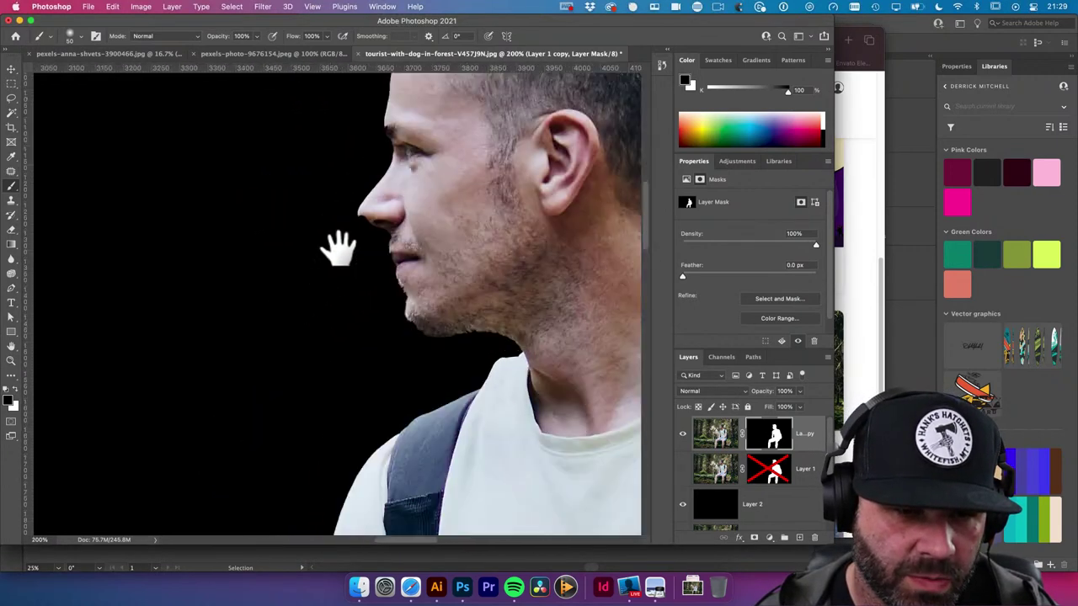
pyautogui.keyDown('super'); pyautogui.click(379, 210); pyautogui.keyUp('super')
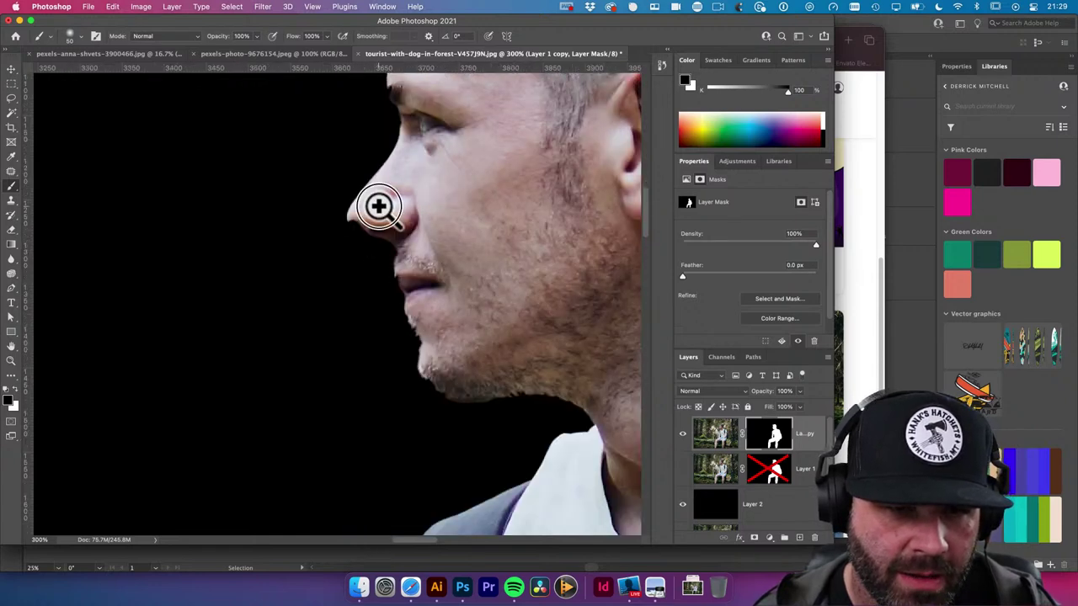
pyautogui.keyDown('super'); pyautogui.click(373, 224); pyautogui.keyUp('super')
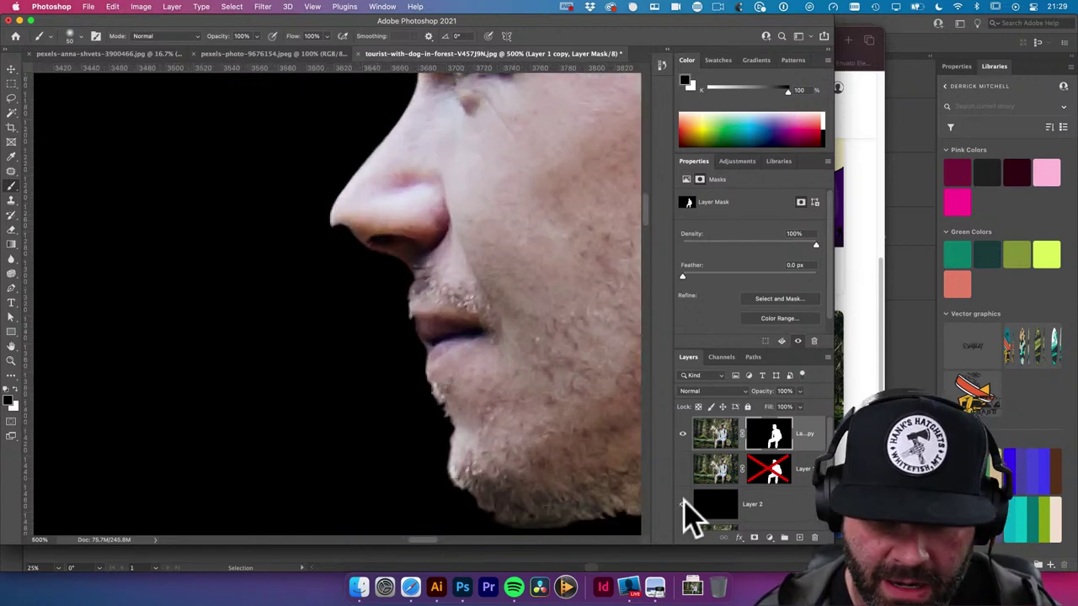
pyautogui.click(772, 434)
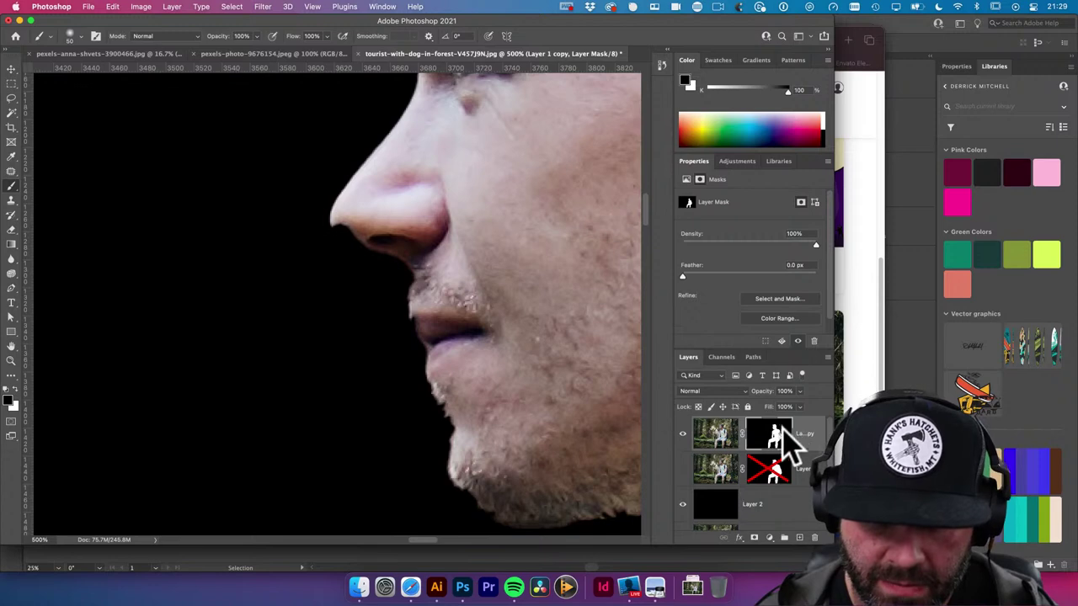
pyautogui.press('x')
pyautogui.press('[')
pyautogui.press('[')
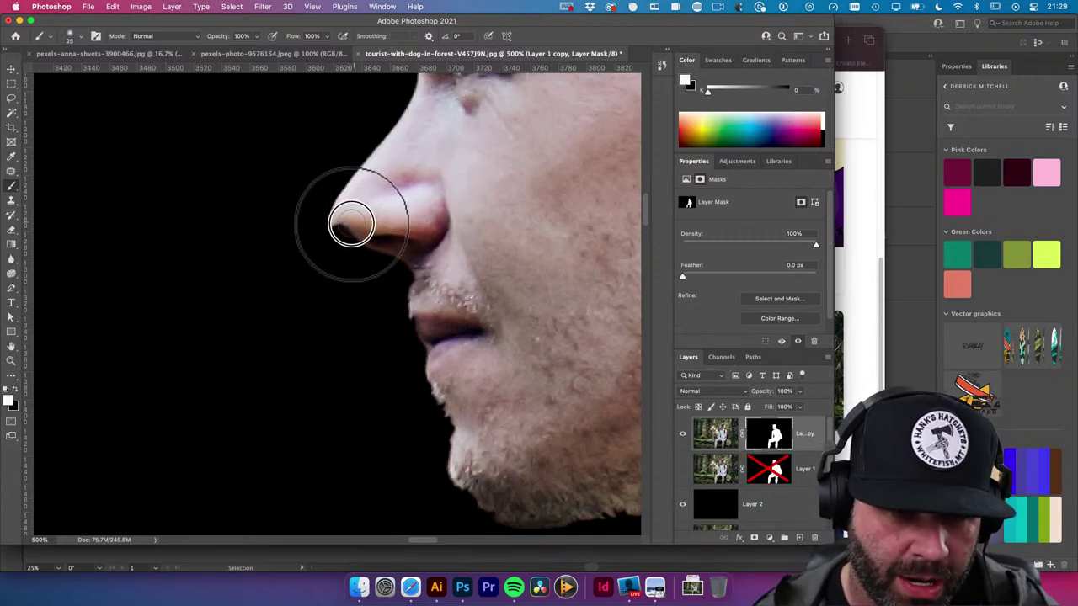
pyautogui.press('[')
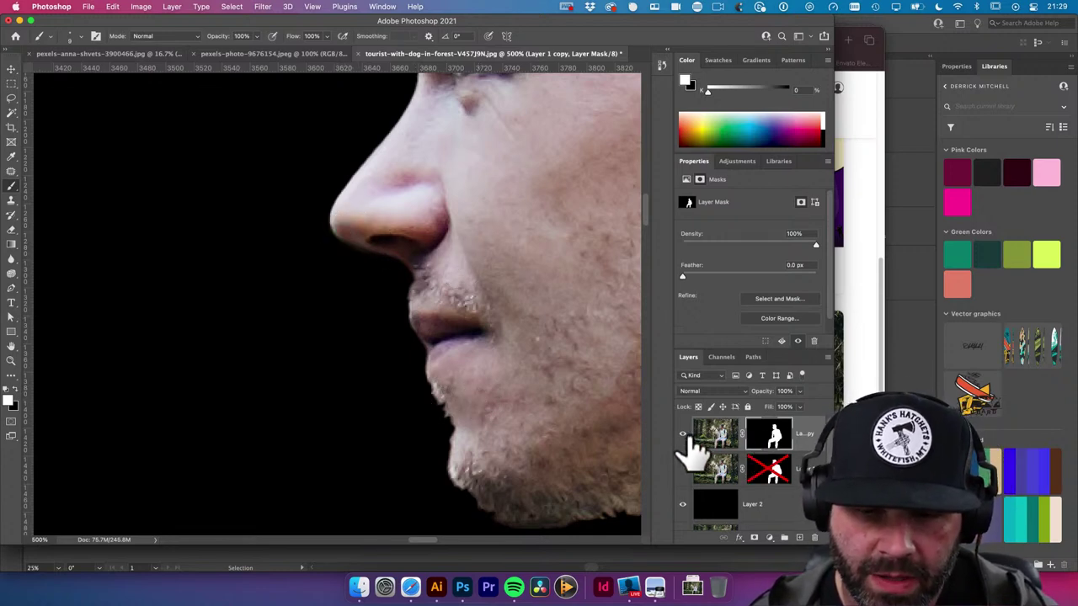
# Show Layer 1 with its mask disabled and hide Layer 1 copy to display the man and dog in the forest
pyautogui.click(684, 468)
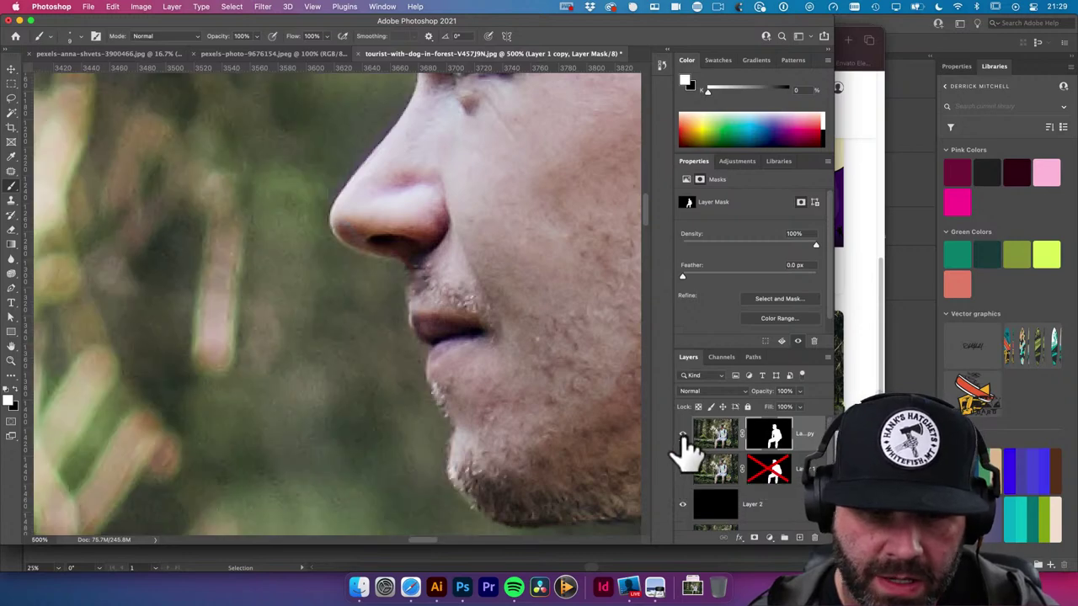
pyautogui.keyDown('alt'); pyautogui.click(497, 329); pyautogui.keyUp('alt')
pyautogui.keyDown('alt'); pyautogui.click(498, 329); pyautogui.keyUp('alt')
pyautogui.keyDown('alt'); pyautogui.click(498, 329); pyautogui.keyUp('alt')
pyautogui.keyDown('alt'); pyautogui.click(489, 329); pyautogui.keyUp('alt')
pyautogui.keyDown('alt'); pyautogui.click(488, 329); pyautogui.keyUp('alt')
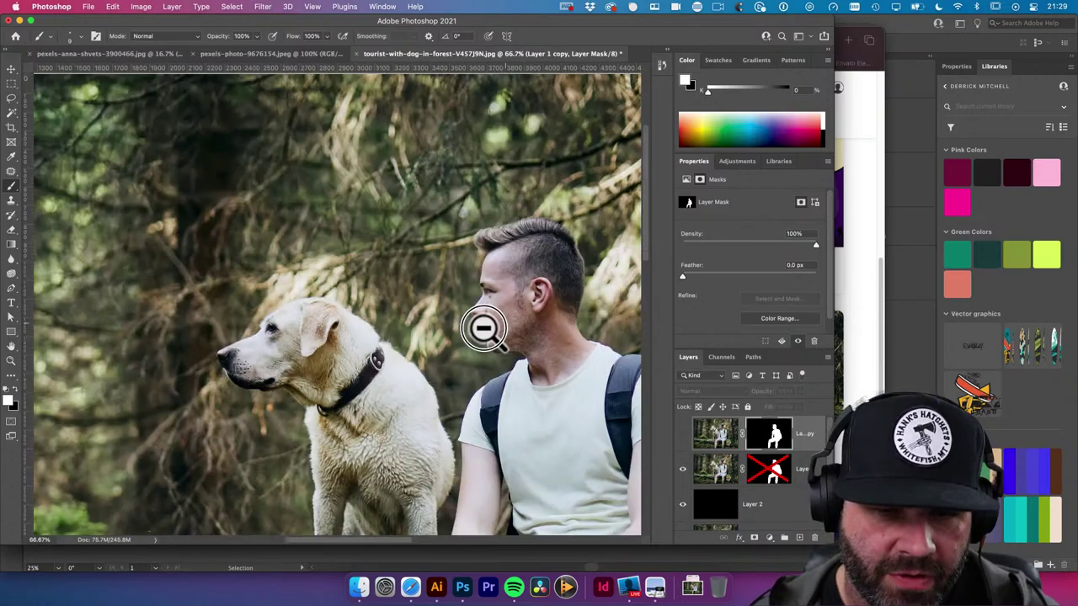
pyautogui.keyDown('alt'); pyautogui.click(483, 328); pyautogui.keyUp('alt')
# Switch to the Move tool and select the Background layer
pyautogui.scroll(-5, 525, 329)
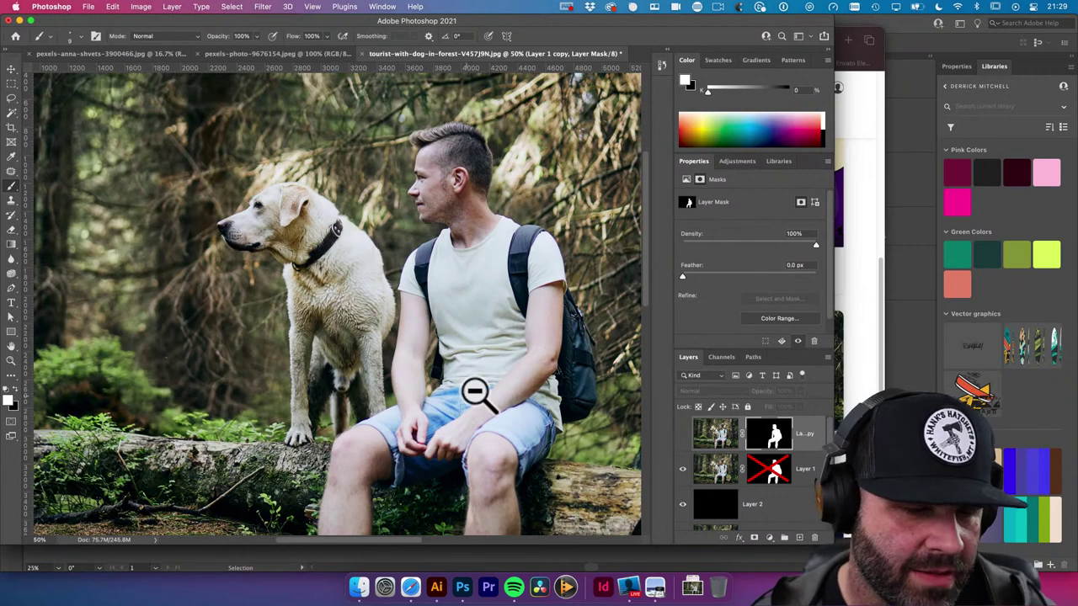
pyautogui.scroll(-3, 475, 362)
pyautogui.press('v')
pyautogui.scroll(3, 416, 233)
pyautogui.hscroll(-2, 416, 233)
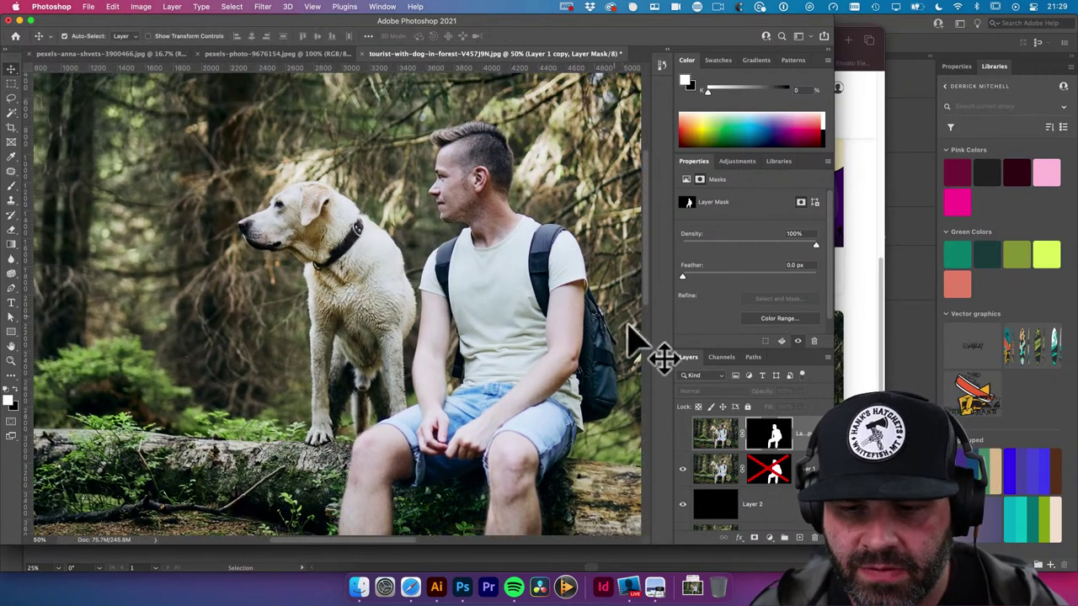
pyautogui.scroll(-2, 762, 489)
pyautogui.click(726, 518)
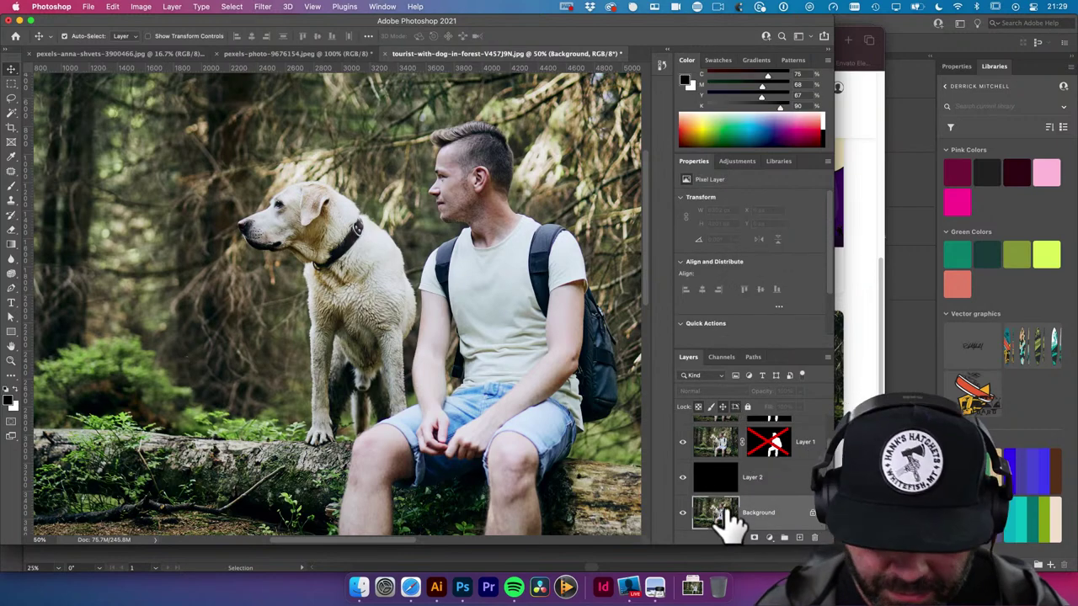
# Duplicate the Background layer and place the copy at the top of the layer stack
pyautogui.press('super+j')
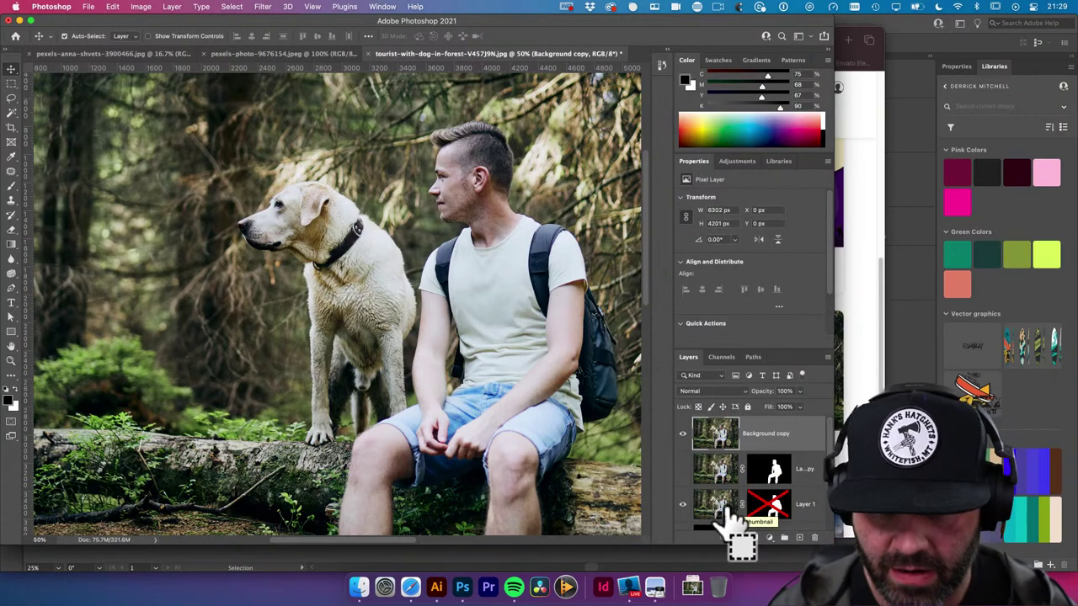
pyautogui.moveTo(735, 513)
pyautogui.mouseDown()
pyautogui.moveTo(696, 517)
pyautogui.moveTo(720, 503)
pyautogui.mouseUp()
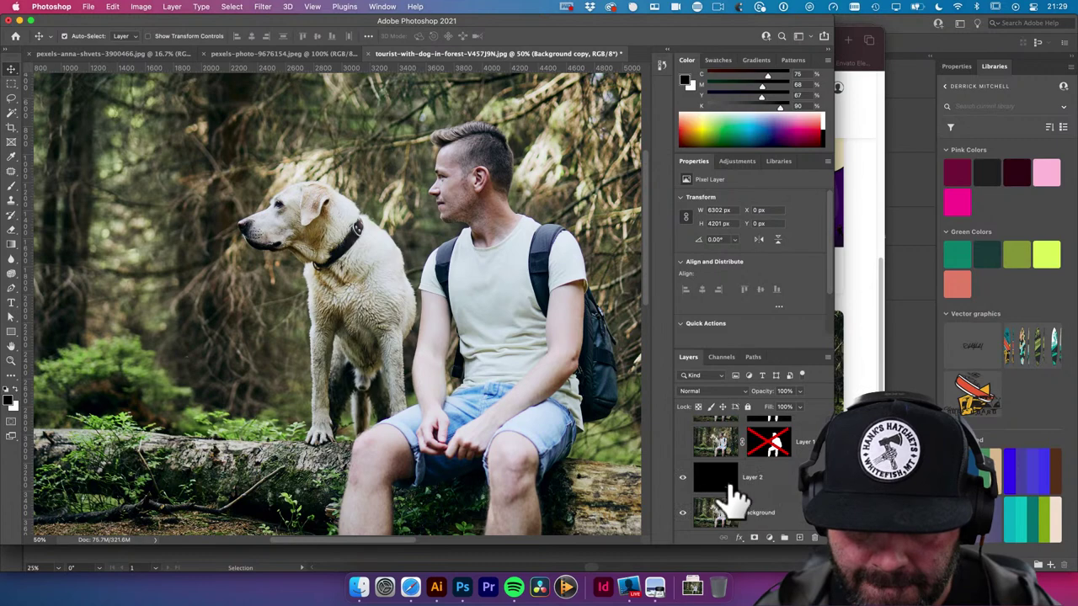
pyautogui.scroll(4, 516, 387)
pyautogui.hscroll(-3, 515, 387)
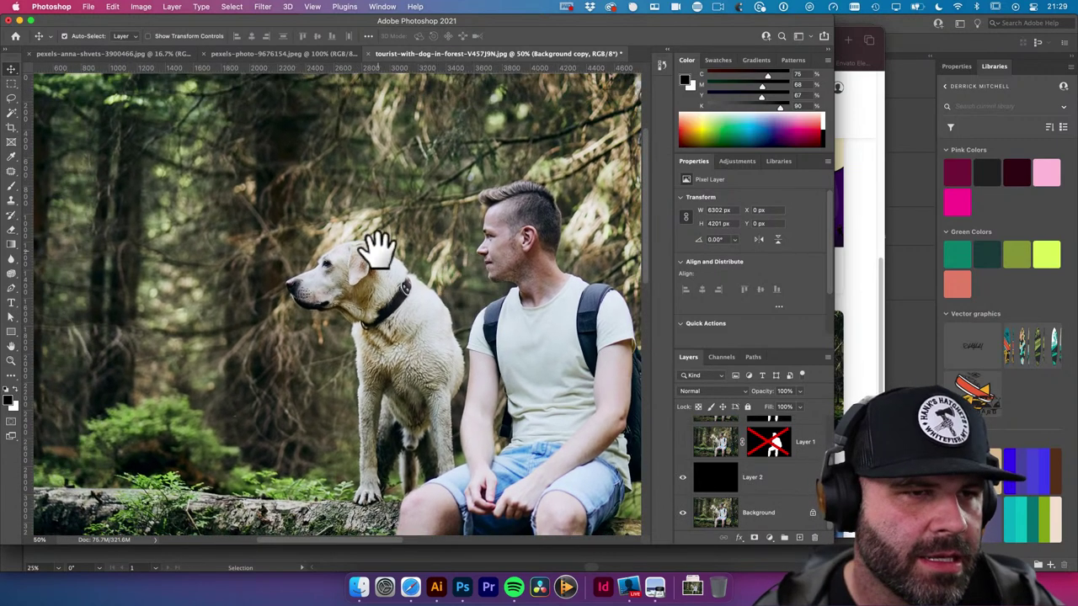
# Select the man's head, shirt and backpack with the Quick Selection tool, subtracting the background spill behind his head and neck
pyautogui.click(11, 82)
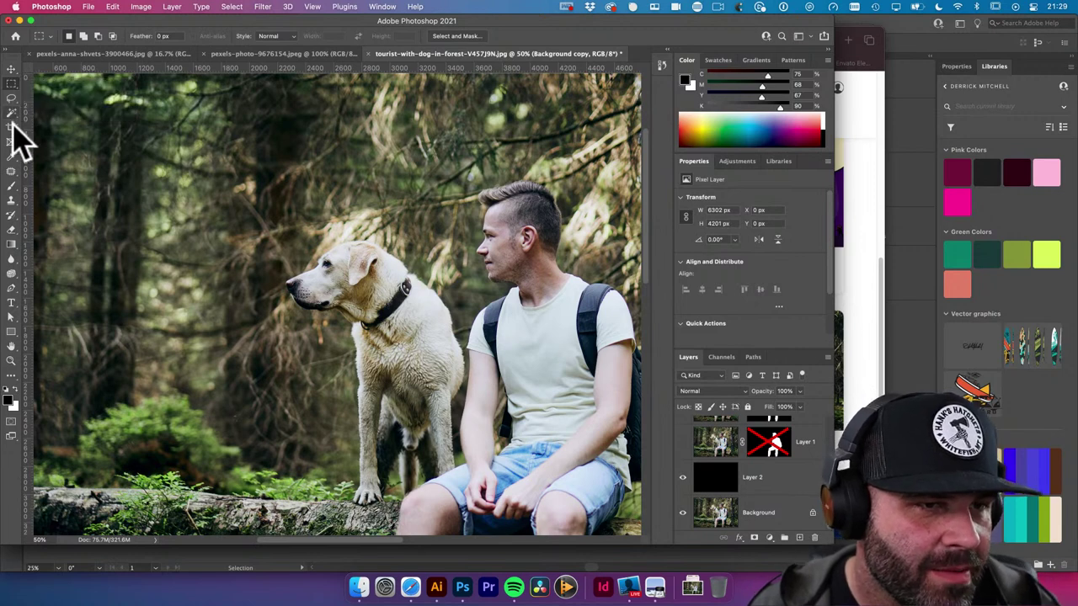
pyautogui.click(13, 113)
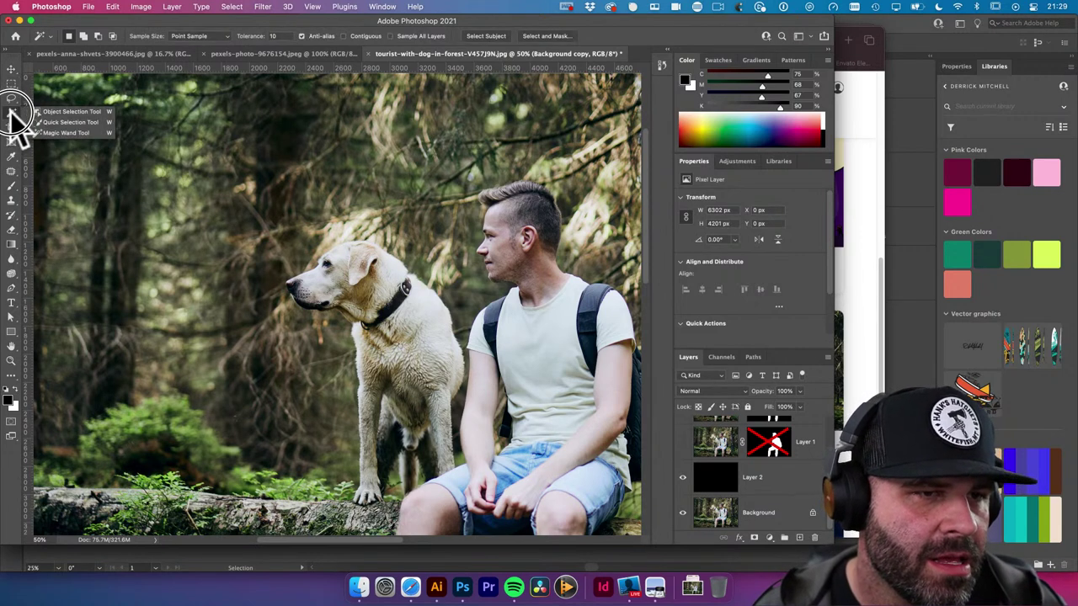
pyautogui.click(68, 122)
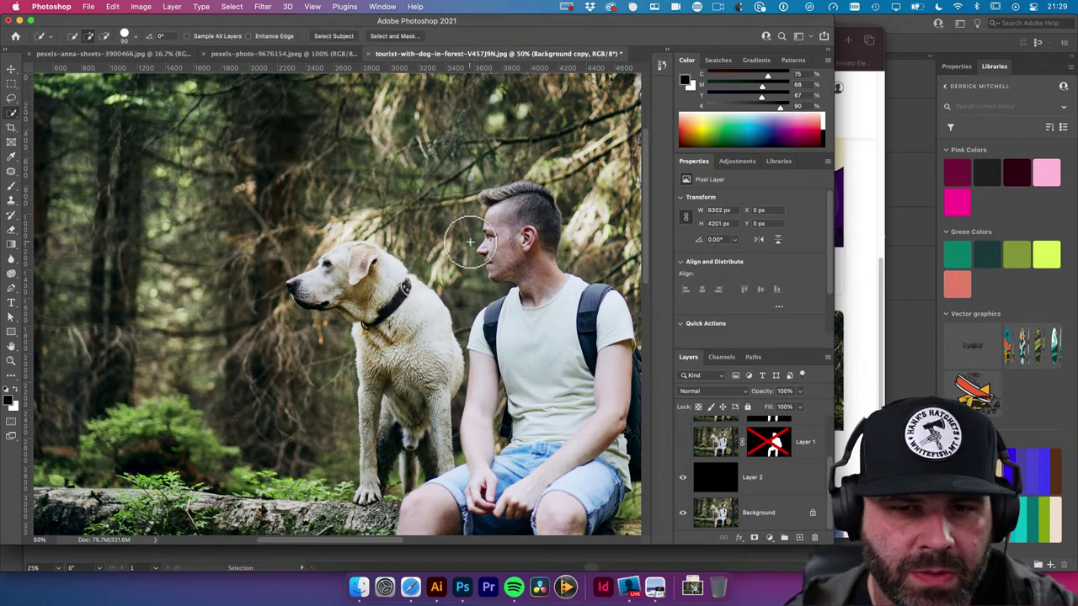
pyautogui.keyDown('super'); pyautogui.click(512, 292); pyautogui.keyUp('super')
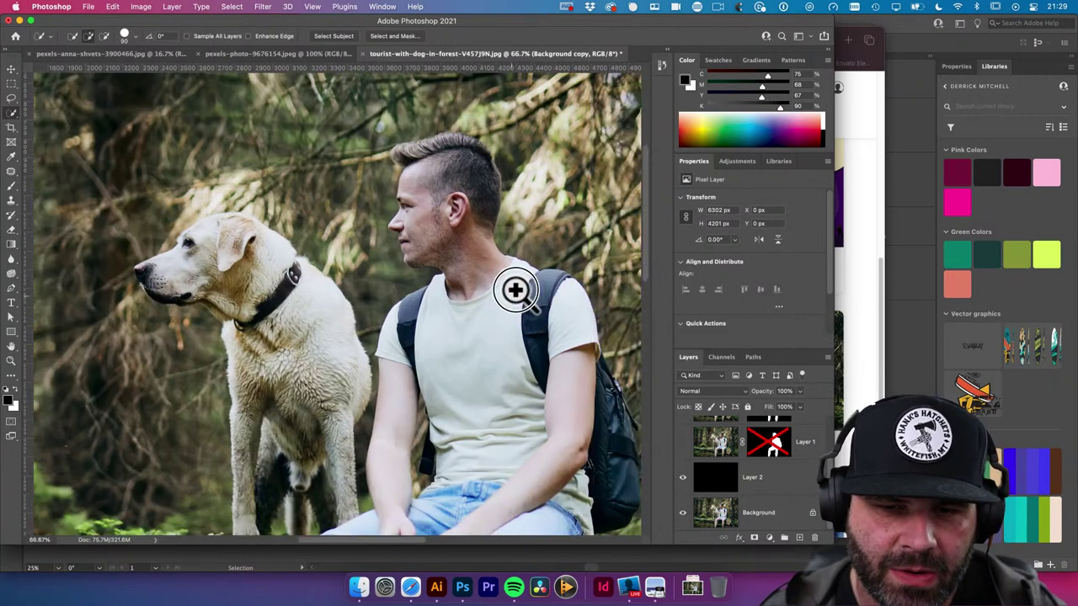
pyautogui.moveTo(457, 248)
pyautogui.mouseDown()
pyautogui.moveTo(457, 327)
pyautogui.moveTo(474, 330)
pyautogui.moveTo(424, 233)
pyautogui.moveTo(473, 261)
pyautogui.moveTo(486, 290)
pyautogui.moveTo(484, 351)
pyautogui.moveTo(484, 335)
pyautogui.moveTo(514, 350)
pyautogui.moveTo(514, 454)
pyautogui.moveTo(436, 449)
pyautogui.moveTo(473, 314)
pyautogui.moveTo(416, 186)
pyautogui.moveTo(393, 187)
pyautogui.moveTo(325, 115)
pyautogui.mouseUp()
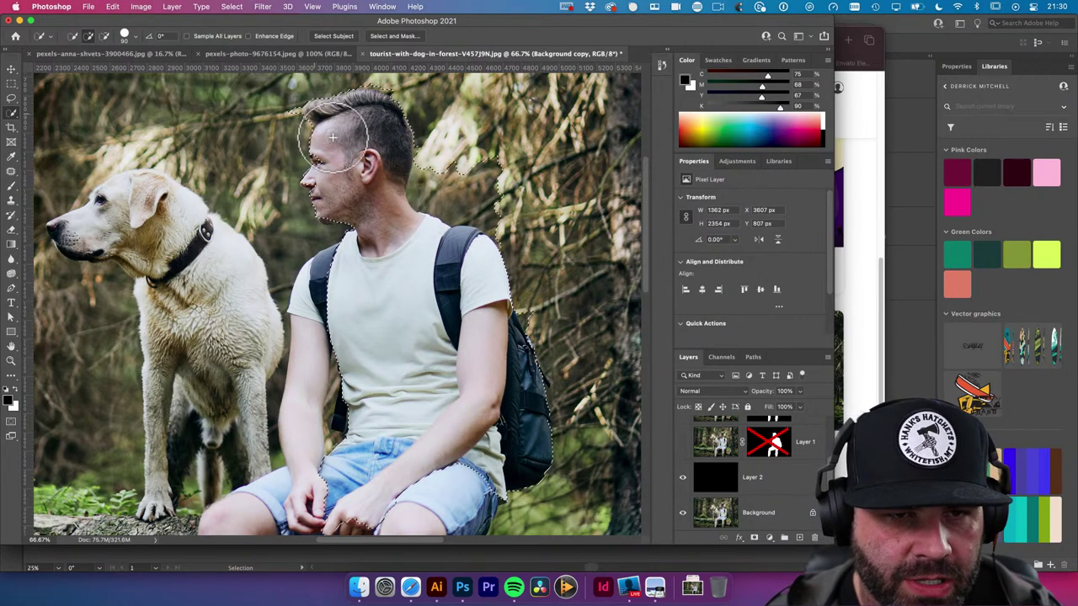
pyautogui.moveTo(430, 126)
pyautogui.mouseDown()
pyautogui.moveTo(423, 199)
pyautogui.moveTo(510, 232)
pyautogui.moveTo(478, 186)
pyautogui.moveTo(454, 178)
pyautogui.moveTo(494, 160)
pyautogui.moveTo(453, 203)
pyautogui.mouseUp()
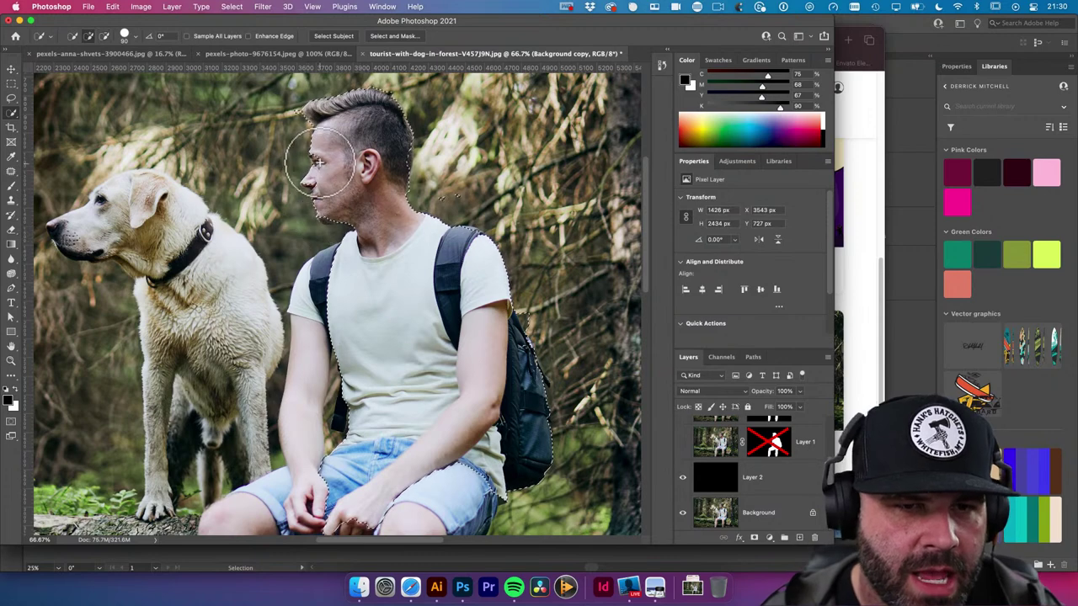
# Extend the quick selection over the man's backpack strap, the arm nearest the dog and the upper leg
pyautogui.press('space')
pyautogui.moveTo(354, 189)
pyautogui.mouseDown()
pyautogui.moveTo(319, 198)
pyautogui.moveTo(356, 218)
pyautogui.mouseUp()
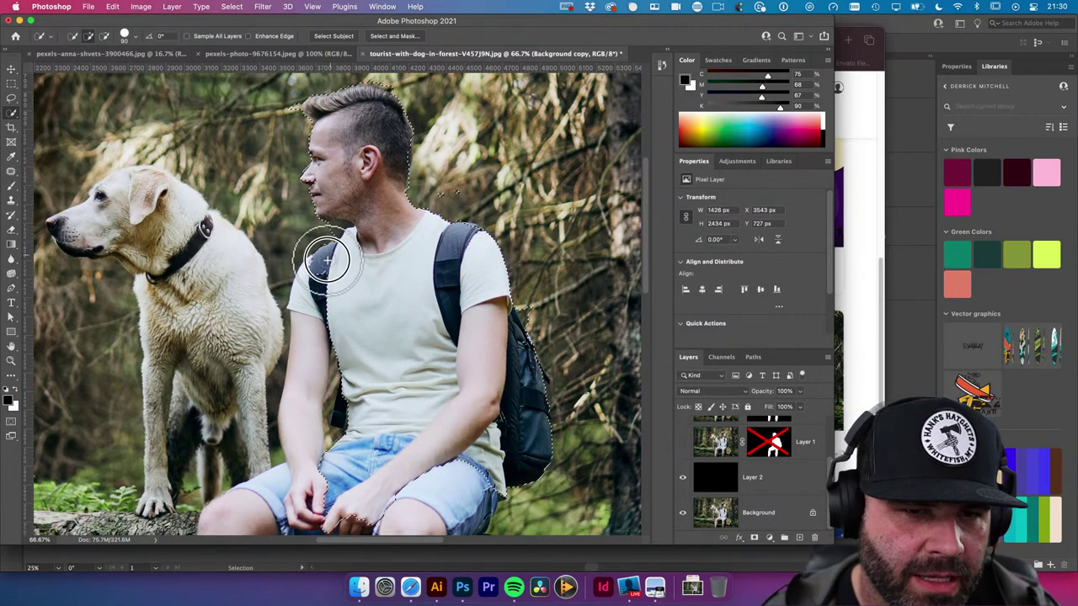
pyautogui.moveTo(311, 270)
pyautogui.mouseDown()
pyautogui.moveTo(337, 230)
pyautogui.moveTo(326, 240)
pyautogui.moveTo(322, 225)
pyautogui.moveTo(361, 245)
pyautogui.moveTo(413, 205)
pyautogui.moveTo(381, 244)
pyautogui.moveTo(380, 284)
pyautogui.moveTo(414, 279)
pyautogui.mouseUp()
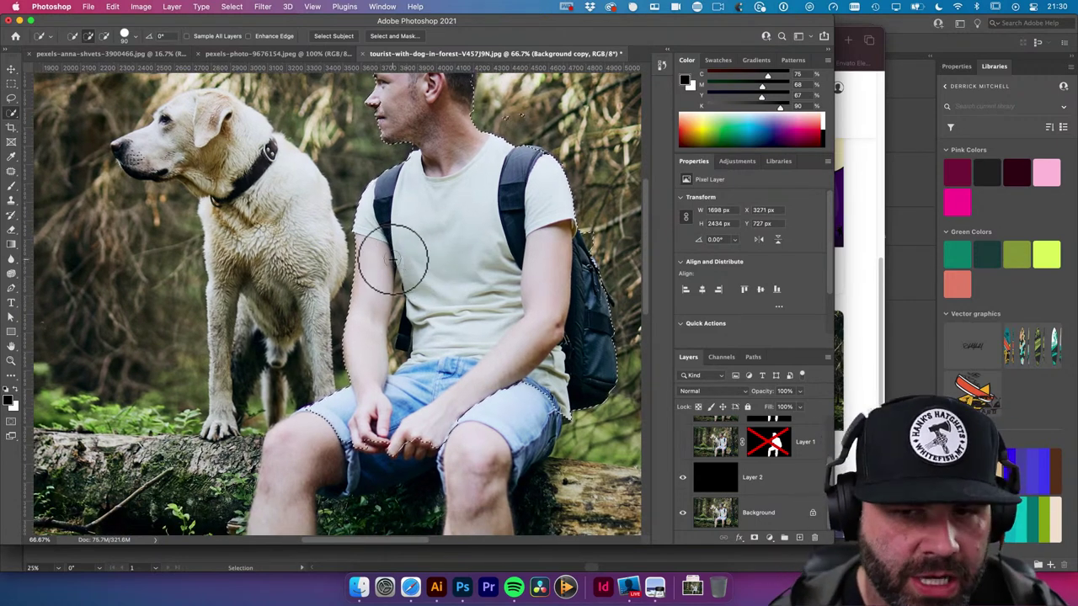
pyautogui.moveTo(438, 263); pyautogui.dragTo(388, 316)
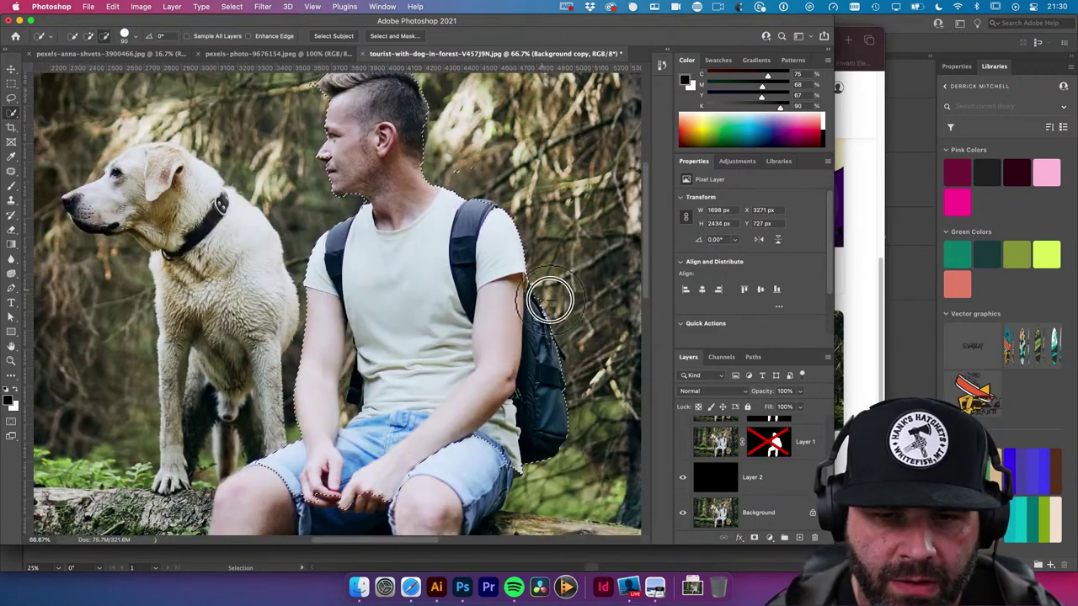
pyautogui.scroll(3, 522, 217)
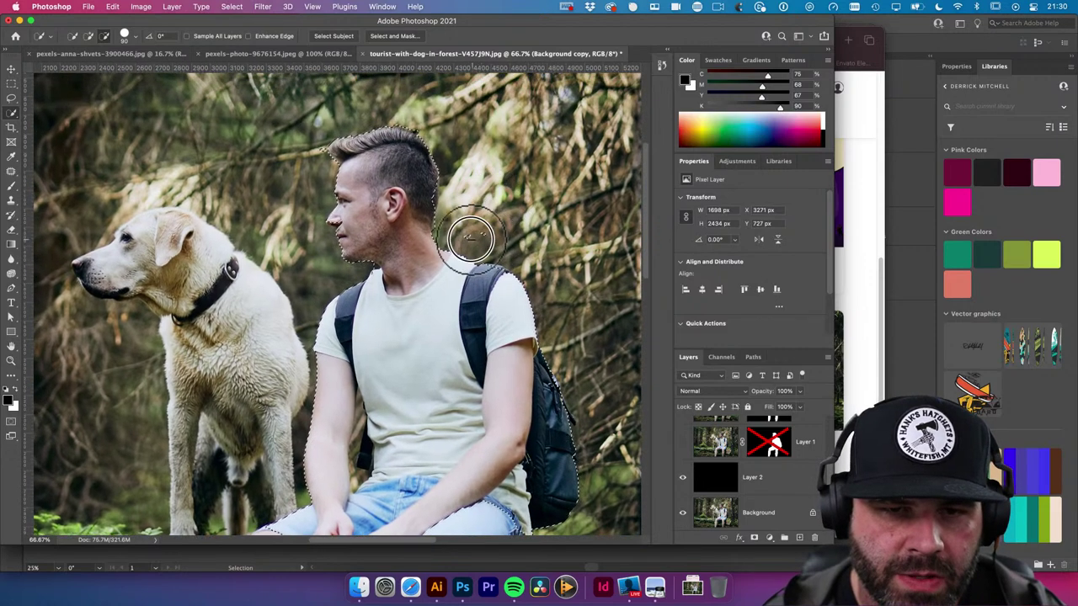
# Clear the quick selection and select the man's head with the Object Selection tool, framing it with a rectangle of about 979 × 873 px
pyautogui.click(15, 117)
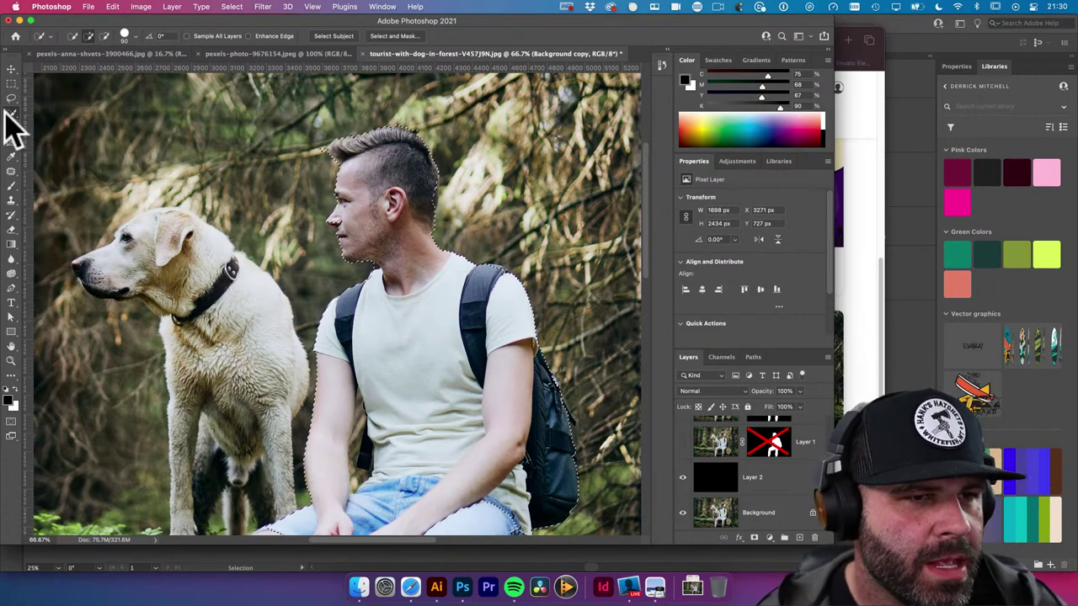
pyautogui.scroll(-1, 19, 126)
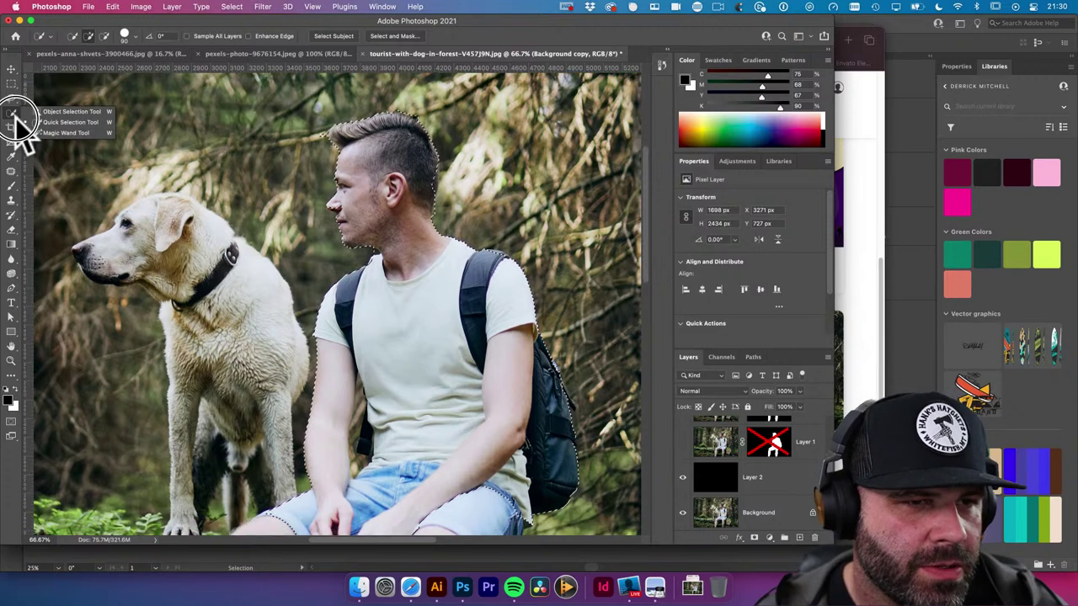
pyautogui.click(84, 117)
pyautogui.moveTo(365, 204); pyautogui.dragTo(385, 259)
pyautogui.moveTo(15, 112); pyautogui.dragTo(69, 119)
pyautogui.moveTo(305, 134); pyautogui.dragTo(489, 296)
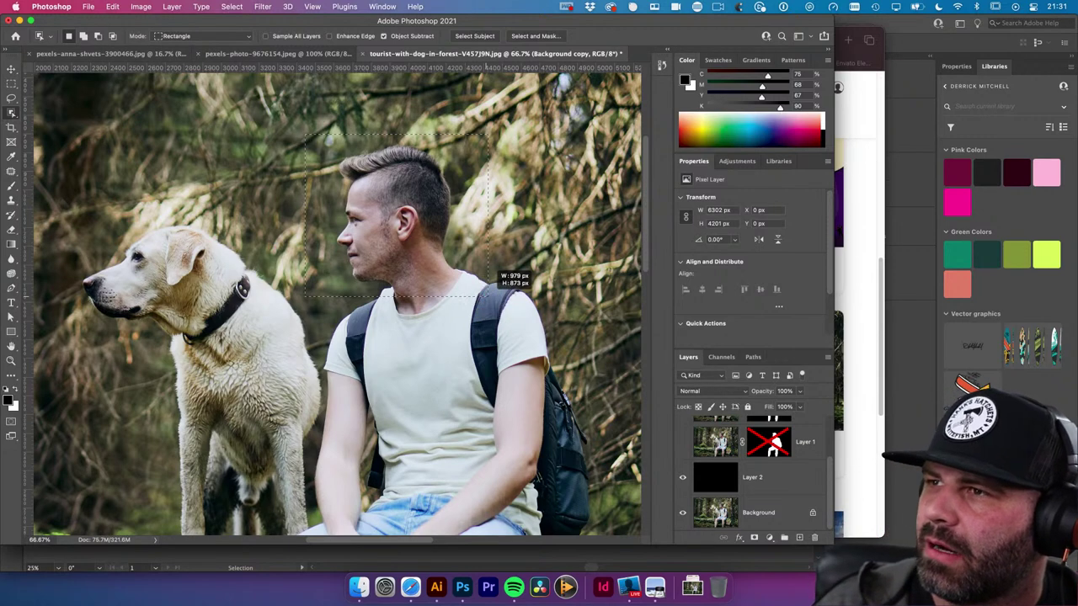
pyautogui.moveTo(487, 296); pyautogui.dragTo(487, 296)
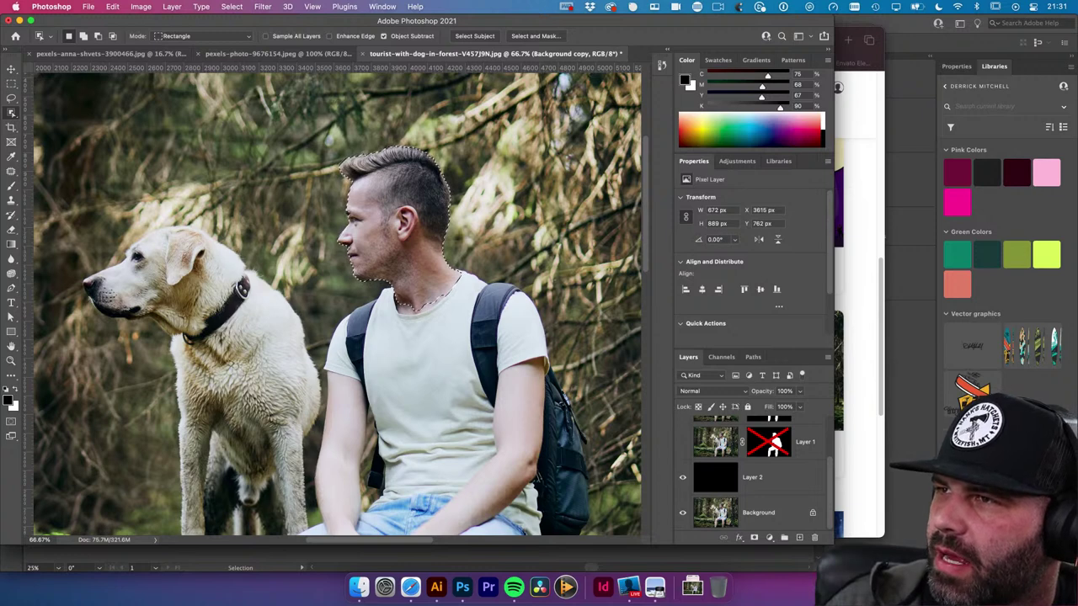
pyautogui.press('super+alt+r')
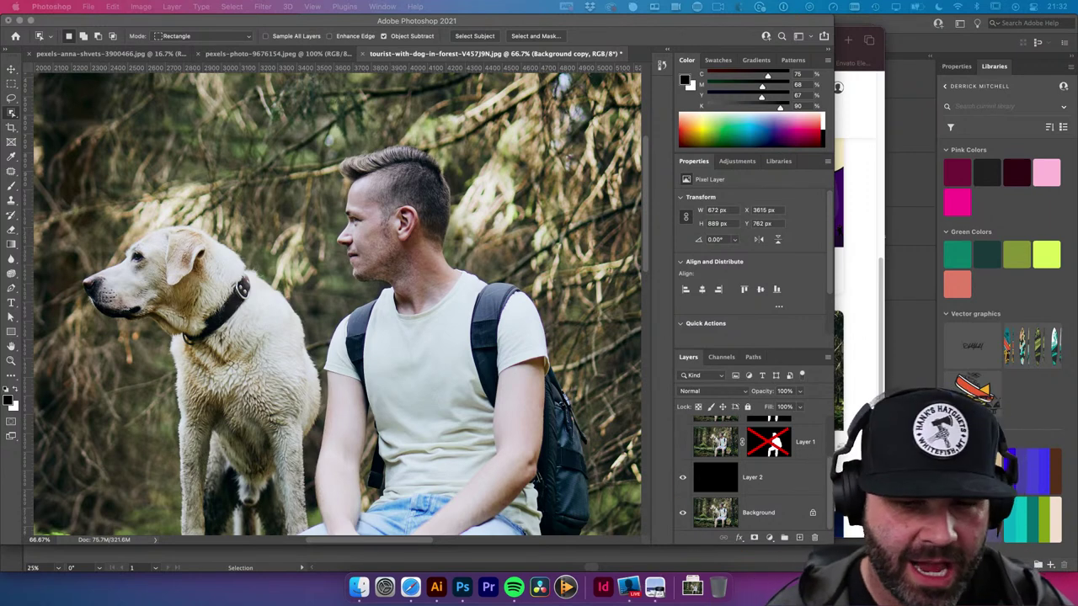
# Switch to Safari and open color.adobe.com in a new tab
pyautogui.click(411, 589)
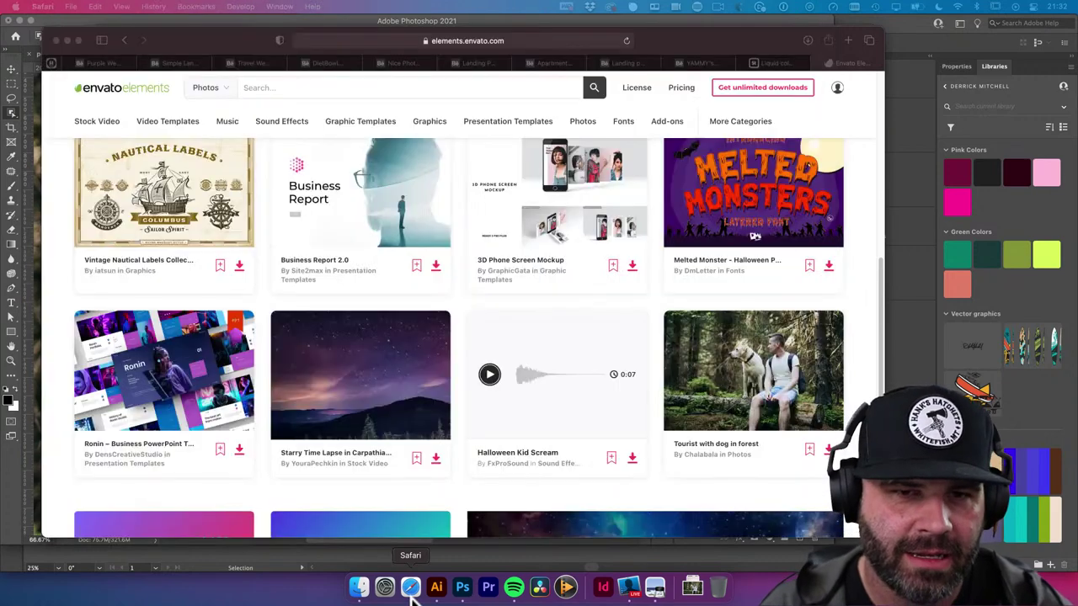
pyautogui.press('cmd+l')
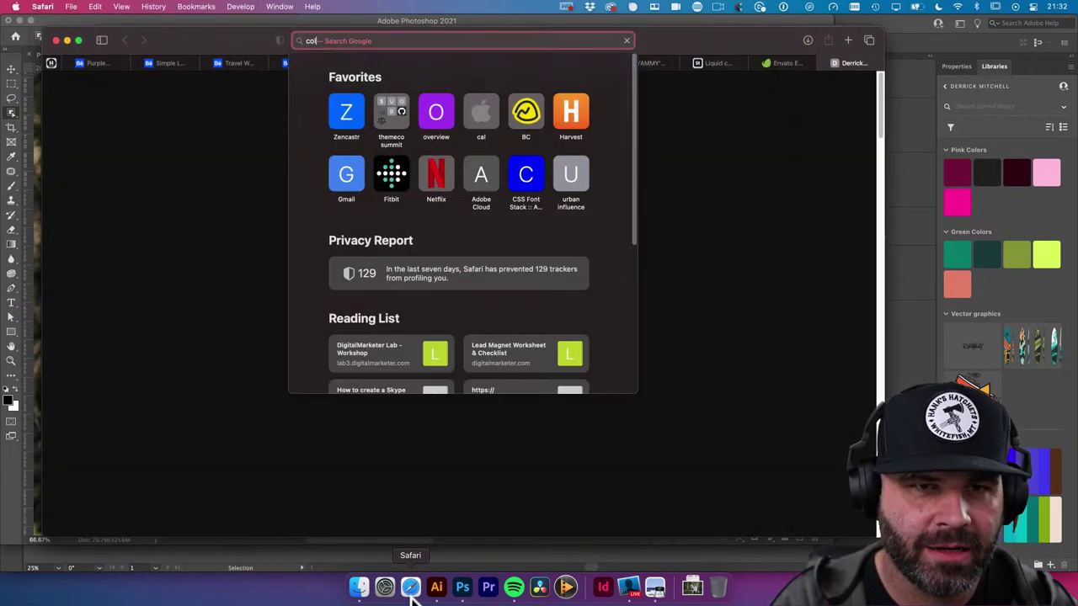
pyautogui.write('color.adobe.com')
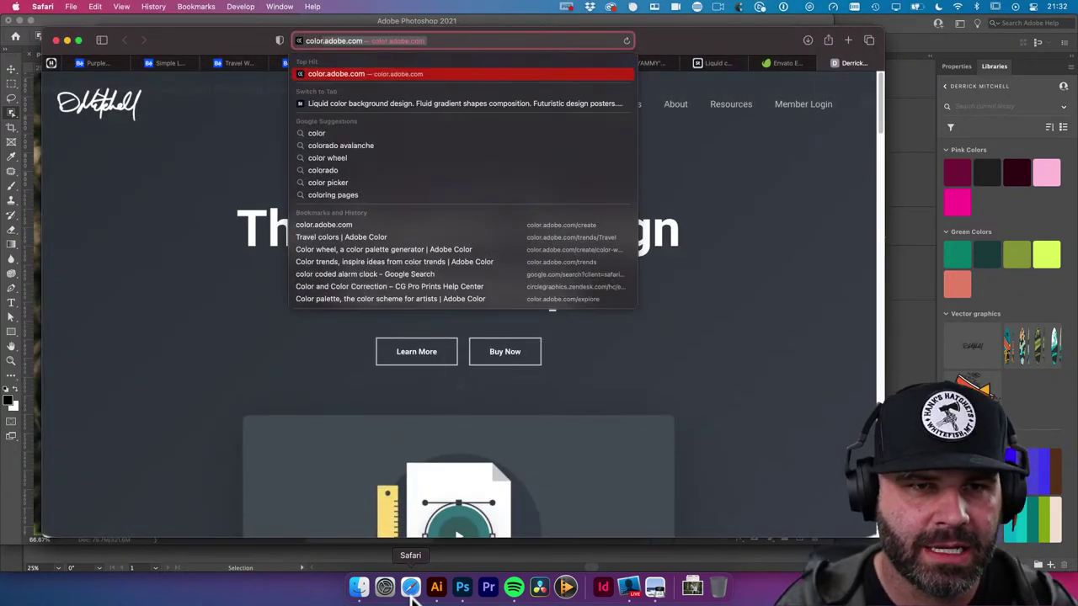
pyautogui.press('Return')
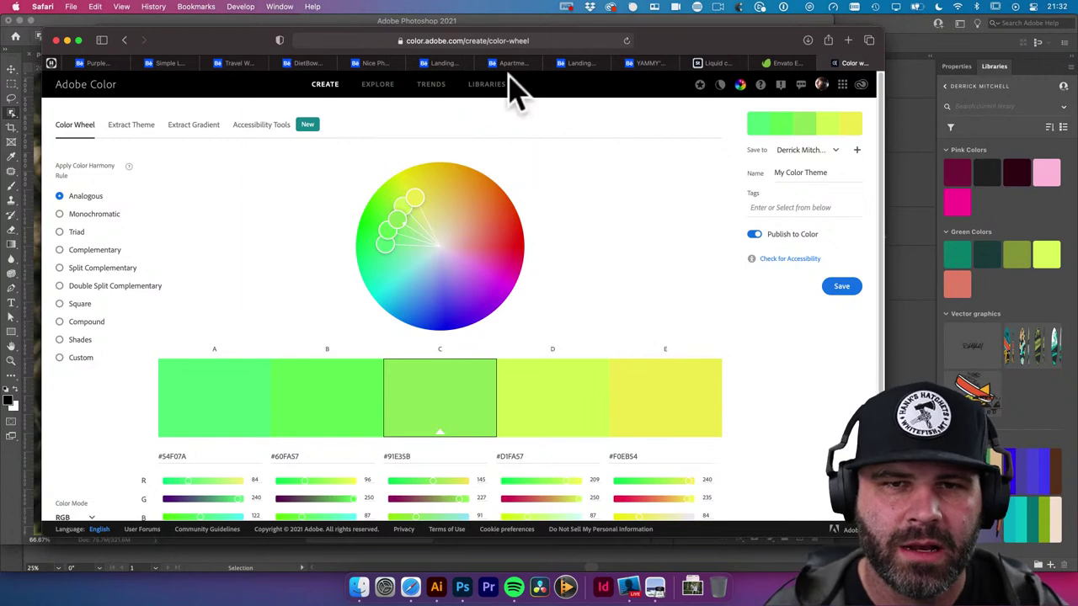
# Copy the Adobe Color page's web address and launch Google Chrome with a new tab
pyautogui.click(498, 40)
pyautogui.press('super+c')
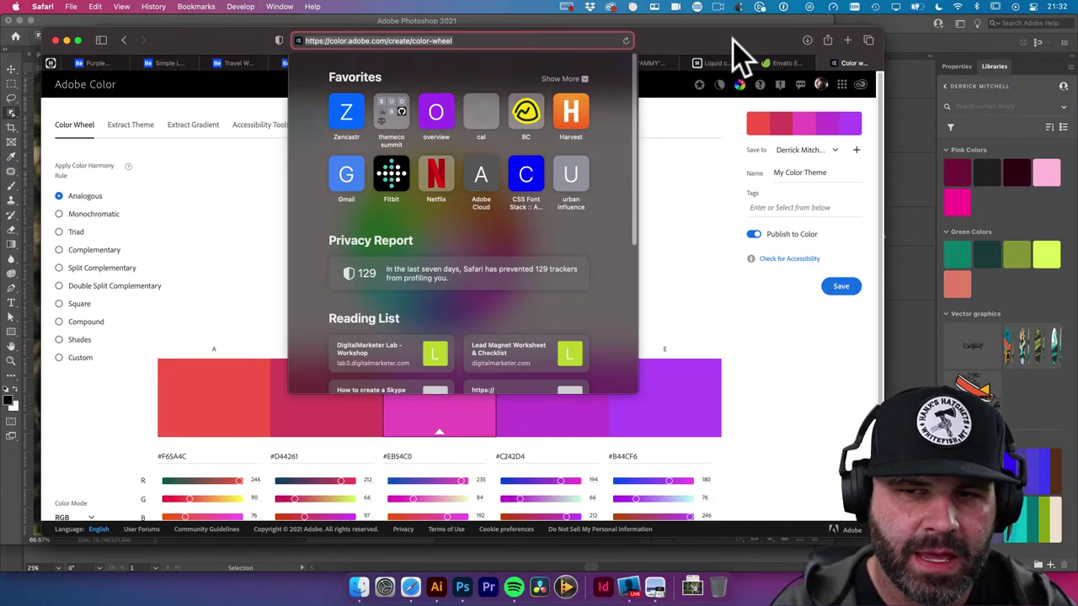
pyautogui.press('Escape')
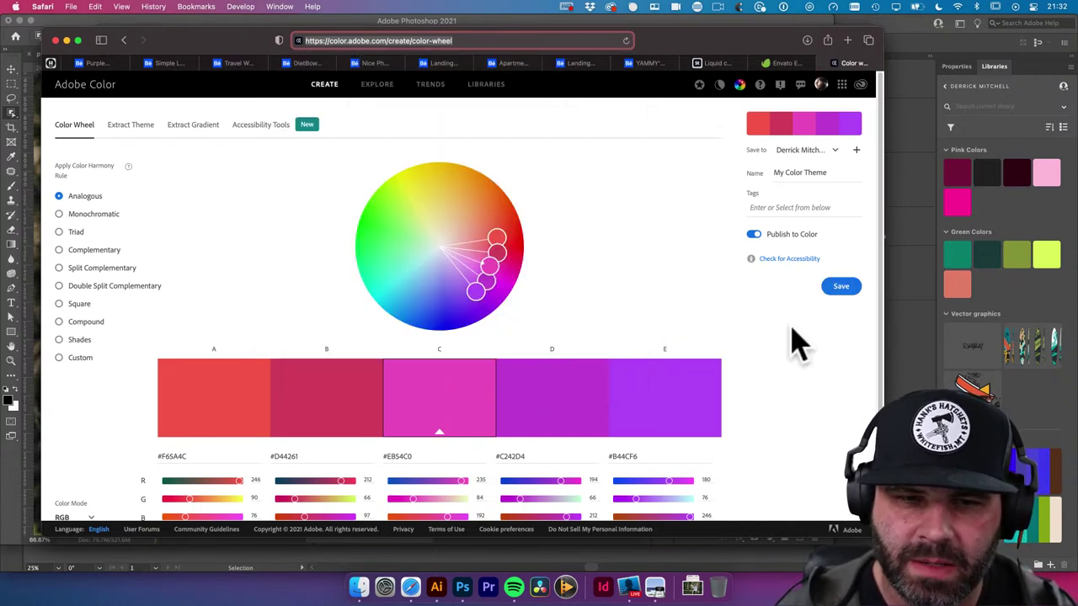
pyautogui.press('super+space')
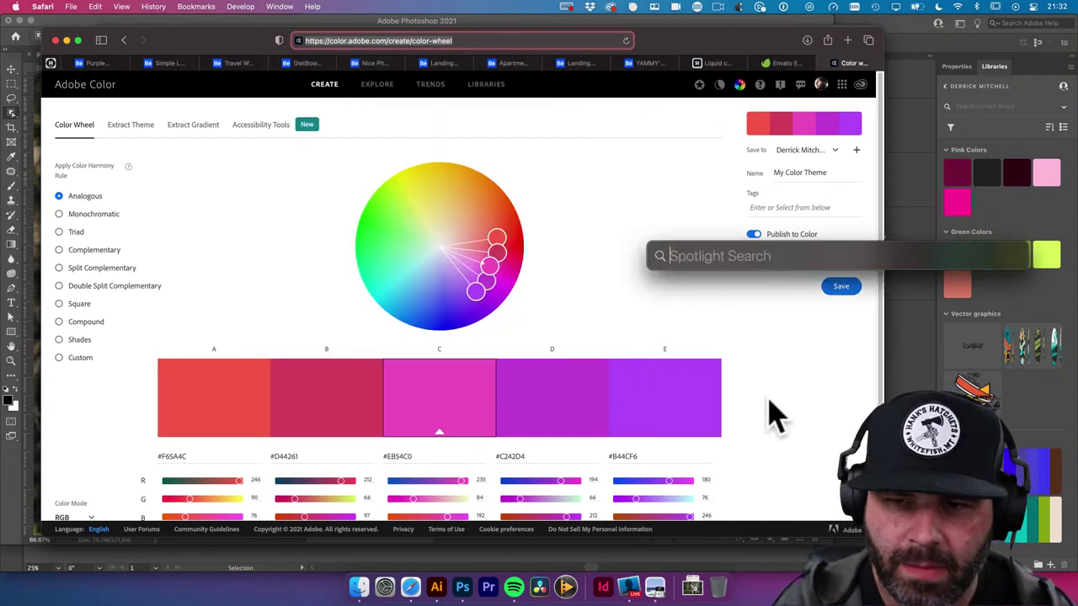
pyautogui.write('chrome')
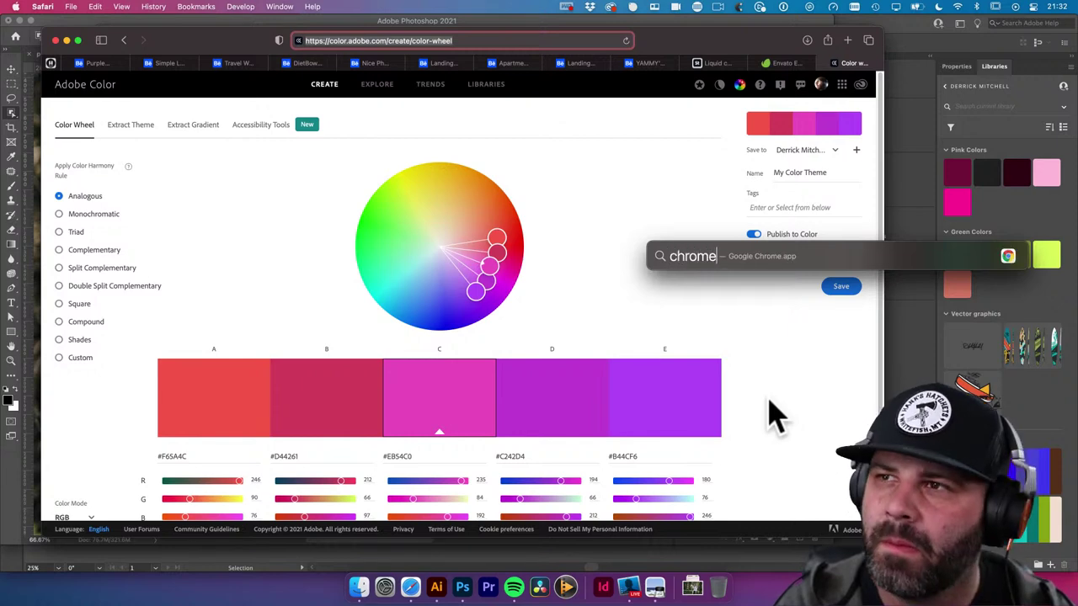
pyautogui.press('Return')
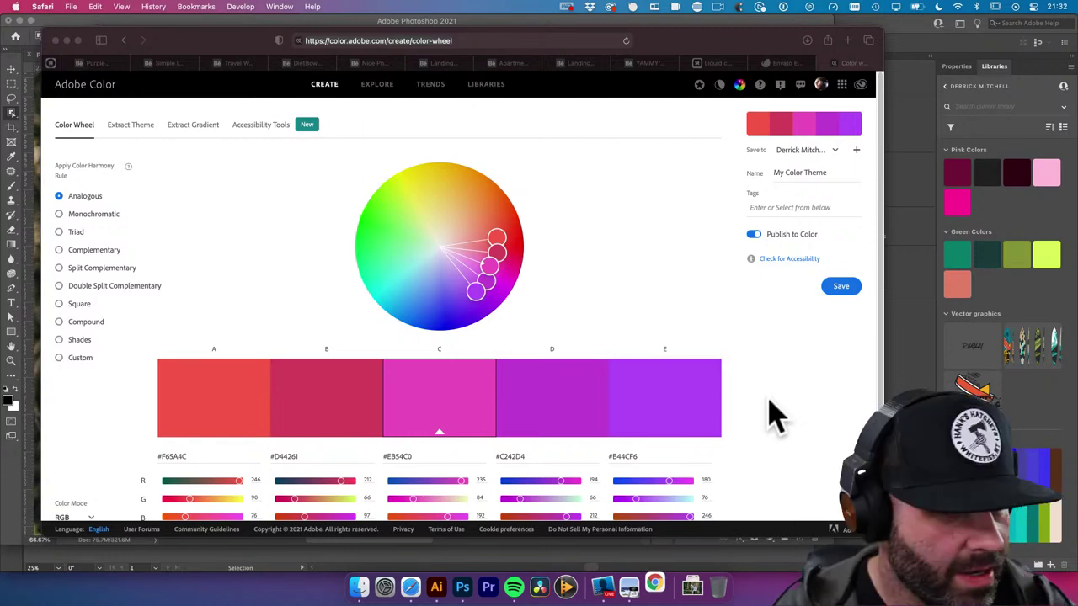
pyautogui.click(647, 583)
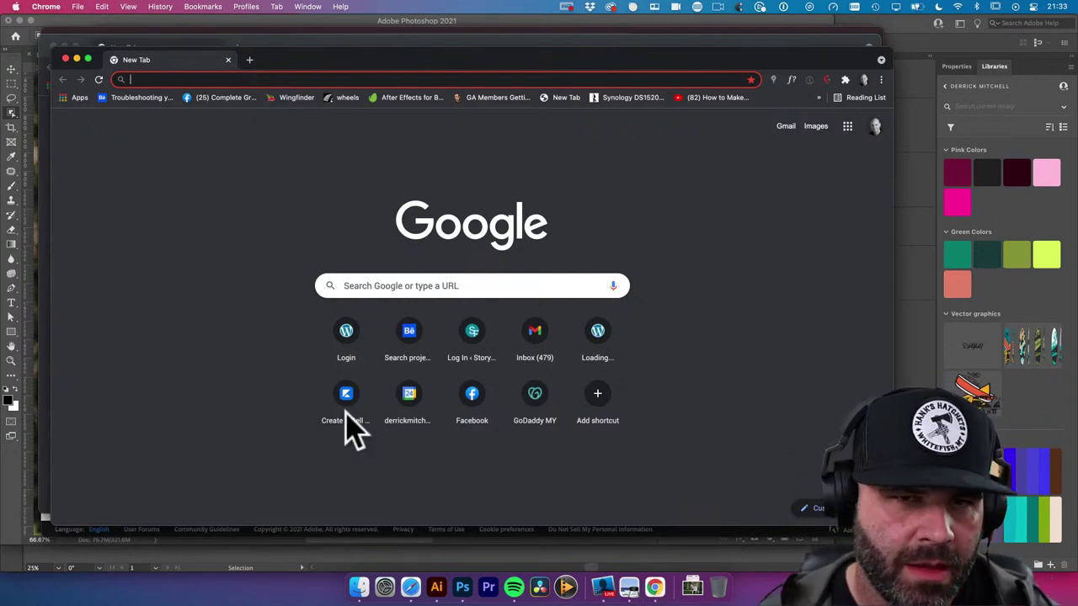
# Load the Adobe Color color wheel page in Chrome from the copied address
pyautogui.press('super+v')
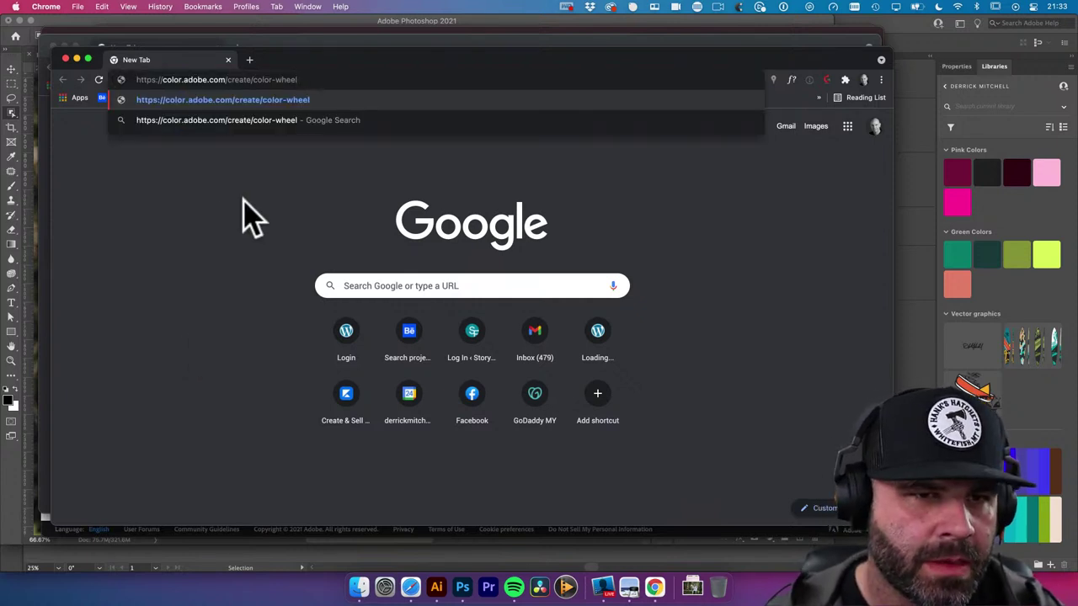
pyautogui.click(422, 79)
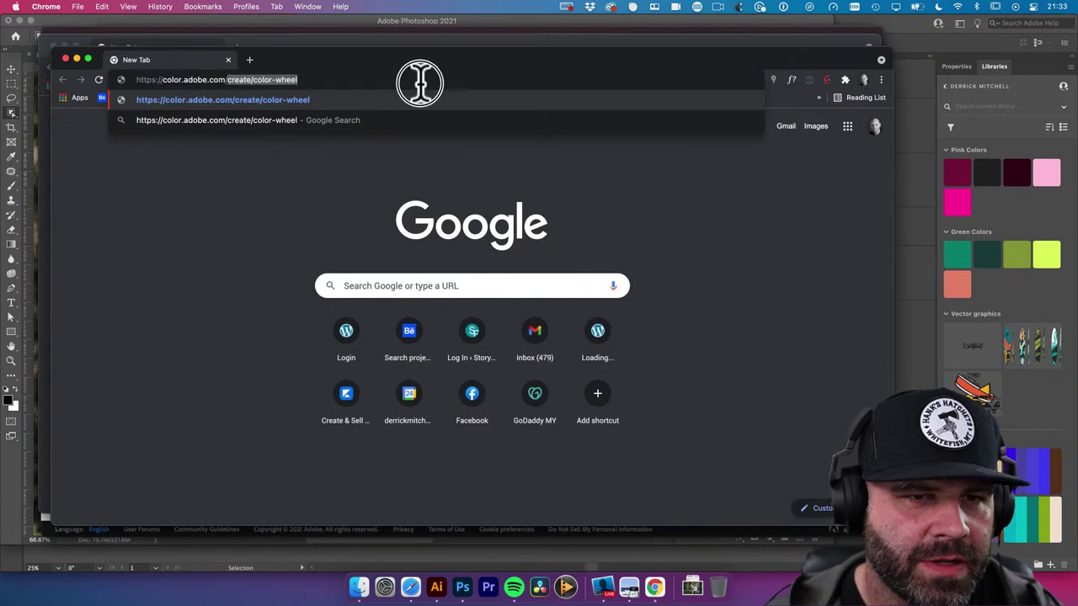
pyautogui.press('Return')
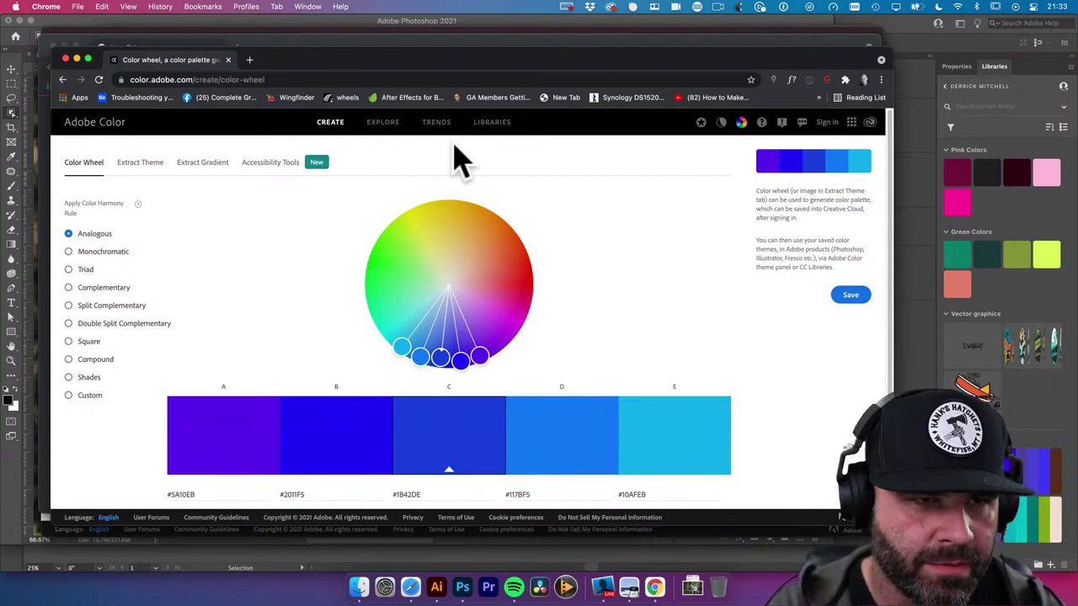
# Open color.adobe.com in an incognito window and view the "Color blind safe themes" entry of the What's New tour
pyautogui.press('super+shift+n')
pyautogui.write('color.adobe.com')
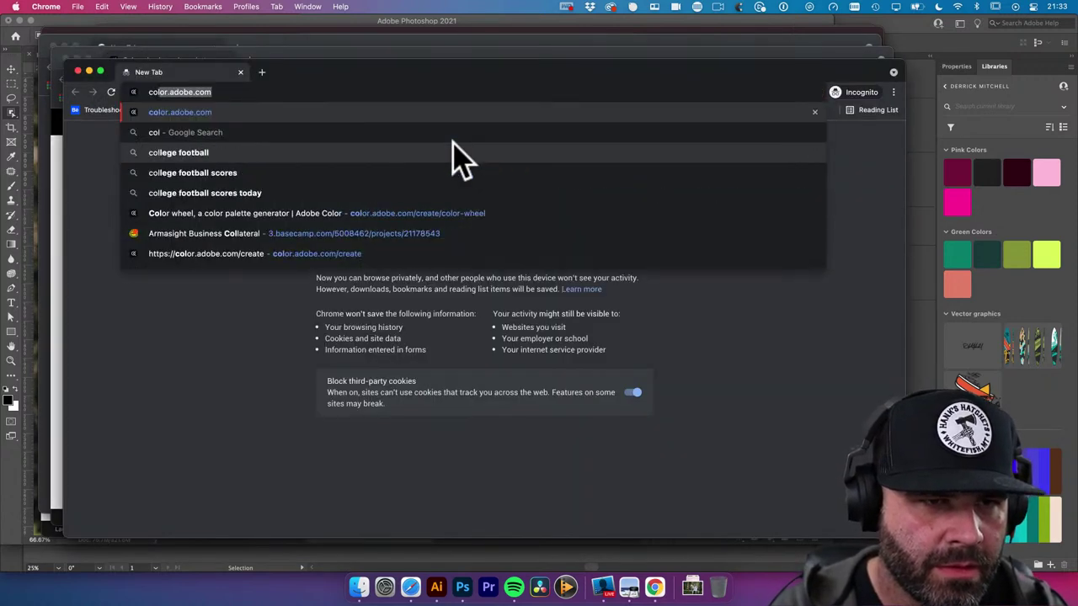
pyautogui.press('Return')
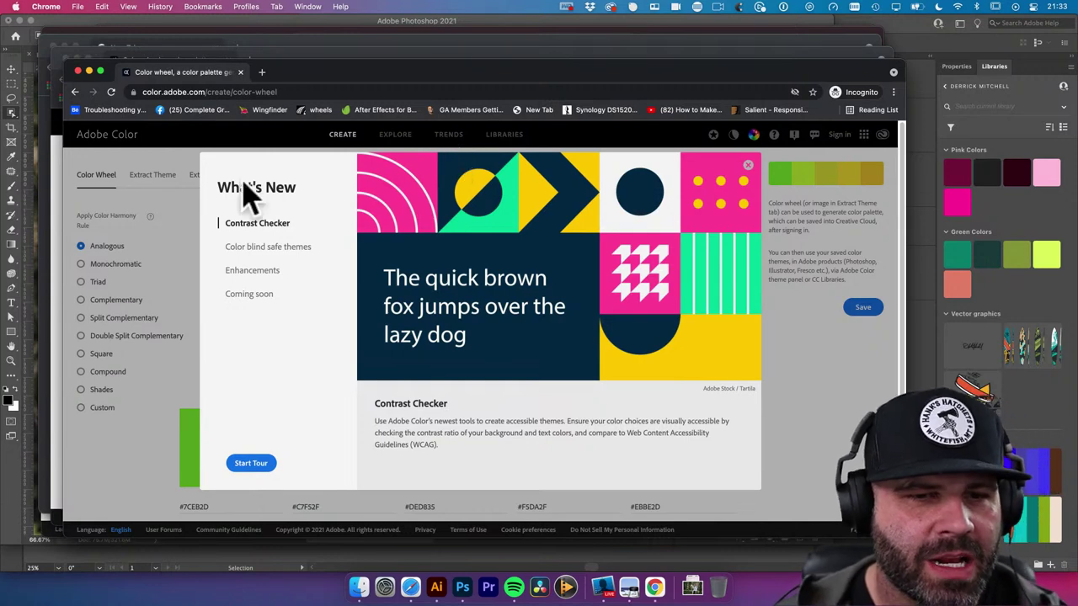
pyautogui.click(290, 253)
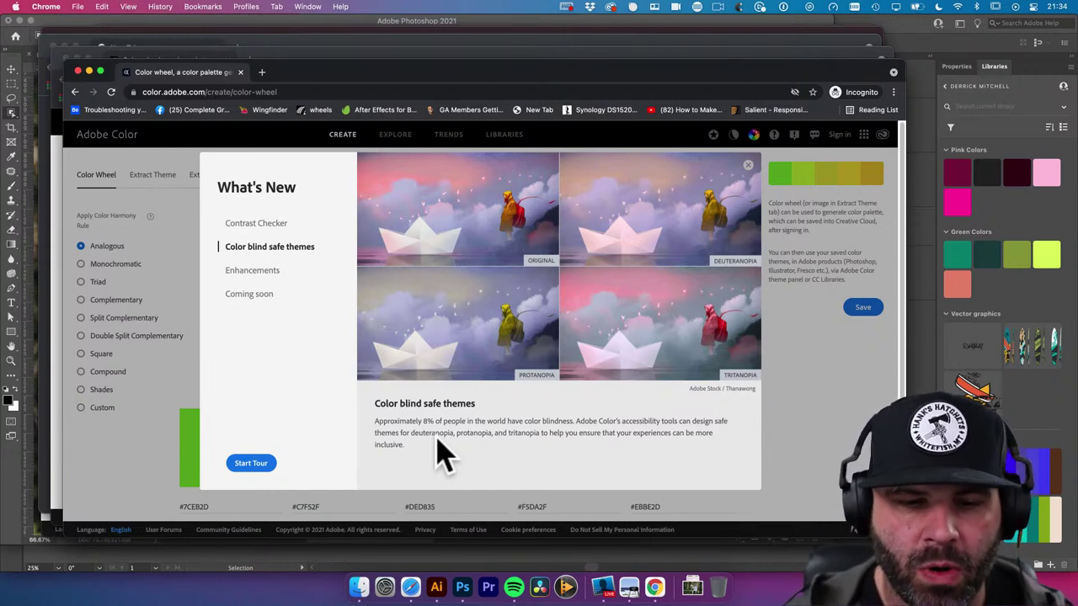
pyautogui.scroll(-2, 581, 465)
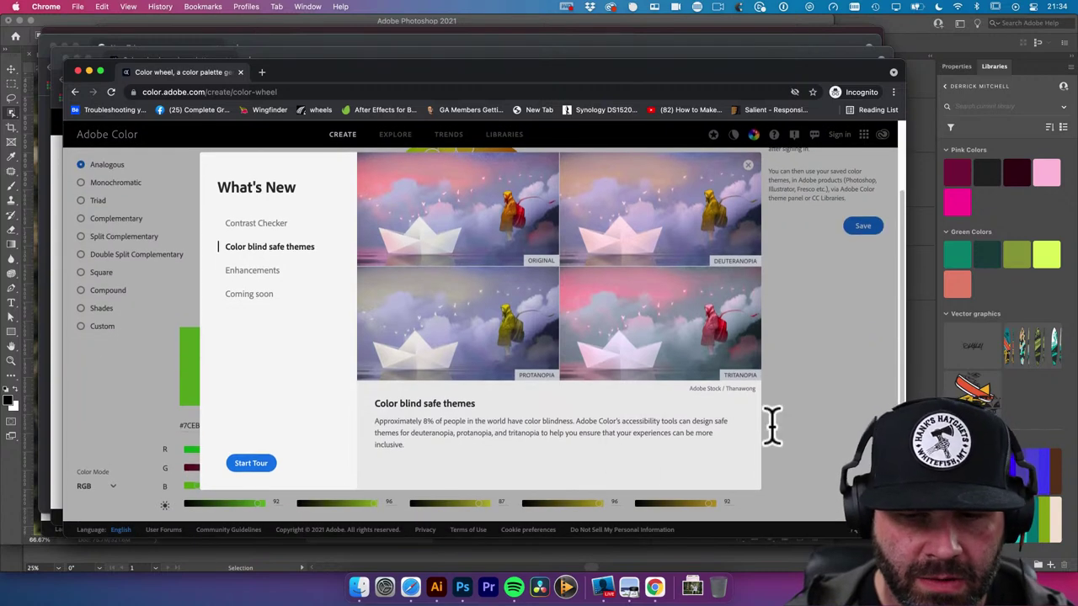
# Dismiss the What's New tour and switch to the Photoshop window showing the tourist-with-dog-in-forest photo
pyautogui.click(837, 429)
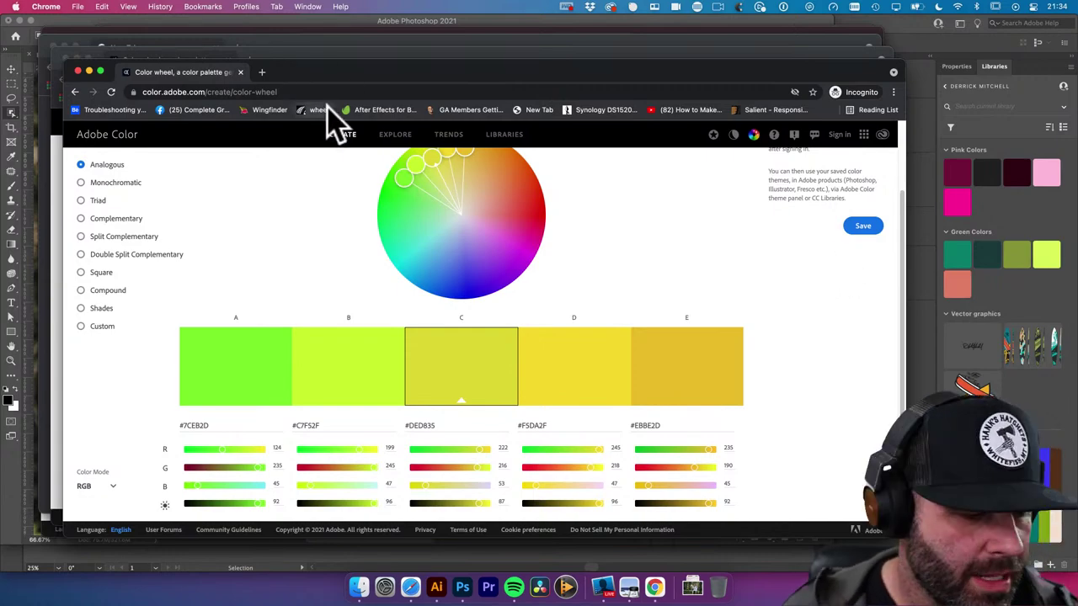
pyautogui.hotkey('ctrl', 'Up')
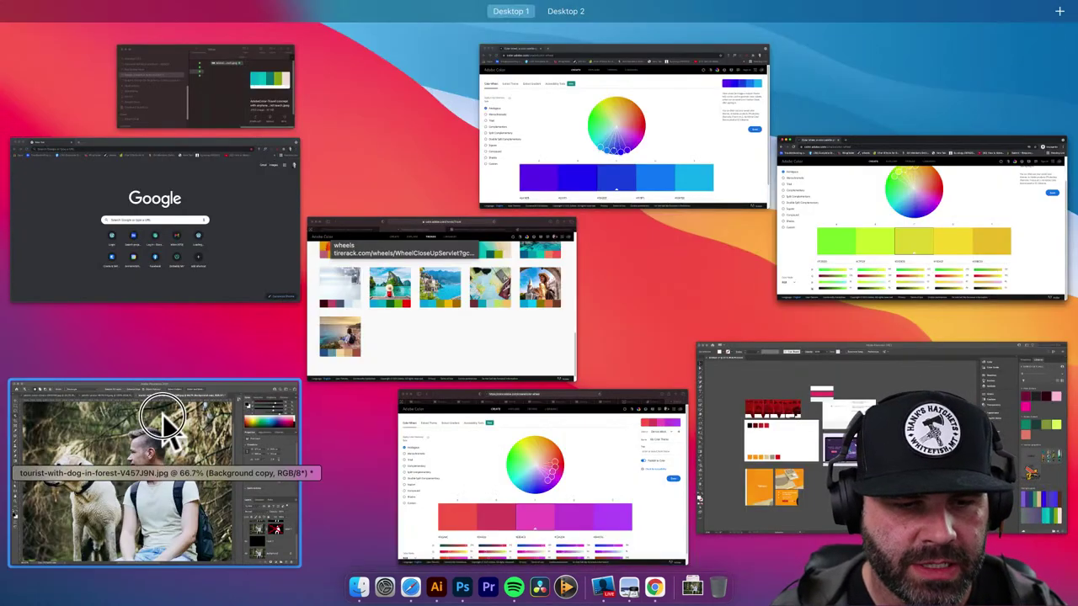
pyautogui.click(163, 426)
pyautogui.click(314, 132)
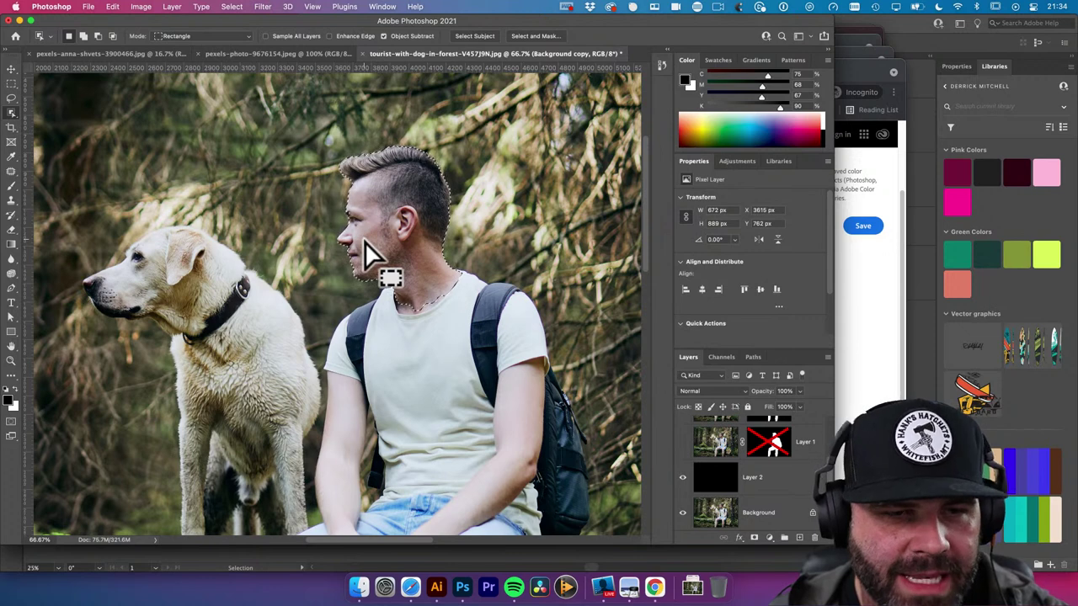
# Add the dog's head to the existing selection of the man's head with the Object Selection tool
pyautogui.click(14, 112)
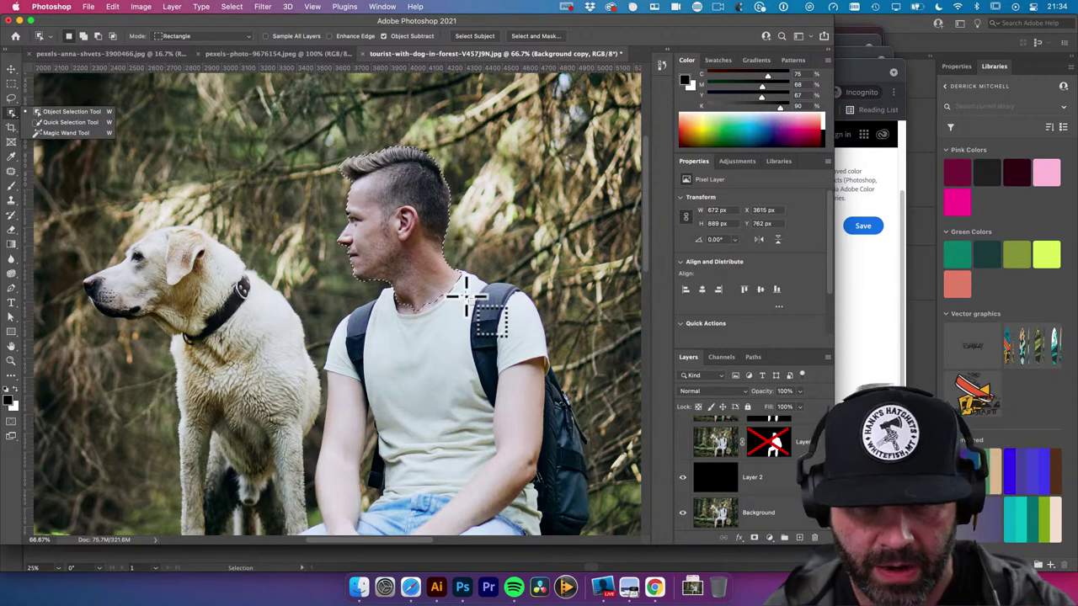
pyautogui.hscroll(-5, 372, 252)
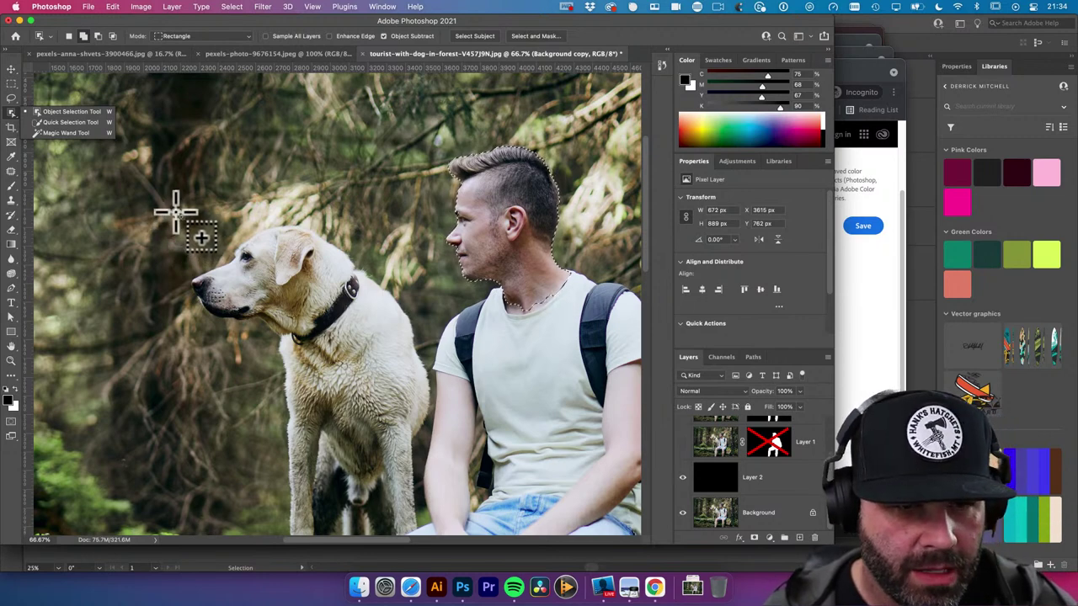
pyautogui.moveTo(182, 221); pyautogui.dragTo(373, 348)
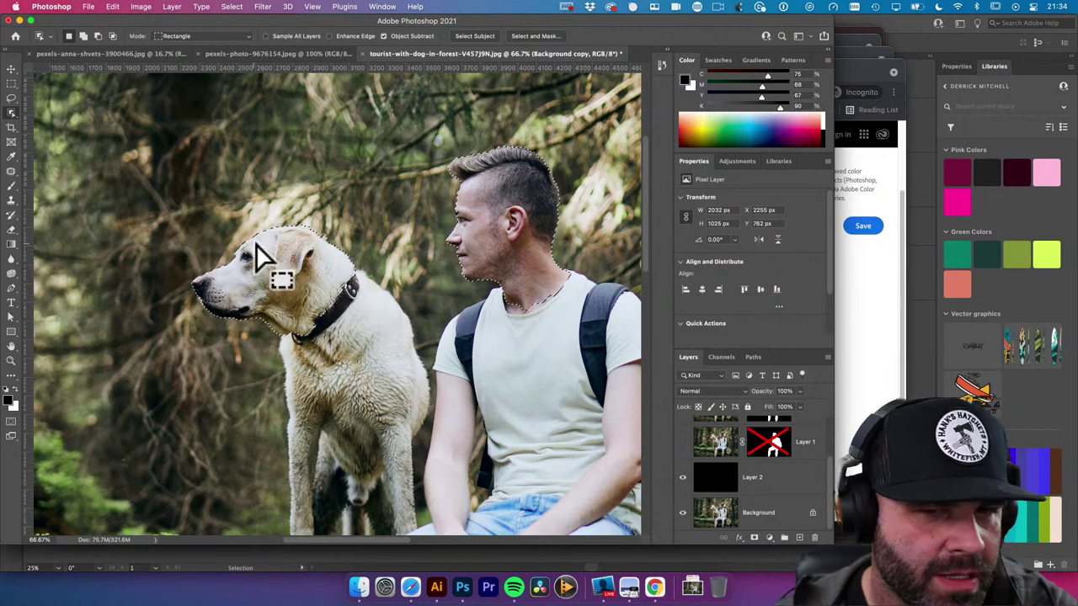
pyautogui.keyDown('shift'); pyautogui.click(284, 211); pyautogui.keyUp('shift')
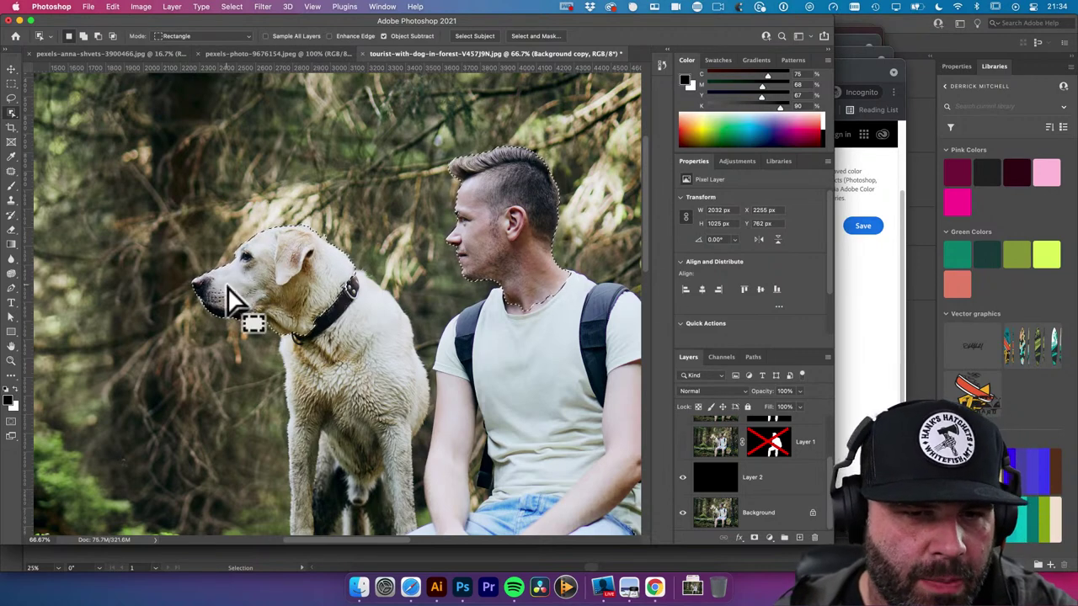
pyautogui.scroll(-3, 190, 309)
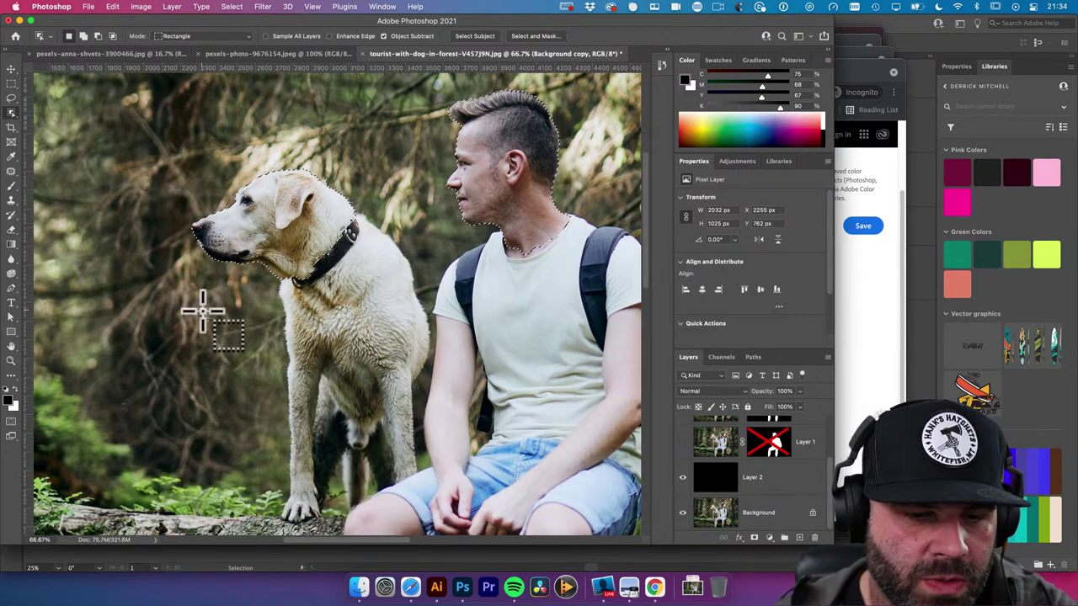
pyautogui.scroll(-10, 199, 309)
pyautogui.scroll(10, 203, 311)
pyautogui.scroll(1, 202, 311)
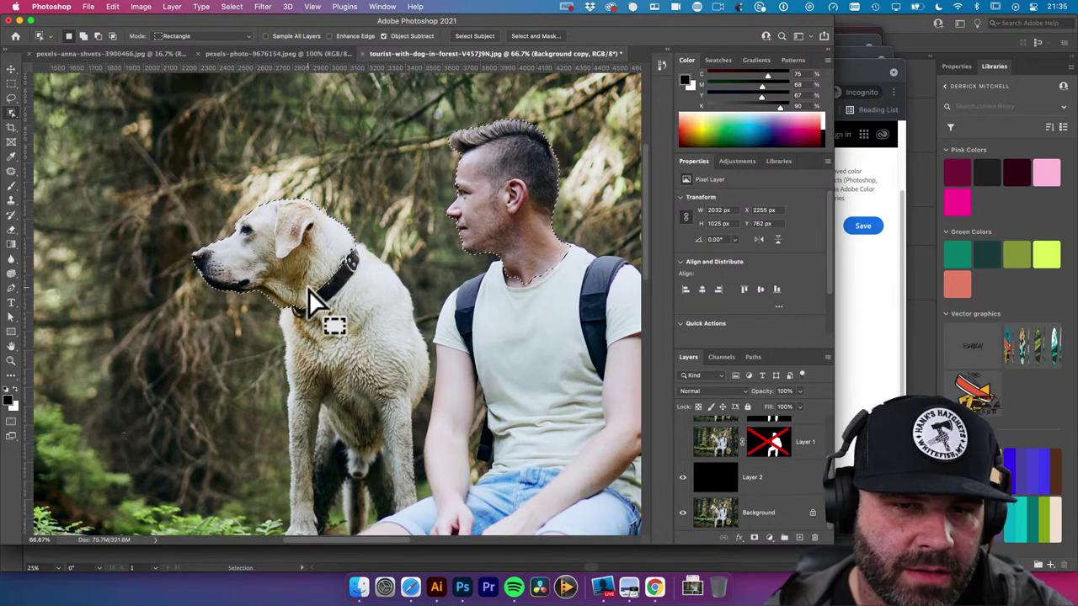
pyautogui.moveTo(431, 209); pyautogui.dragTo(475, 189)
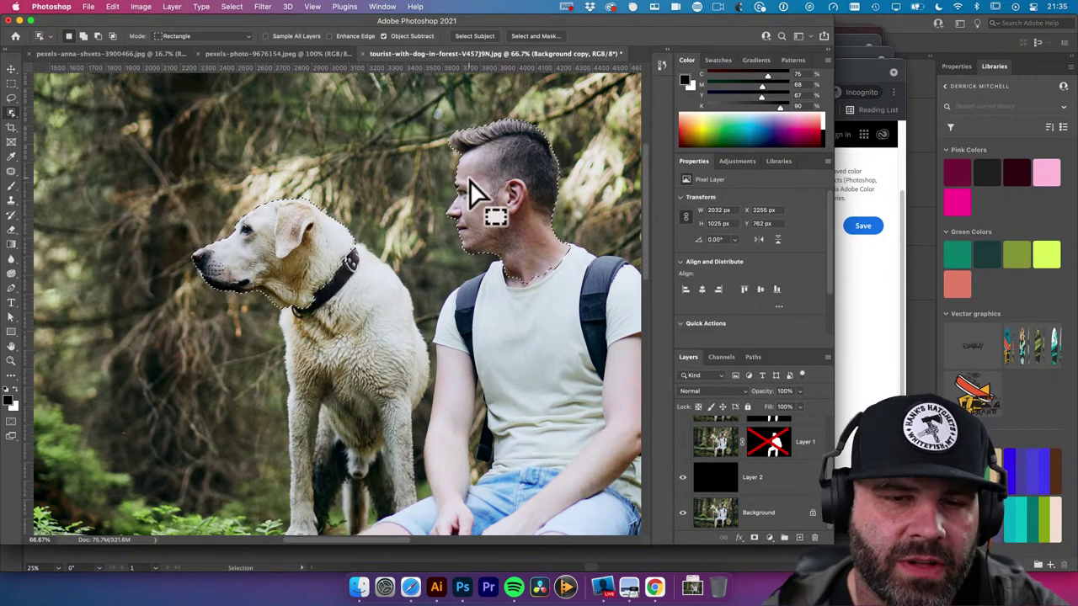
pyautogui.scroll(-1, 470, 180)
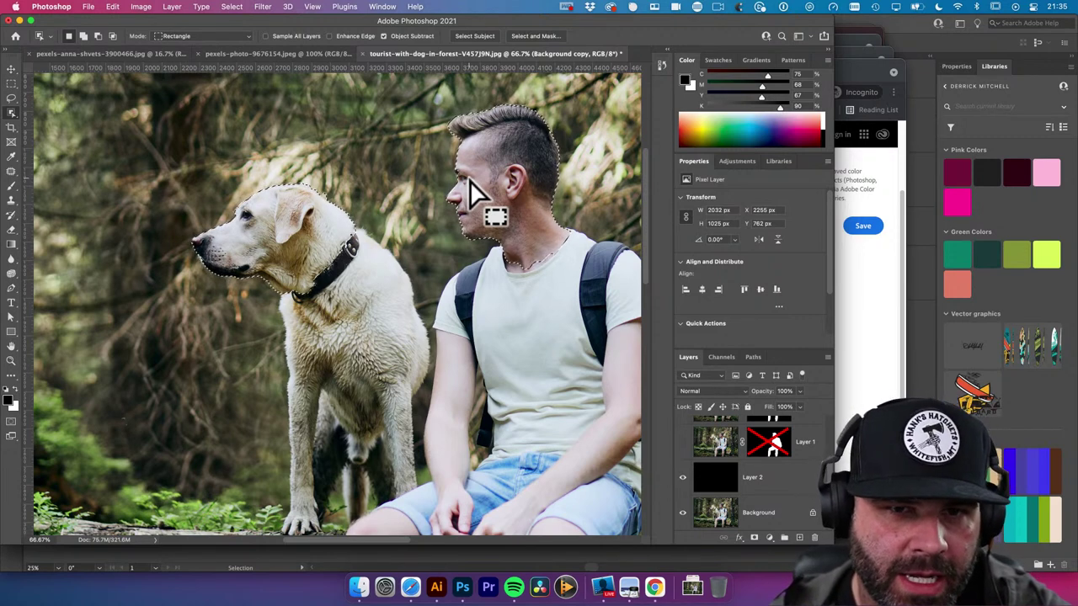
# Clear the selection of both heads and set the Pen tool to draw in Path mode
pyautogui.press('p')
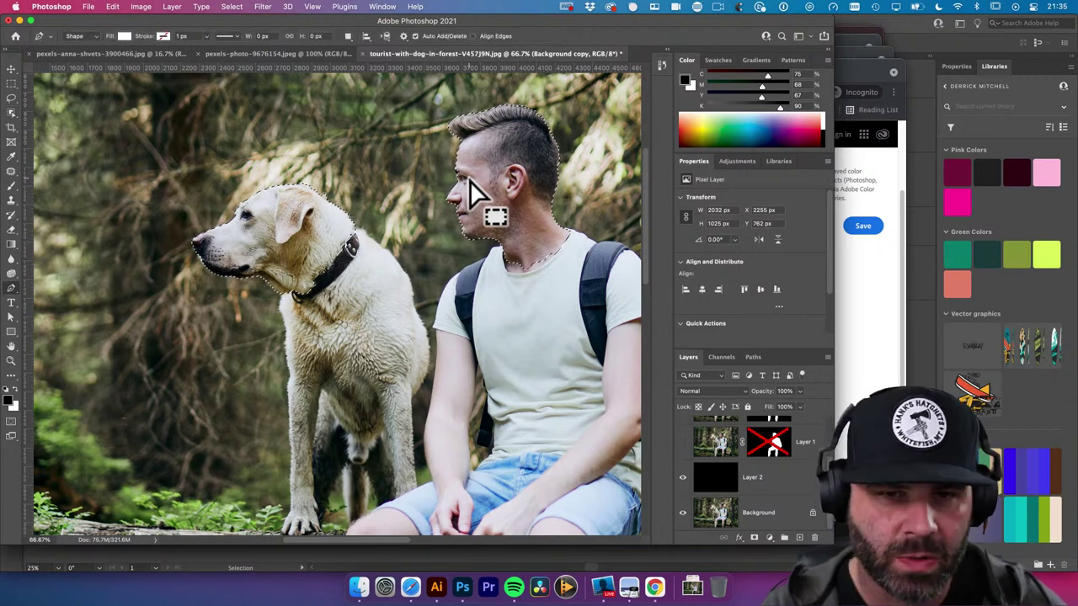
pyautogui.press('super+d')
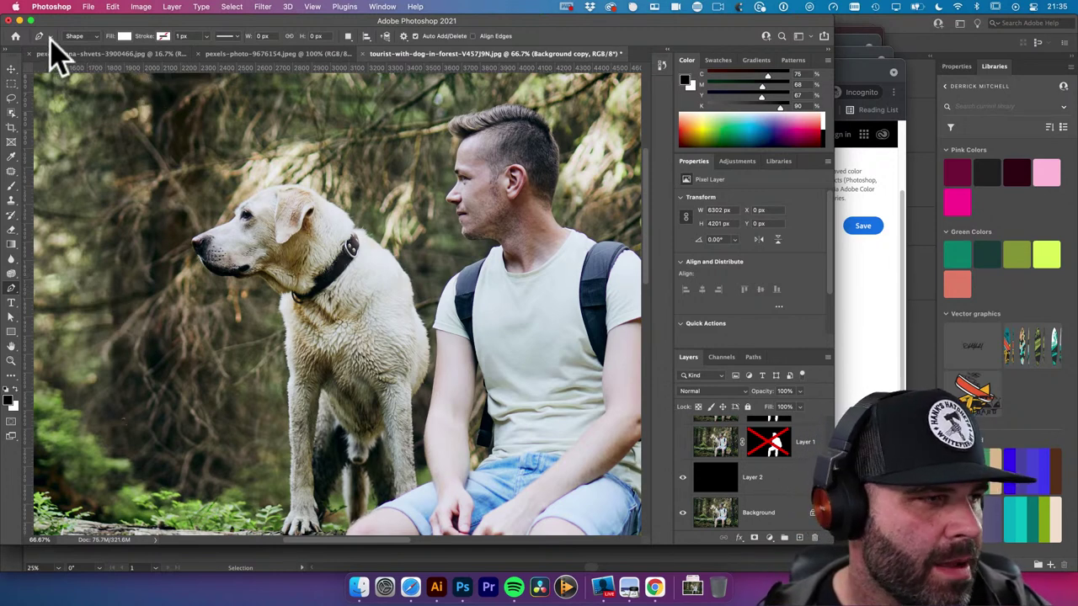
pyautogui.click(91, 37)
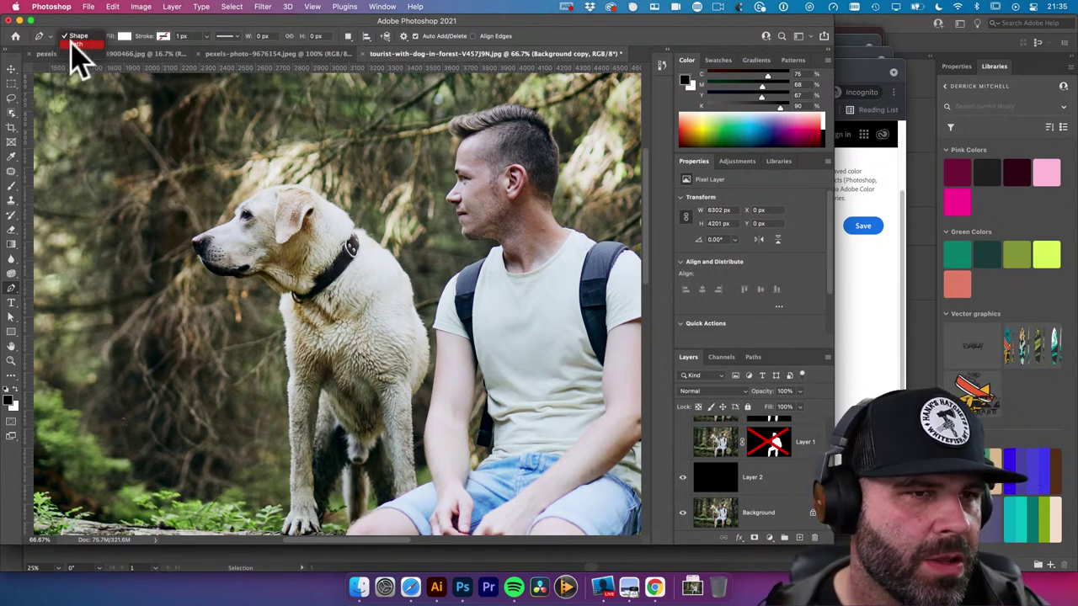
pyautogui.click(89, 50)
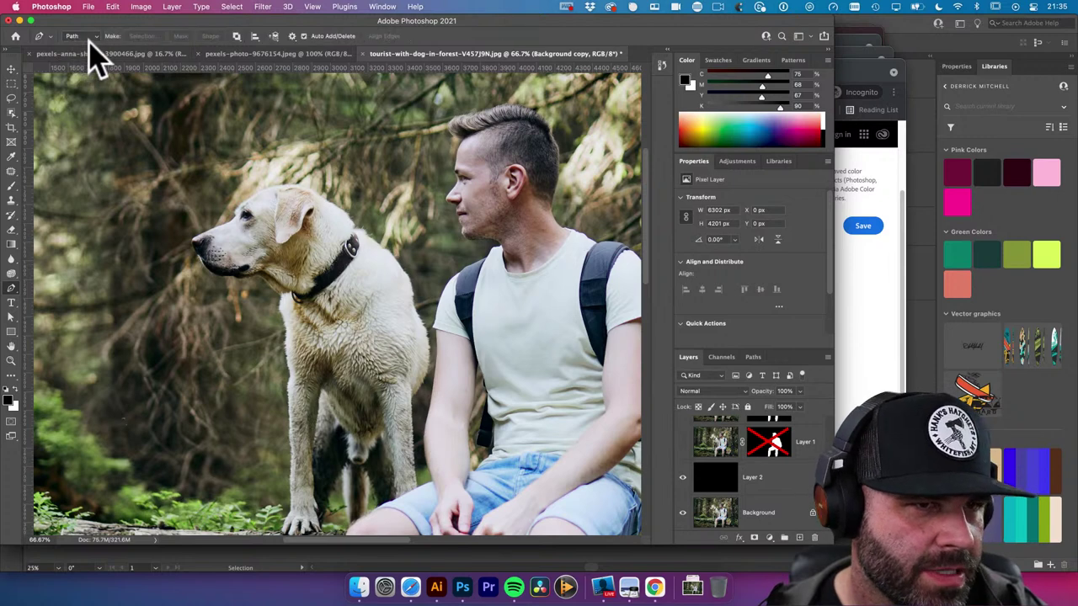
pyautogui.click(237, 36)
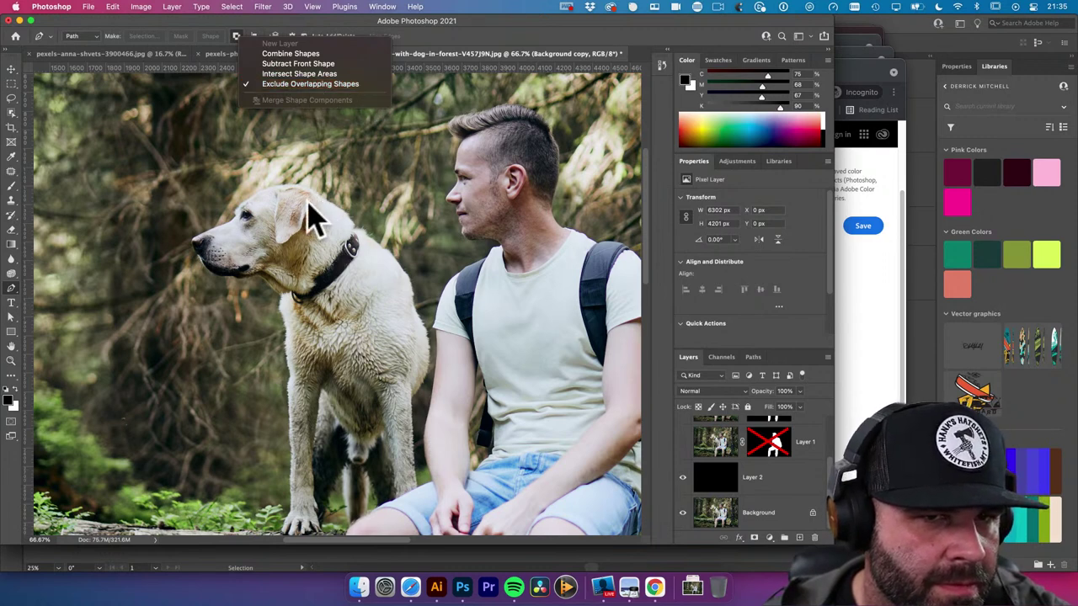
pyautogui.click(306, 231)
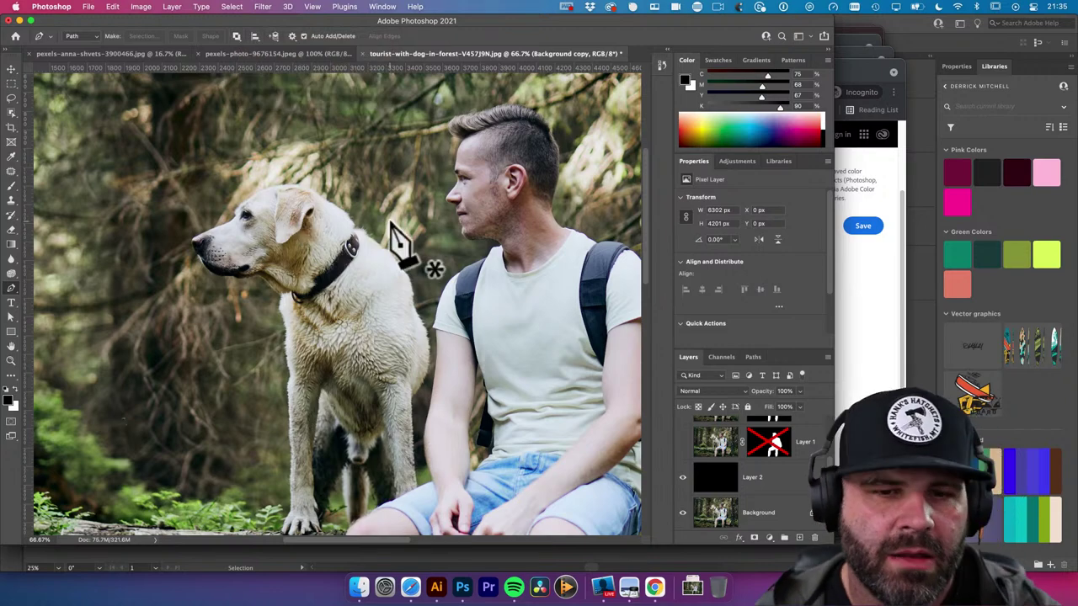
# Draw a closed, roughly oval Pen path loosely around the dog's head and upper chest
pyautogui.moveTo(446, 253); pyautogui.dragTo(513, 265)
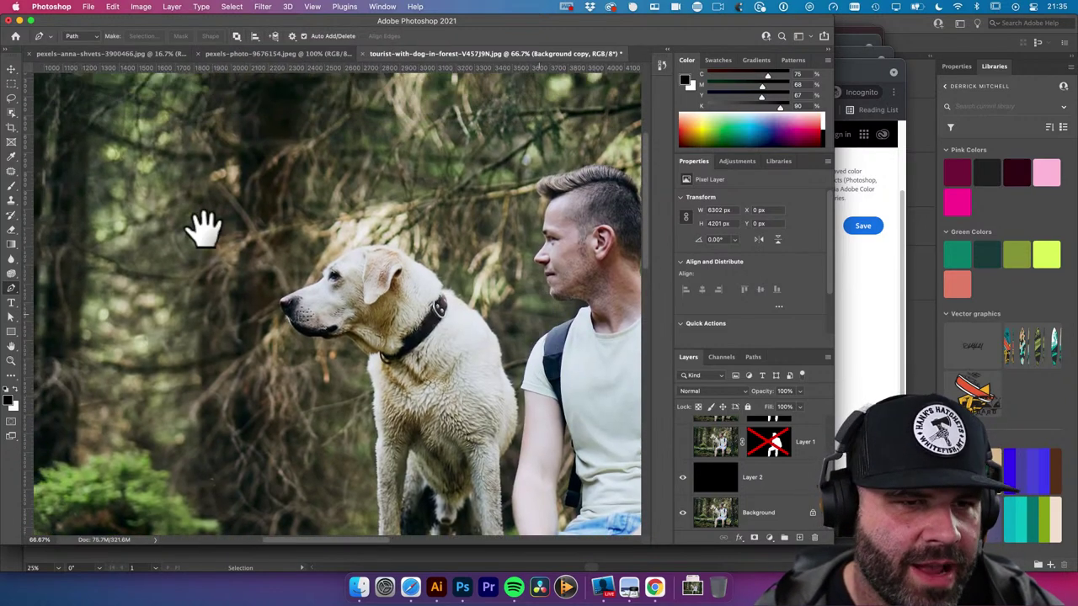
pyautogui.moveTo(206, 223); pyautogui.dragTo(280, 174)
pyautogui.click(405, 163)
pyautogui.click(526, 285)
pyautogui.click(370, 398)
pyautogui.click(242, 388)
pyautogui.click(193, 315)
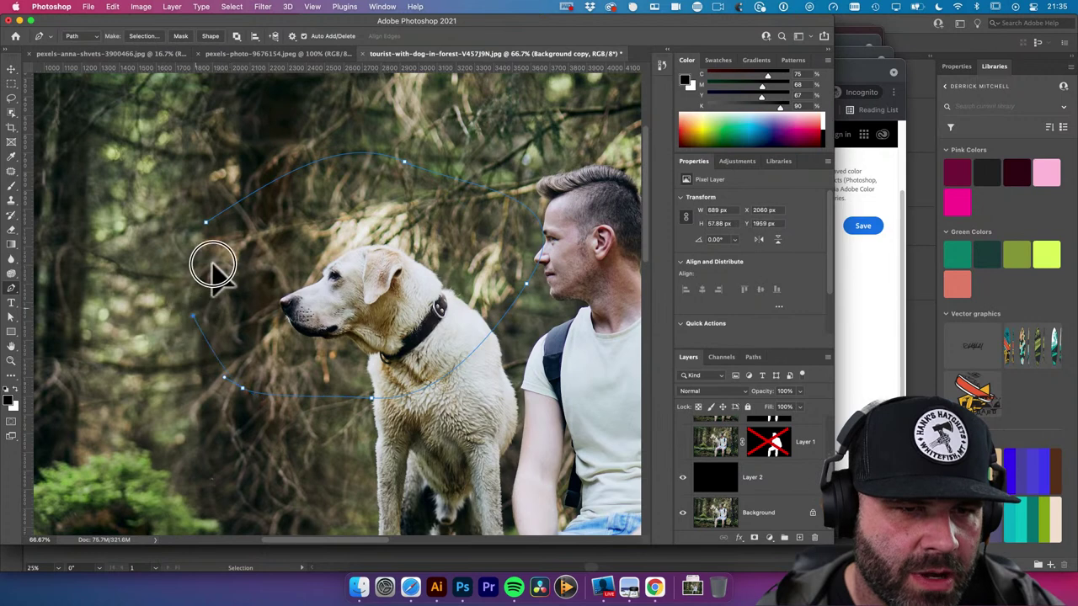
pyautogui.click(205, 222)
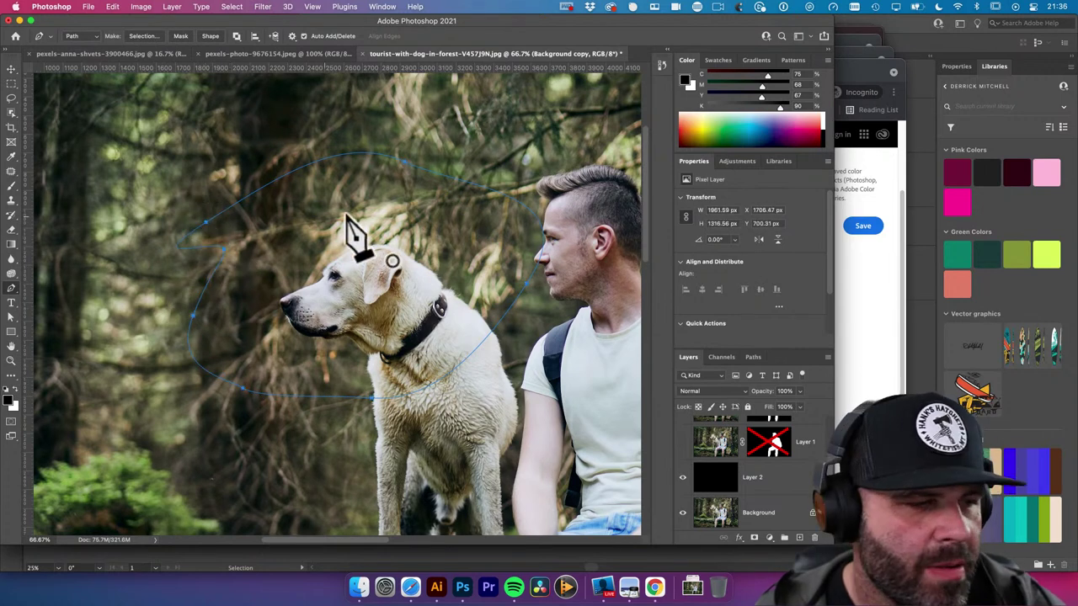
# Load the work path around the dog's head as a selection, and then deselect it
pyautogui.click(753, 356)
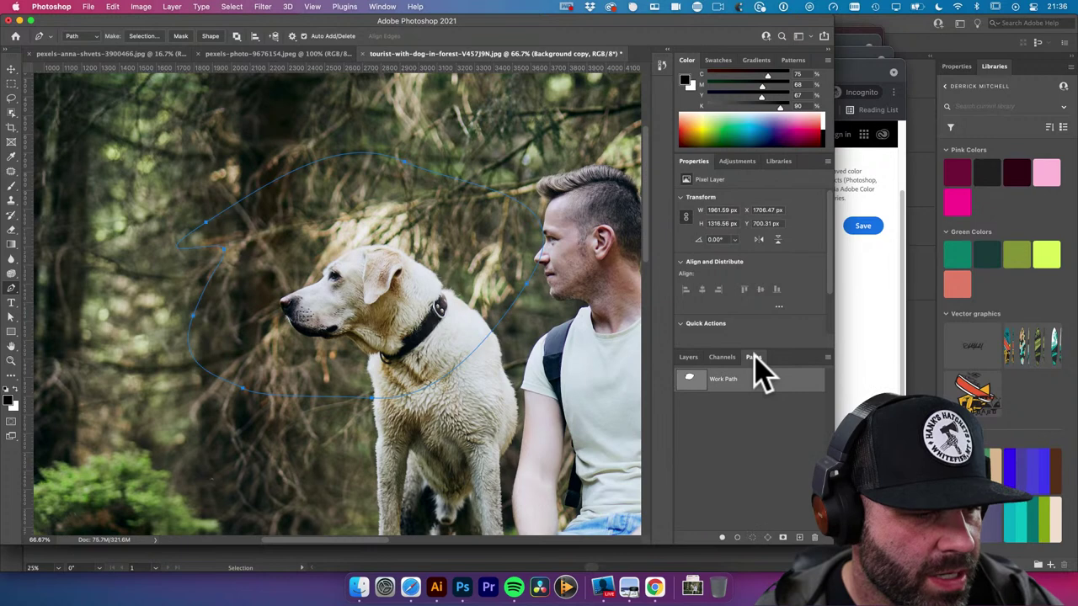
pyautogui.keyDown('super'); pyautogui.click(690, 380); pyautogui.keyUp('super')
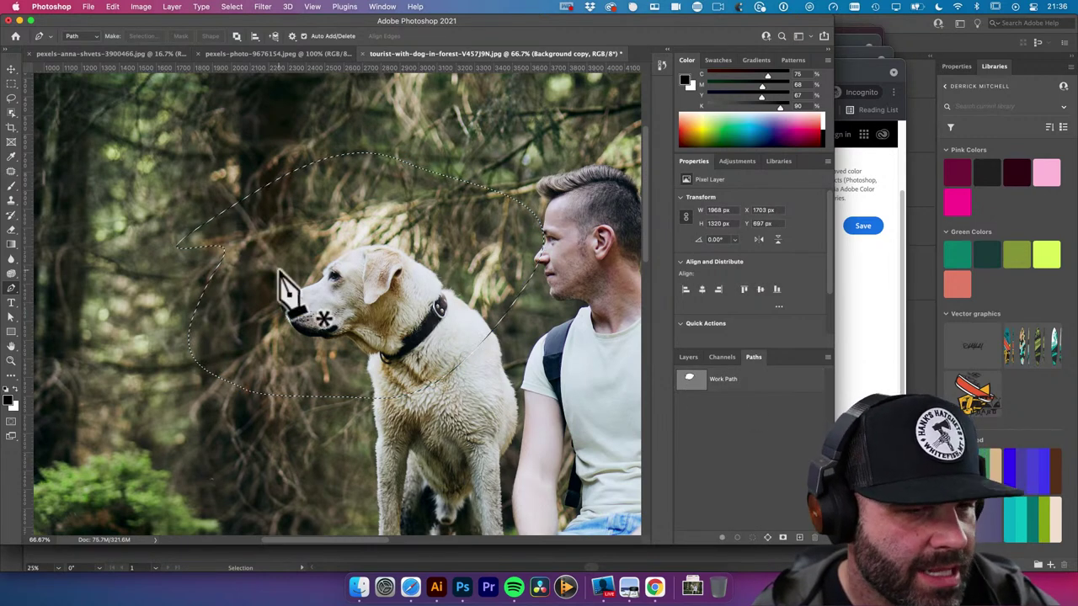
pyautogui.press('super+d')
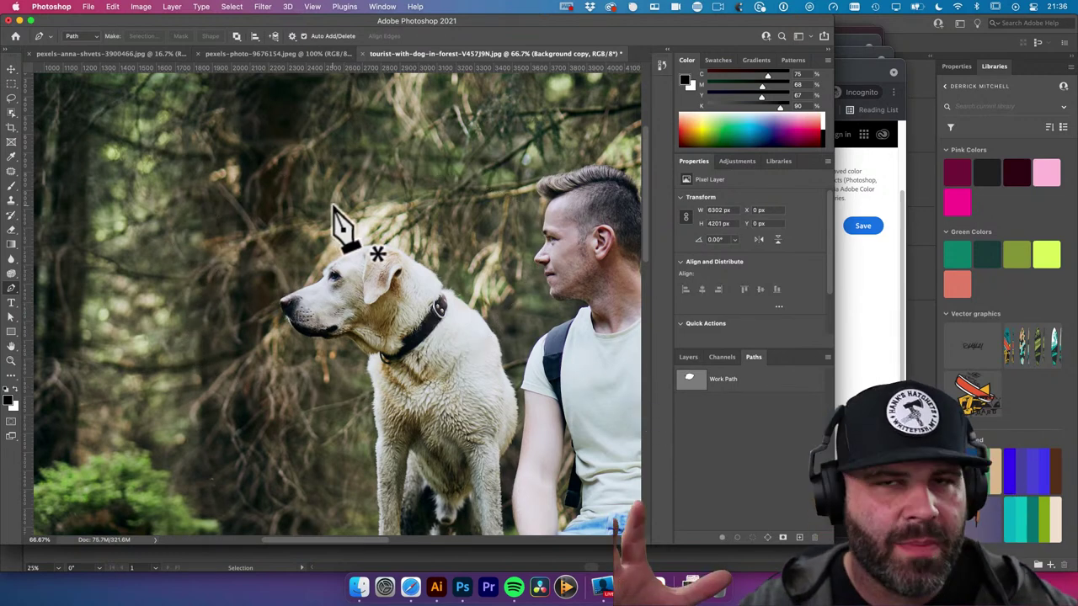
# Reactivate the saved work path around the dog's head and show its anchor points for editing
pyautogui.click(686, 358)
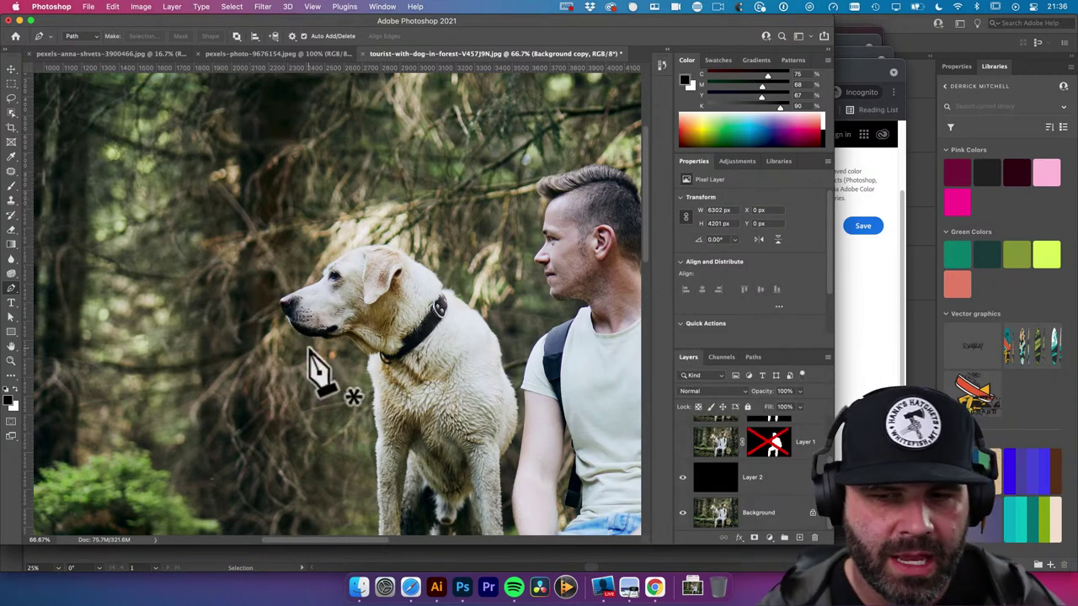
pyautogui.scroll(2, 734, 474)
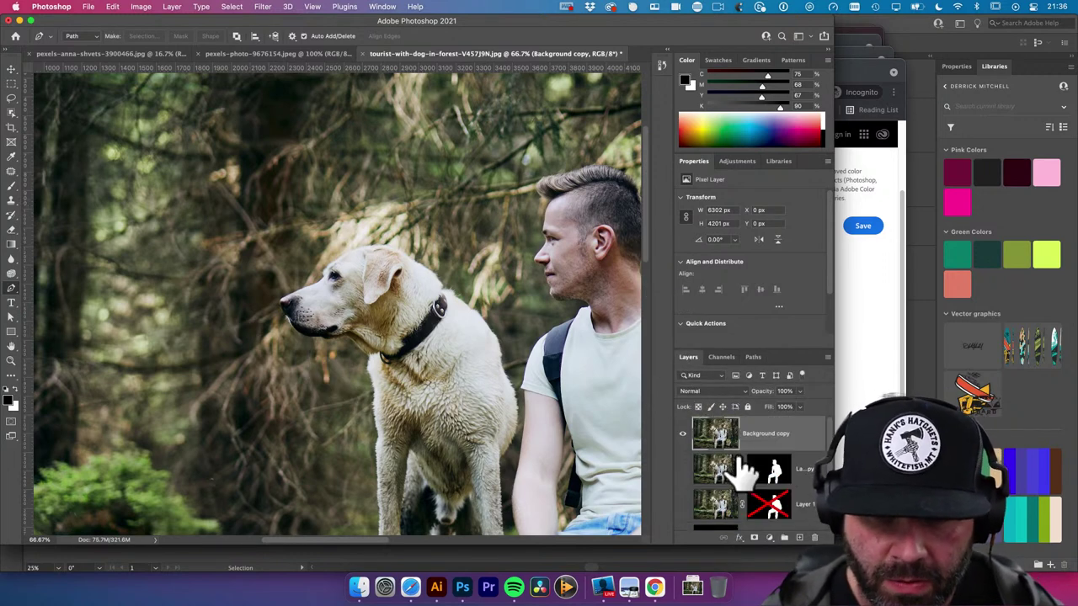
pyautogui.scroll(-1, 721, 457)
pyautogui.scroll(1, 742, 438)
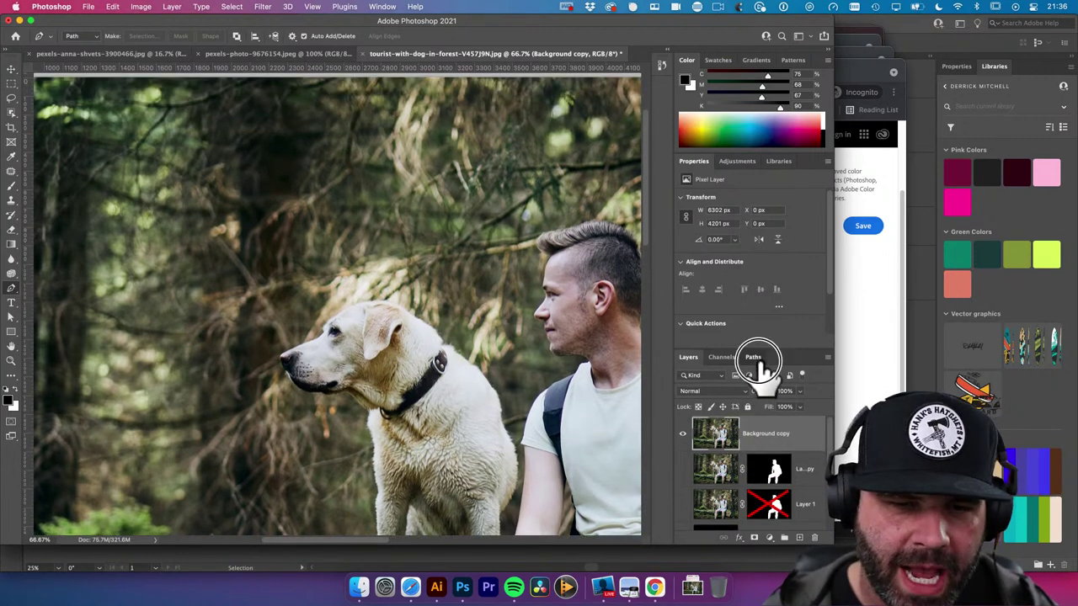
pyautogui.click(756, 358)
pyautogui.scroll(-2, 505, 385)
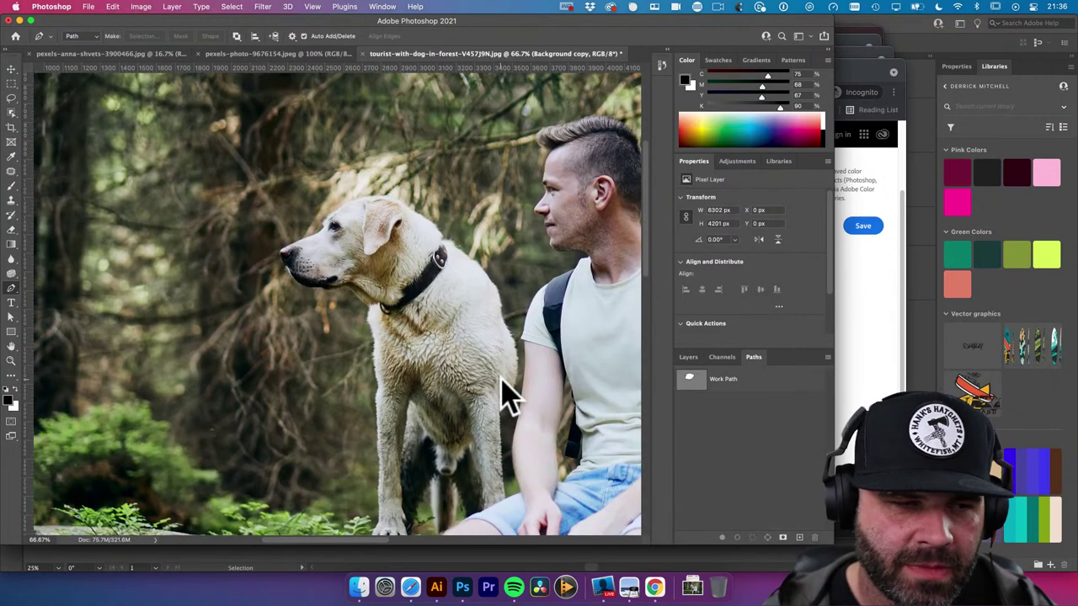
pyautogui.click(692, 384)
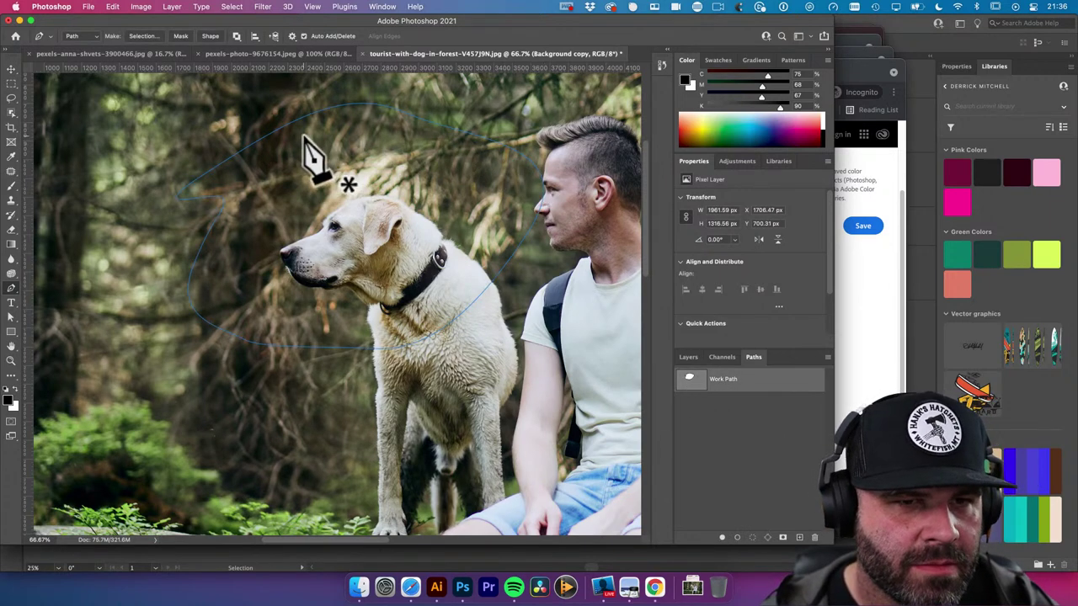
pyautogui.press('a')
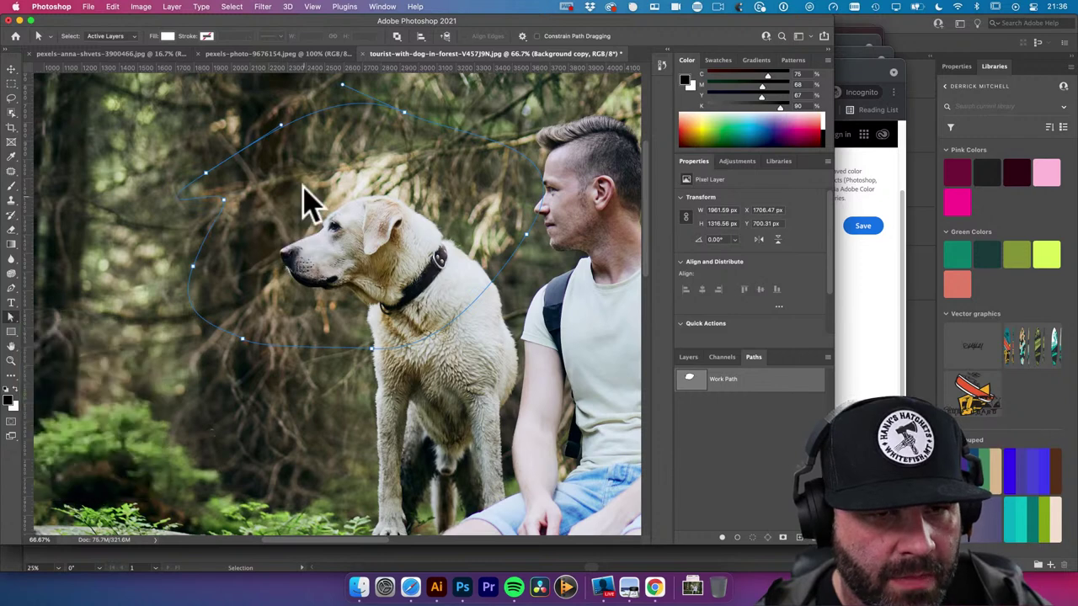
# Smooth the left side of the work path around the dog's head by repositioning its anchor points and direction handles
pyautogui.moveTo(204, 175); pyautogui.dragTo(224, 137)
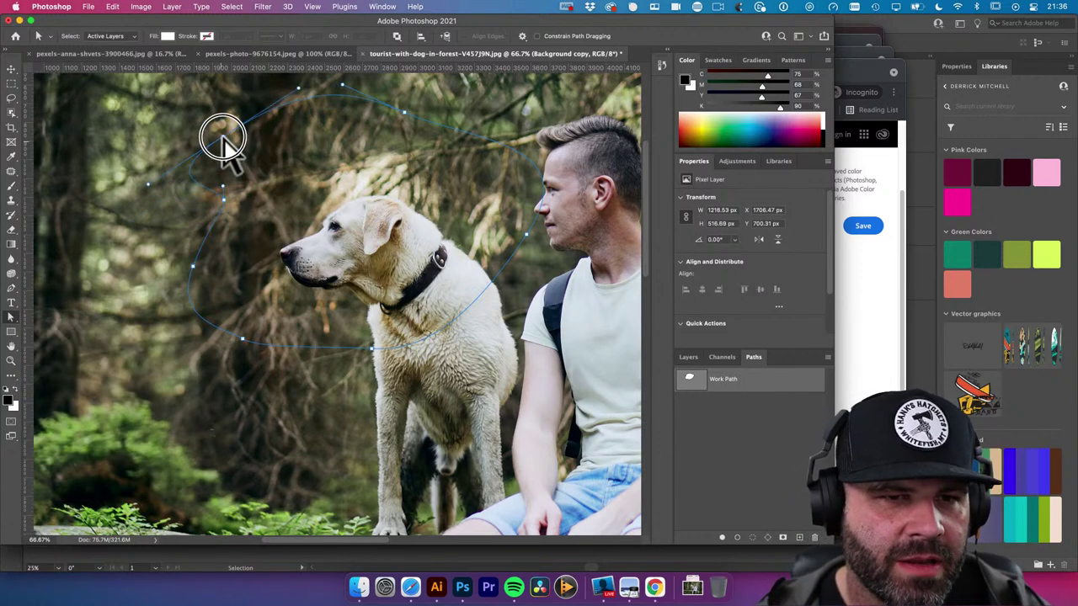
pyautogui.moveTo(224, 221); pyautogui.dragTo(189, 221)
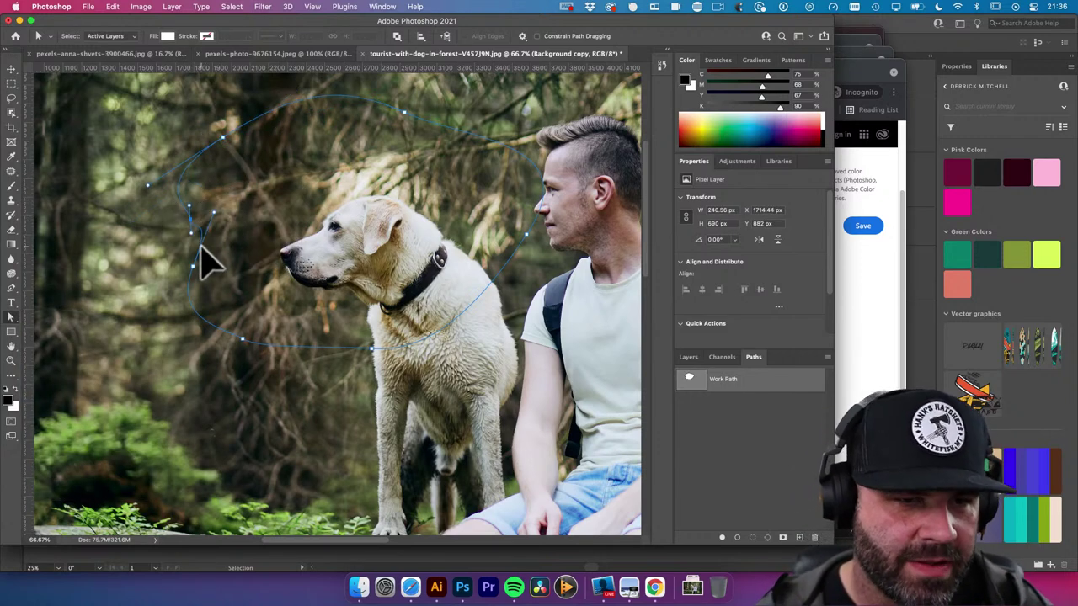
pyautogui.moveTo(193, 294); pyautogui.dragTo(168, 250)
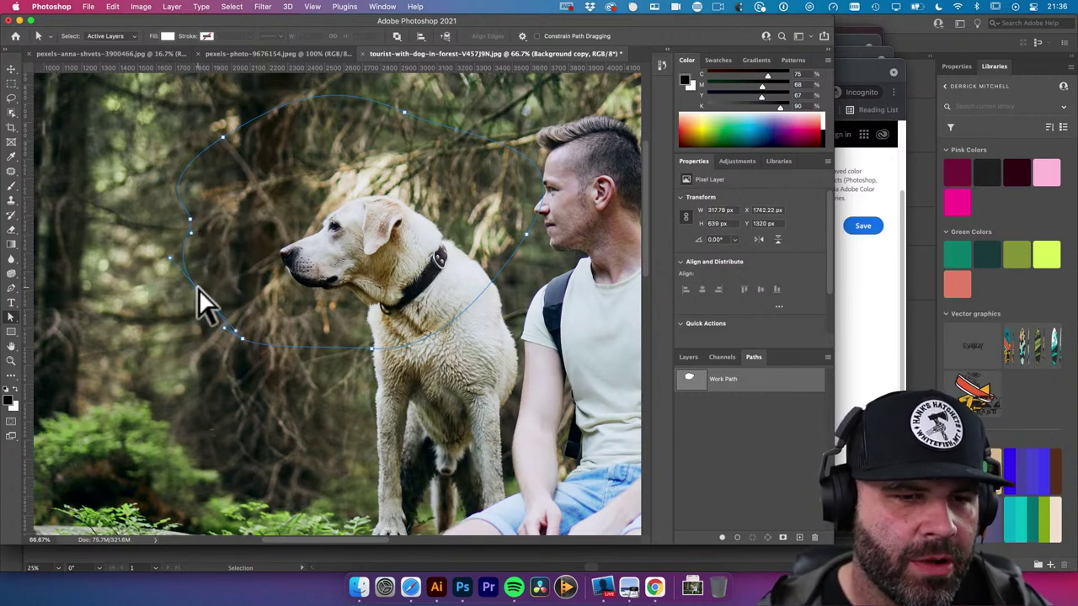
pyautogui.moveTo(203, 305); pyautogui.dragTo(172, 276)
pyautogui.click(169, 271)
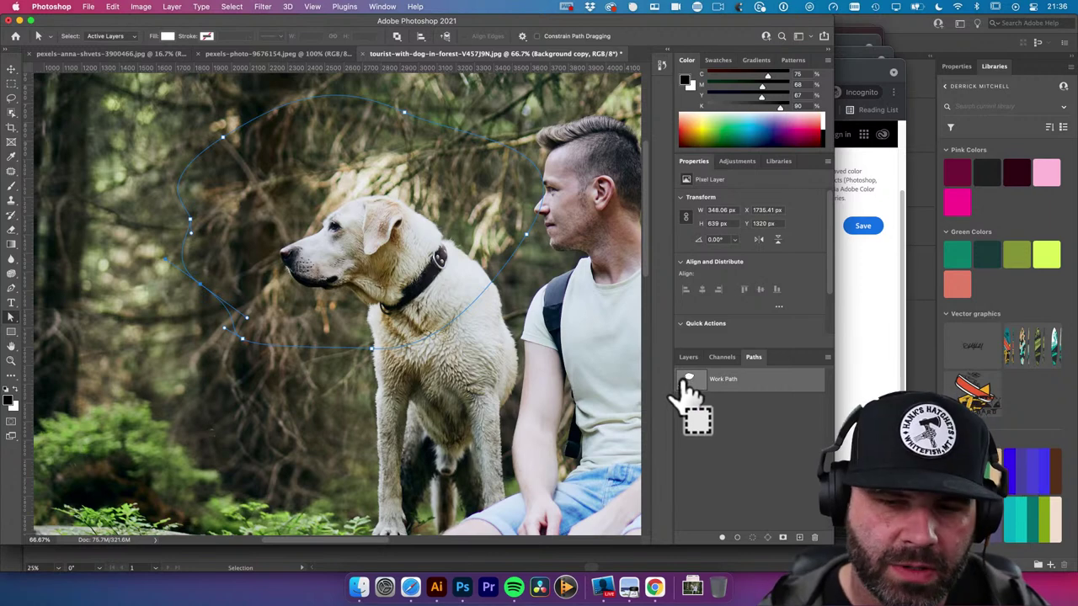
# Convert the work path around the dog's head into a new anti-aliased selection with a 100-pixel feather radius
pyautogui.press('p')
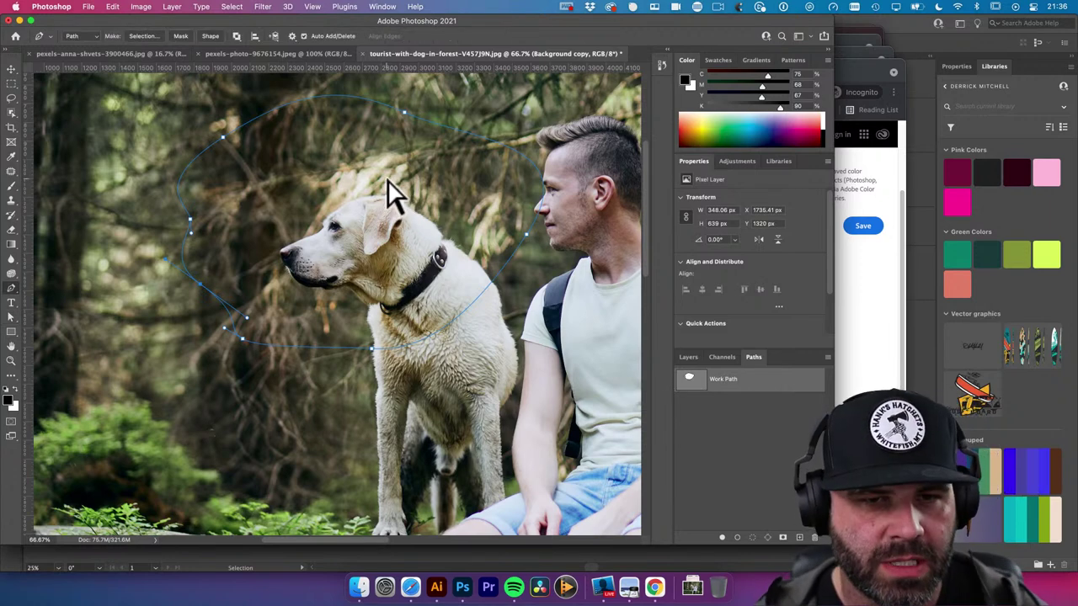
pyautogui.scroll(-1, 349, 240)
pyautogui.rightClick(348, 224)
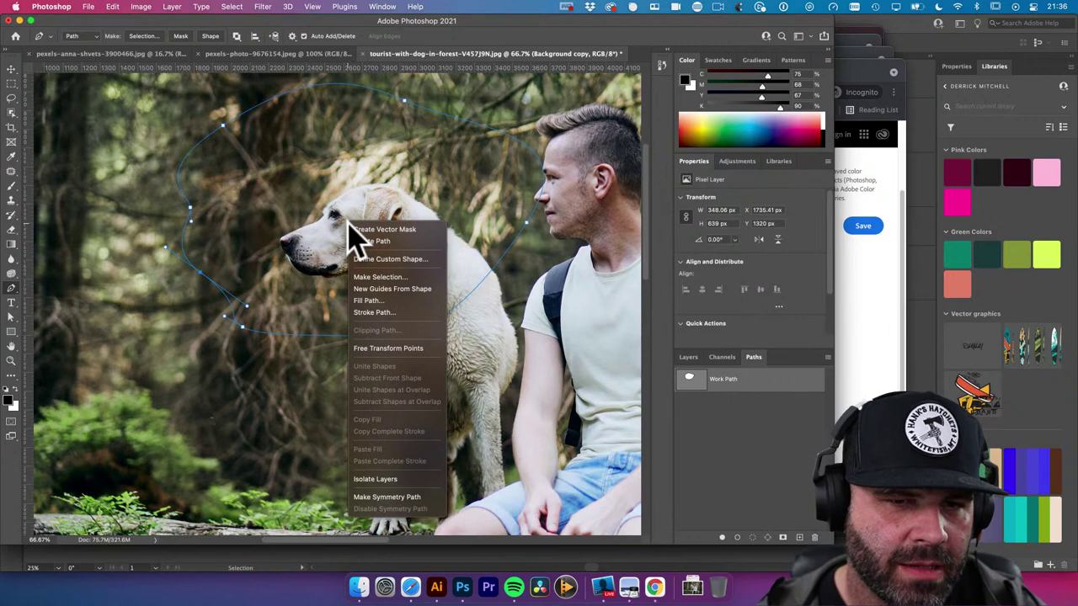
pyautogui.click(423, 276)
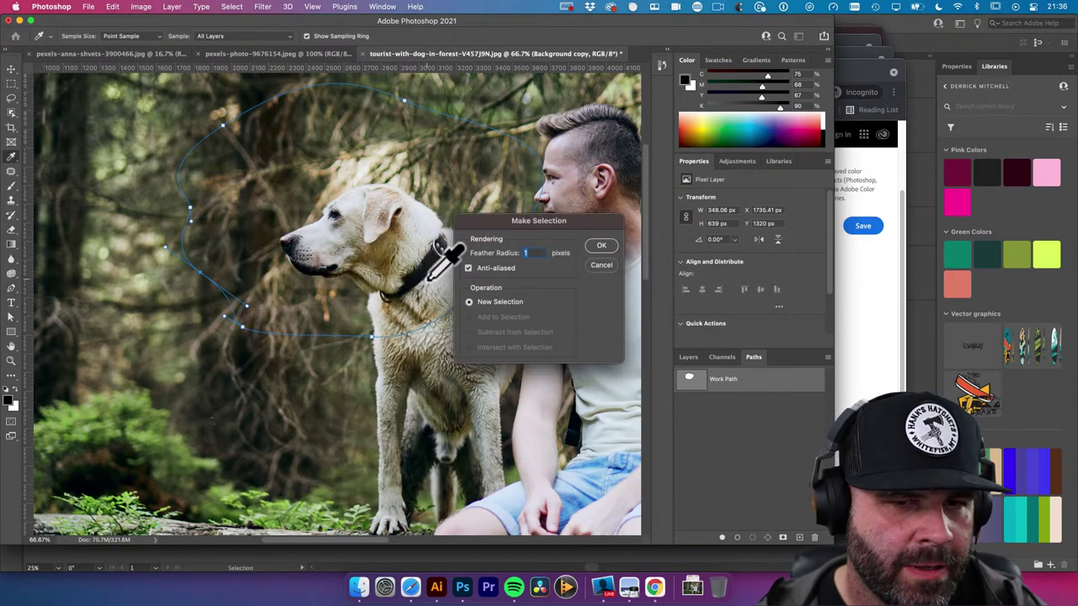
pyautogui.moveTo(539, 236); pyautogui.dragTo(538, 243)
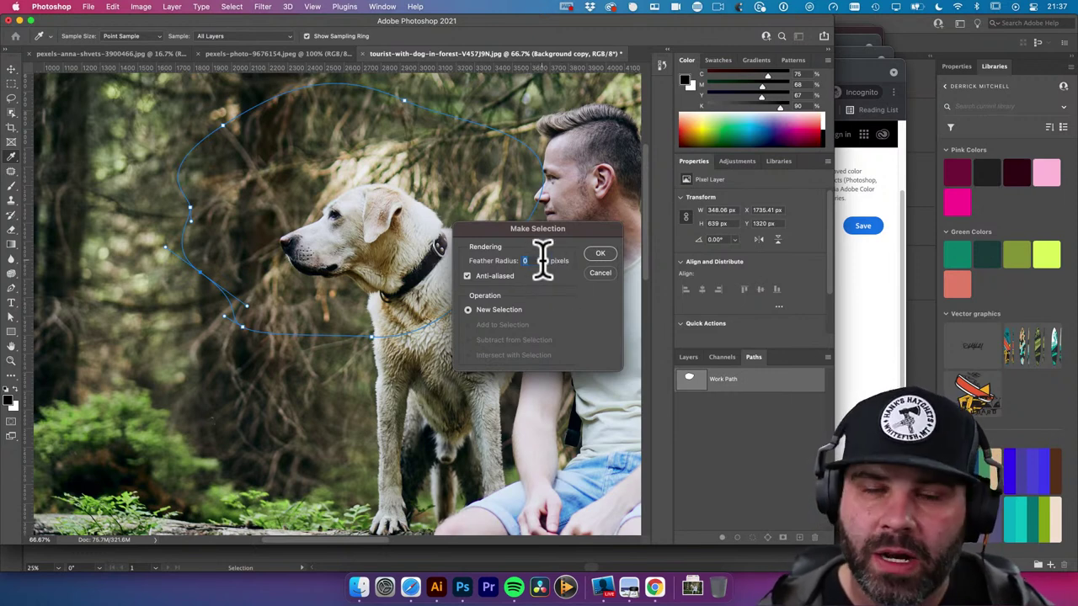
pyautogui.moveTo(546, 260); pyautogui.dragTo(516, 257)
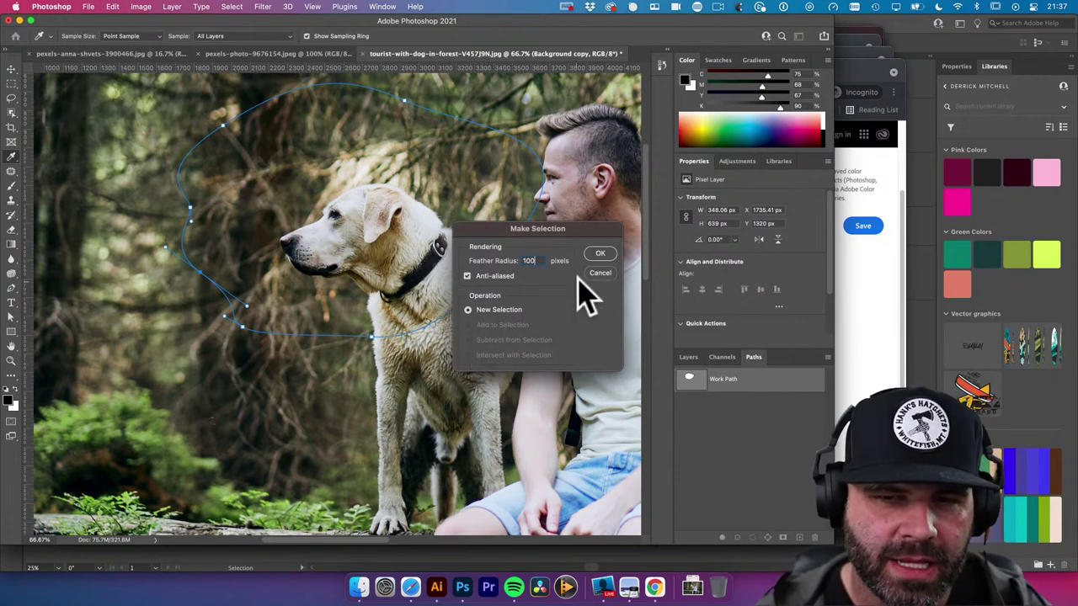
pyautogui.click(598, 253)
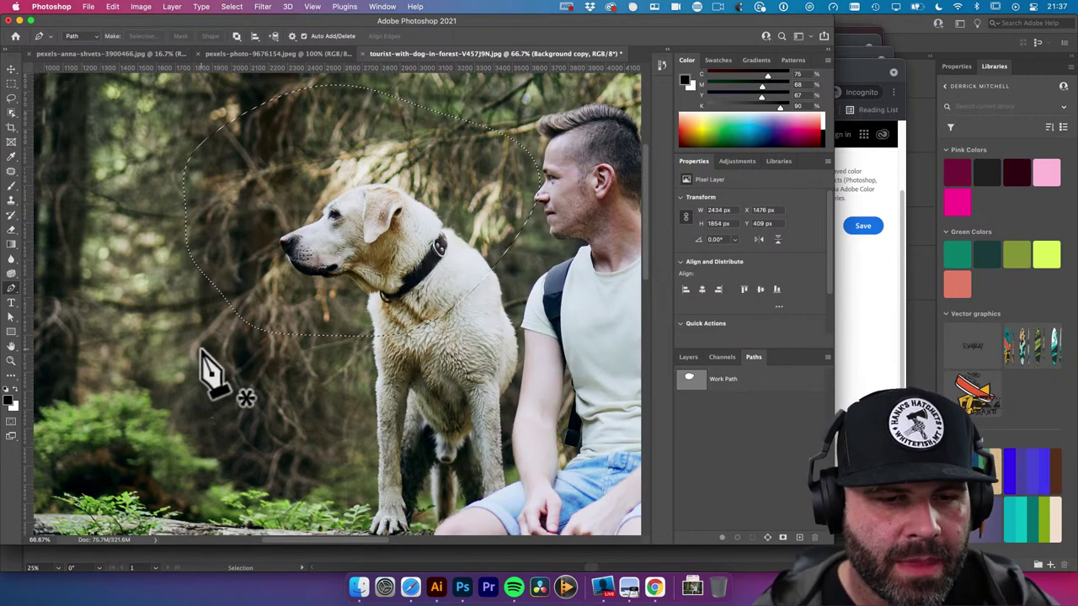
# Draw a closed curved Pen path below the dog's muzzle, crossing its collar and chest and overlapping the lower part of the selection
pyautogui.moveTo(202, 348); pyautogui.dragTo(278, 270)
pyautogui.moveTo(410, 276); pyautogui.dragTo(433, 373)
pyautogui.moveTo(342, 414); pyautogui.dragTo(320, 429)
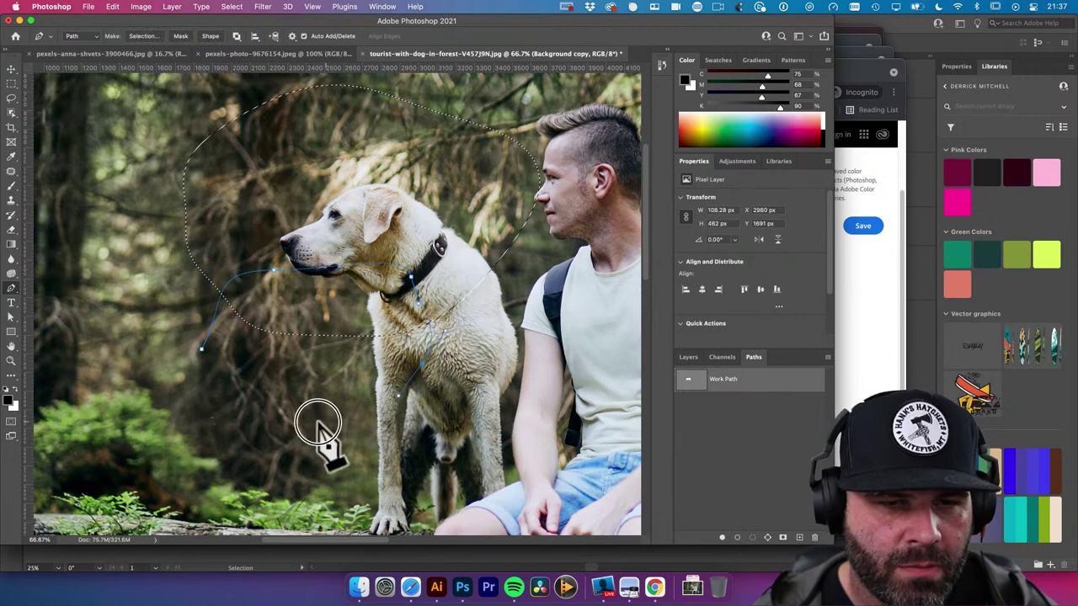
pyautogui.moveTo(239, 413); pyautogui.dragTo(212, 385)
pyautogui.click(202, 348)
# Make a selection from the second path with a 100-pixel feather radius, subtracting it from the existing selection
pyautogui.rightClick(286, 290)
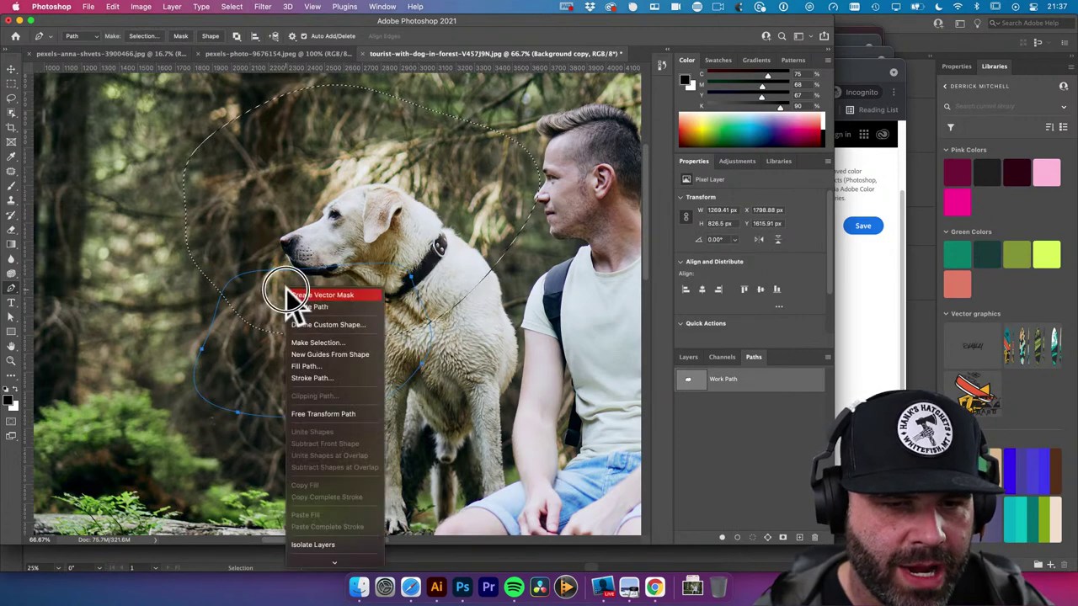
pyautogui.click(316, 343)
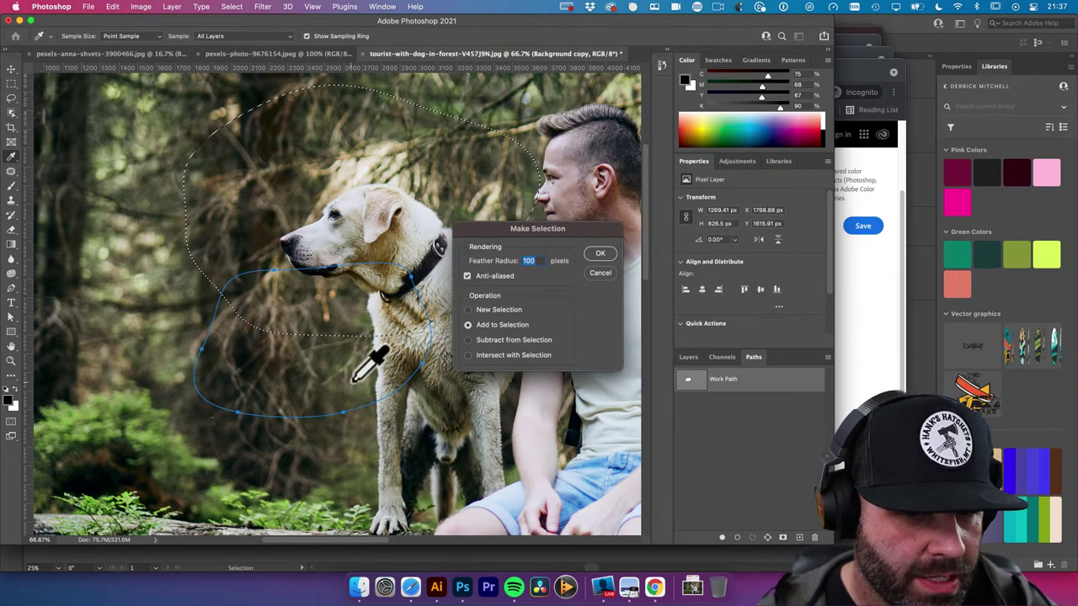
pyautogui.click(468, 340)
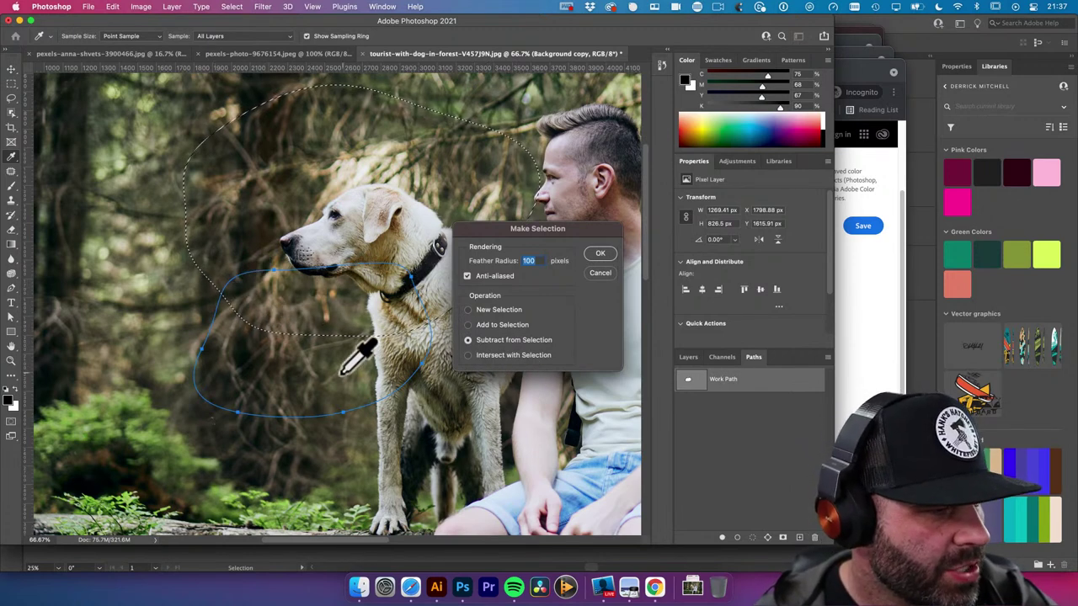
pyautogui.click(468, 354)
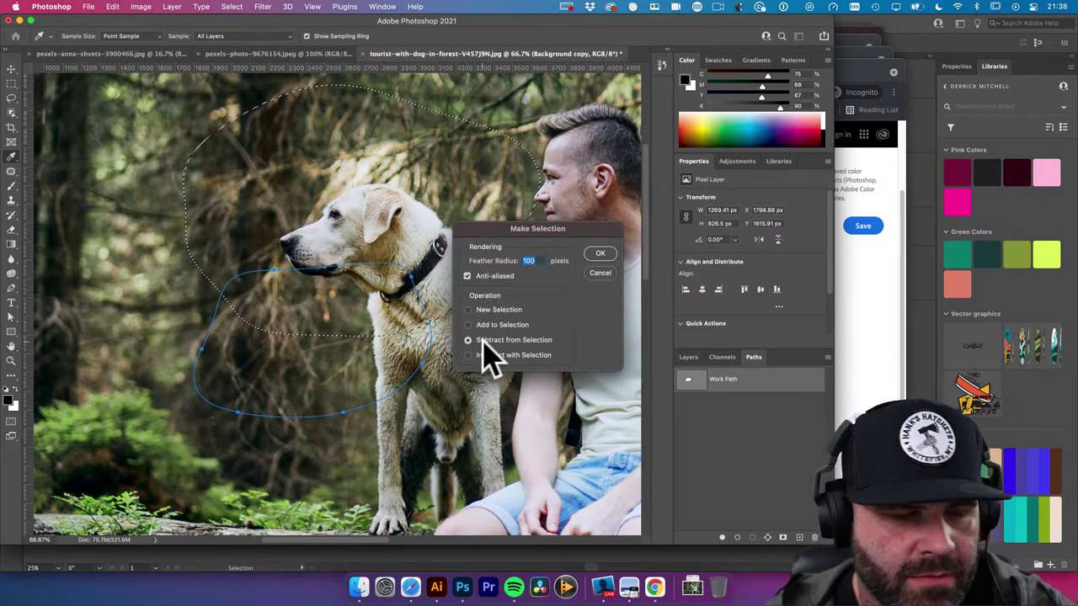
pyautogui.click(599, 255)
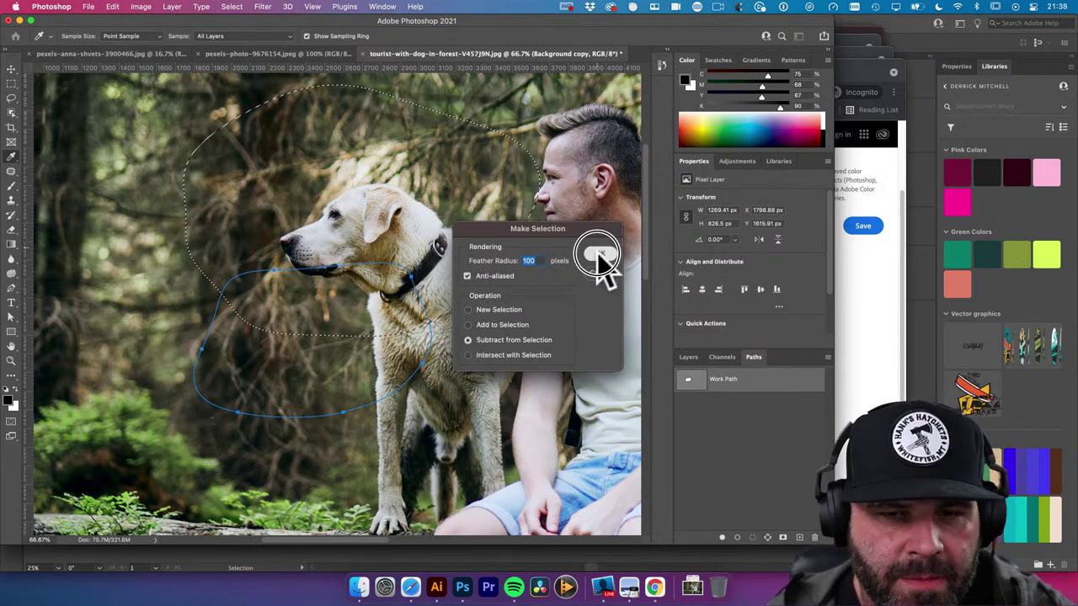
pyautogui.press('p')
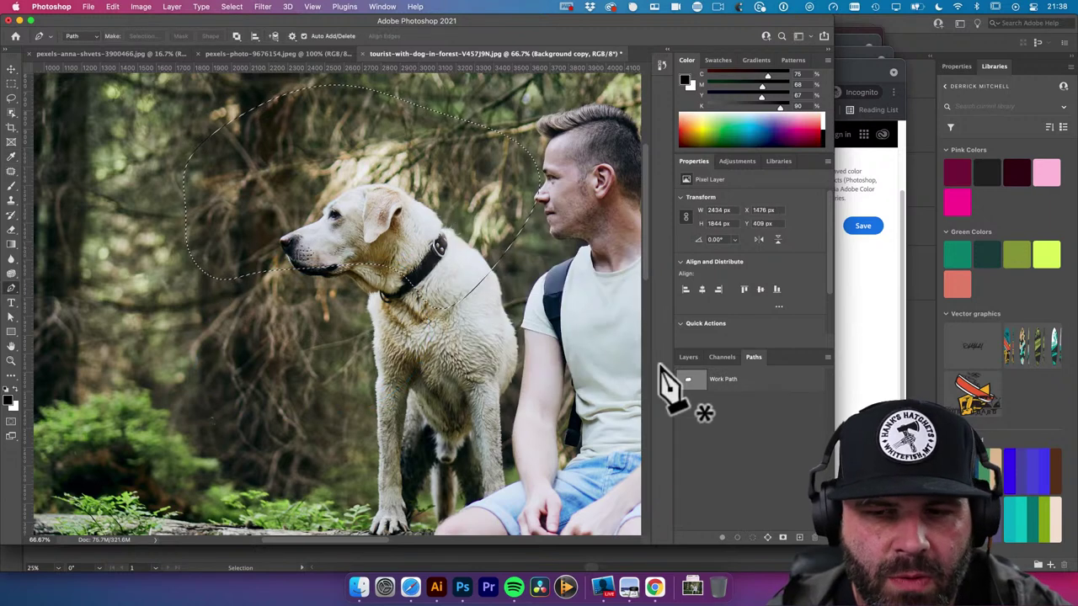
# Fill the feathered selection with white on a new layer above Background copy and deselect
pyautogui.click(686, 359)
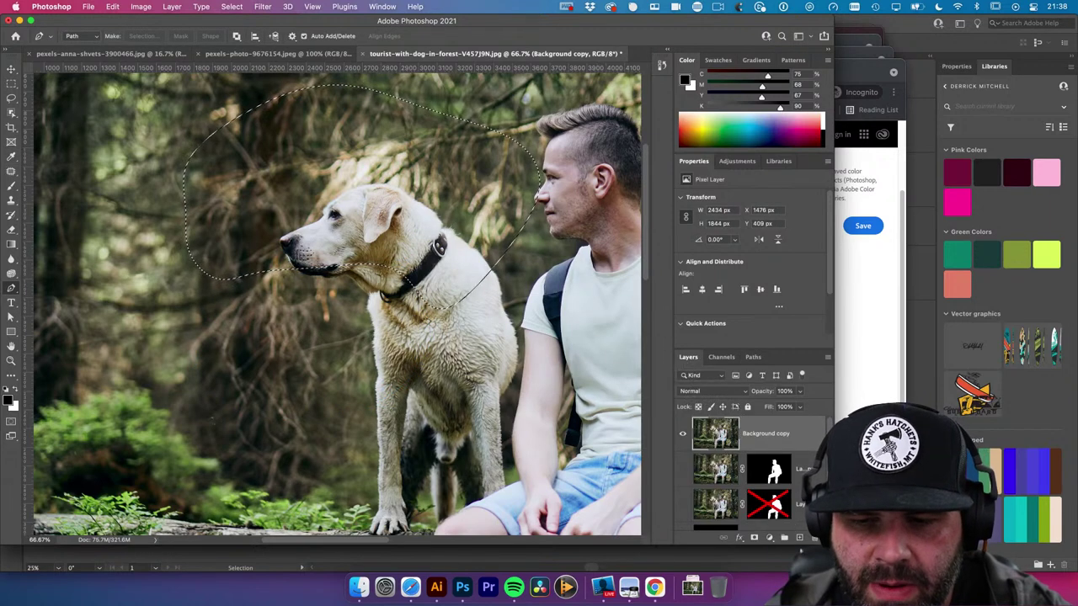
pyautogui.click(800, 537)
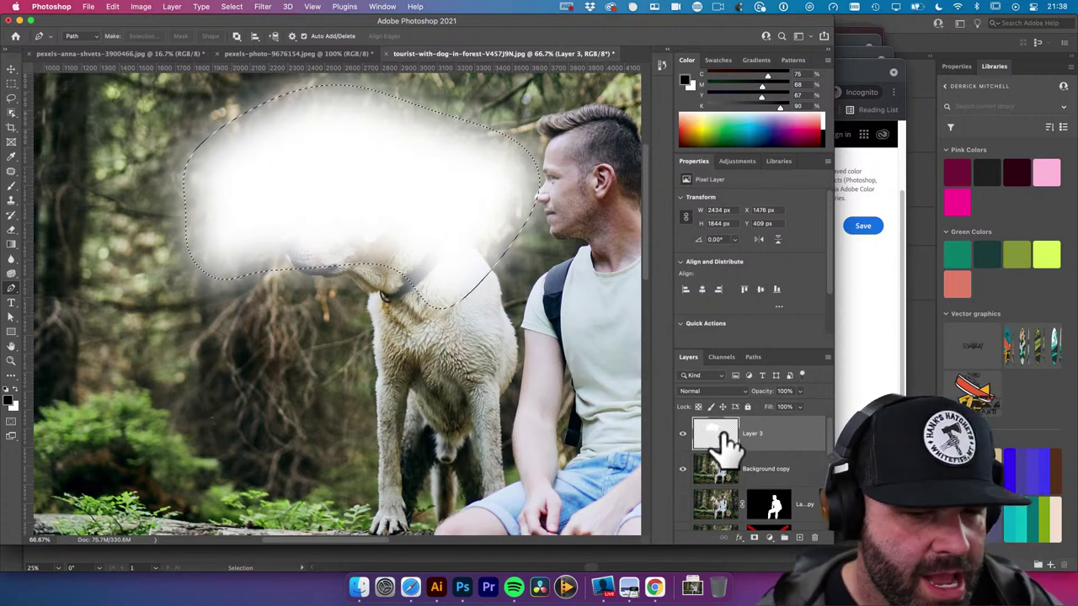
pyautogui.press('v')
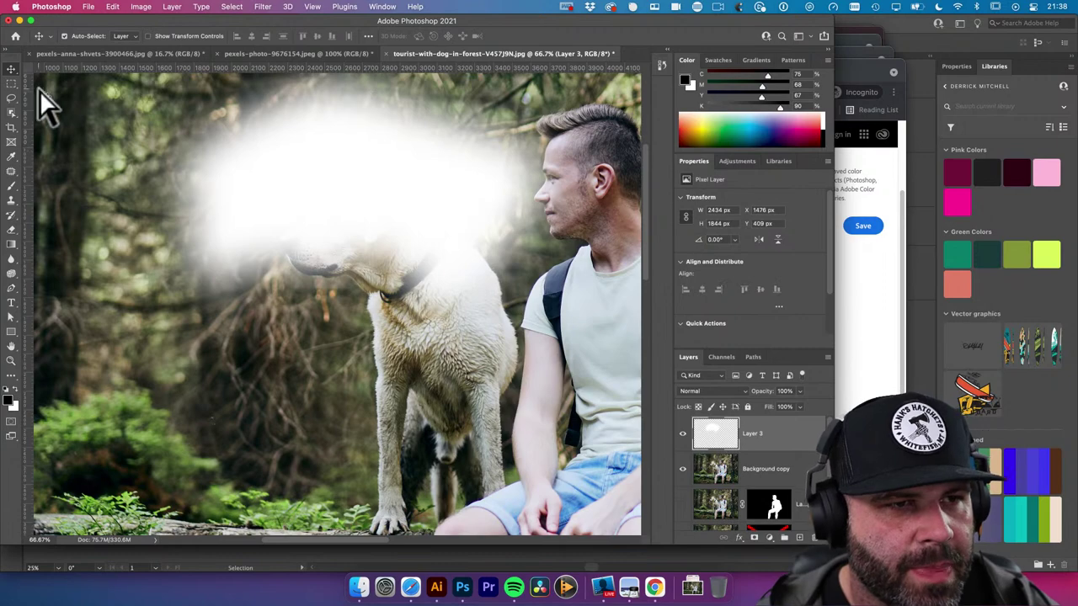
# Move the soft-edged white shape around over the dog to inspect its feathered edges, and delete its layer
pyautogui.moveTo(240, 240); pyautogui.dragTo(227, 278)
pyautogui.moveTo(199, 222); pyautogui.dragTo(202, 232)
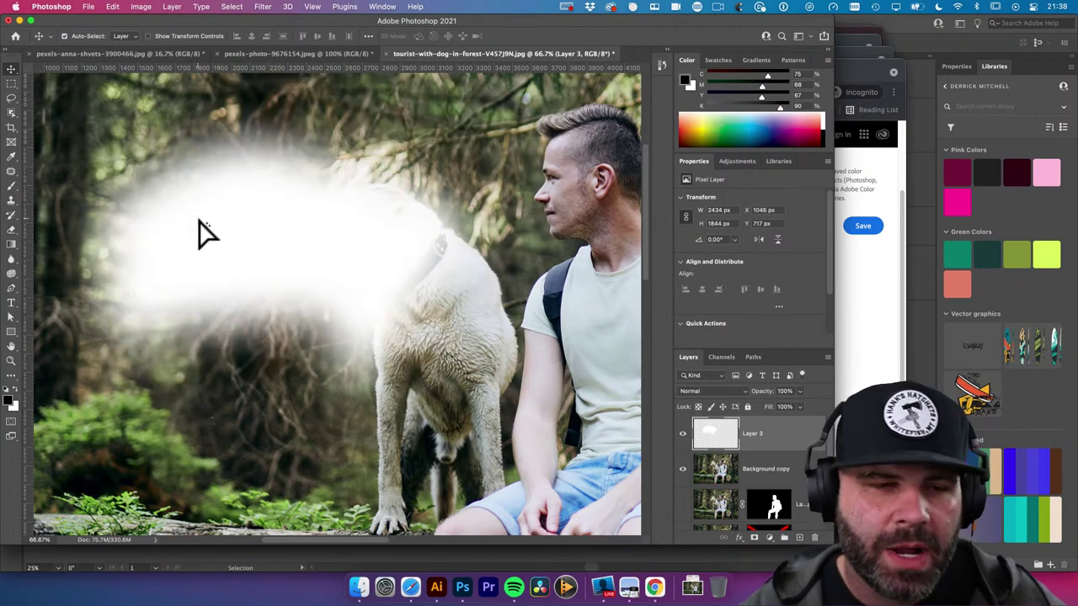
pyautogui.moveTo(133, 270); pyautogui.dragTo(211, 283)
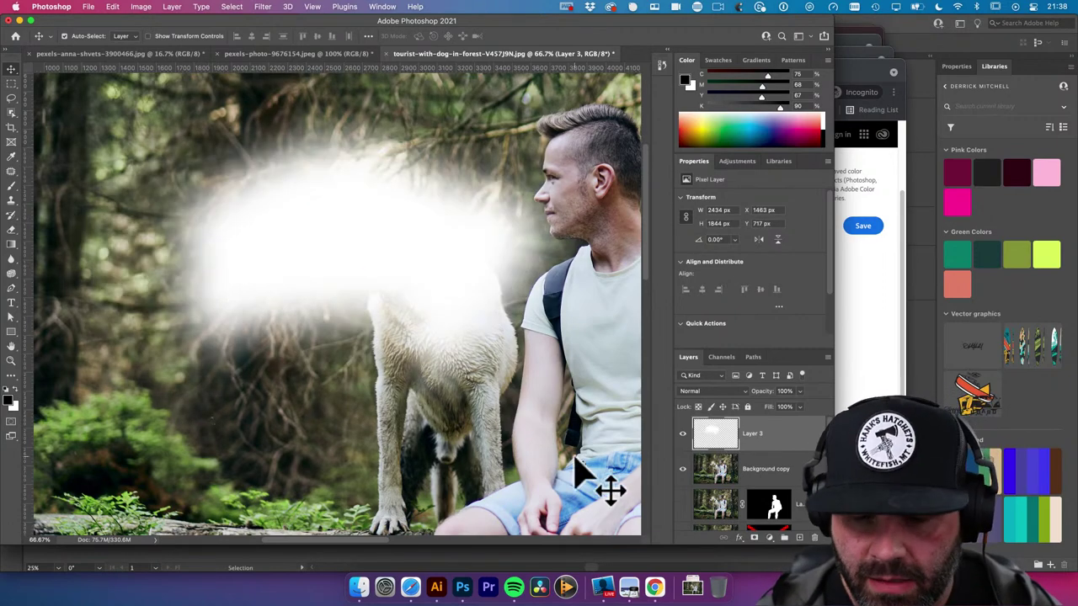
pyautogui.press('Delete')
# Start a Pen path where the backpack meets the man's sleeve and trace the strap's outer edge down to the buckle
pyautogui.moveTo(474, 385); pyautogui.dragTo(362, 352)
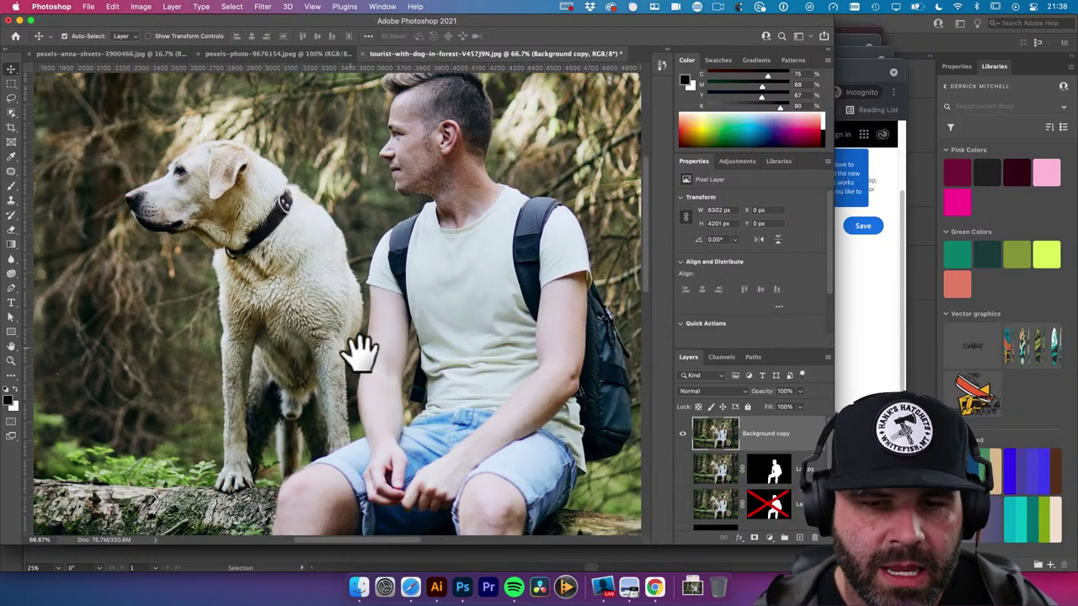
pyautogui.scroll(3, 445, 368)
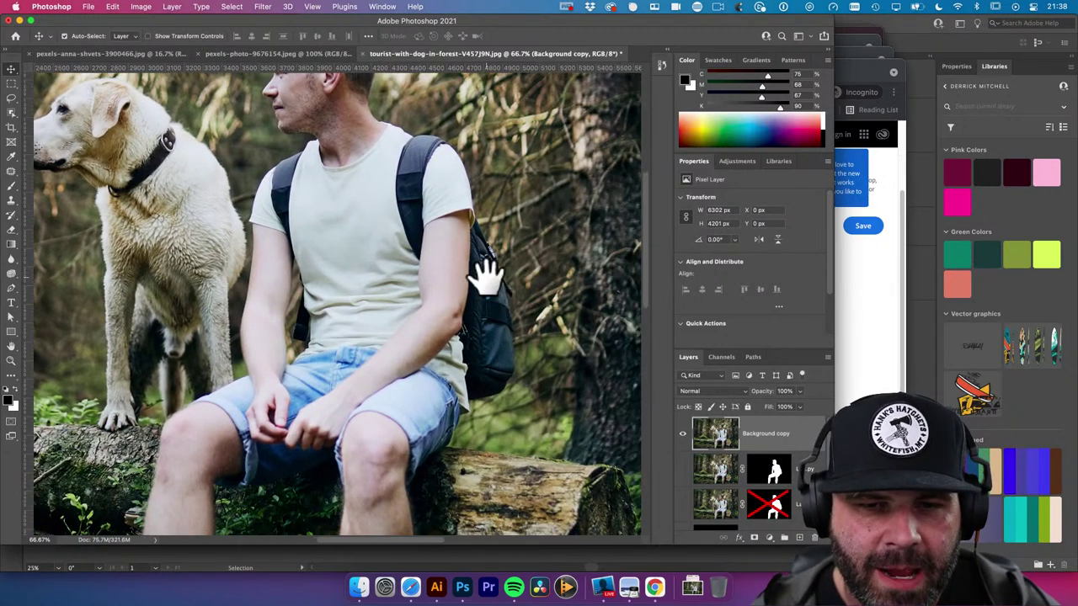
pyautogui.scroll(5, 516, 268)
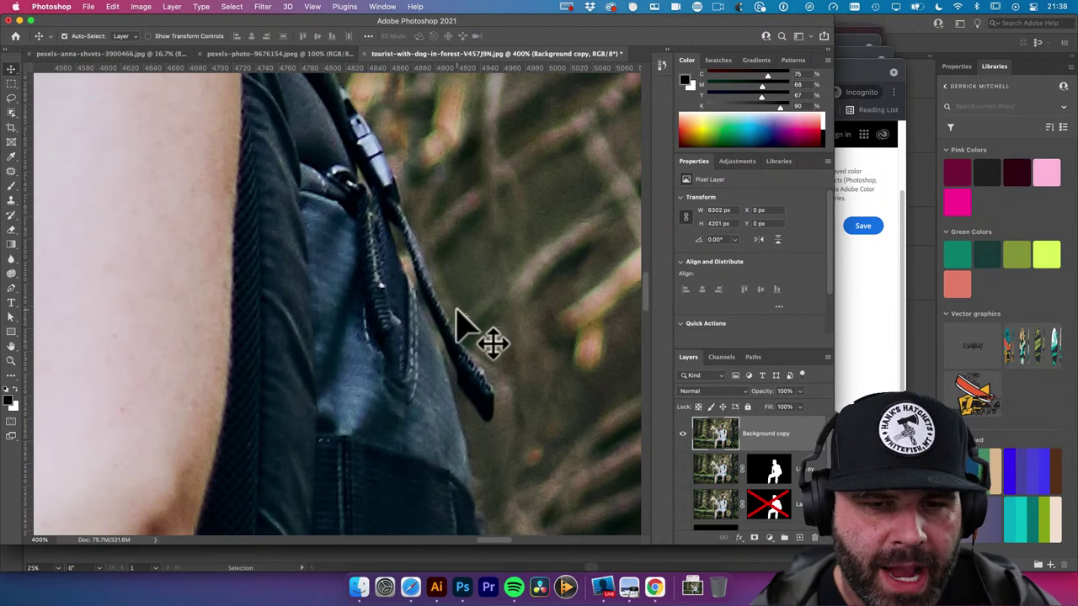
pyautogui.scroll(-2, 459, 311)
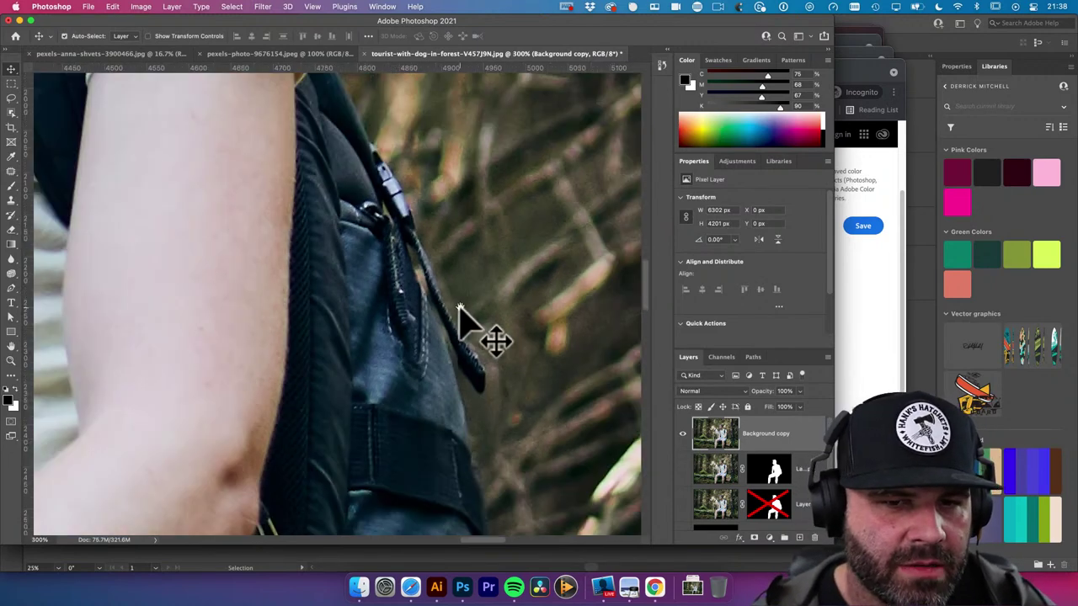
pyautogui.moveTo(356, 164); pyautogui.dragTo(350, 268)
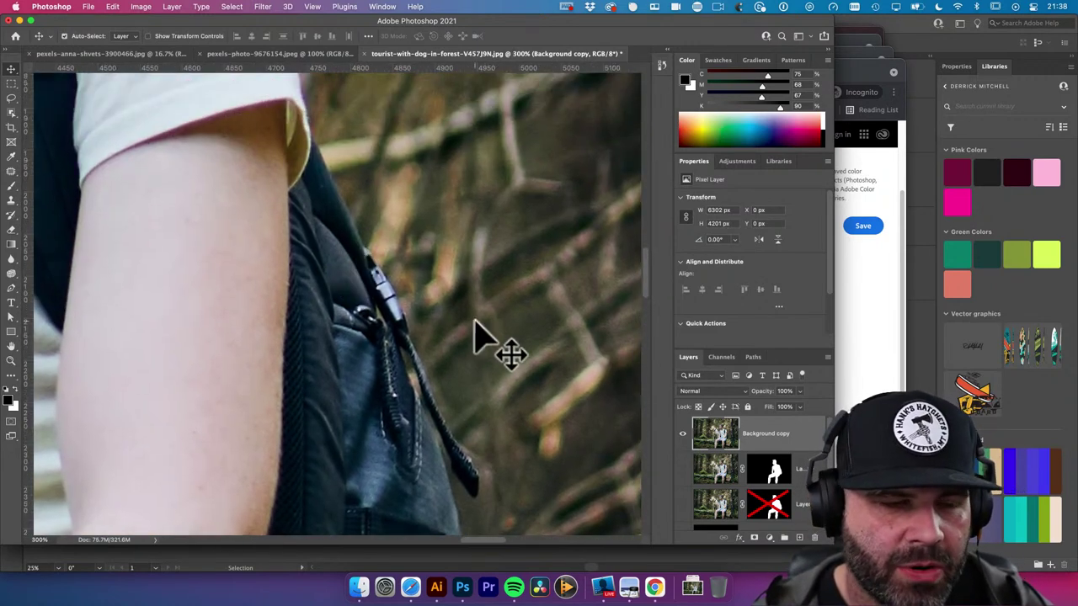
pyautogui.scroll(-3, 448, 309)
pyautogui.press('p')
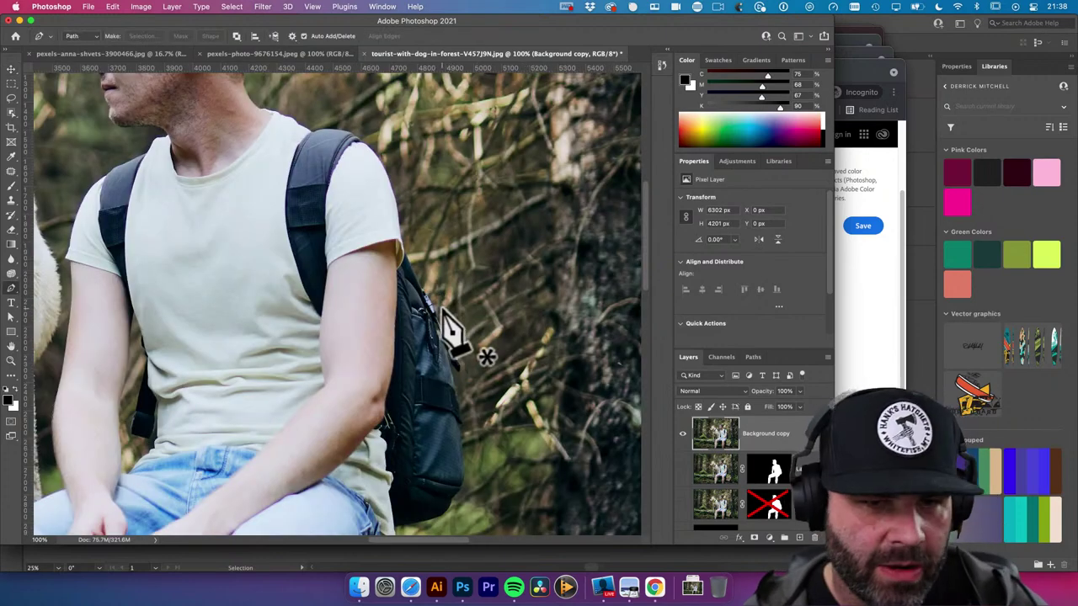
pyautogui.scroll(3, 428, 295)
pyautogui.scroll(1, 371, 195)
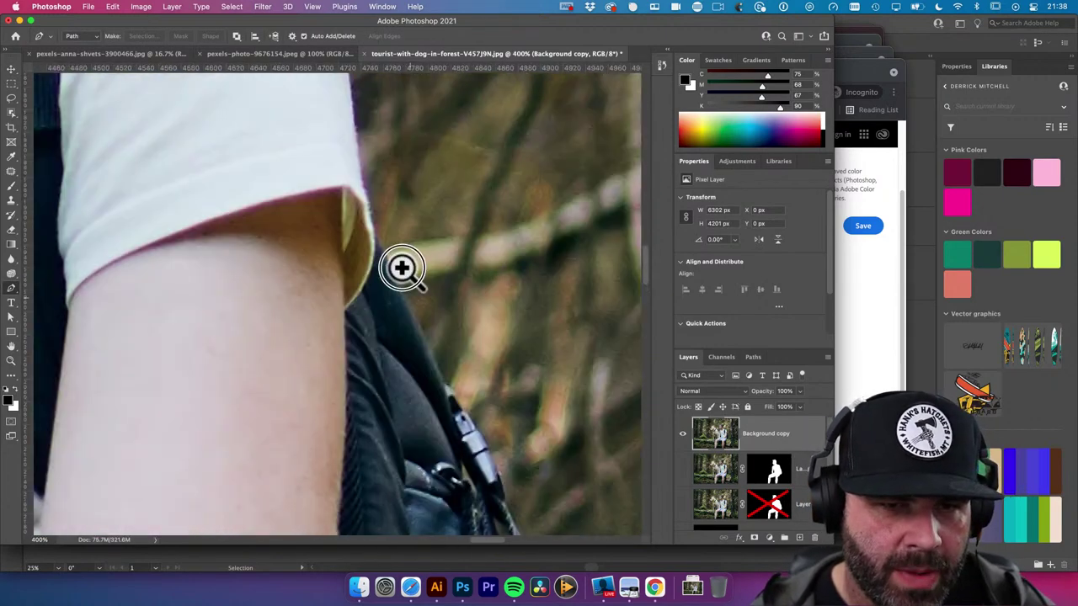
pyautogui.click(376, 240)
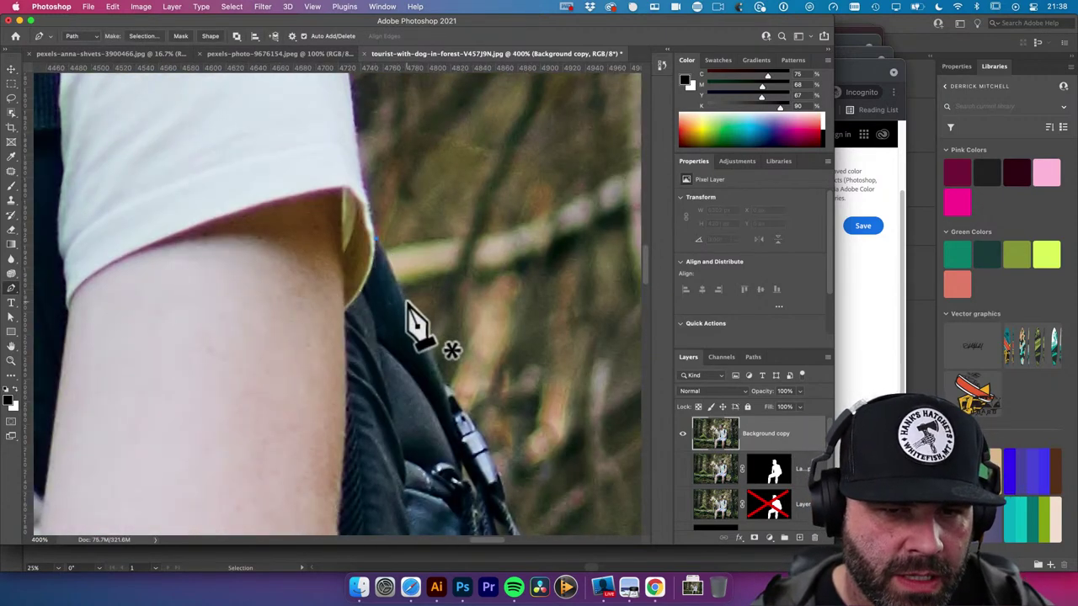
pyautogui.click(410, 319)
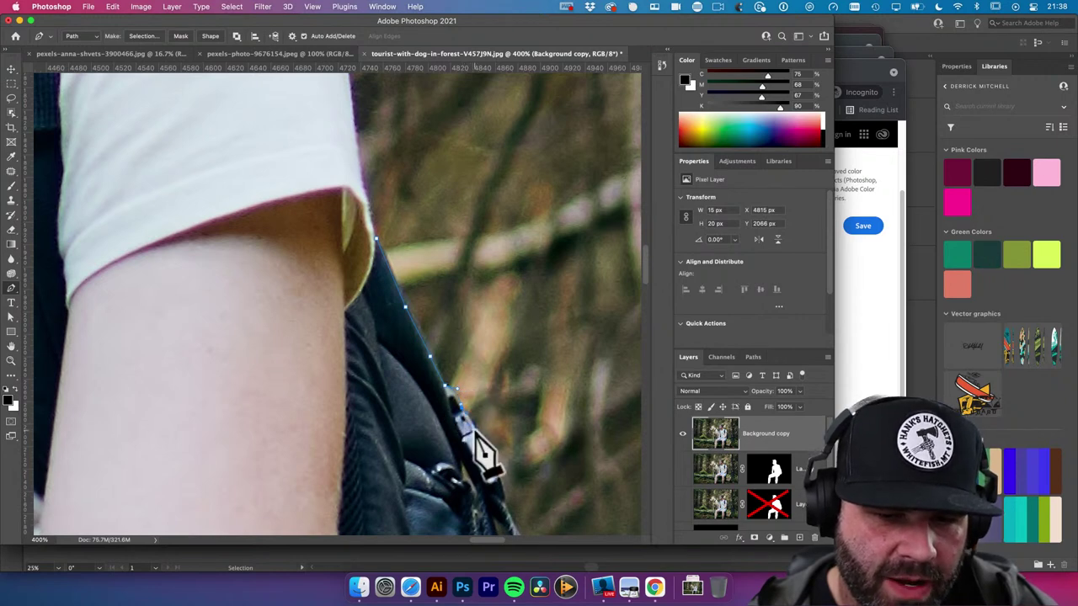
# Continue the Pen path down the lower half of the backpack's buckle and along the outer edge of the dangling strap
pyautogui.scroll(-2, 488, 448)
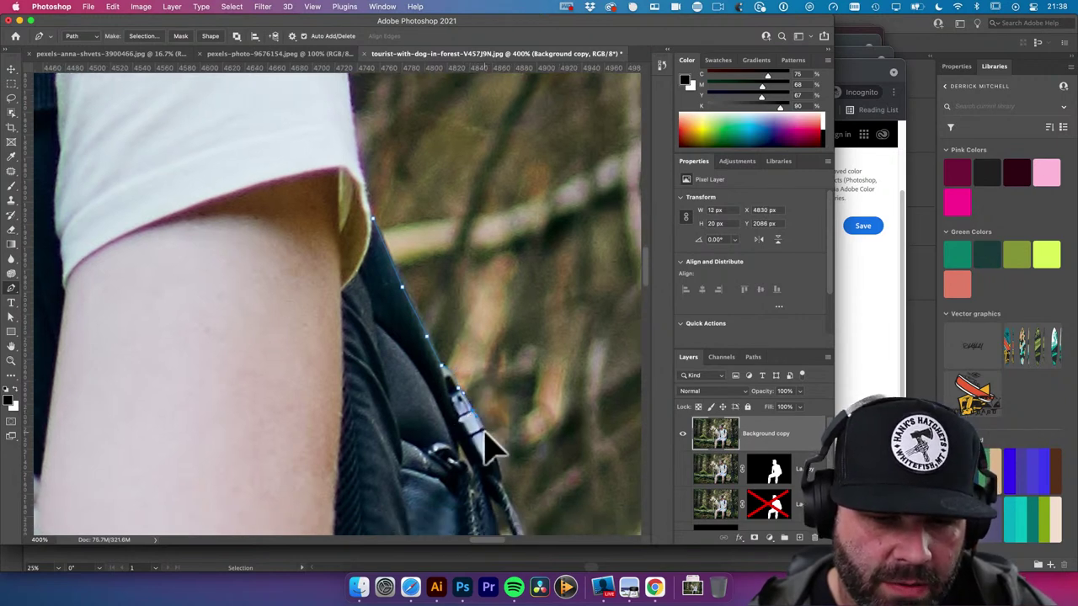
pyautogui.scroll(-3, 491, 455)
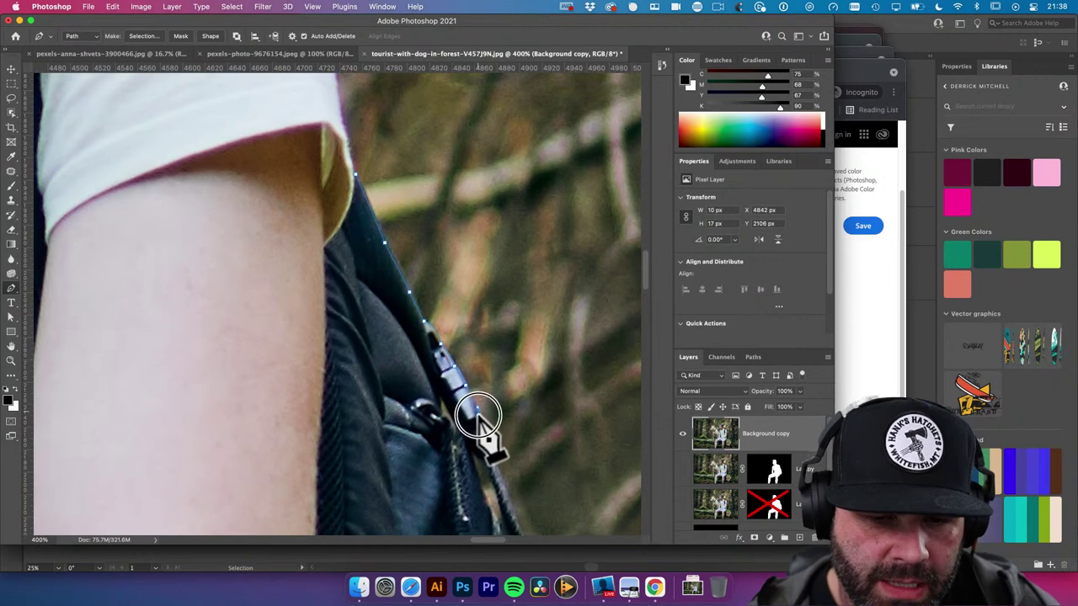
pyautogui.scroll(-3, 462, 384)
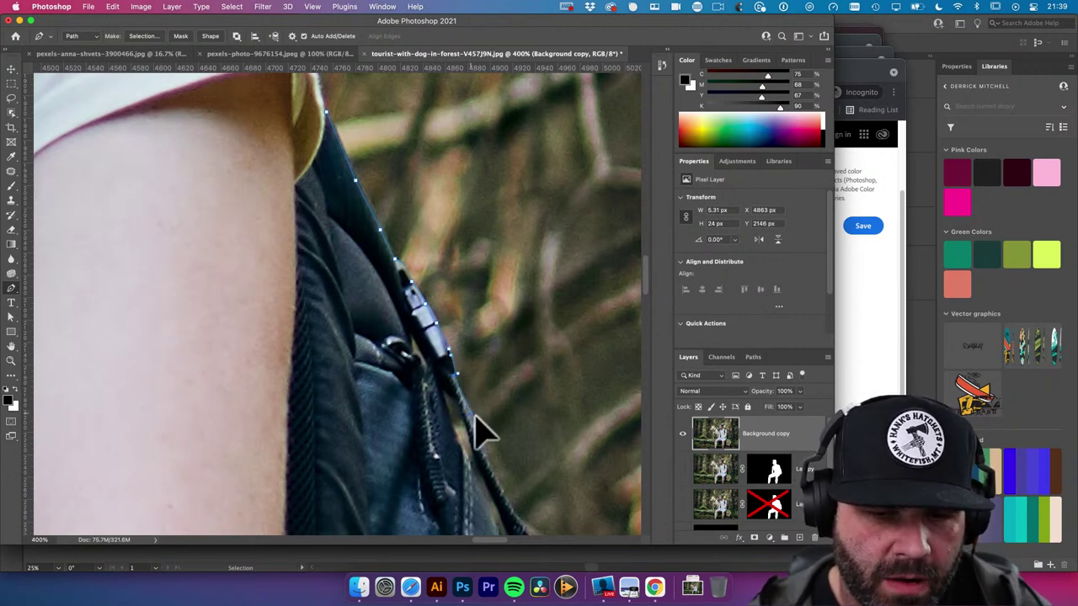
pyautogui.moveTo(484, 433); pyautogui.dragTo(469, 362)
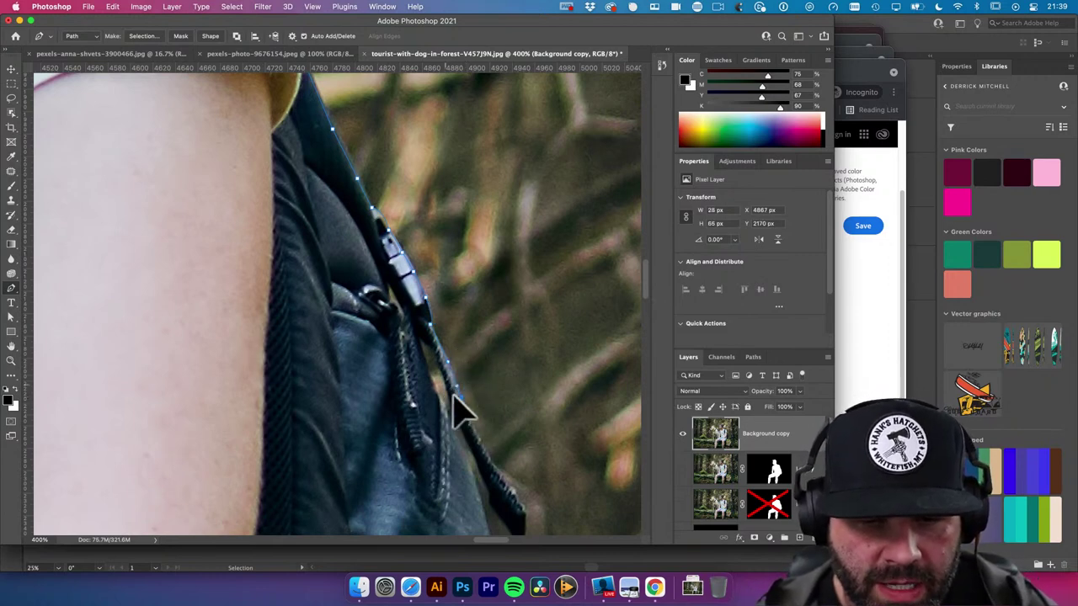
pyautogui.click(486, 455)
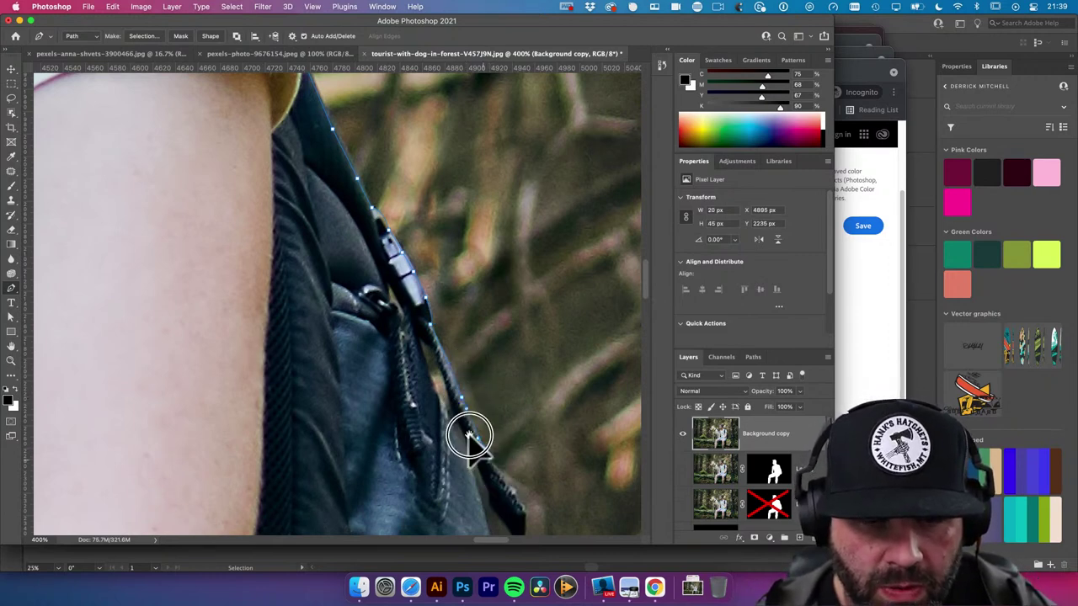
# Trace the Pen path around the thick end of the dangling strap and onto its inner edge
pyautogui.scroll(-3, 469, 438)
pyautogui.hscroll(2, 469, 438)
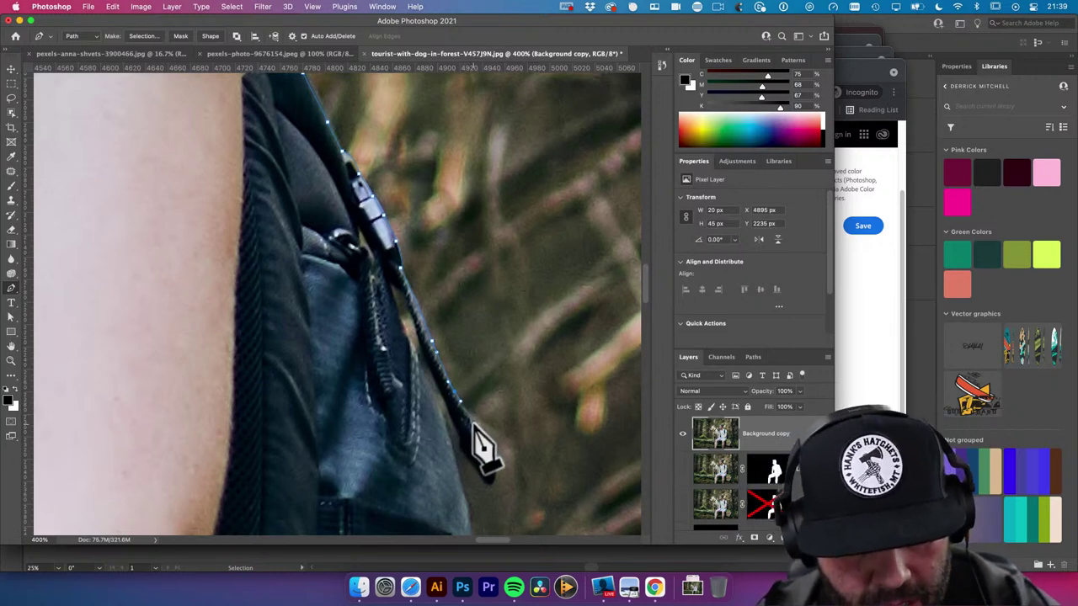
pyautogui.click(477, 431)
pyautogui.click(493, 455)
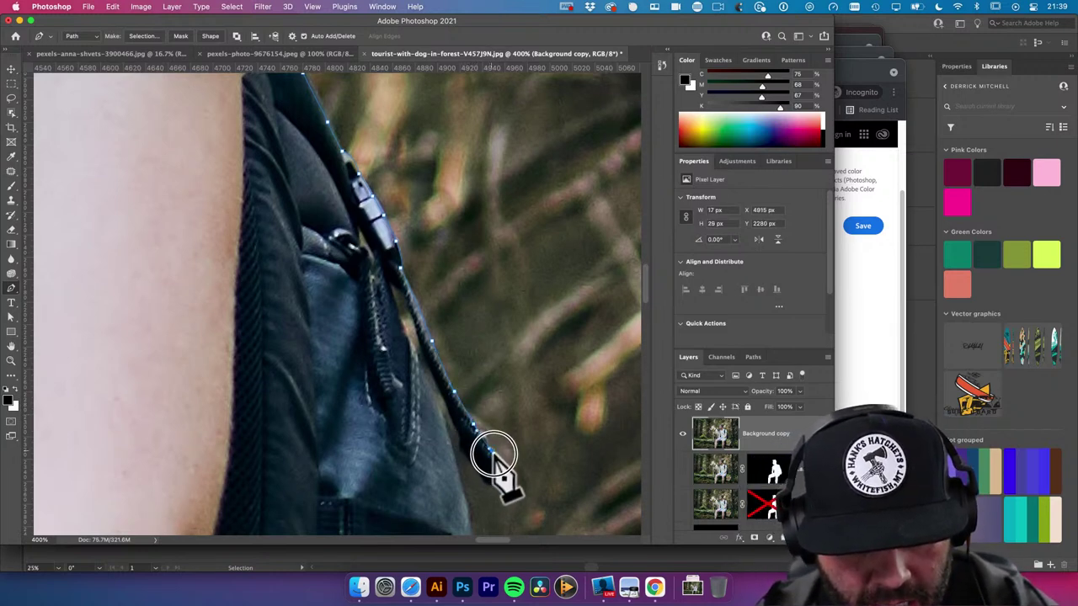
pyautogui.click(495, 474)
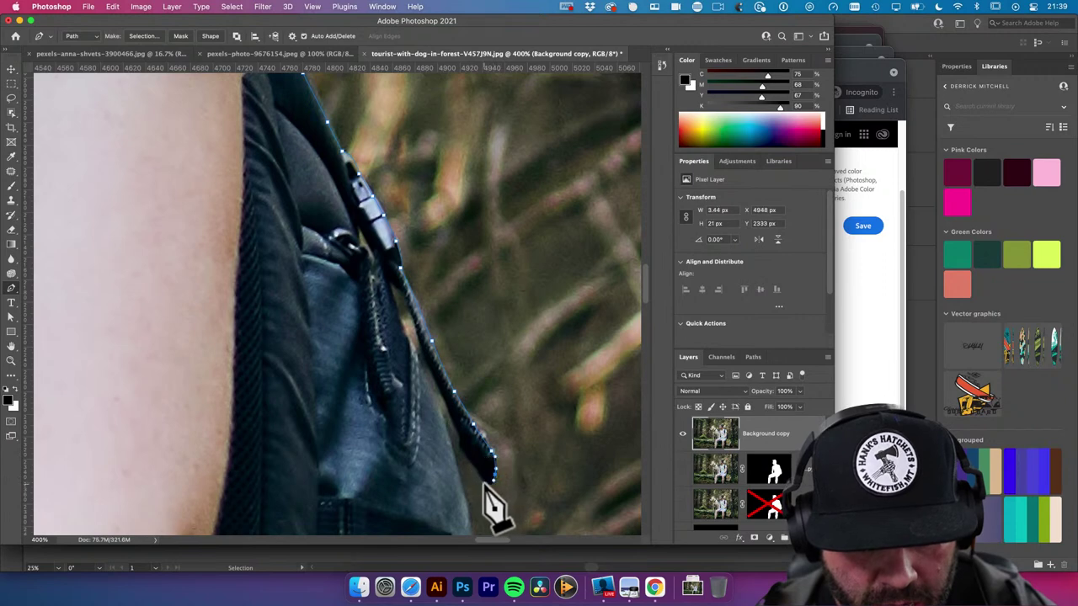
pyautogui.click(492, 486)
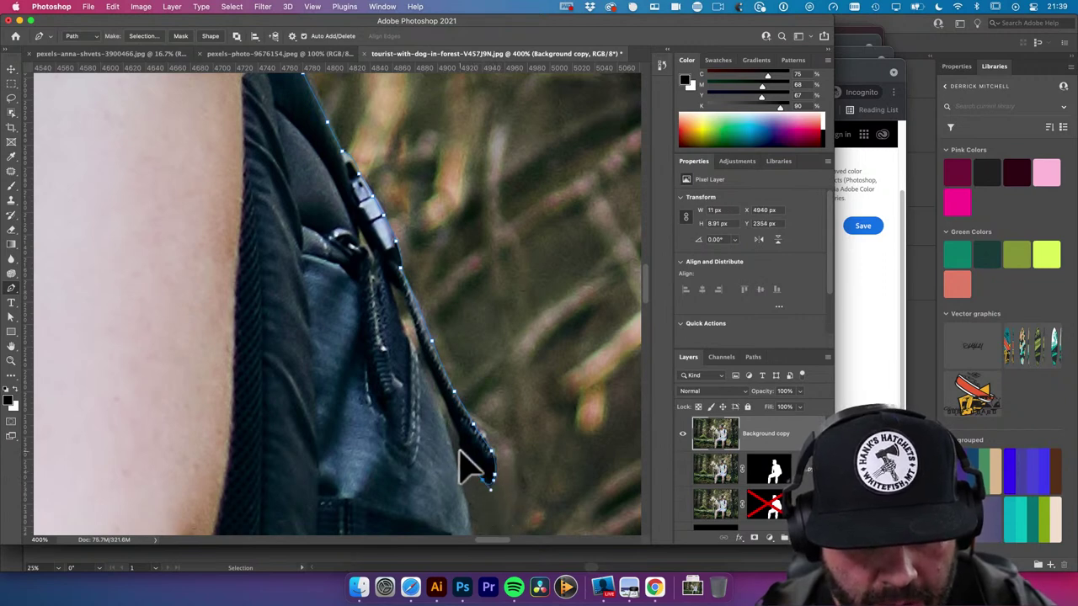
pyautogui.click(482, 481)
pyautogui.click(458, 448)
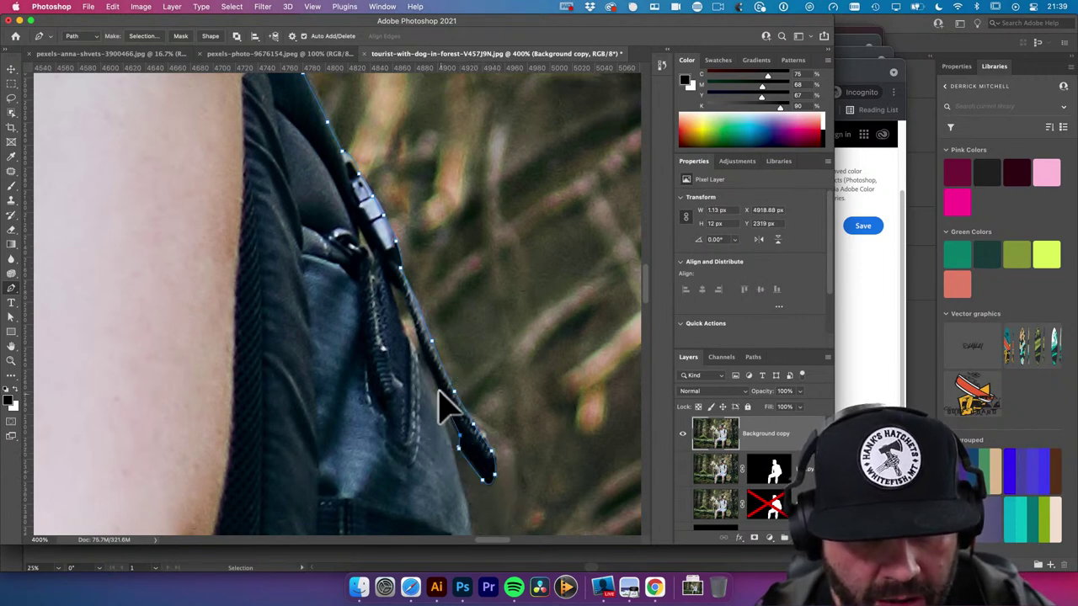
# Run the path up the strap's inner edge and back down the bag's side, leaving out the background gap between them
pyautogui.click(402, 301)
pyautogui.click(386, 285)
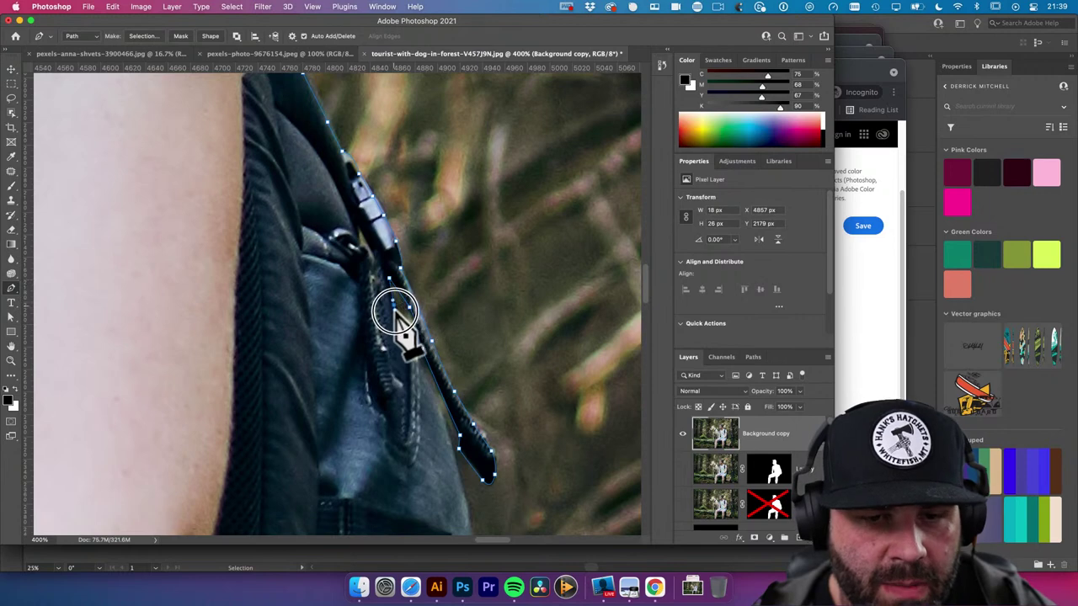
pyautogui.click(402, 324)
pyautogui.click(413, 350)
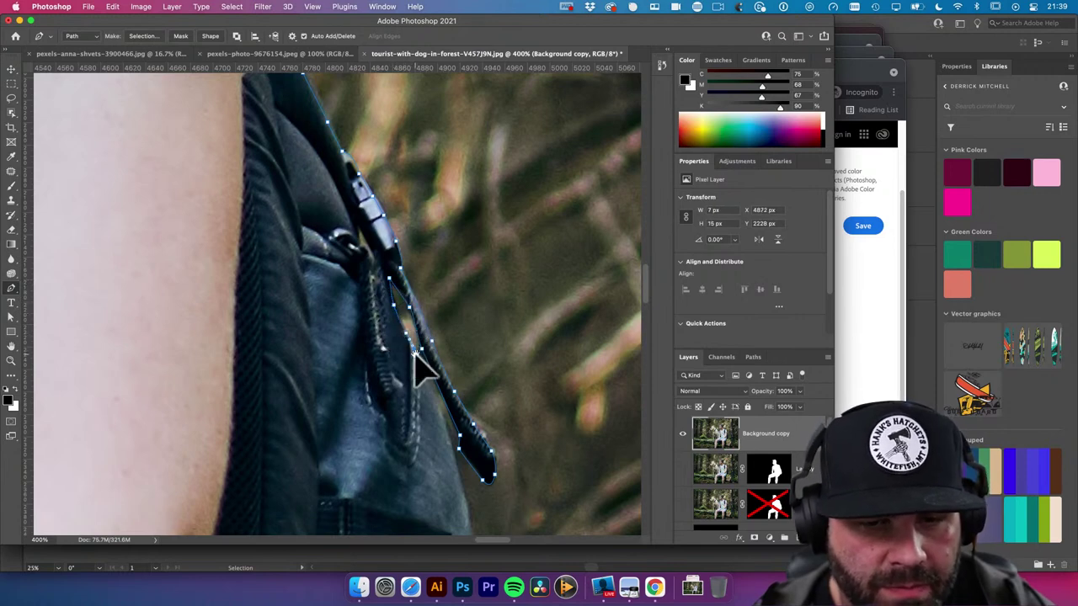
pyautogui.moveTo(419, 362); pyautogui.dragTo(414, 344)
pyautogui.click(417, 345)
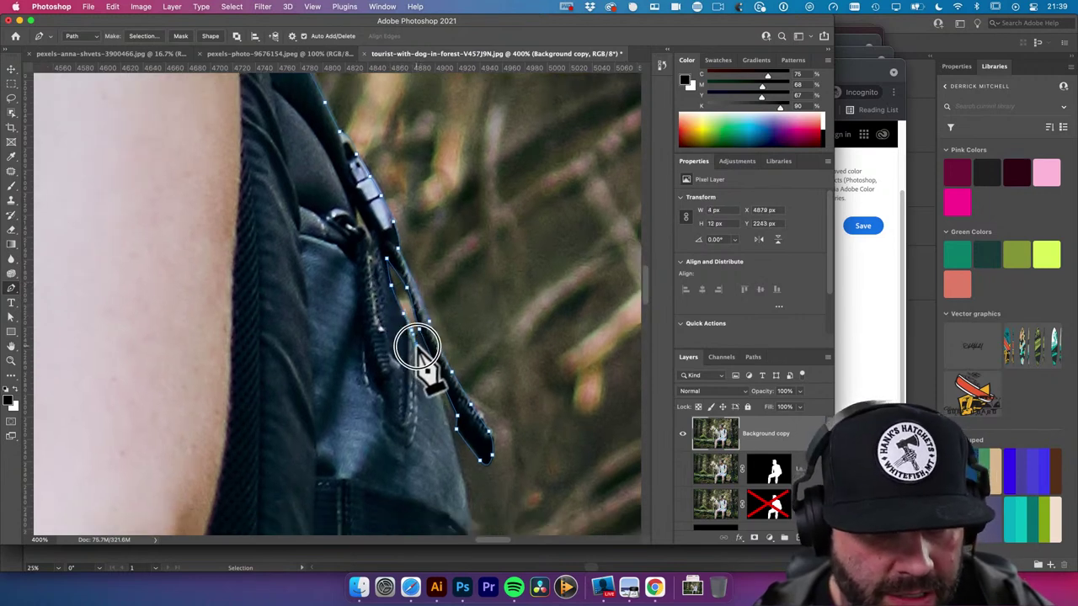
# Trace the bag's outer edge from beside the strap end down past the wide horizontal band
pyautogui.moveTo(450, 441); pyautogui.dragTo(438, 354)
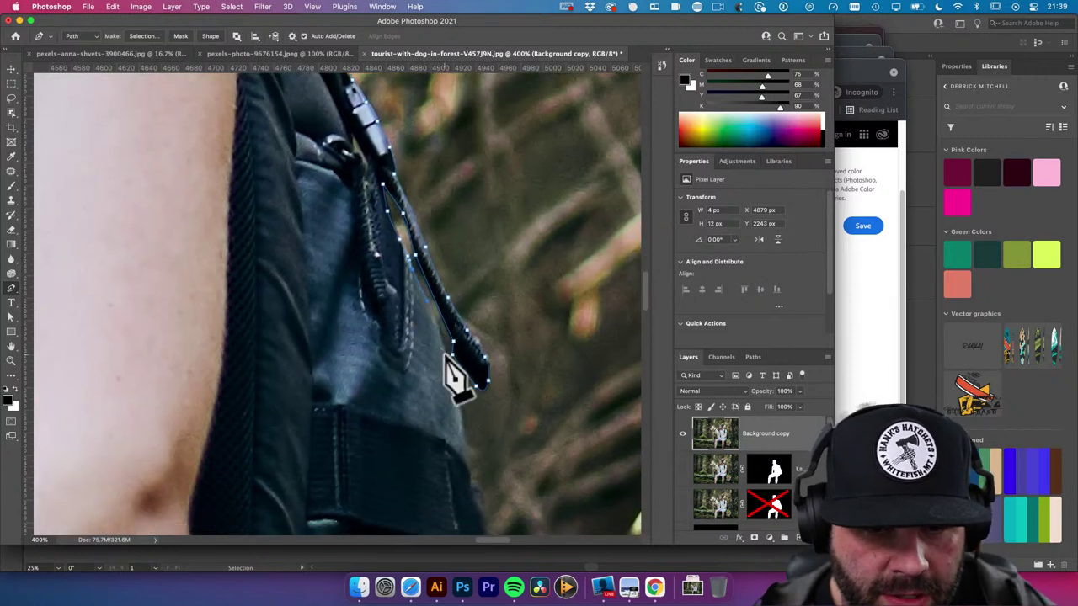
pyautogui.click(449, 385)
pyautogui.moveTo(464, 433); pyautogui.dragTo(445, 331)
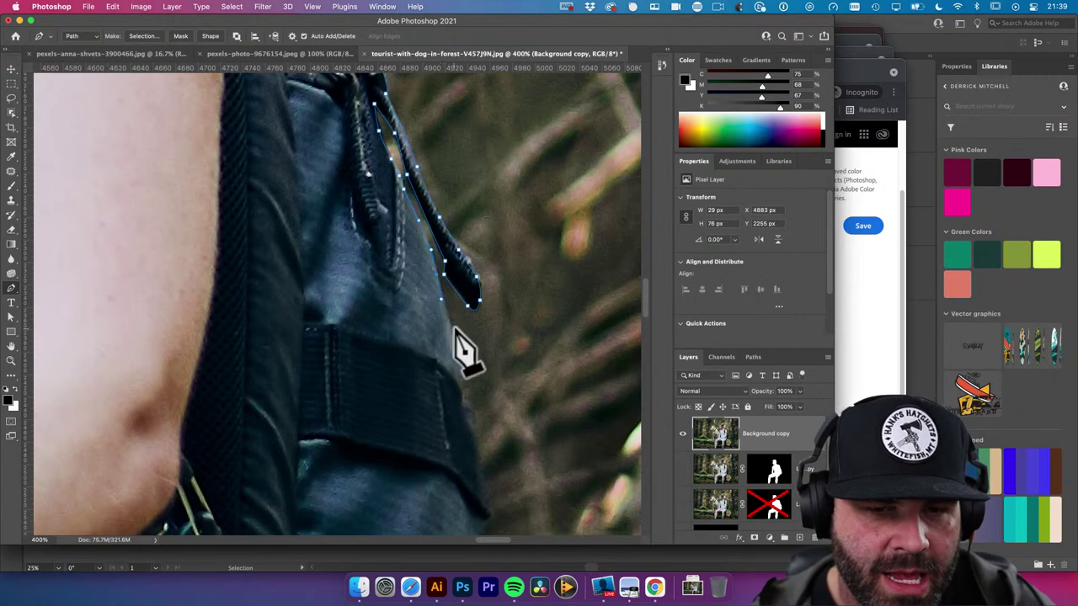
pyautogui.click(446, 341)
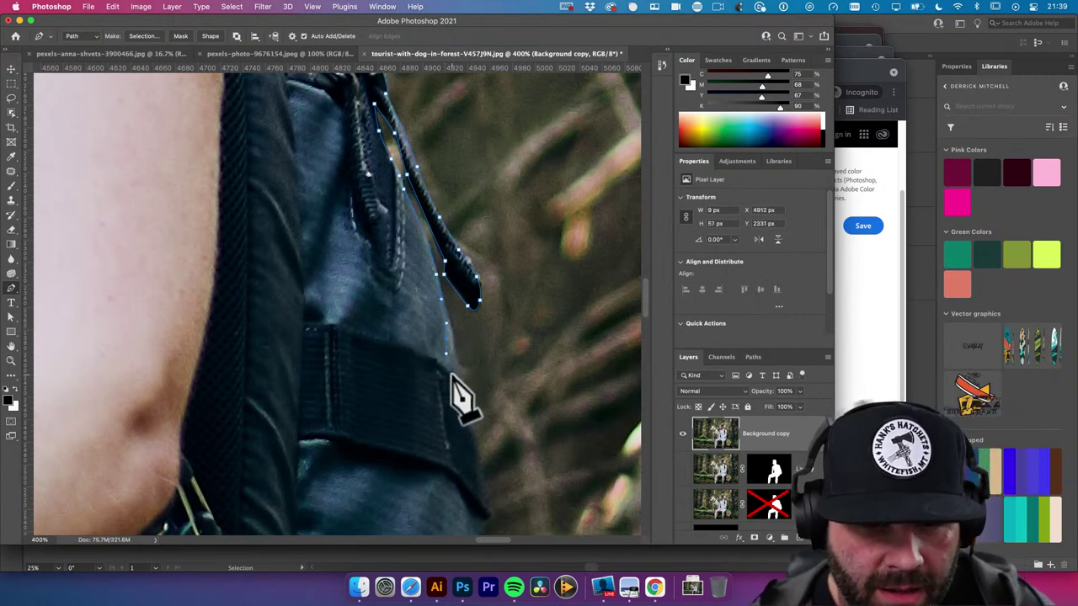
pyautogui.click(454, 385)
pyautogui.click(460, 398)
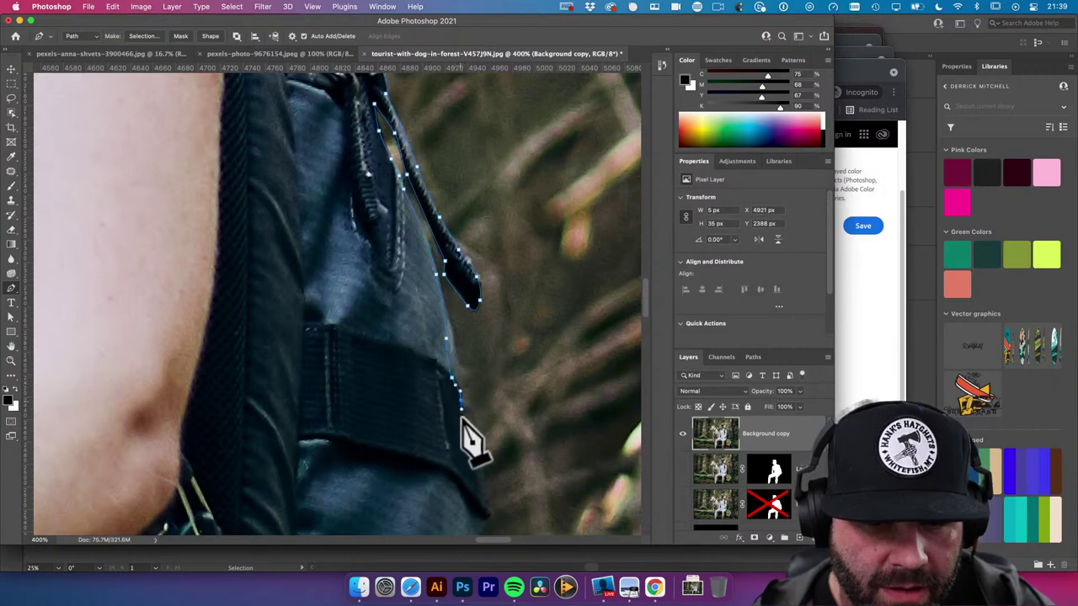
pyautogui.press('space')
pyautogui.moveTo(465, 404); pyautogui.dragTo(481, 300)
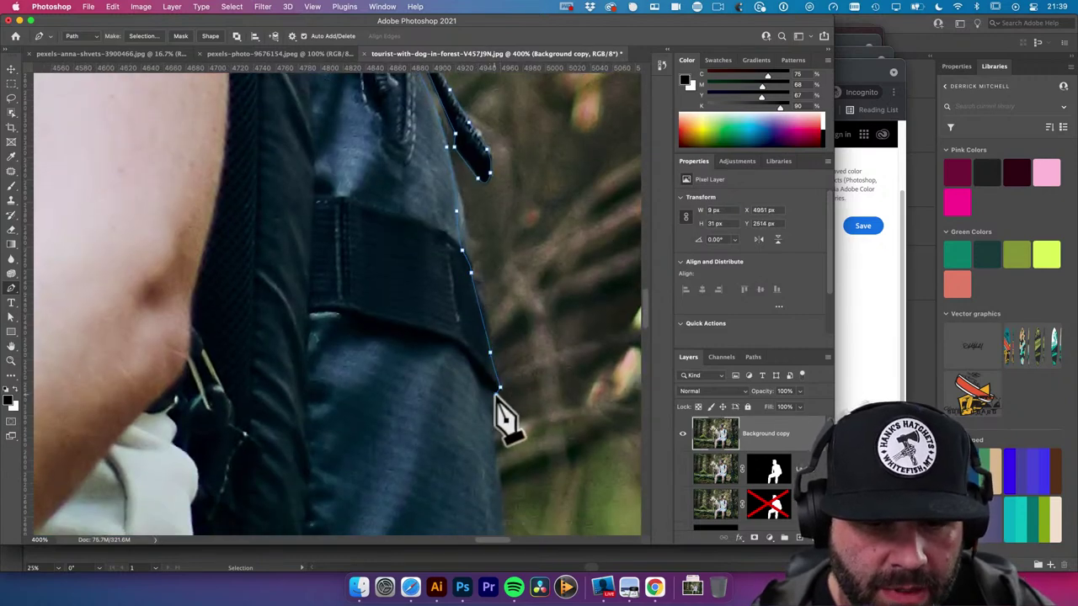
# Trace the lower part of the backpack from the band around its rounded corner and along the base to the man's shirt
pyautogui.keyDown('alt'); pyautogui.click(482, 374); pyautogui.keyUp('alt')
pyautogui.keyDown('alt'); pyautogui.click(482, 374); pyautogui.keyUp('alt')
pyautogui.scroll(-3, 480, 396)
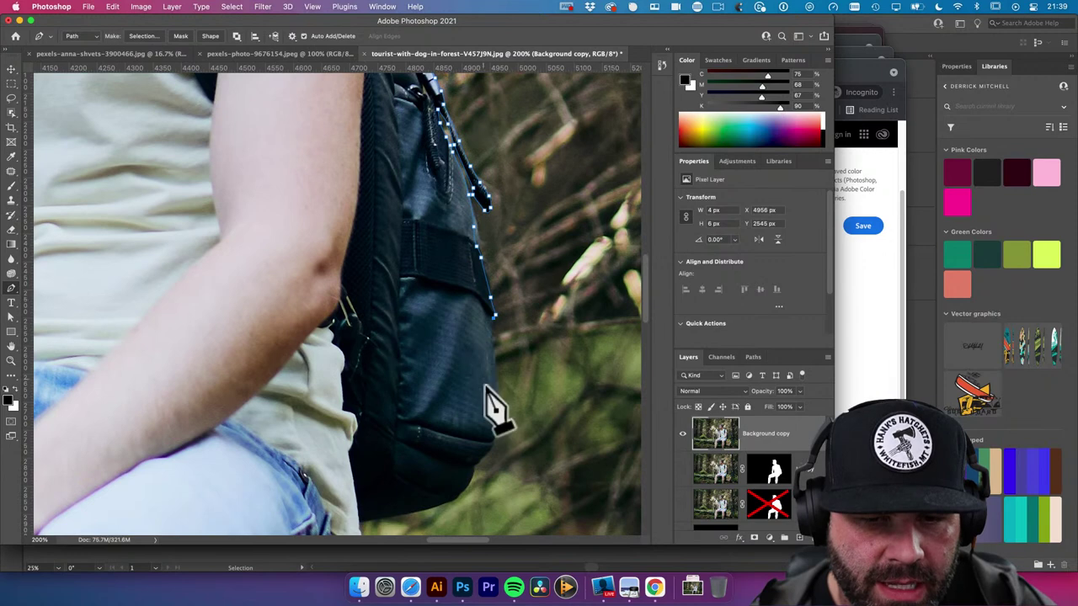
pyautogui.click(491, 319)
pyautogui.click(495, 400)
pyautogui.click(492, 440)
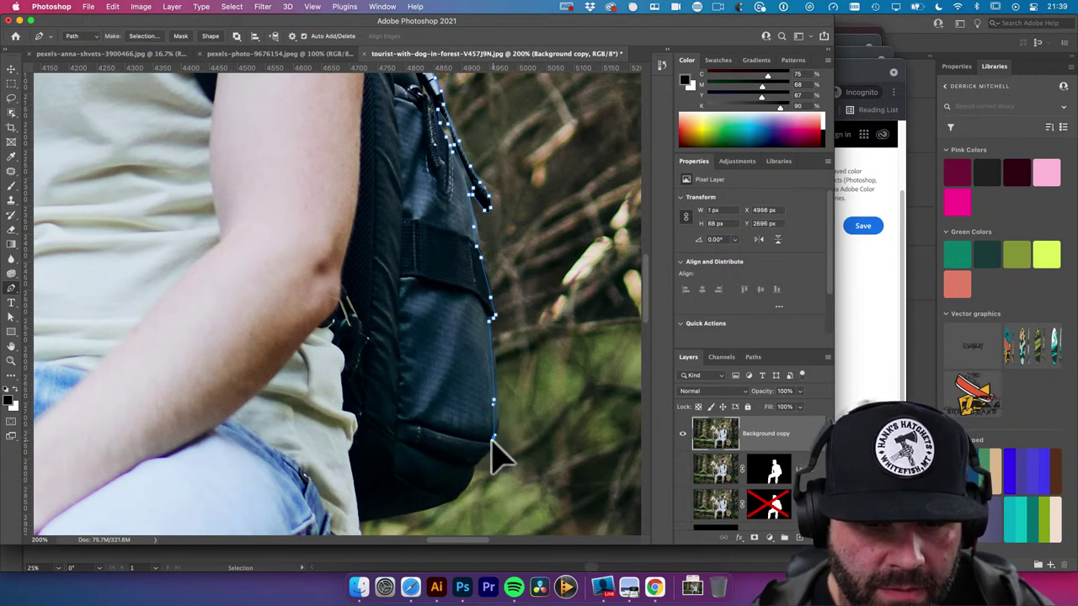
pyautogui.click(476, 464)
pyautogui.click(463, 486)
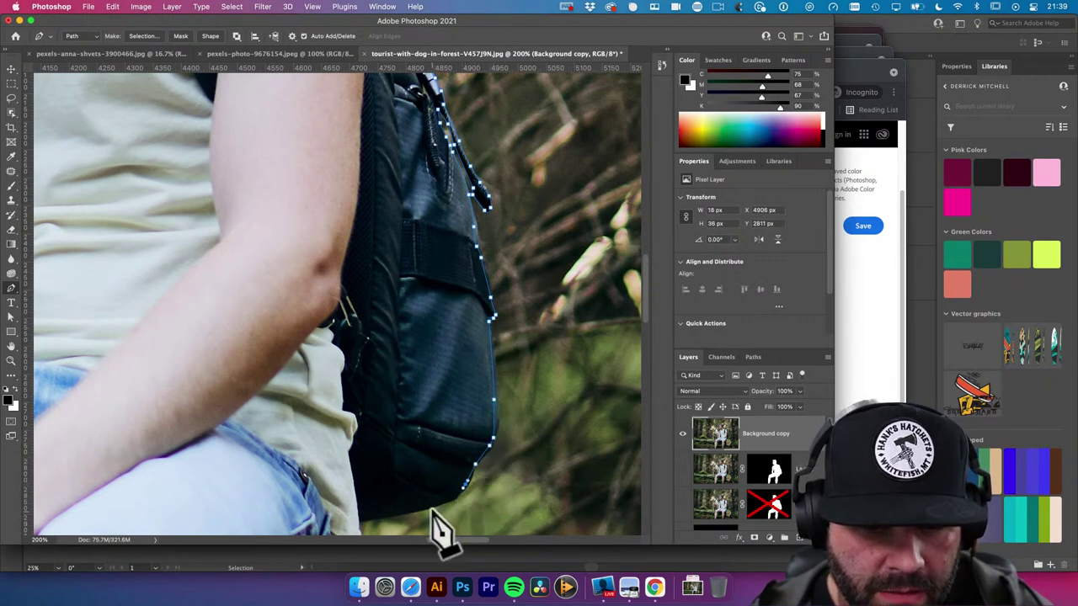
pyautogui.click(418, 507)
pyautogui.click(349, 517)
# Close the path with rough points across the man's forearm and upper arm, back to the start at the sleeve
pyautogui.click(187, 284)
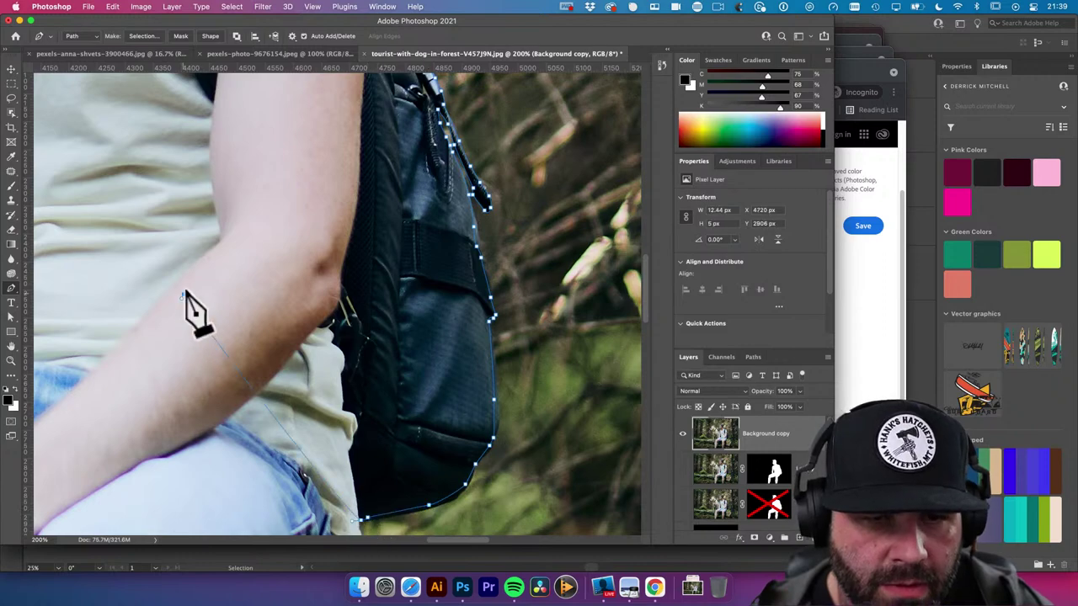
pyautogui.click(229, 192)
pyautogui.scroll(5, 269, 337)
pyautogui.click(293, 198)
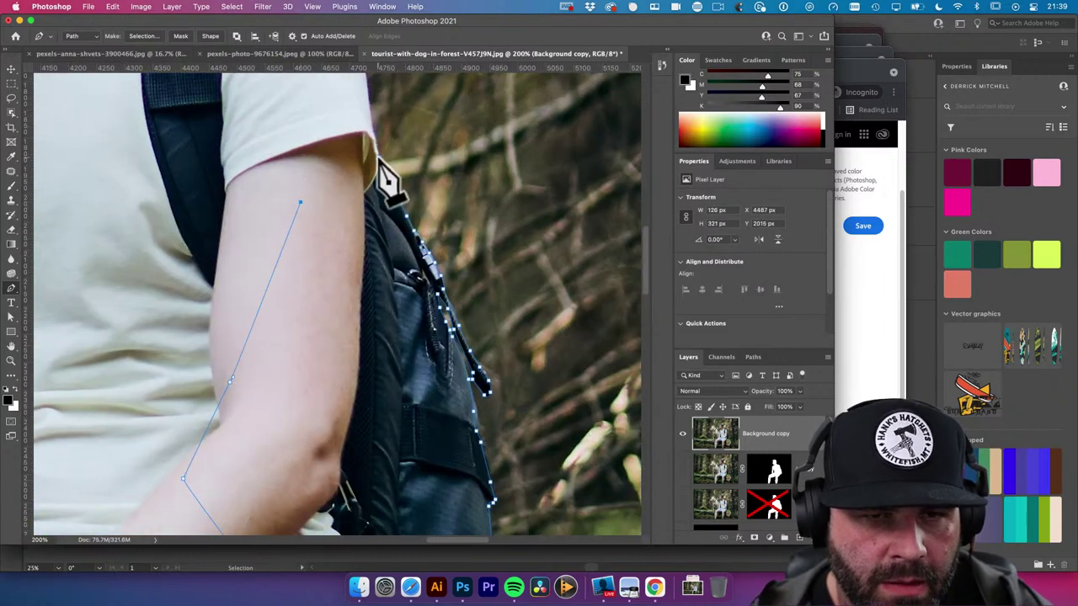
pyautogui.scroll(-4, 452, 282)
pyautogui.scroll(-1, 444, 122)
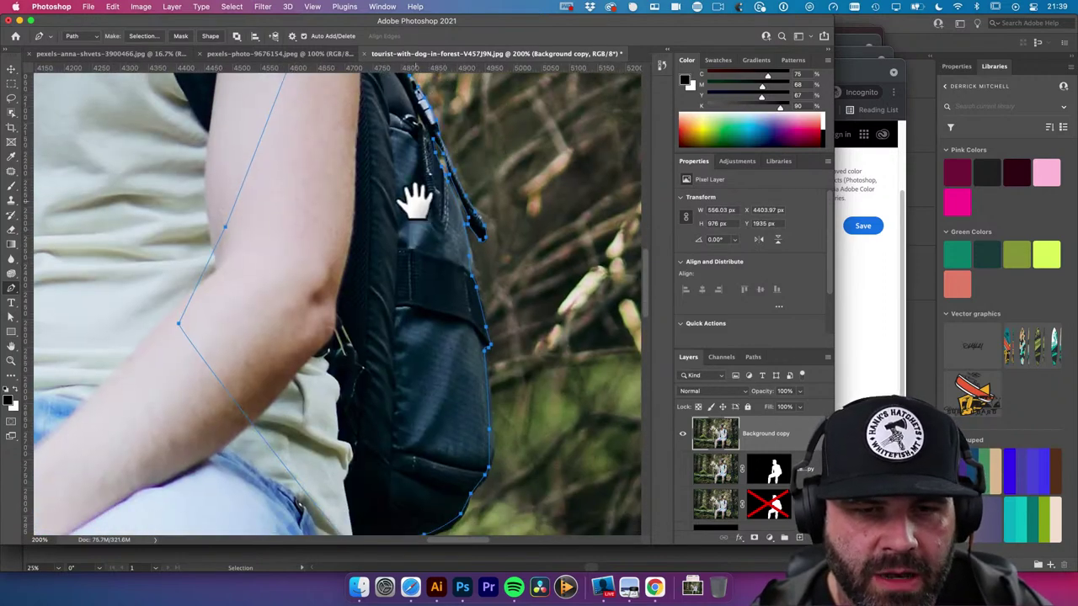
# Load the closed backpack work path as a selection
pyautogui.rightClick(394, 252)
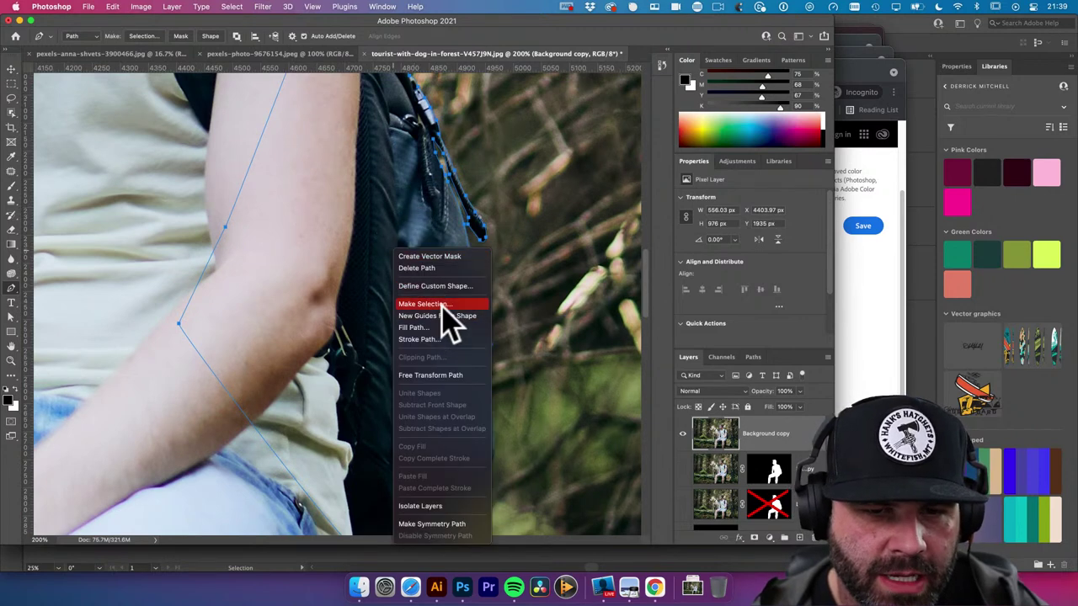
pyautogui.click(440, 304)
pyautogui.click(753, 357)
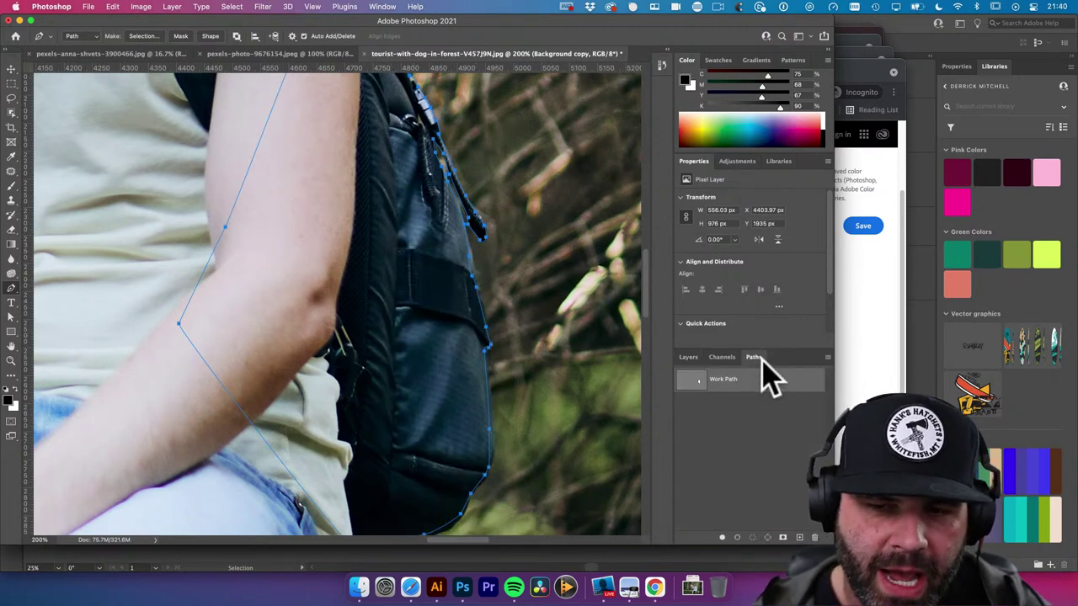
pyautogui.keyDown('super'); pyautogui.click(691, 379); pyautogui.keyUp('super')
# Examine how the selection outline follows the backpack's buckle, dangling strap and side edge
pyautogui.moveTo(488, 277); pyautogui.dragTo(525, 228)
pyautogui.scroll(2, 528, 253)
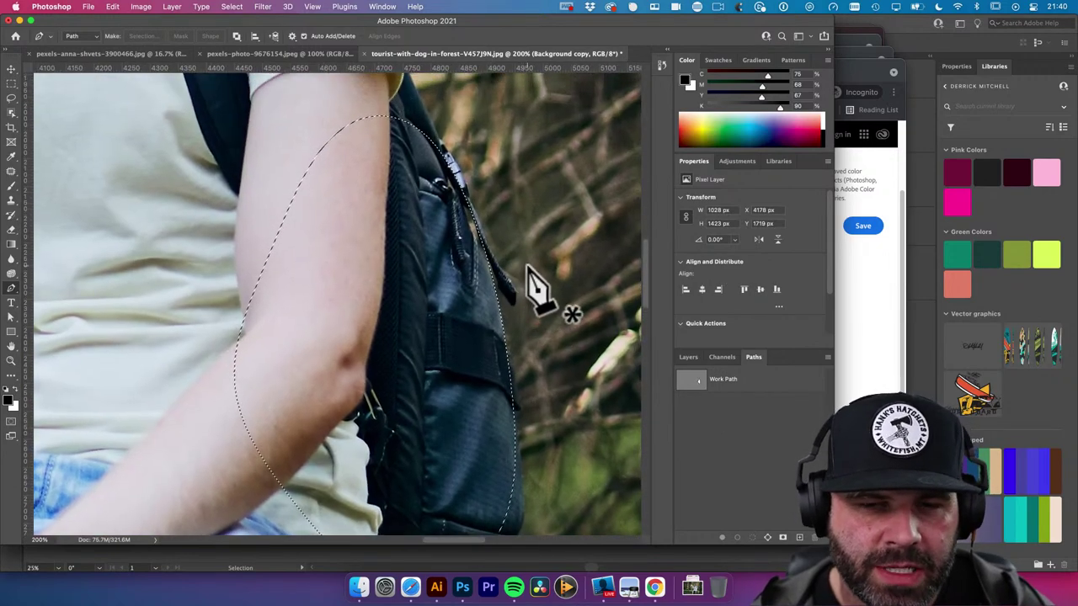
pyautogui.keyDown('super'); pyautogui.click(471, 224); pyautogui.keyUp('super')
pyautogui.keyDown('super'); pyautogui.click(471, 224); pyautogui.keyUp('super')
pyautogui.keyDown('super'); pyautogui.click(472, 224); pyautogui.keyUp('super')
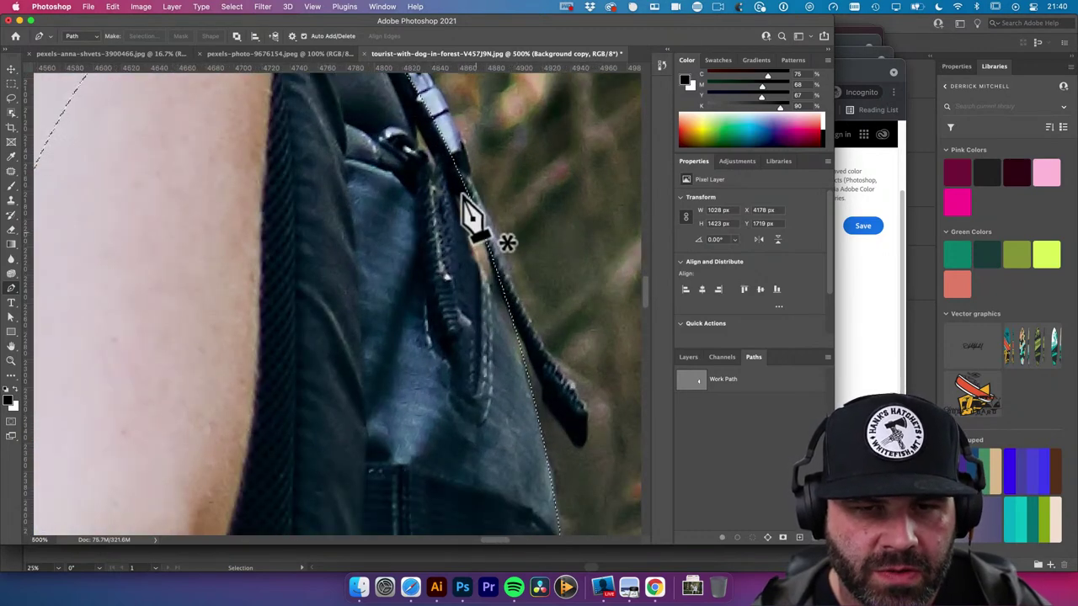
pyautogui.keyDown('alt'); pyautogui.keyDown('super'); pyautogui.click(468, 220); pyautogui.keyUp('super'); pyautogui.keyUp('alt')
pyautogui.keyDown('alt'); pyautogui.keyDown('super'); pyautogui.click(469, 218); pyautogui.keyUp('super'); pyautogui.keyUp('alt')
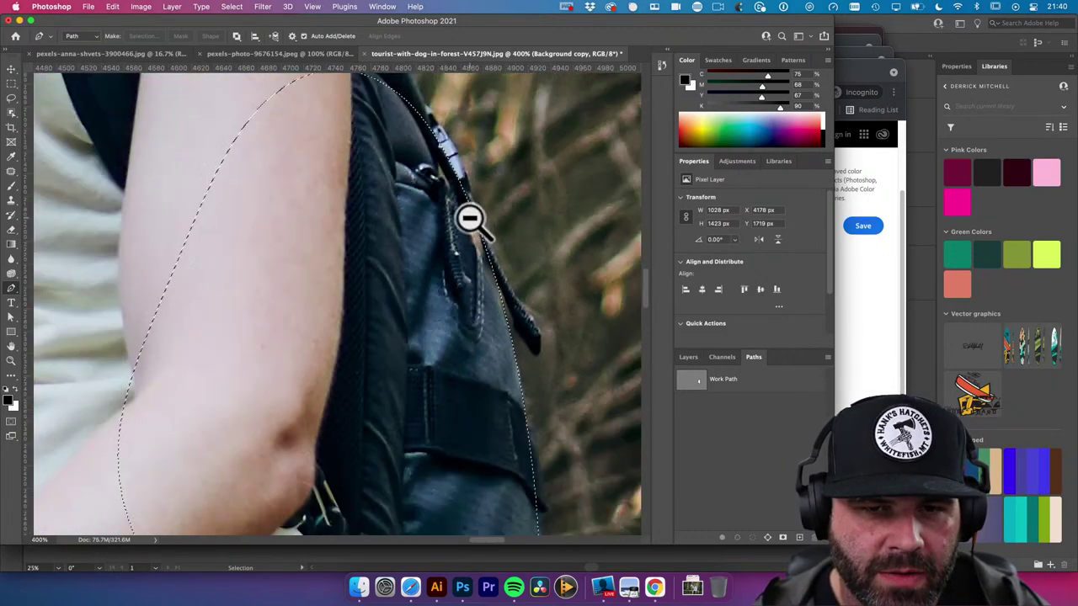
pyautogui.keyDown('alt'); pyautogui.keyDown('super'); pyautogui.click(470, 218); pyautogui.keyUp('super'); pyautogui.keyUp('alt')
# Show the work path again and trace the small background gap between the zipper pull and the buckle strap as a separate subpath
pyautogui.click(699, 380)
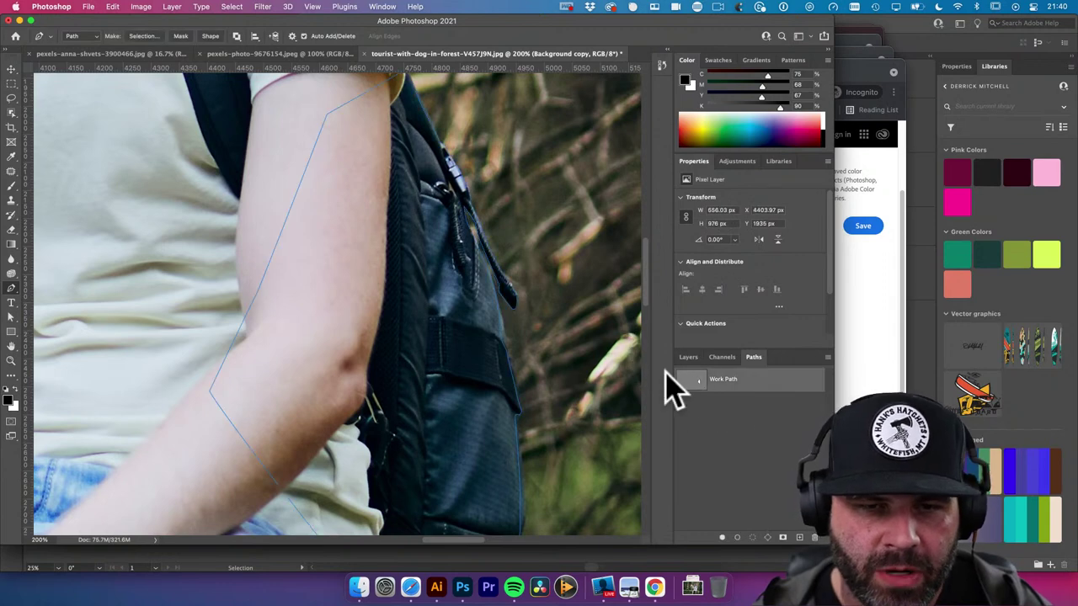
pyautogui.keyDown('super'); pyautogui.click(459, 188); pyautogui.keyUp('super')
pyautogui.keyDown('super'); pyautogui.click(457, 186); pyautogui.keyUp('super')
pyautogui.keyDown('super'); pyautogui.click(457, 186); pyautogui.keyUp('super')
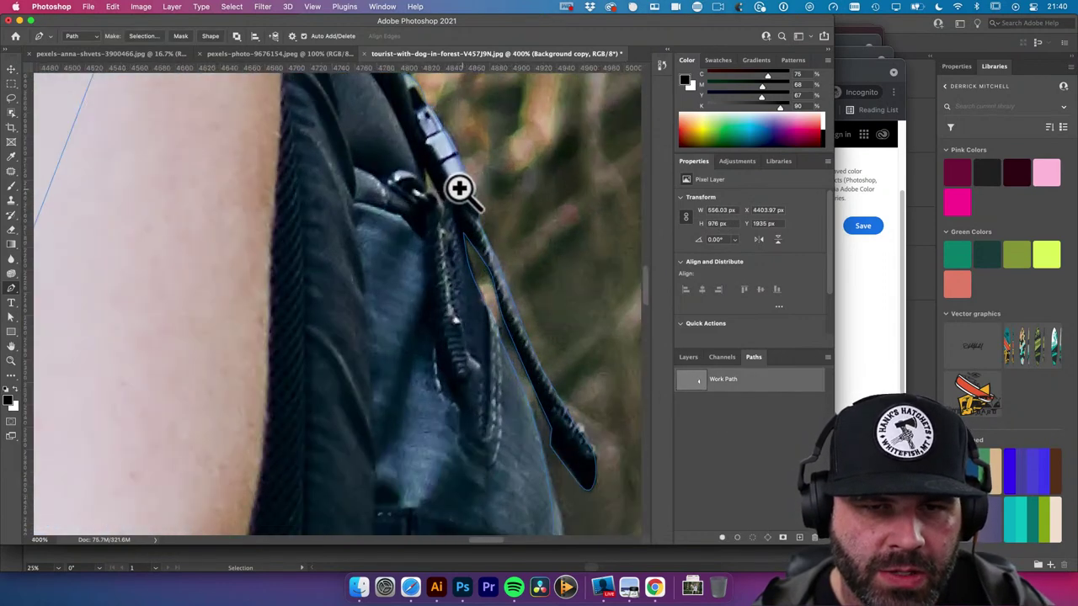
pyautogui.keyDown('super'); pyautogui.click(454, 187); pyautogui.keyUp('super')
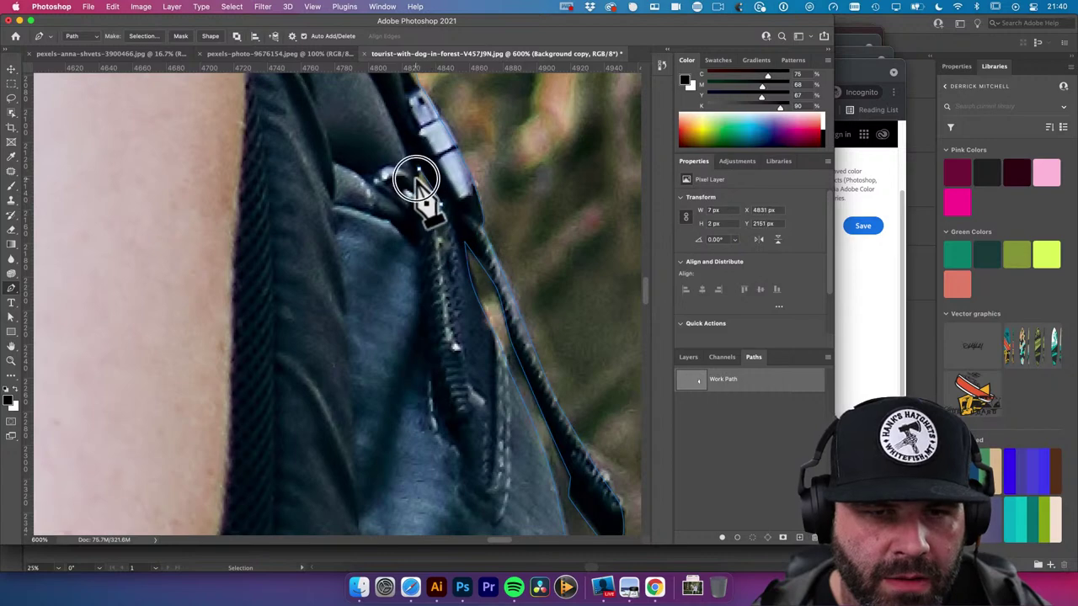
pyautogui.scroll(-10, 477, 248)
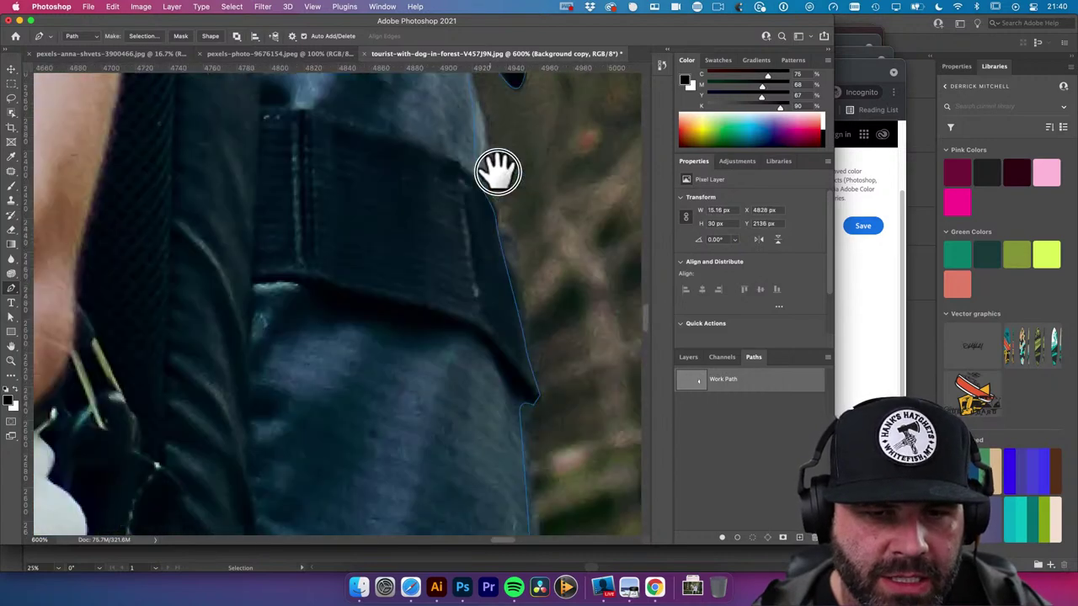
pyautogui.scroll(10, 469, 354)
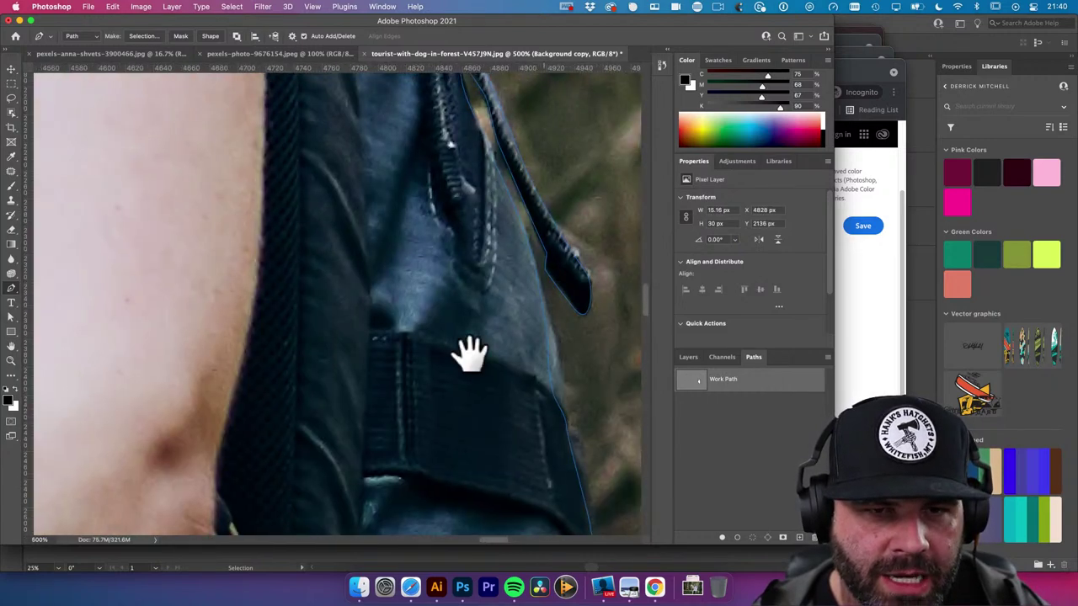
pyautogui.scroll(-3, 424, 354)
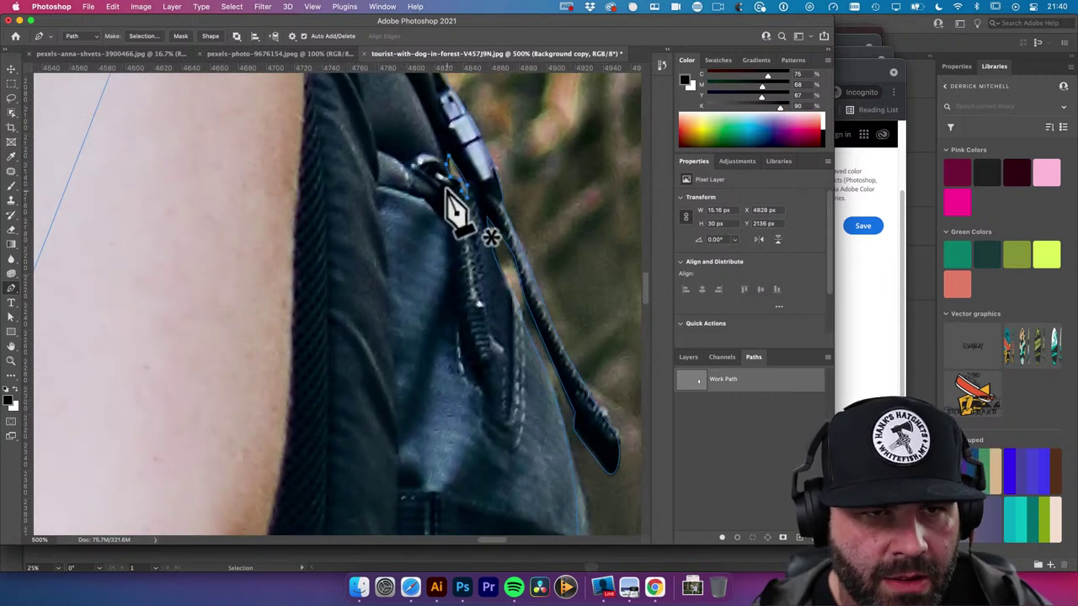
# Try making a new selection from the small gap subpath beside the zipper pull, then drop it and deselect the path
pyautogui.rightClick(445, 183)
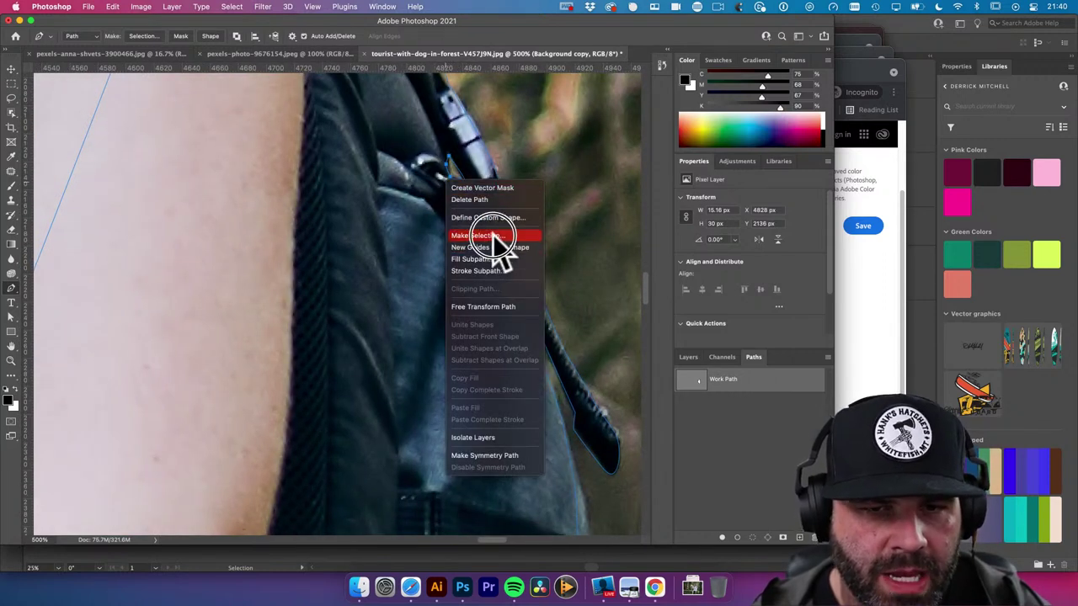
pyautogui.press('Escape')
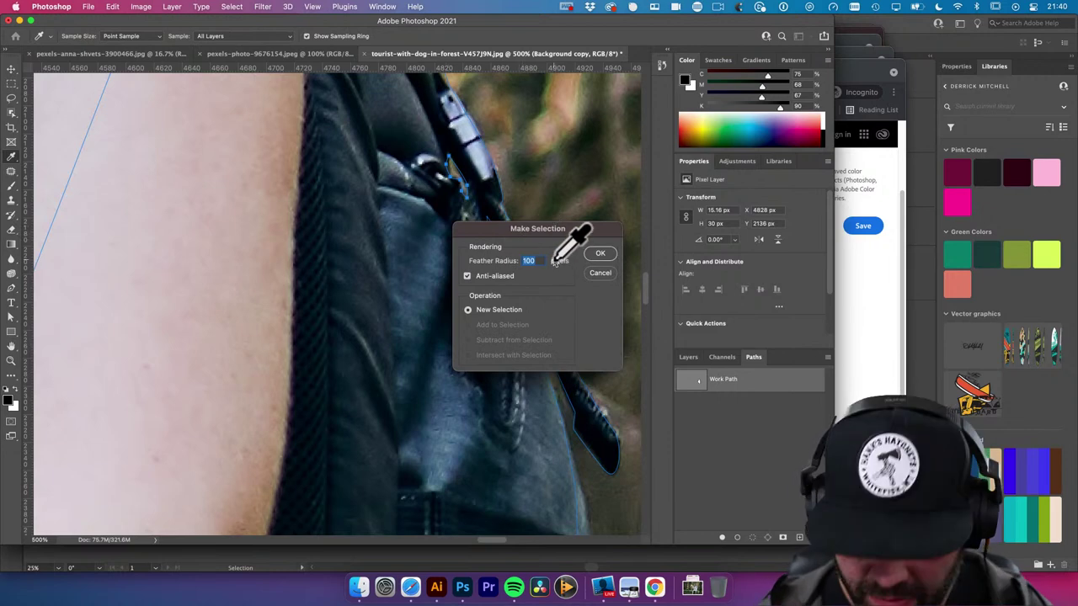
pyautogui.click(601, 253)
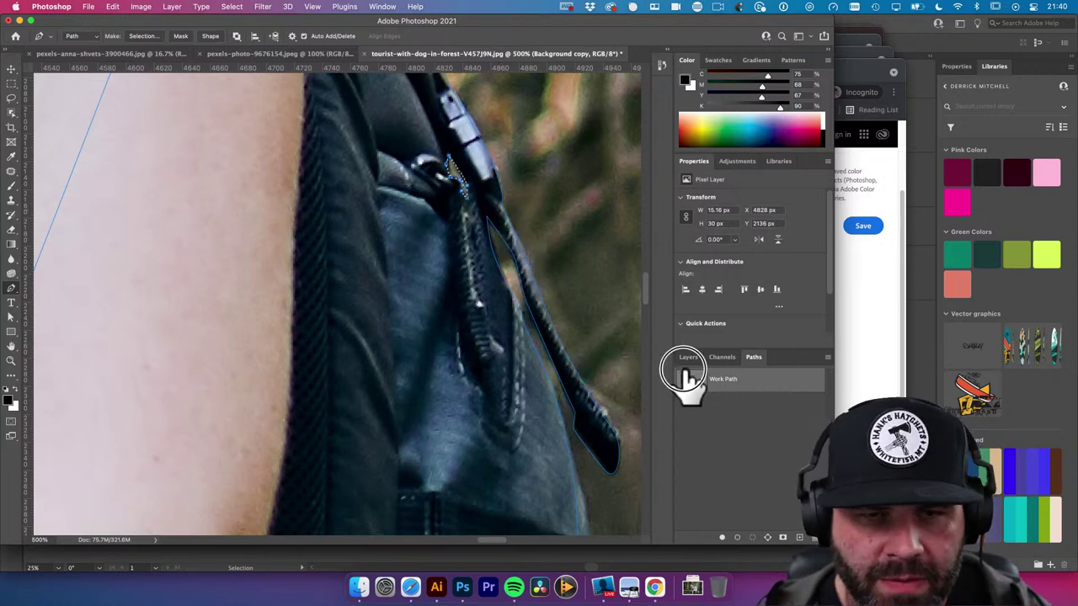
pyautogui.press('v')
pyautogui.click(706, 411)
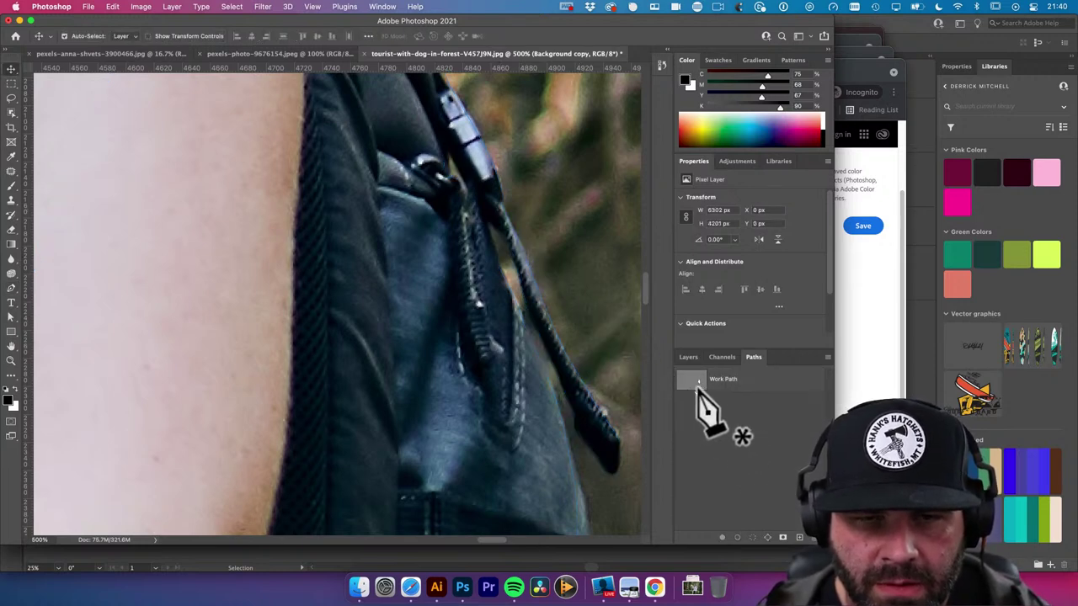
# Load the complete work path as a selection and add it as a layer mask on the Background copy layer
pyautogui.click(697, 386)
pyautogui.keyDown('super'); pyautogui.click(695, 386); pyautogui.keyUp('super')
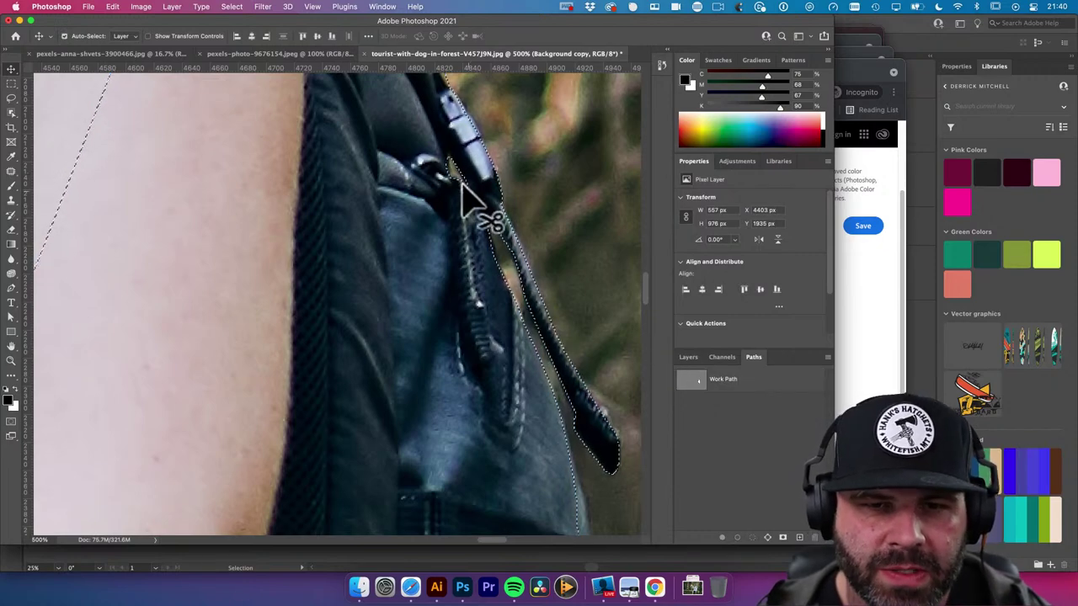
pyautogui.keyDown('alt'); pyautogui.keyDown('super'); pyautogui.click(534, 282); pyautogui.keyUp('super'); pyautogui.keyUp('alt')
pyautogui.keyDown('alt'); pyautogui.keyDown('super'); pyautogui.click(534, 280); pyautogui.keyUp('super'); pyautogui.keyUp('alt')
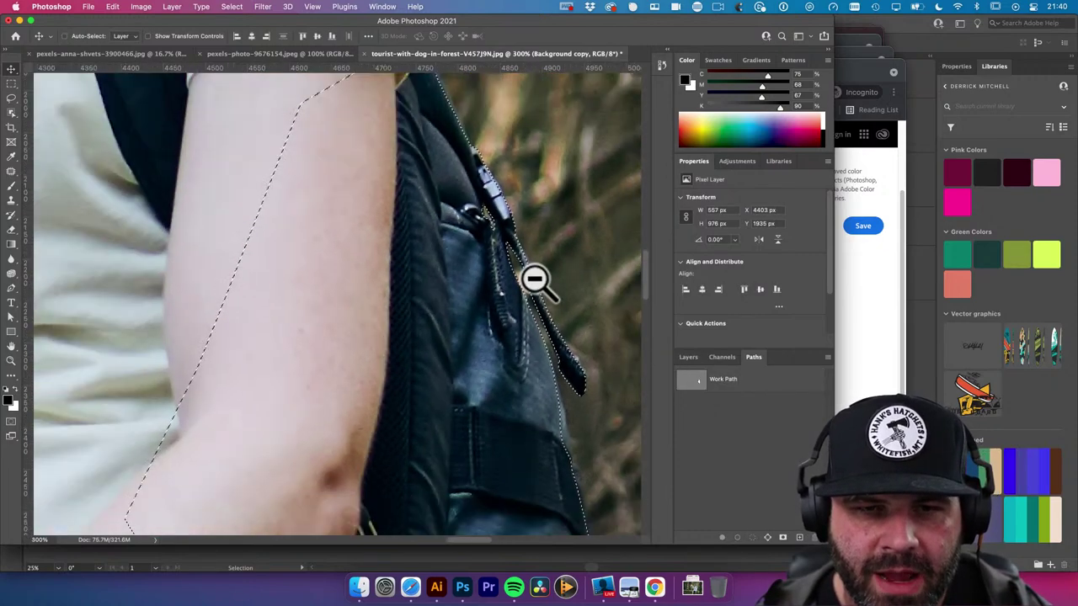
pyautogui.keyDown('alt'); pyautogui.keyDown('super'); pyautogui.click(500, 231); pyautogui.keyUp('super'); pyautogui.keyUp('alt')
pyautogui.keyDown('alt'); pyautogui.keyDown('super'); pyautogui.click(505, 235); pyautogui.keyUp('super'); pyautogui.keyUp('alt')
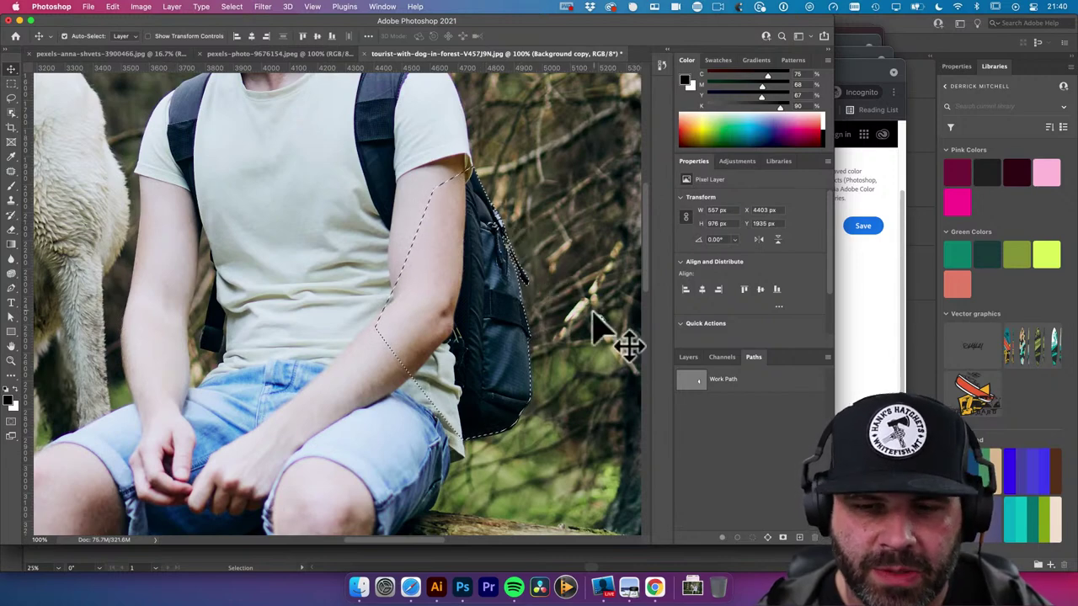
pyautogui.hscroll(3, 602, 325)
pyautogui.click(688, 357)
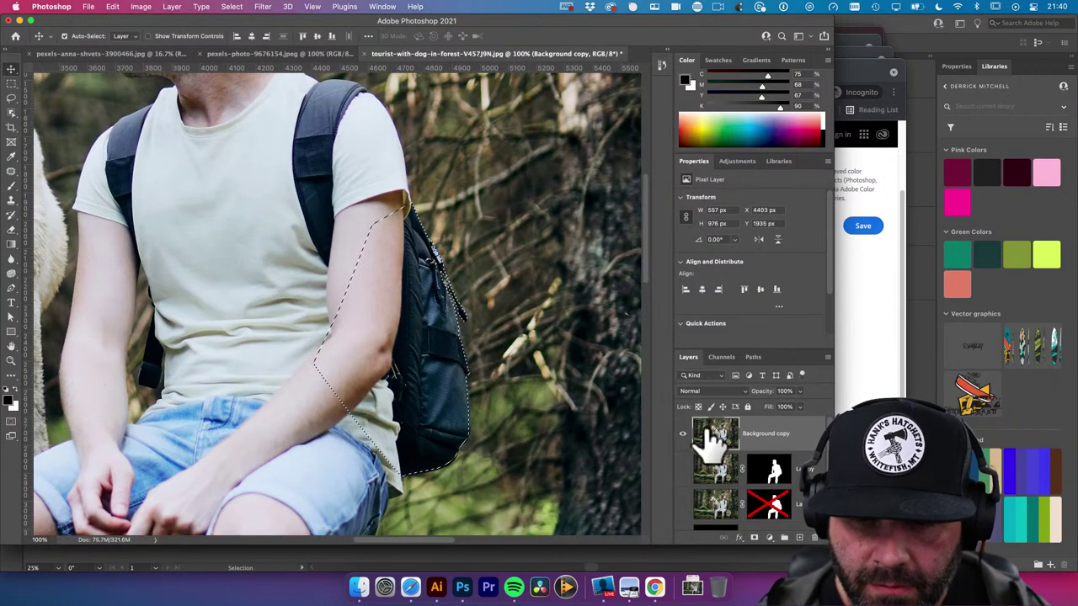
pyautogui.click(754, 538)
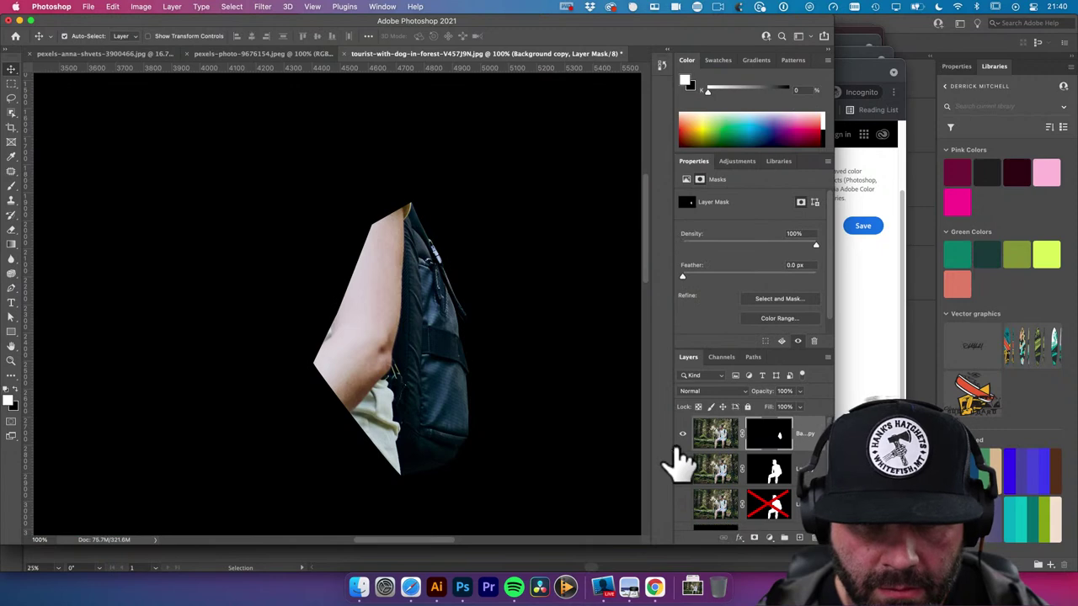
# Inspect the backpack's cut edge and apply the layer mask permanently to the Background copy layer
pyautogui.scroll(-2, 745, 514)
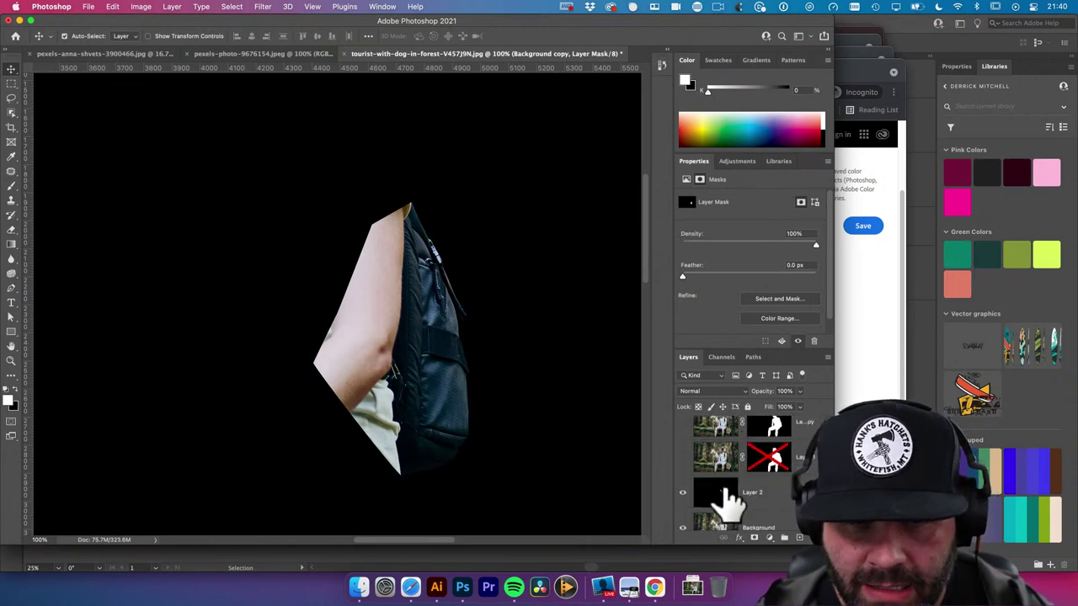
pyautogui.click(485, 330)
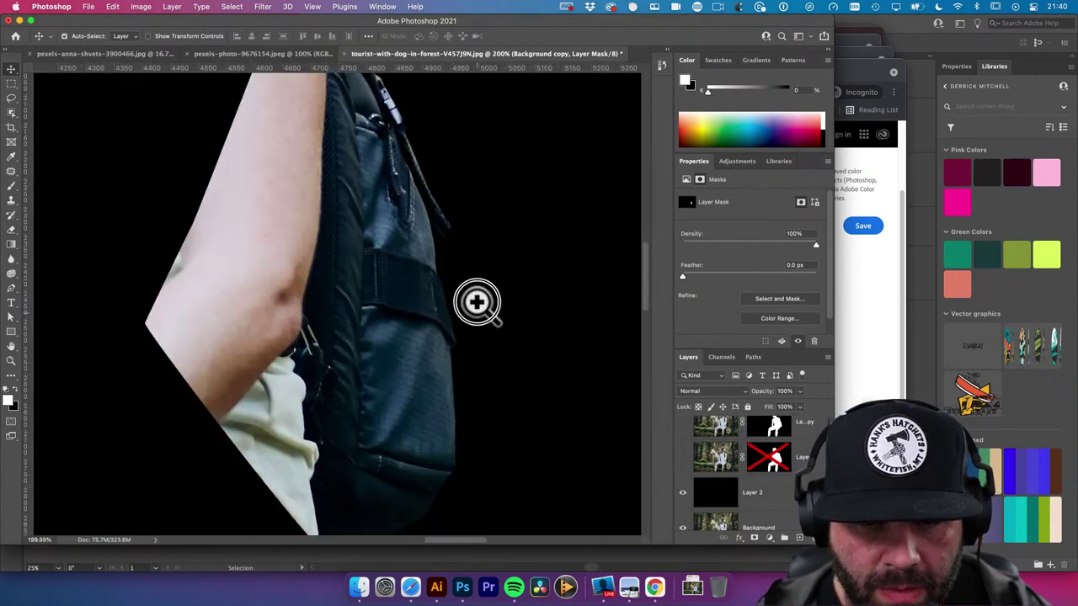
pyautogui.moveTo(458, 409); pyautogui.dragTo(431, 225)
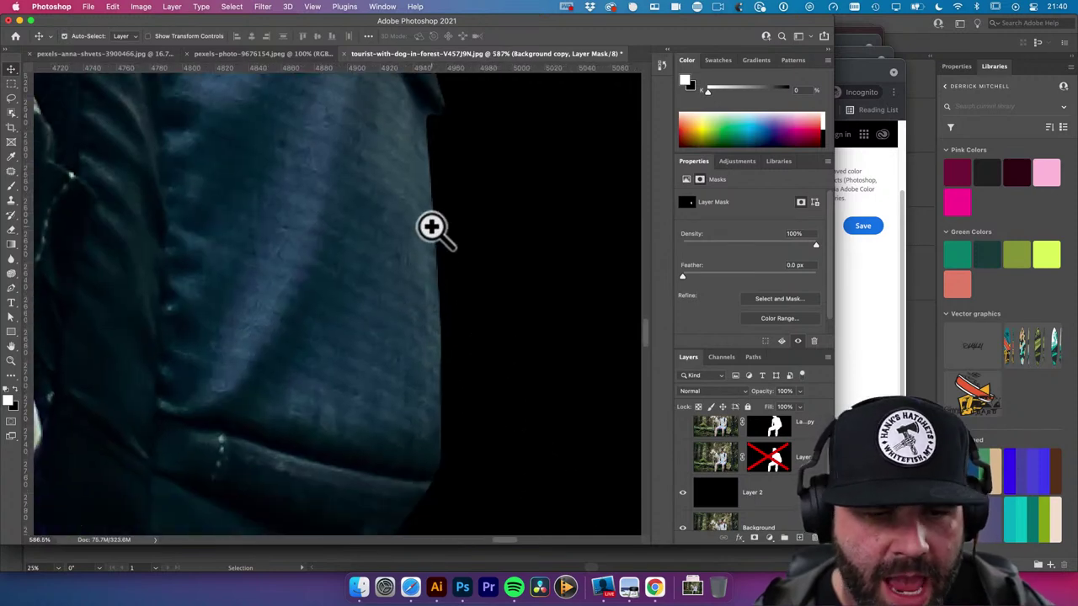
pyautogui.keyDown('alt'); pyautogui.keyDown('super'); pyautogui.click(432, 325); pyautogui.keyUp('super'); pyautogui.keyUp('alt')
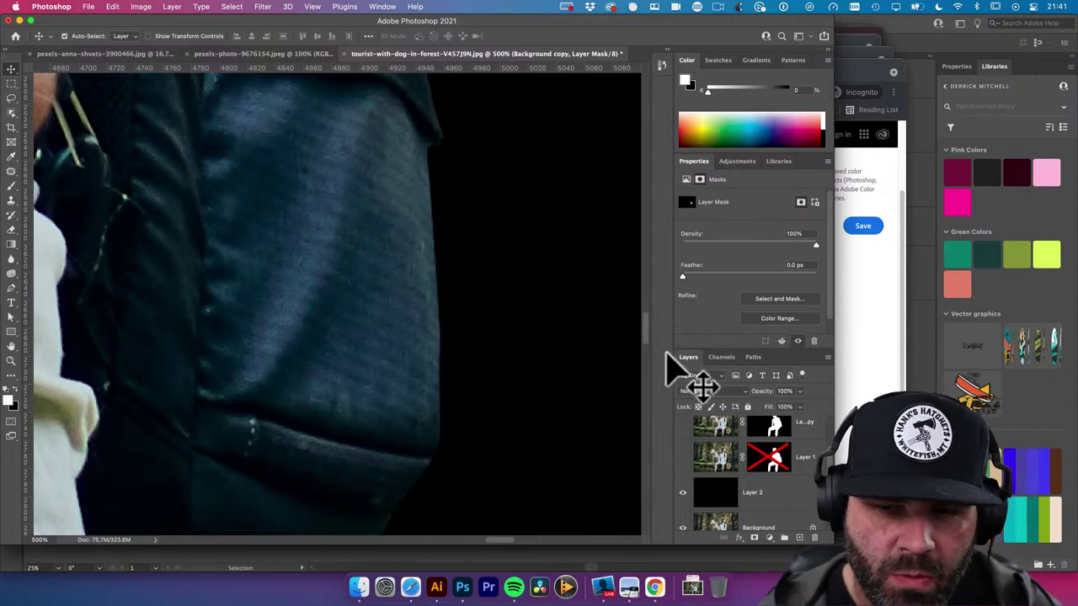
pyautogui.scroll(2, 758, 480)
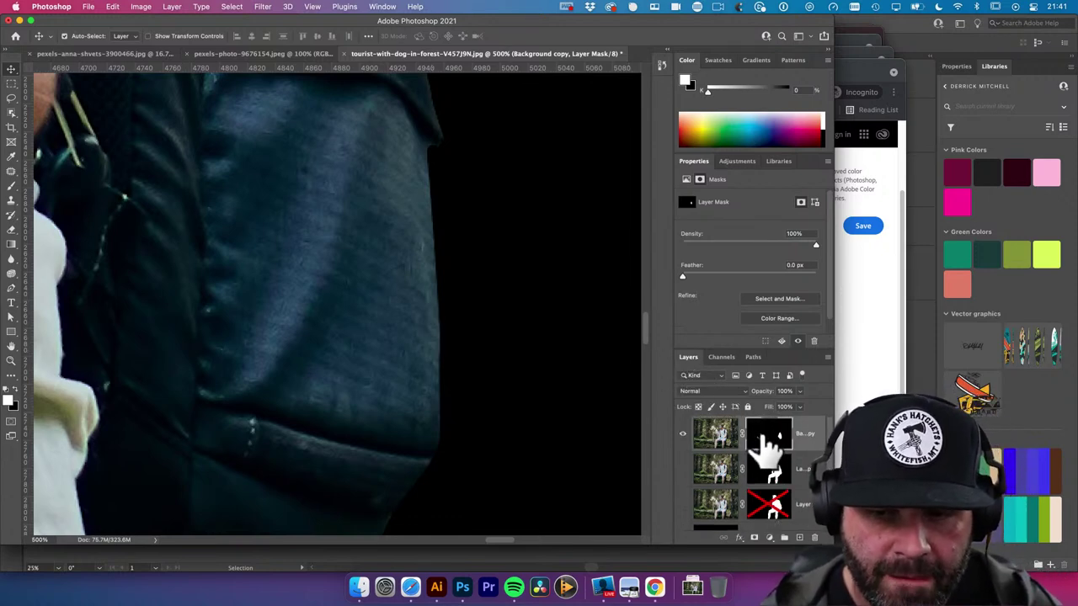
pyautogui.scroll(-2, 783, 489)
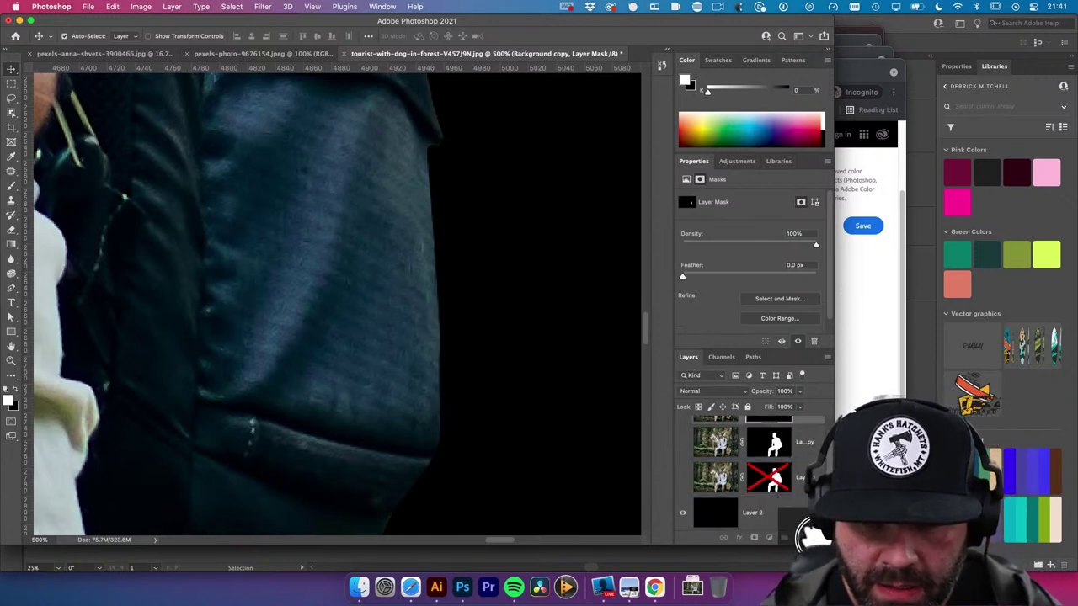
pyautogui.press('BackSpace')
pyautogui.click(556, 206)
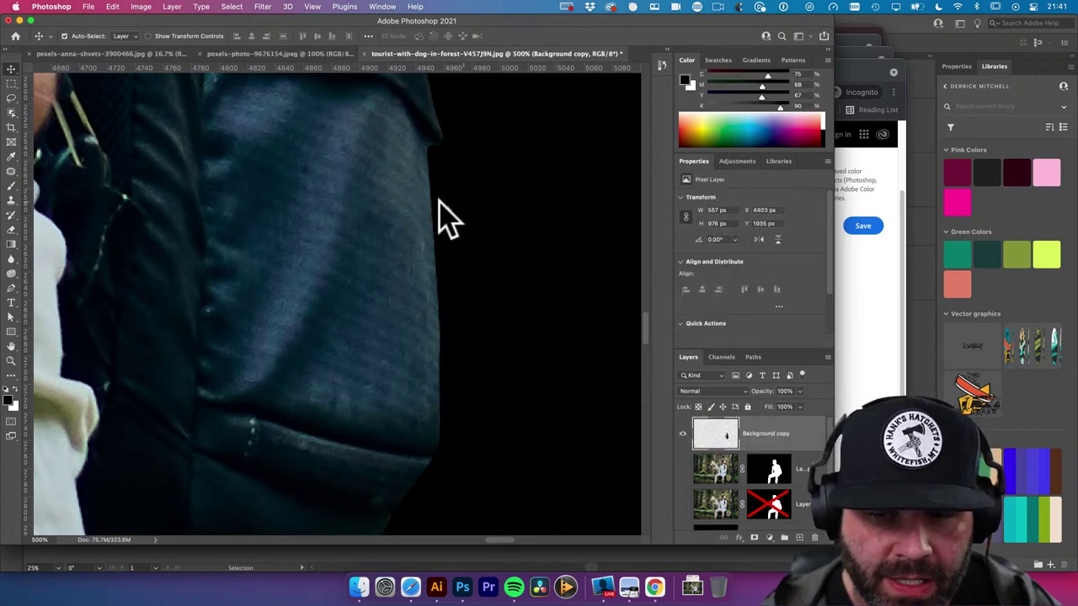
# Switch to the Blur tool and set its strength to 67%
pyautogui.scroll(-2, 362, 303)
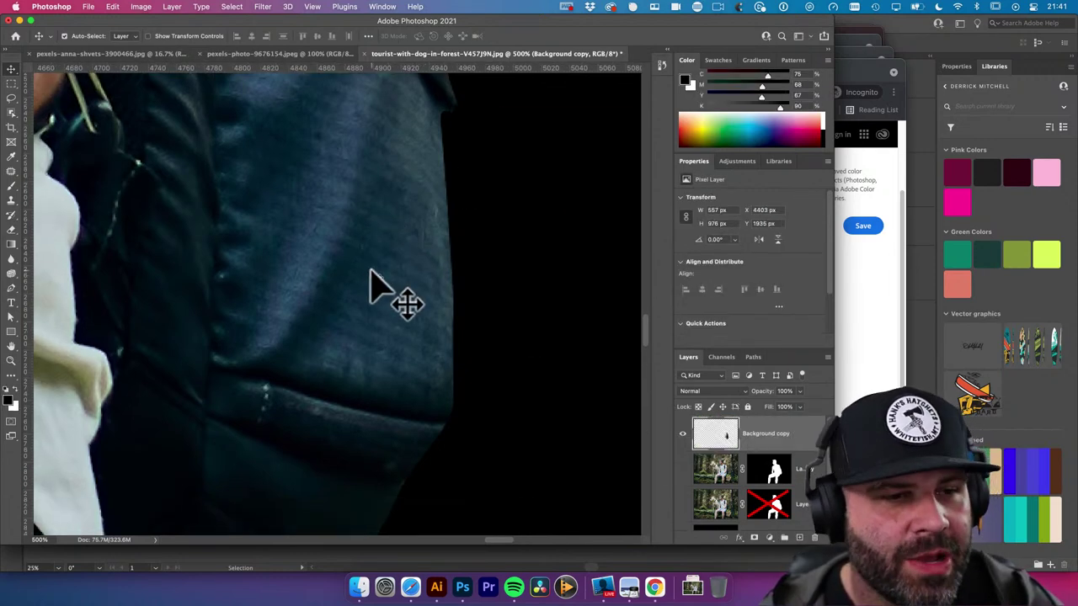
pyautogui.click(11, 259)
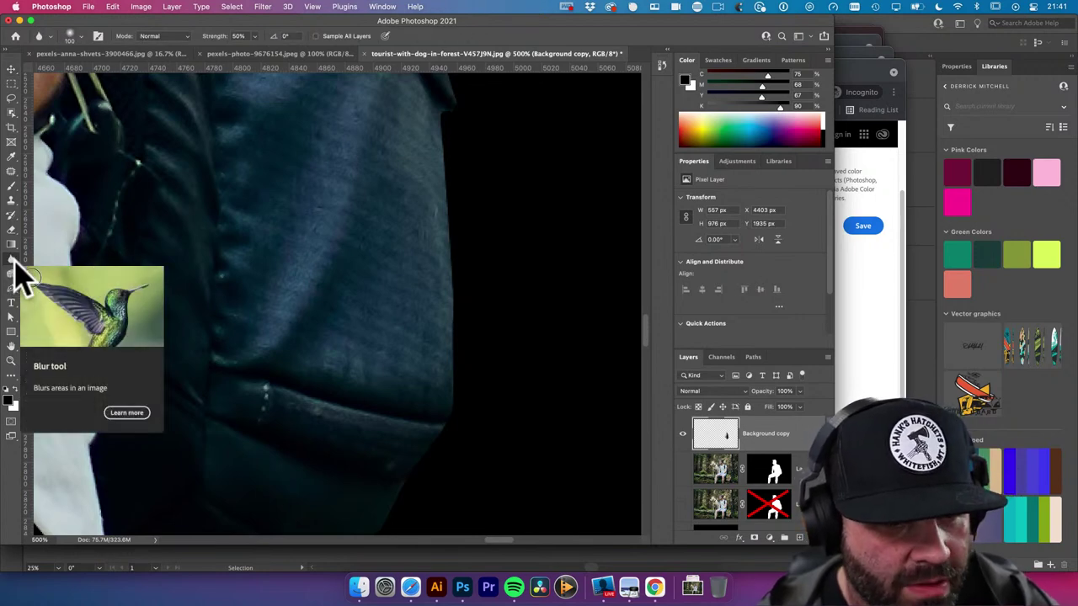
pyautogui.press(']')
pyautogui.press(']')
pyautogui.press(']')
pyautogui.press(']')
pyautogui.press(']')
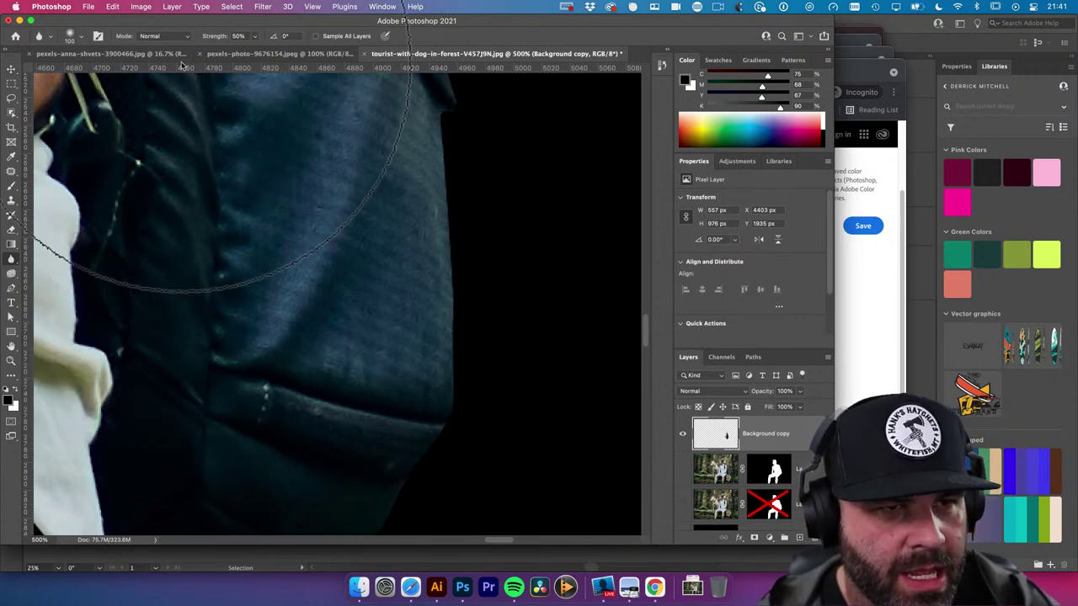
pyautogui.moveTo(216, 40); pyautogui.dragTo(396, 185)
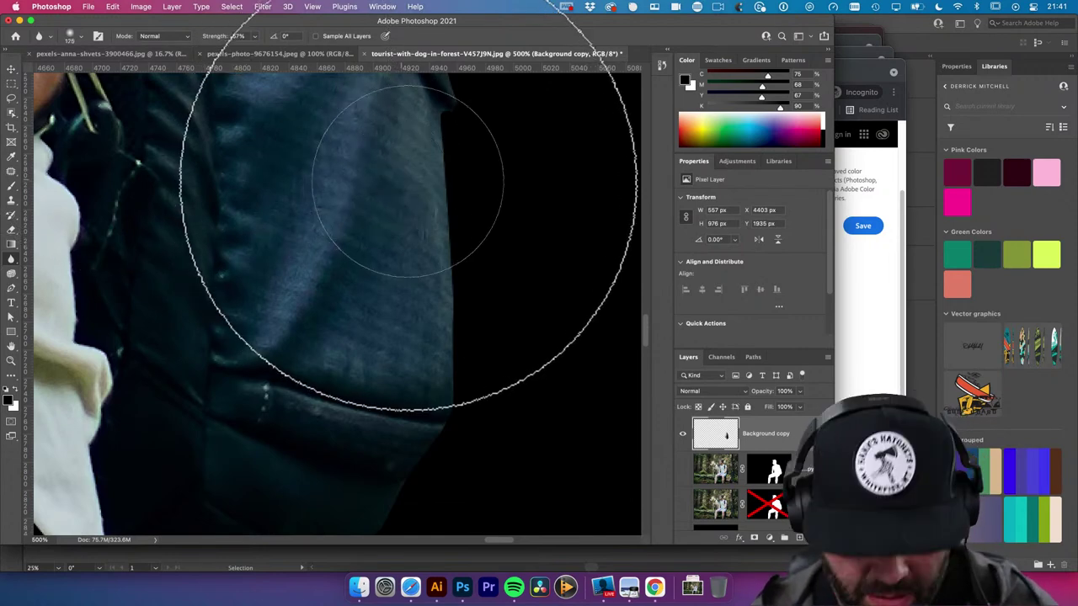
# Shrink the Blur brush to 25 px and soften the backpack's outer side edge just below the elastic band
pyautogui.press('[')
pyautogui.press('[')
pyautogui.press('[')
pyautogui.press('[')
pyautogui.press('[')
pyautogui.press('[')
pyautogui.press('[')
pyautogui.press('[')
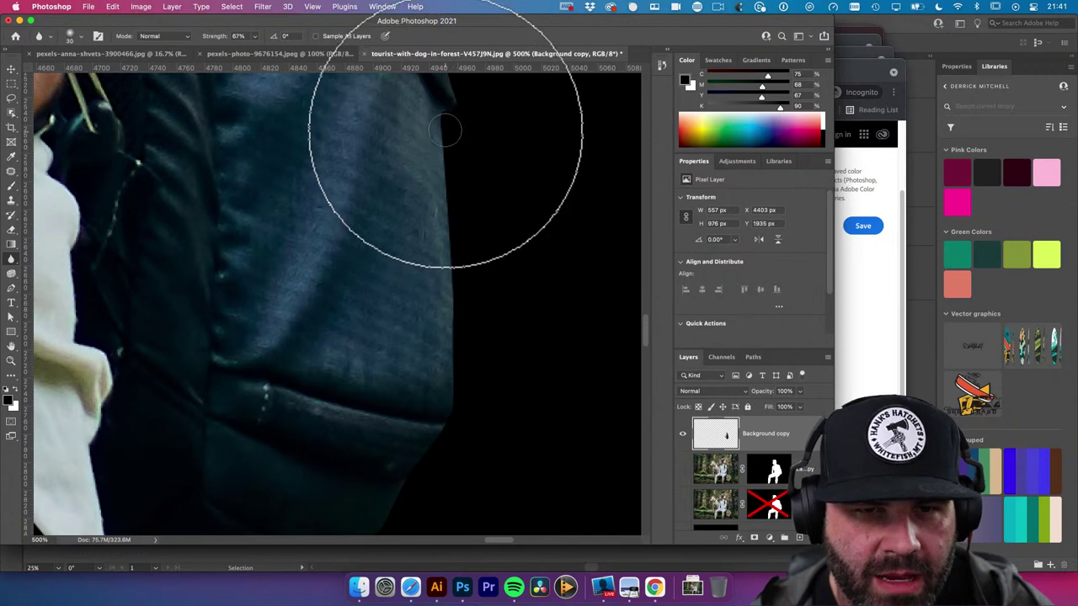
pyautogui.moveTo(445, 129)
pyautogui.mouseDown()
pyautogui.moveTo(459, 423)
pyautogui.moveTo(463, 250)
pyautogui.mouseUp()
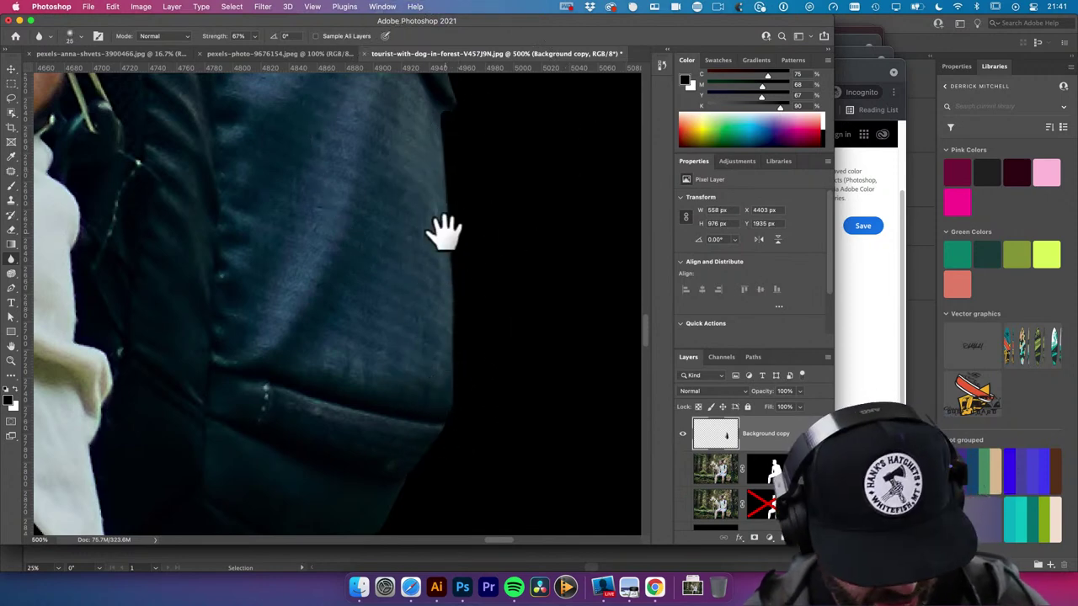
# Fill the backdrop on Layer 2 with bright yellow (C 2, M 0, Y 77, K 0)
pyautogui.scroll(2, 476, 228)
pyautogui.scroll(-3, 741, 454)
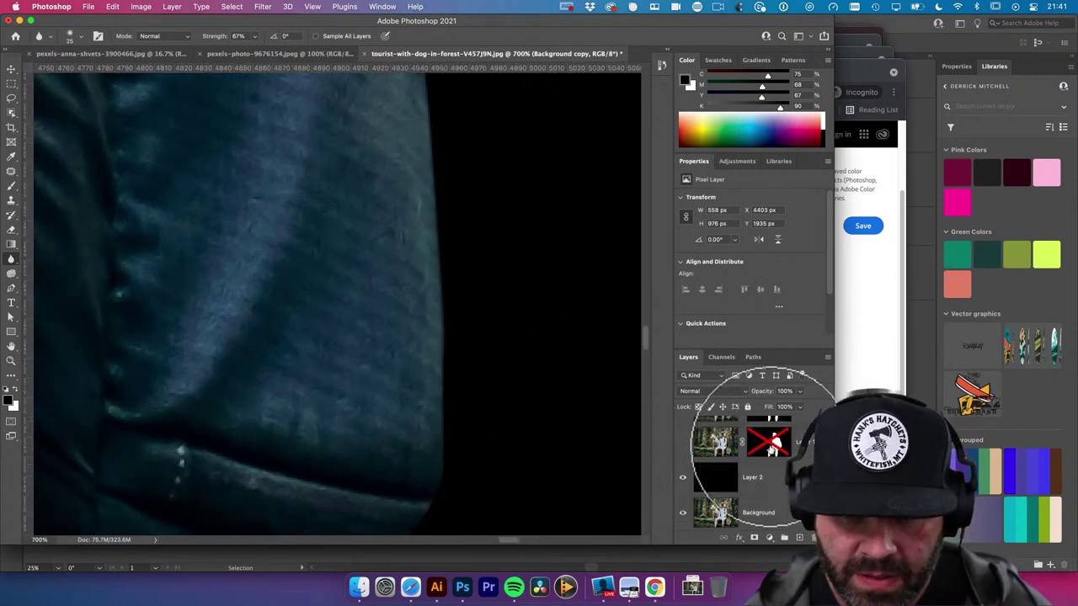
pyautogui.click(725, 480)
pyautogui.click(699, 119)
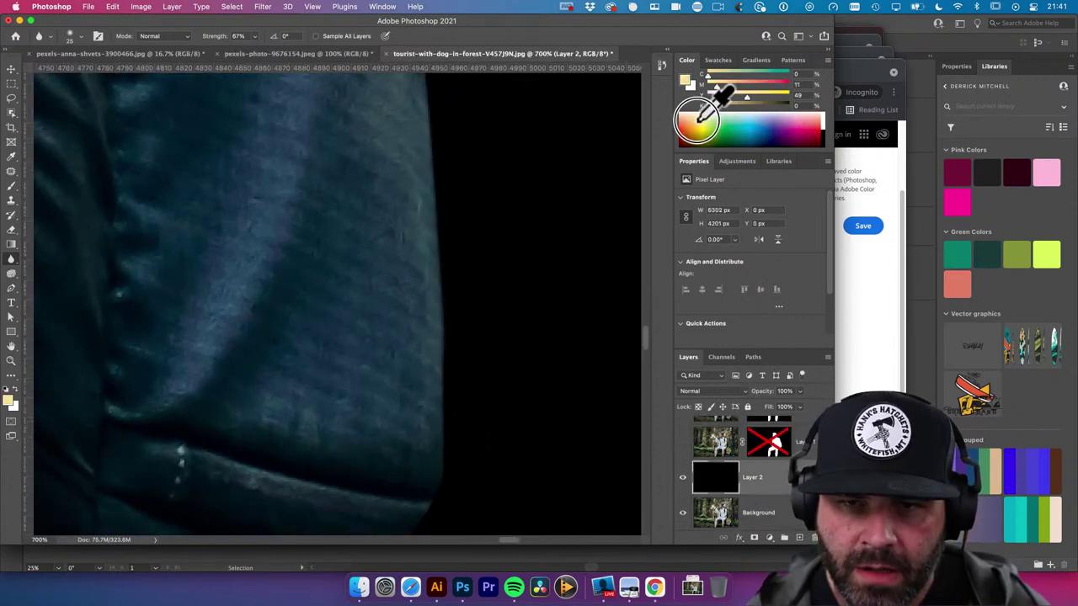
pyautogui.hotkey('alt', 'BackSpace')
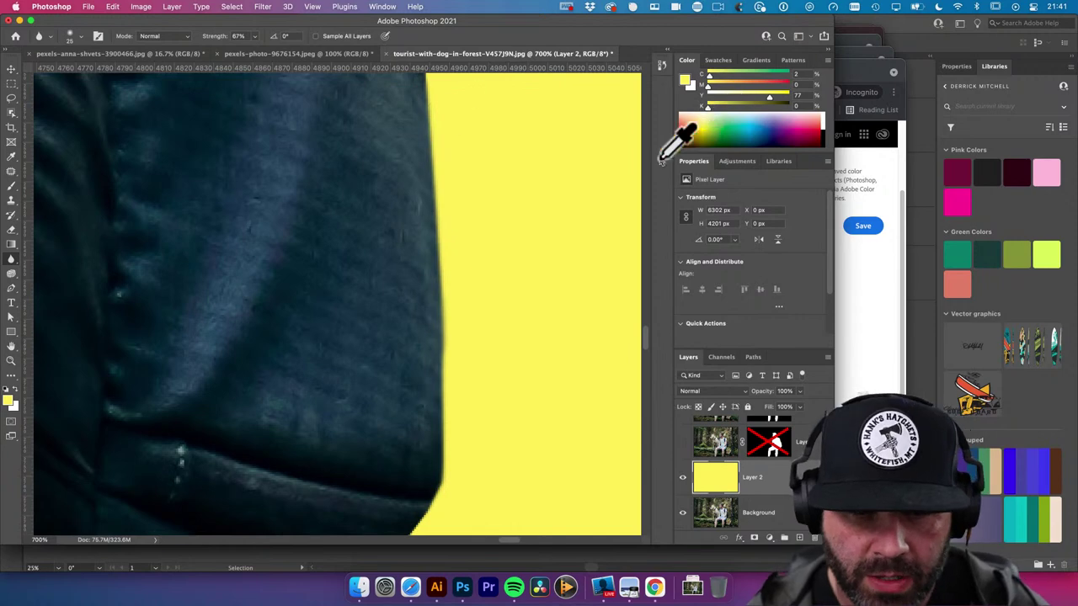
# Blur the cut edge around the backpack's lower outer corner and underside on the Background copy layer
pyautogui.moveTo(422, 245); pyautogui.dragTo(512, 132)
pyautogui.moveTo(433, 313); pyautogui.dragTo(468, 316)
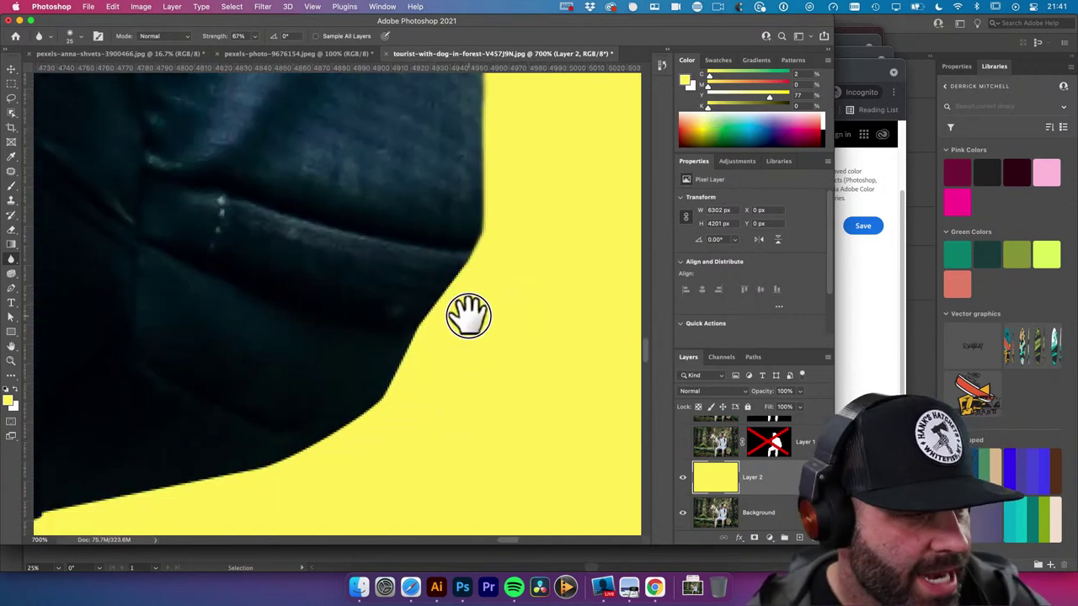
pyautogui.hscroll(-3, 361, 385)
pyautogui.scroll(-2, 362, 384)
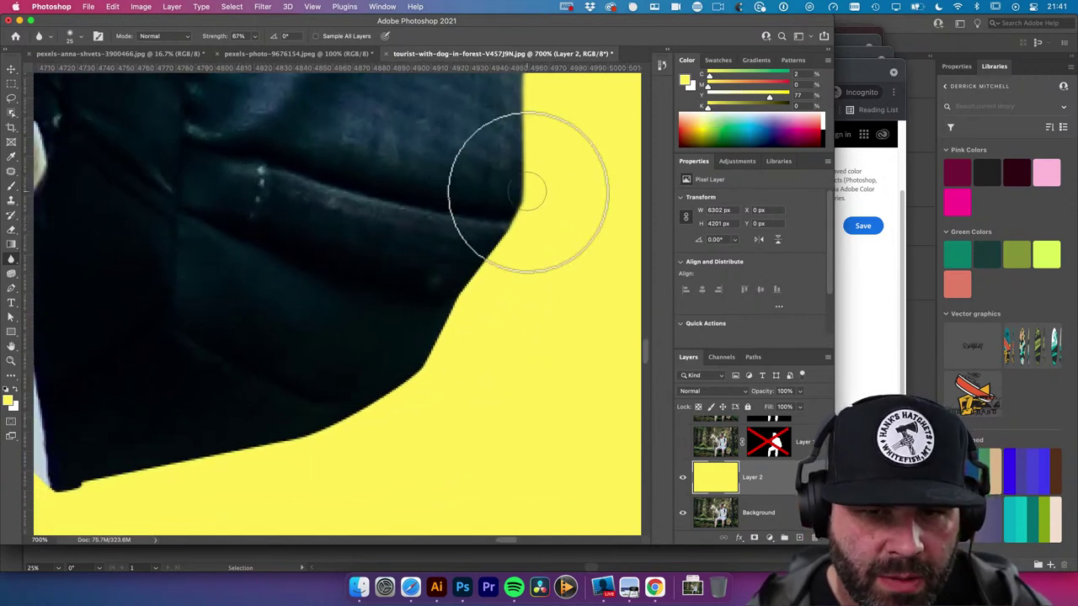
pyautogui.scroll(1, 724, 446)
pyautogui.click(721, 442)
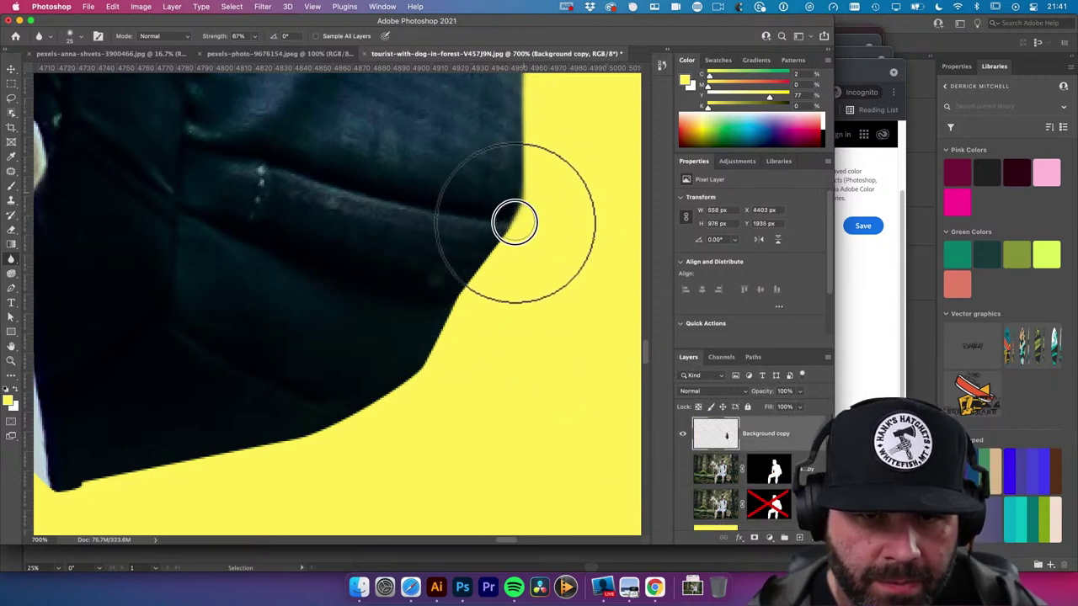
pyautogui.moveTo(515, 222)
pyautogui.mouseDown()
pyautogui.moveTo(469, 265)
pyautogui.moveTo(433, 373)
pyautogui.moveTo(448, 317)
pyautogui.moveTo(474, 383)
pyautogui.mouseUp()
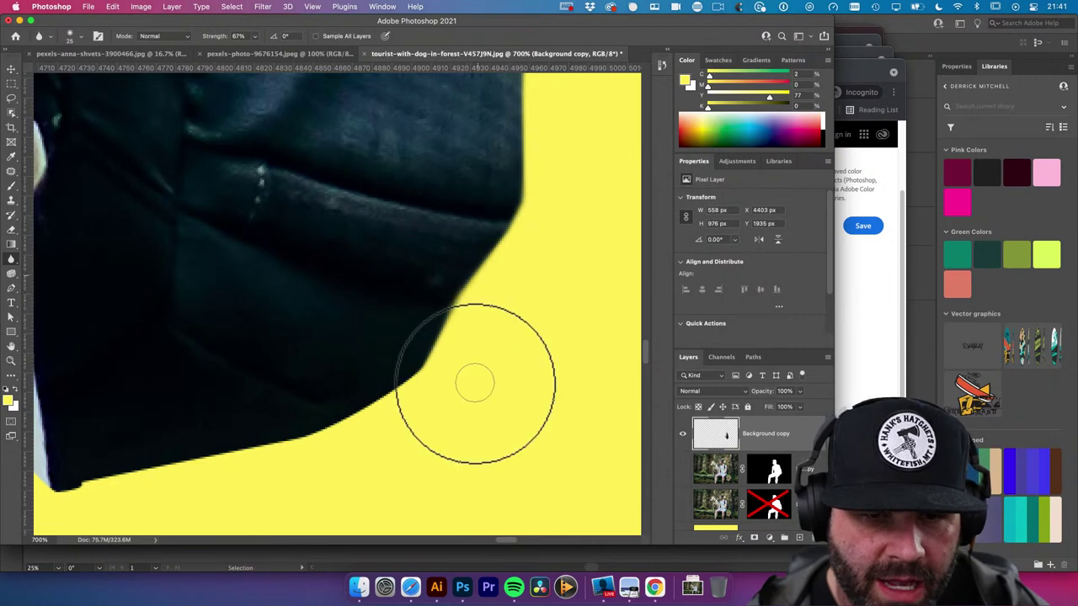
pyautogui.scroll(-3, 489, 303)
pyautogui.hscroll(-2, 489, 304)
pyautogui.moveTo(505, 228)
pyautogui.mouseDown()
pyautogui.moveTo(440, 316)
pyautogui.moveTo(474, 288)
pyautogui.moveTo(321, 380)
pyautogui.moveTo(371, 354)
pyautogui.moveTo(163, 394)
pyautogui.moveTo(132, 411)
pyautogui.moveTo(321, 367)
pyautogui.moveTo(501, 260)
pyautogui.mouseUp()
# Blur the backpack's outer side edge from above the lower corner up past the elastic band
pyautogui.scroll(5, 472, 505)
pyautogui.hscroll(2, 472, 506)
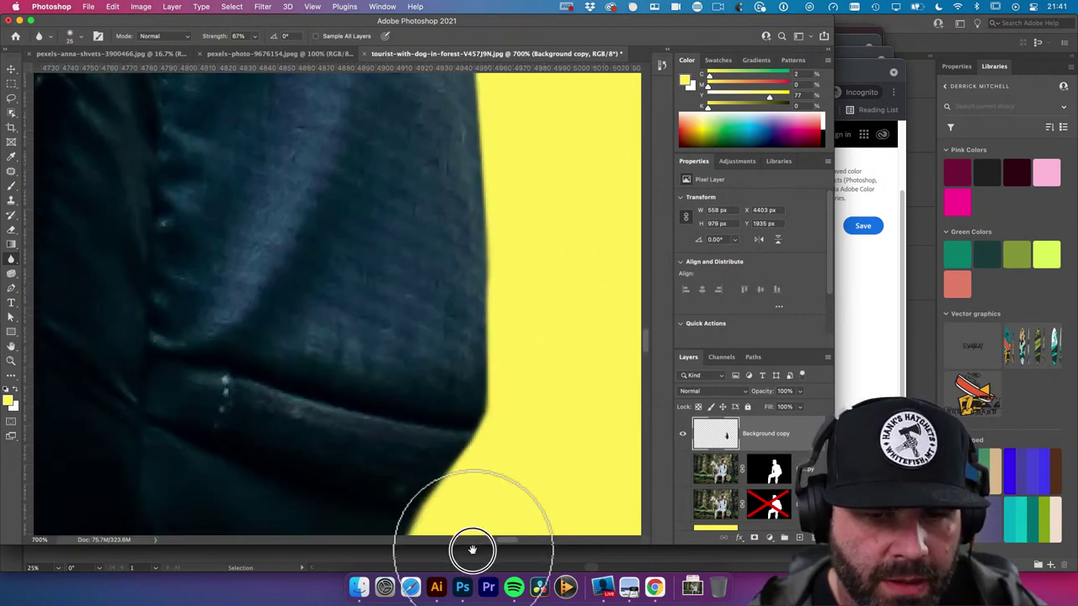
pyautogui.scroll(-2, 457, 217)
pyautogui.scroll(5, 529, 349)
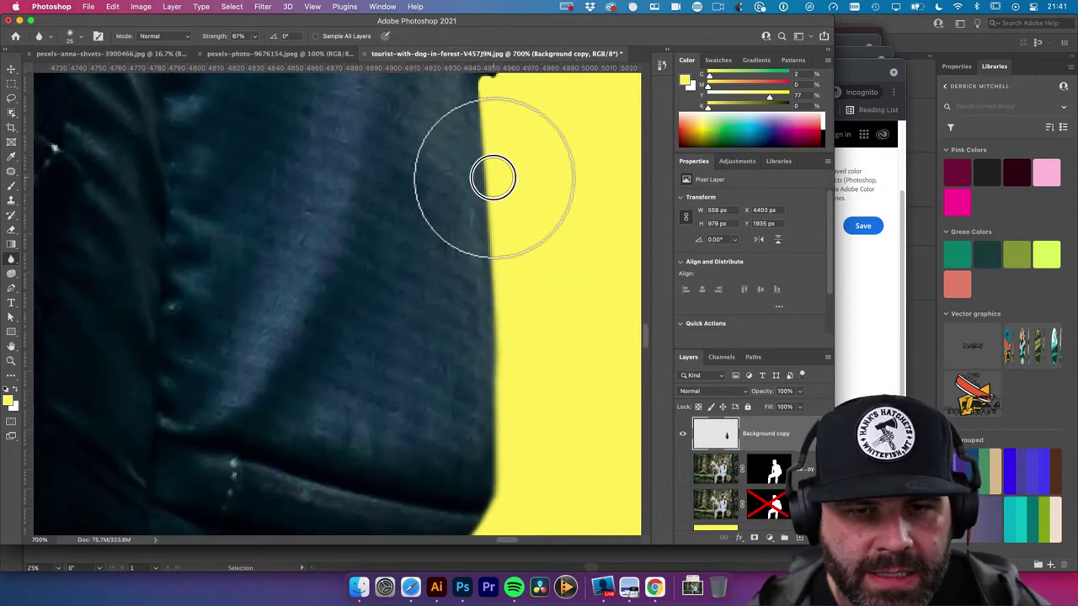
pyautogui.scroll(3, 570, 250)
pyautogui.hscroll(1, 571, 250)
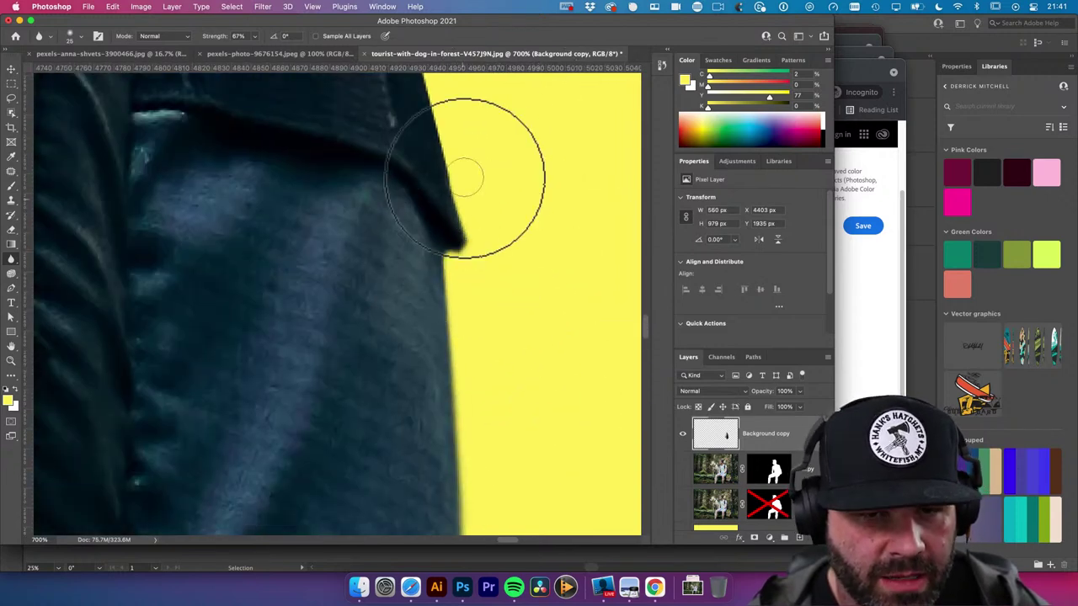
pyautogui.scroll(5, 513, 349)
pyautogui.scroll(-1, 429, 173)
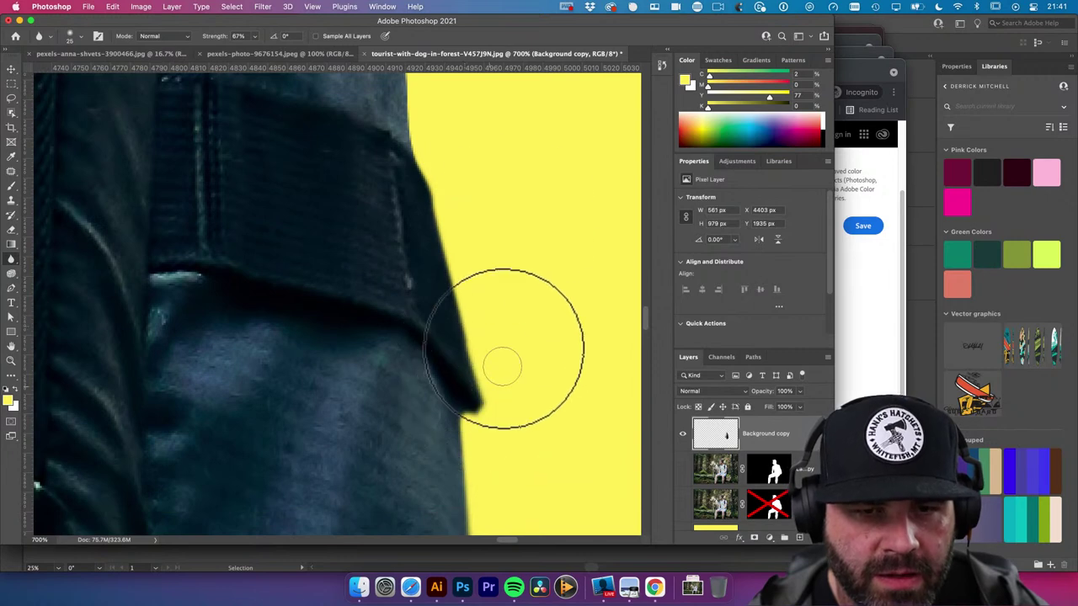
pyautogui.scroll(5, 503, 367)
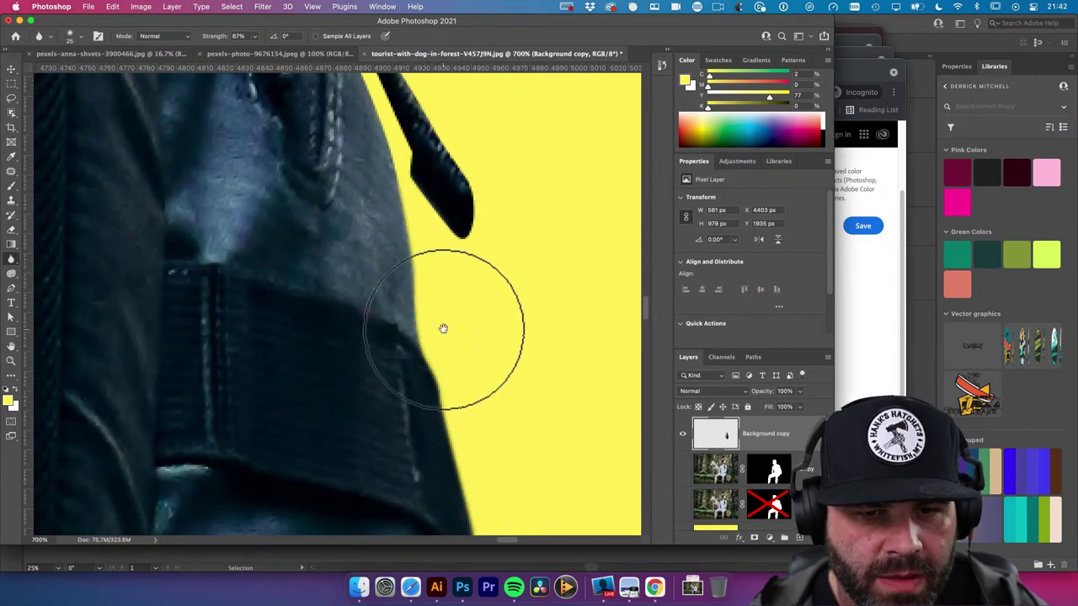
# Shrink the Blur brush to 9 px for the narrow hanging strap beside the backpack
pyautogui.scroll(5, 443, 329)
pyautogui.press('[')
pyautogui.press('[')
pyautogui.press('[')
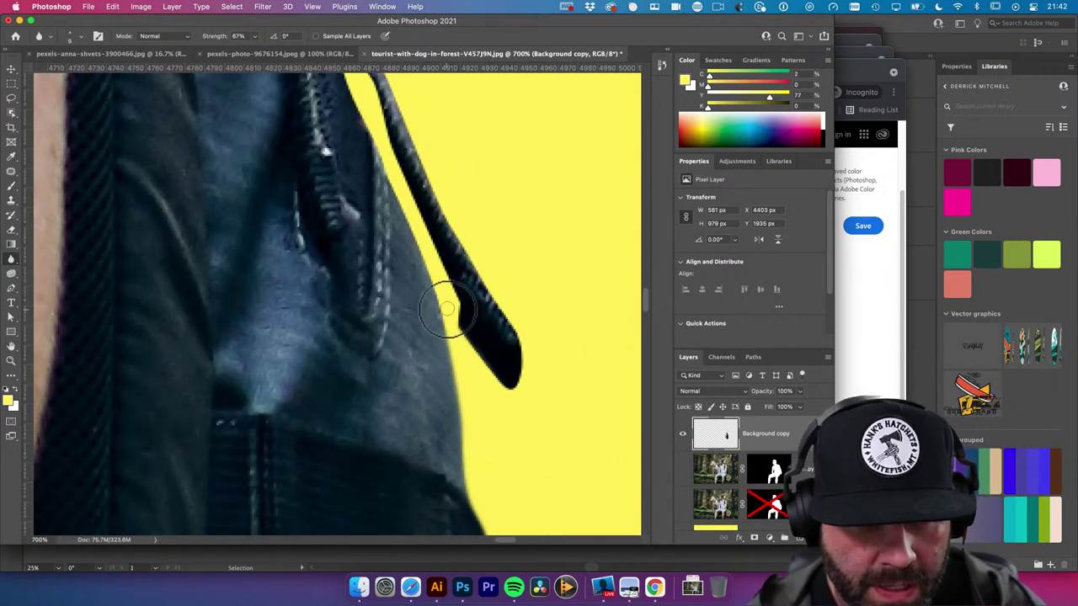
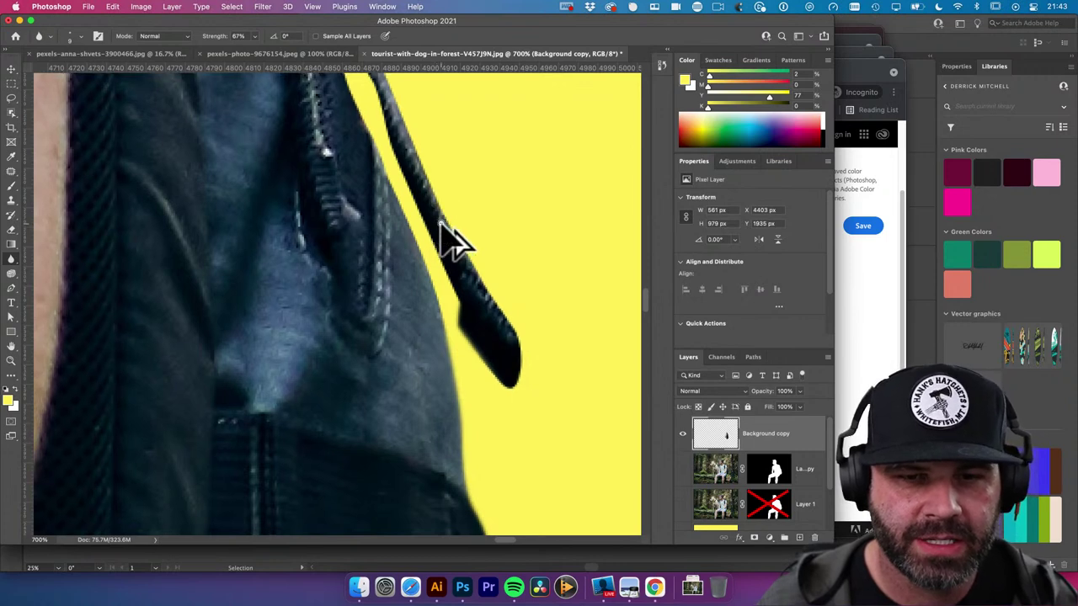
# Switch to the Move tool and show the Layer 1 copy layer so the masked man joins the cut-out backpack
pyautogui.scroll(-1, 447, 232)
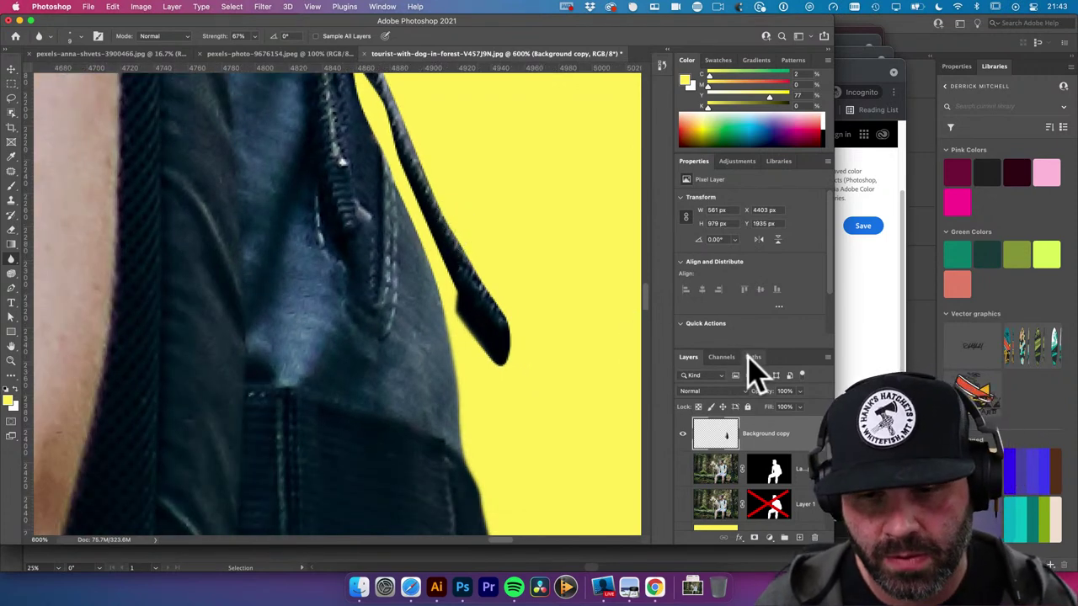
pyautogui.click(722, 357)
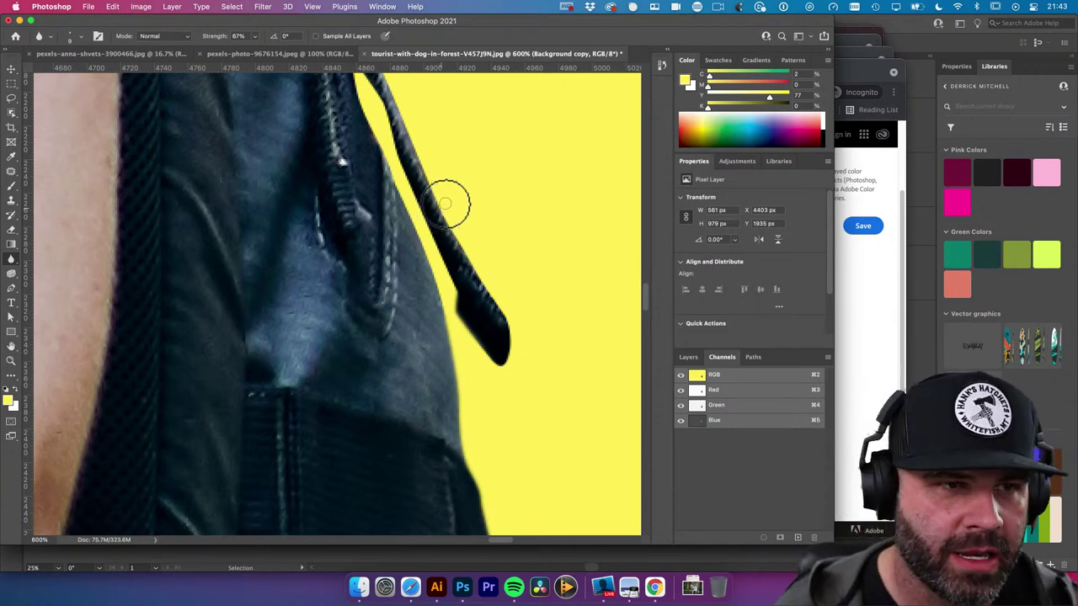
pyautogui.click(11, 69)
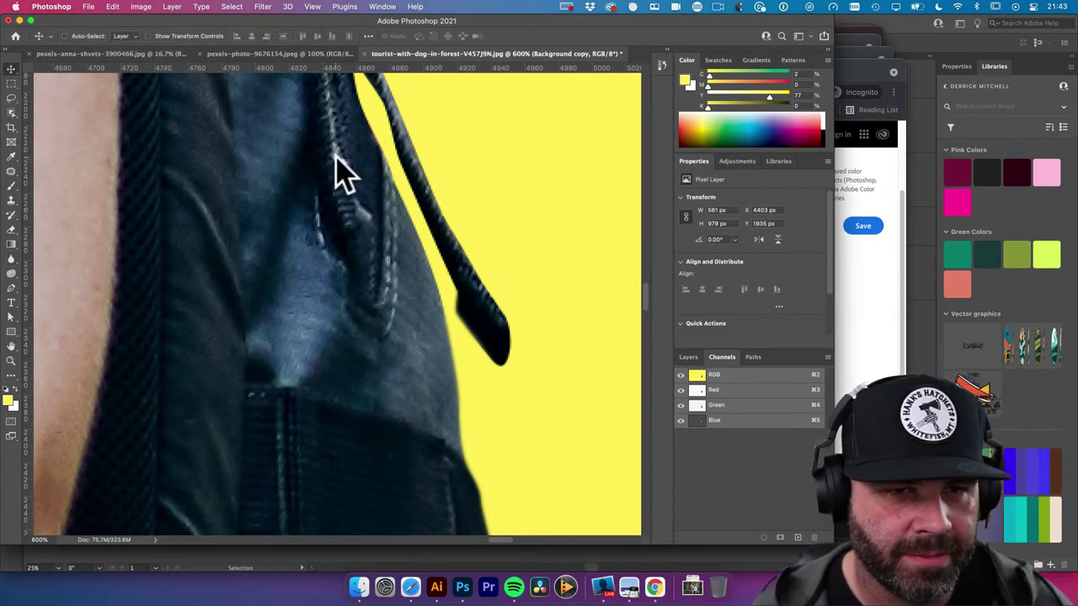
pyautogui.scroll(-5, 337, 169)
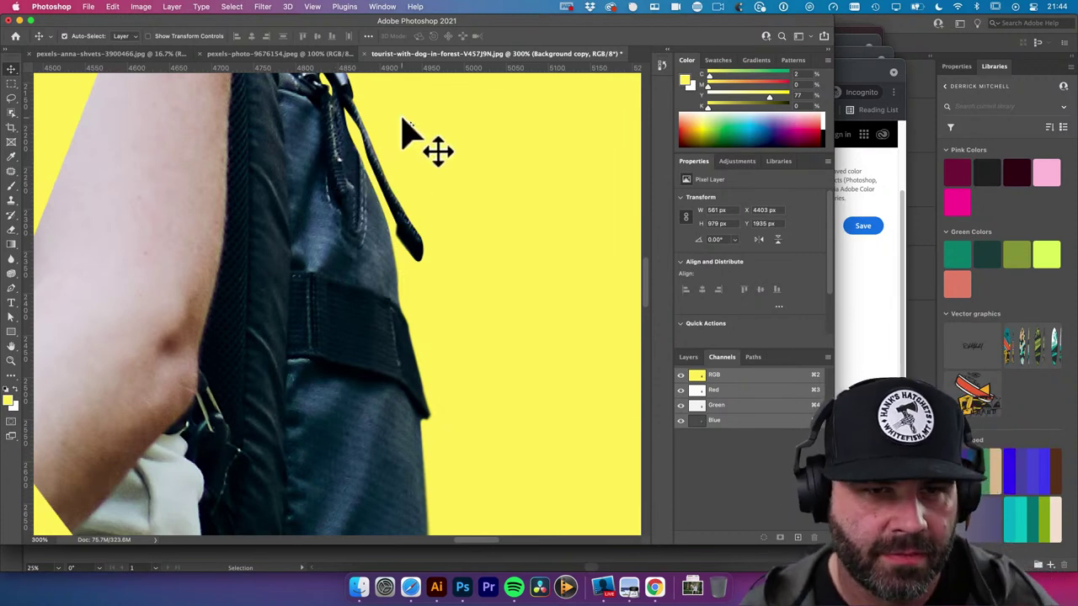
pyautogui.scroll(-6, 374, 143)
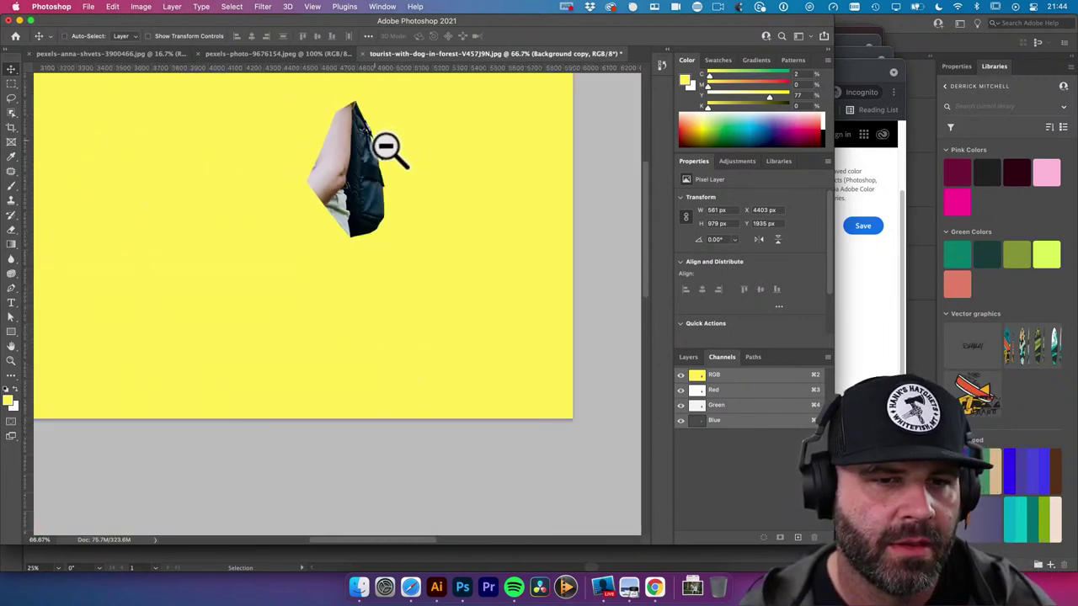
pyautogui.moveTo(385, 190); pyautogui.dragTo(412, 224)
pyautogui.click(689, 357)
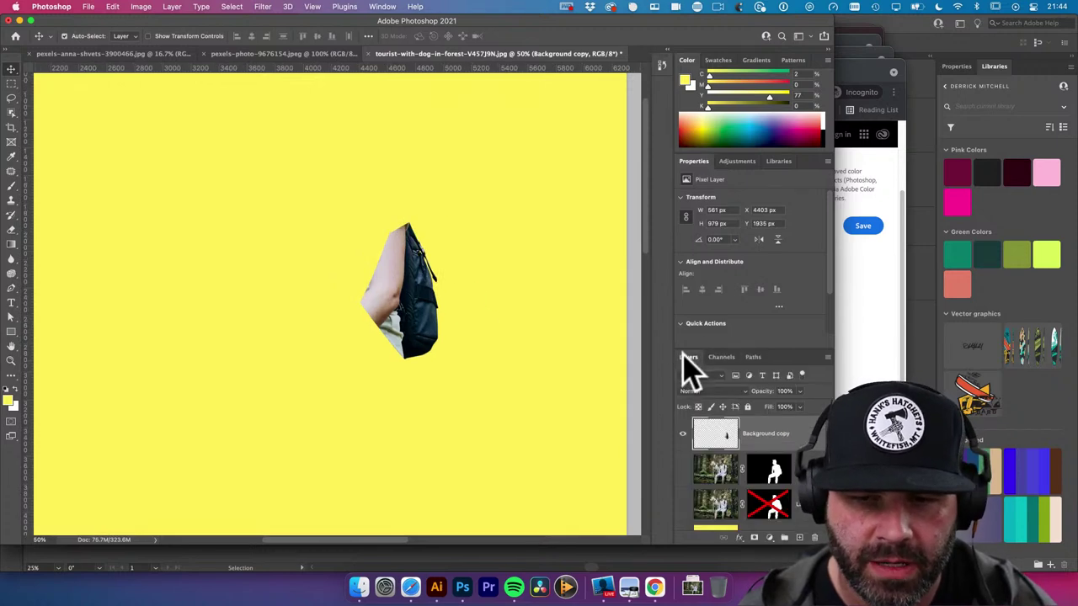
pyautogui.click(683, 470)
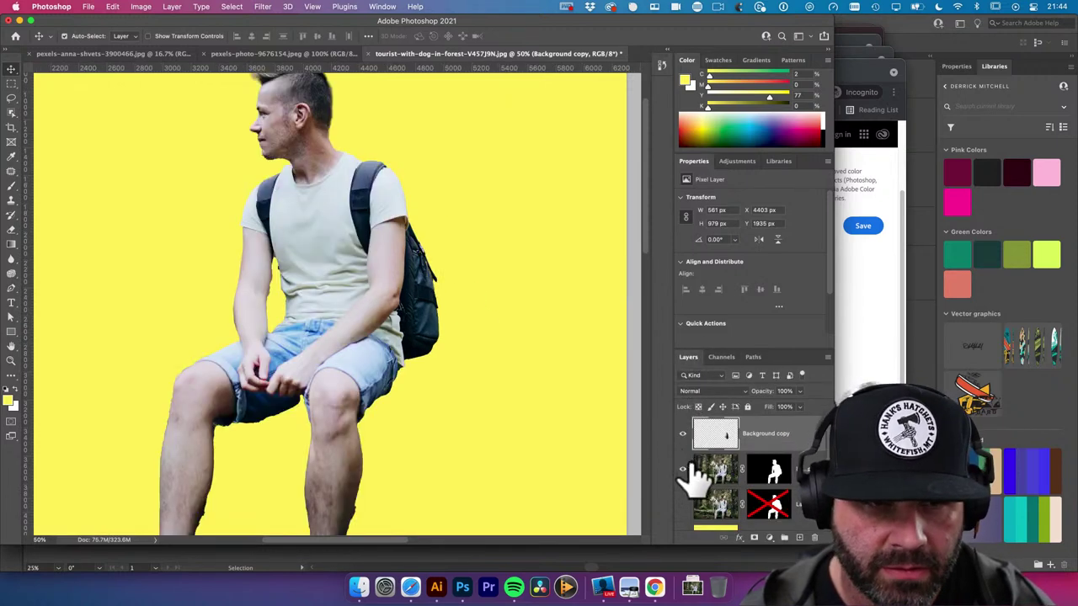
pyautogui.hscroll(-1, 524, 328)
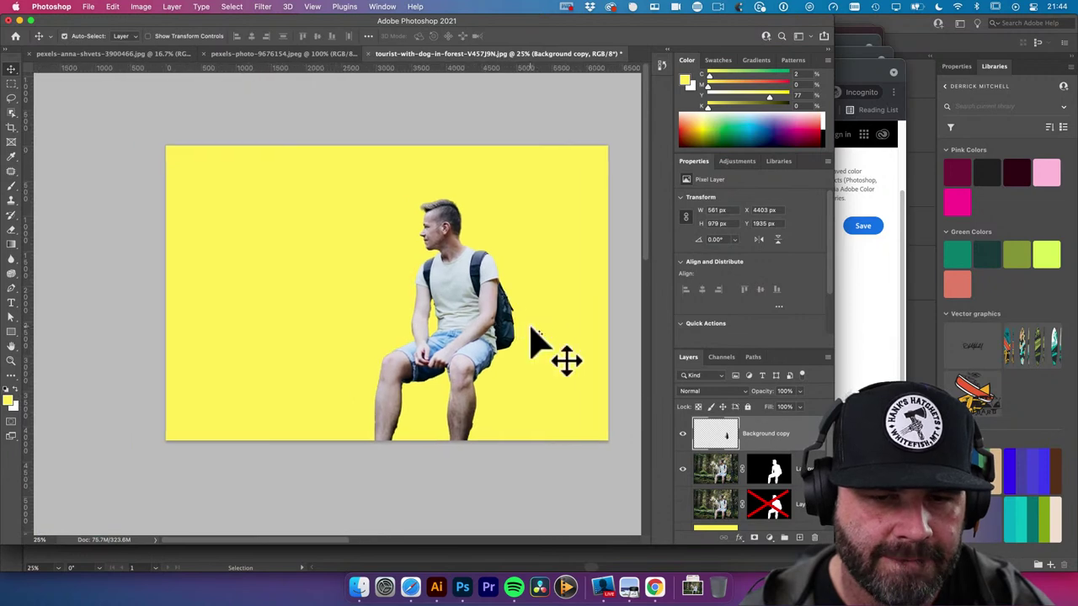
# Draw a rectangle about 6752 × 1560 px across the lower part of the canvas, above the Layer 1 copy layer
pyautogui.click(528, 332)
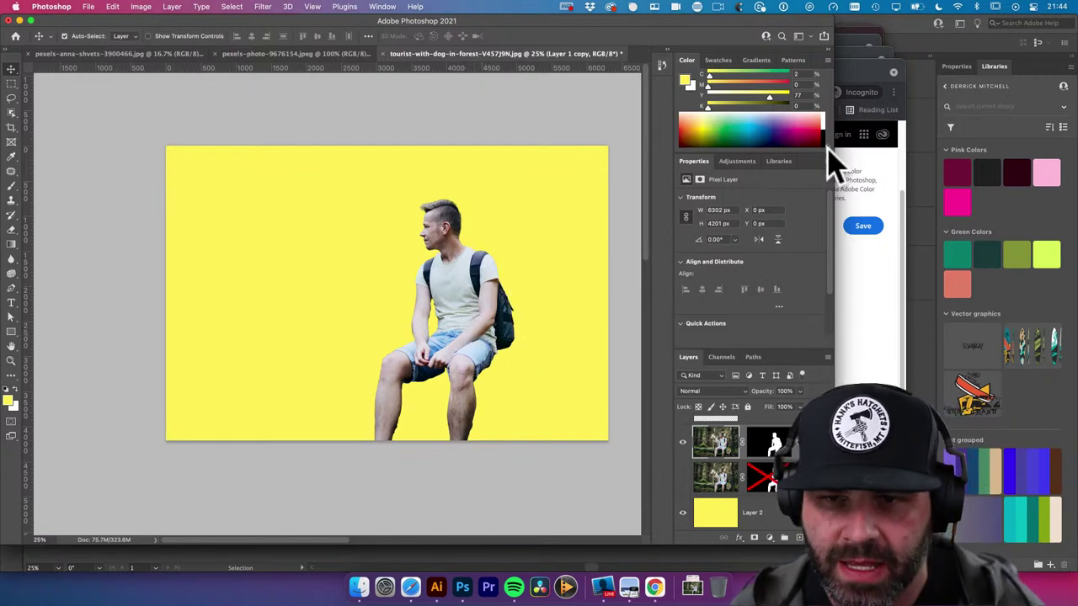
pyautogui.click(778, 161)
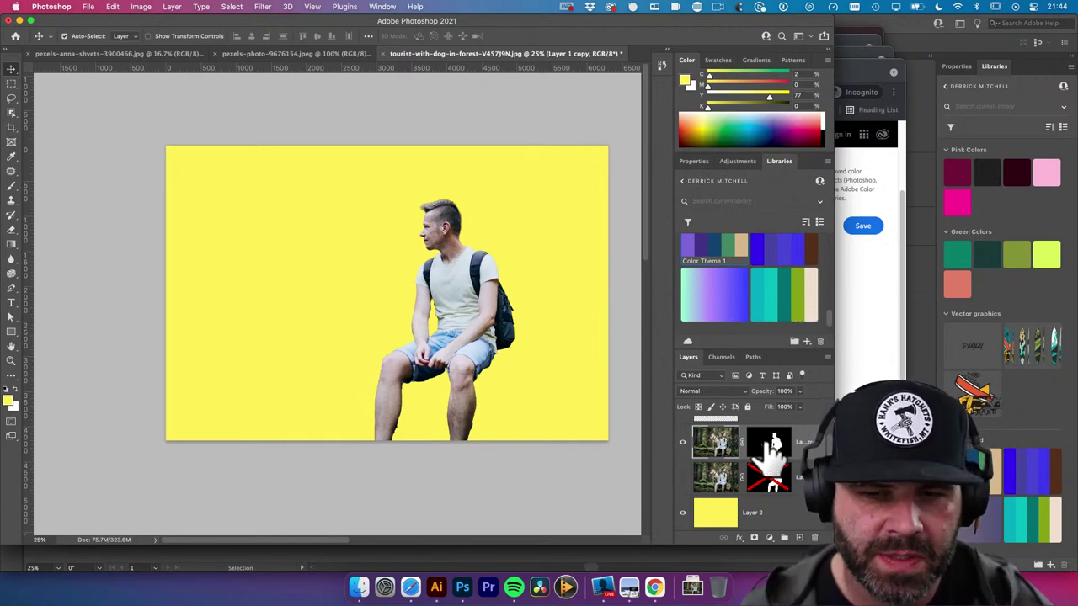
pyautogui.moveTo(769, 450); pyautogui.dragTo(589, 396)
pyautogui.press('u')
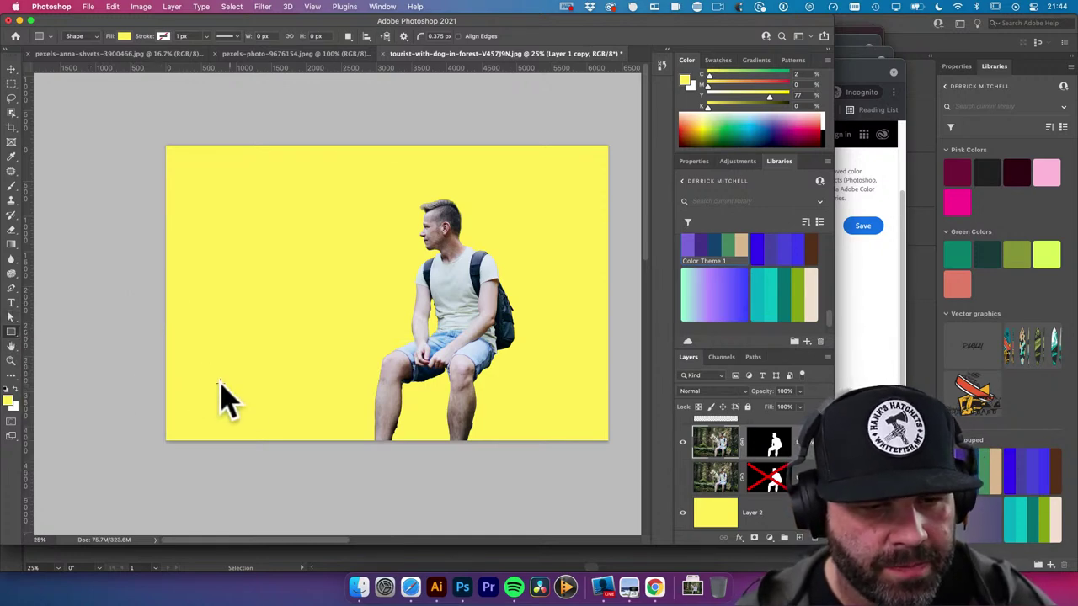
pyautogui.moveTo(139, 356); pyautogui.dragTo(612, 459)
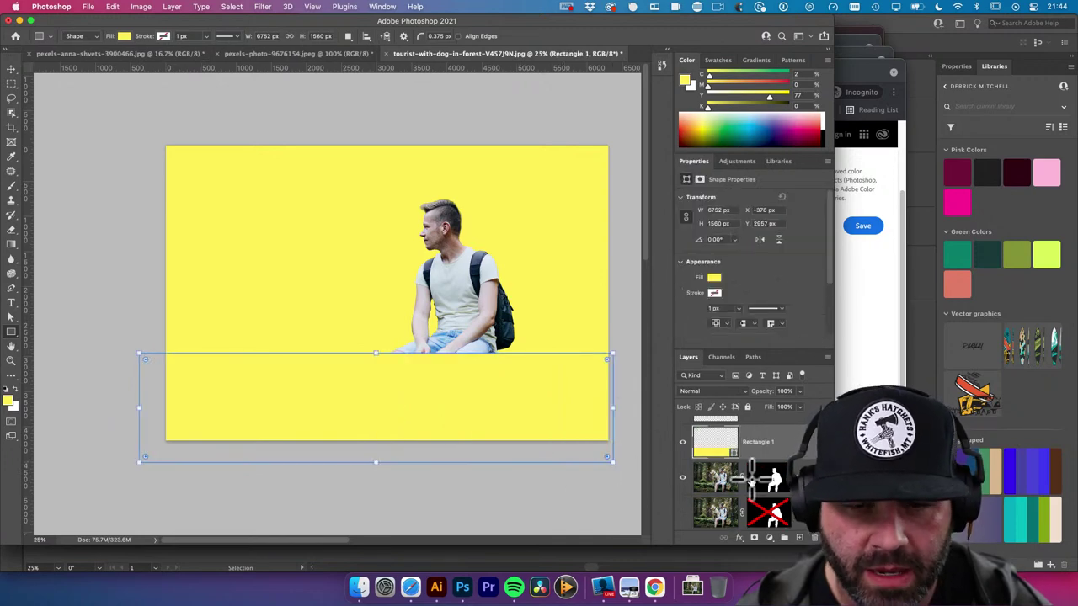
# Fill the rectangle with the Travel concept theme's green (C 55, M 18, Y 100, K 2) and place it beneath Layer 1 copy
pyautogui.press('v')
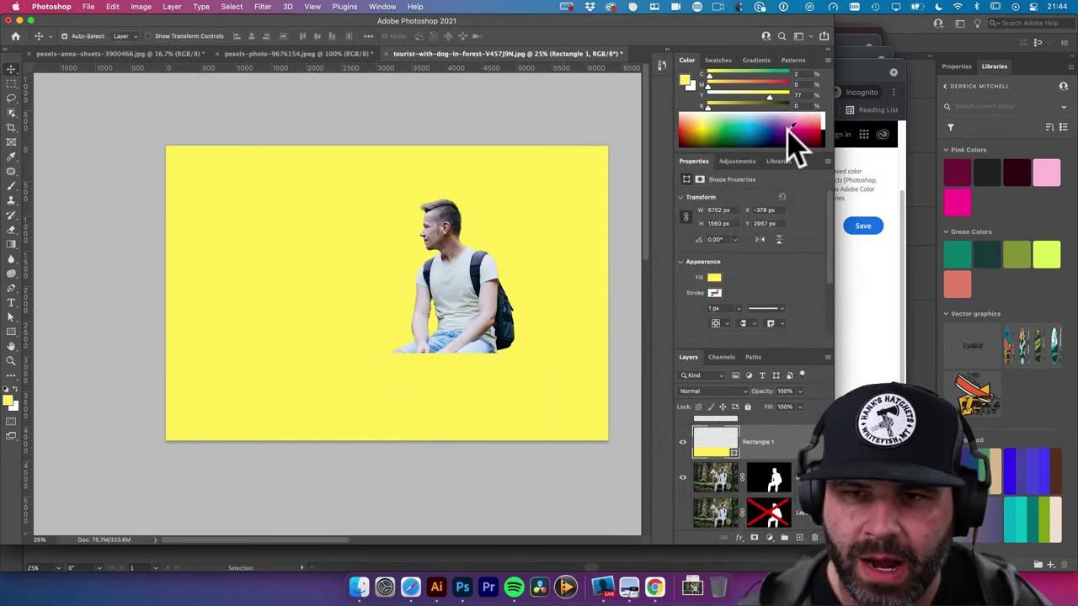
pyautogui.click(777, 161)
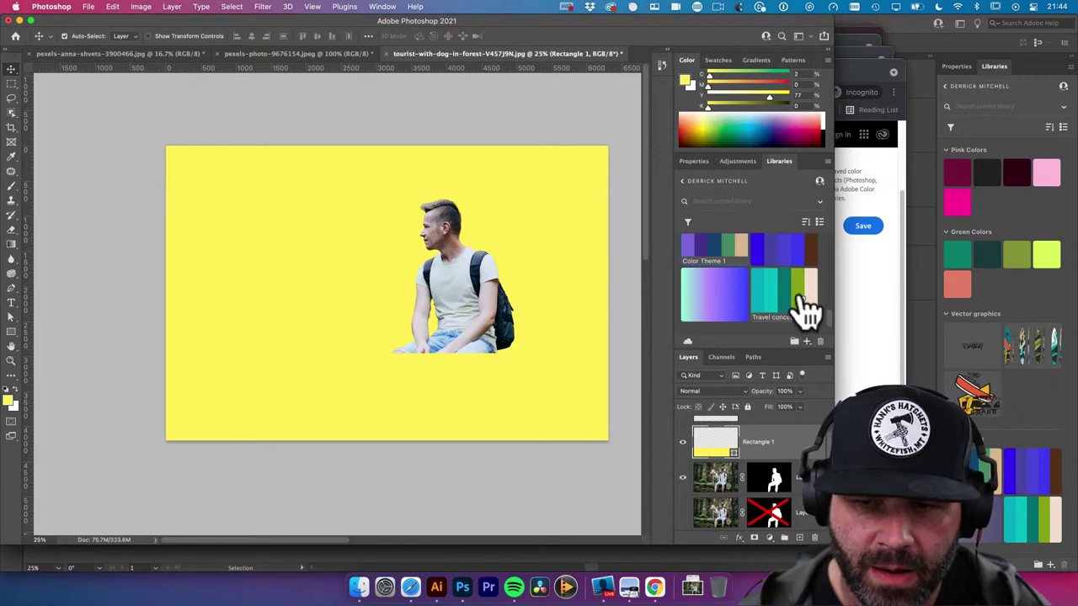
pyautogui.click(801, 299)
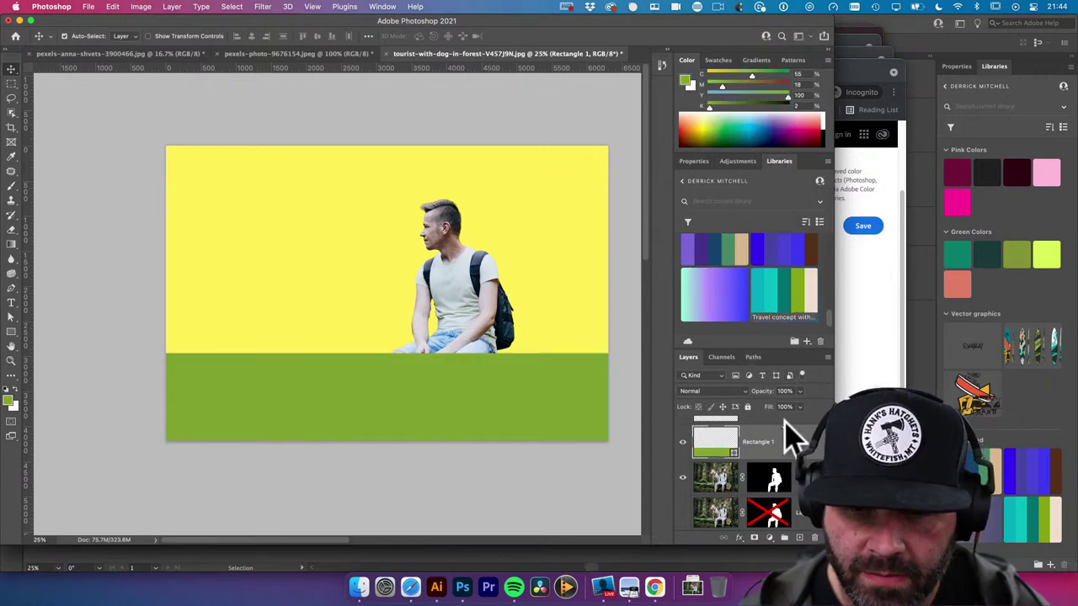
pyautogui.moveTo(785, 451); pyautogui.dragTo(560, 379)
pyautogui.press('super+t')
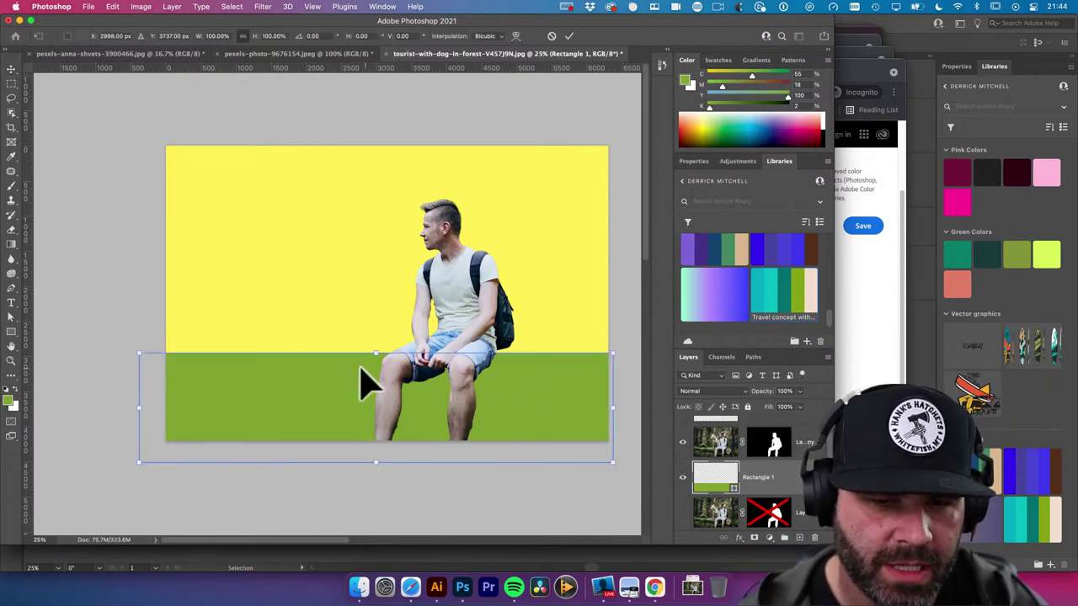
pyautogui.press('Return')
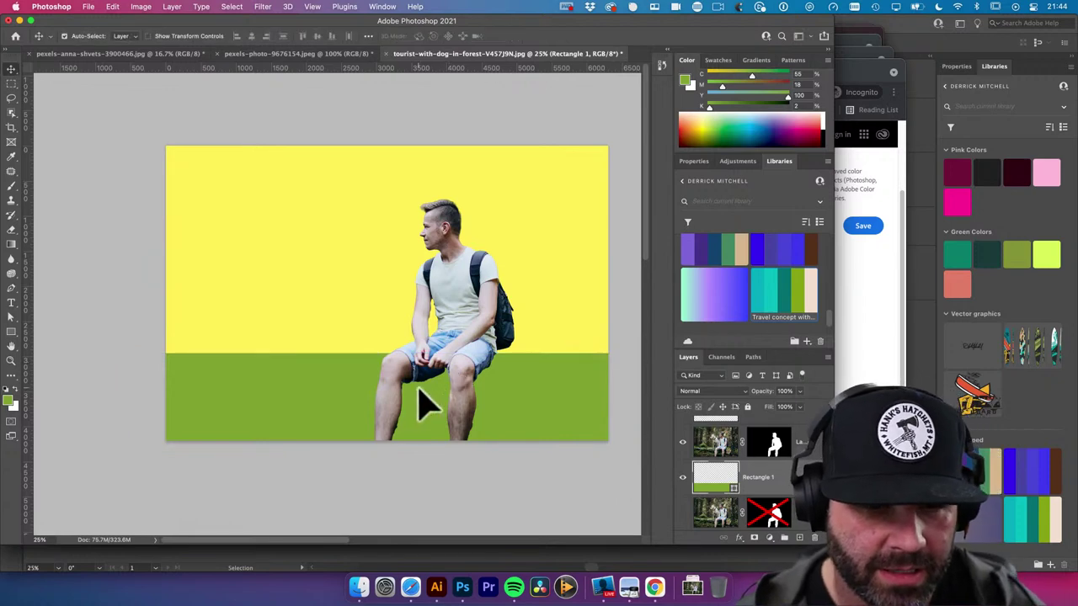
# Duplicate the green band higher up as a turquoise band (C 82, M 0, Y 33, K 0) stacked beneath the green one
pyautogui.moveTo(345, 386); pyautogui.dragTo(345, 317)
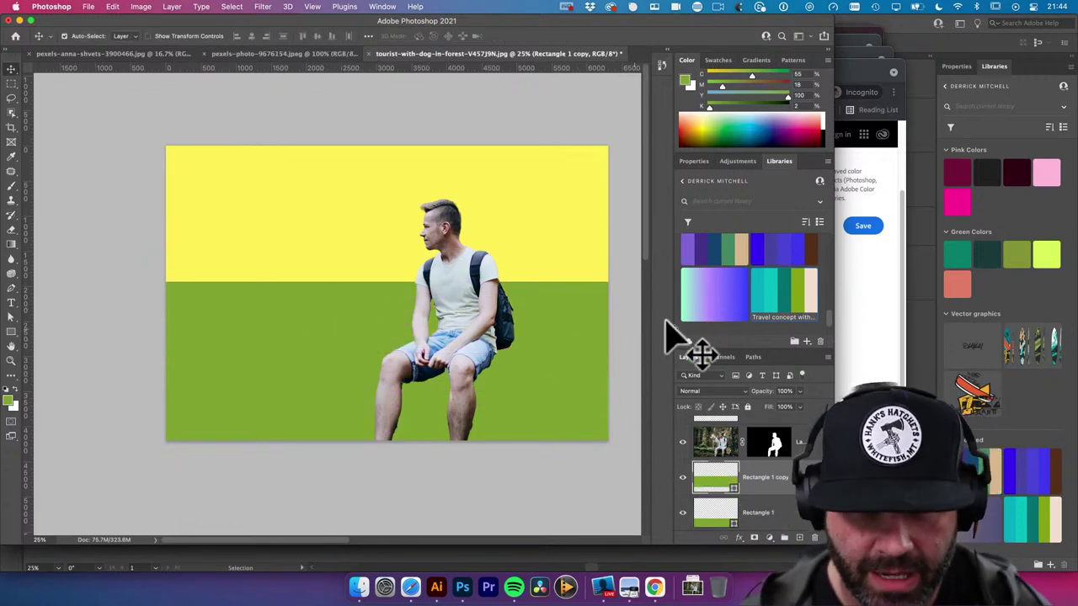
pyautogui.click(776, 303)
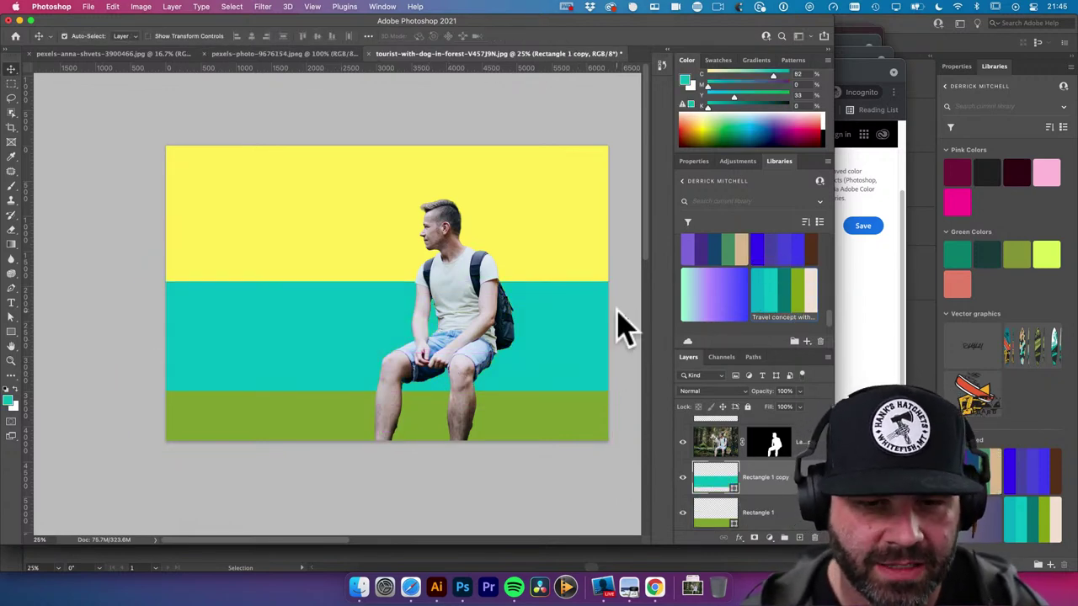
pyautogui.press('super+t')
pyautogui.press('Return')
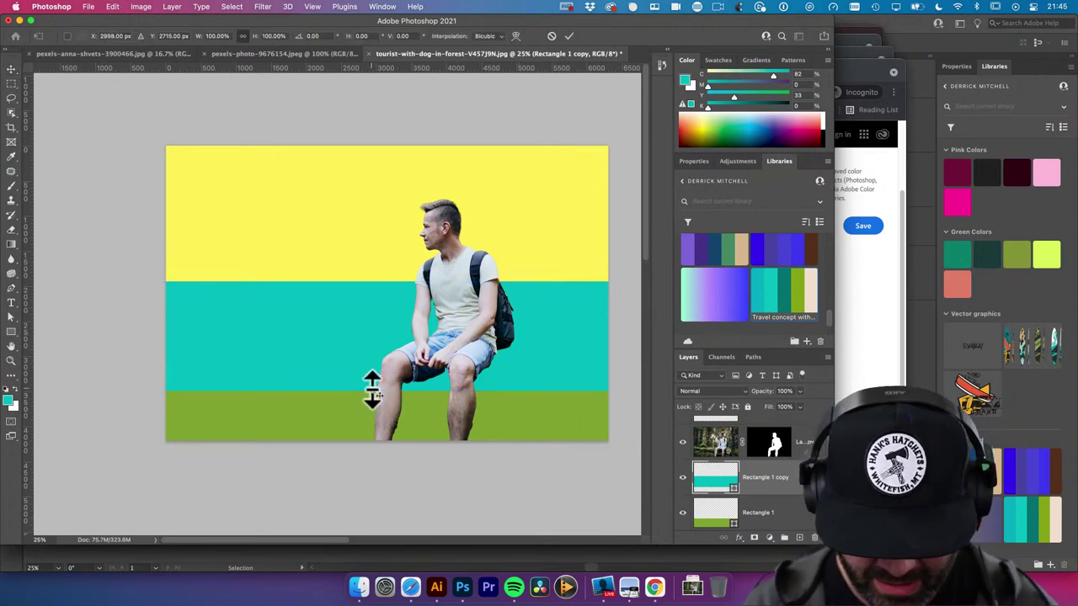
pyautogui.press('super+[')
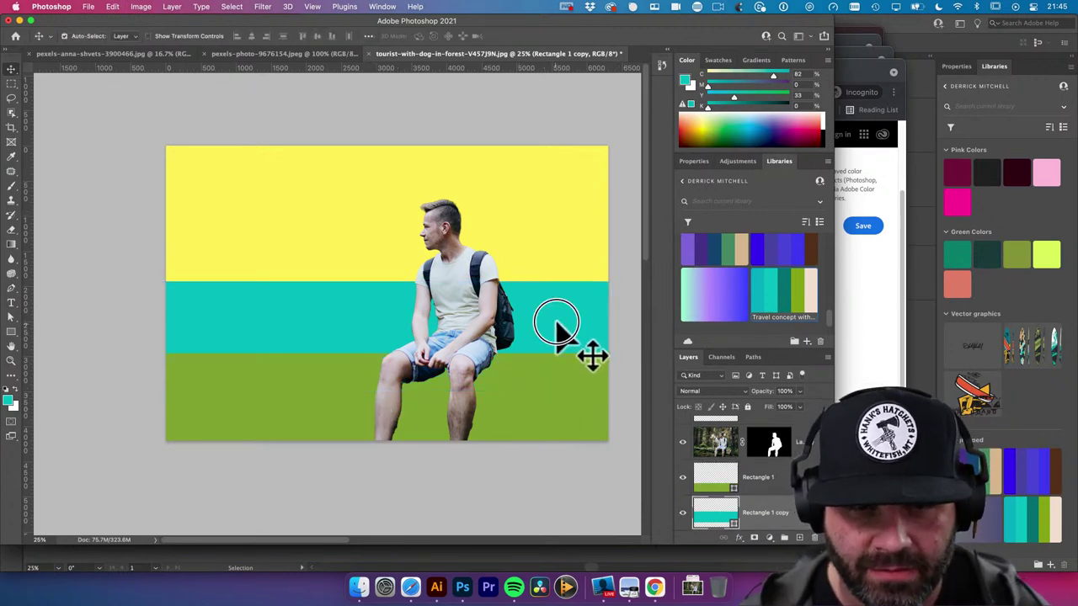
# Duplicate the turquoise band higher up, just above Layer 2, and recolour the copy darker teal (C 85, M 5, Y 27, K 0)
pyautogui.moveTo(565, 337); pyautogui.dragTo(564, 292)
pyautogui.press('super+z')
pyautogui.press('super+z')
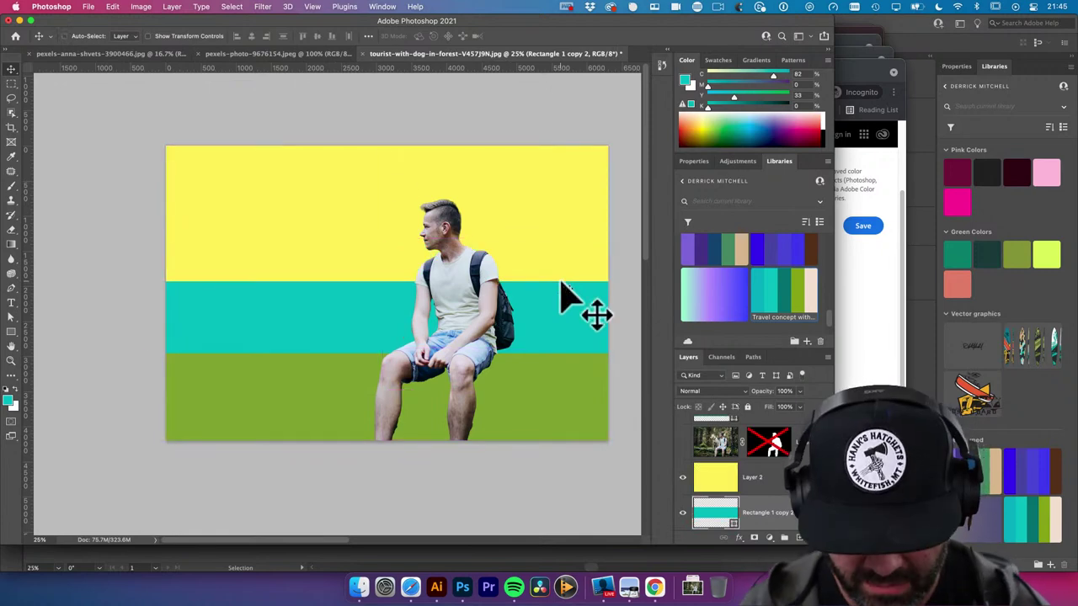
pyautogui.press('super+shift+z')
pyautogui.press('super+shift+z')
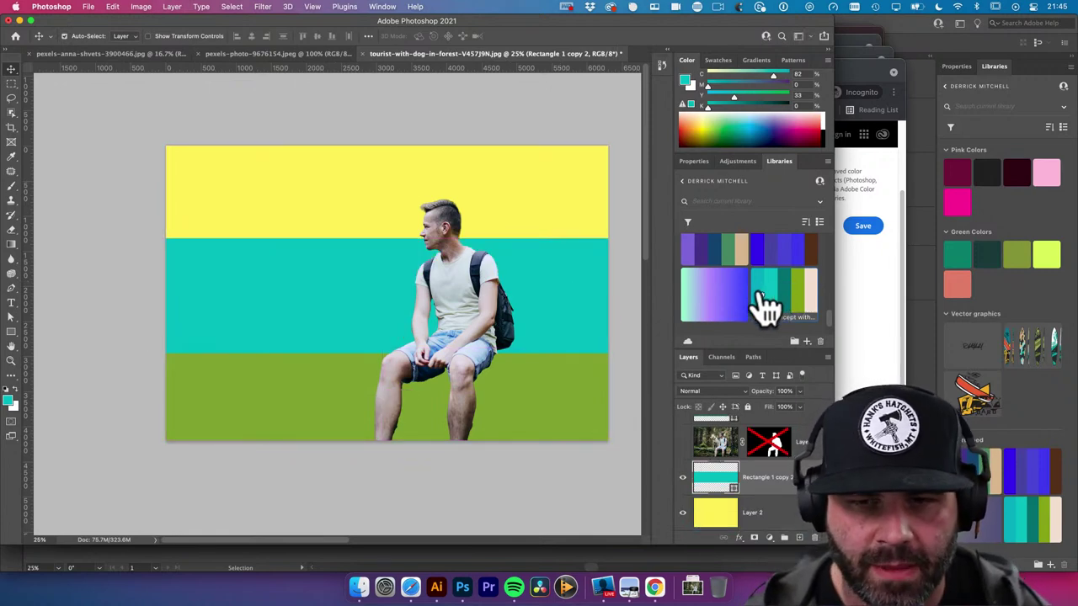
pyautogui.click(762, 297)
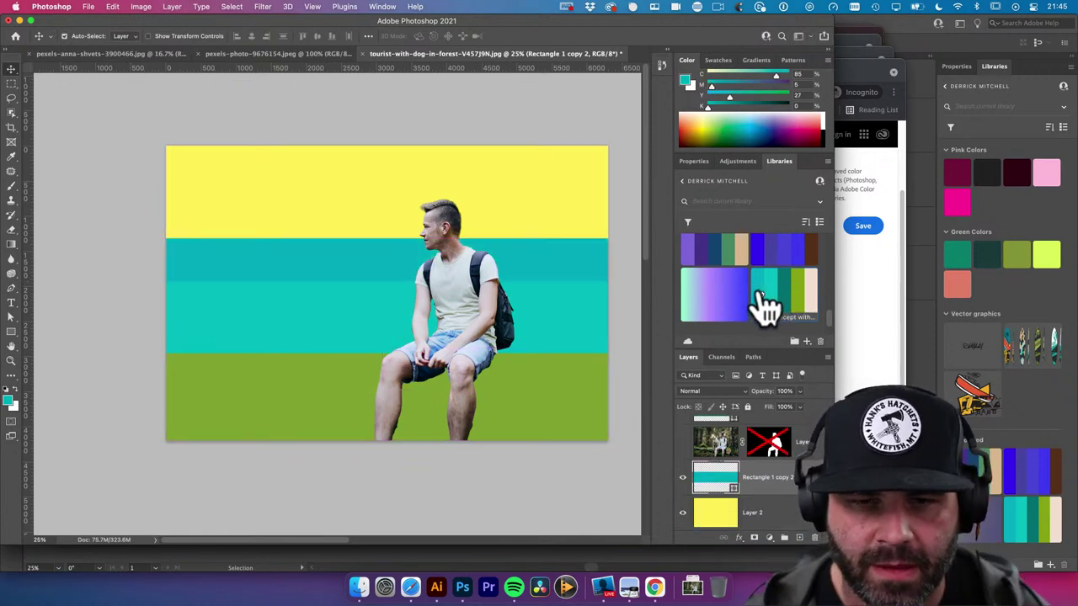
# Move the green band and the lighter turquoise band slightly down, and deselect all layers
pyautogui.click(465, 329)
pyautogui.moveTo(548, 397)
pyautogui.mouseDown()
pyautogui.moveTo(553, 412)
pyautogui.moveTo(555, 385)
pyautogui.mouseUp()
pyautogui.click(630, 370)
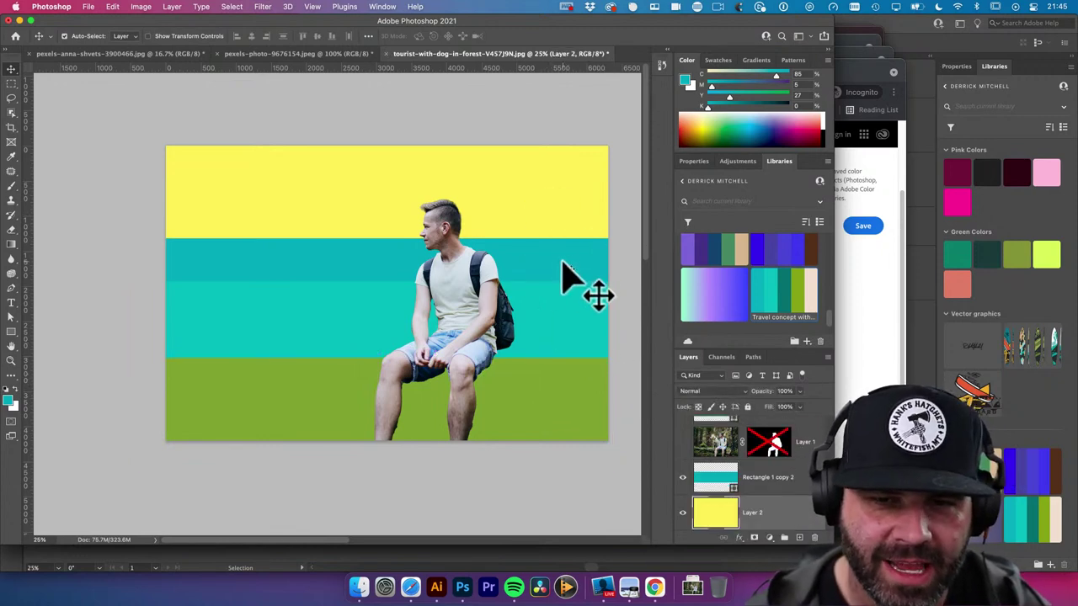
pyautogui.moveTo(570, 281); pyautogui.dragTo(564, 329)
pyautogui.click(612, 279)
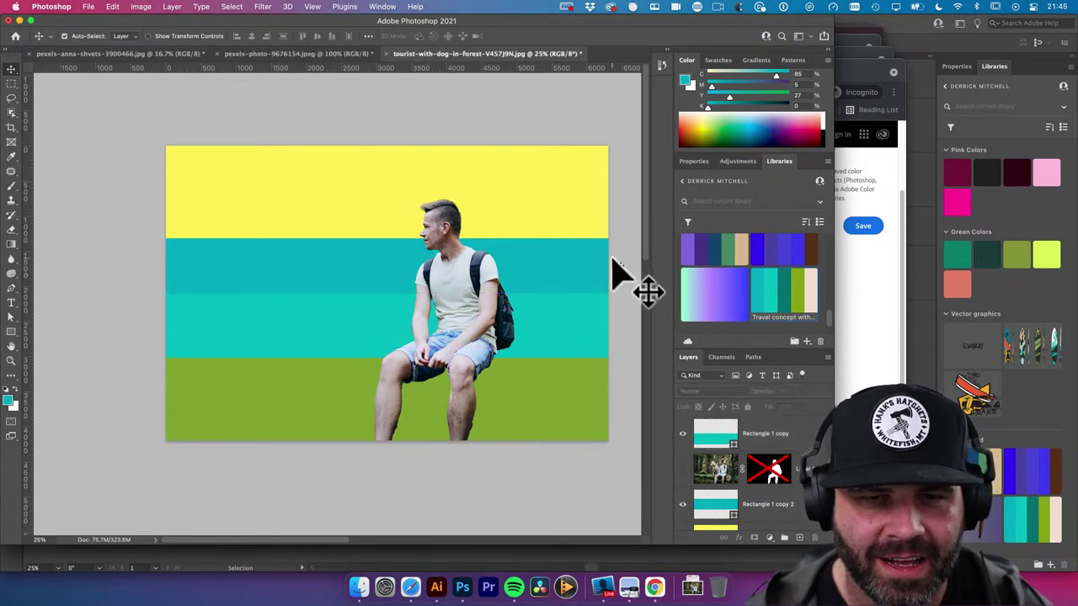
# Add the text TRAVEL in teal Open Sans Bold on the yellow band, near the canvas's upper-left corner
pyautogui.press('t')
pyautogui.click(247, 178)
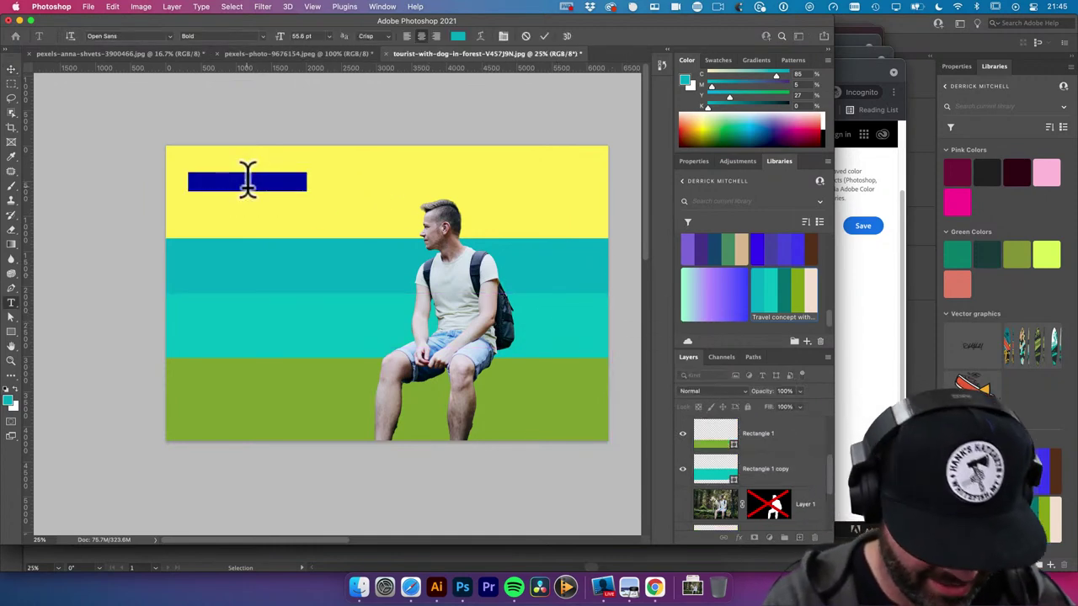
pyautogui.write('TRAVEL')
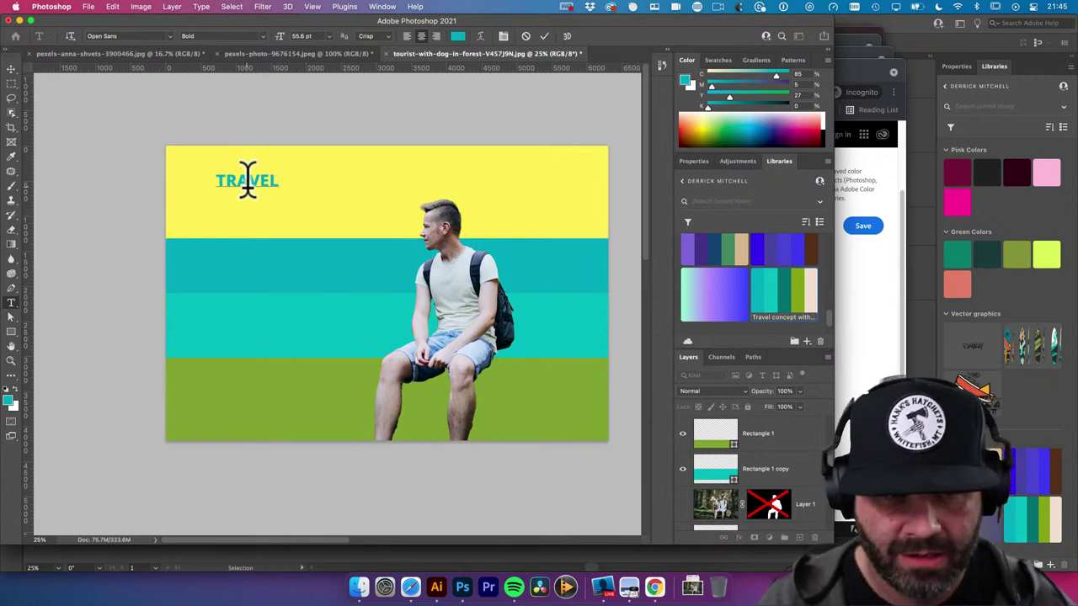
pyautogui.press('super+Return')
# Move the TRAVEL text down to the lower edge of the yellow band and enlarge it until it reaches the man's head
pyautogui.press('super+t')
pyautogui.moveTo(278, 185); pyautogui.dragTo(253, 249)
pyautogui.press('Return')
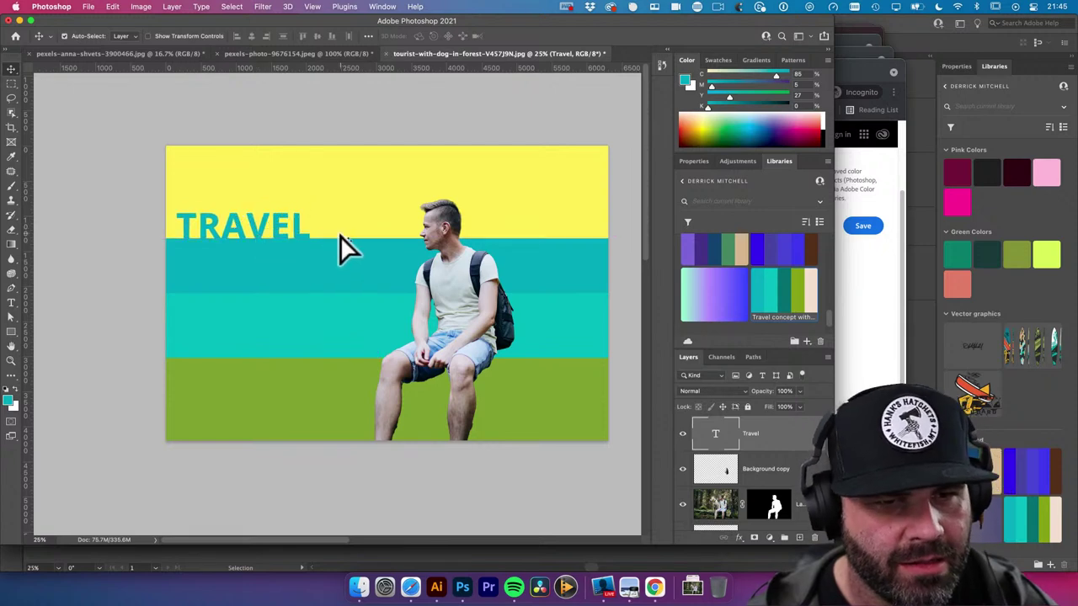
pyautogui.press('super+t')
pyautogui.moveTo(312, 219); pyautogui.dragTo(421, 176)
pyautogui.press('Return')
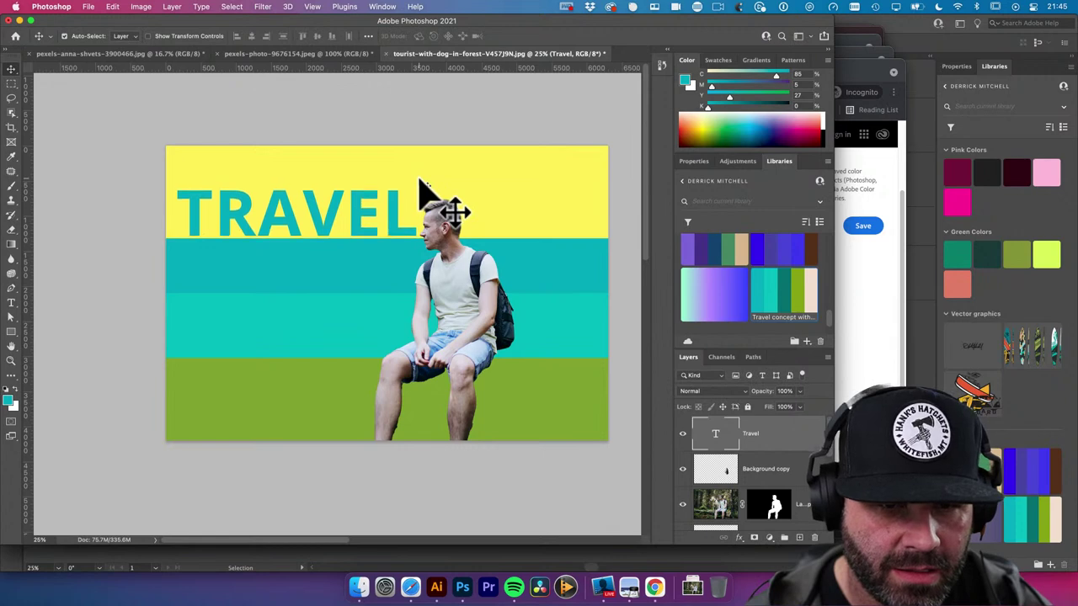
# Scale the TRAVEL text to about 139% across the man's head and move its layer beneath Background copy
pyautogui.press('super+t')
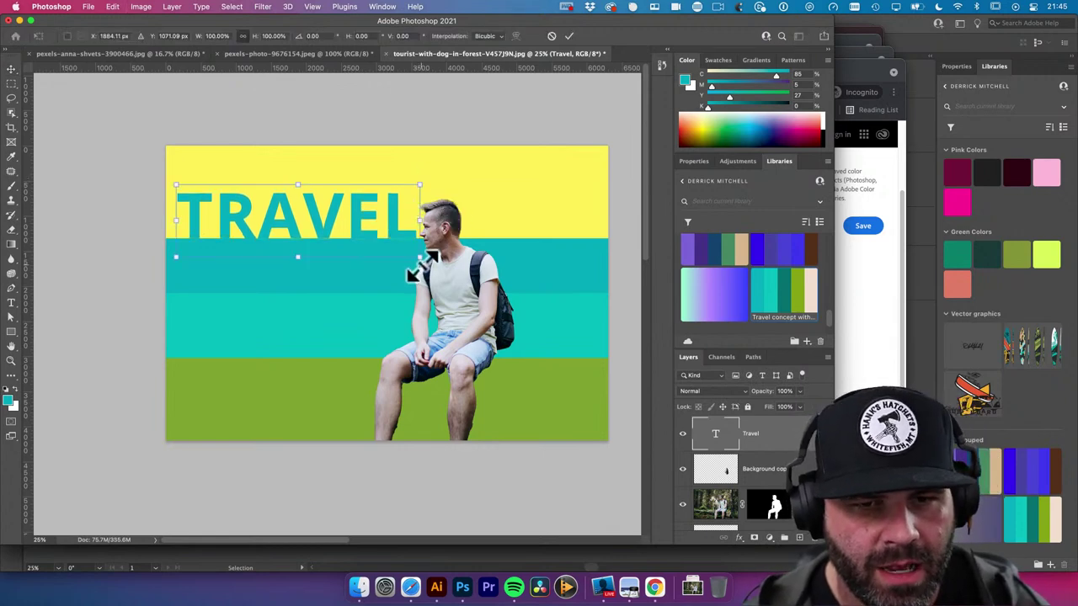
pyautogui.moveTo(420, 257); pyautogui.dragTo(501, 268)
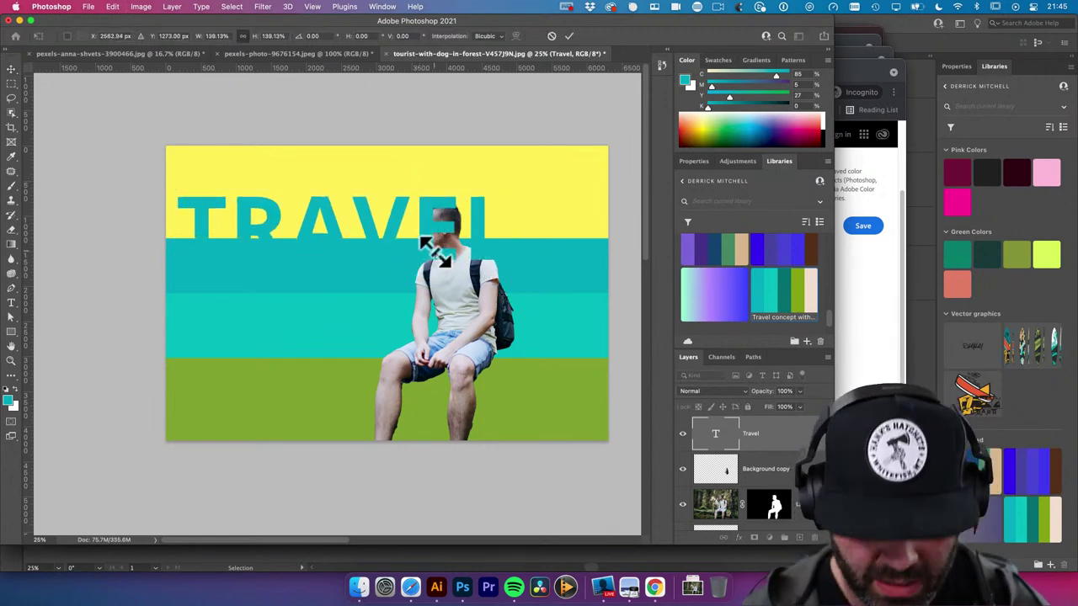
pyautogui.press('Return')
pyautogui.press('super+bracketleft')
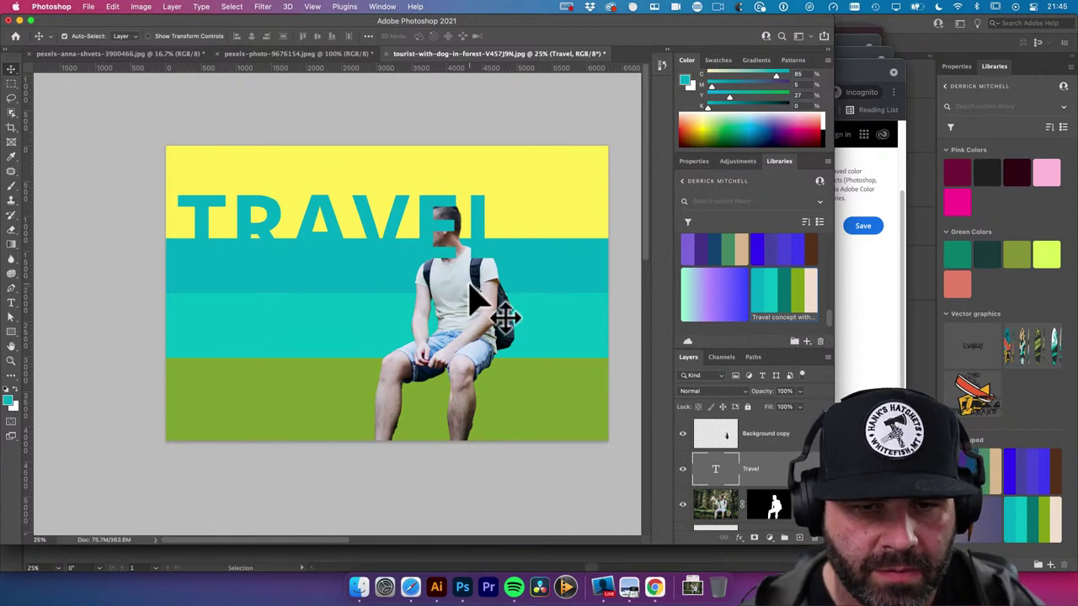
# Bring the man's masked layer to the front and move the TRAVEL text up to rest on the yellow band's lower edge
pyautogui.click(470, 288)
pyautogui.press('super+shift+bracketright')
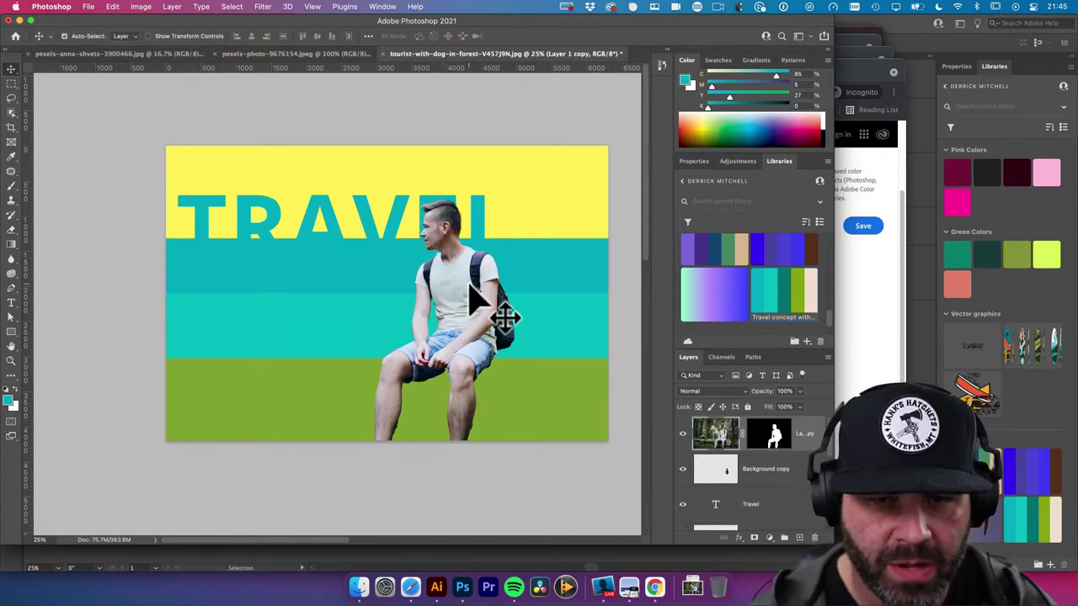
pyautogui.doubleClick(360, 203)
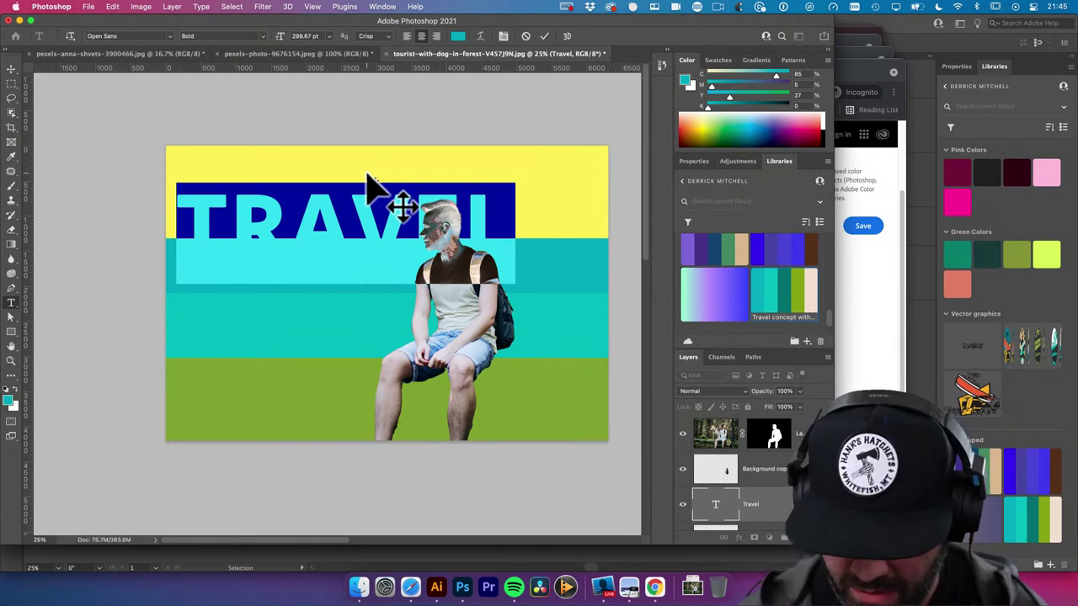
pyautogui.press('Escape')
pyautogui.press('v')
pyautogui.moveTo(368, 224); pyautogui.dragTo(355, 200)
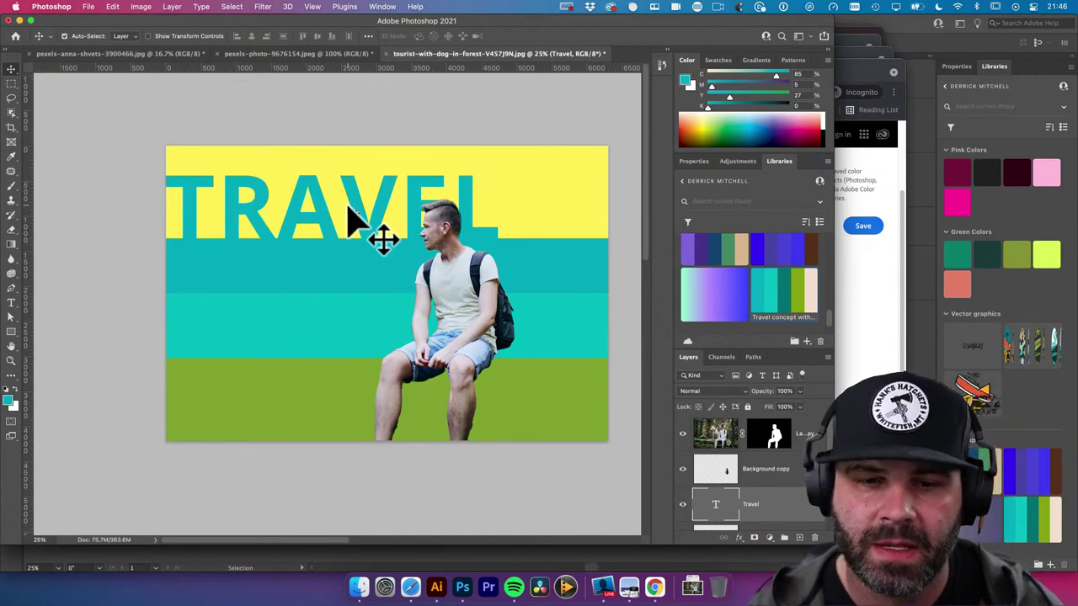
# Switch to Safari, look through the featured courses on derrickmitchell.com, and return to the Photoshop document
pyautogui.click(411, 587)
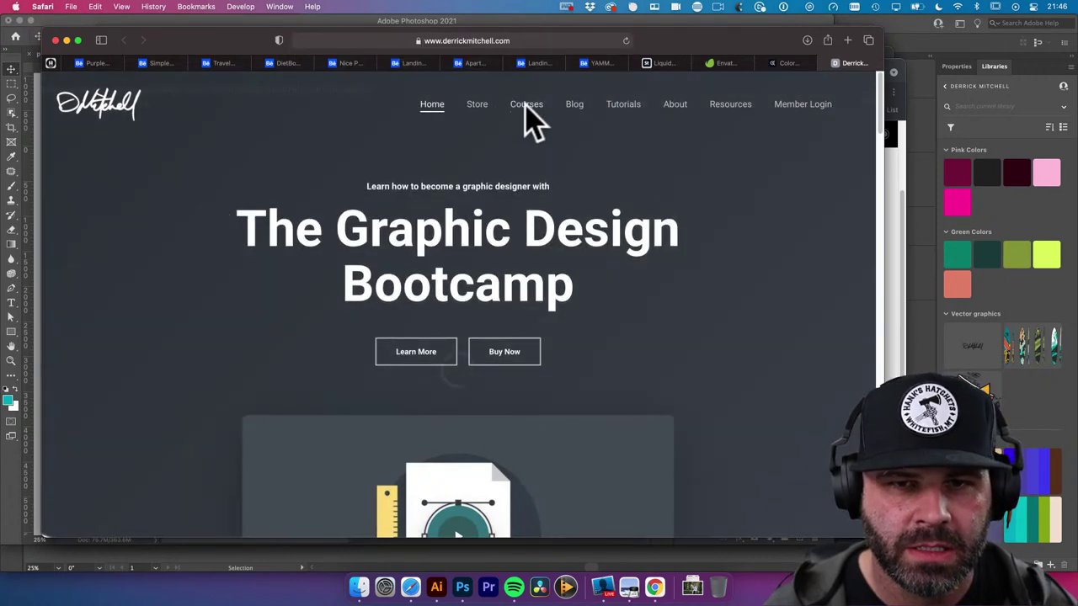
pyautogui.click(526, 108)
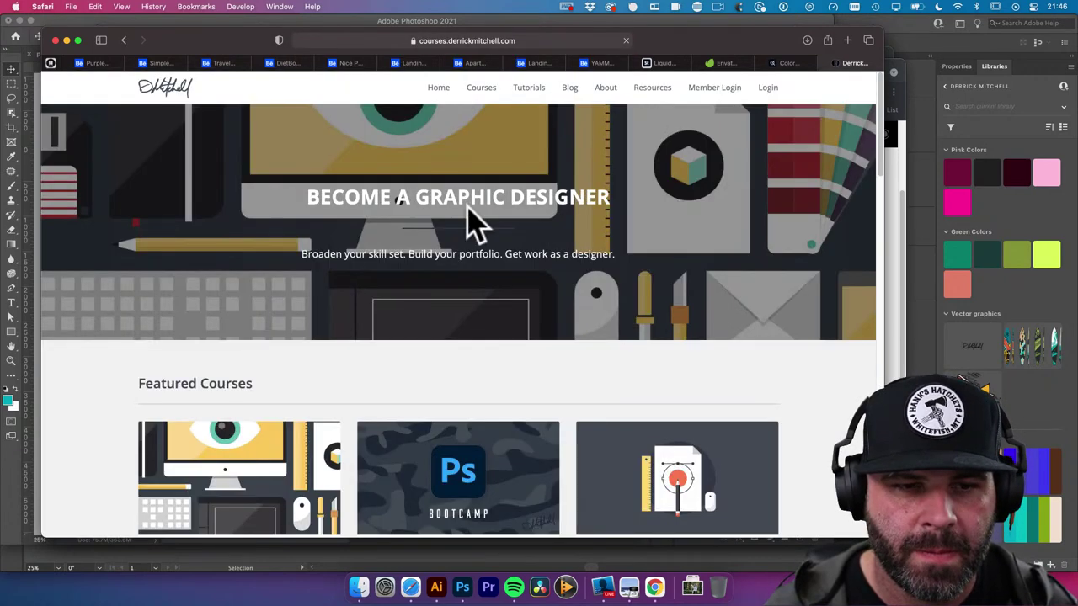
pyautogui.scroll(-3, 472, 226)
pyautogui.scroll(-2, 277, 413)
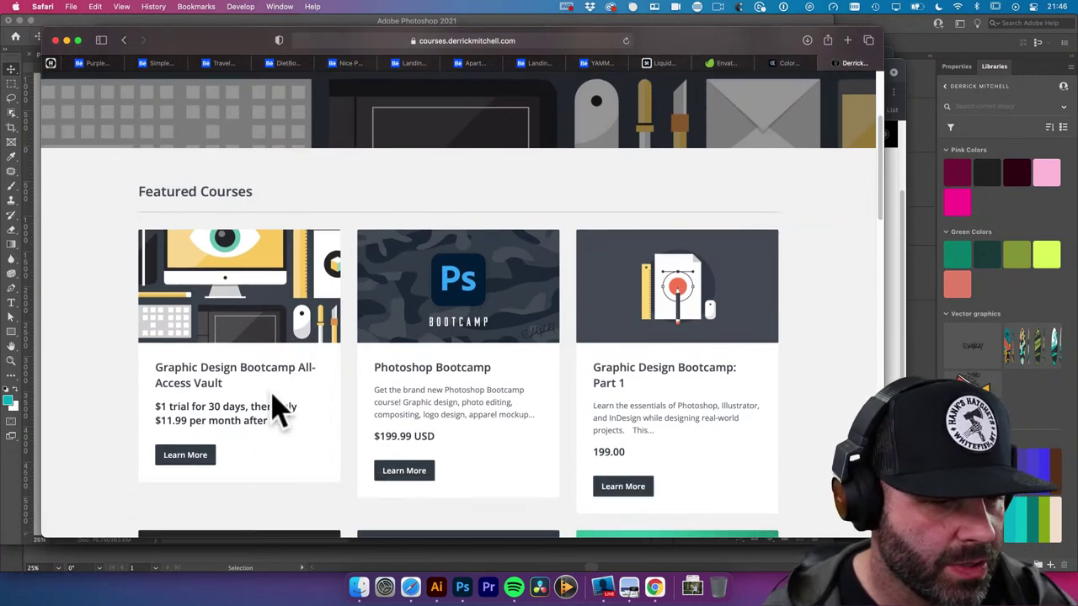
pyautogui.scroll(5, 316, 345)
pyautogui.press('super+bracketleft')
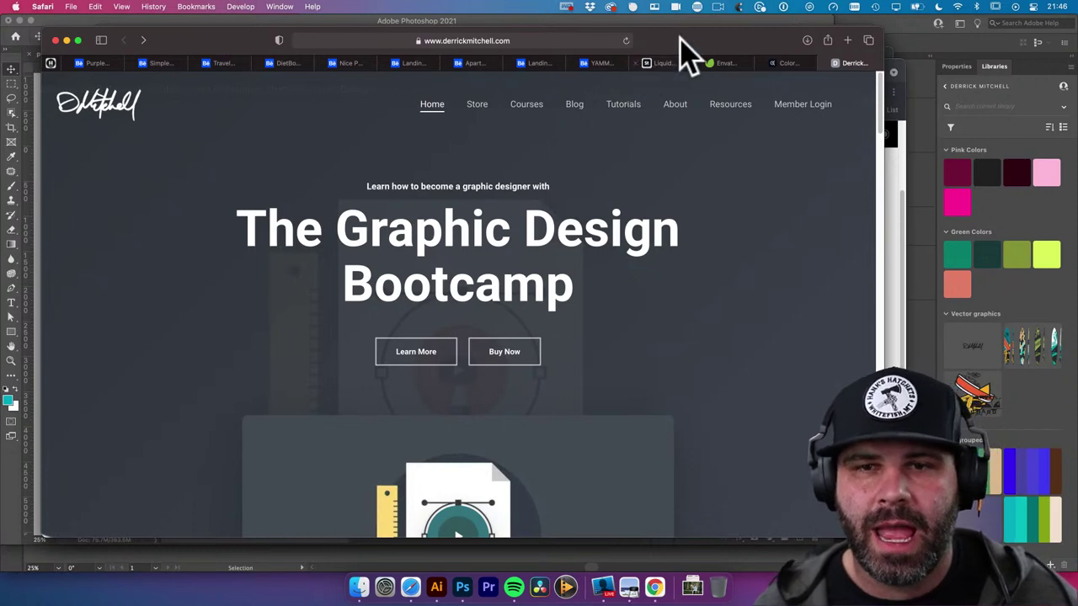
pyautogui.moveTo(686, 37); pyautogui.dragTo(741, 45)
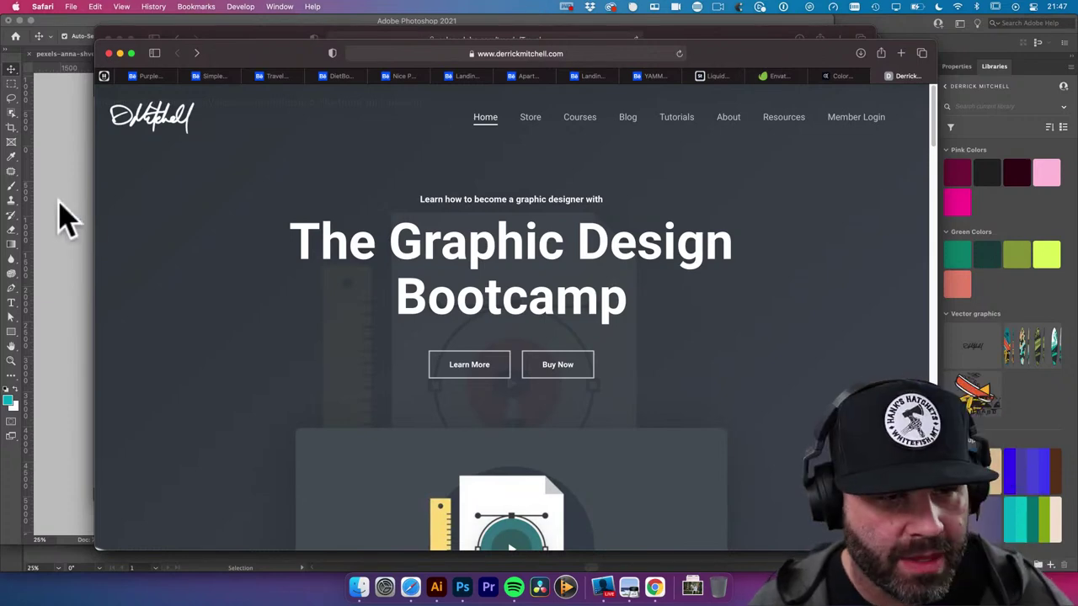
pyautogui.click(84, 227)
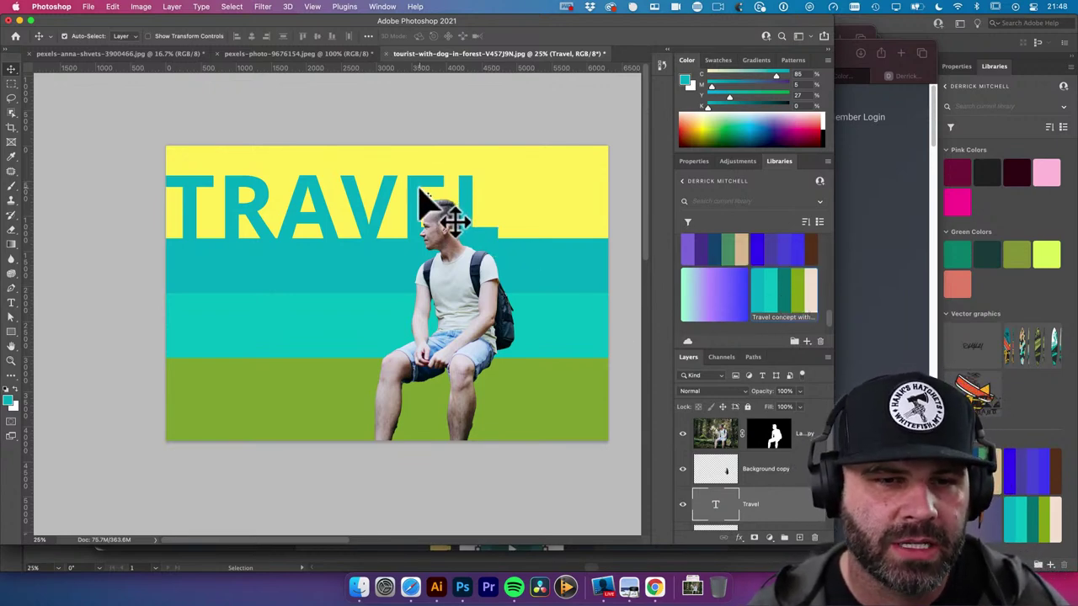
# Create a layer comp of the current TRAVEL layout that records layer visibility only
pyautogui.press('t')
pyautogui.press('v')
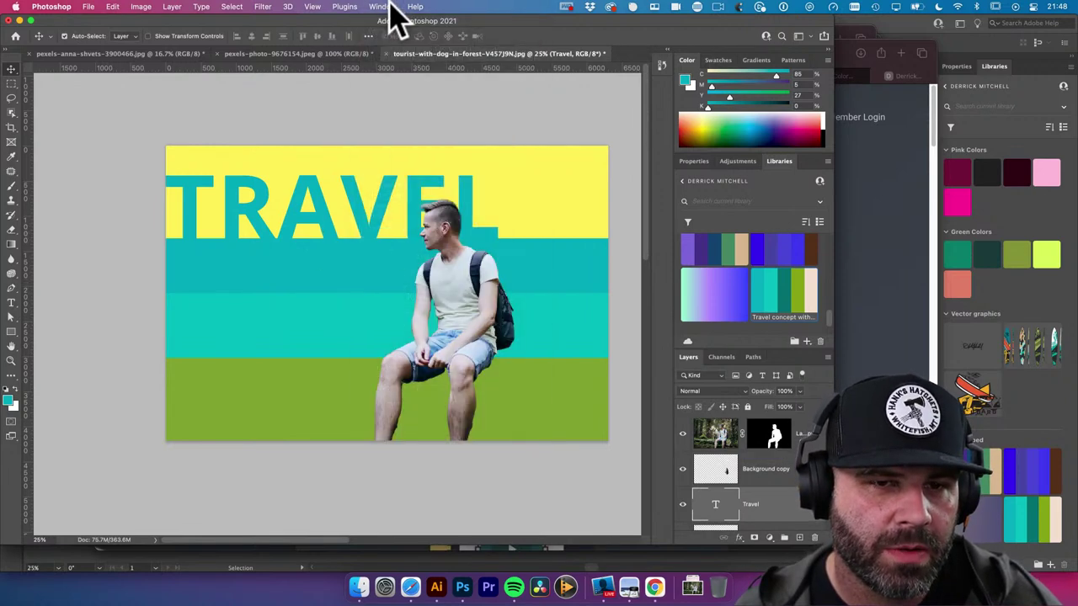
pyautogui.click(386, 7)
pyautogui.click(387, 6)
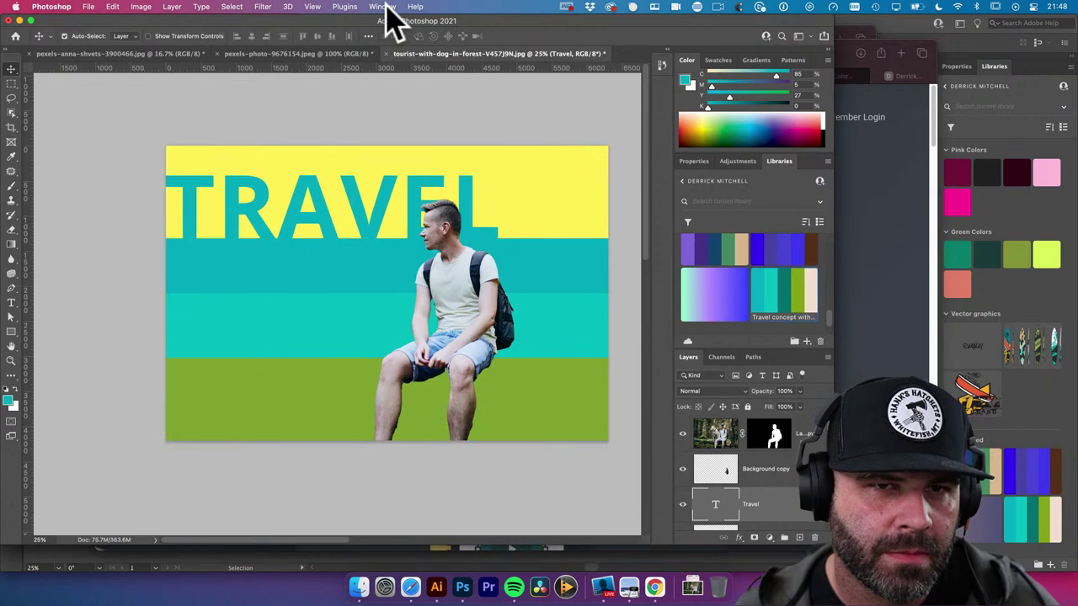
pyautogui.click(383, 6)
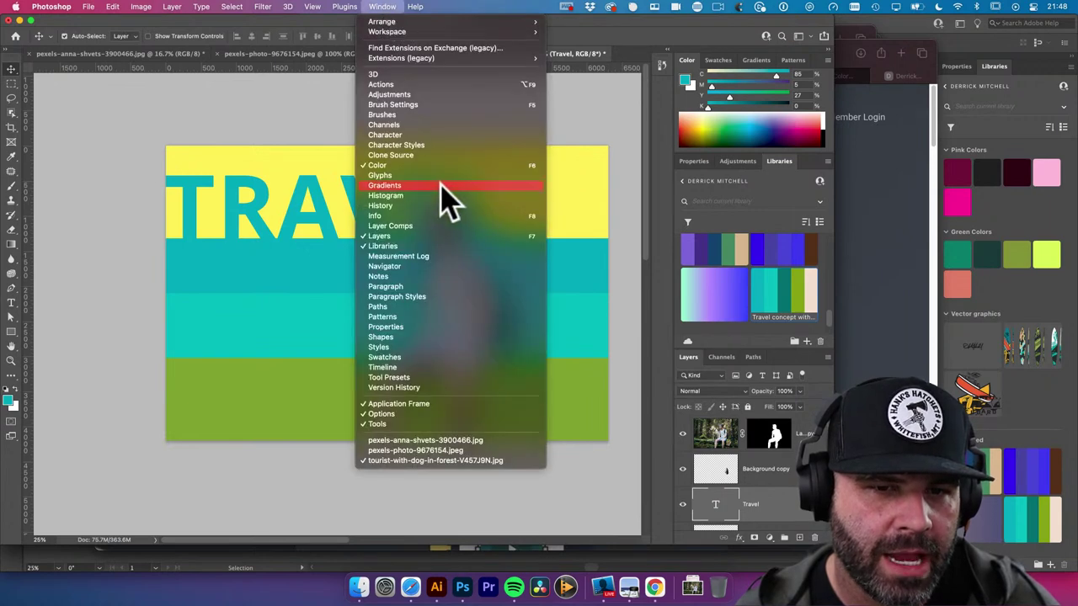
pyautogui.click(397, 228)
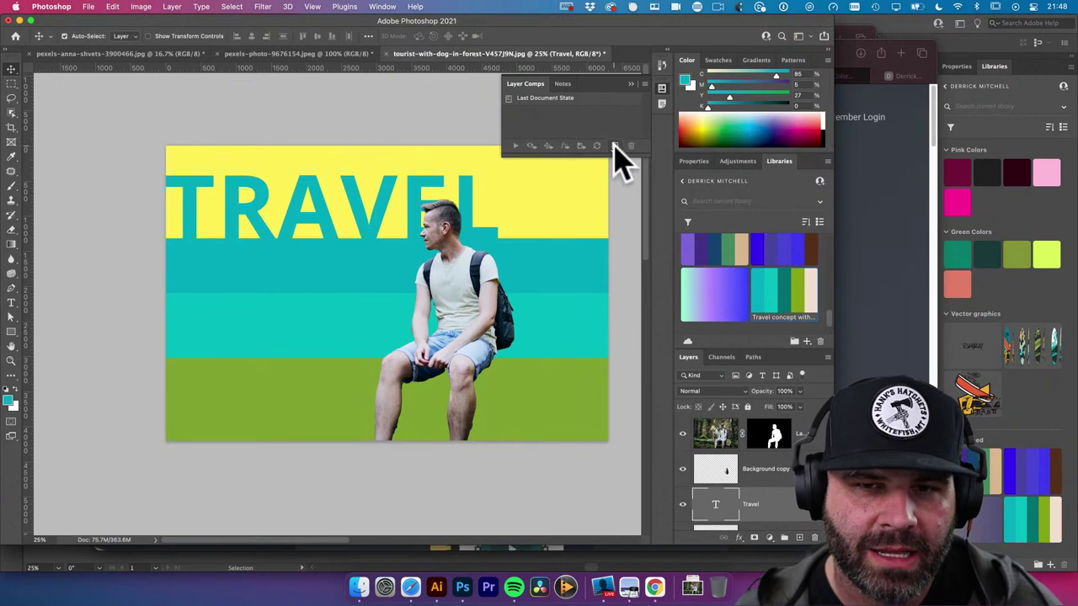
pyautogui.click(614, 148)
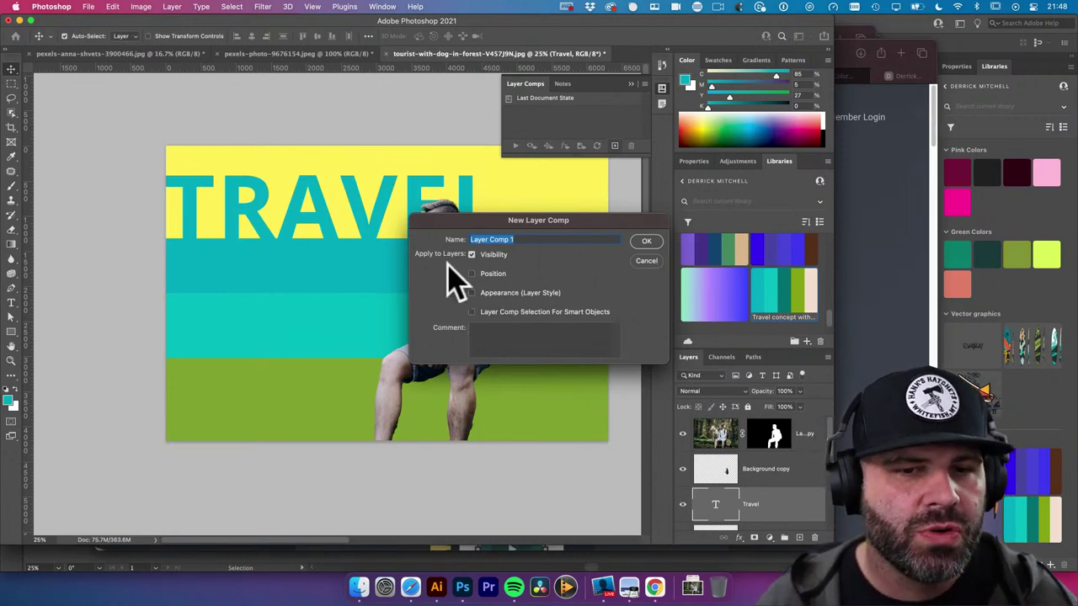
pyautogui.click(646, 242)
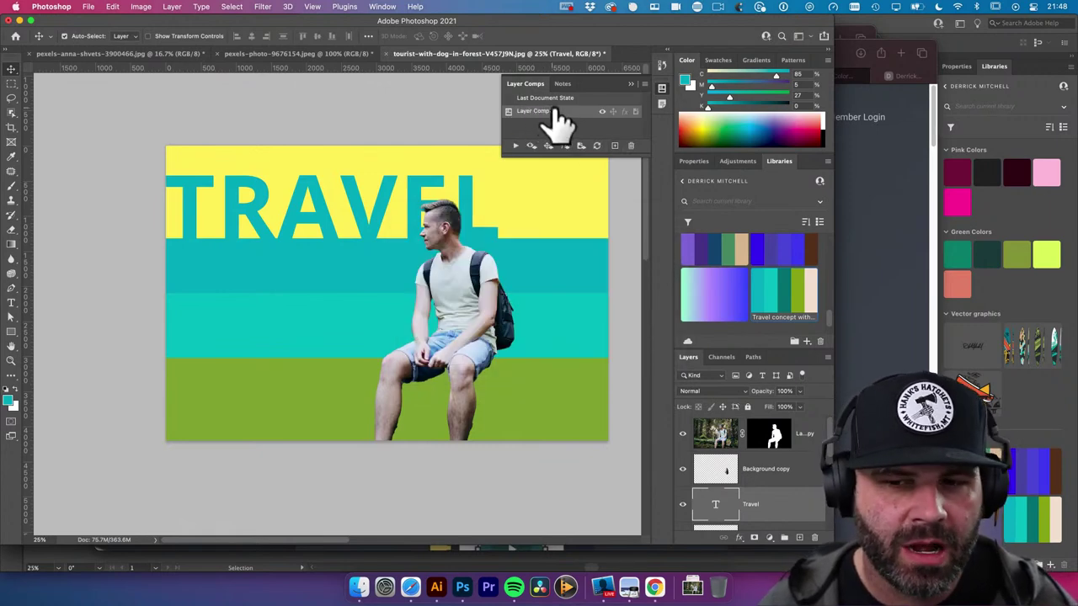
# Duplicate the TRAVEL text layer and hide the original
pyautogui.click(683, 504)
pyautogui.press('t')
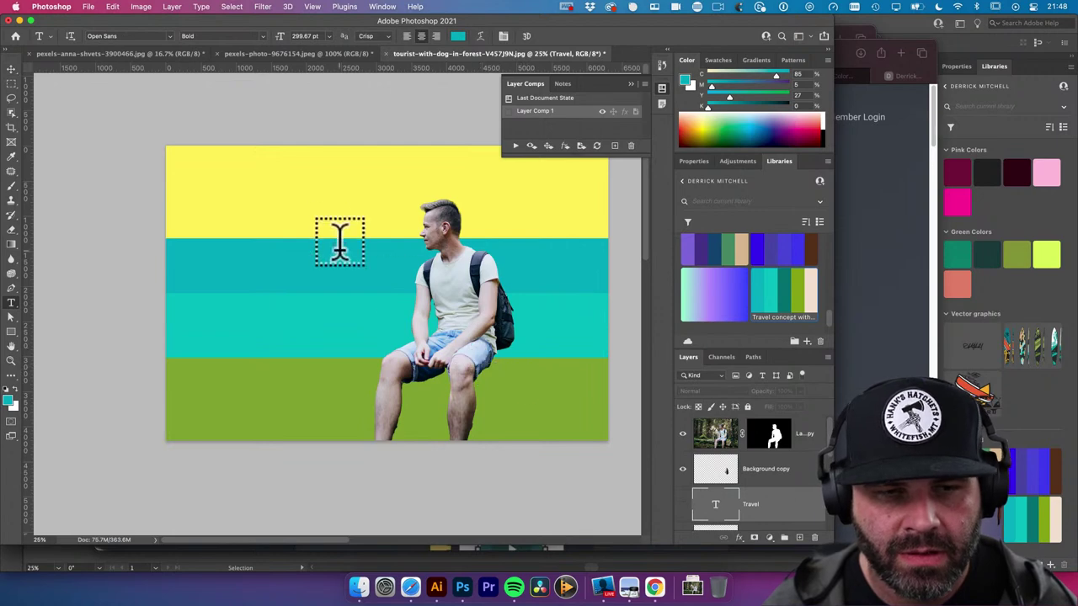
pyautogui.click(683, 504)
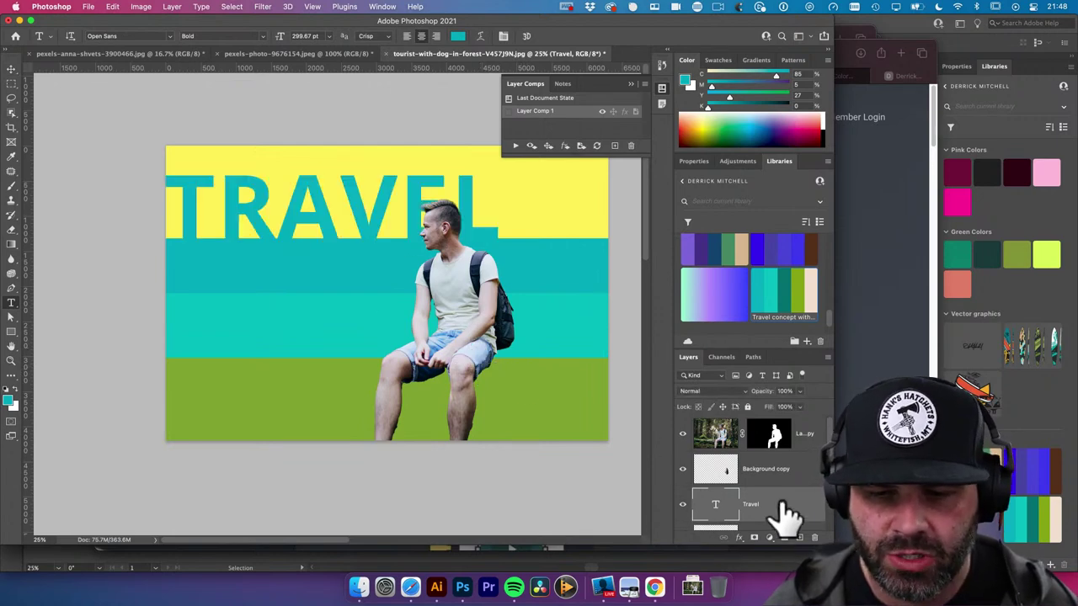
pyautogui.press('super+j')
pyautogui.scroll(-2, 783, 510)
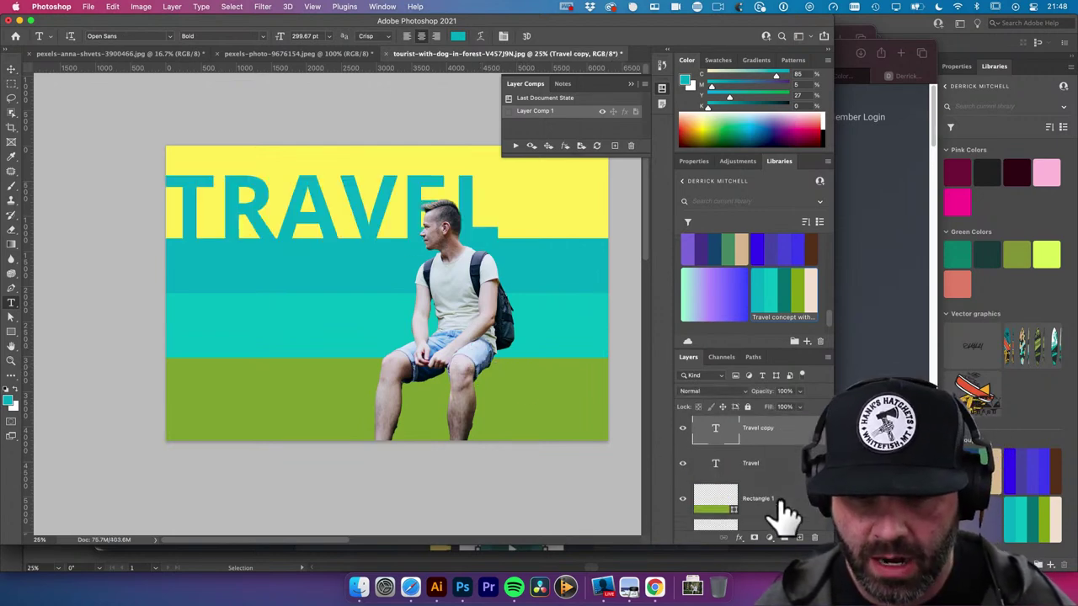
# Try the Industry font on the duplicated TRAVEL text, and set it to Rock Salt instead
pyautogui.doubleClick(319, 185)
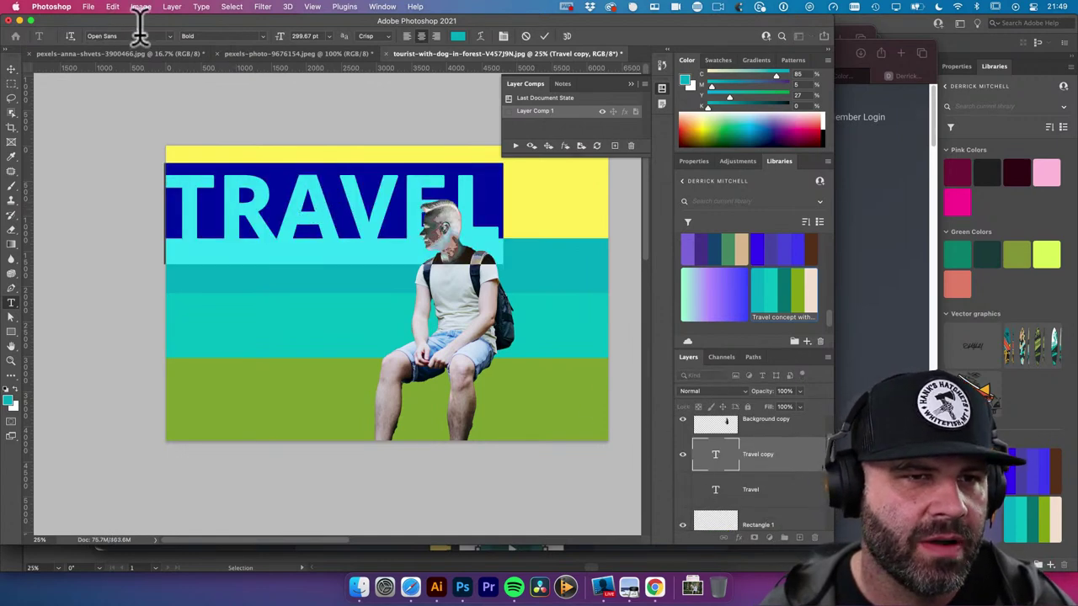
pyautogui.click(169, 35)
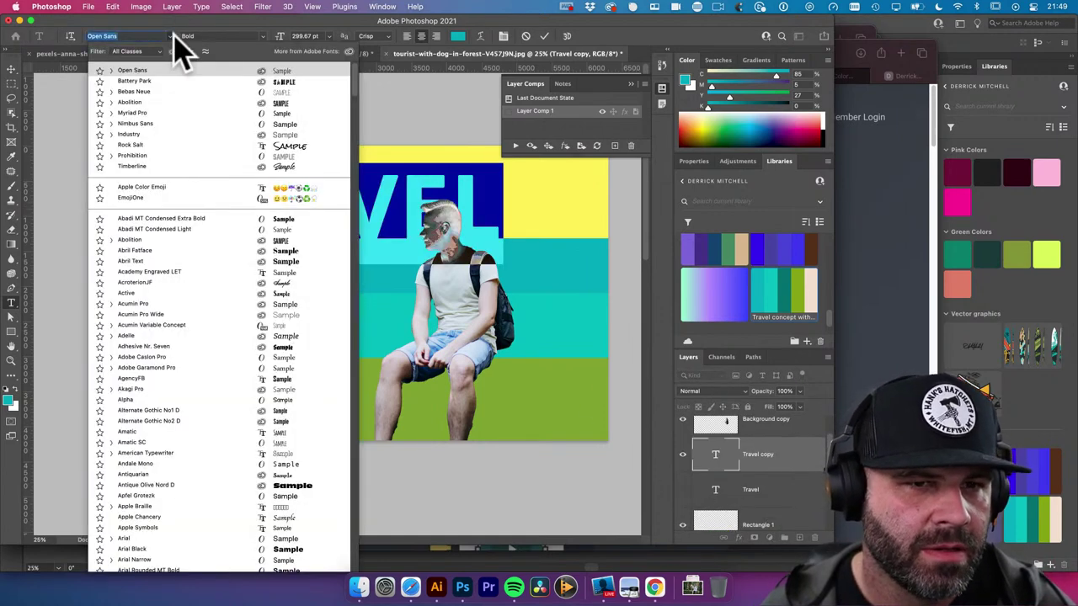
pyautogui.click(139, 134)
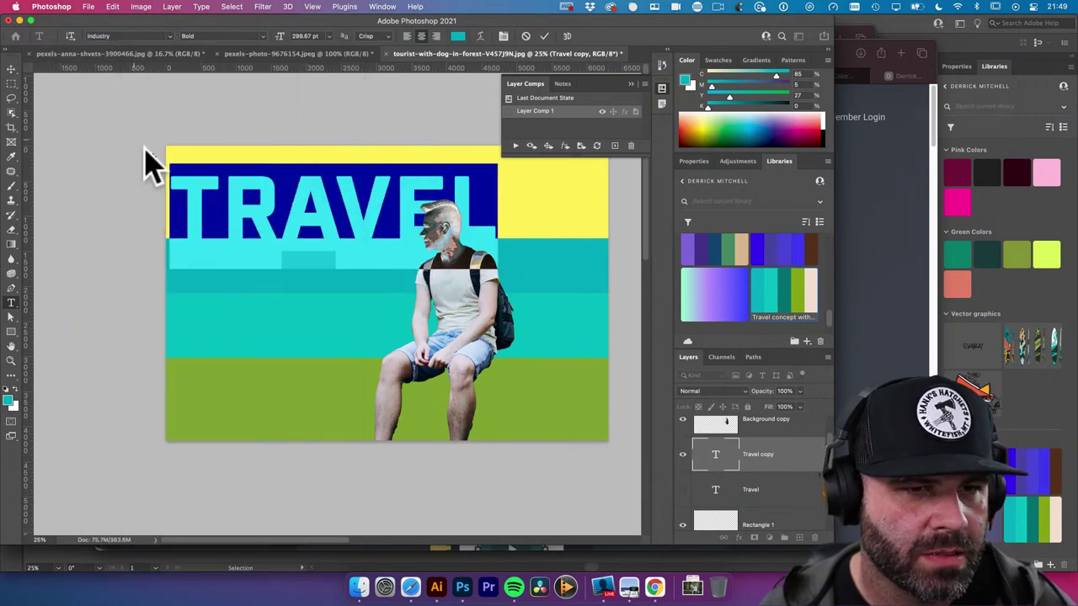
pyautogui.click(170, 35)
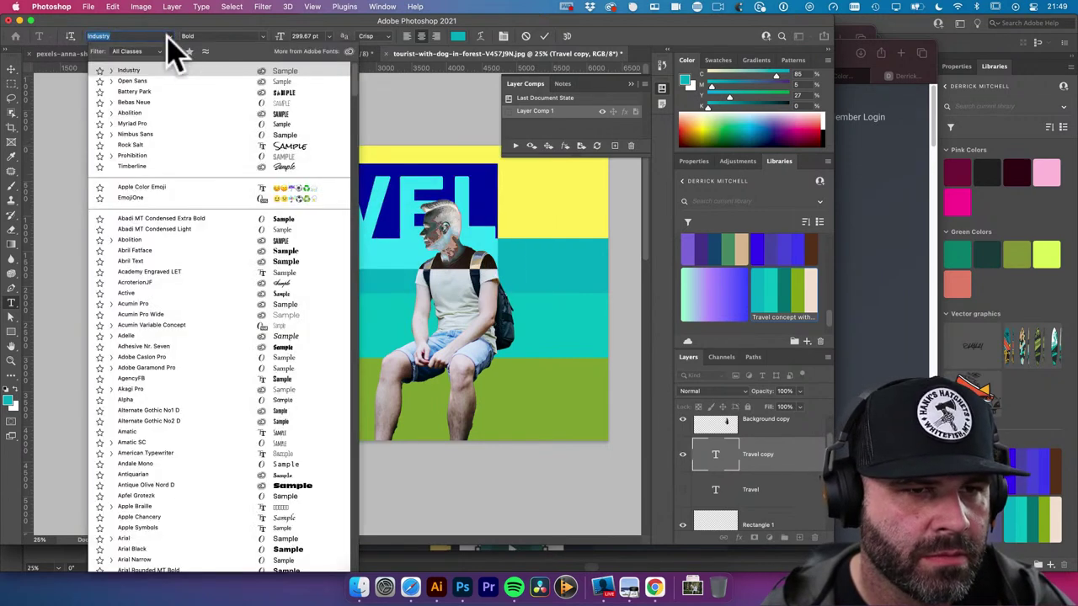
pyautogui.click(135, 145)
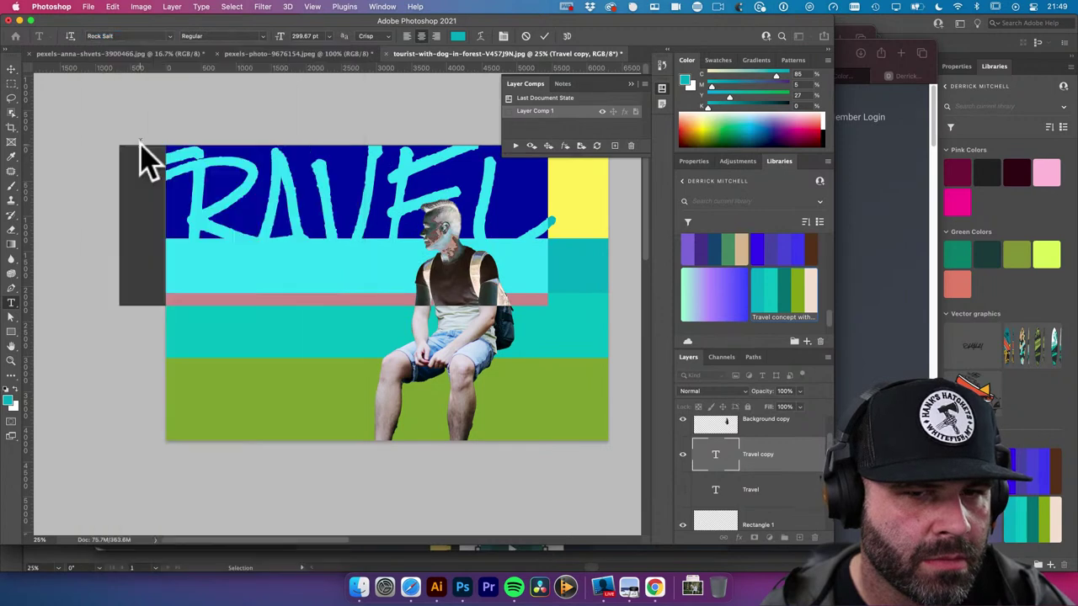
pyautogui.click(11, 67)
# Resize the Rock Salt TRAVEL text to span the whole canvas width and move it up over the yellow band
pyautogui.hotkey('ctrl', 't')
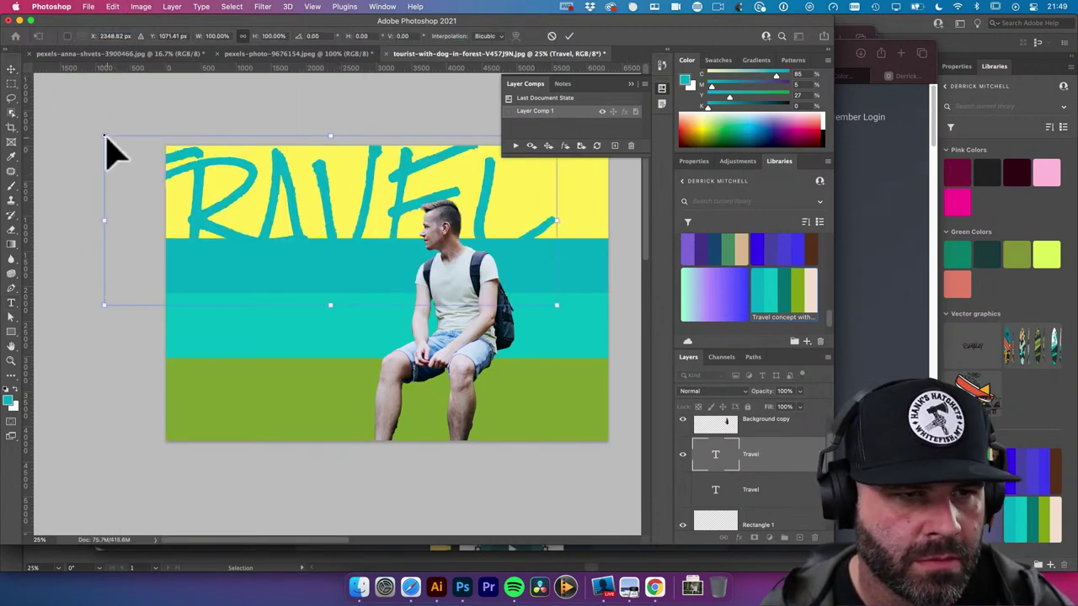
pyautogui.moveTo(105, 136); pyautogui.dragTo(321, 211)
pyautogui.press('Return')
pyautogui.press('super+t')
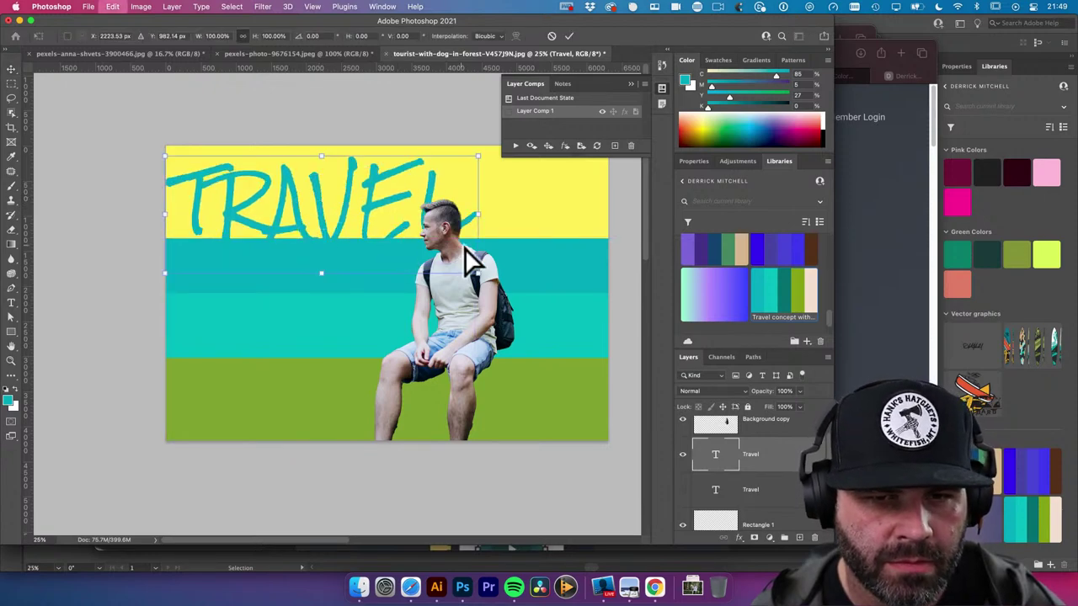
pyautogui.moveTo(479, 276); pyautogui.dragTo(625, 337)
pyautogui.press('Return')
pyautogui.moveTo(320, 211); pyautogui.dragTo(325, 173)
# Sample the yellow band, darken the foreground colour to #d7cc23, and fill the Rock Salt TRAVEL text with it
pyautogui.press('i')
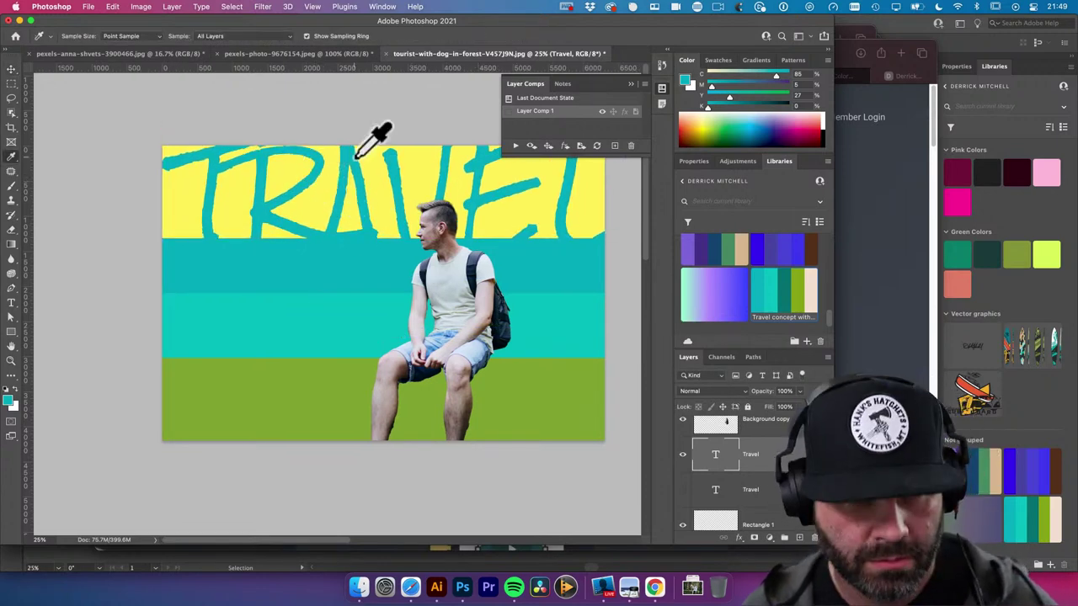
pyautogui.click(327, 186)
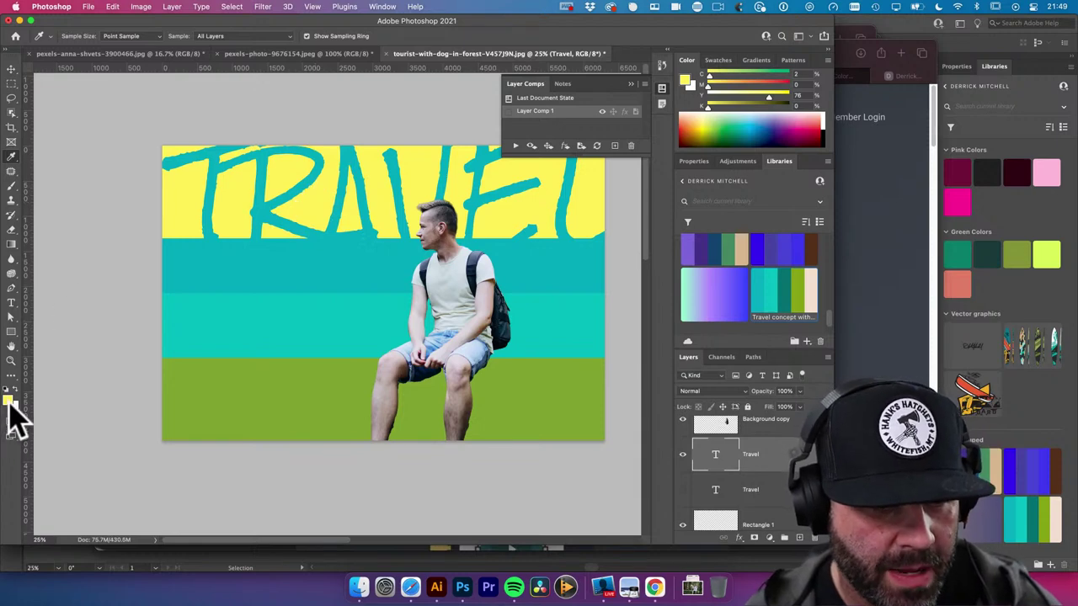
pyautogui.click(9, 402)
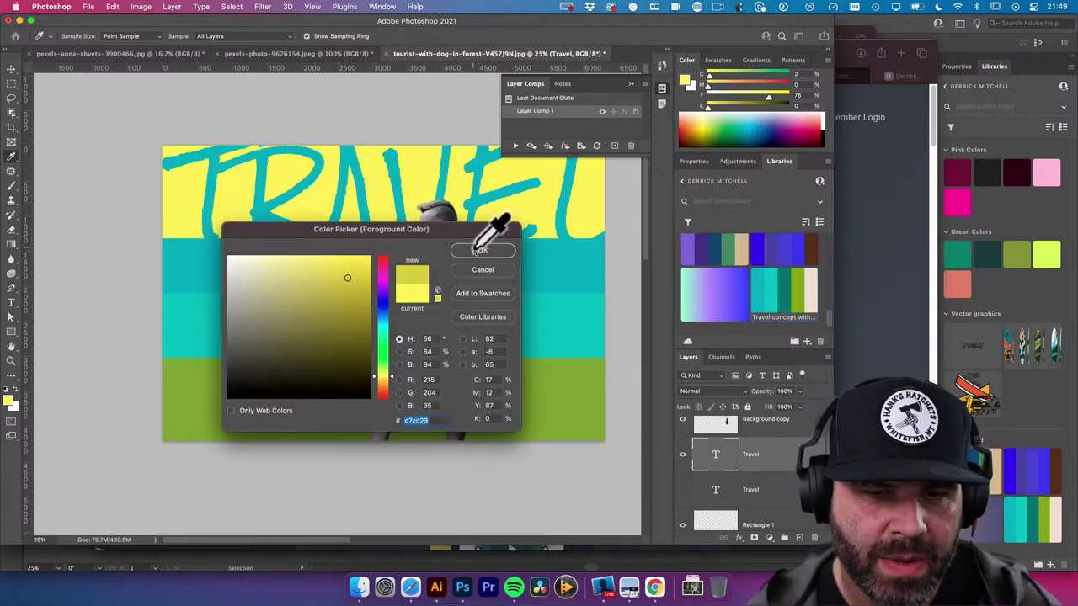
pyautogui.click(480, 249)
pyautogui.press('v')
pyautogui.hotkey('alt', 'BackSpace')
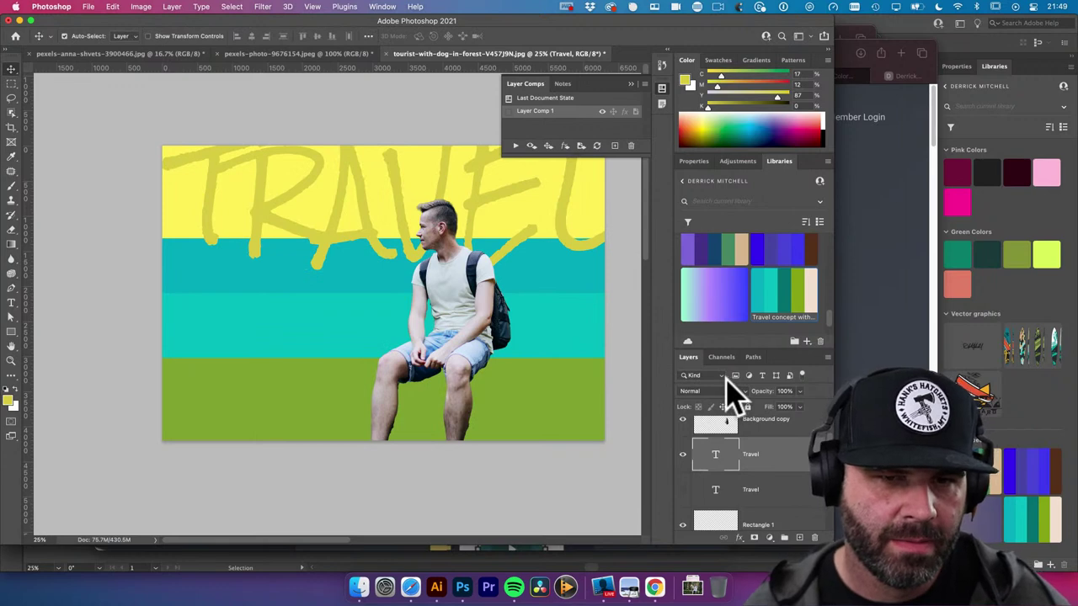
# Send the dark yellow TRAVEL text layer backward until it lies beneath the turquoise bands
pyautogui.click(412, 226)
pyautogui.press('super+bracketleft')
pyautogui.press('super+bracketleft')
pyautogui.press('super+bracketleft')
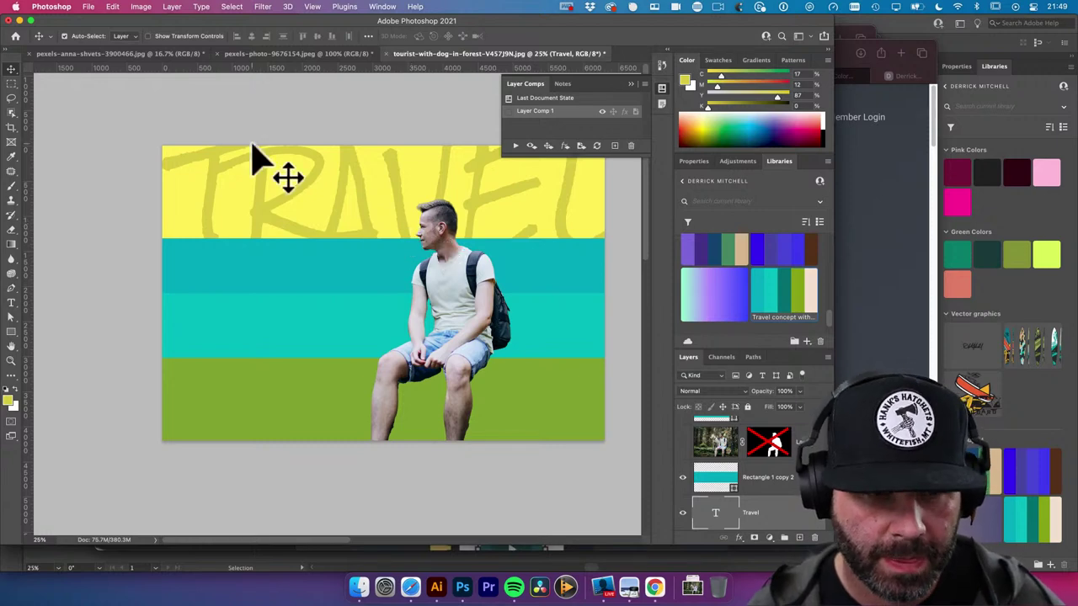
# Enlarge the dark yellow TRAVEL text until its letters run off the canvas edges as a background pattern
pyautogui.press('super+t')
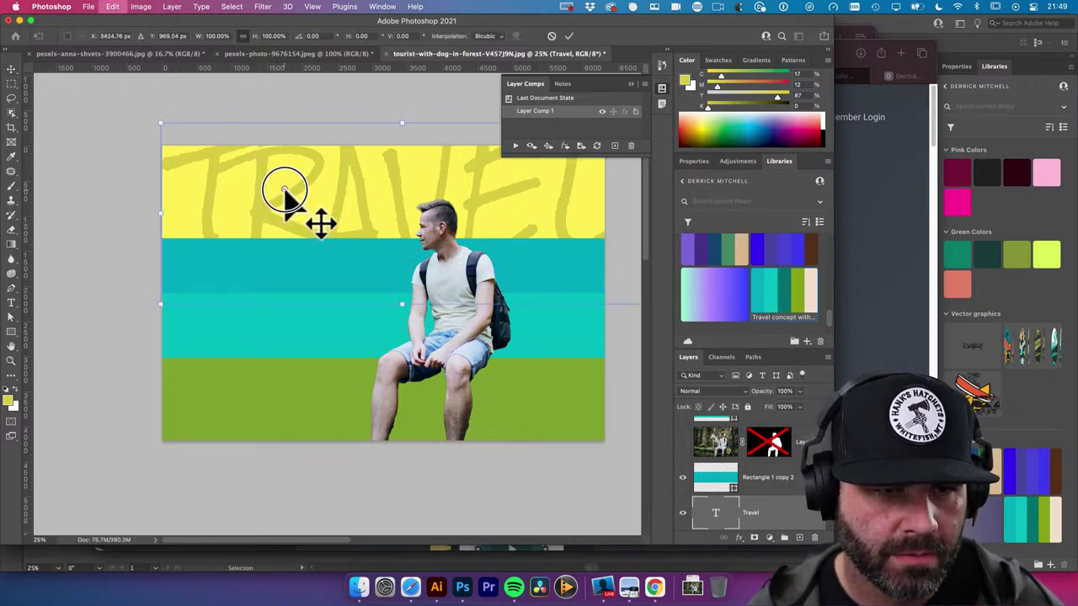
pyautogui.moveTo(287, 193); pyautogui.dragTo(73, 45)
pyautogui.press('Return')
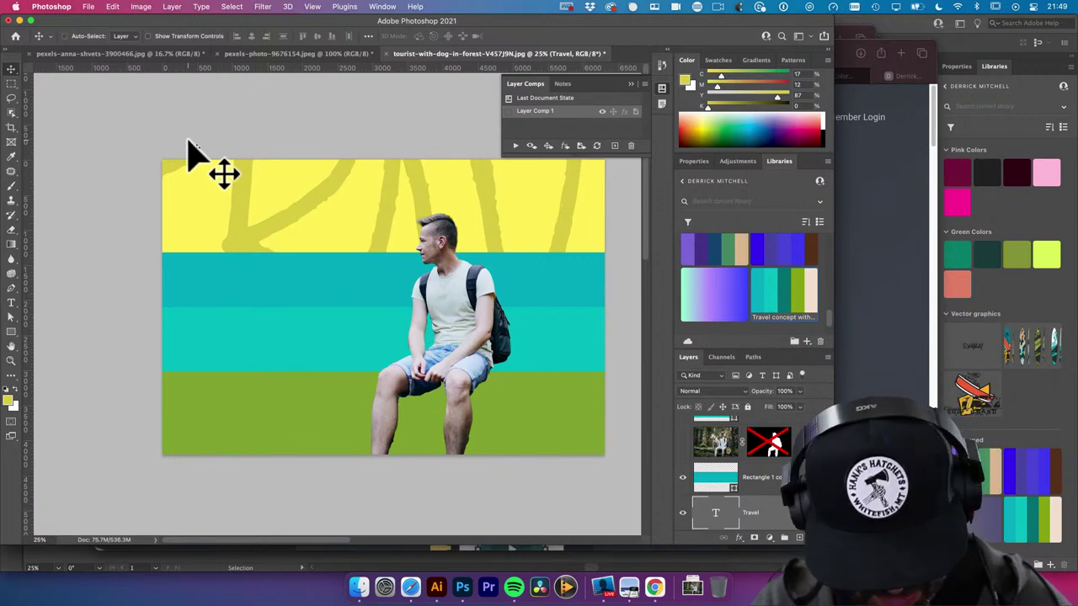
# Duplicate the oversized TRAVEL text, scale the copy to 64.40%, and bring it in white in front of the man
pyautogui.press('super+j')
pyautogui.press('super+t')
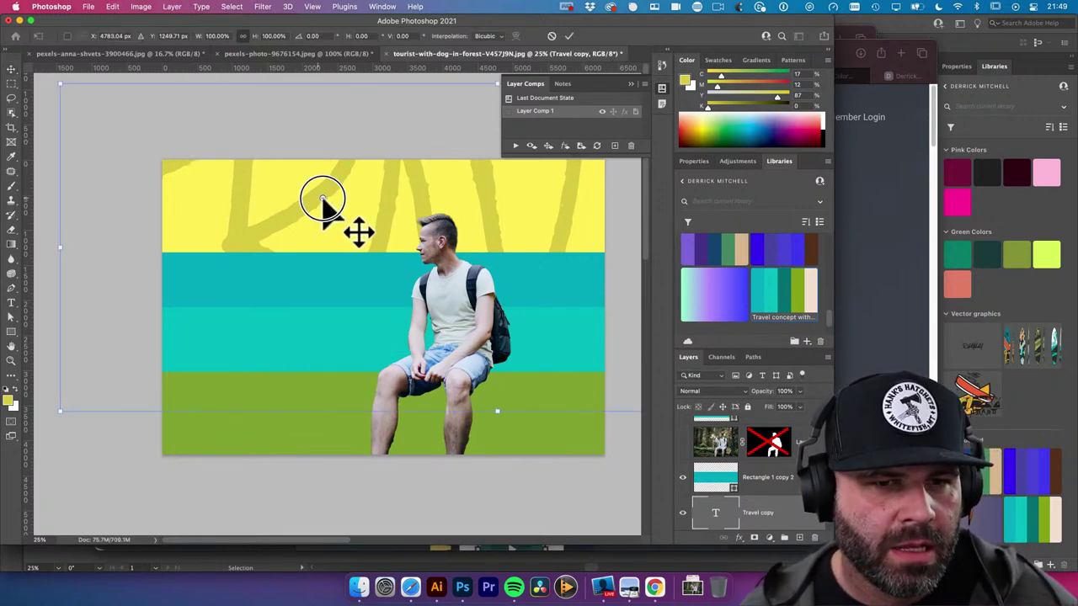
pyautogui.moveTo(323, 199); pyautogui.dragTo(343, 276)
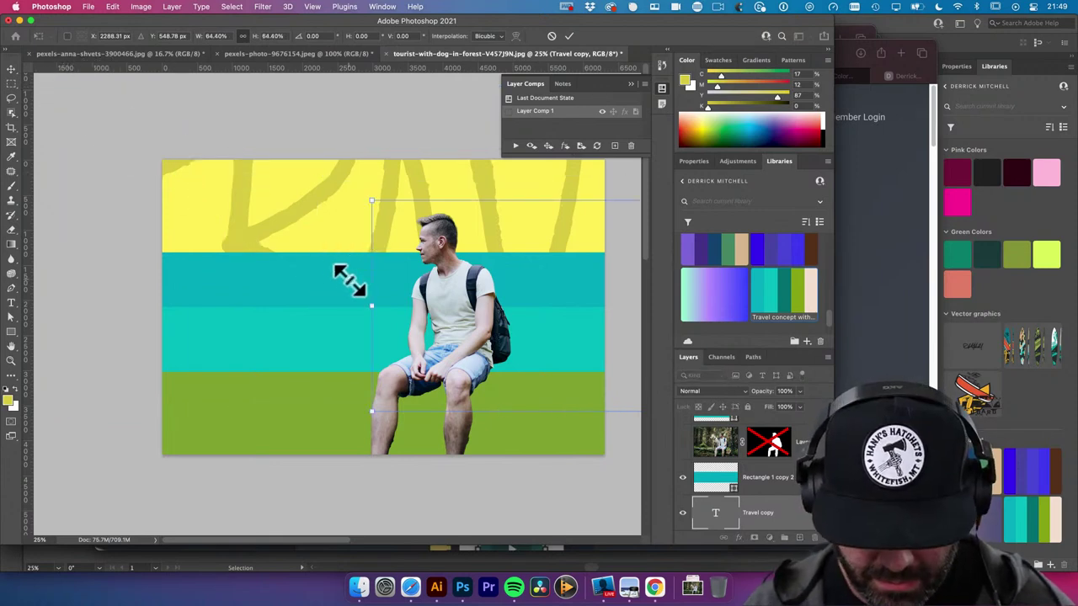
pyautogui.press('Return')
pyautogui.press('super+shift+bracketright')
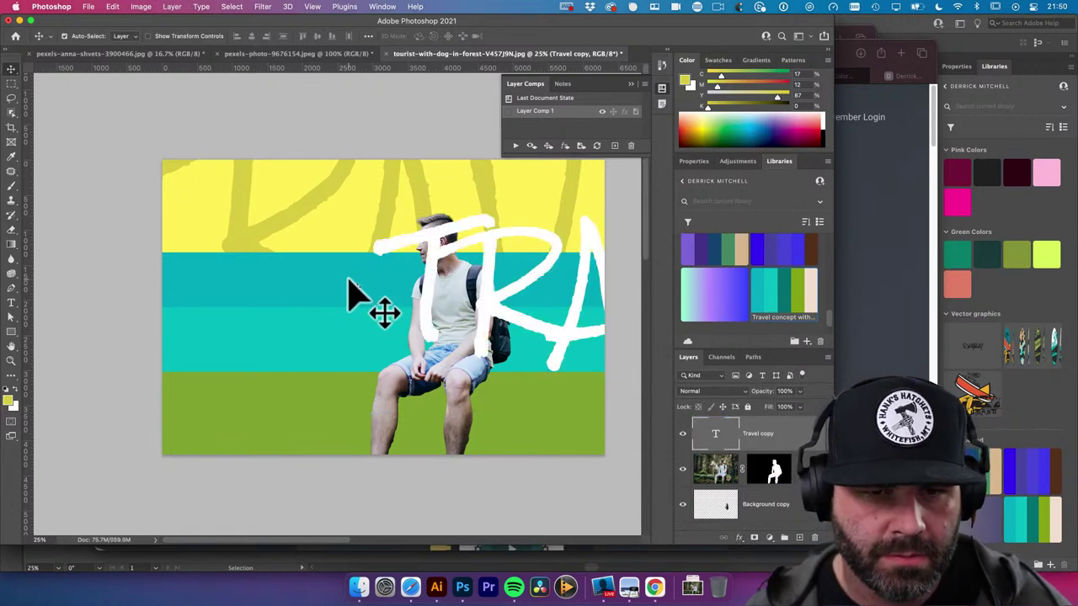
# Scale the white TRAVEL copy to about 80% and position it across the turquoise bands so the word spans the canvas width
pyautogui.moveTo(497, 268); pyautogui.dragTo(287, 282)
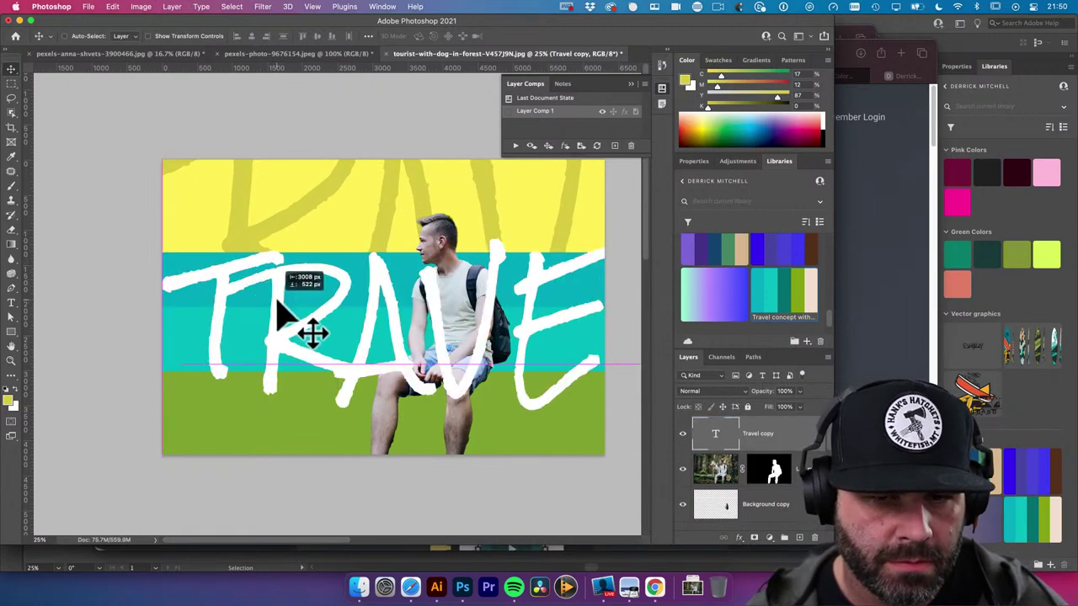
pyautogui.press('super+t')
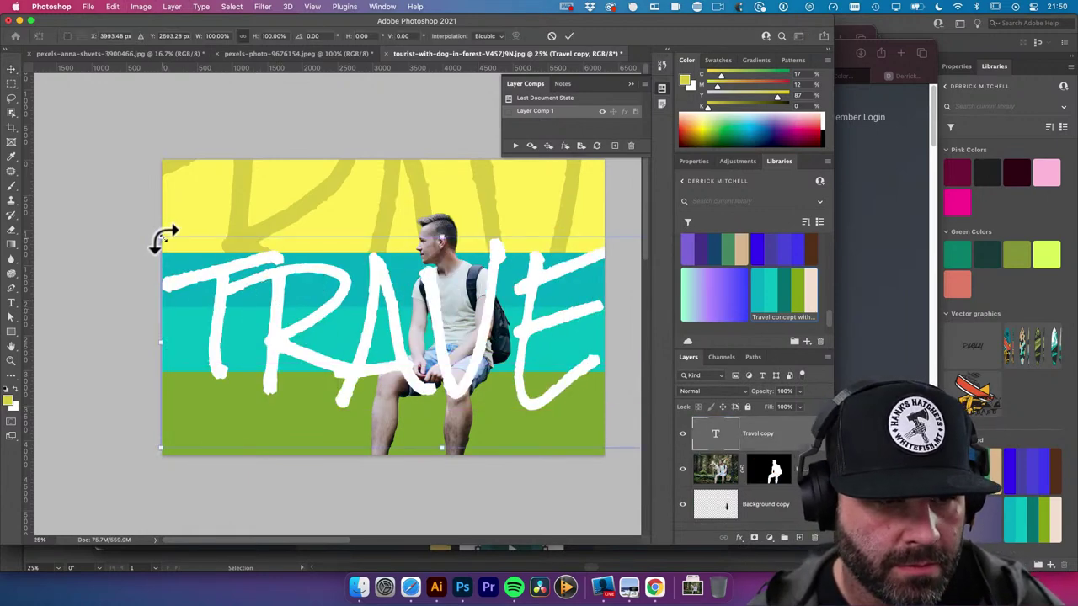
pyautogui.moveTo(163, 237); pyautogui.dragTo(337, 286)
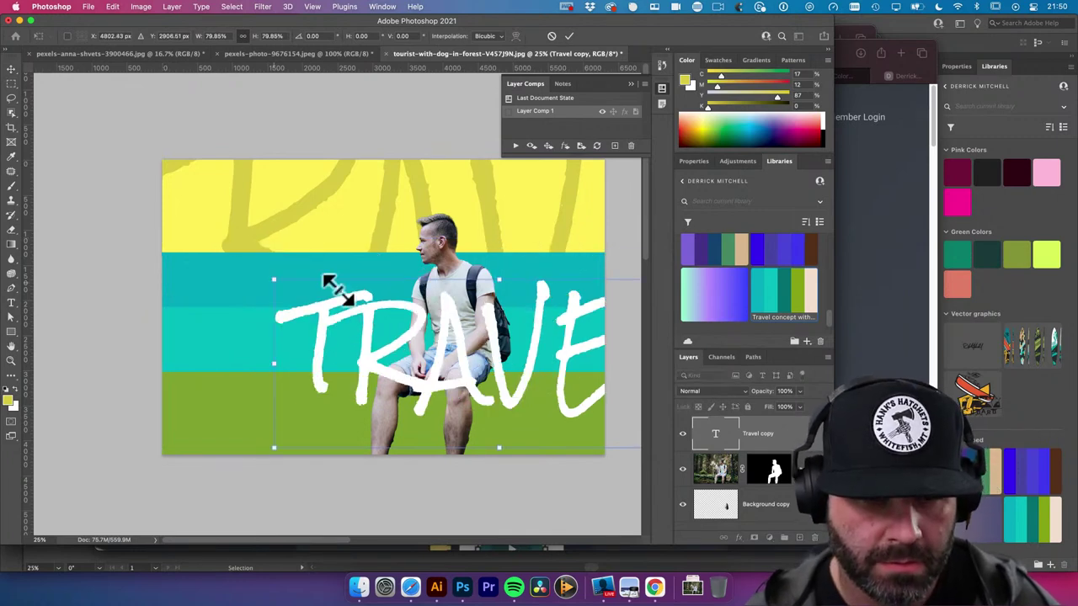
pyautogui.press('Return')
pyautogui.moveTo(440, 337); pyautogui.dragTo(347, 327)
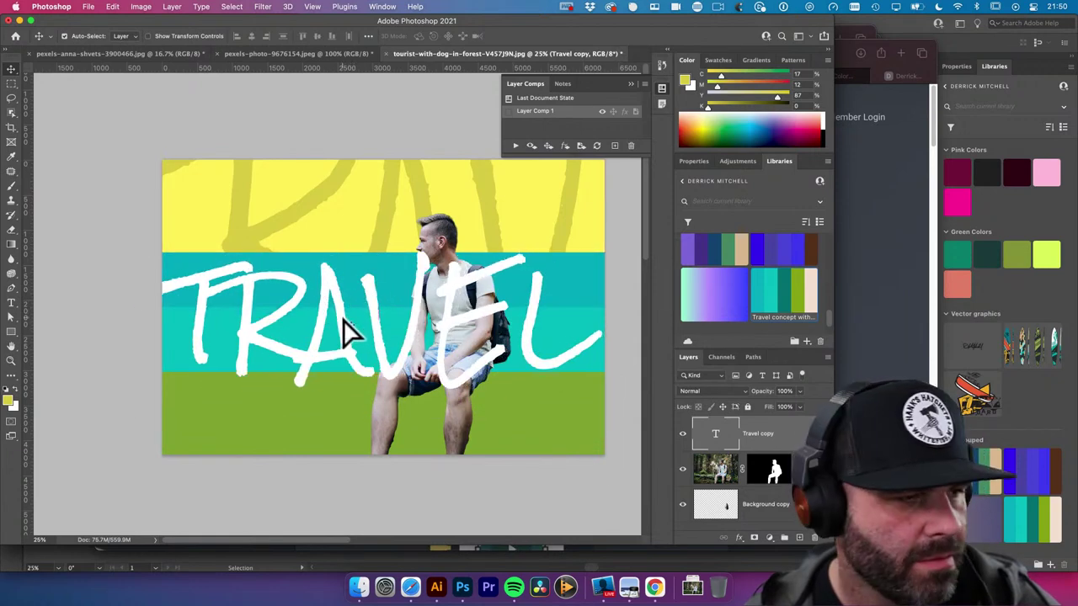
pyautogui.doubleClick(404, 358)
pyautogui.write('V')
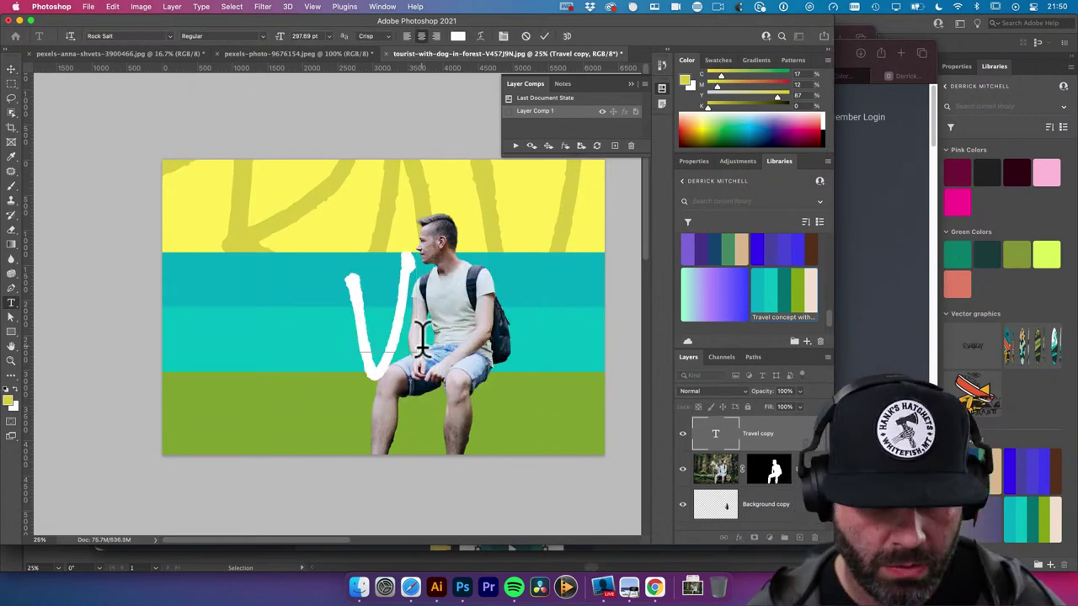
pyautogui.press('Escape')
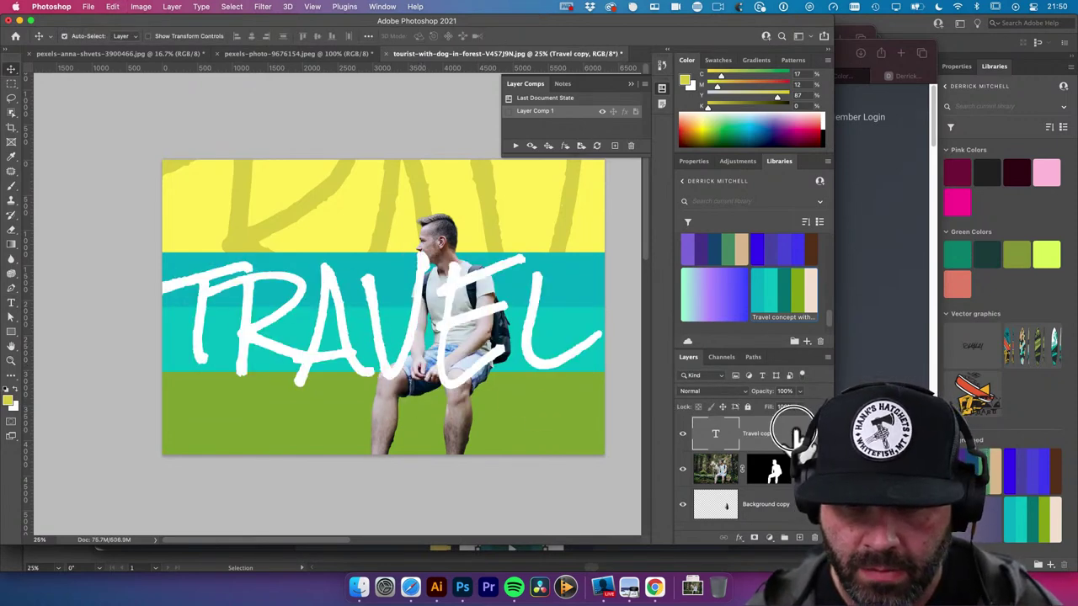
# Add a layer mask to the white TRAVEL copy and, within the man's silhouette selection, hide the V's overlap using a 500 px black brush
pyautogui.click(755, 538)
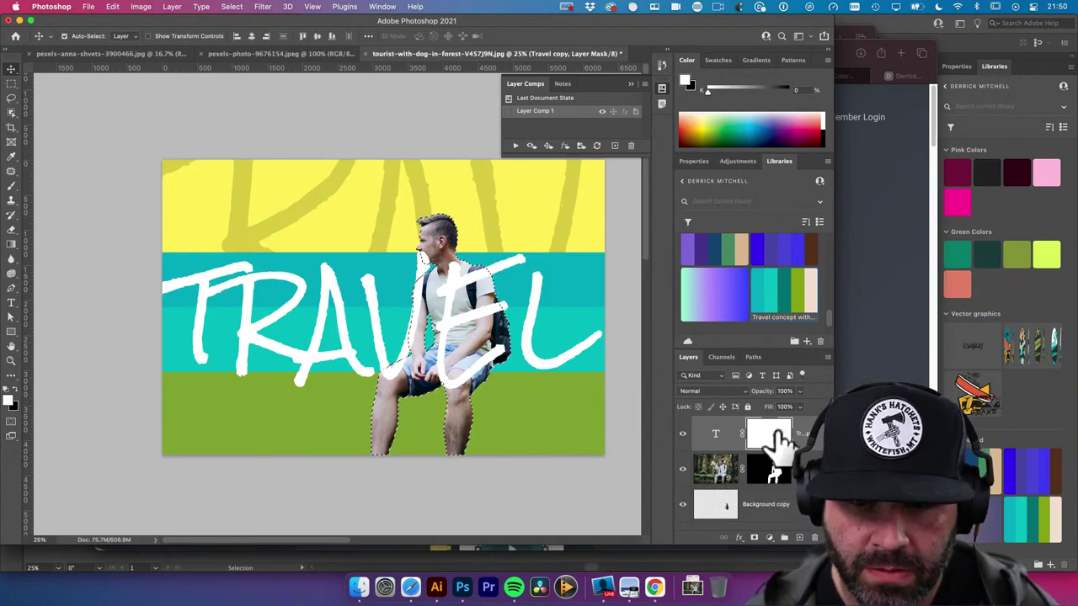
pyautogui.scroll(2, 404, 379)
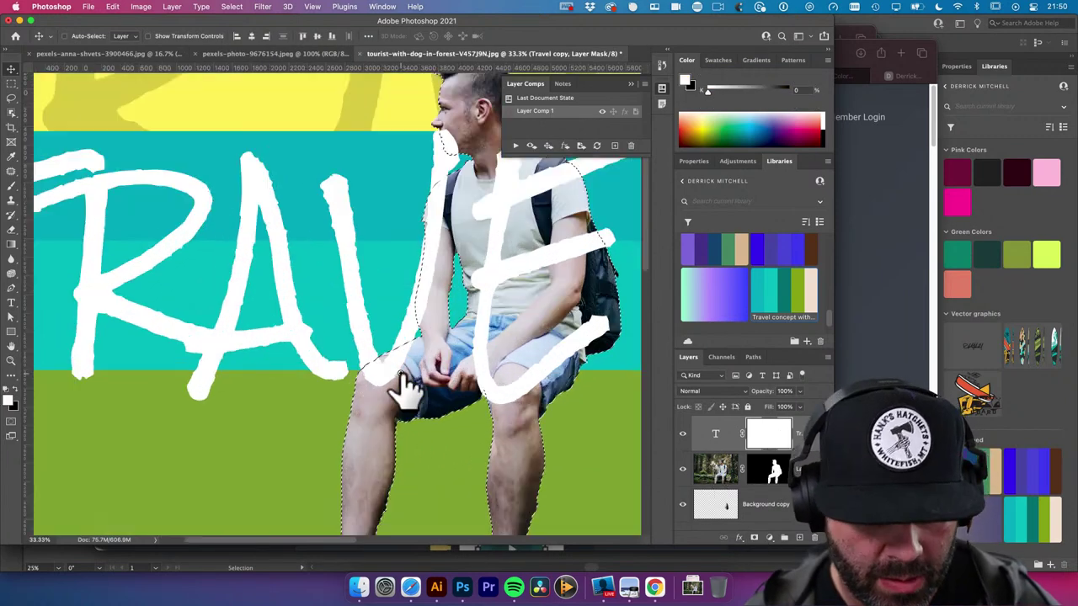
pyautogui.press('b')
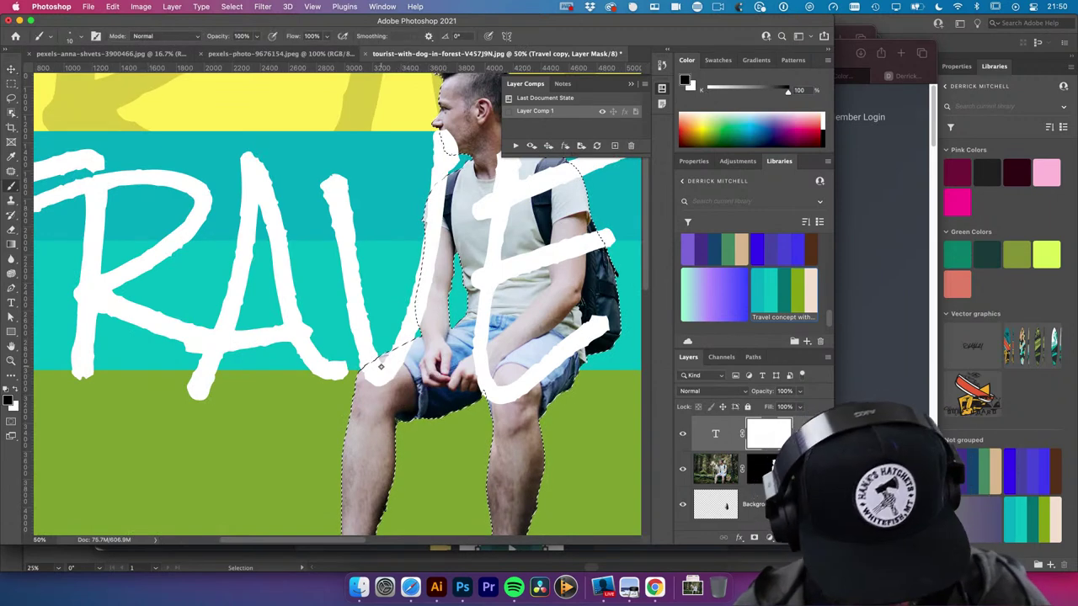
pyautogui.press(']')
pyautogui.press(']')
pyautogui.press(']')
pyautogui.press(']')
pyautogui.press(']')
pyautogui.press(']')
pyautogui.press(']')
pyautogui.press(']')
pyautogui.press(']')
pyautogui.press(']')
pyautogui.press(']')
pyautogui.press(']')
pyautogui.press(']')
pyautogui.press(']')
pyautogui.press(']')
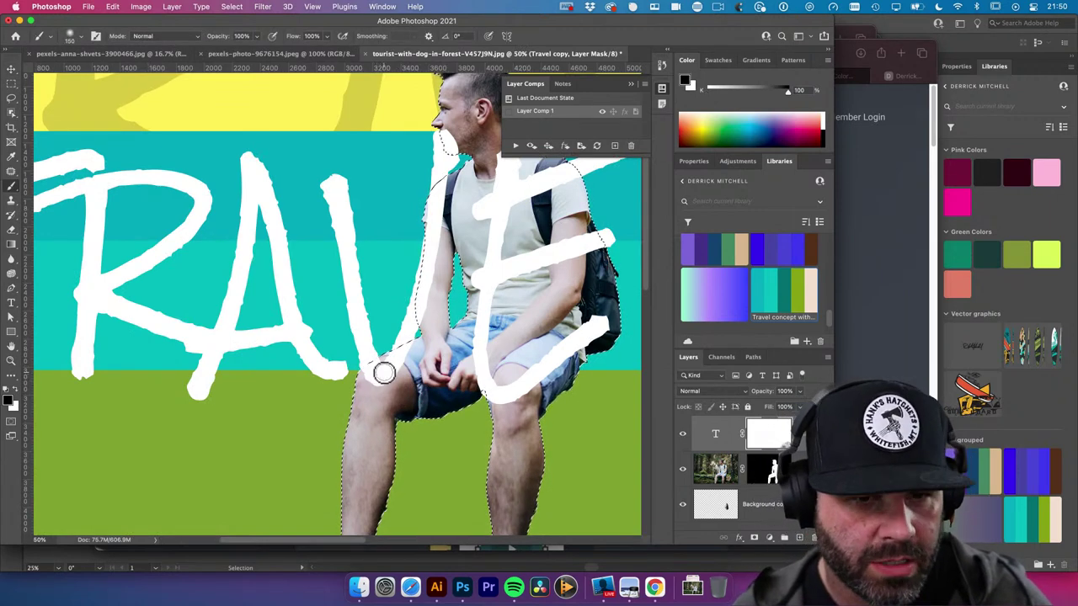
pyautogui.press(']')
pyautogui.press(']')
pyautogui.press(']')
pyautogui.press(']')
pyautogui.press(']')
pyautogui.press(']')
pyautogui.press(']')
pyautogui.press(']')
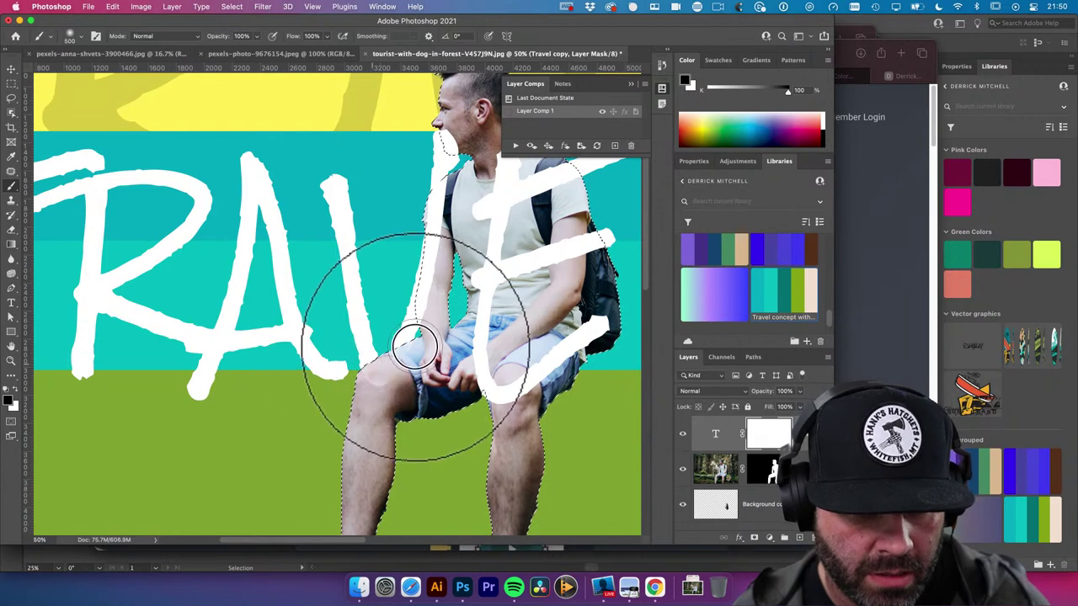
pyautogui.moveTo(438, 215)
pyautogui.mouseDown()
pyautogui.moveTo(454, 189)
pyautogui.moveTo(432, 125)
pyautogui.moveTo(441, 215)
pyautogui.moveTo(451, 160)
pyautogui.moveTo(393, 265)
pyautogui.mouseUp()
pyautogui.hscroll(-1, 421, 236)
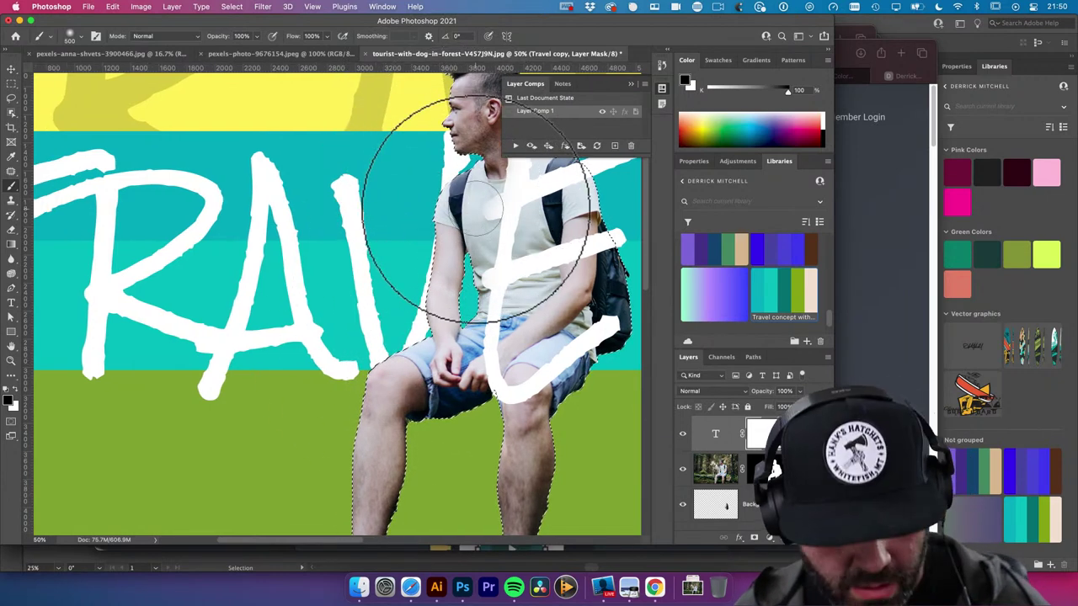
pyautogui.press('c')
pyautogui.moveTo(486, 215); pyautogui.dragTo(421, 348)
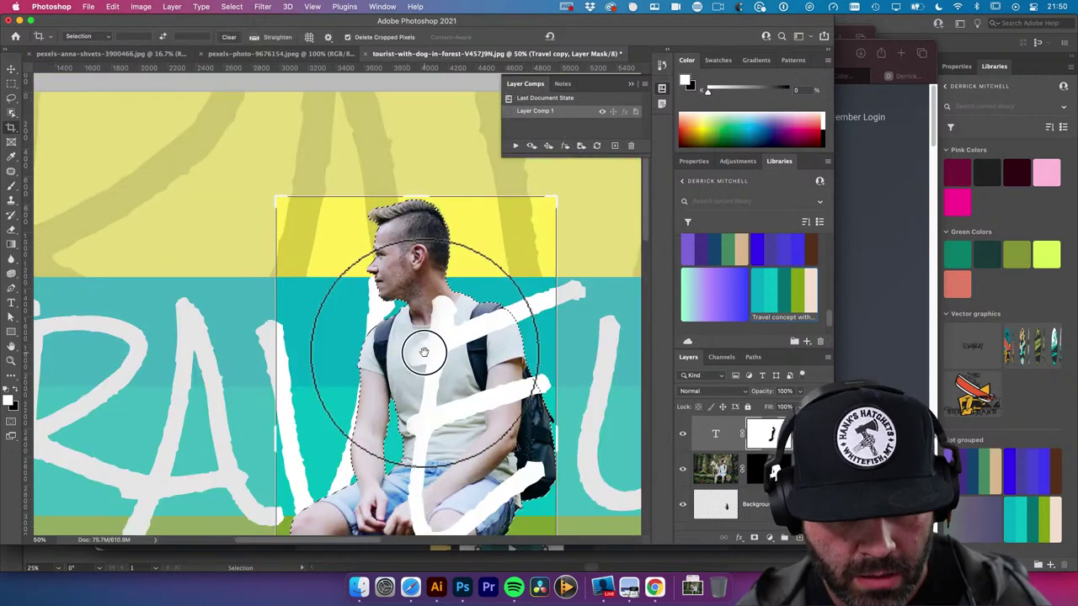
pyautogui.press('Escape')
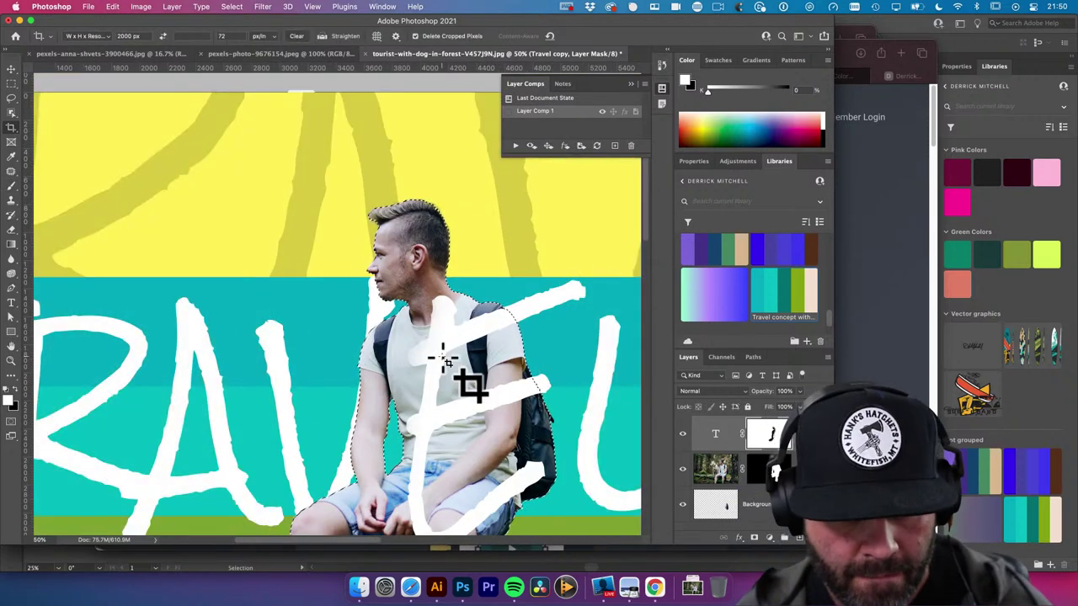
# Restore the masked upper part of the E by painting white on the text mask with a 175 px brush
pyautogui.press('b')
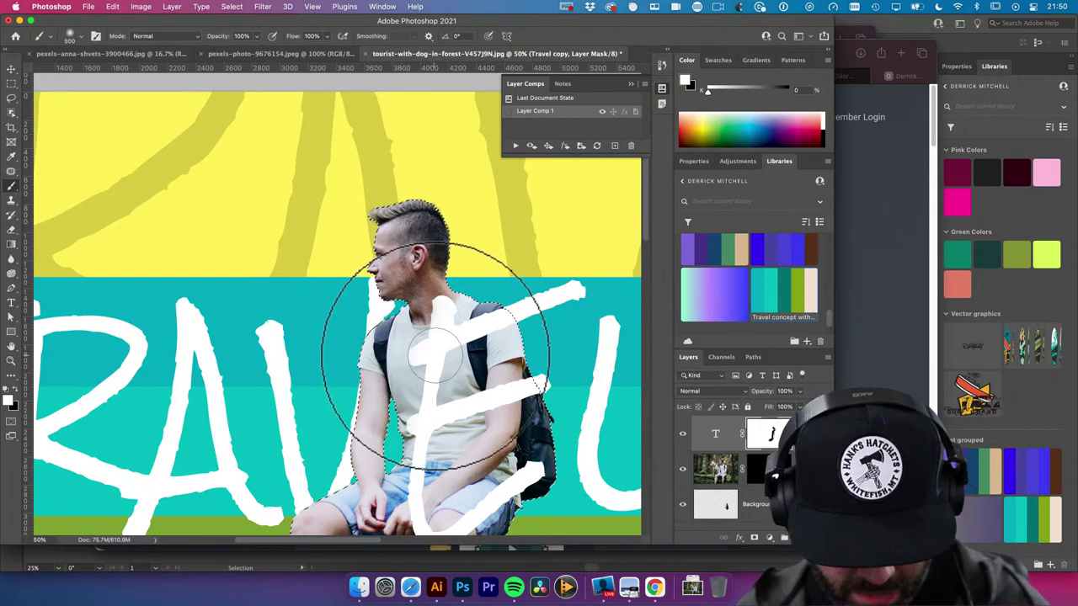
pyautogui.press('[')
pyautogui.press('[')
pyautogui.press('[')
pyautogui.press('[')
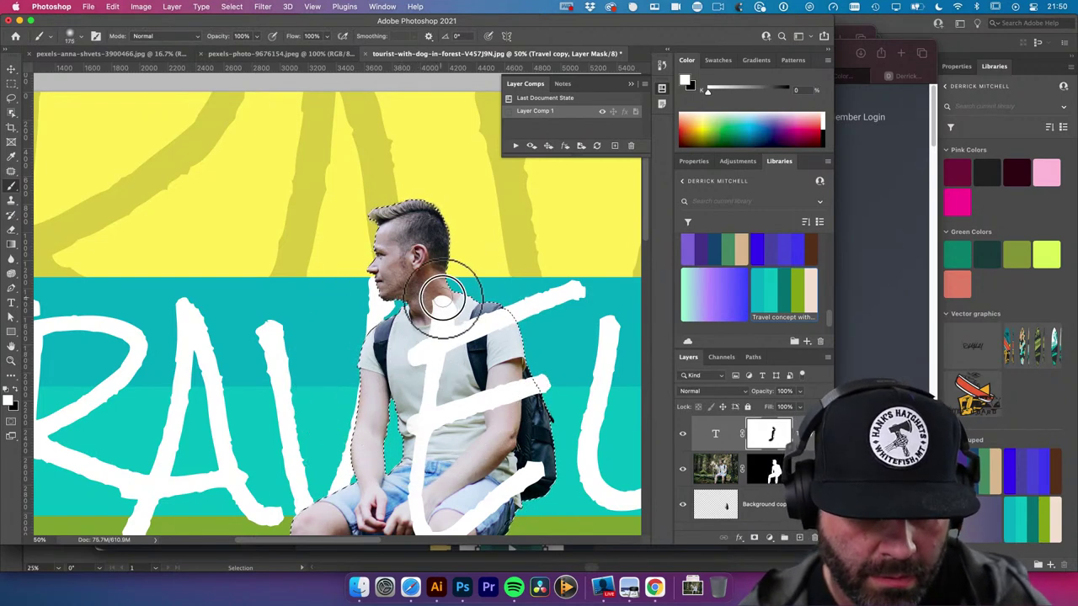
pyautogui.scroll(-3, 472, 270)
pyautogui.scroll(-1, 469, 309)
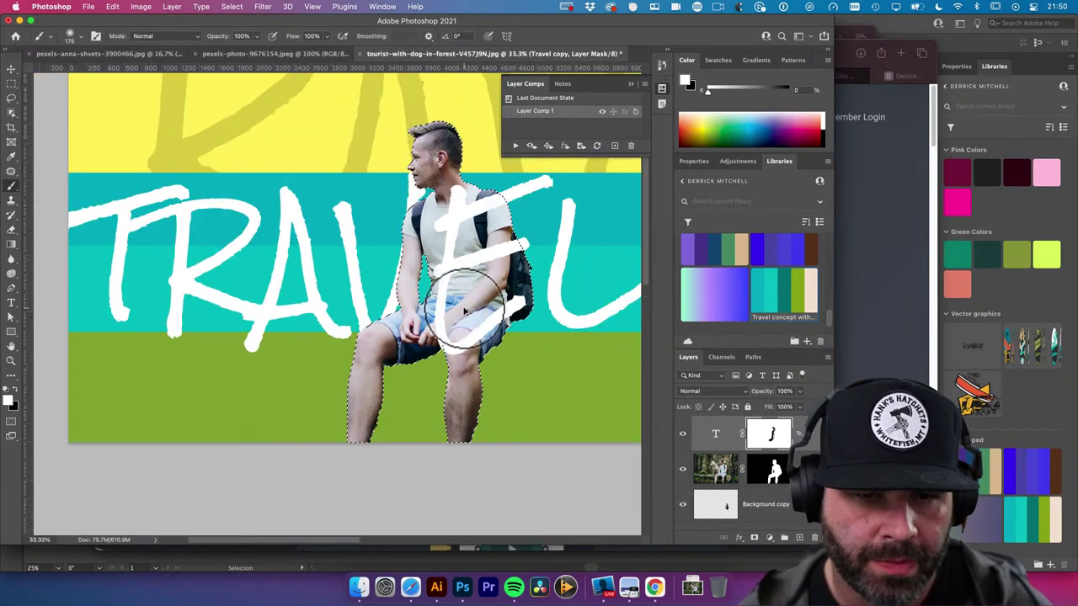
pyautogui.press('t')
pyautogui.scroll(-1, 493, 301)
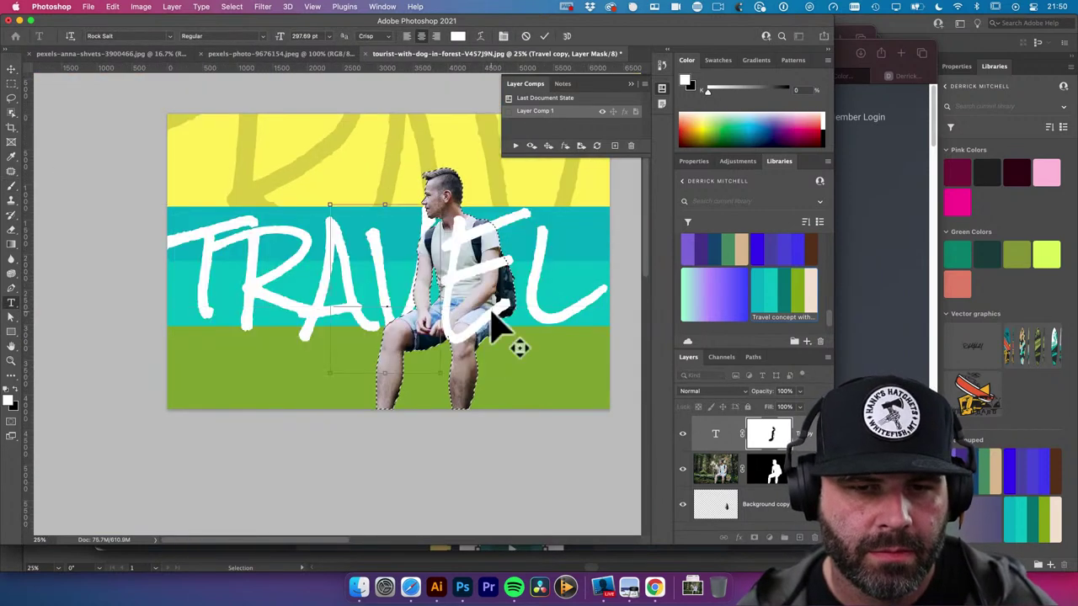
pyautogui.write('V')
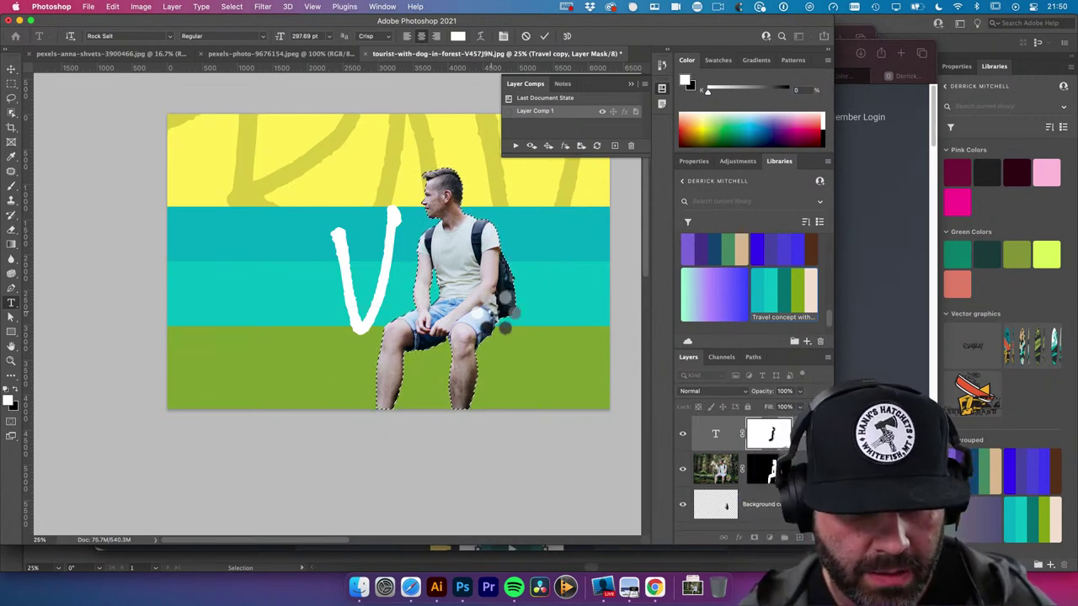
pyautogui.press('Escape')
pyautogui.press('v')
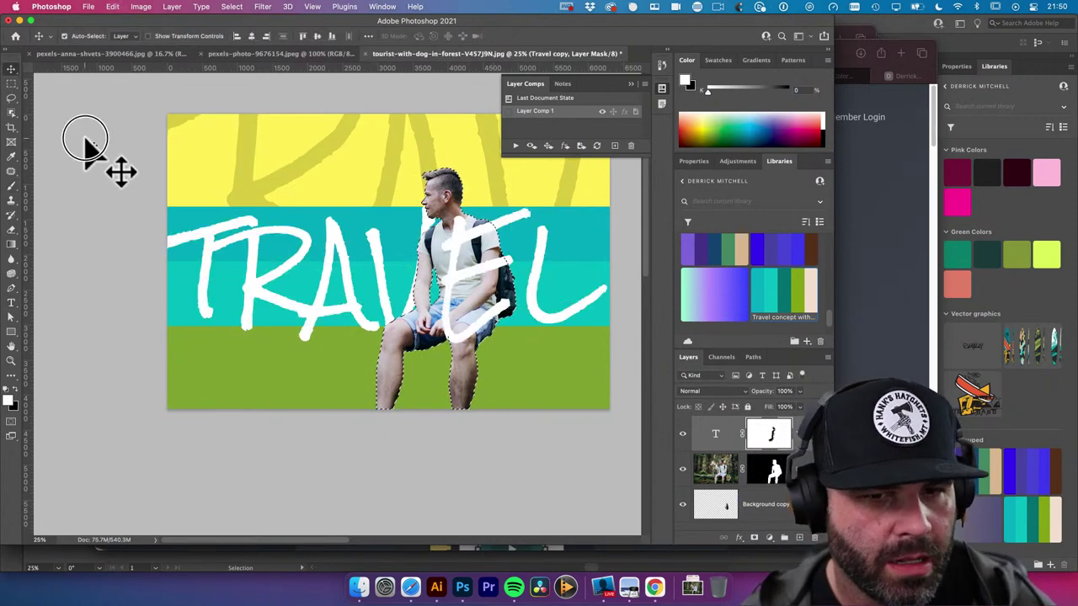
# Clear the selection, save the layout as a second layer comp recording visibility only, and switch between both comps to compare them
pyautogui.press('super+alt+a')
pyautogui.moveTo(458, 329); pyautogui.dragTo(426, 409)
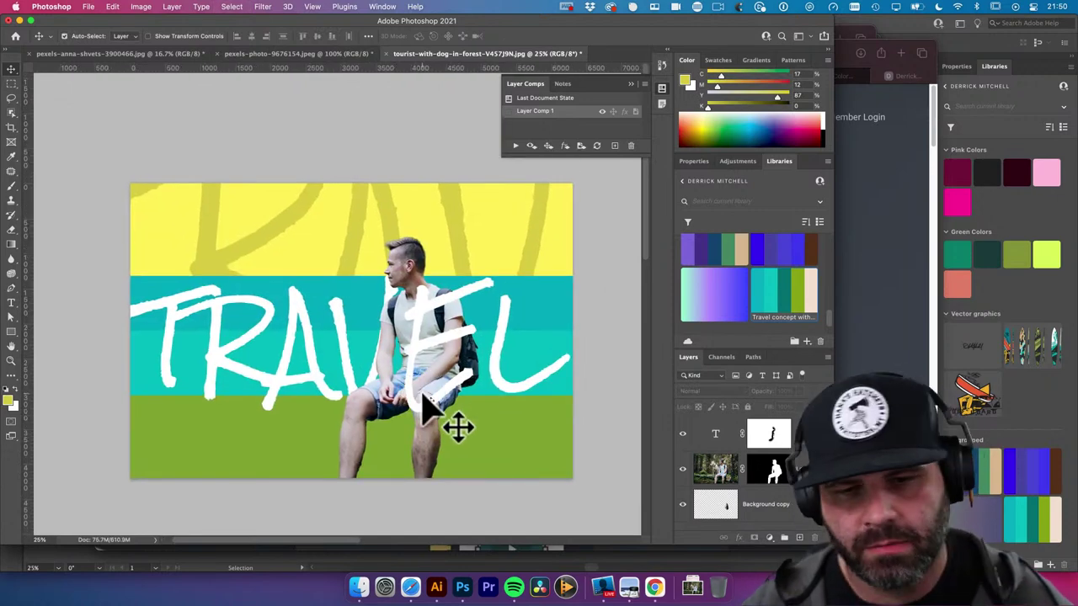
pyautogui.click(614, 146)
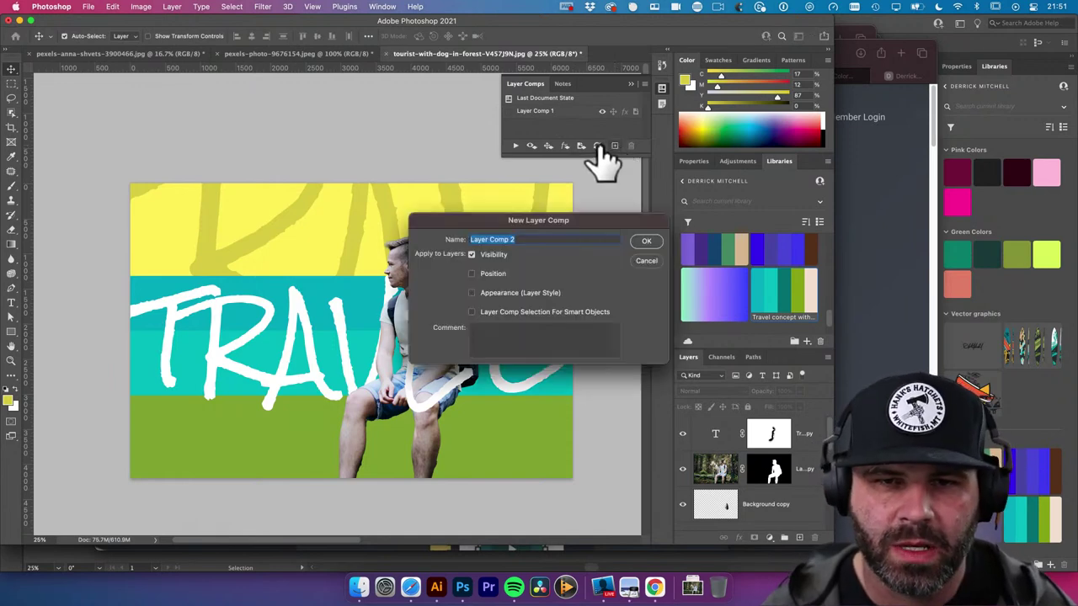
pyautogui.click(646, 241)
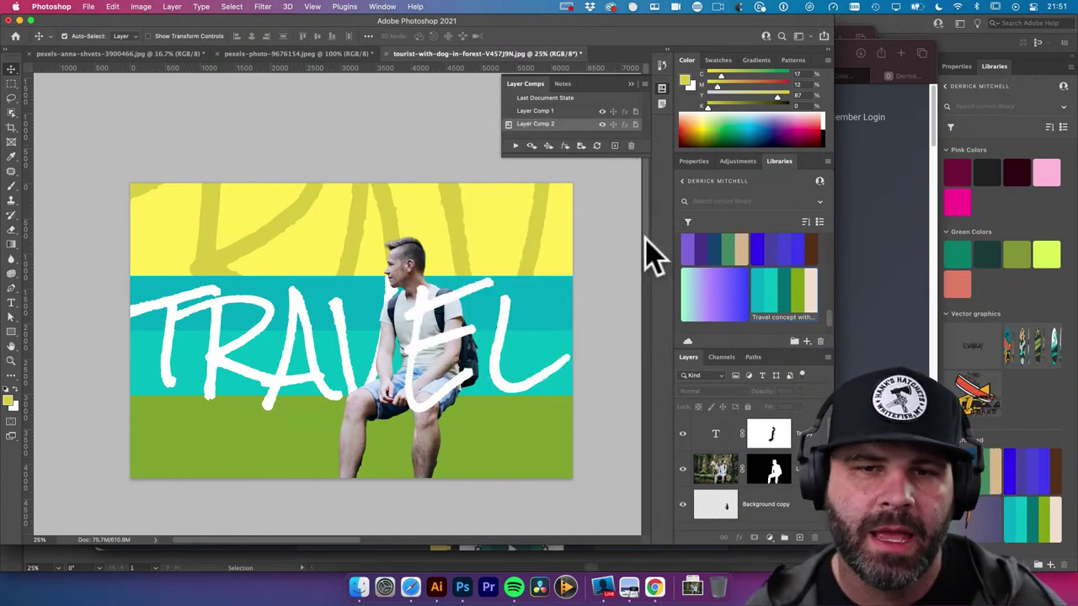
pyautogui.click(509, 112)
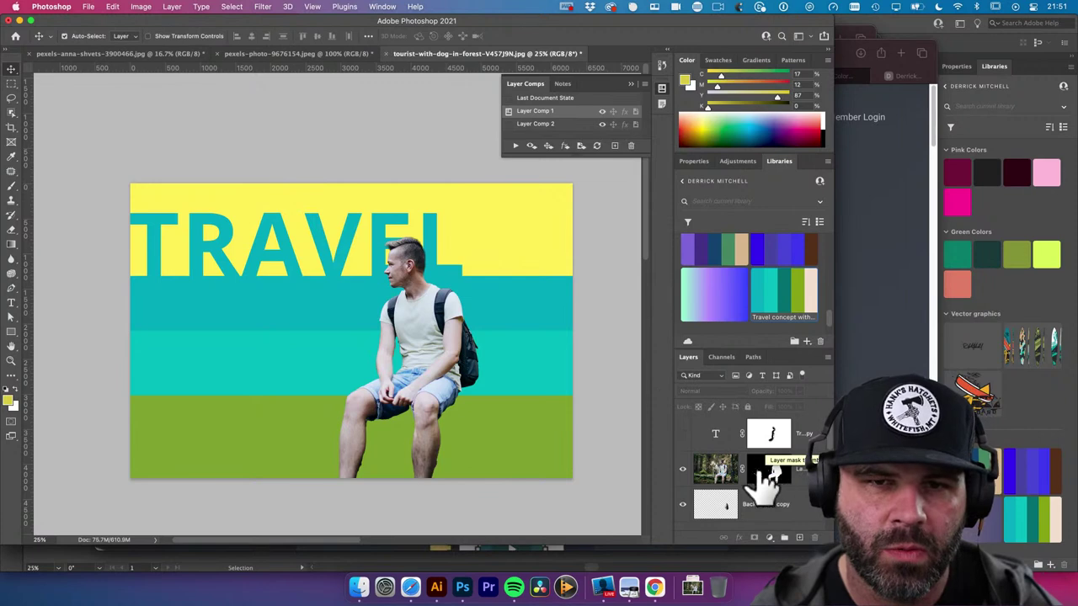
pyautogui.click(507, 125)
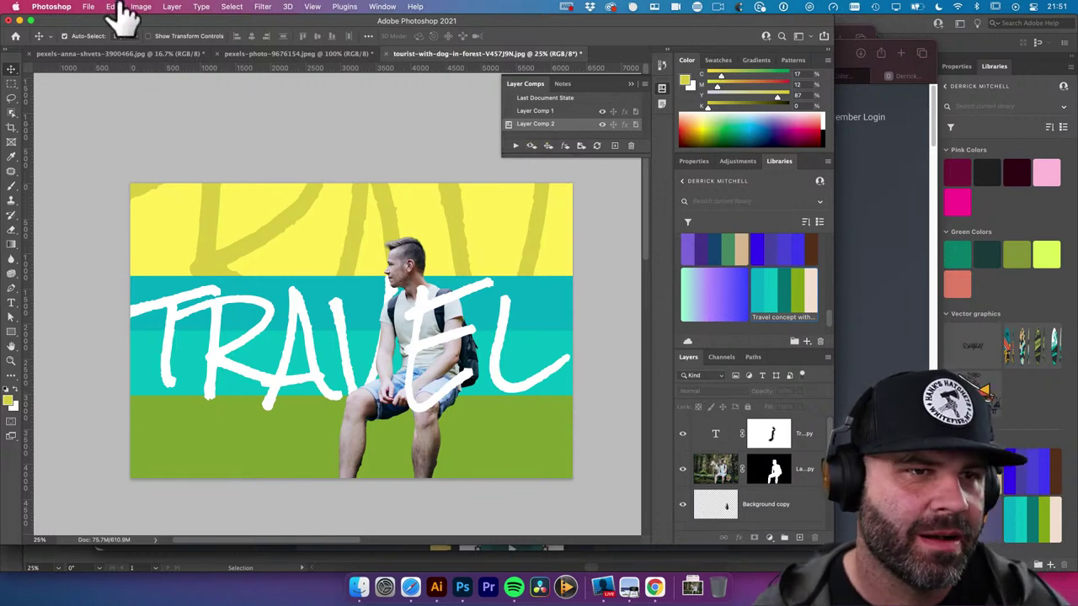
# Start exporting the layer comps to separate files and replace the file name prefix with one beginning with Travel
pyautogui.click(89, 7)
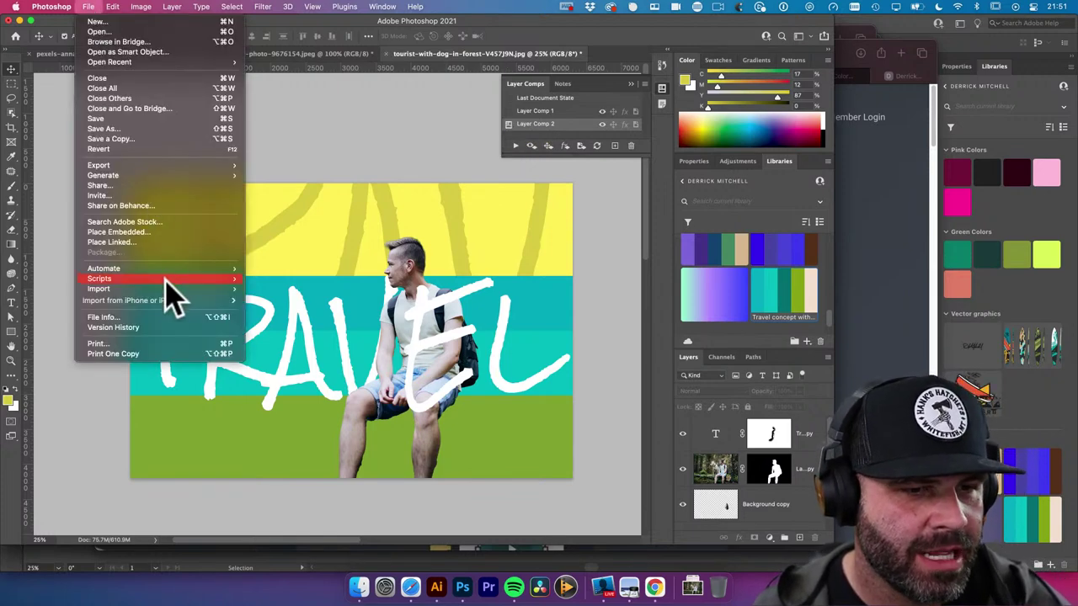
pyautogui.moveTo(153, 166)
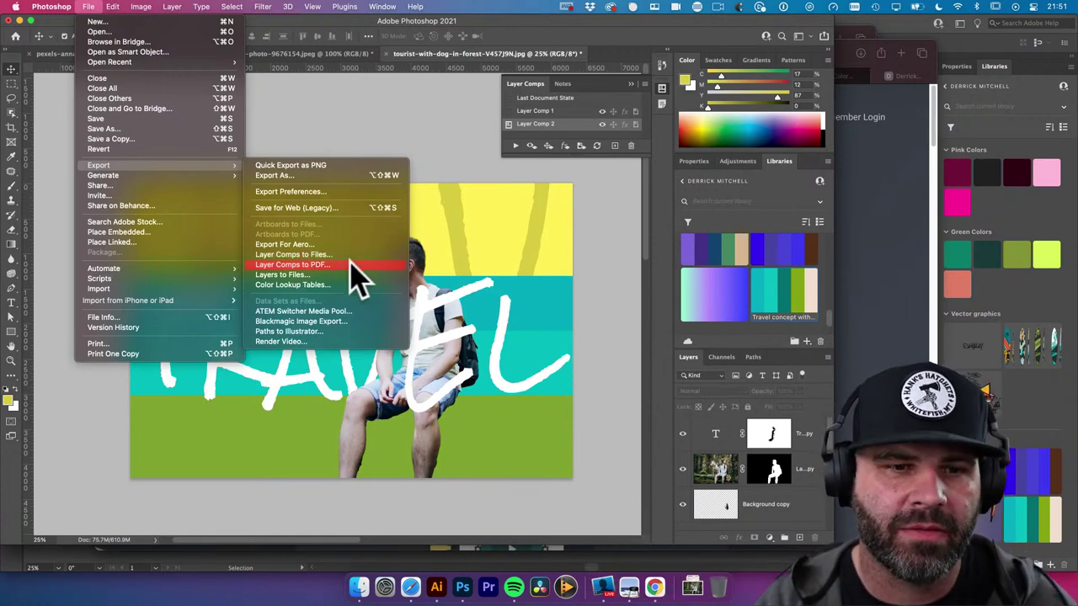
pyautogui.click(306, 255)
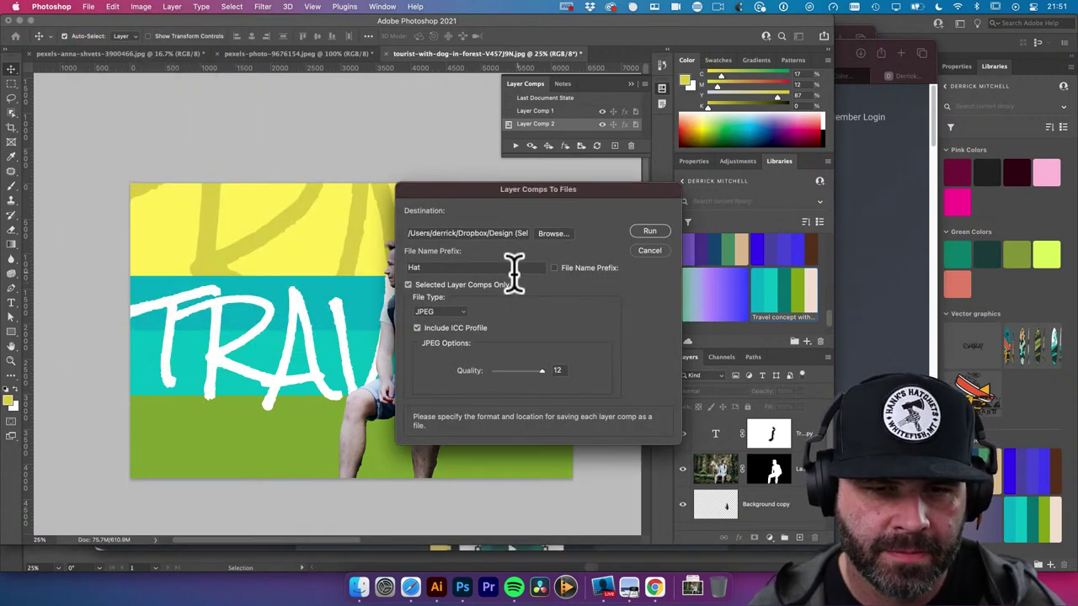
pyautogui.doubleClick(439, 268)
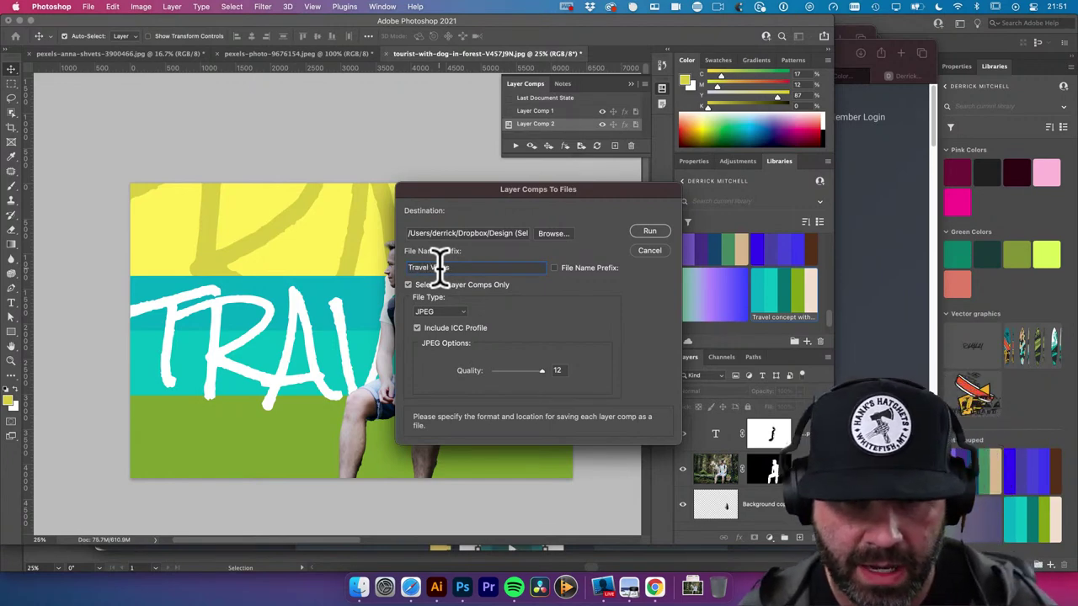
# Set the export destination to the COMPS folder inside FILES SENT of the 21008 - Adobe Color Behance Stream project
pyautogui.click(563, 236)
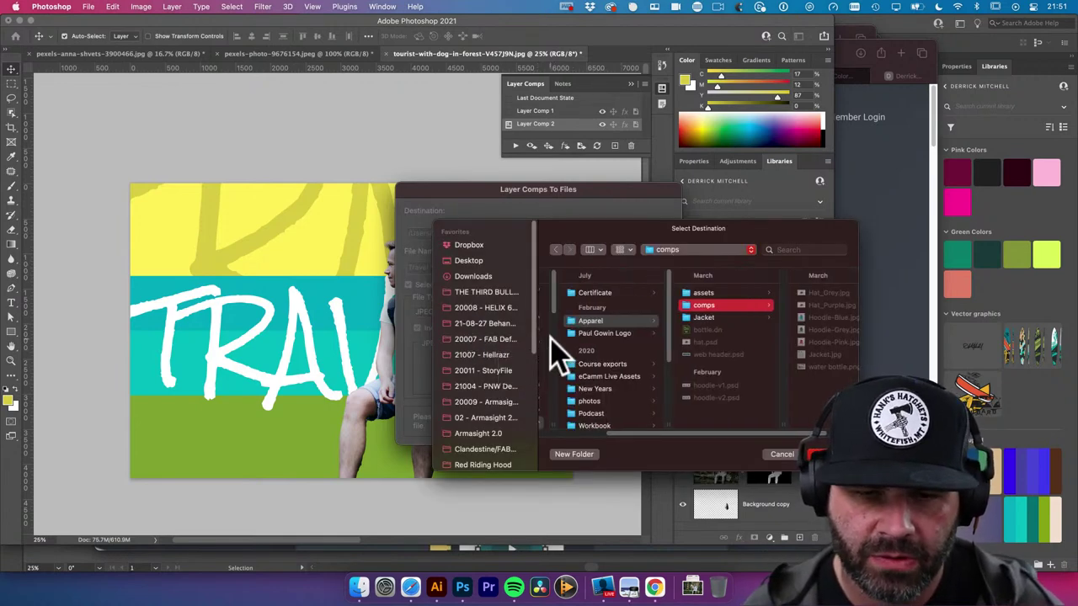
pyautogui.scroll(-5, 505, 346)
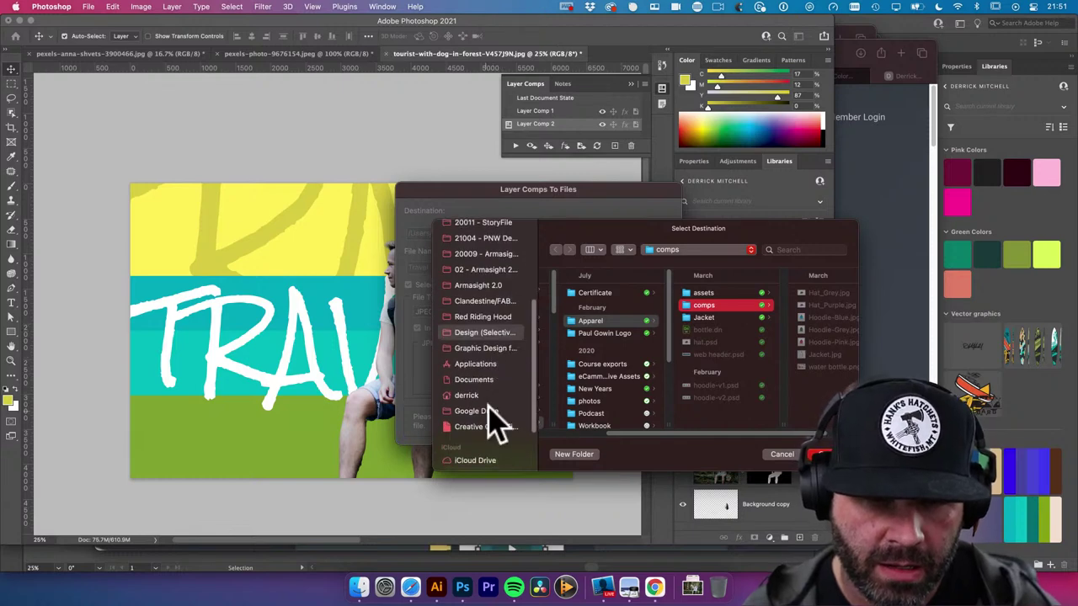
pyautogui.scroll(3, 497, 371)
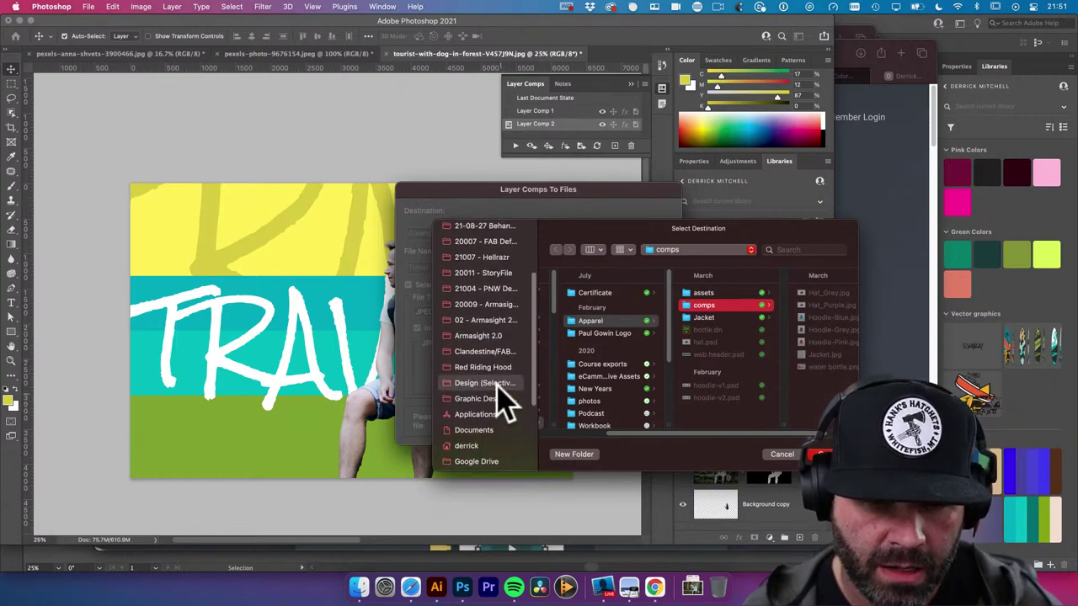
pyautogui.click(500, 384)
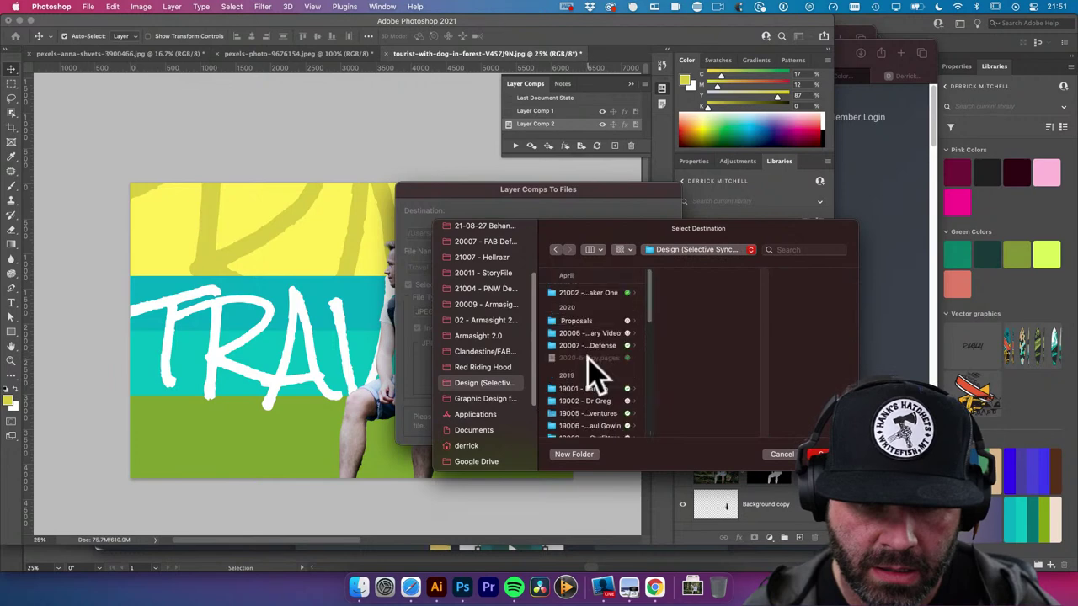
pyautogui.scroll(-10, 590, 347)
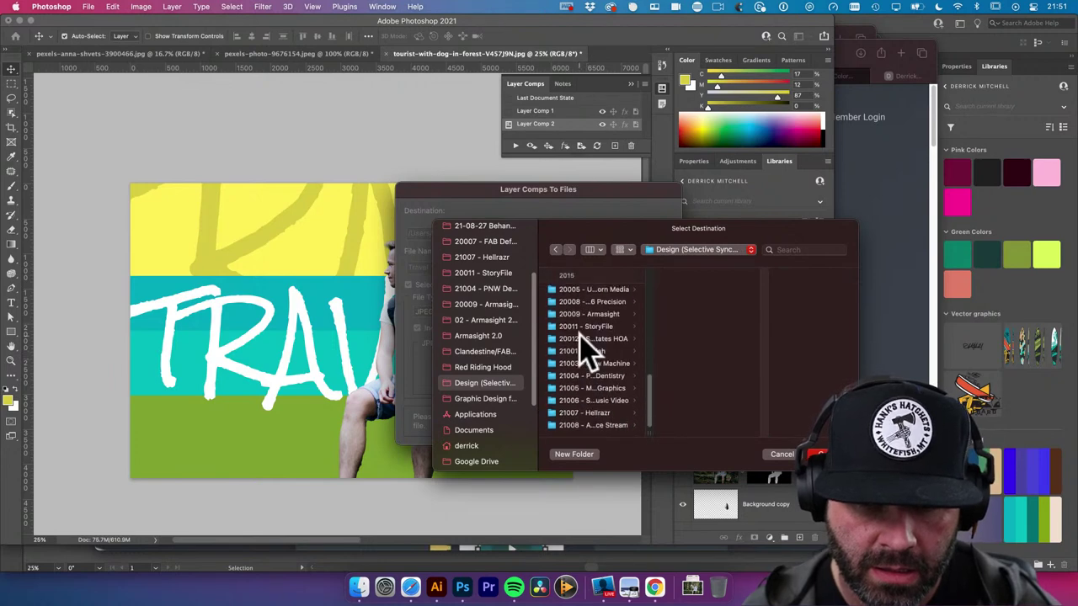
pyautogui.click(600, 426)
pyautogui.click(704, 318)
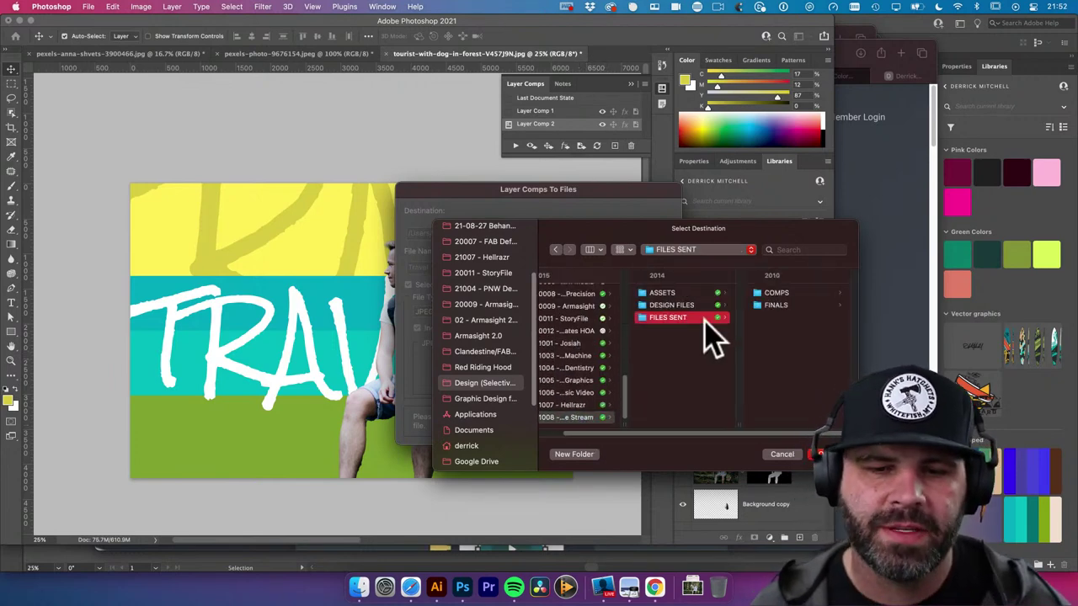
pyautogui.moveTo(626, 421)
pyautogui.mouseDown()
pyautogui.moveTo(694, 421)
pyautogui.moveTo(621, 418)
pyautogui.mouseUp()
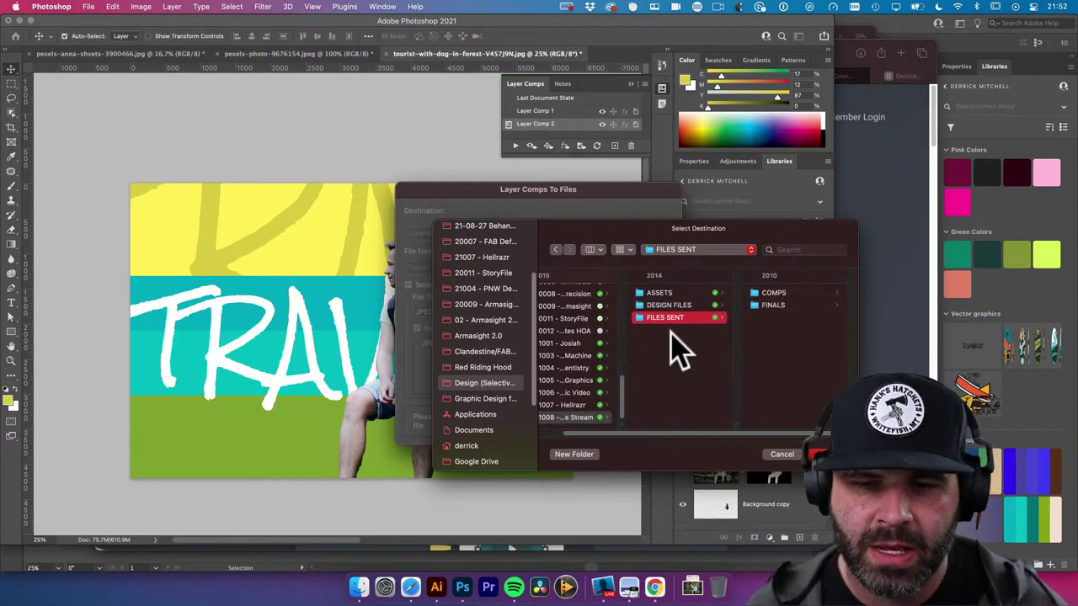
pyautogui.click(775, 292)
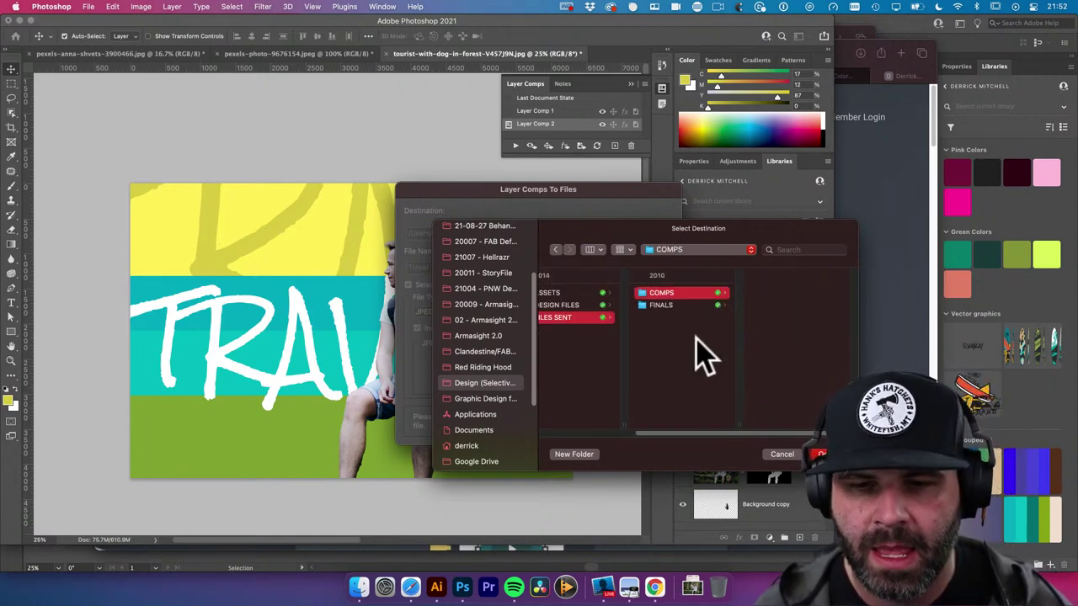
pyautogui.click(665, 305)
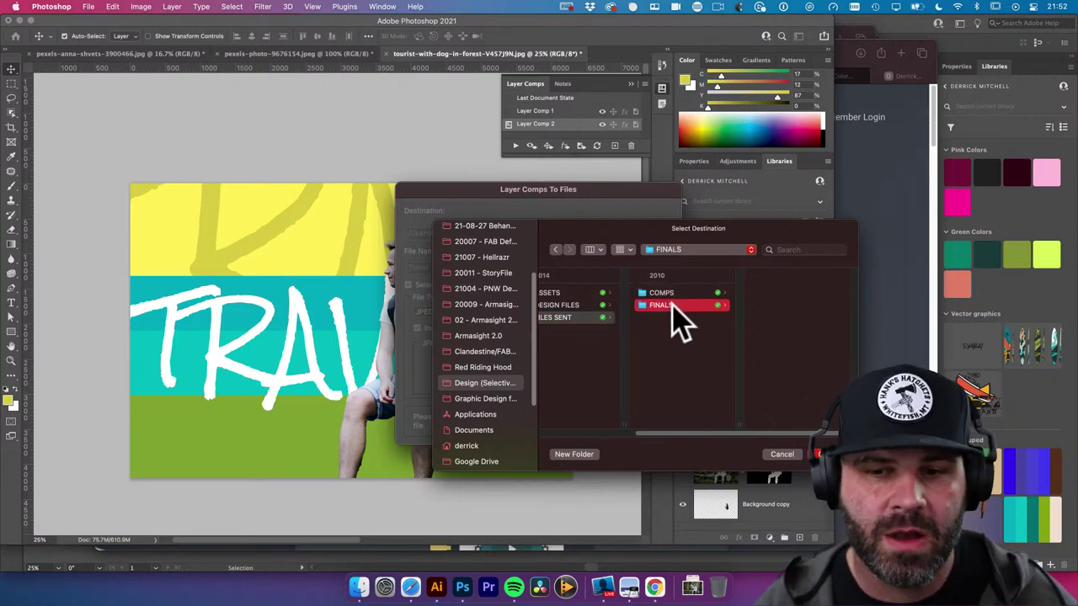
pyautogui.click(684, 293)
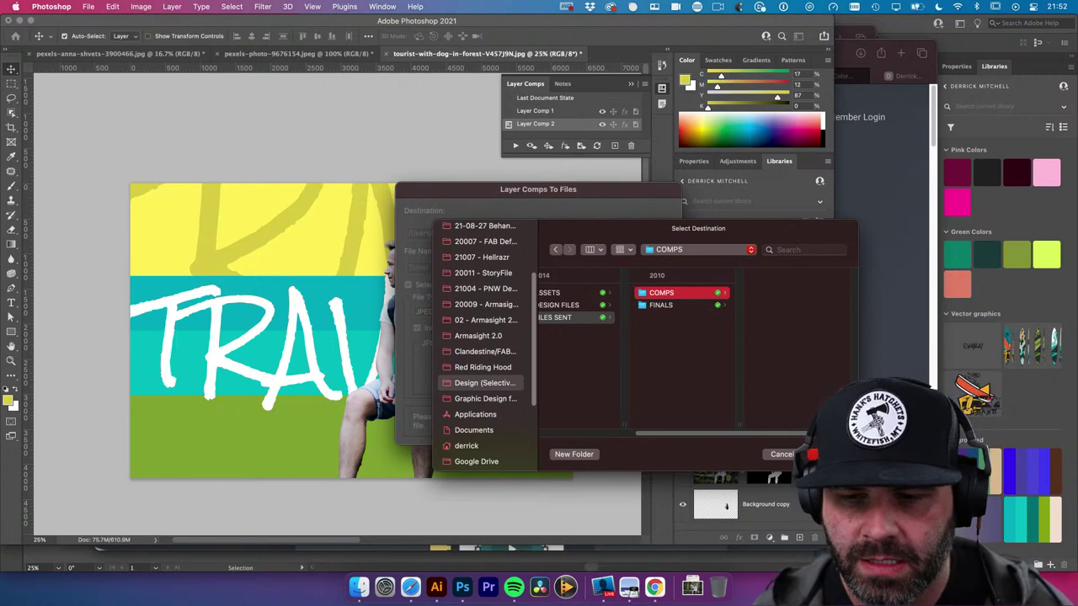
pyautogui.click(815, 454)
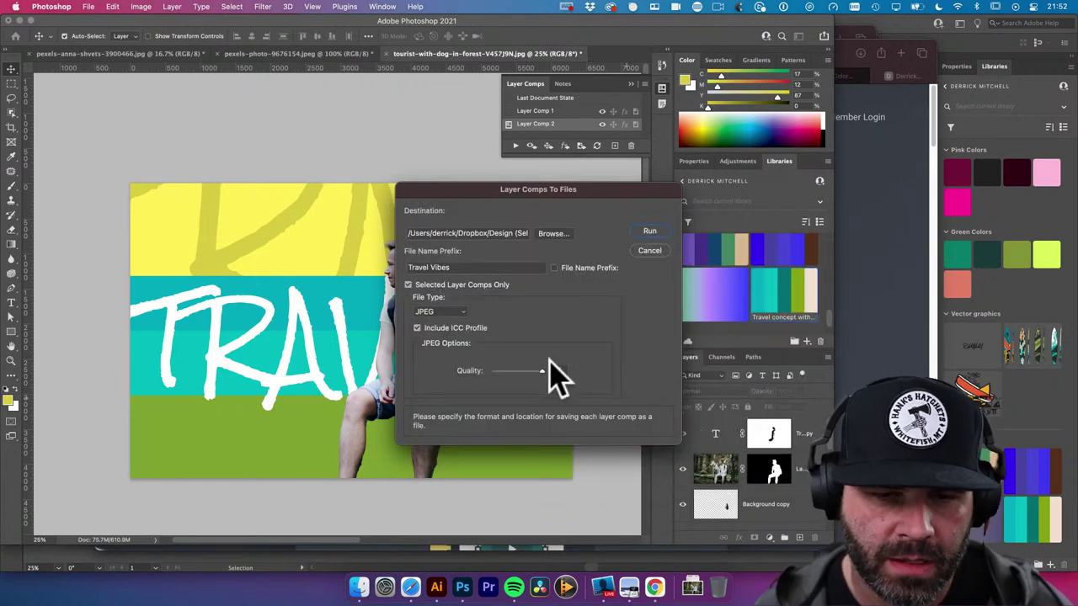
# Export only the selected layer comp as a JPEG at quality 12 with the Travel Vibes prefix and ICC profile included
pyautogui.click(430, 312)
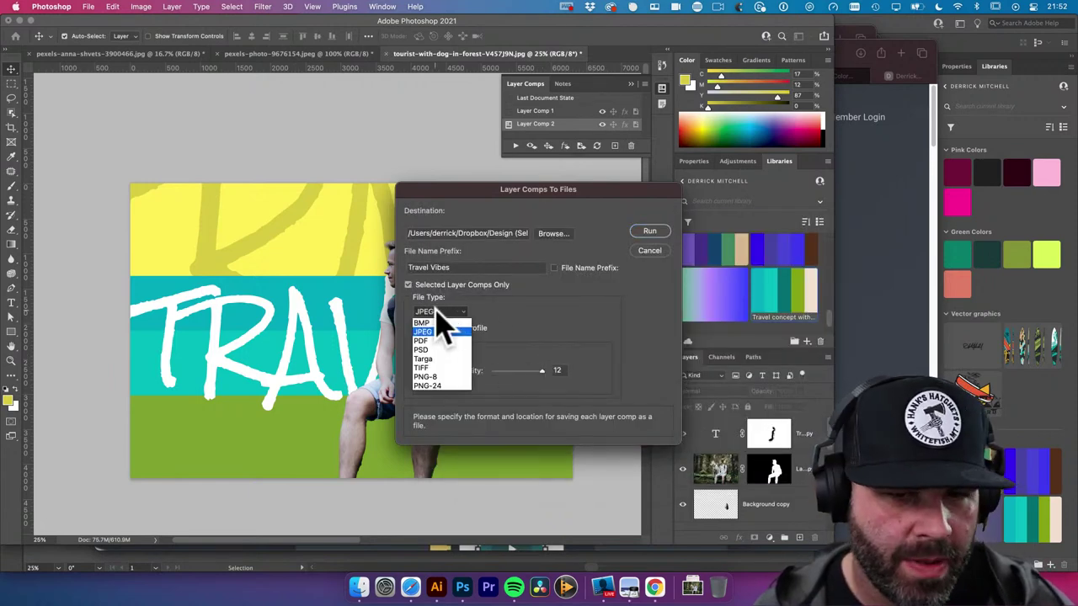
pyautogui.click(543, 345)
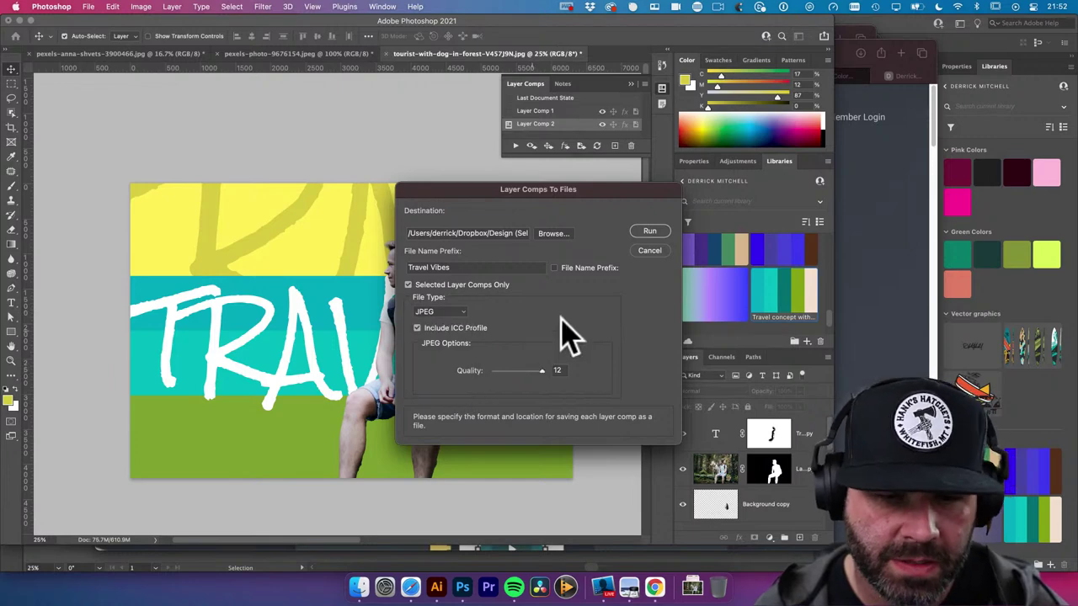
pyautogui.click(649, 231)
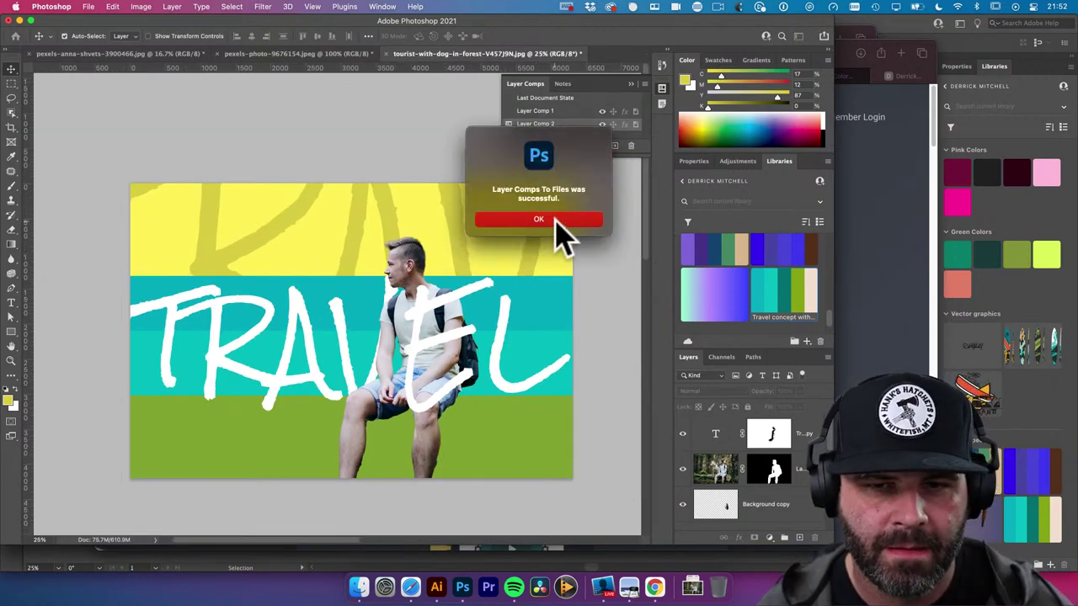
pyautogui.click(539, 220)
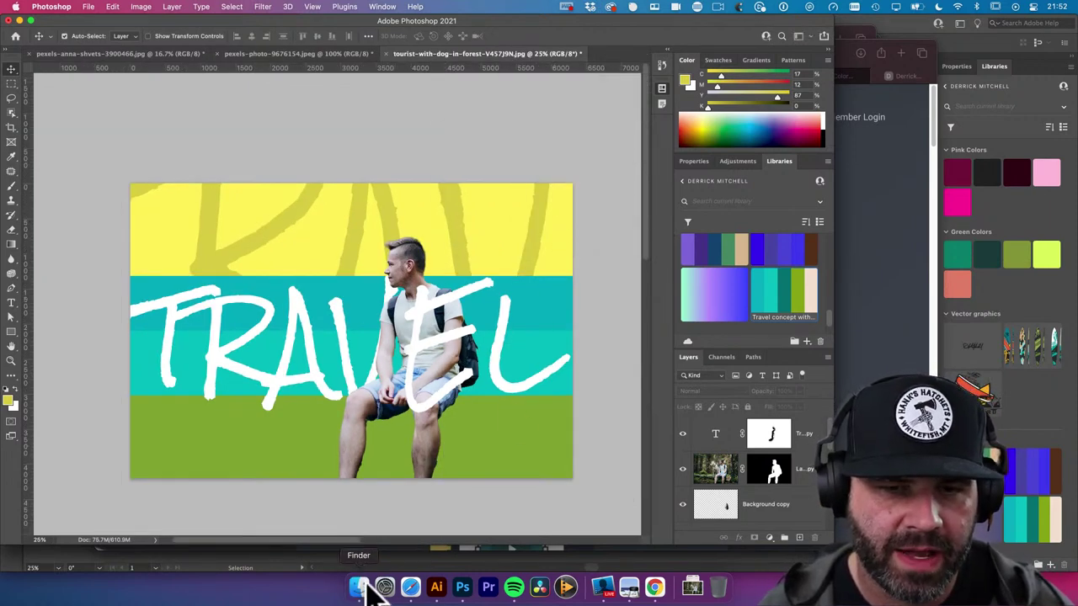
# Switch to Finder, browse to the 21008 project's FILES SENT/COMPS folder and preview the exported Travel Vibes JPEG
pyautogui.click(375, 589)
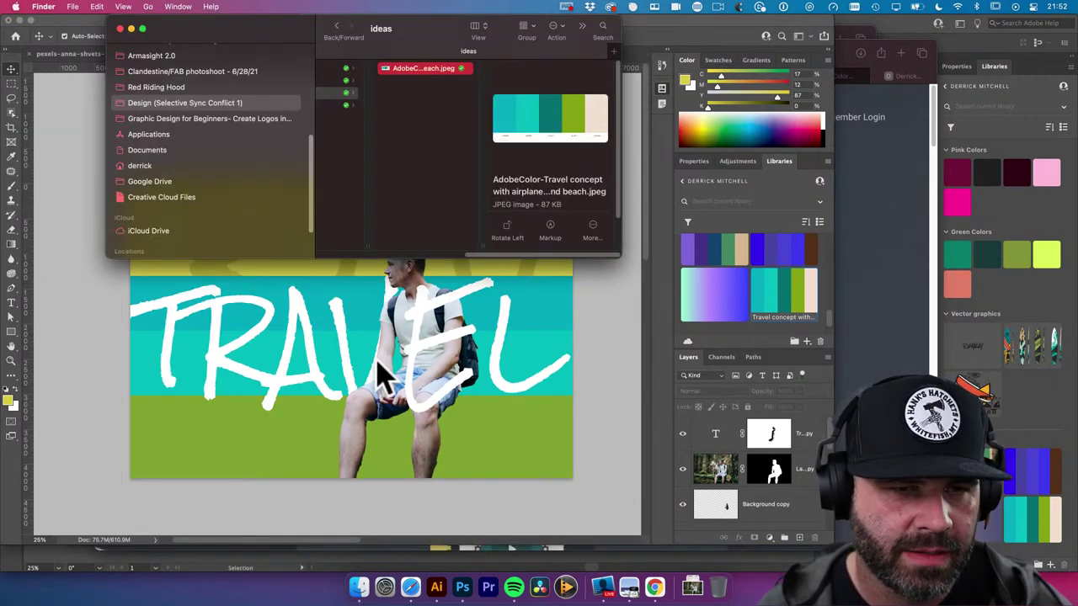
pyautogui.click(217, 103)
pyautogui.scroll(-5, 383, 211)
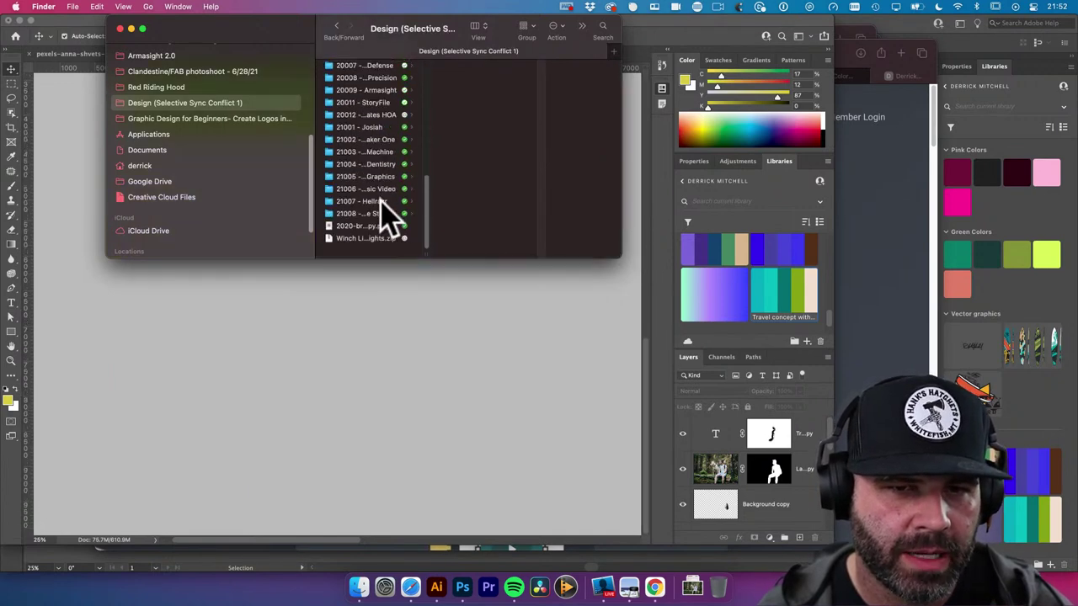
pyautogui.click(383, 222)
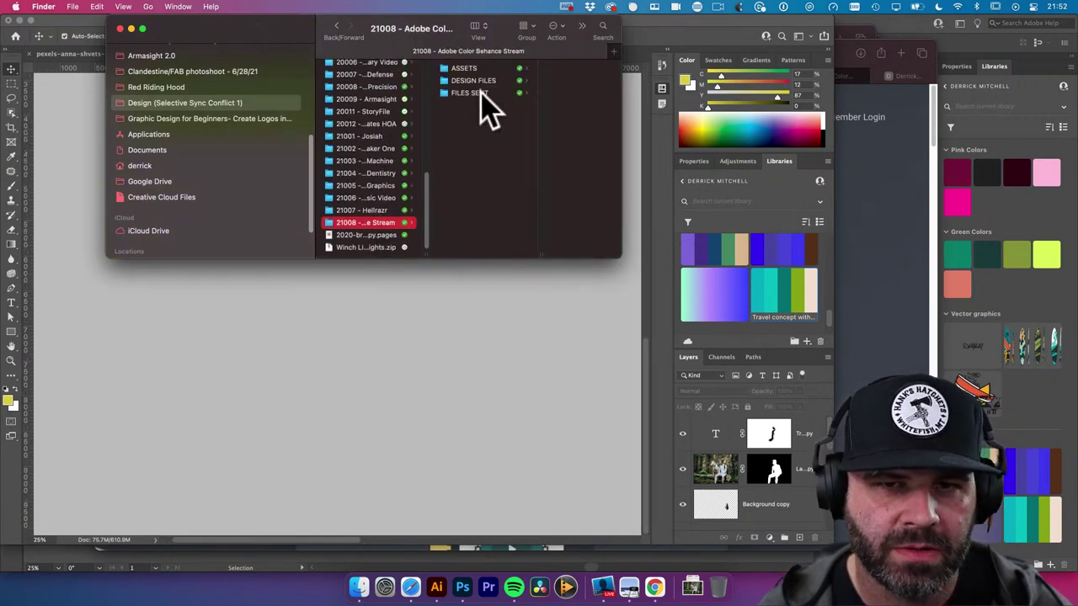
pyautogui.click(479, 93)
pyautogui.click(526, 68)
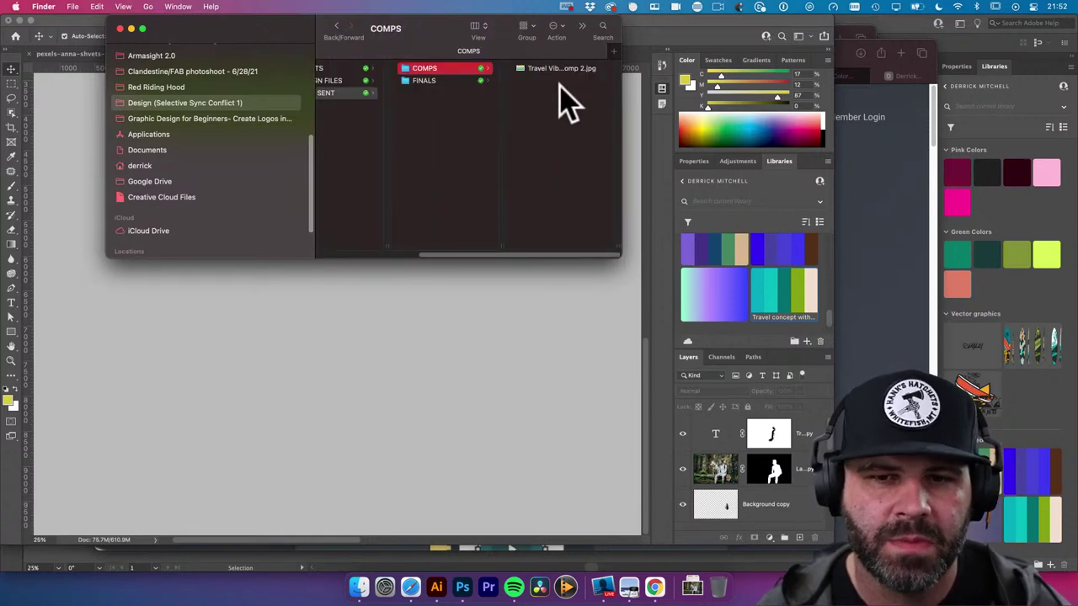
pyautogui.doubleClick(621, 254)
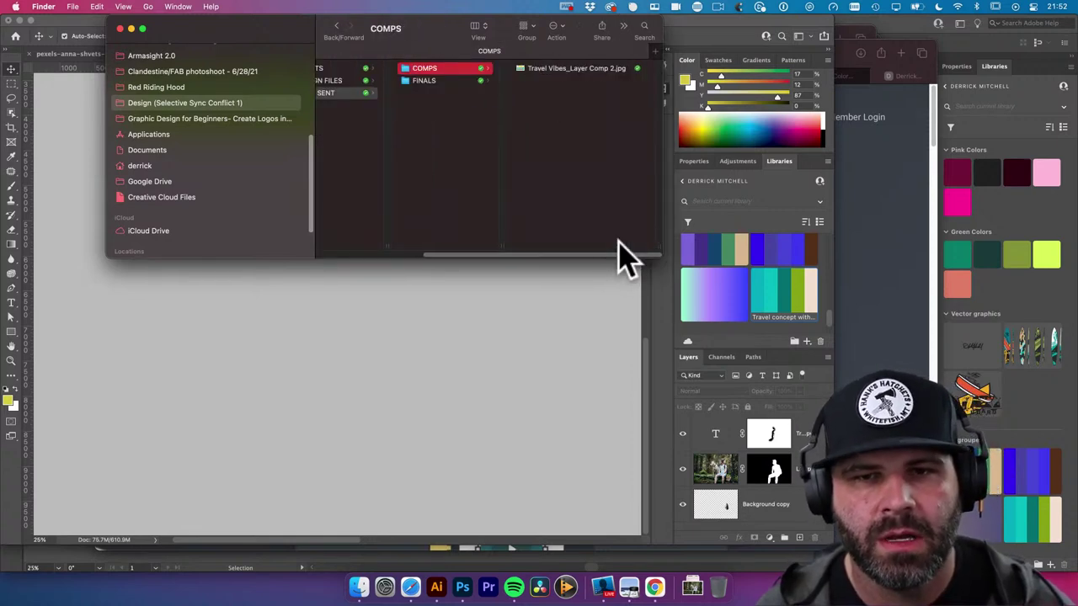
pyautogui.click(607, 70)
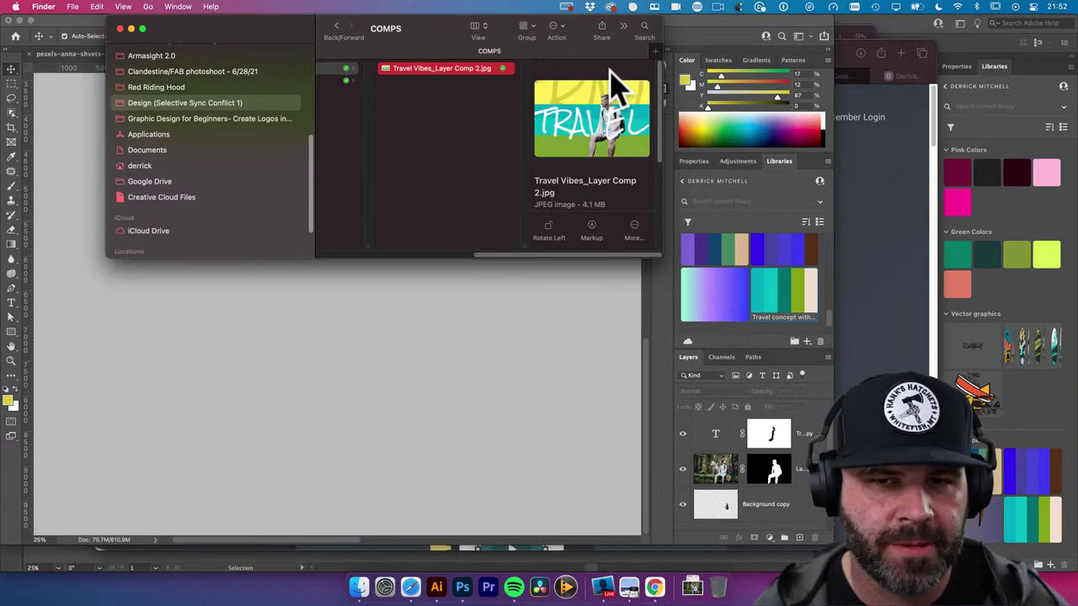
pyautogui.press('space')
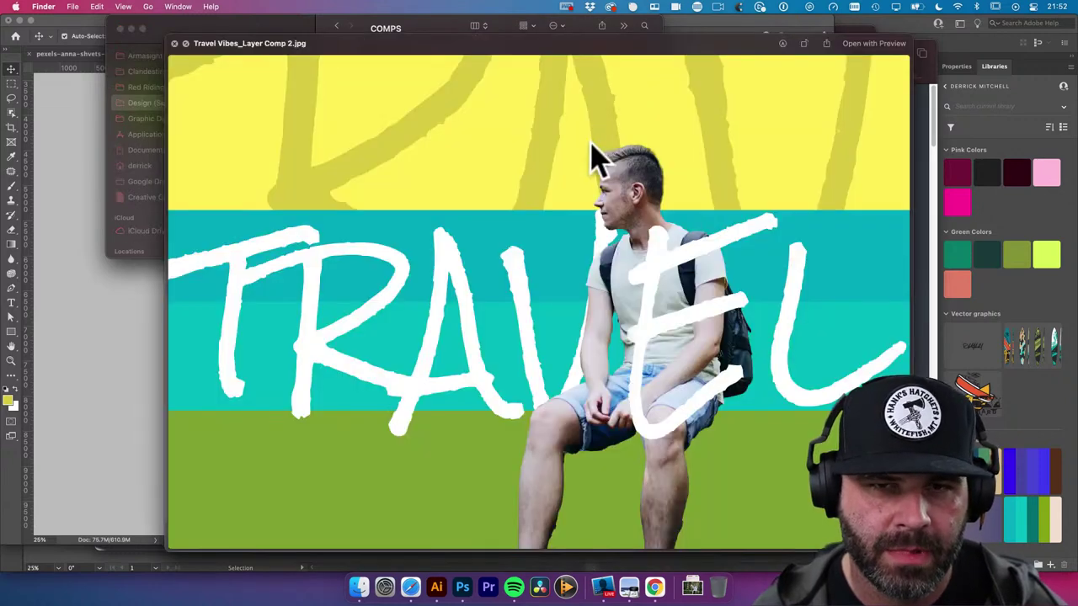
pyautogui.press('space')
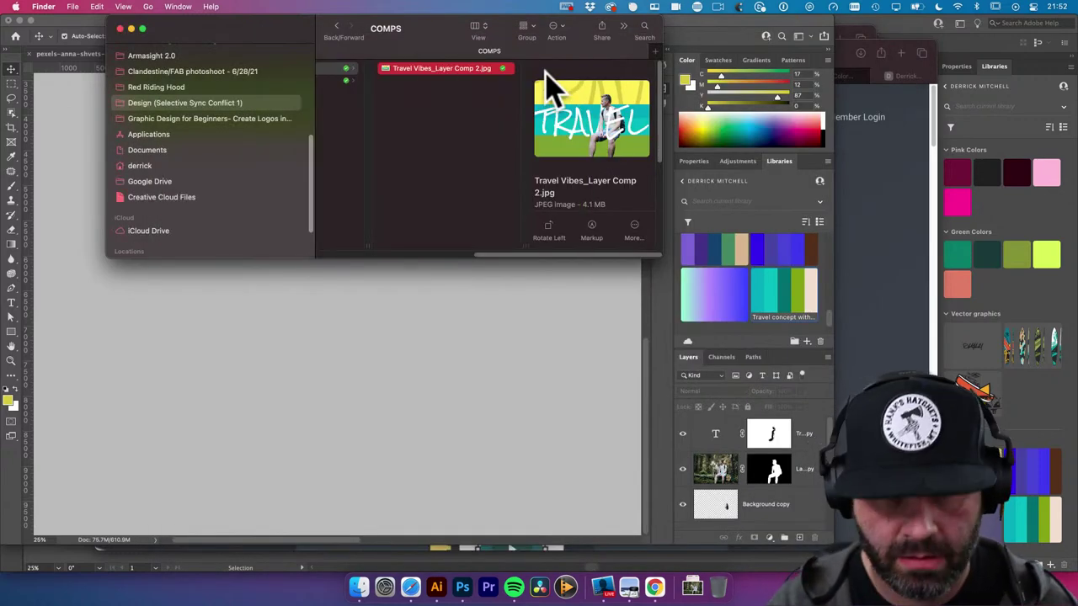
# Switch back to Photoshop and rerun Layer Comps to Files as JPEG with Selected Layer Comps Only turned off
pyautogui.click(534, 309)
pyautogui.moveTo(444, 157); pyautogui.dragTo(426, 363)
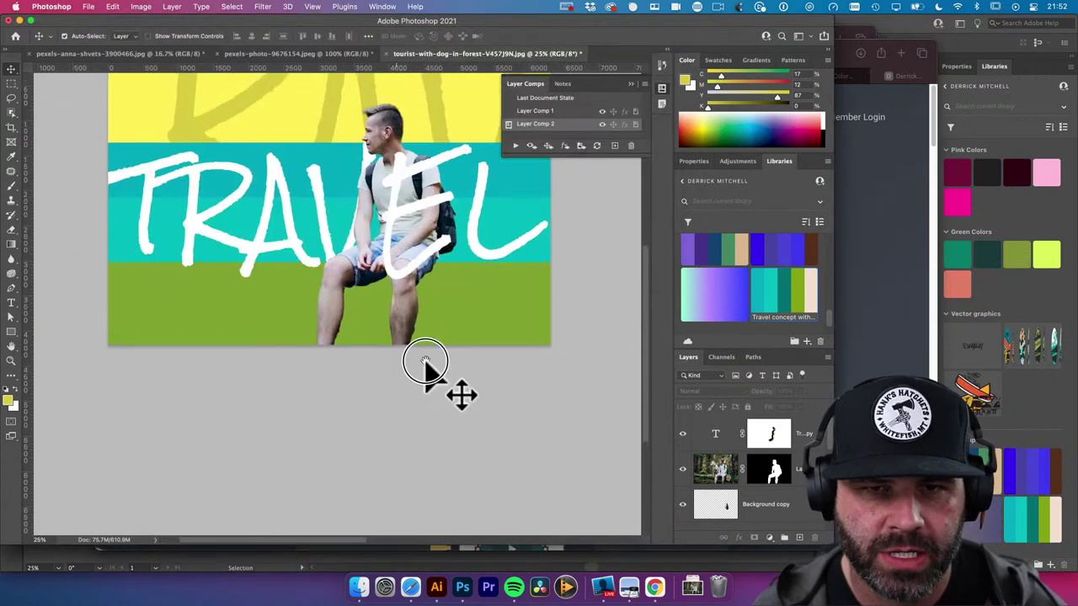
pyautogui.press('super+minus')
pyautogui.keyDown('alt'); pyautogui.click(440, 284); pyautogui.keyUp('alt')
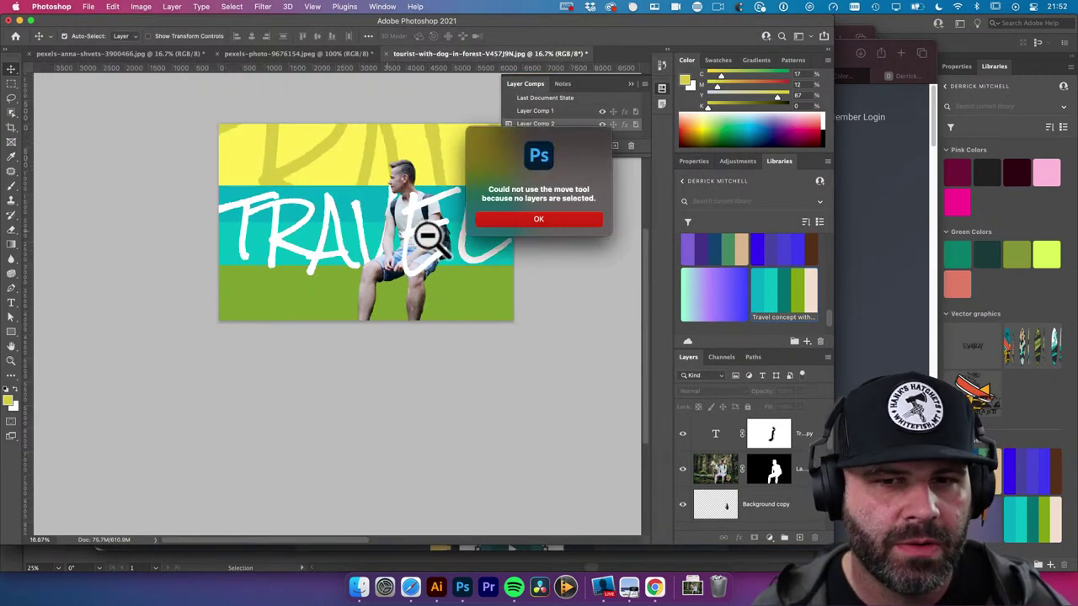
pyautogui.click(532, 221)
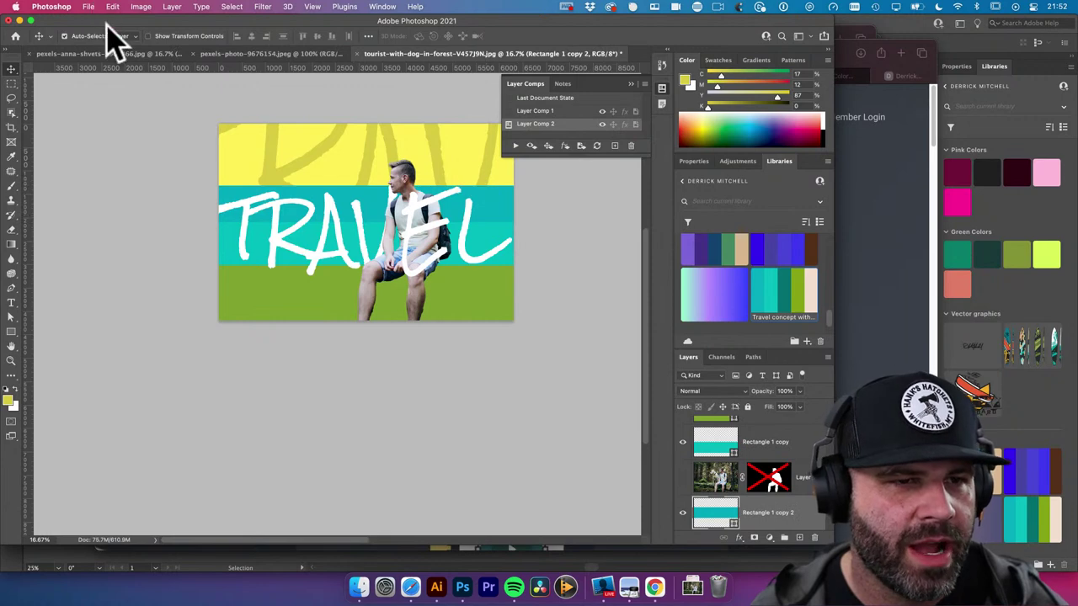
pyautogui.click(88, 6)
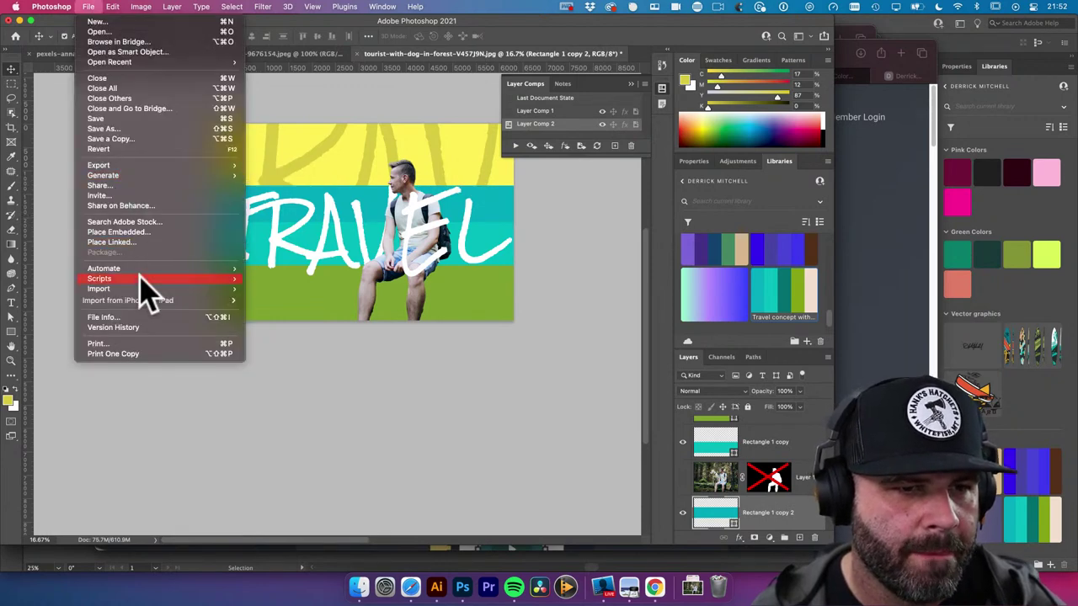
pyautogui.moveTo(136, 169)
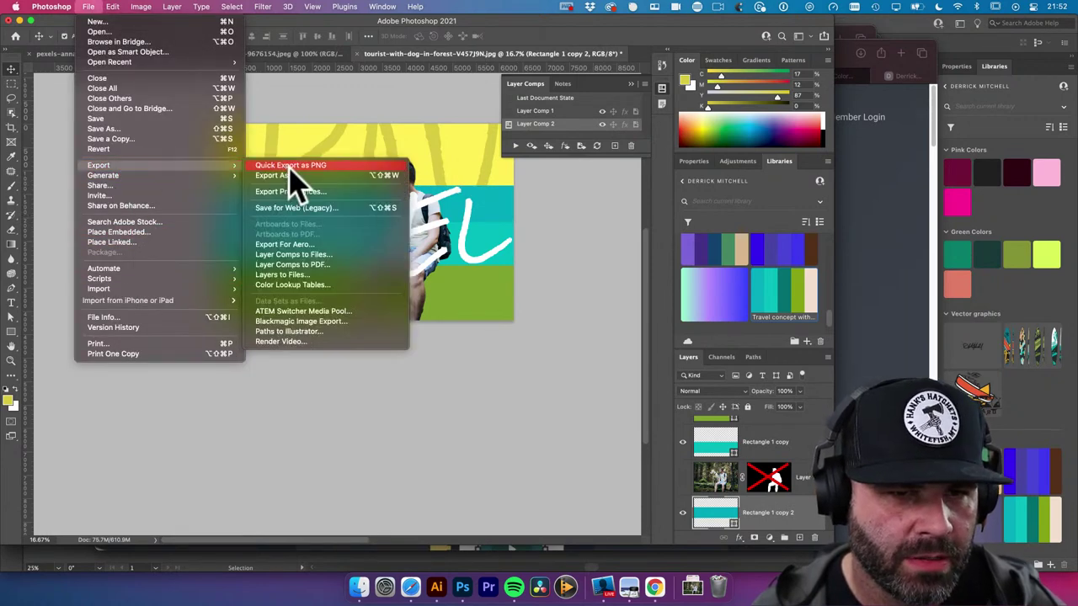
pyautogui.click(313, 254)
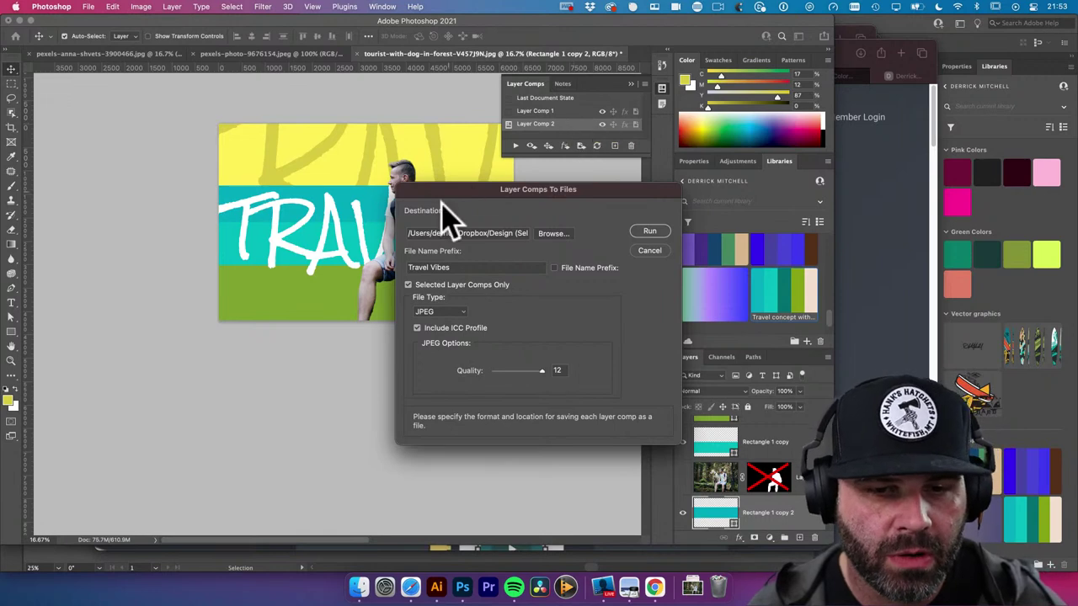
pyautogui.click(419, 287)
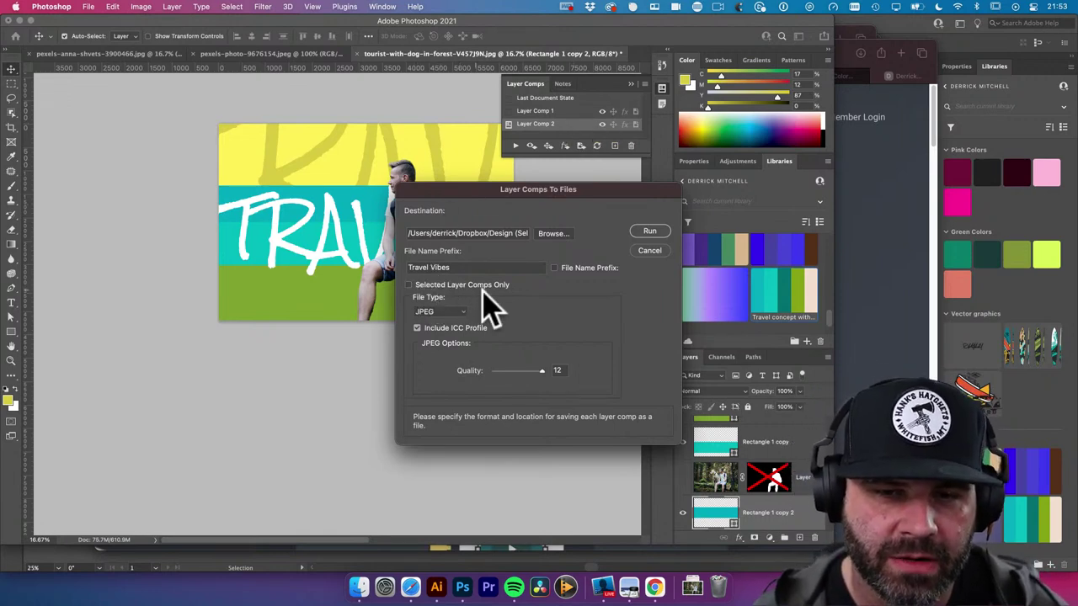
pyautogui.click(649, 232)
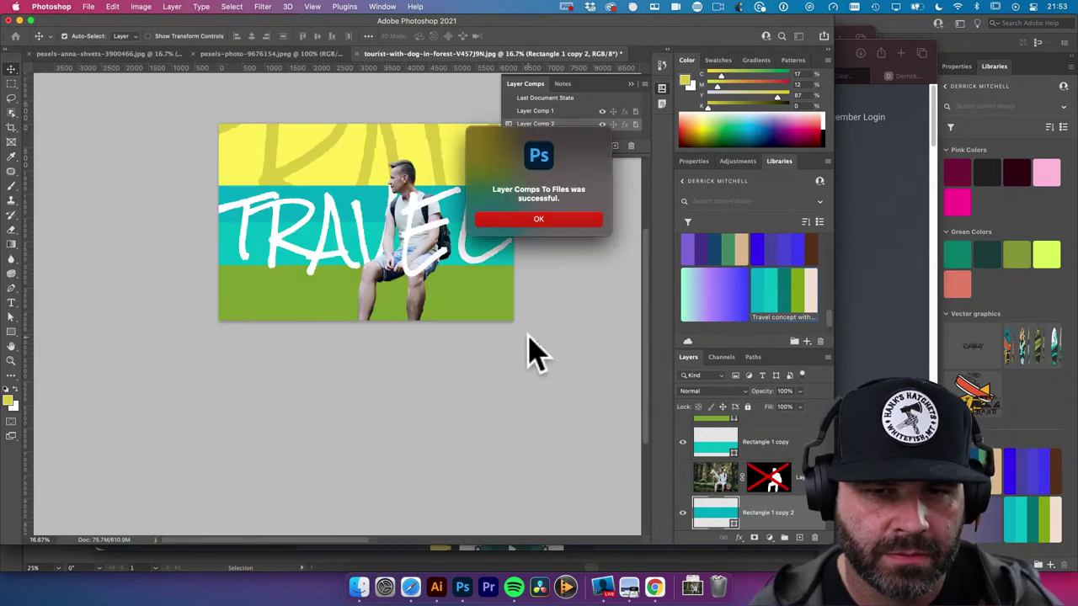
pyautogui.click(538, 219)
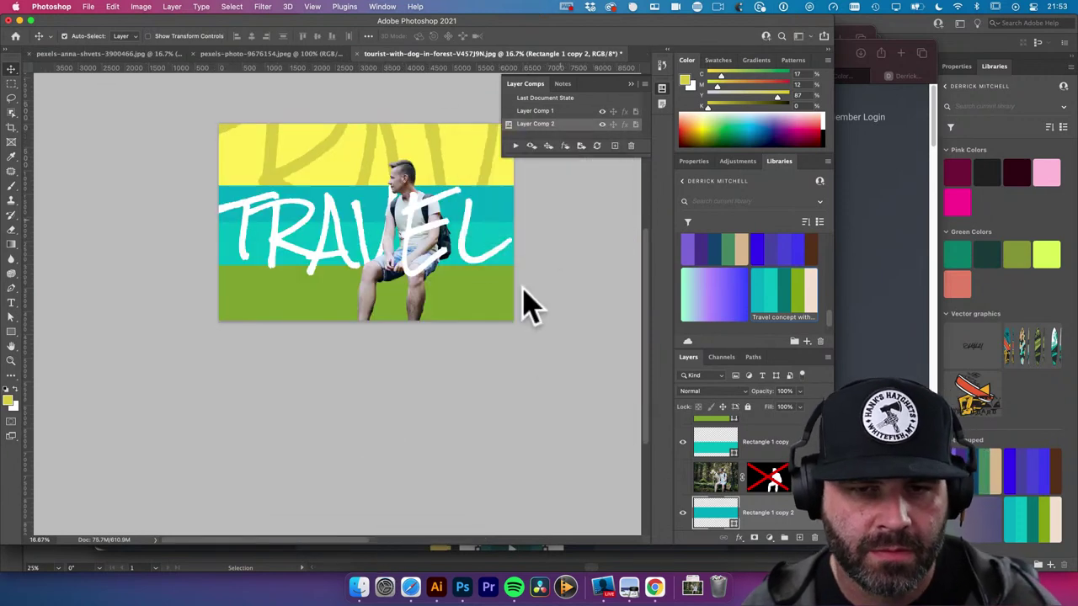
# Switch to Finder and preview the exported Layer Comp 1 and Layer Comp 2 JPEGs one after the other
pyautogui.click(360, 586)
pyautogui.click(463, 69)
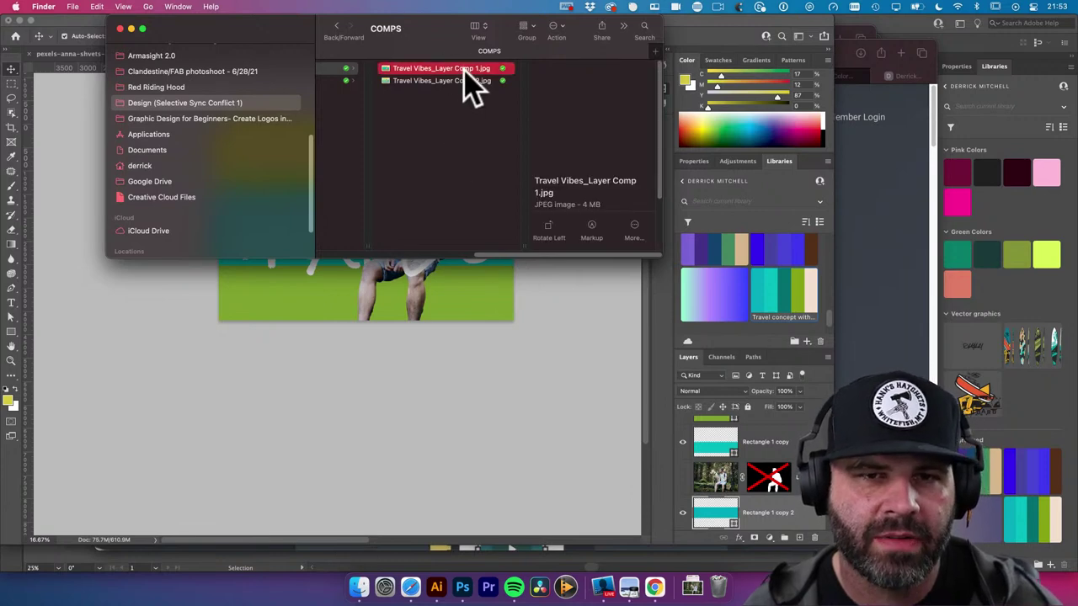
pyautogui.press('space')
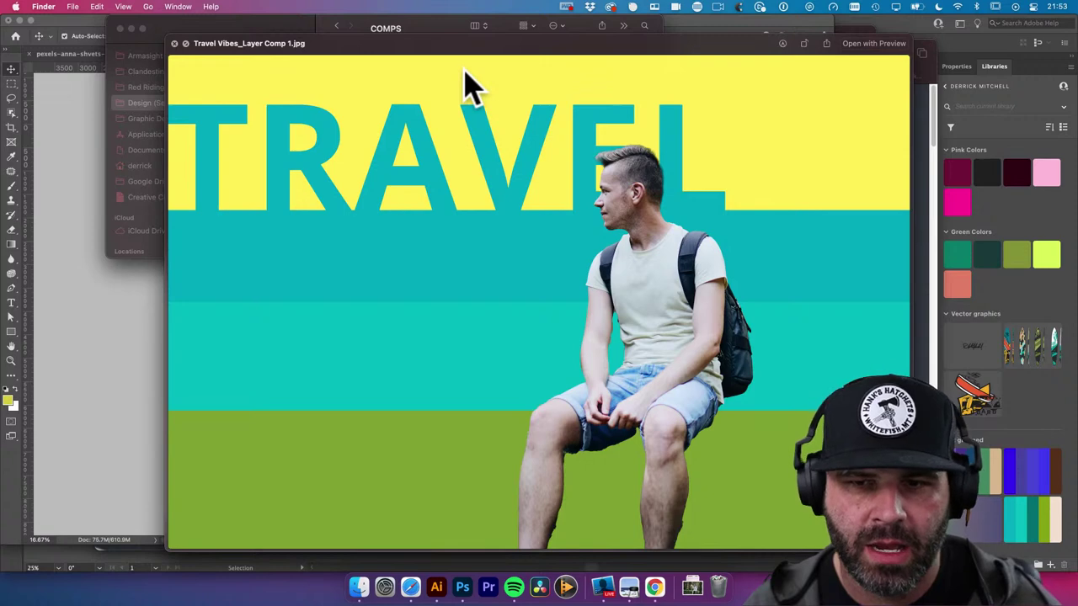
pyautogui.press('Down')
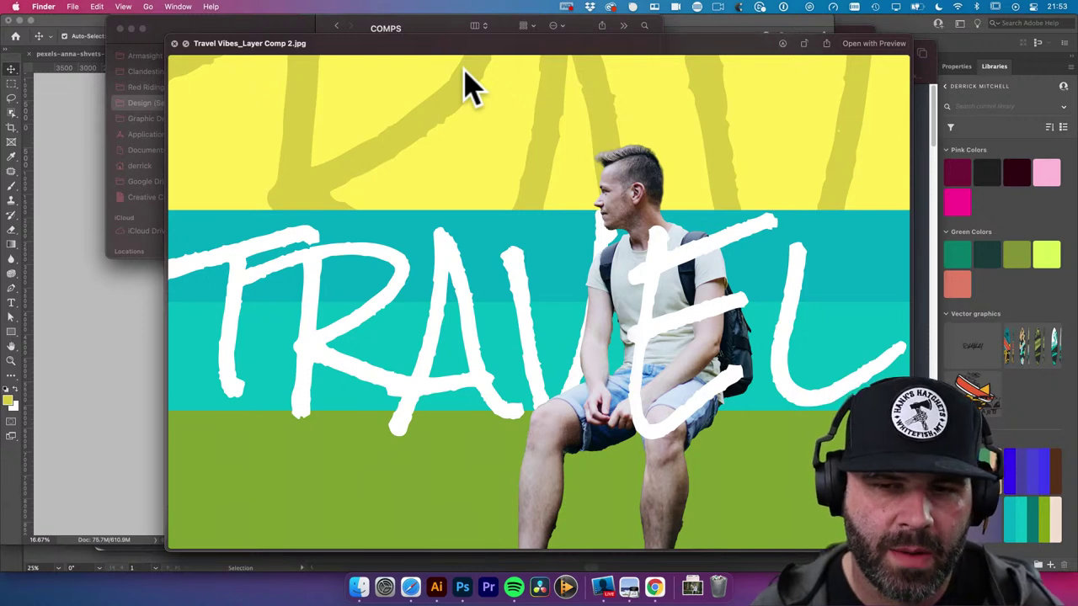
# Close the Layer Comp 2 JPEG preview, switch to Safari and open the presenter's YouTube channel
pyautogui.press('space')
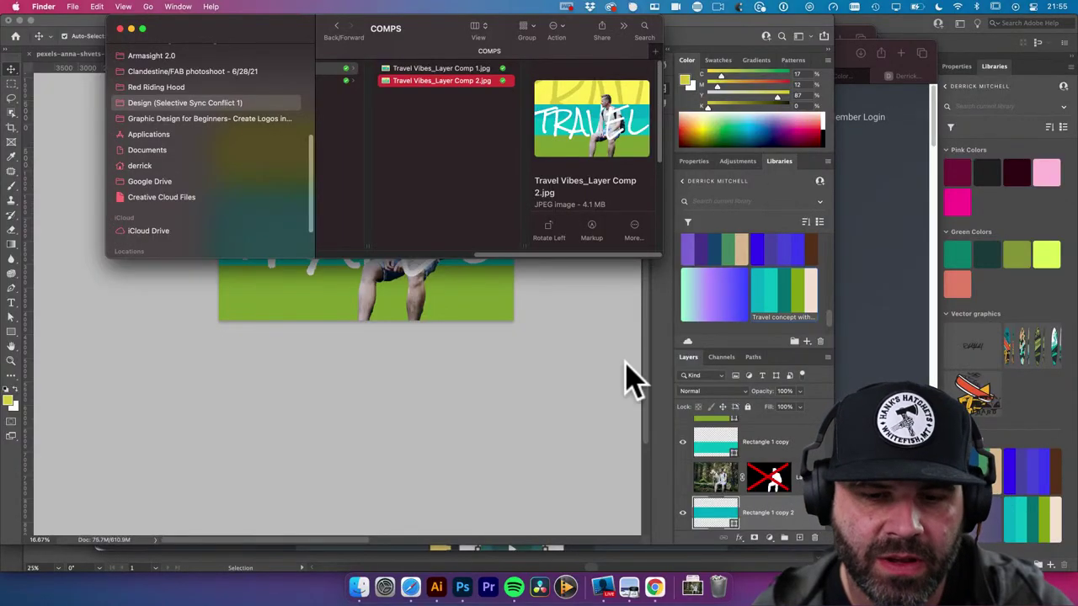
pyautogui.click(412, 589)
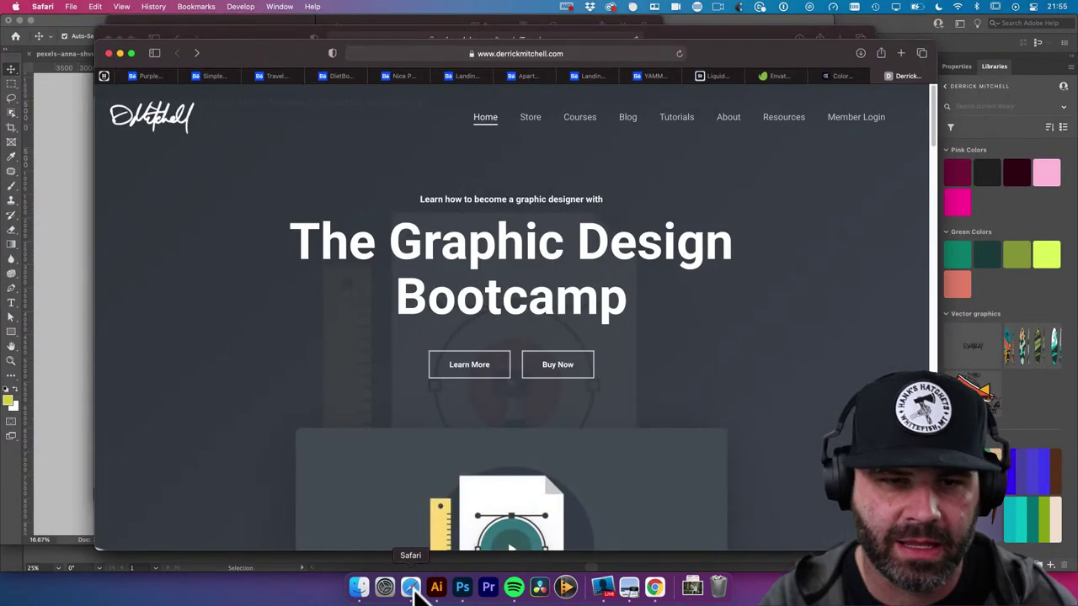
pyautogui.press('super+l')
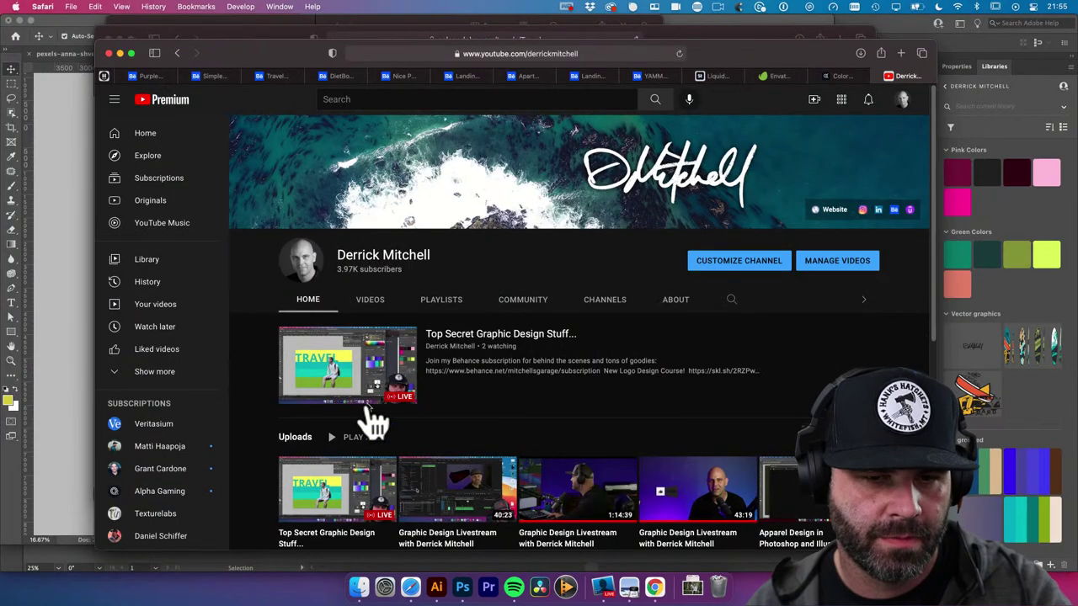
# Search the YouTube channel's videos for "sharpie" and look through the results
pyautogui.click(370, 299)
pyautogui.click(733, 299)
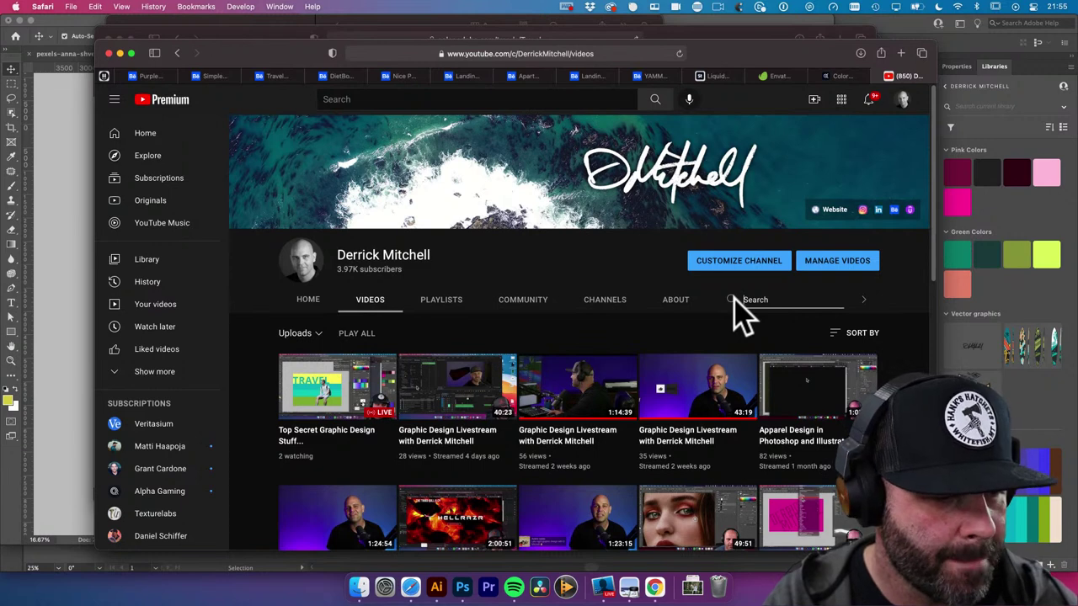
pyautogui.write('sharpie')
pyautogui.press('Return')
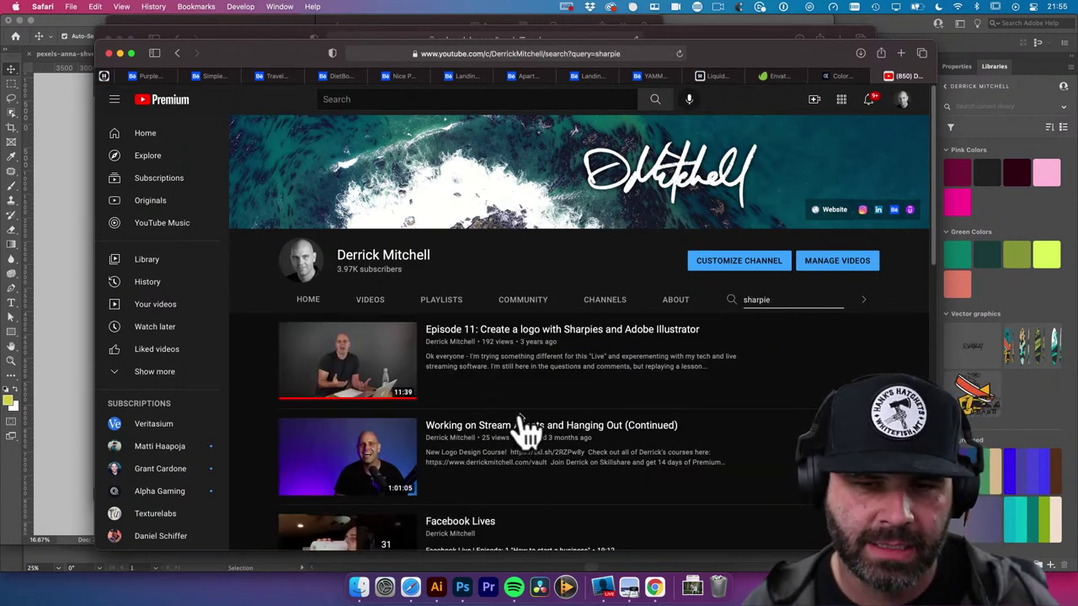
pyautogui.scroll(-1, 527, 429)
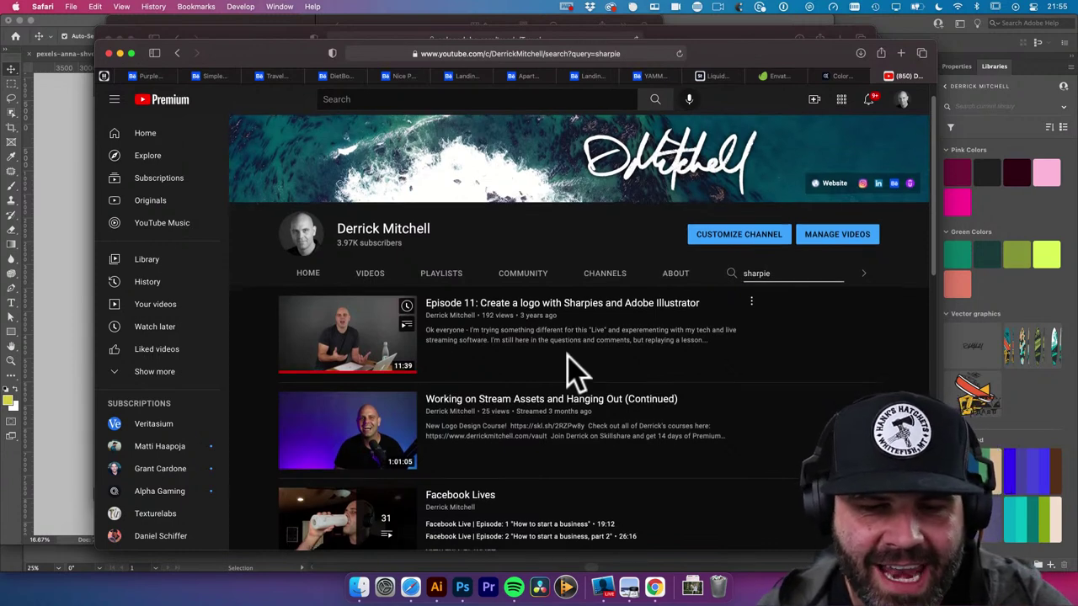
pyautogui.scroll(-2, 558, 397)
pyautogui.scroll(-4, 559, 402)
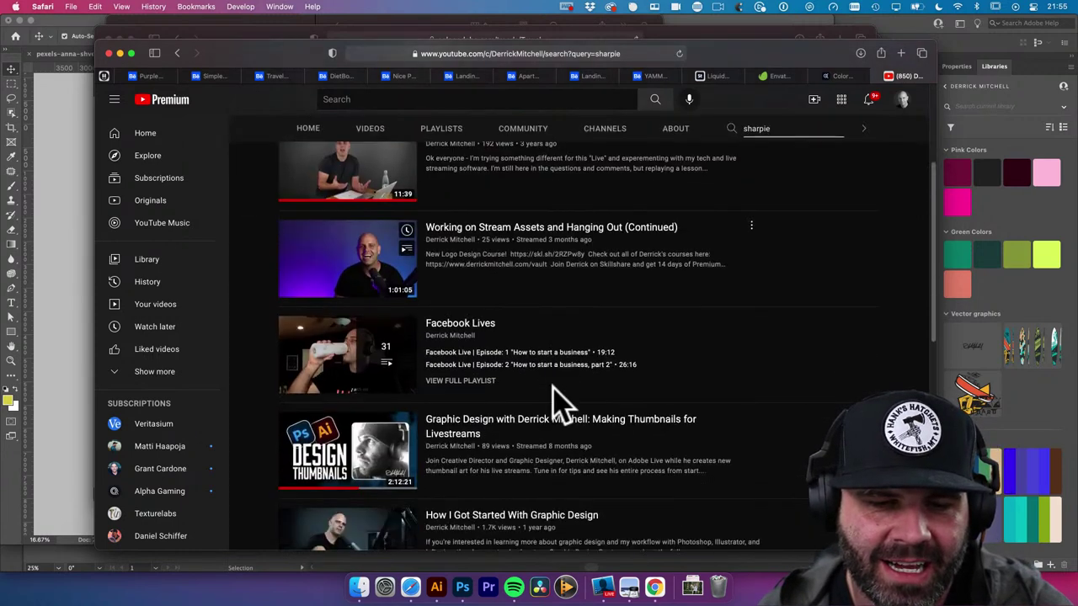
pyautogui.scroll(6, 559, 404)
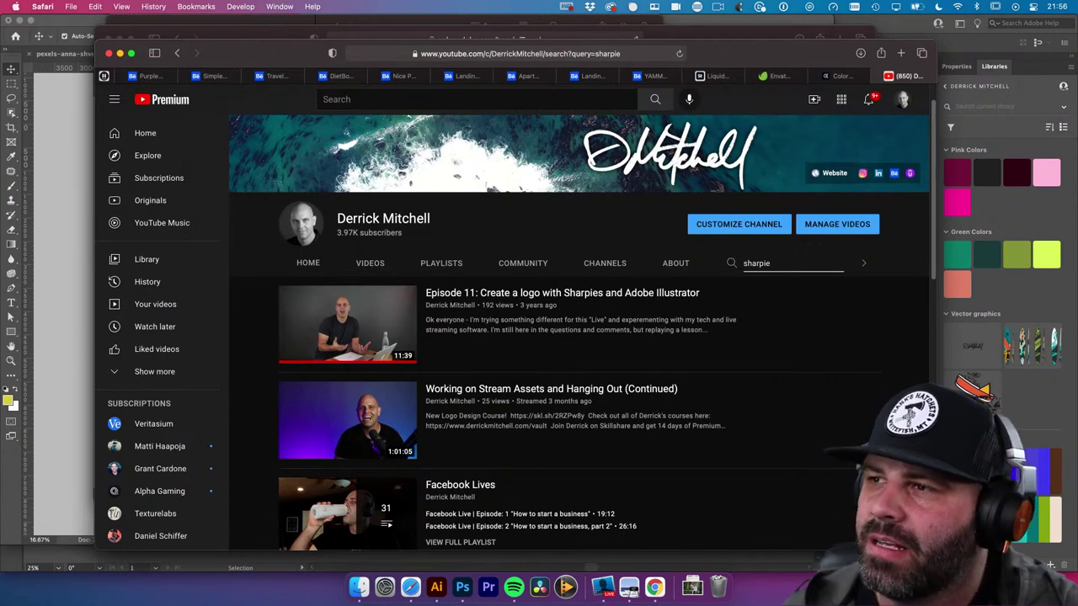
# Return to Safari and open pexels.com in a new tab
pyautogui.press('super+Tab')
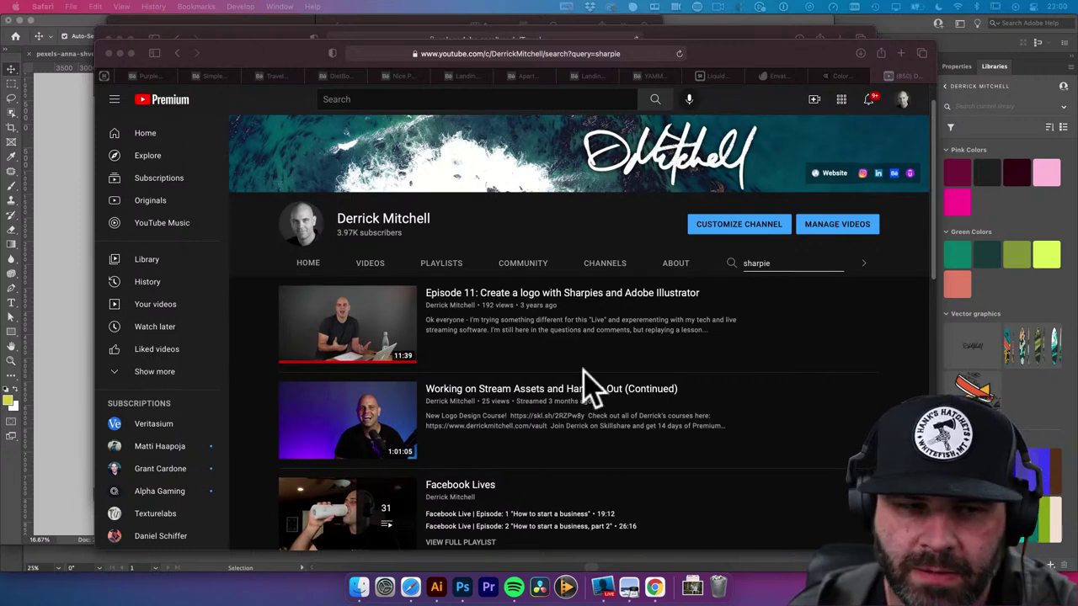
pyautogui.click(71, 244)
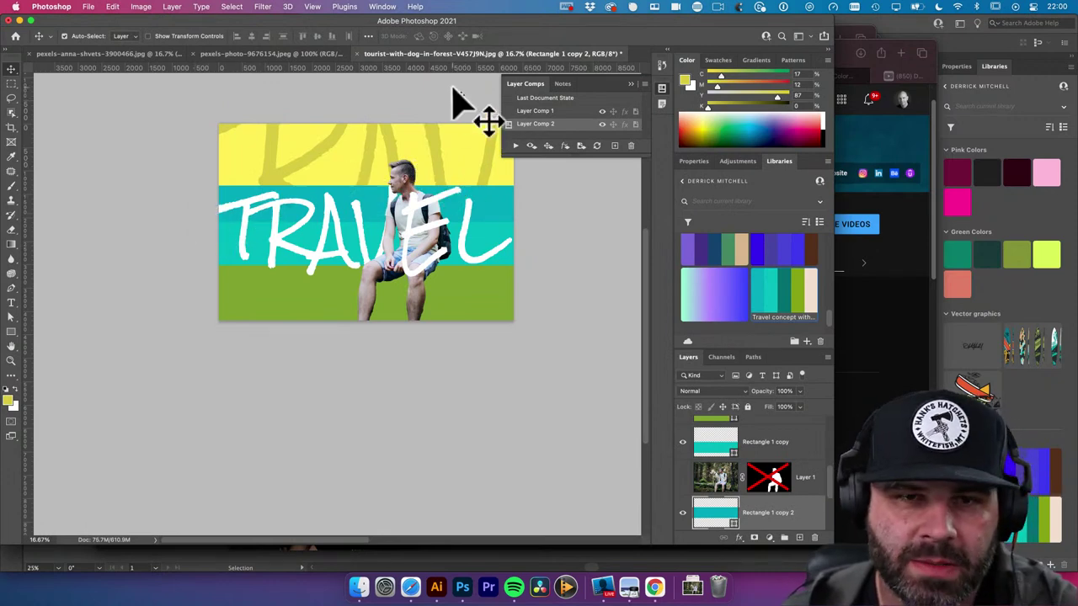
pyautogui.click(412, 587)
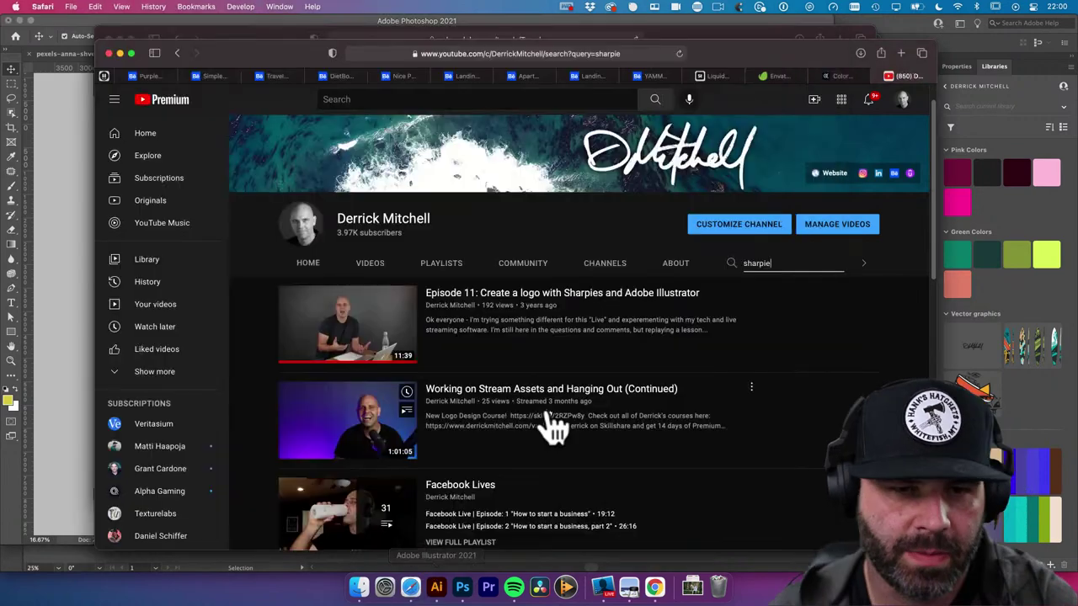
pyautogui.click(551, 425)
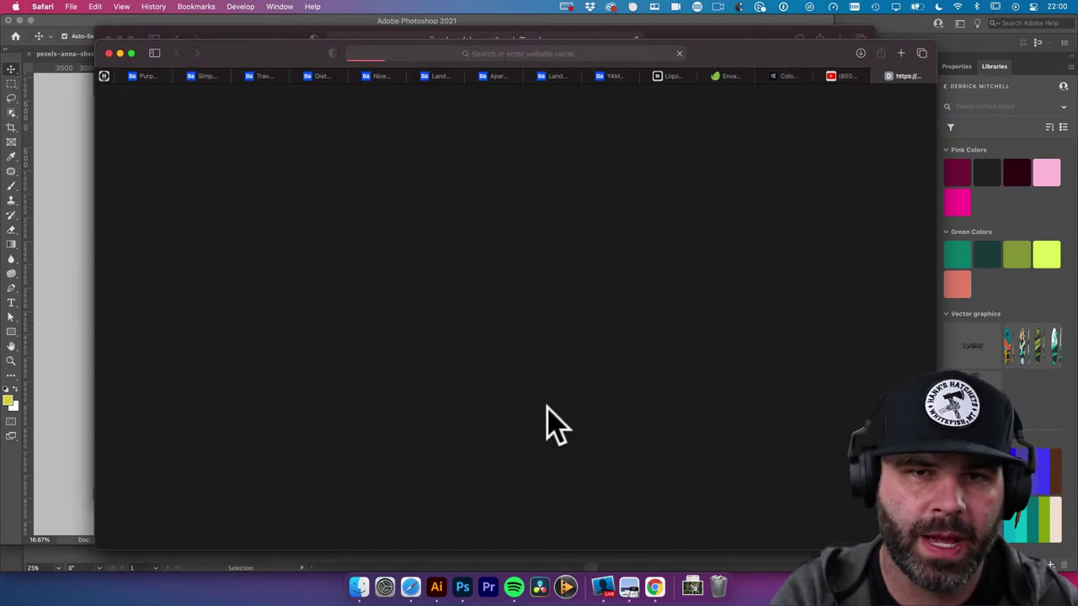
pyautogui.press('super+l')
pyautogui.write('pexels.com')
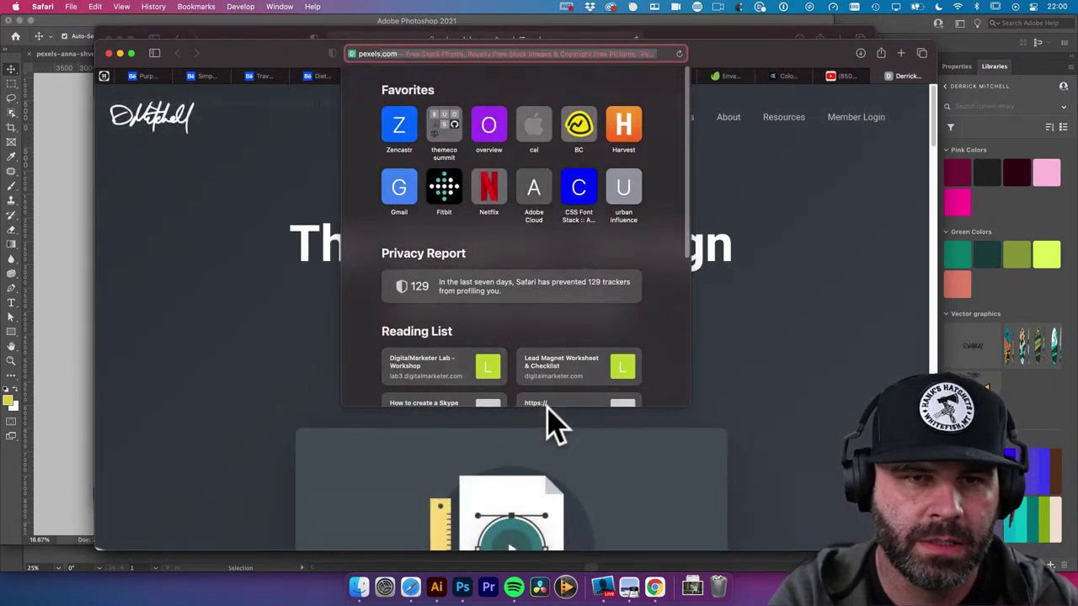
pyautogui.press('Return')
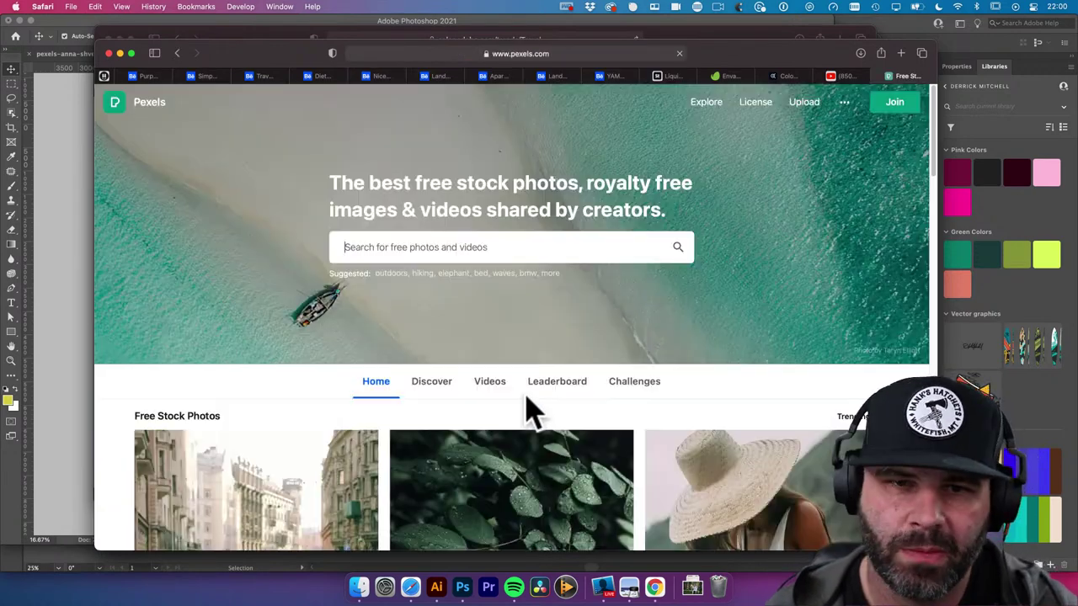
# Search Pexels for "senior portrait"
pyautogui.click(453, 257)
pyautogui.write('se')
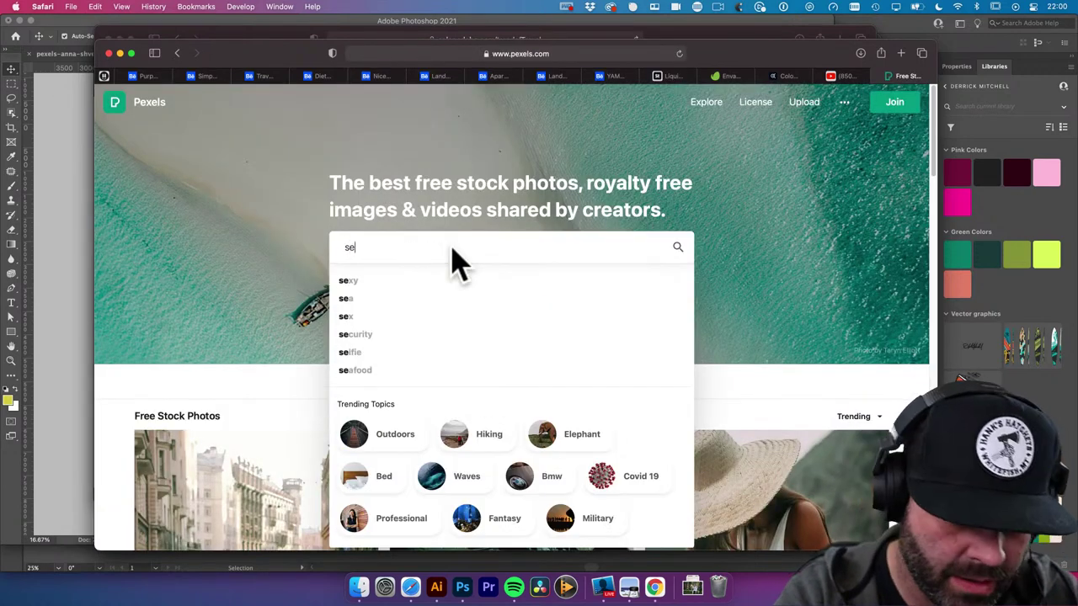
pyautogui.write('nior portrait')
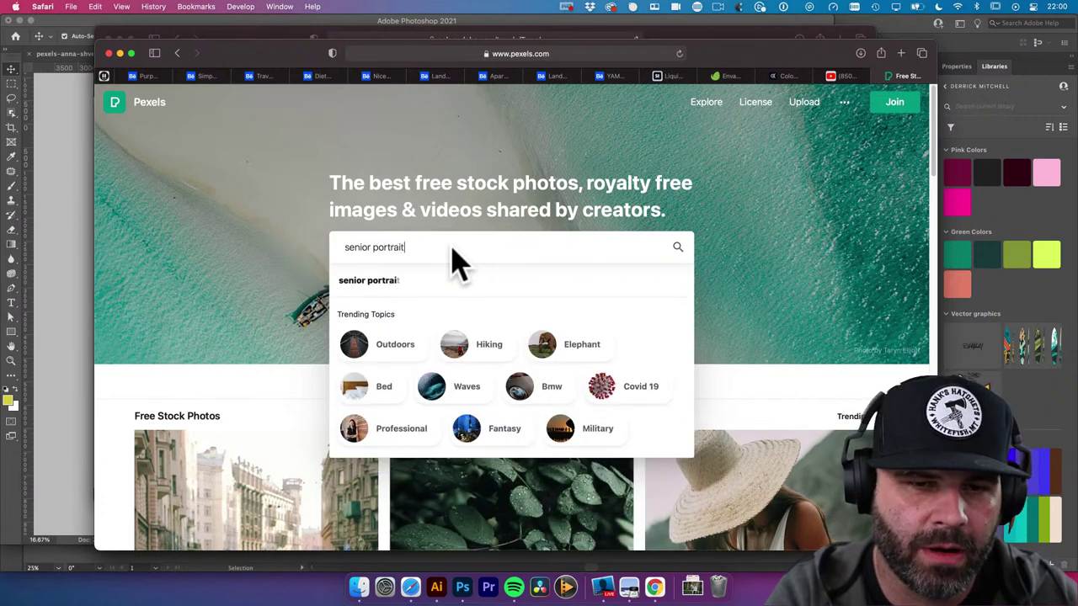
pyautogui.press('Return')
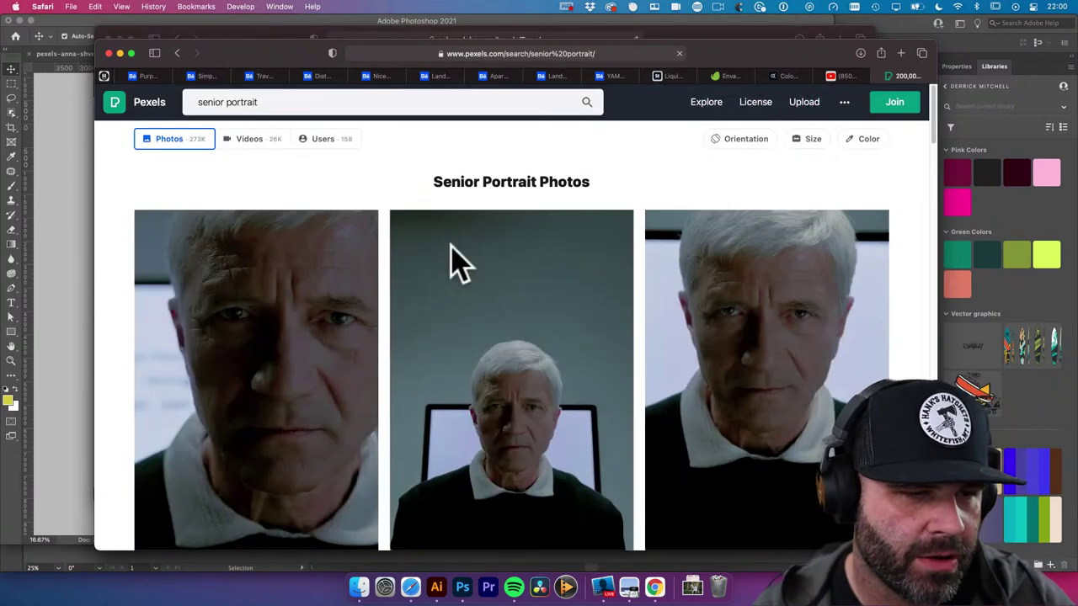
# Browse the senior portrait photos and download the one of the red-haired woman in a tan hat
pyautogui.scroll(-2, 309, 329)
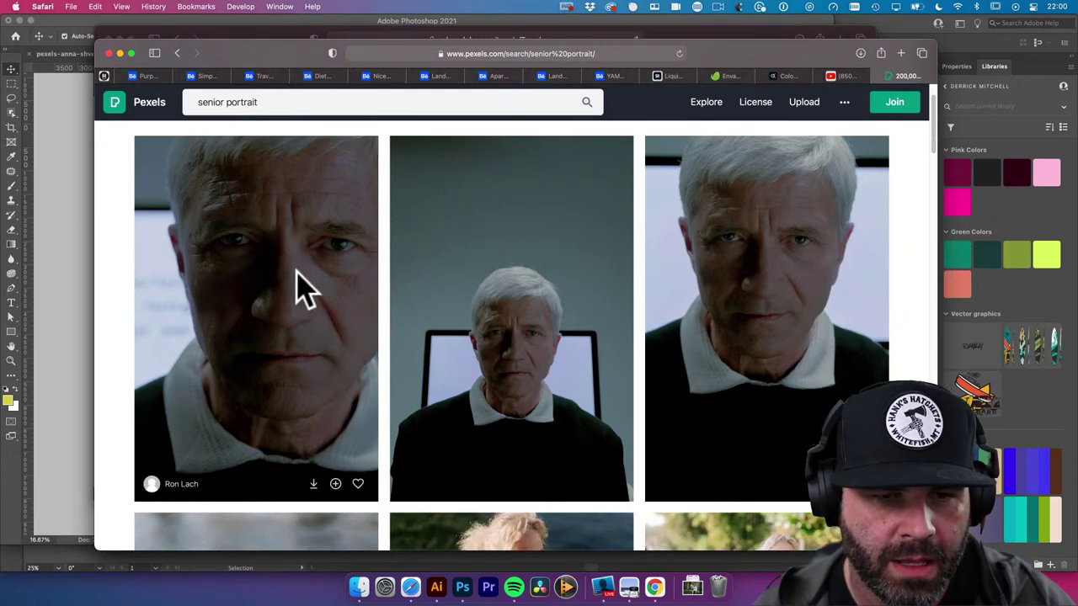
pyautogui.scroll(-2, 298, 271)
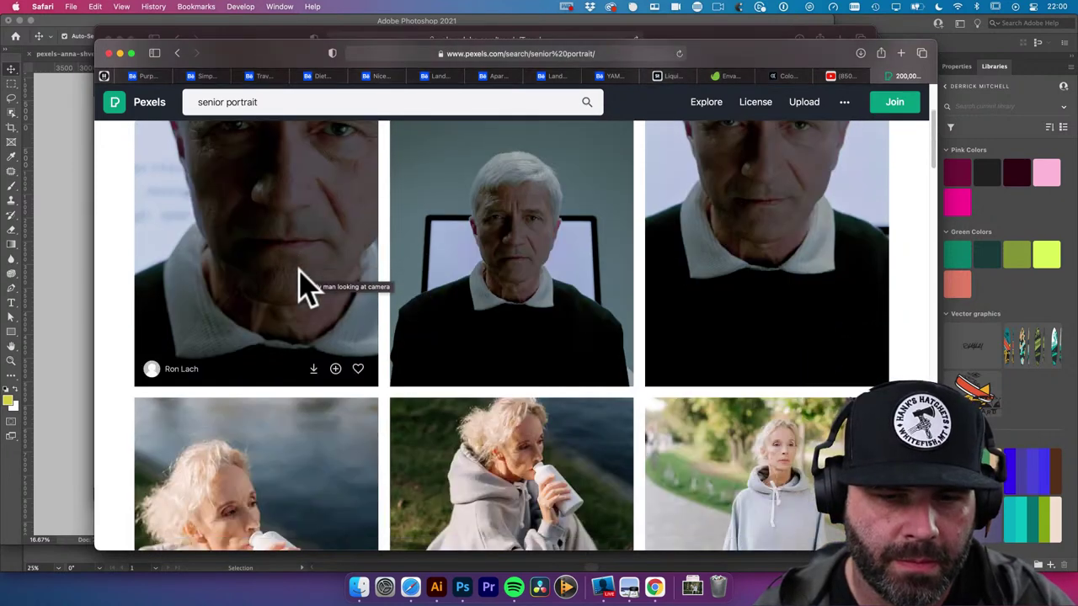
pyautogui.scroll(-3, 527, 354)
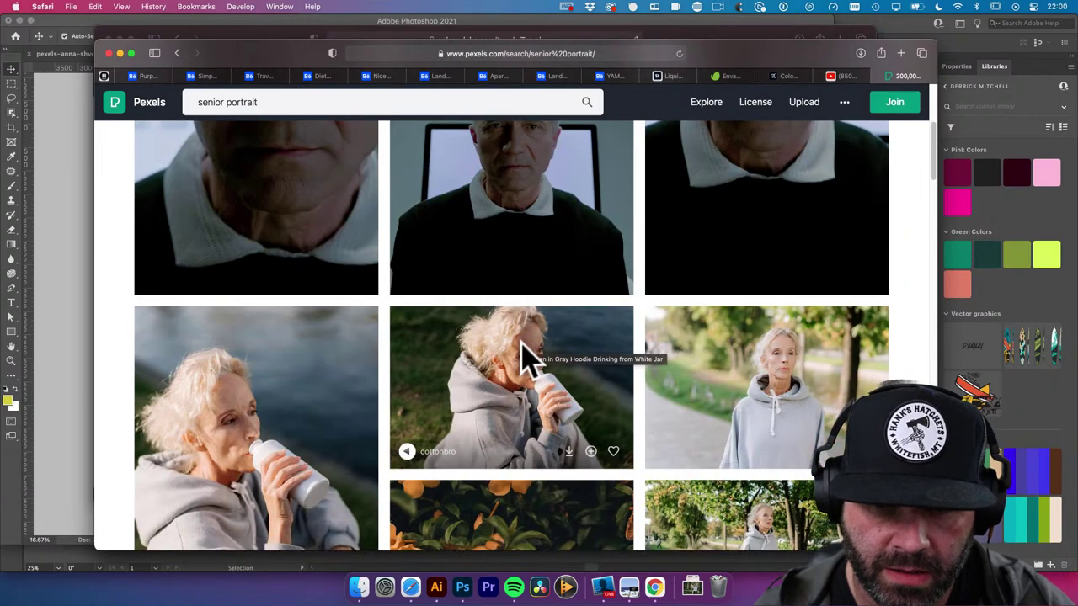
pyautogui.scroll(-12, 527, 354)
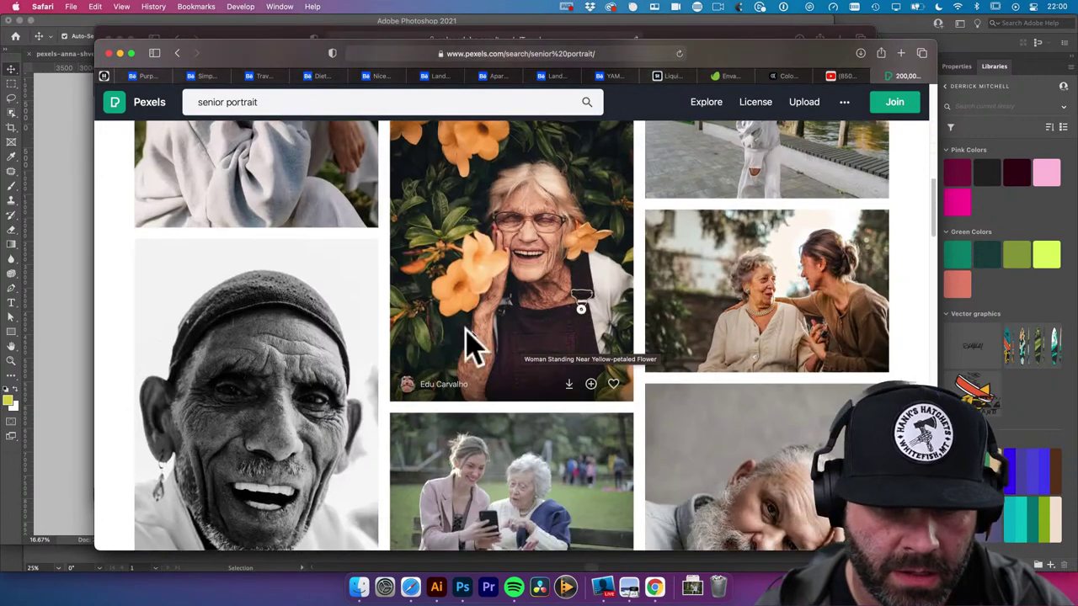
pyautogui.scroll(-5, 439, 328)
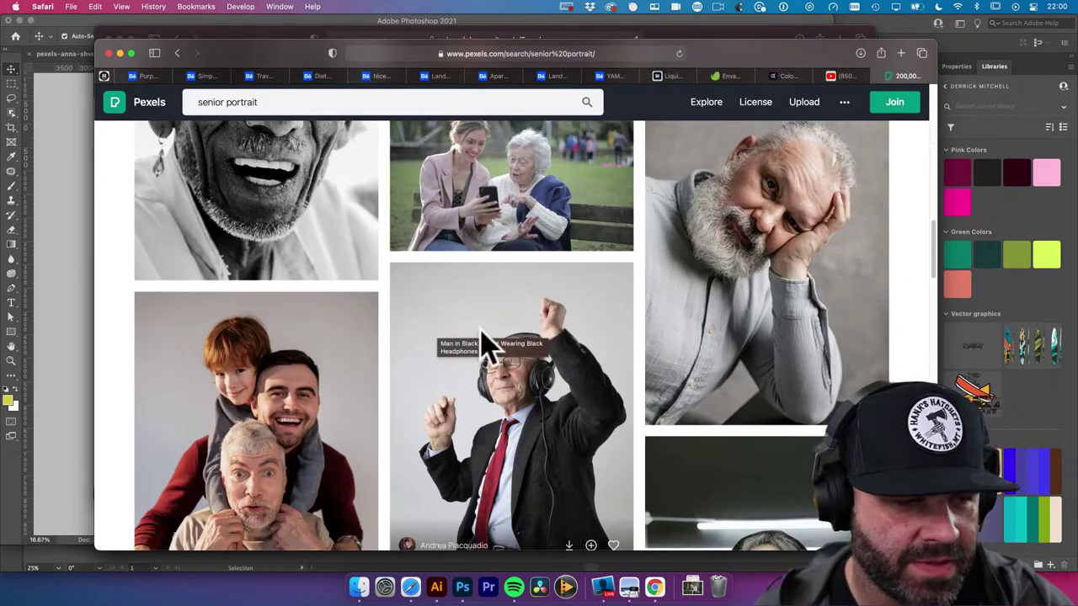
pyautogui.scroll(-11, 484, 341)
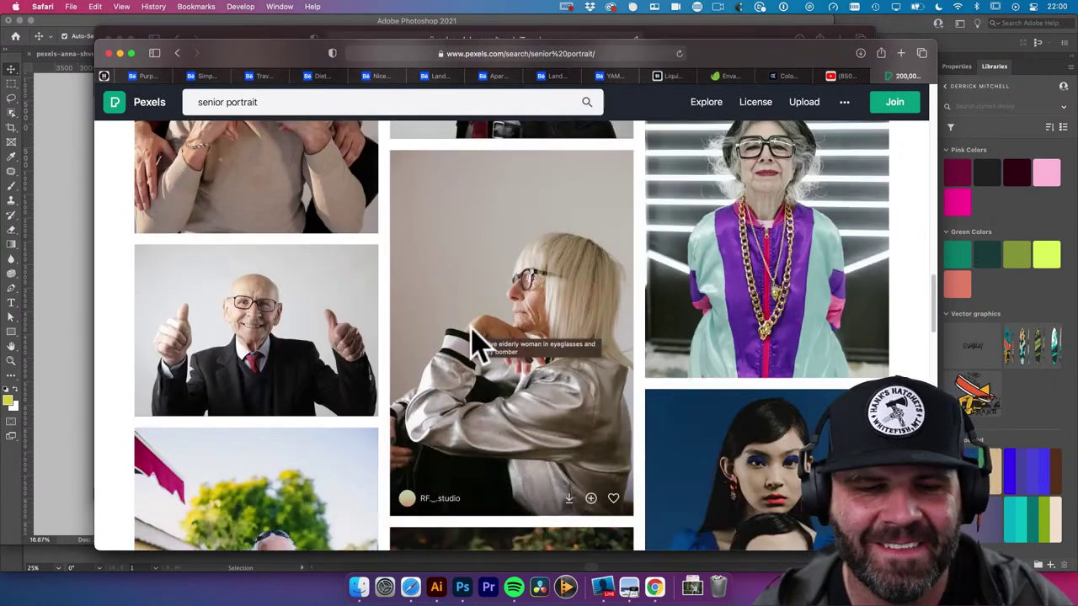
pyautogui.scroll(-8, 577, 353)
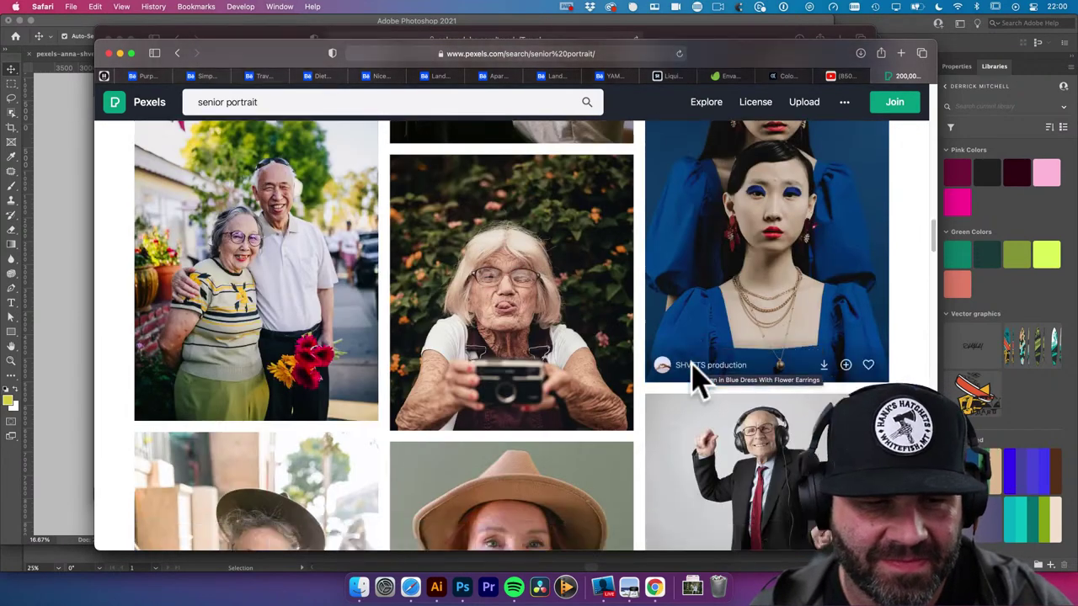
pyautogui.scroll(-4, 696, 375)
pyautogui.moveTo(726, 385)
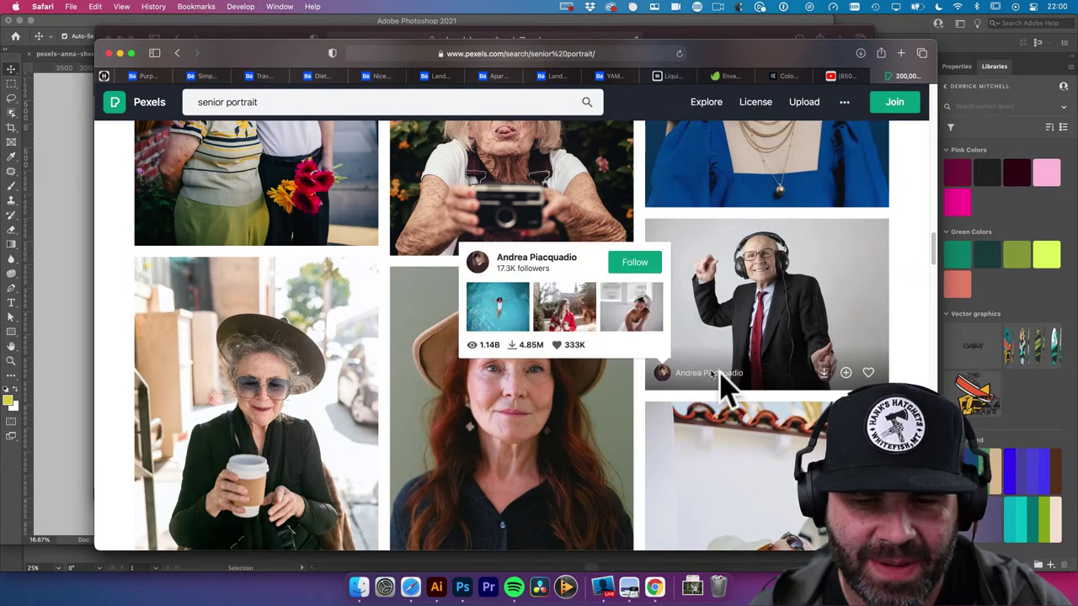
pyautogui.scroll(-4, 779, 358)
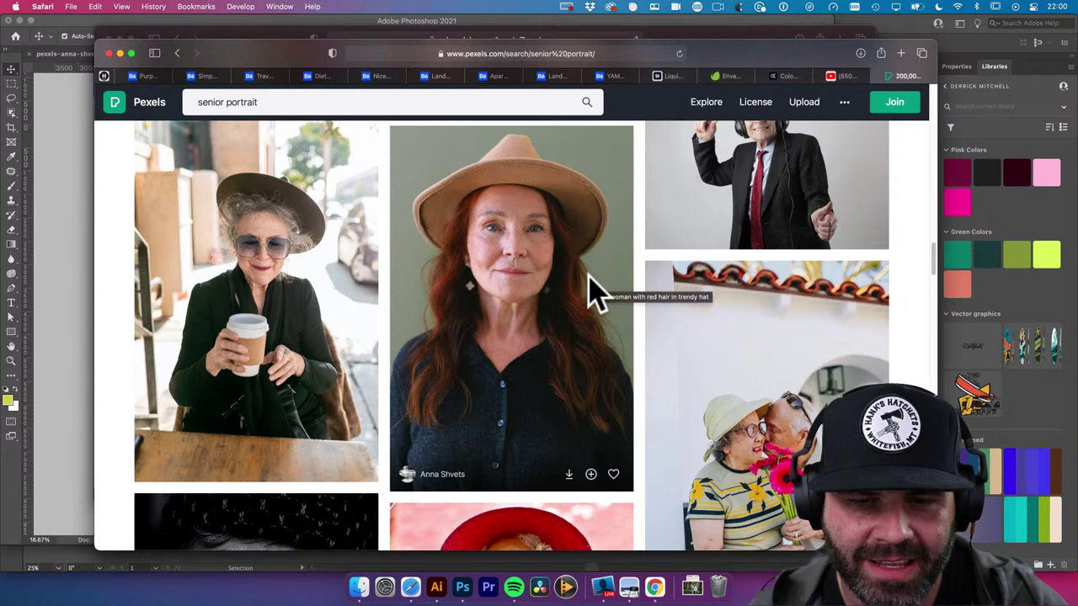
pyautogui.click(569, 475)
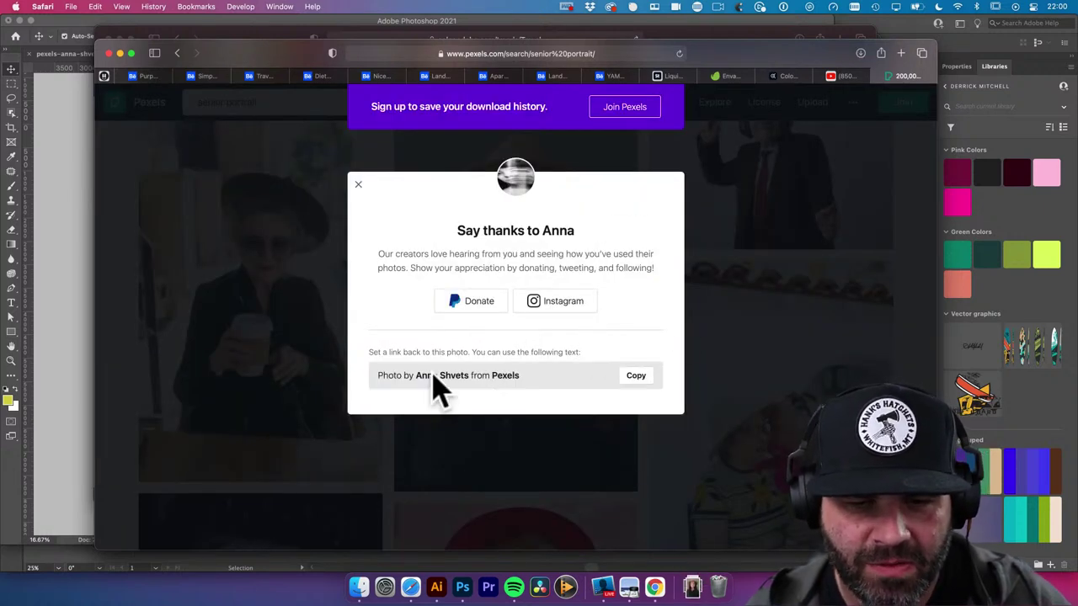
# Open the downloaded portrait from the downloads stack in Photoshop and collapse the Layer Comps view
pyautogui.click(692, 587)
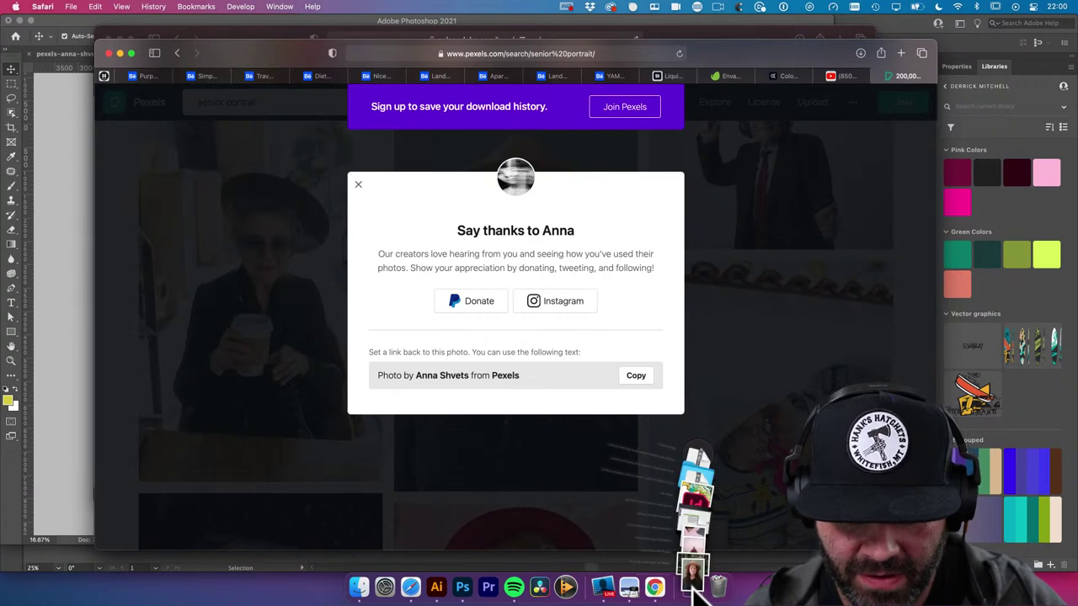
pyautogui.moveTo(705, 546); pyautogui.dragTo(459, 585)
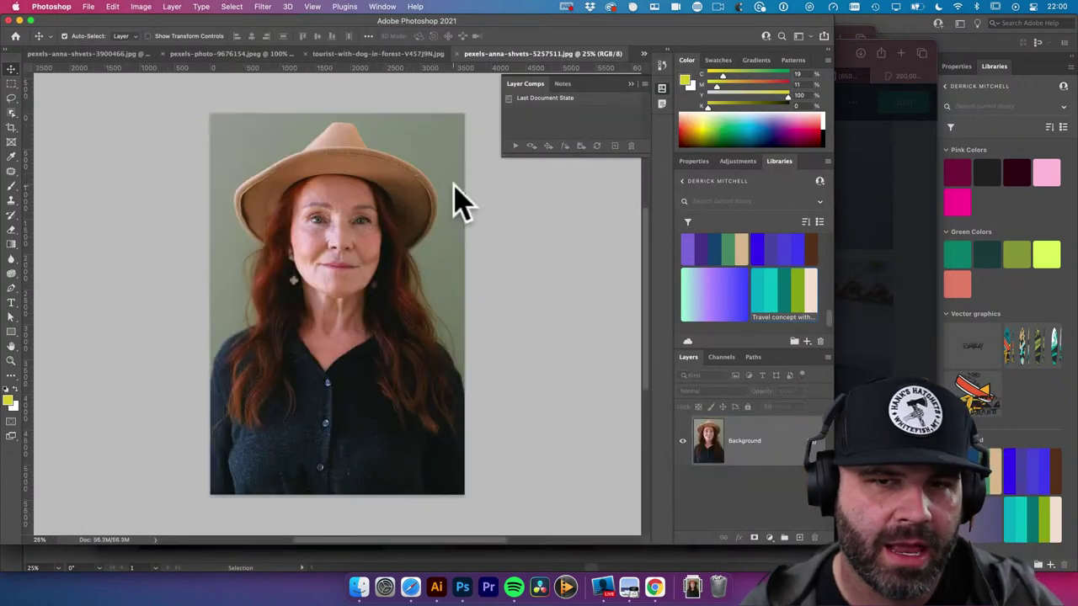
pyautogui.click(662, 88)
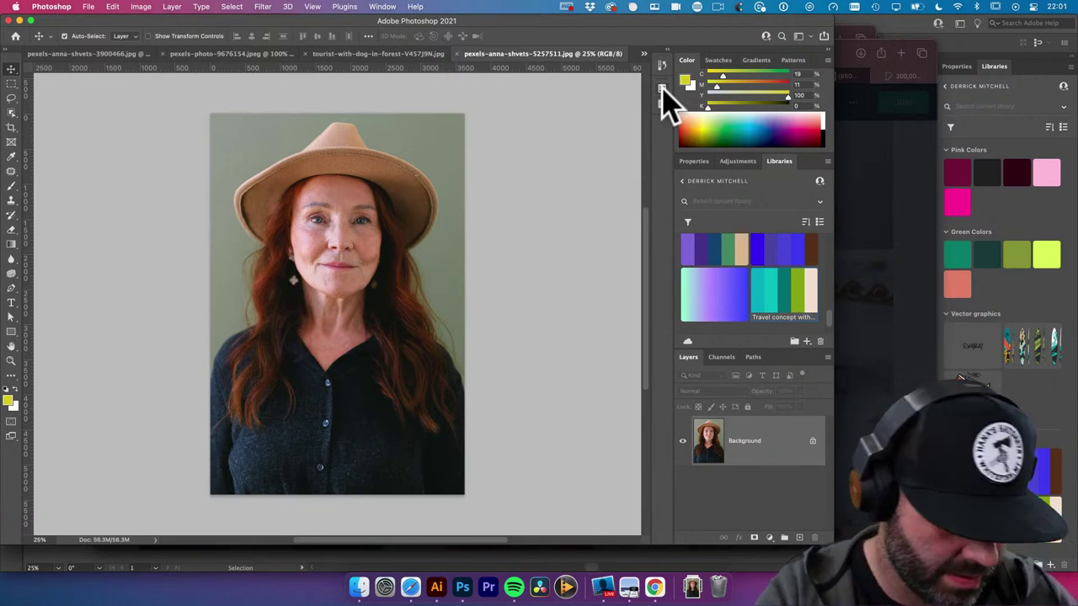
# Duplicate the portrait's Background layer and open the Camera Raw Filter on the copy
pyautogui.press('super+j')
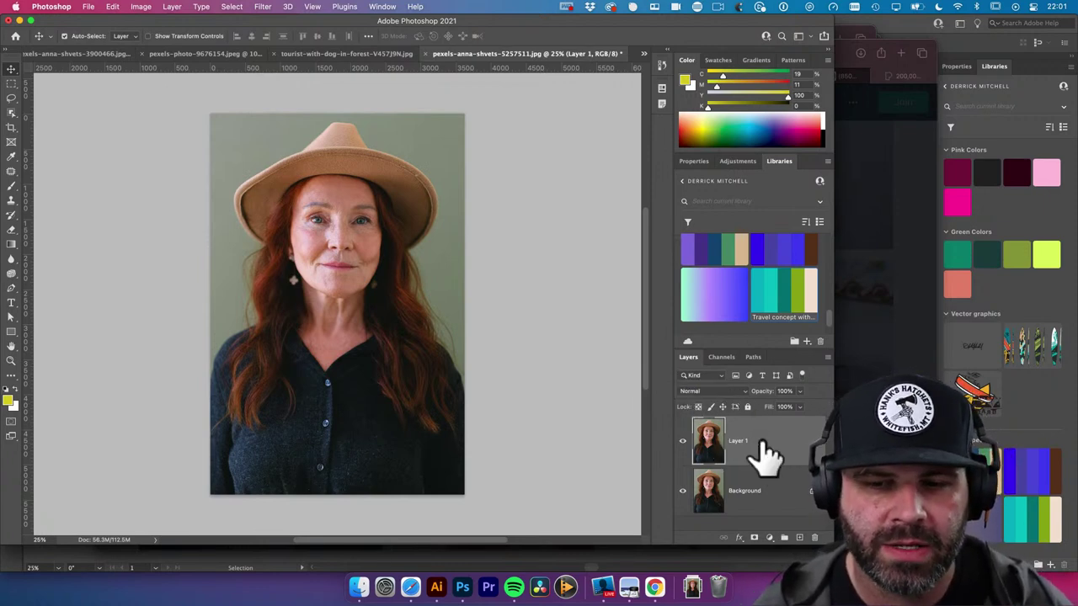
pyautogui.click(263, 7)
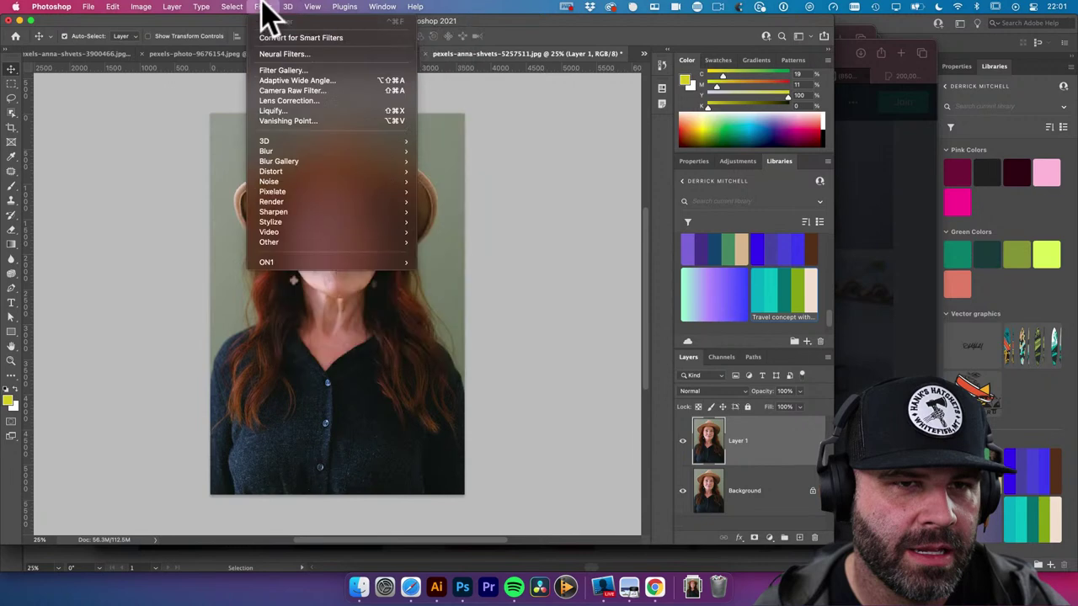
pyautogui.click(333, 91)
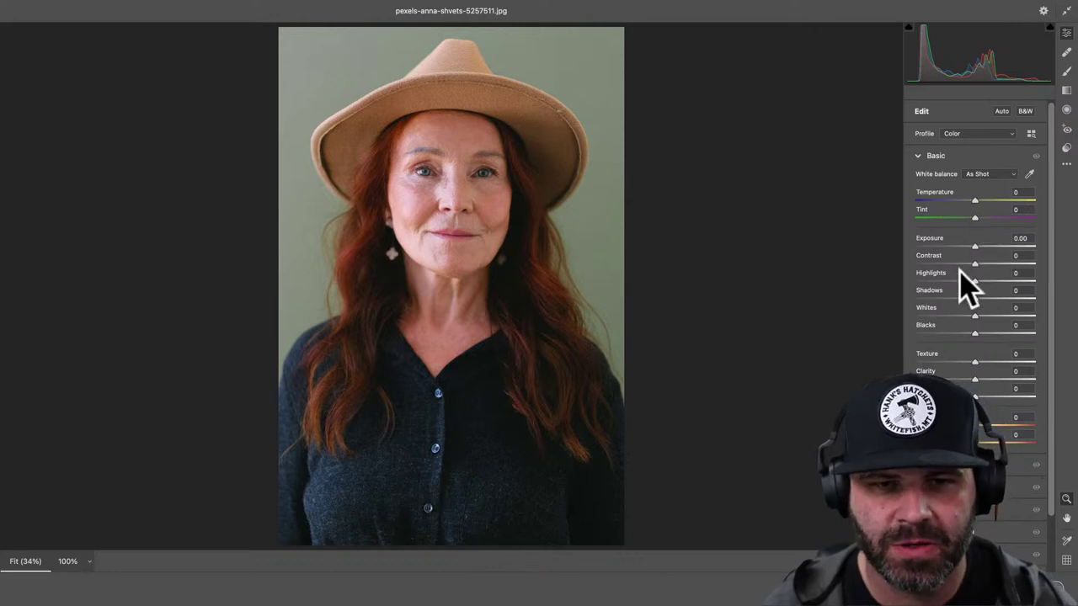
# Try Shadows at -39 in the Camera Raw Basic adjustments, then set Shadows to +9
pyautogui.moveTo(975, 299); pyautogui.dragTo(951, 299)
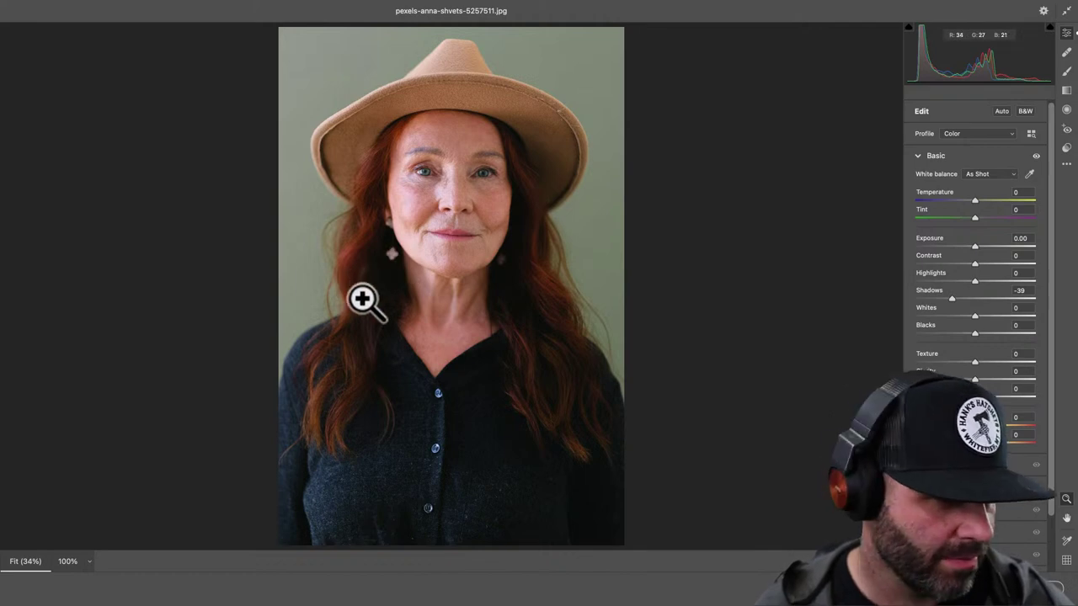
pyautogui.moveTo(955, 298); pyautogui.dragTo(981, 300)
pyautogui.scroll(-3, 962, 373)
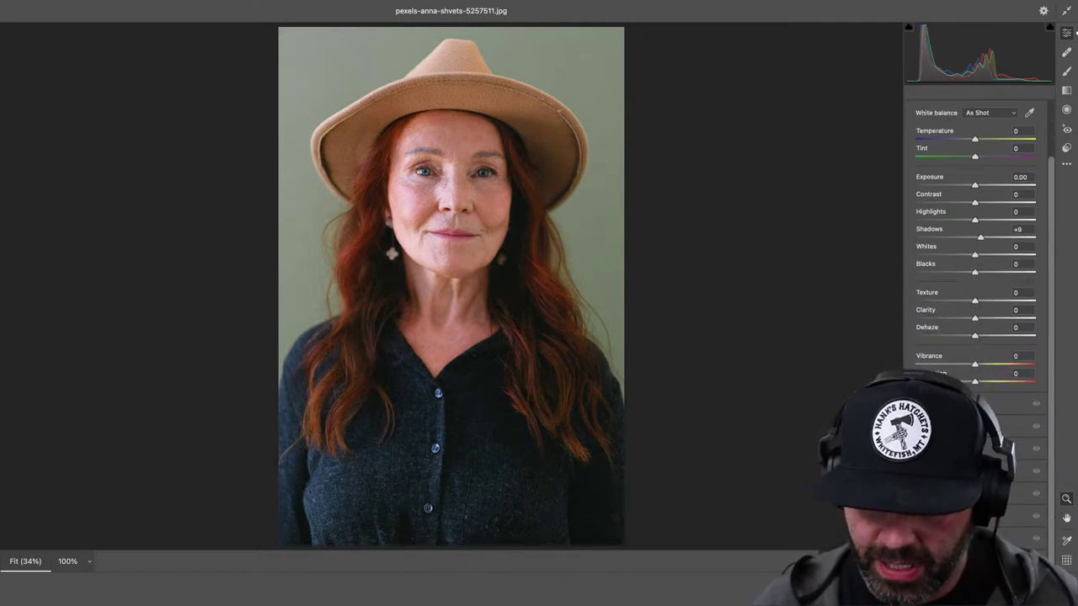
# Darken the portrait's edges by setting Vignetting to -32 in the Camera Raw Effects adjustments
pyautogui.click(926, 539)
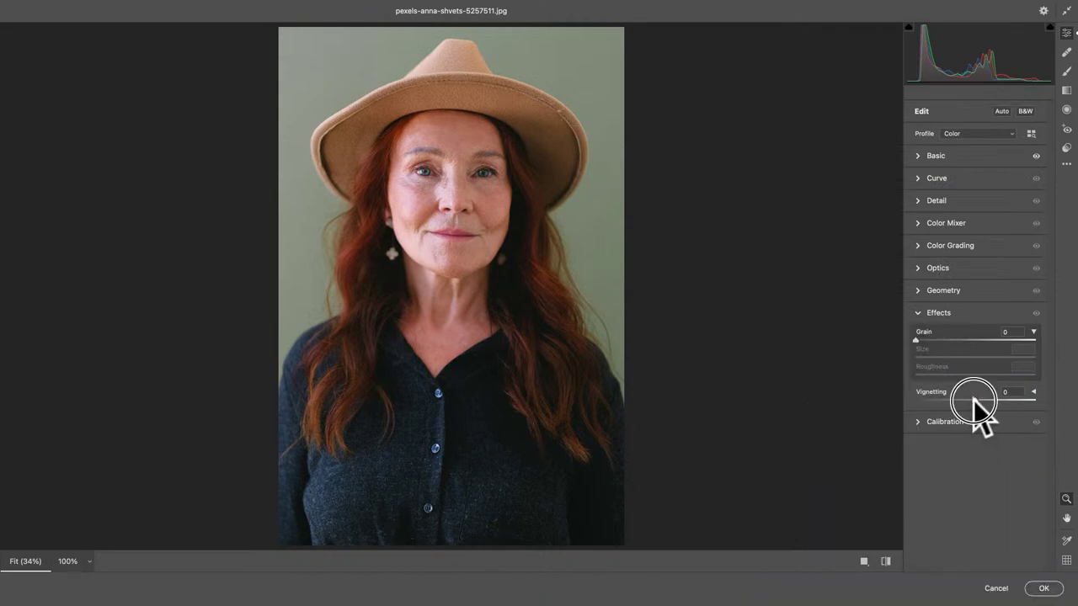
pyautogui.moveTo(977, 404)
pyautogui.mouseDown()
pyautogui.moveTo(945, 406)
pyautogui.moveTo(1034, 408)
pyautogui.moveTo(939, 408)
pyautogui.moveTo(956, 407)
pyautogui.mouseUp()
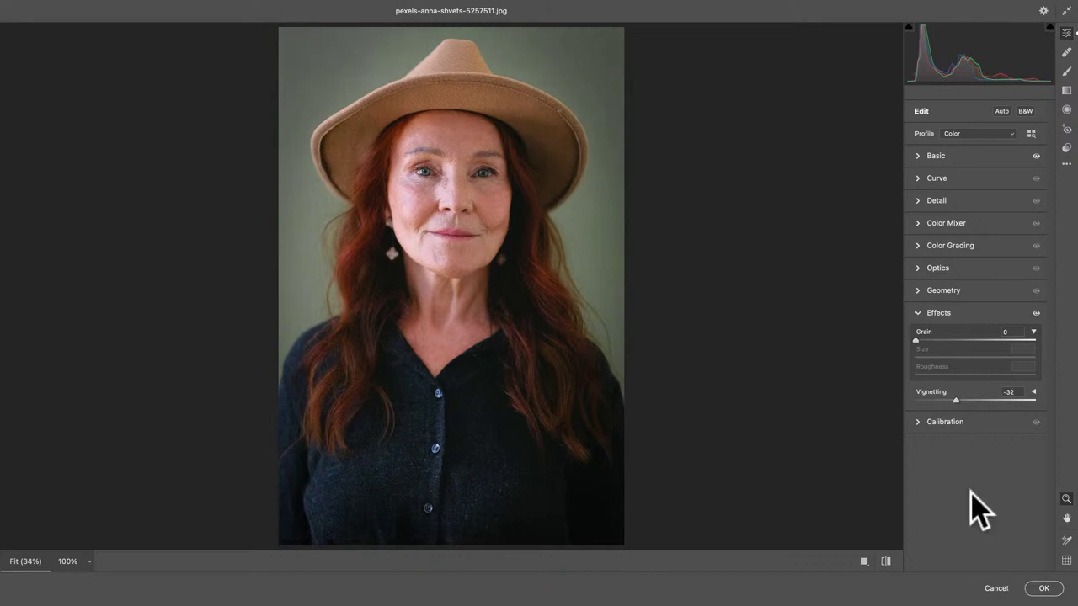
# Set Vibrance to -12 and Saturation to -17, raise Dehaze slightly, and apply the Camera Raw Filter
pyautogui.click(916, 155)
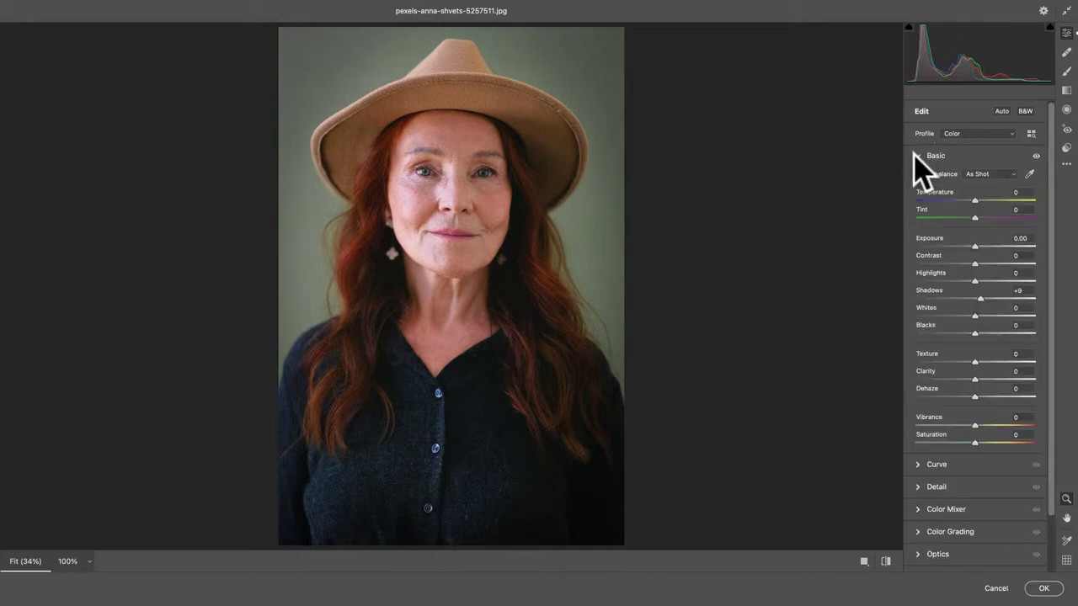
pyautogui.scroll(-2, 956, 383)
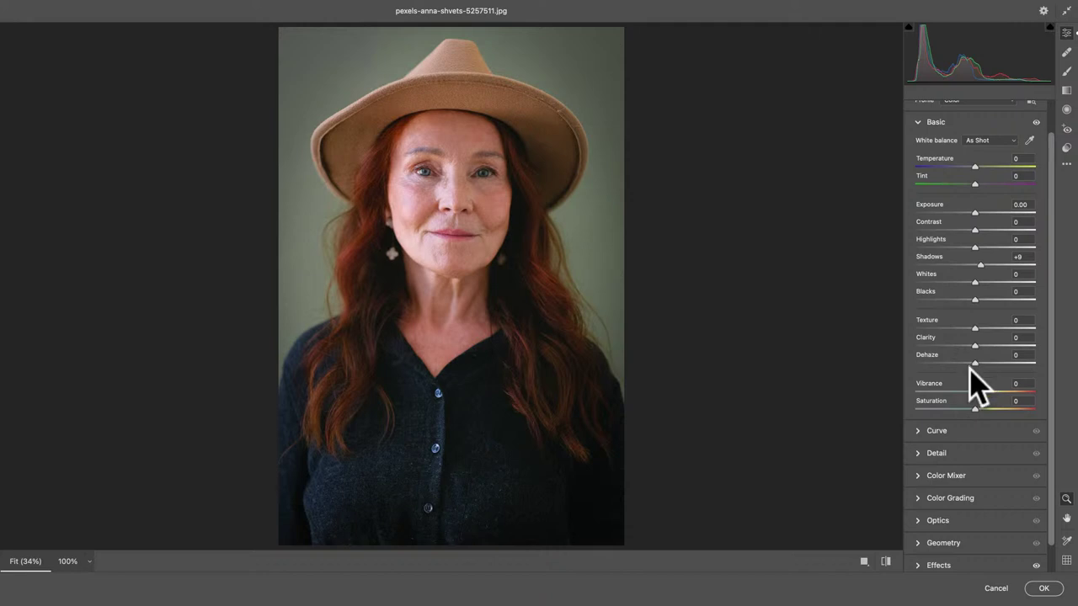
pyautogui.moveTo(975, 390); pyautogui.dragTo(967, 410)
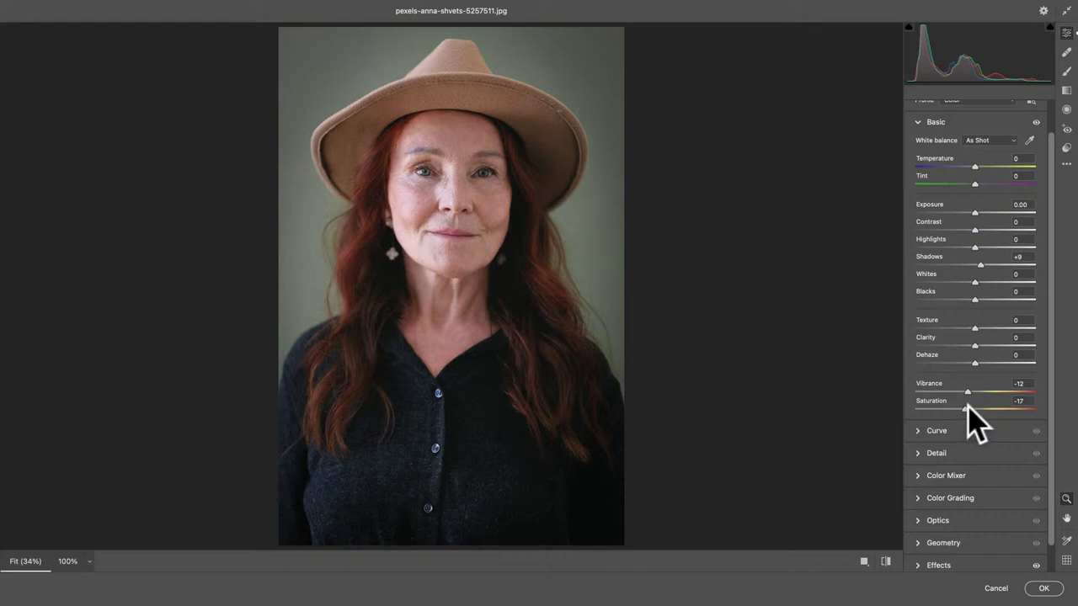
pyautogui.moveTo(975, 362); pyautogui.dragTo(981, 363)
pyautogui.click(1042, 587)
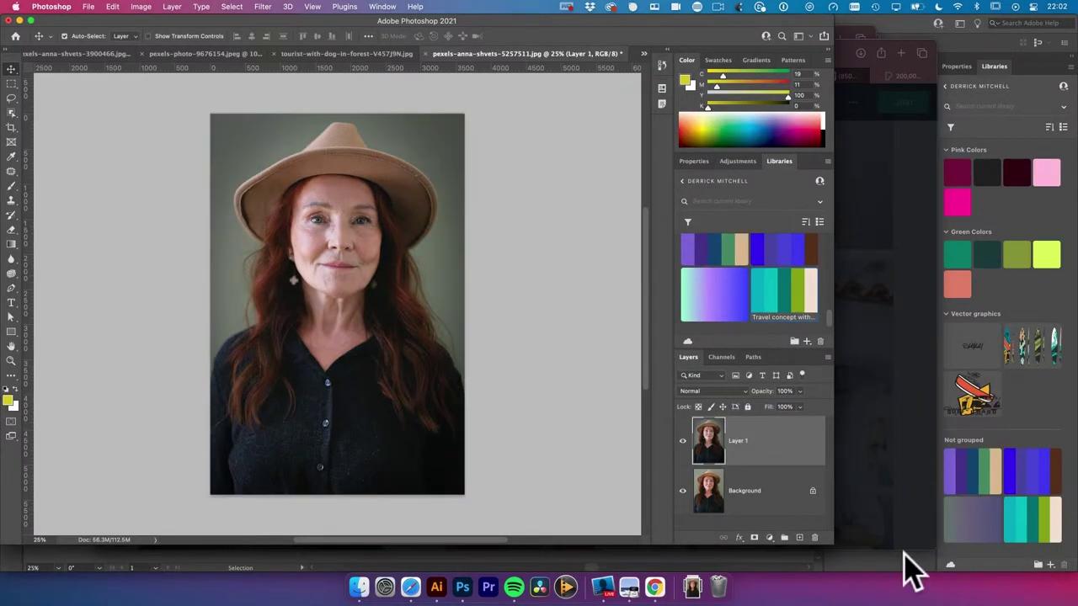
# Compare the filtered Layer 1 with the original Background by toggling its visibility, and duplicate Layer 1
pyautogui.click(683, 441)
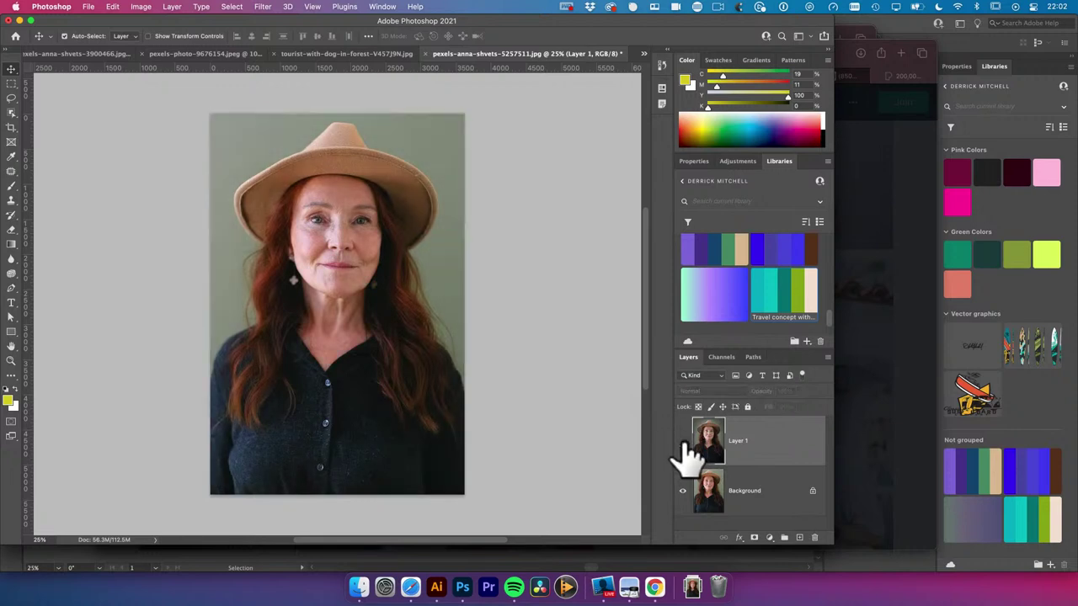
pyautogui.click(683, 442)
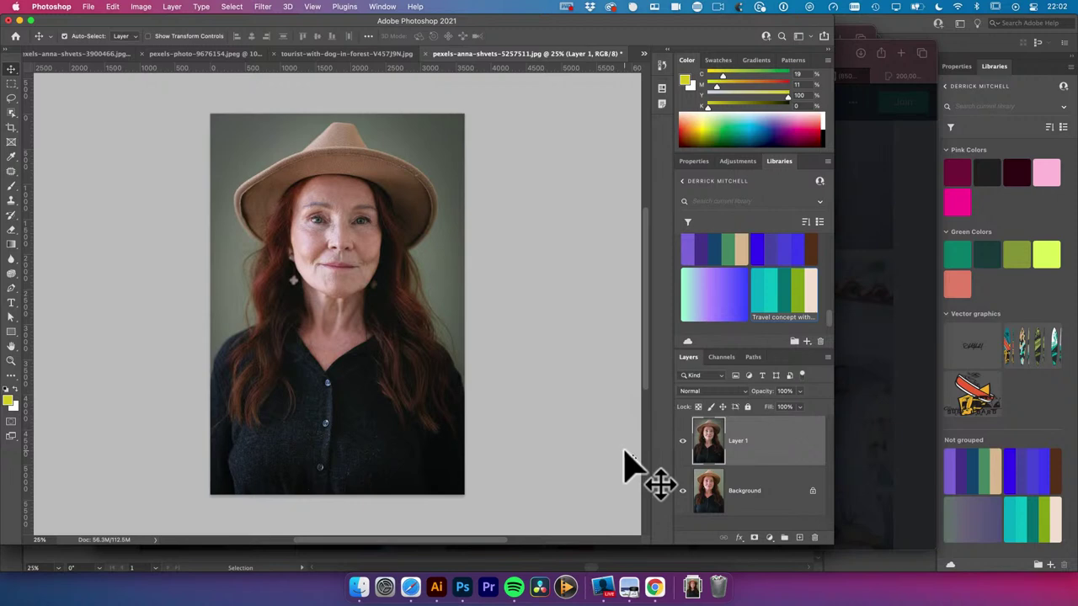
pyautogui.click(290, 215)
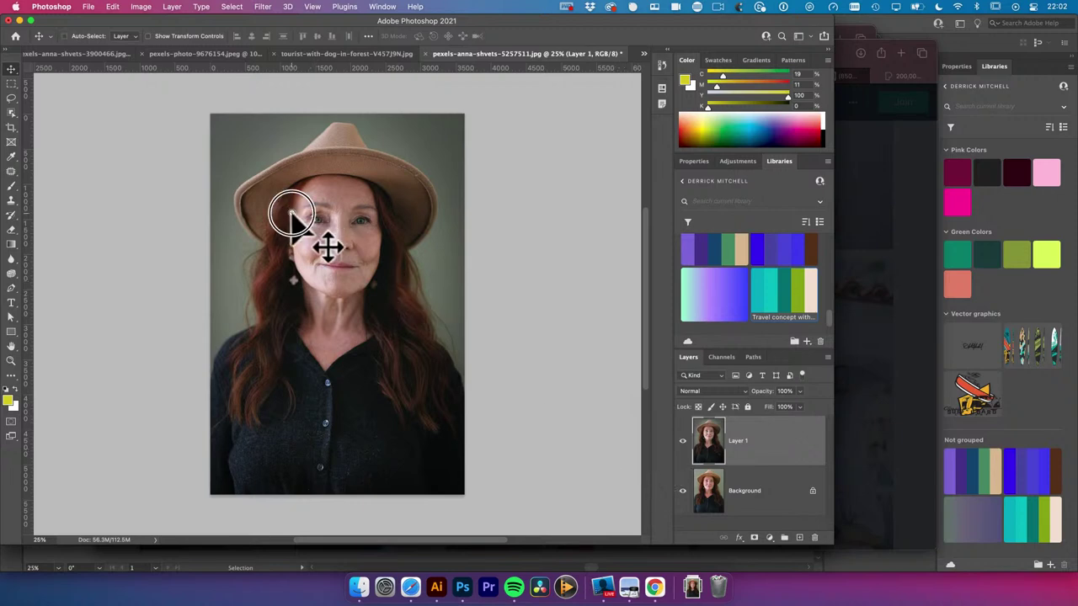
pyautogui.moveTo(291, 216); pyautogui.dragTo(298, 282)
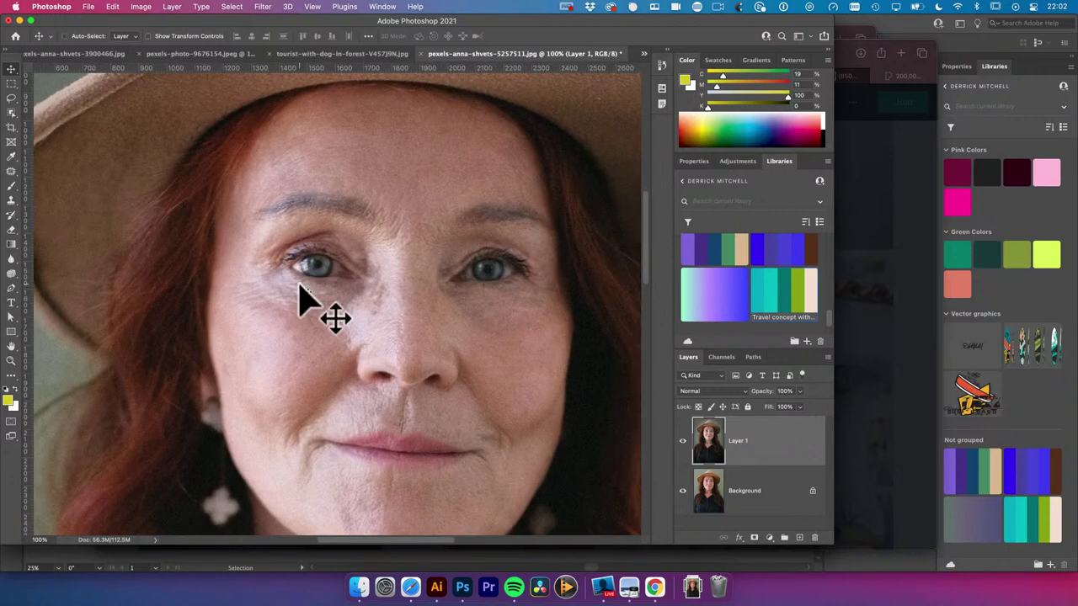
pyautogui.press('super+j')
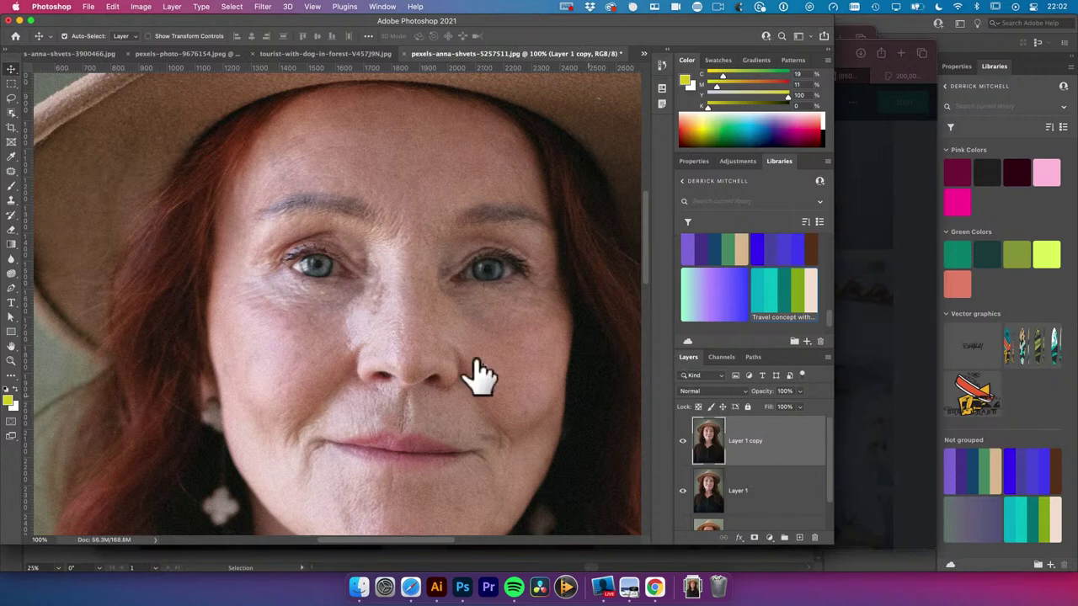
# Clone skin over the area between the inner eye and the nose using the Clone Stamp at 92% opacity and 68% flow
pyautogui.press('s')
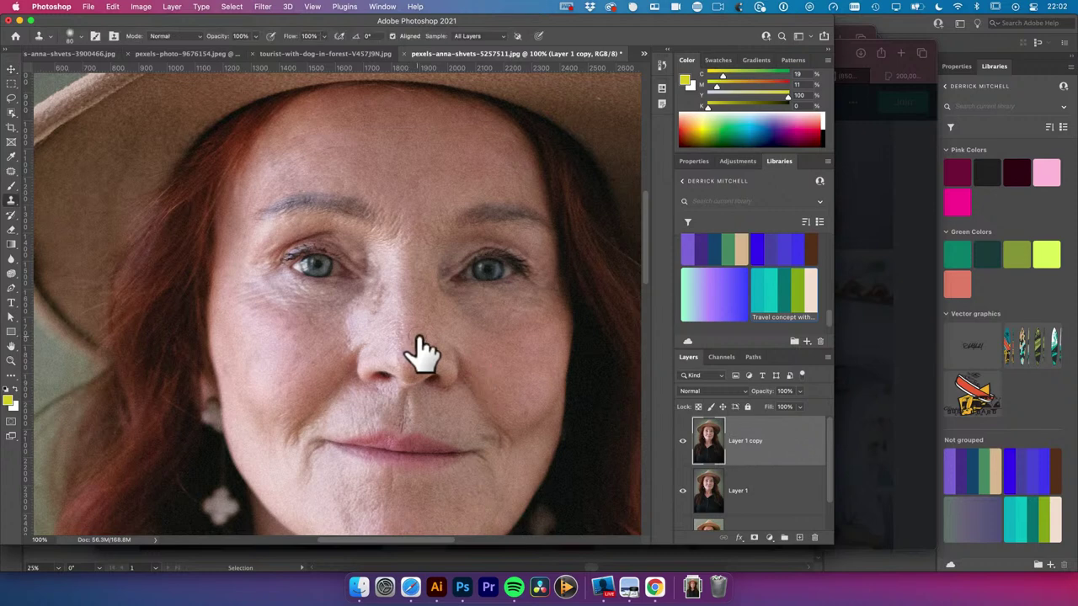
pyautogui.rightClick(13, 202)
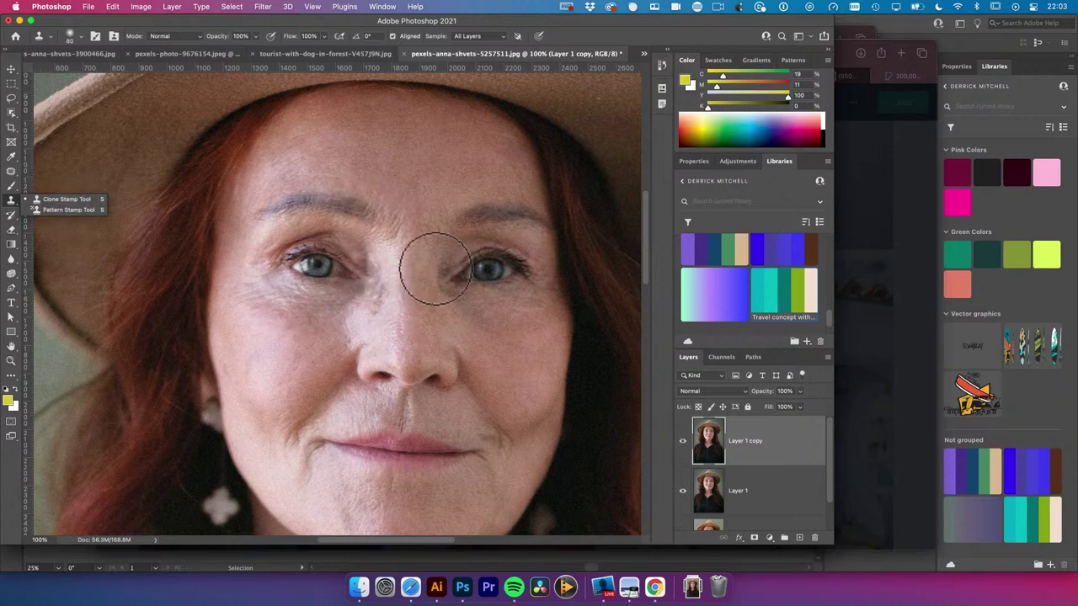
pyautogui.click(287, 41)
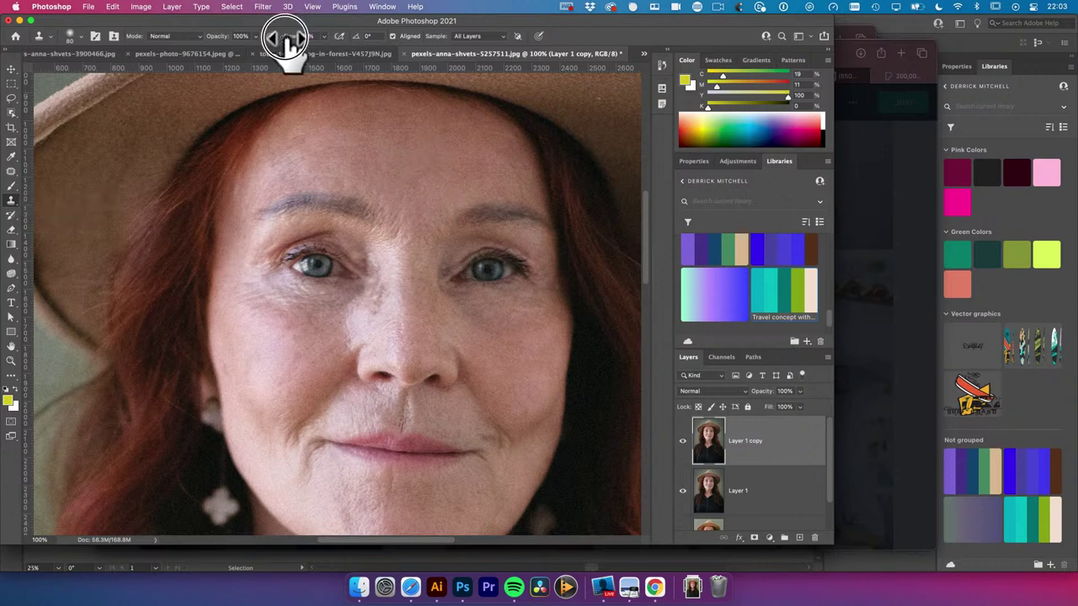
pyautogui.moveTo(211, 41); pyautogui.dragTo(206, 40)
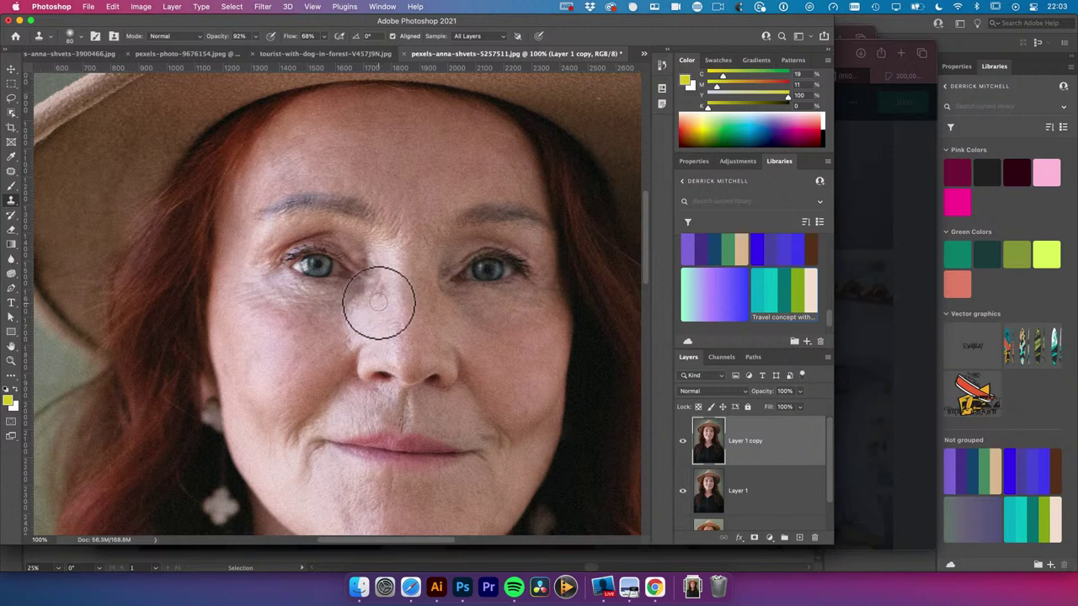
pyautogui.moveTo(380, 277); pyautogui.dragTo(366, 325)
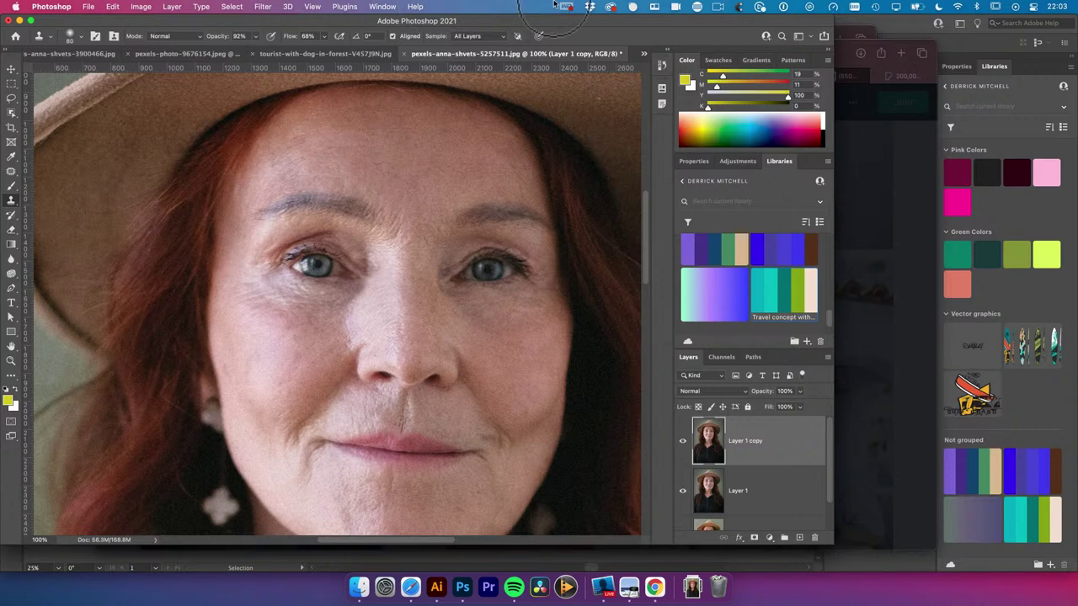
pyautogui.click(477, 35)
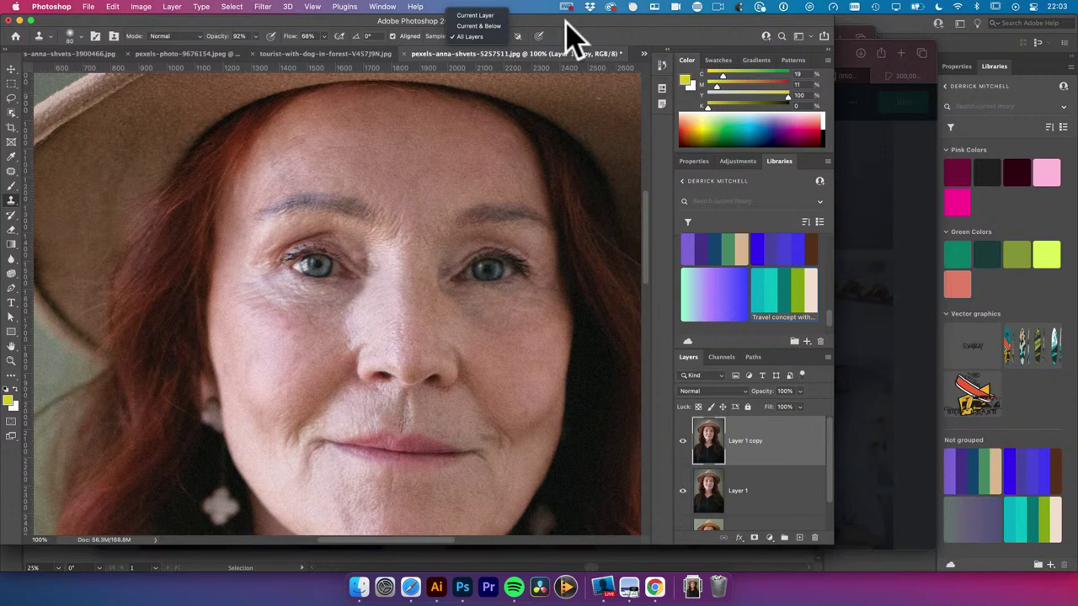
pyautogui.click(562, 53)
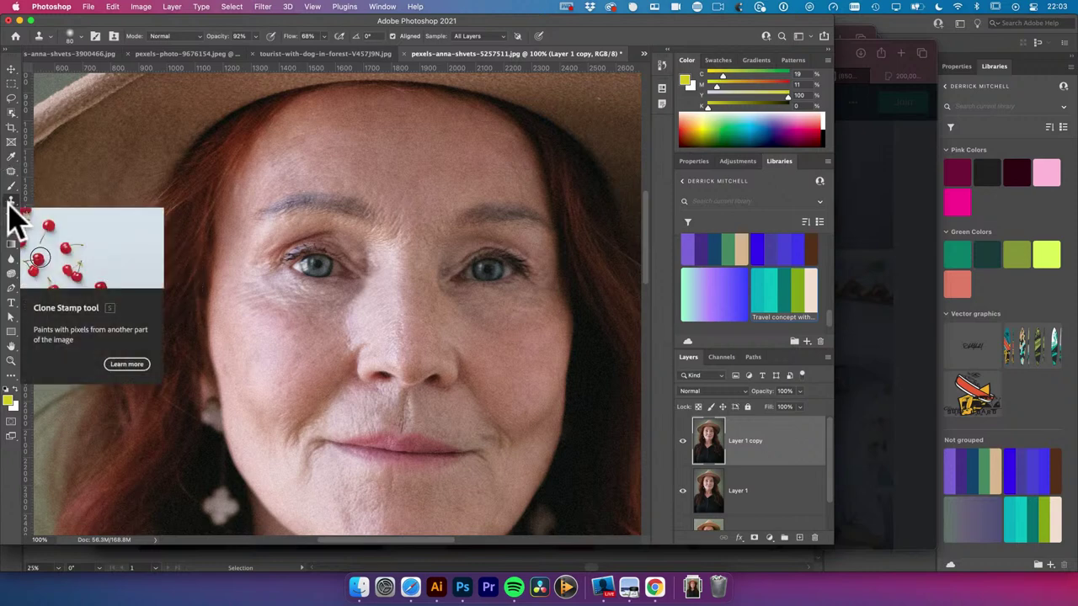
# Remove small blemishes on the cheek with the Spot Healing Brush at size 45 in Content-Aware mode
pyautogui.press('j')
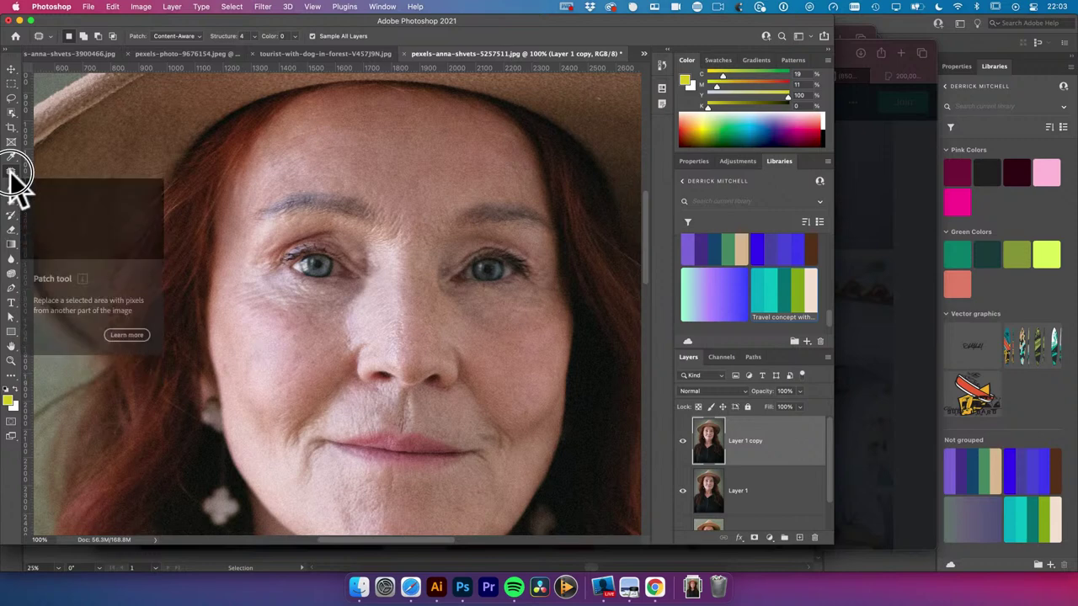
pyautogui.click(11, 172)
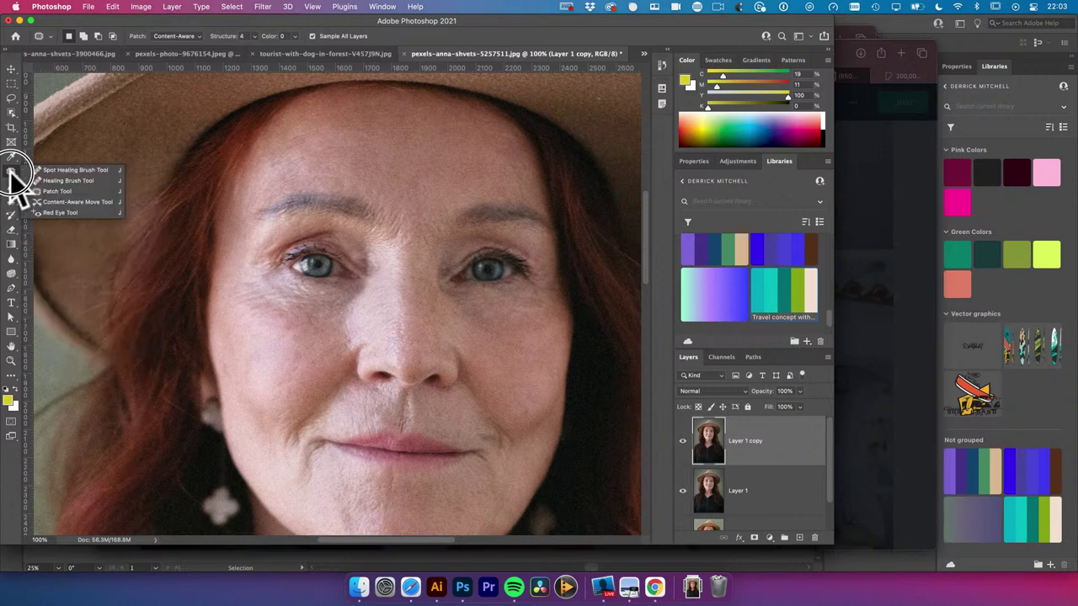
pyautogui.click(98, 170)
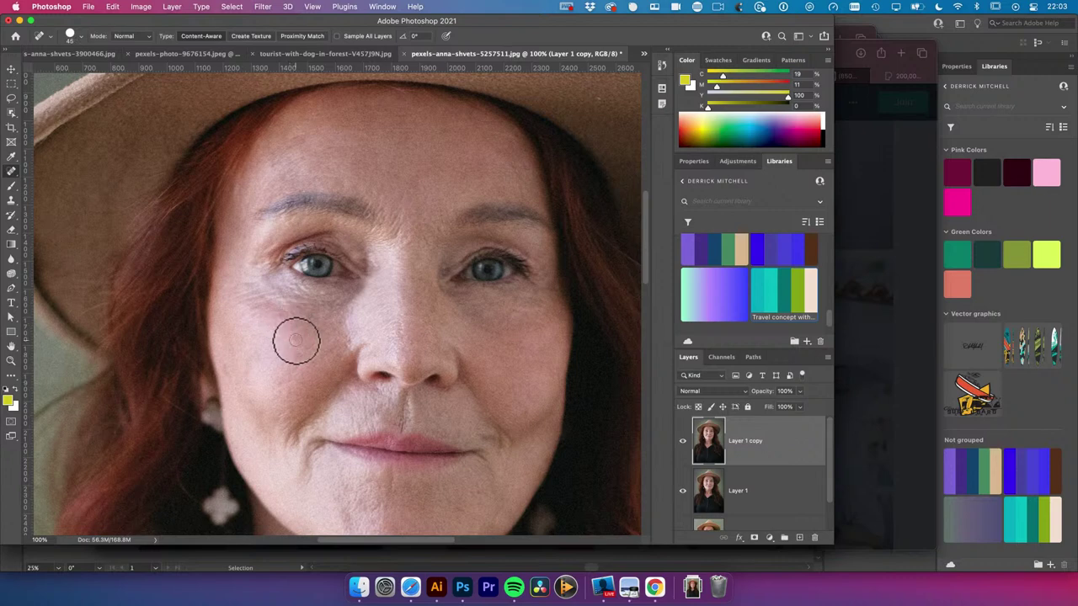
pyautogui.click(296, 343)
pyautogui.click(300, 357)
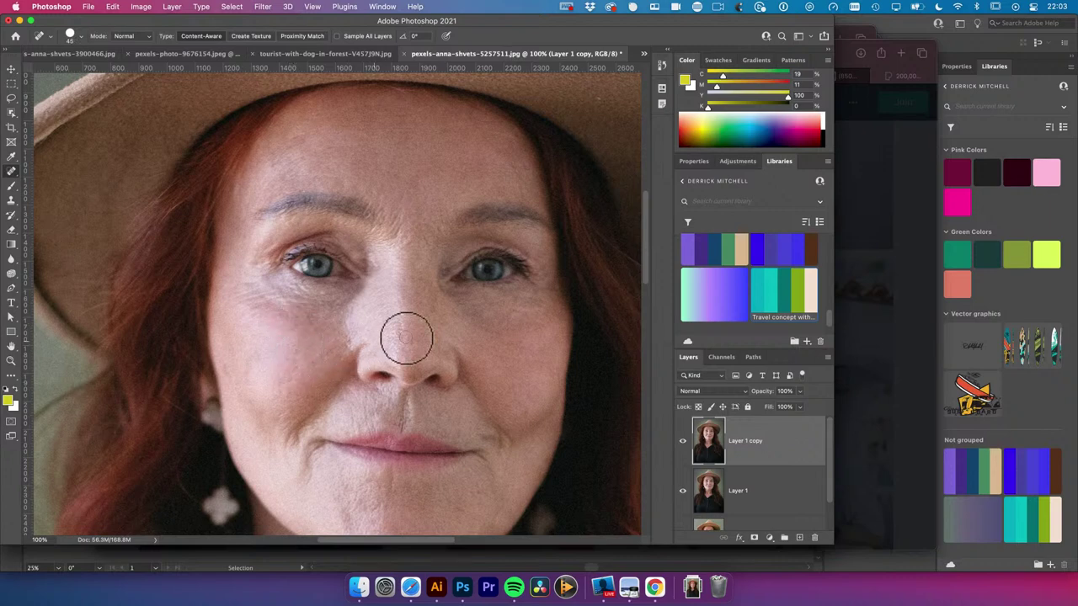
# Brush over the lines between the eyebrows and the wrinkles beneath the eye with the Spot Healing Brush
pyautogui.moveTo(397, 211); pyautogui.dragTo(396, 253)
pyautogui.moveTo(411, 215); pyautogui.dragTo(413, 257)
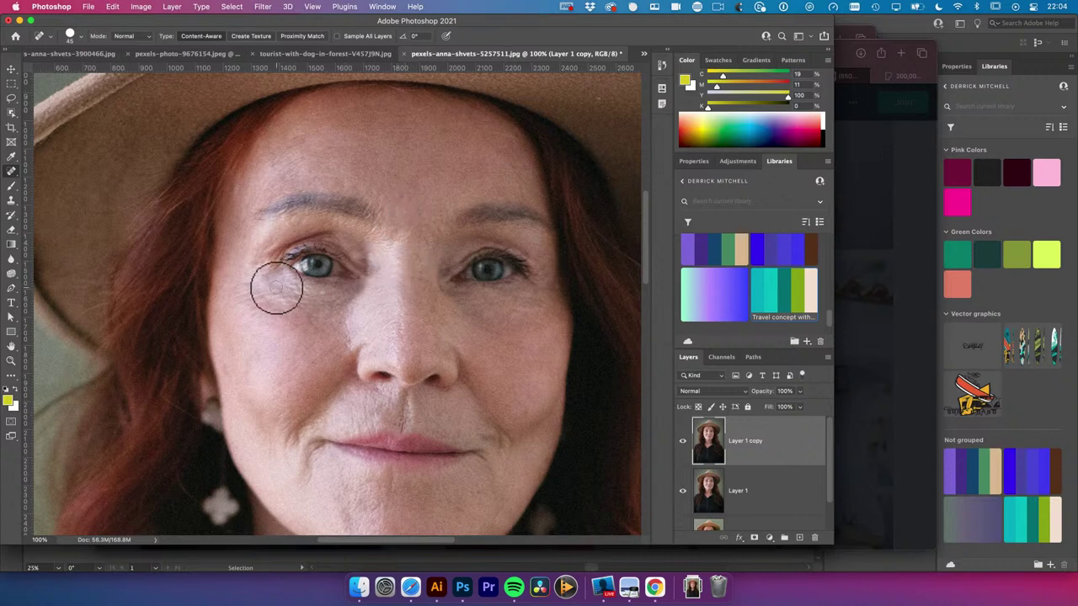
pyautogui.moveTo(276, 288)
pyautogui.mouseDown()
pyautogui.moveTo(329, 306)
pyautogui.moveTo(291, 305)
pyautogui.moveTo(293, 291)
pyautogui.moveTo(349, 294)
pyautogui.mouseUp()
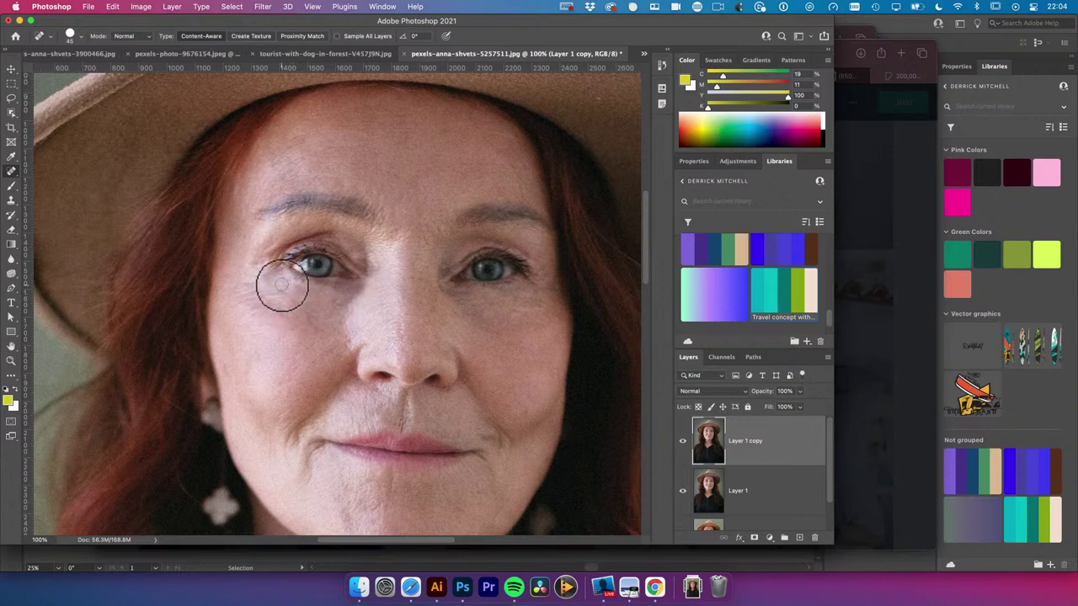
pyautogui.moveTo(282, 285); pyautogui.dragTo(409, 325)
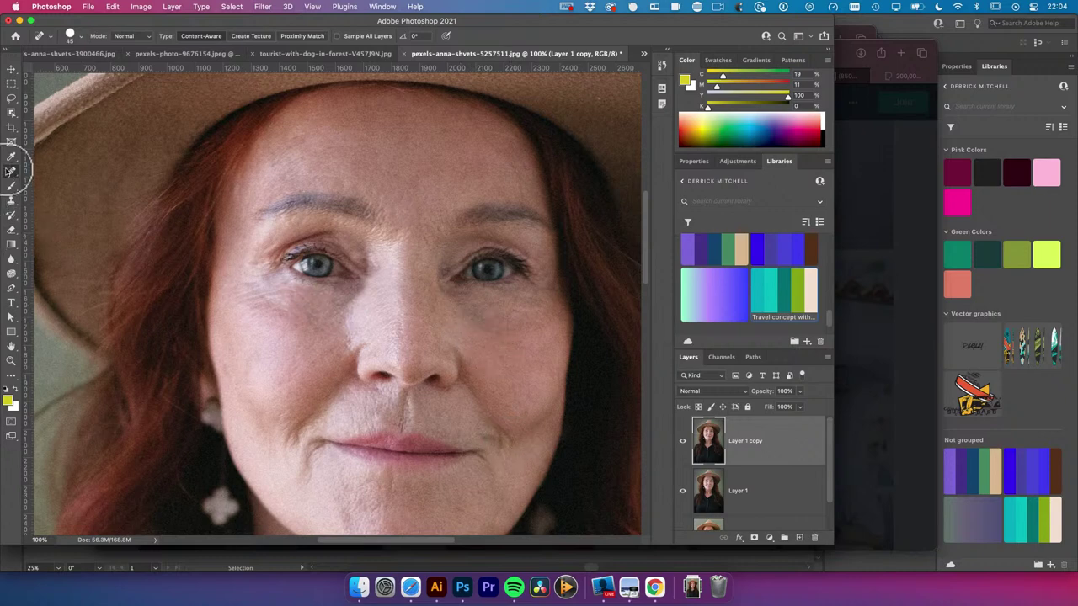
# Try smoothing the under-eye wrinkles with the Healing Brush at size 90, sampling skin from the cheek just below
pyautogui.rightClick(12, 171)
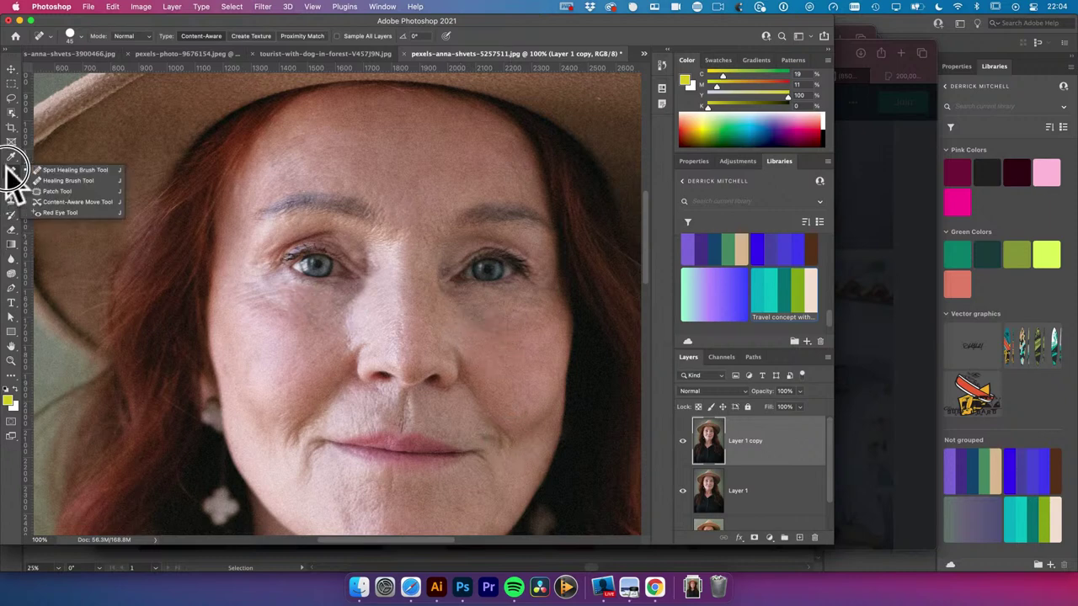
pyautogui.click(76, 181)
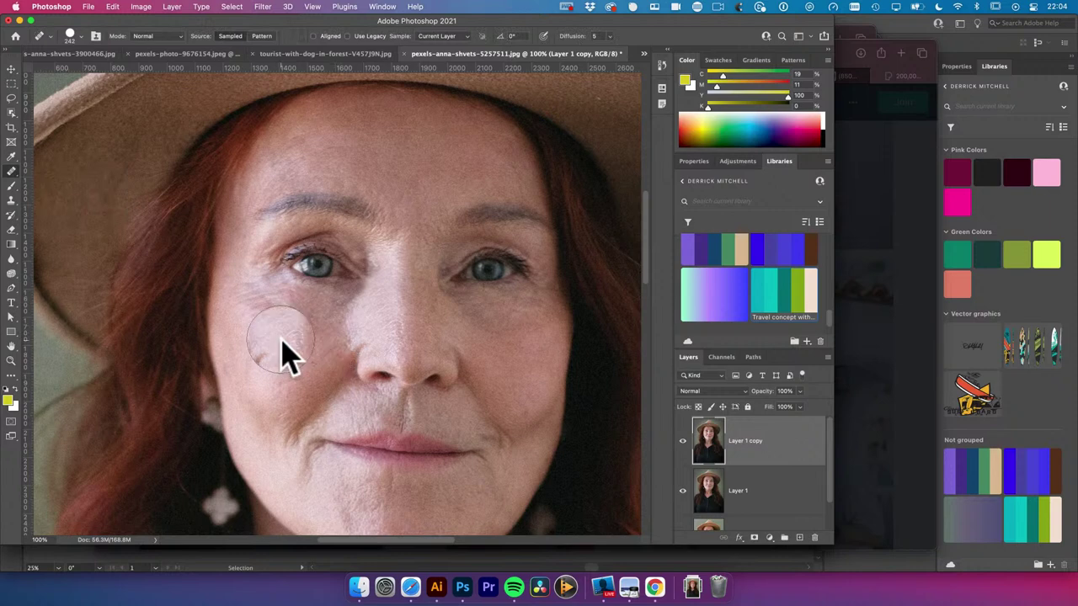
pyautogui.hscroll(-2, 286, 345)
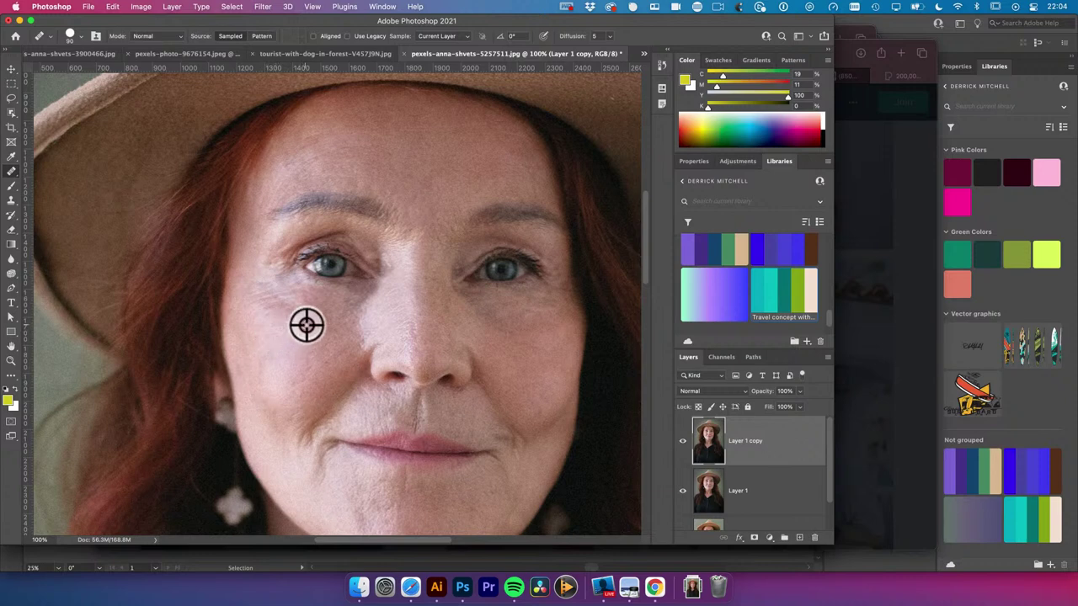
pyautogui.keyDown('alt'); pyautogui.click(307, 325); pyautogui.keyUp('alt')
pyautogui.moveTo(349, 288)
pyautogui.mouseDown()
pyautogui.moveTo(295, 294)
pyautogui.moveTo(320, 296)
pyautogui.mouseUp()
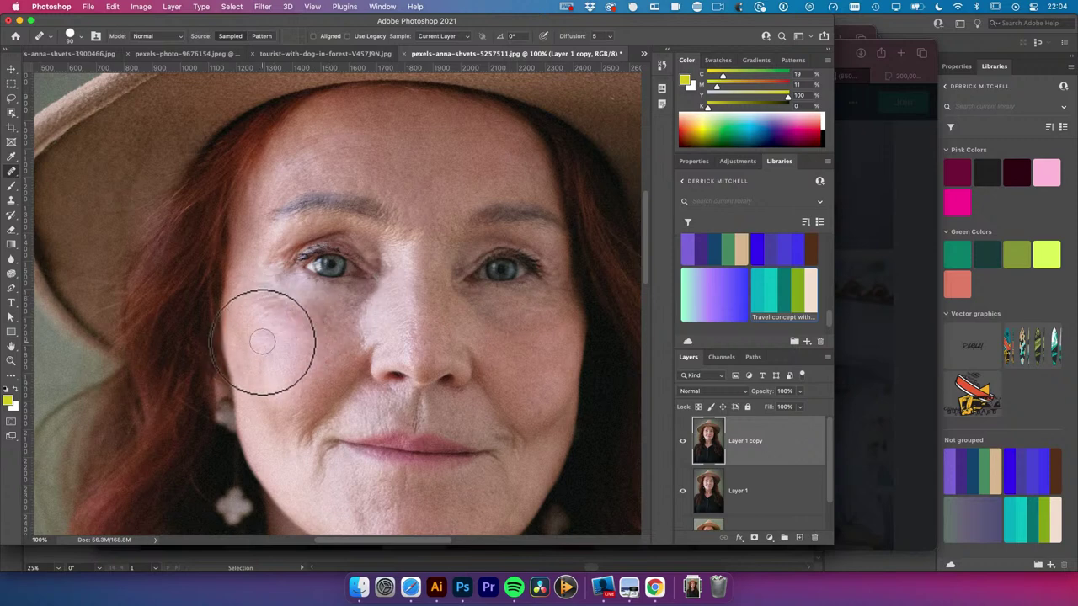
pyautogui.click(522, 189)
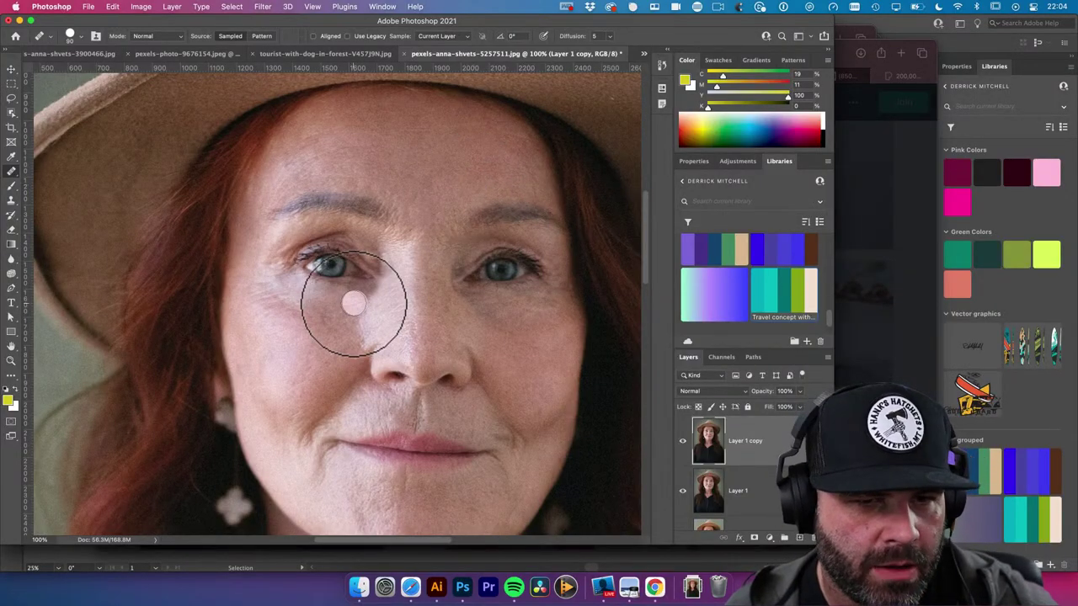
# Heal the wrinkles around one eye with the Healing Brush at size 90, sampling skin beneath the opposite eye and from the nearby cheek
pyautogui.click(13, 173)
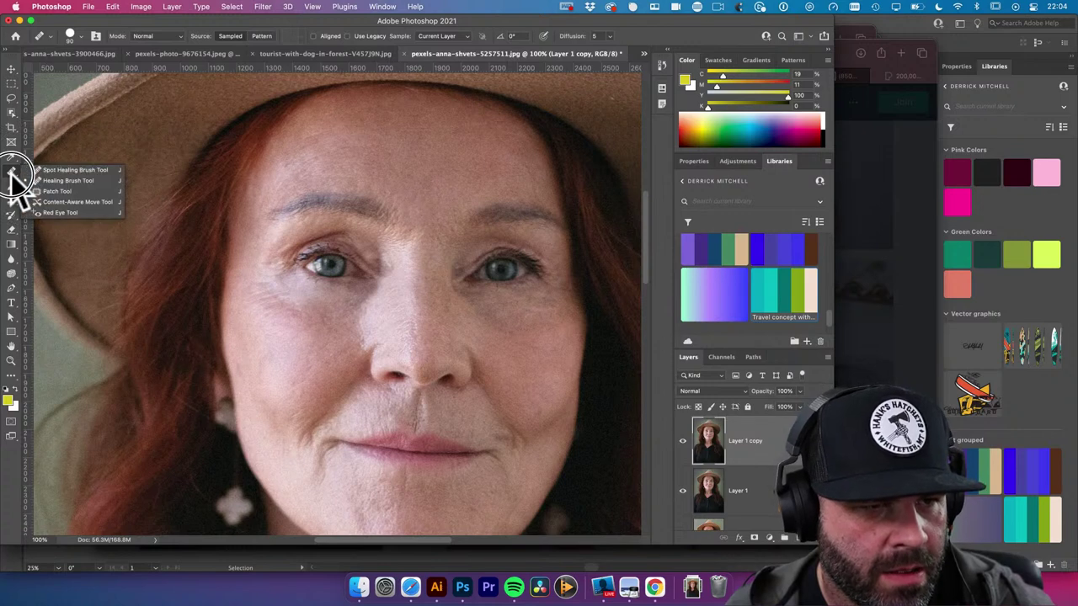
pyautogui.click(63, 179)
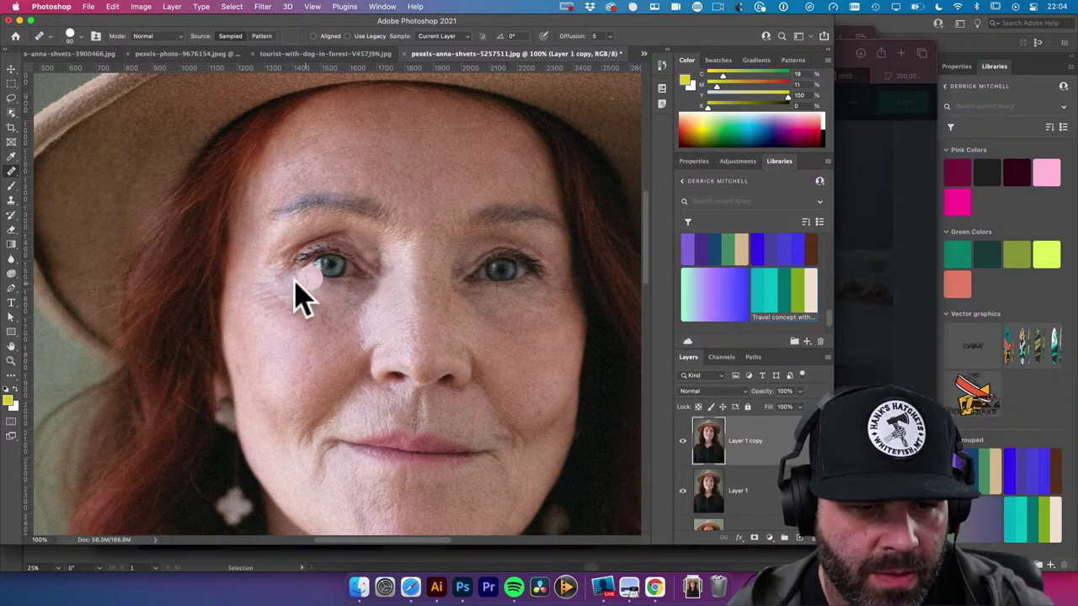
pyautogui.press('alt')
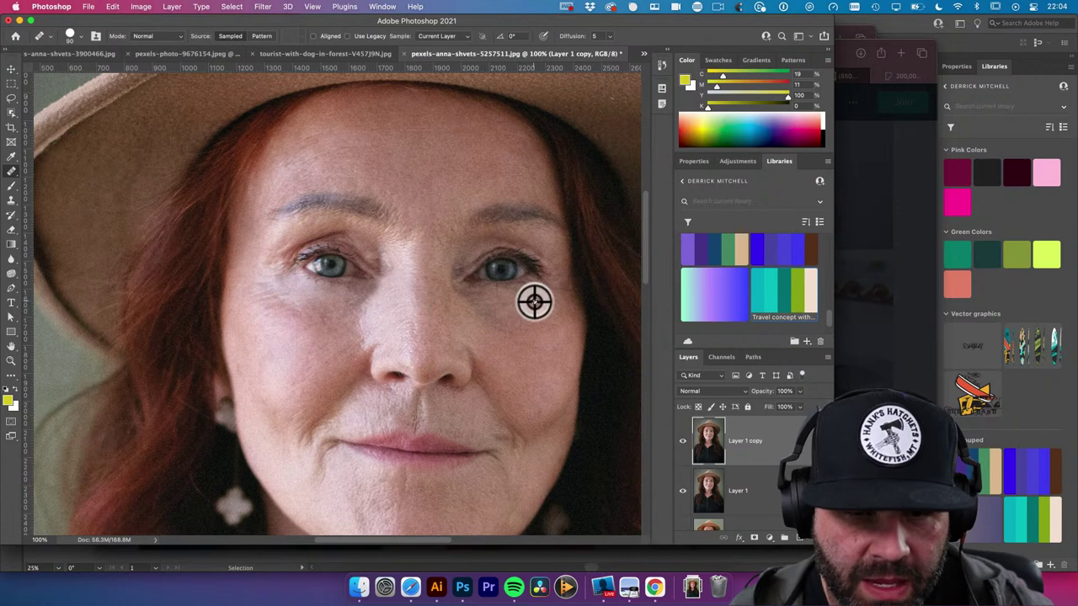
pyautogui.keyDown('alt'); pyautogui.click(536, 303); pyautogui.keyUp('alt')
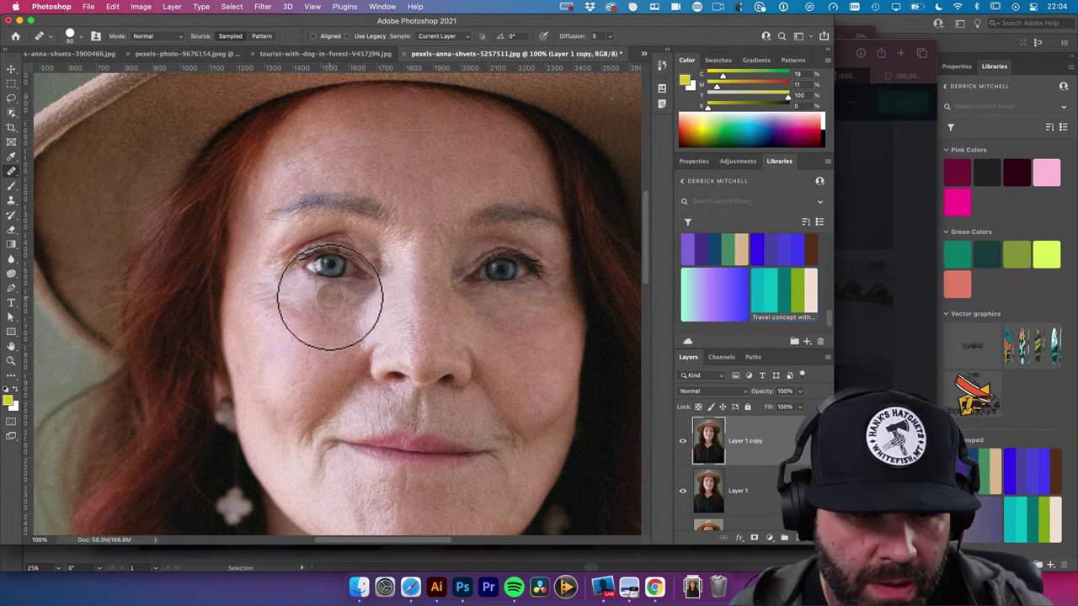
pyautogui.press('alt')
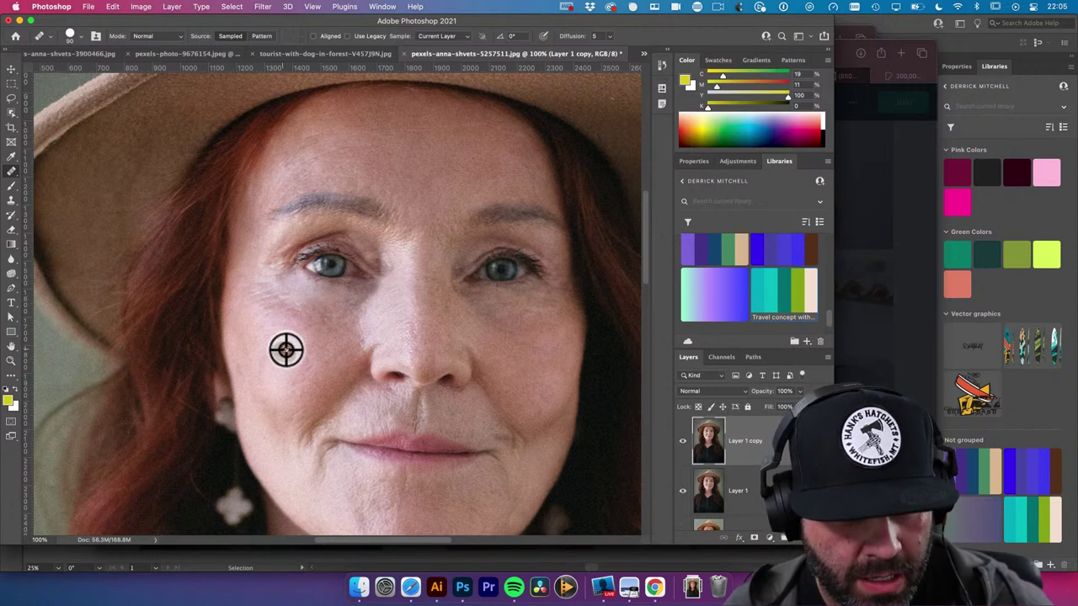
pyautogui.keyDown('alt'); pyautogui.click(318, 331); pyautogui.keyUp('alt')
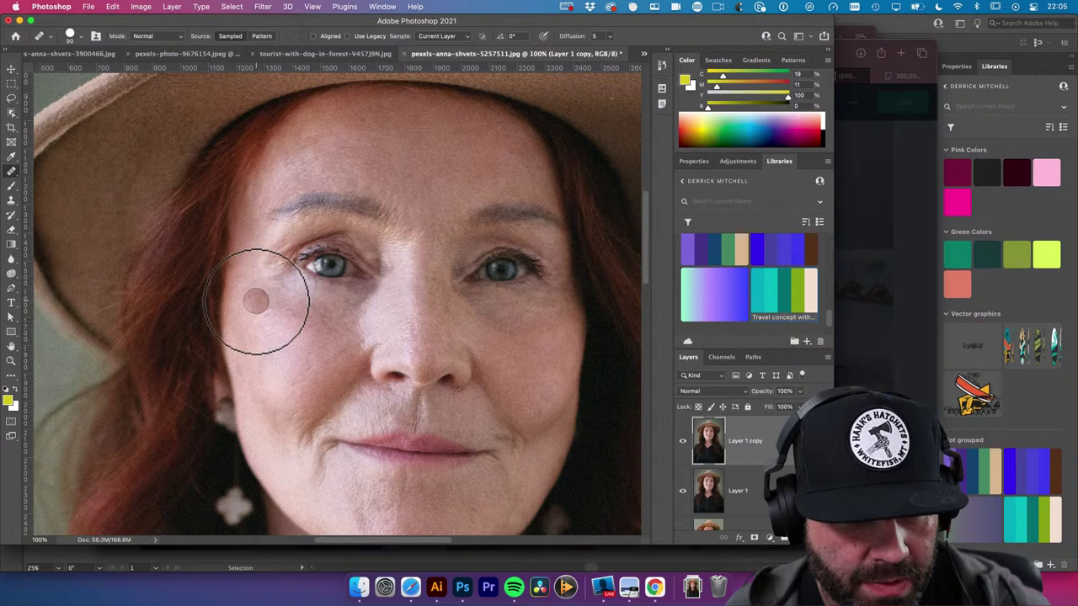
# Remove the remaining lines below the eye and at its outer corner with the Spot Healing Brush at size 45 in Content-Aware mode
pyautogui.click(12, 173)
pyautogui.click(51, 171)
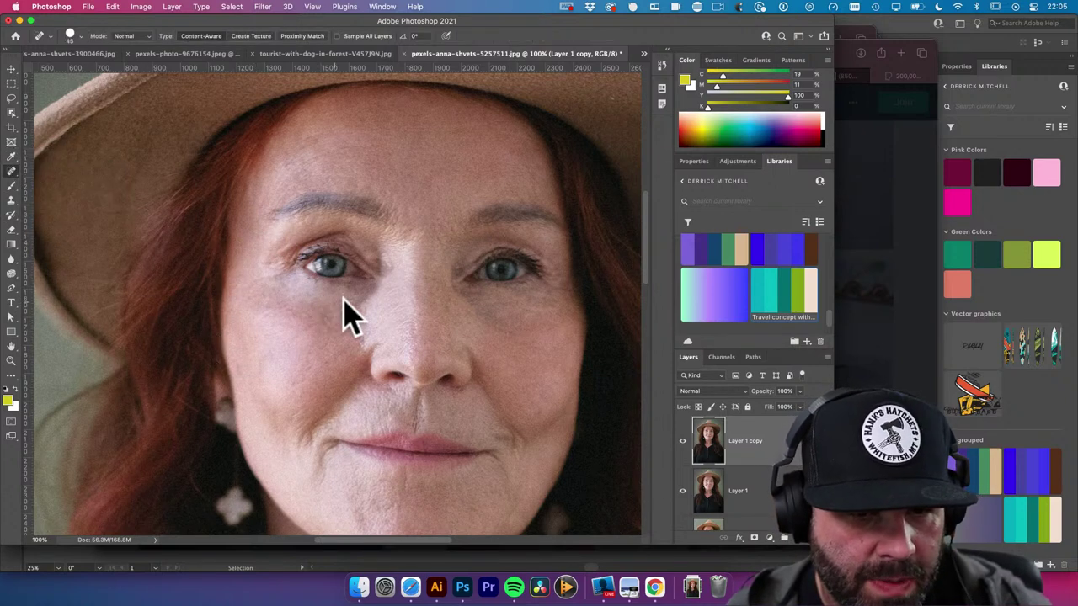
pyautogui.click(354, 301)
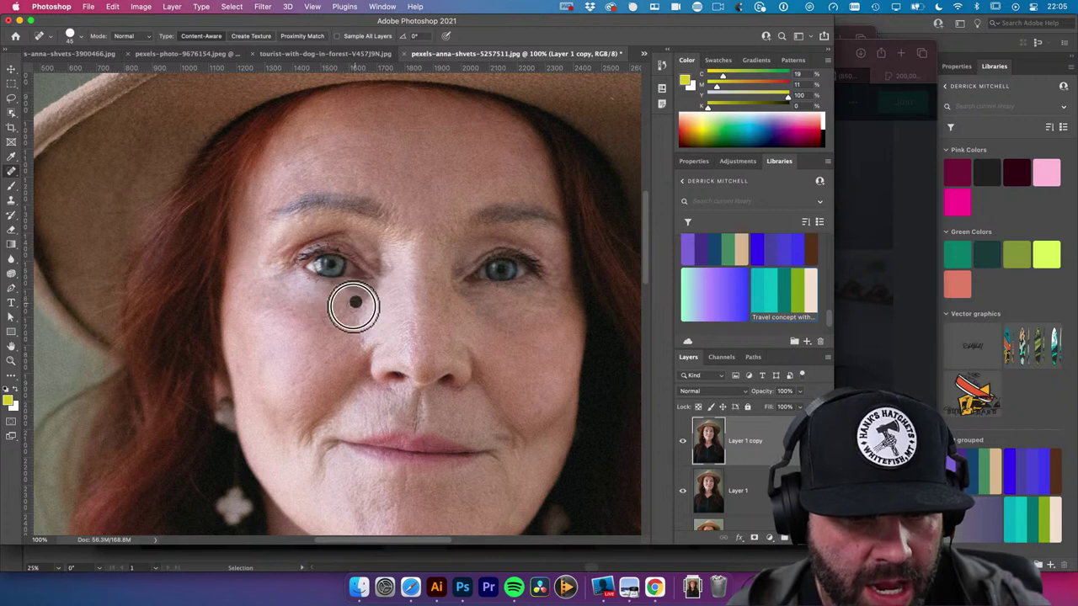
pyautogui.moveTo(286, 288); pyautogui.dragTo(274, 257)
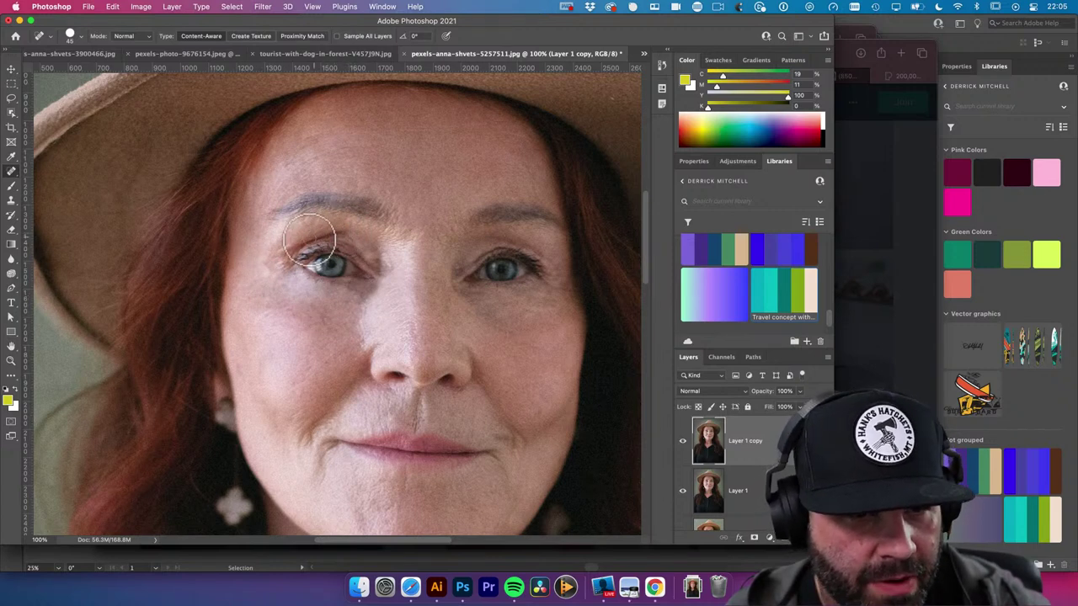
# Brush over the creases on the upper eyelid, beneath the eye and beside its outer corner with the Spot Healing Brush
pyautogui.moveTo(344, 236)
pyautogui.mouseDown()
pyautogui.moveTo(306, 241)
pyautogui.moveTo(279, 268)
pyautogui.mouseUp()
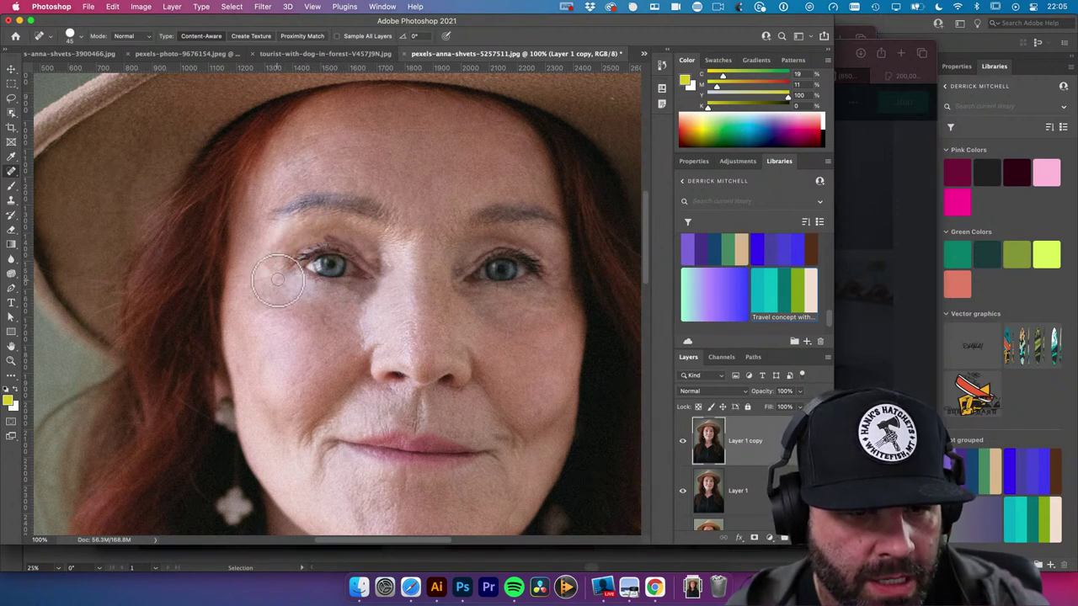
pyautogui.moveTo(325, 238); pyautogui.dragTo(380, 262)
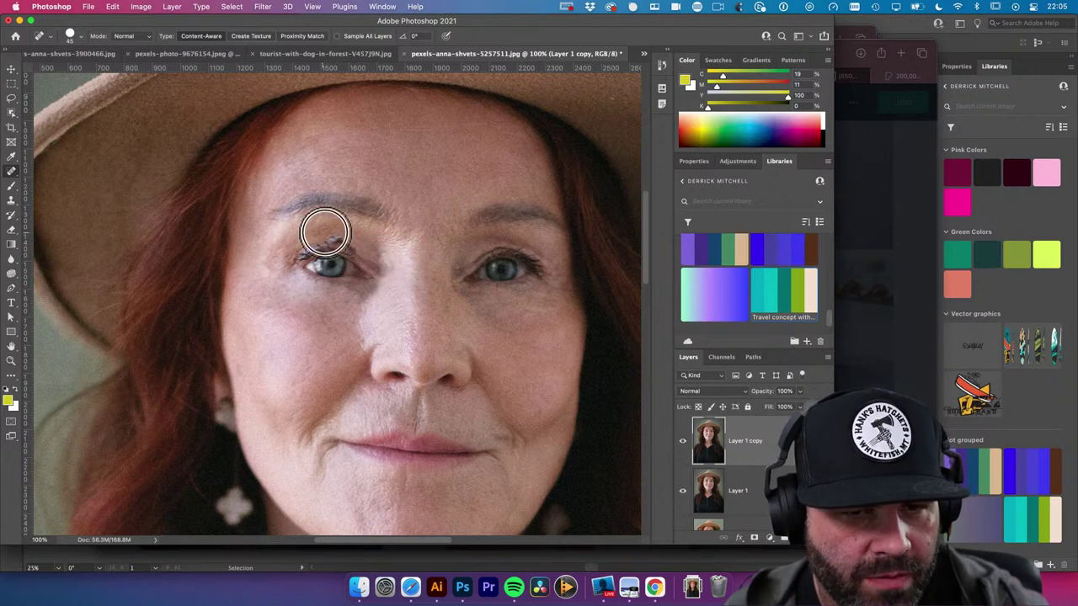
pyautogui.moveTo(323, 232)
pyautogui.mouseDown()
pyautogui.moveTo(395, 264)
pyautogui.moveTo(382, 263)
pyautogui.moveTo(385, 282)
pyautogui.mouseUp()
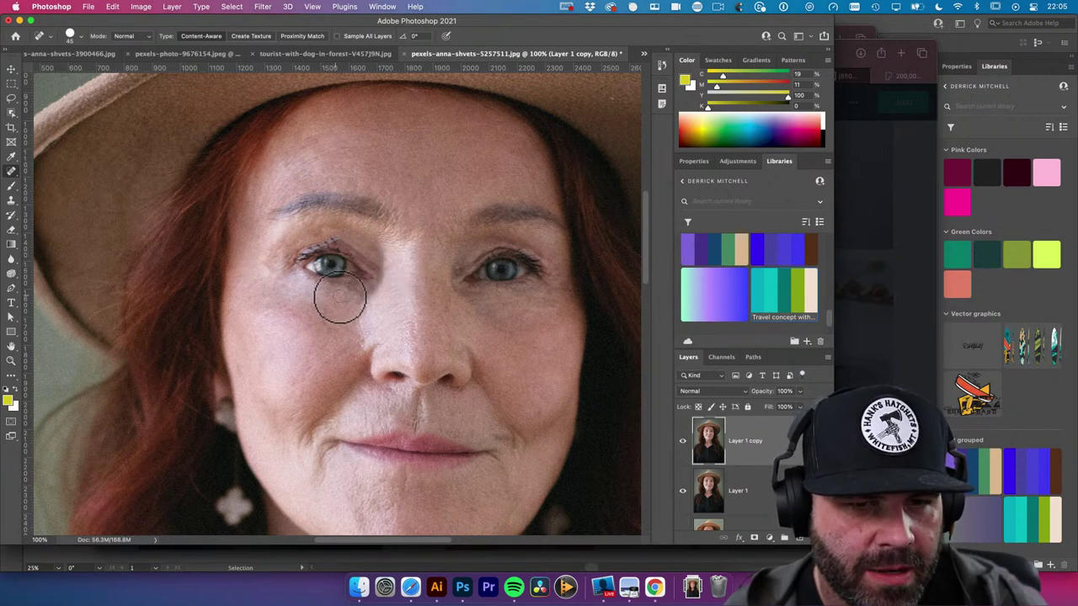
pyautogui.moveTo(312, 305)
pyautogui.mouseDown()
pyautogui.moveTo(366, 295)
pyautogui.moveTo(386, 305)
pyautogui.mouseUp()
pyautogui.moveTo(270, 248); pyautogui.dragTo(291, 282)
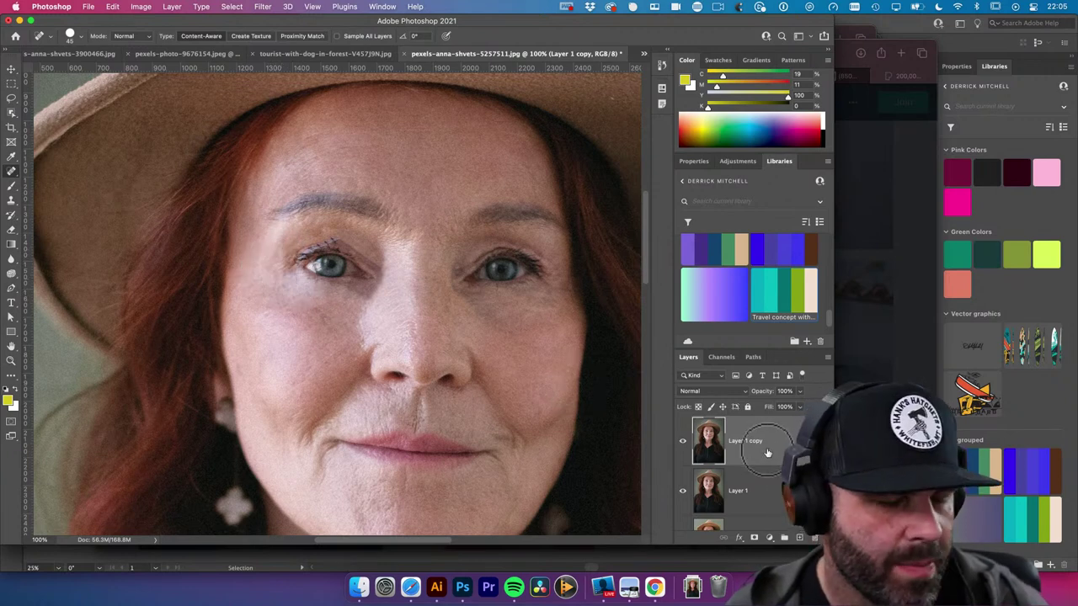
# Lower the opacity of Layer 1 copy to 54% and compare the retouch by toggling that layer's visibility
pyautogui.click(683, 441)
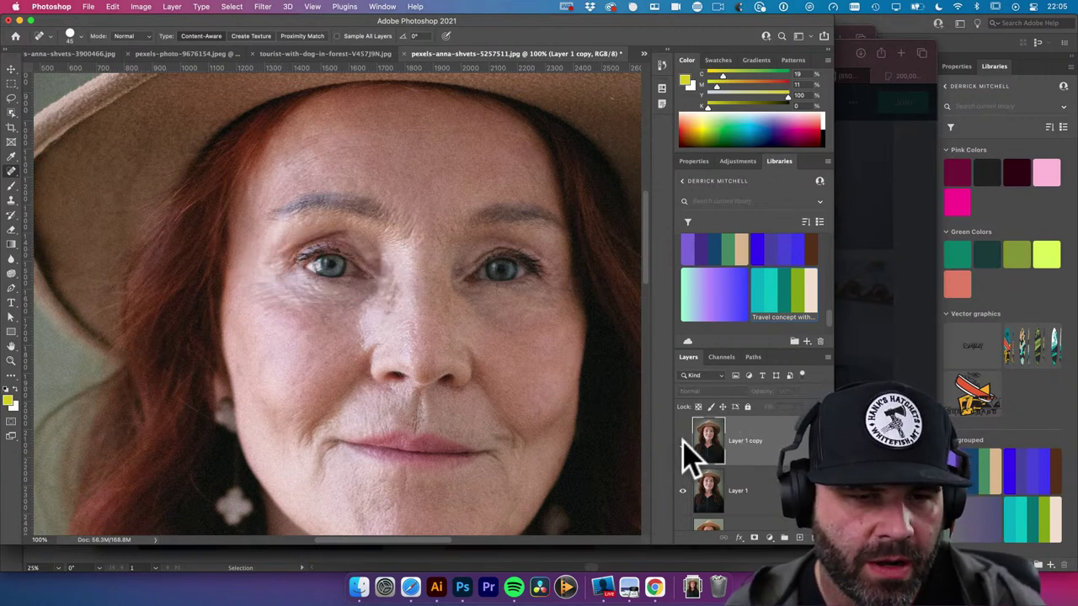
pyautogui.click(683, 441)
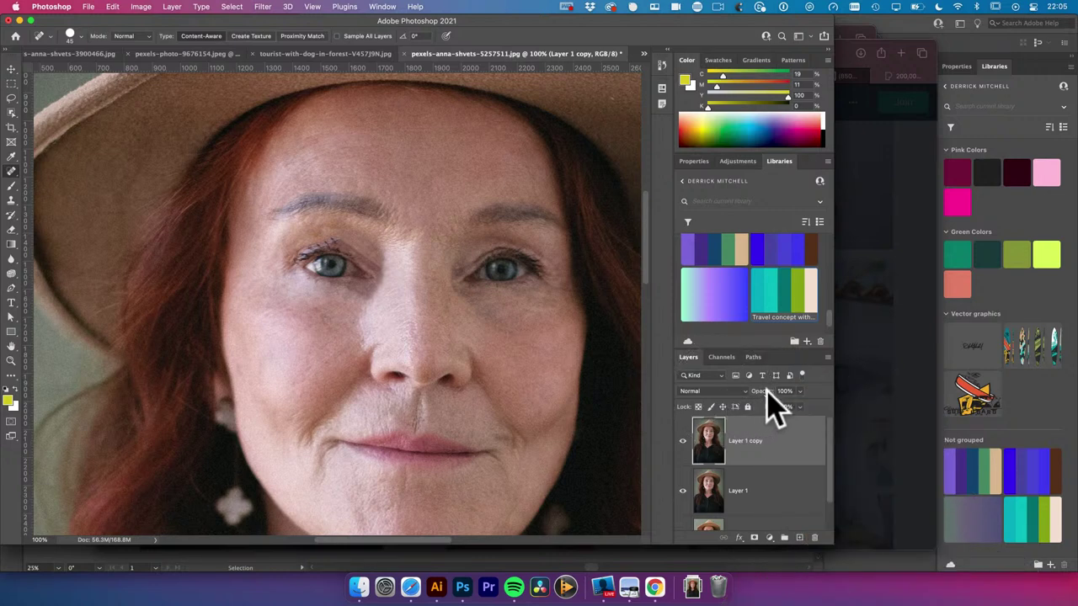
pyautogui.moveTo(767, 391)
pyautogui.mouseDown()
pyautogui.moveTo(758, 385)
pyautogui.moveTo(765, 404)
pyautogui.moveTo(764, 392)
pyautogui.moveTo(774, 399)
pyautogui.moveTo(762, 398)
pyautogui.mouseUp()
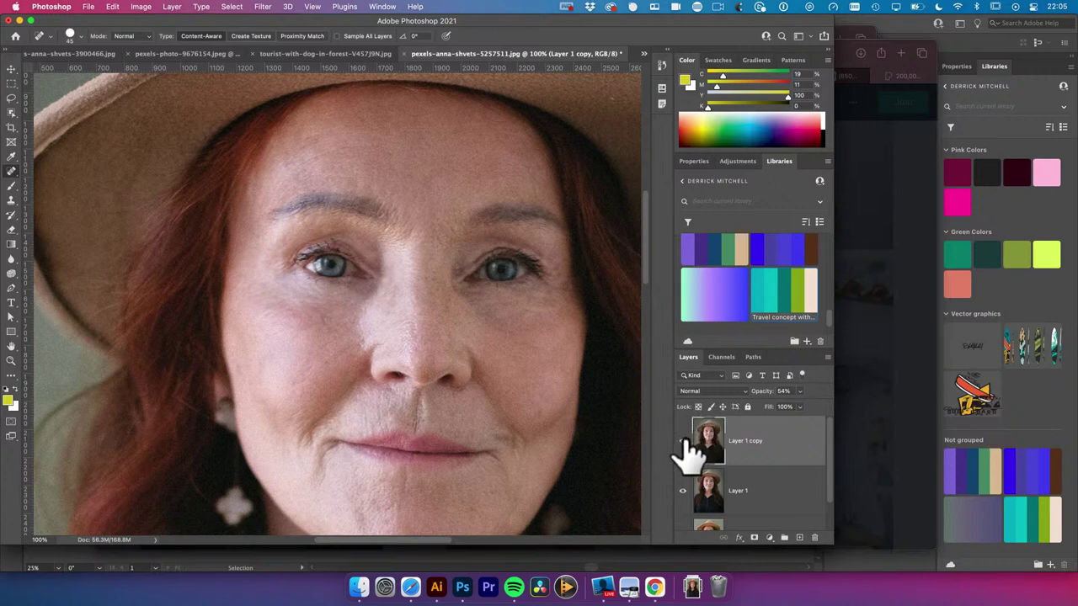
pyautogui.click(683, 440)
pyautogui.click(684, 442)
pyautogui.click(684, 442)
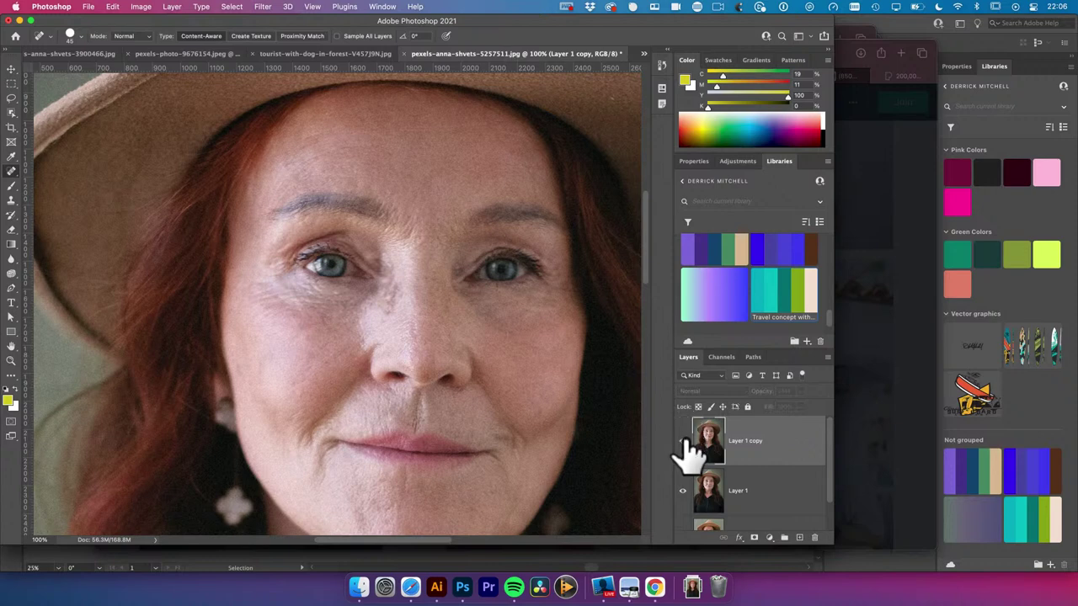
pyautogui.click(684, 441)
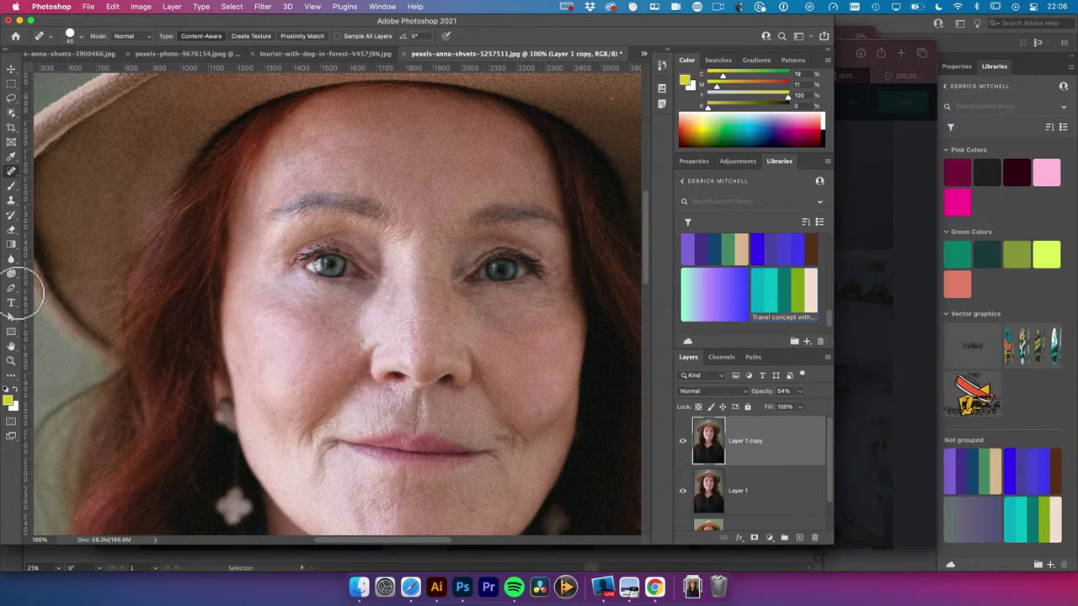
# Try the Burn tool on the under-eye area with the Midtones range and 50% exposure, and undo the stroke
pyautogui.click(11, 274)
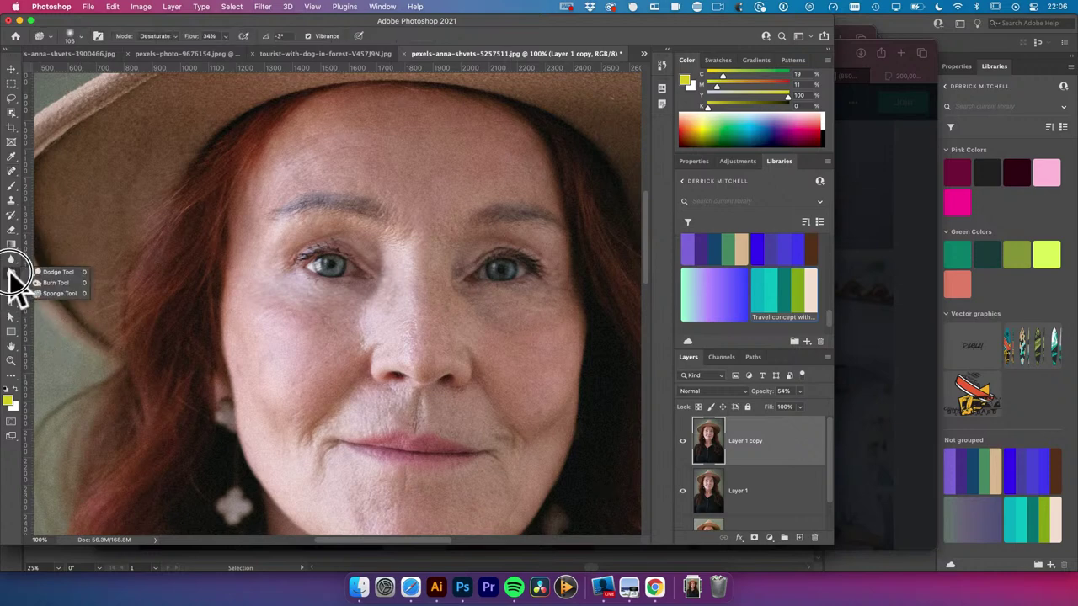
pyautogui.click(66, 285)
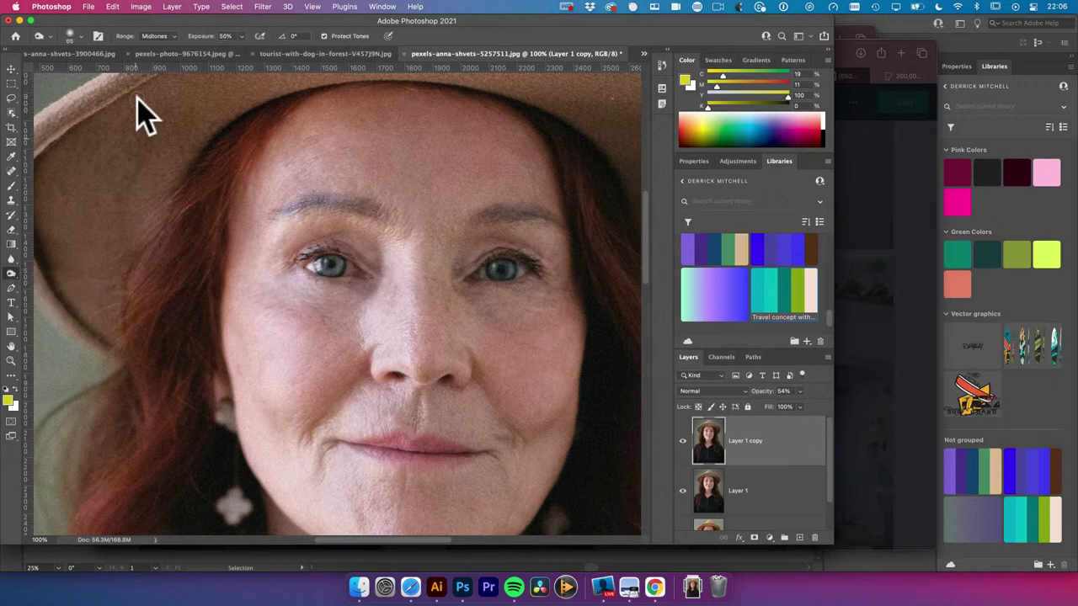
pyautogui.click(165, 37)
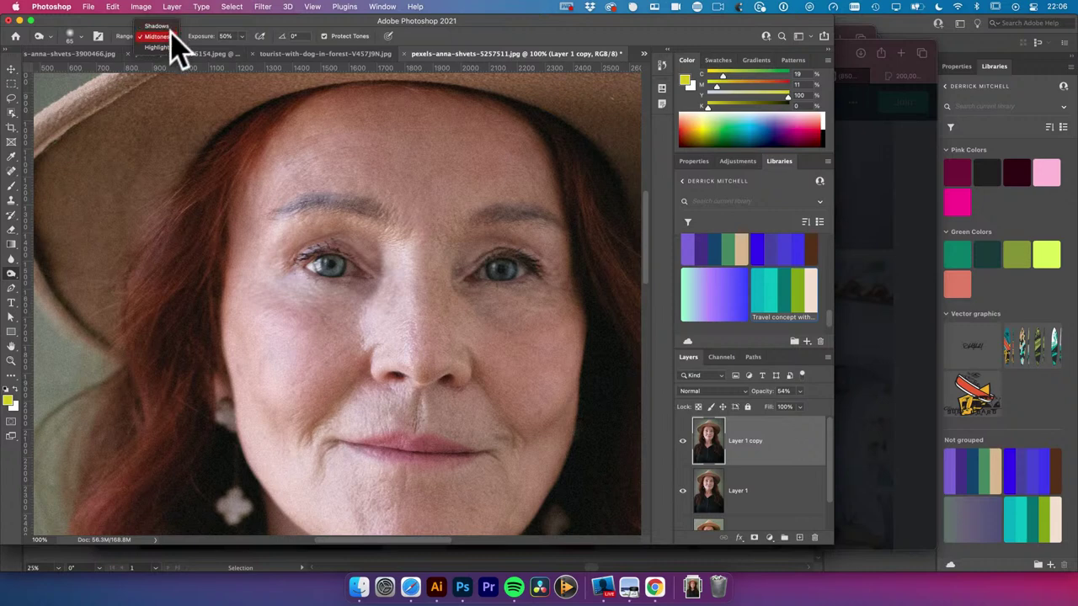
pyautogui.click(157, 38)
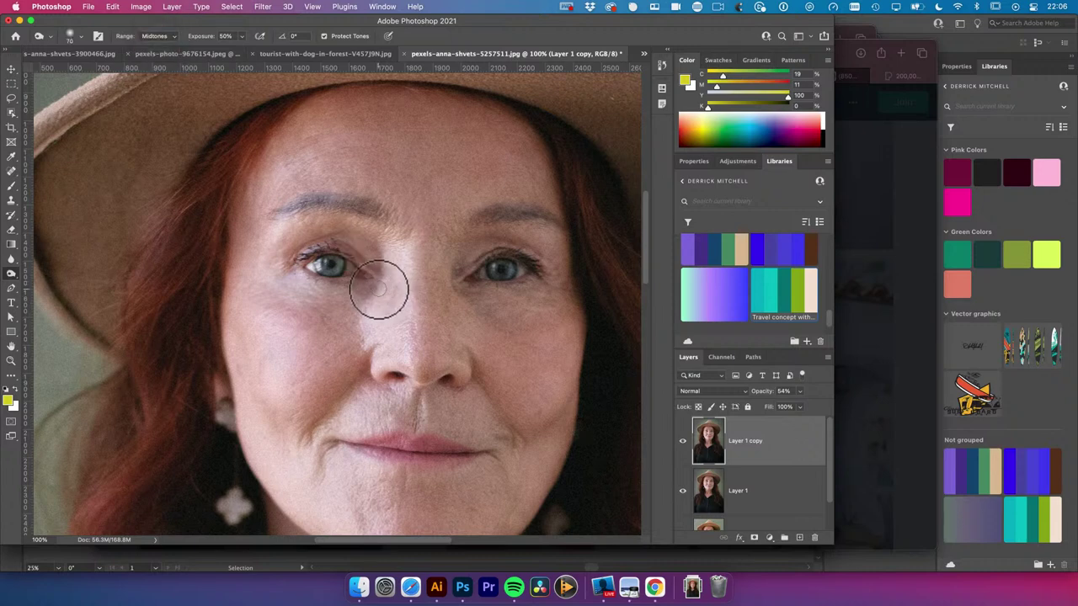
pyautogui.press(']')
pyautogui.moveTo(356, 298)
pyautogui.mouseDown()
pyautogui.moveTo(295, 301)
pyautogui.moveTo(355, 295)
pyautogui.moveTo(328, 293)
pyautogui.mouseUp()
pyautogui.press('super+z')
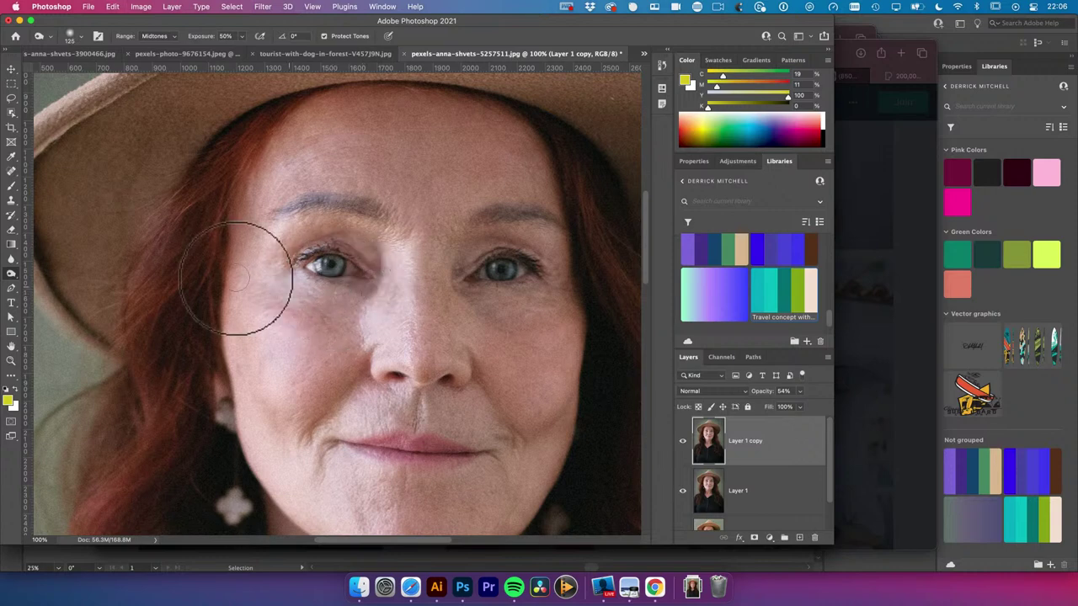
# Lighten the skin beneath the retouched eye with the Dodge tool, using the Midtones range and 50% exposure
pyautogui.rightClick(11, 276)
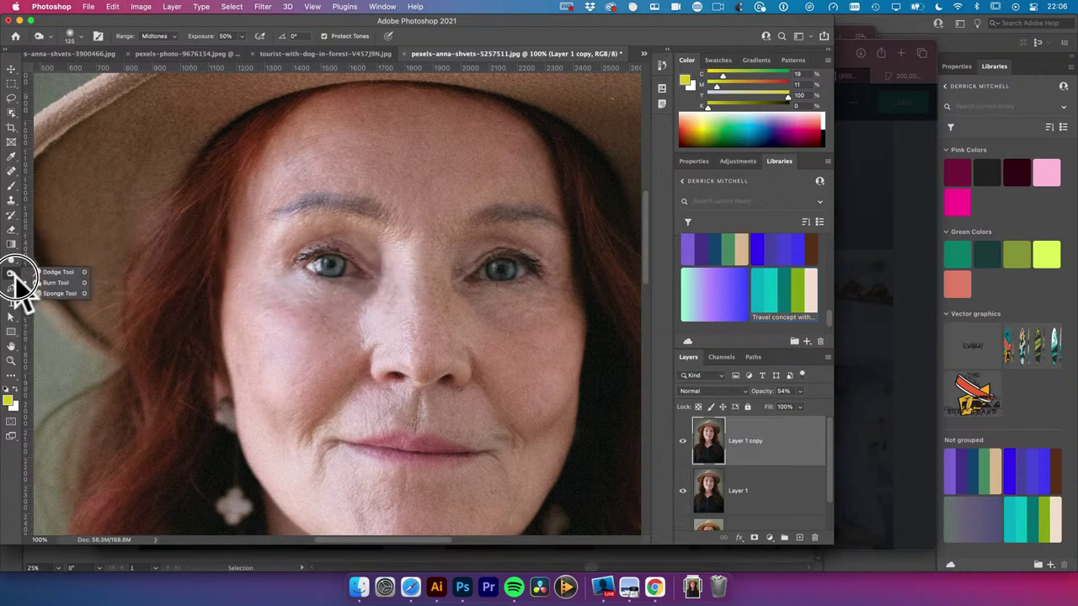
pyautogui.click(51, 273)
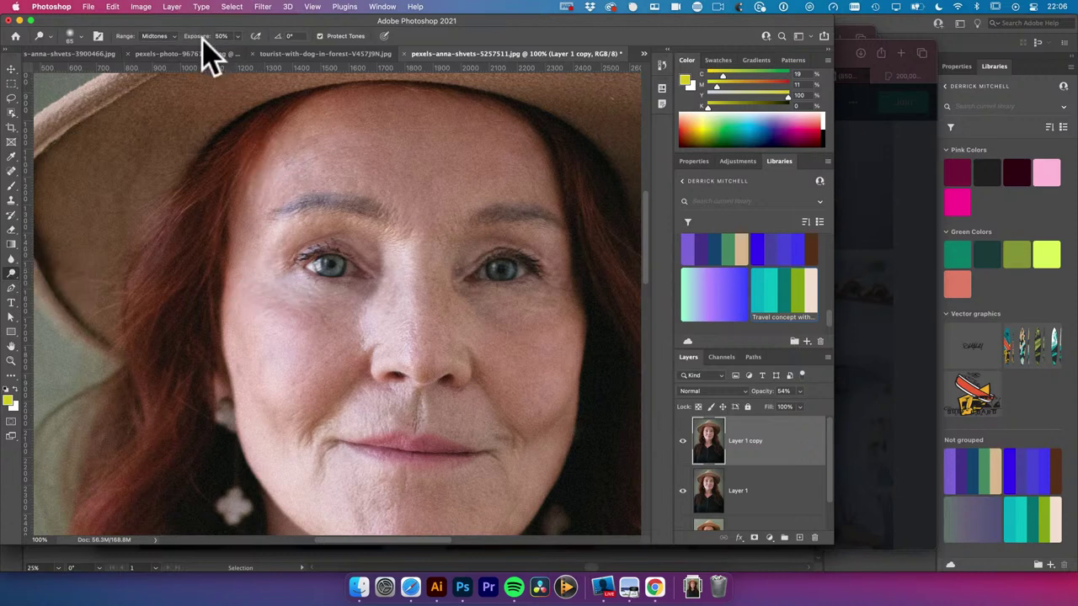
pyautogui.press(']')
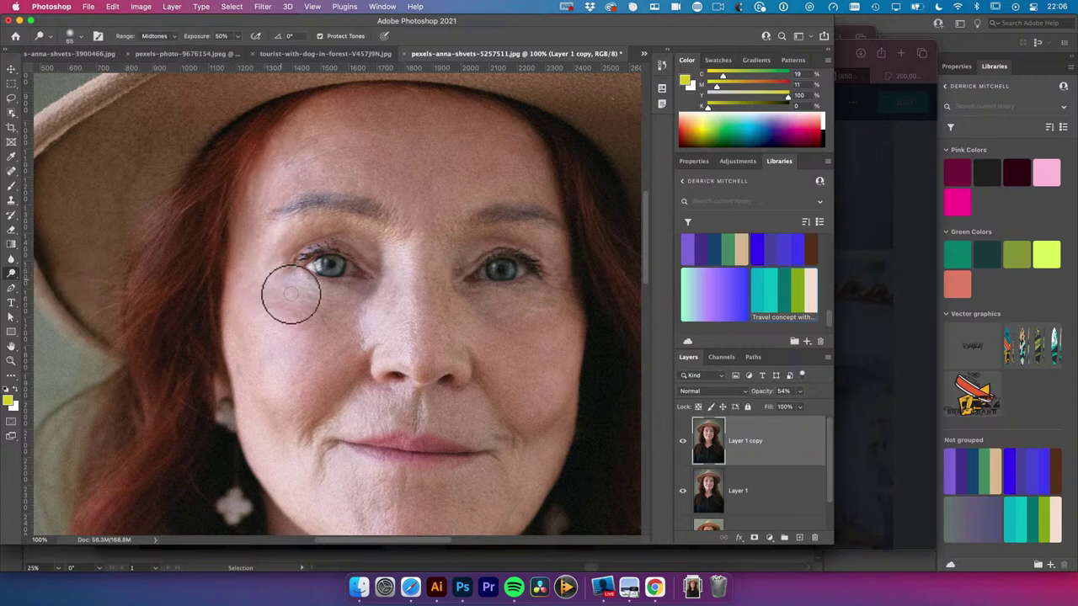
pyautogui.moveTo(350, 318)
pyautogui.mouseDown()
pyautogui.moveTo(421, 341)
pyautogui.moveTo(356, 270)
pyautogui.moveTo(379, 289)
pyautogui.moveTo(352, 299)
pyautogui.moveTo(303, 286)
pyautogui.mouseUp()
# Enlarge the Dodge brush to 150 and lighten the skin around both eyes and the upper cheeks
pyautogui.press(']')
pyautogui.press(']')
pyautogui.press(']')
pyautogui.press(']')
pyautogui.press(']')
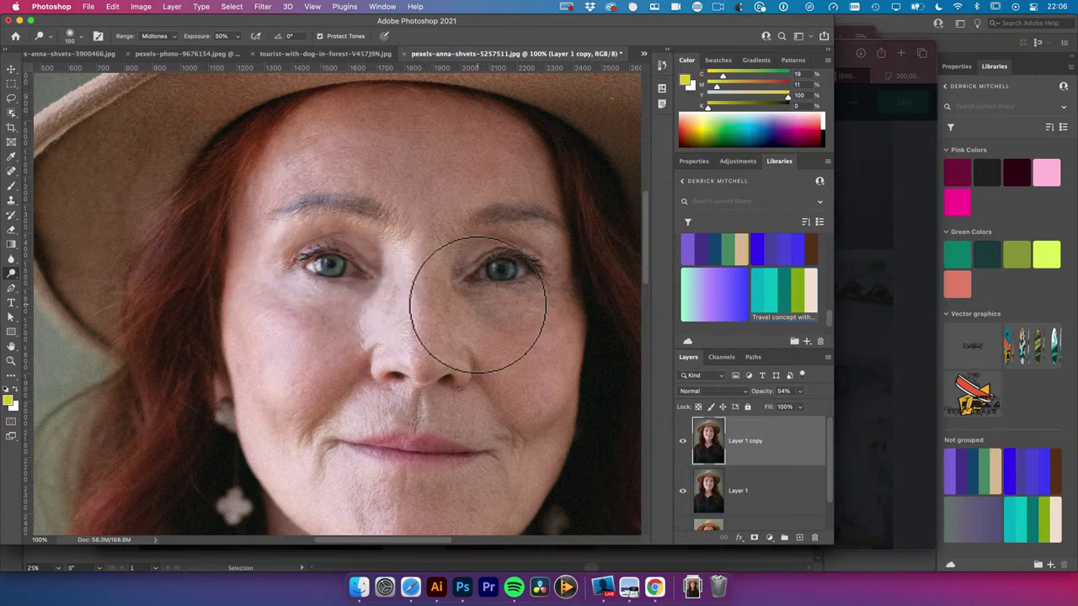
pyautogui.moveTo(472, 303)
pyautogui.mouseDown()
pyautogui.moveTo(536, 288)
pyautogui.moveTo(534, 305)
pyautogui.moveTo(488, 314)
pyautogui.moveTo(534, 308)
pyautogui.mouseUp()
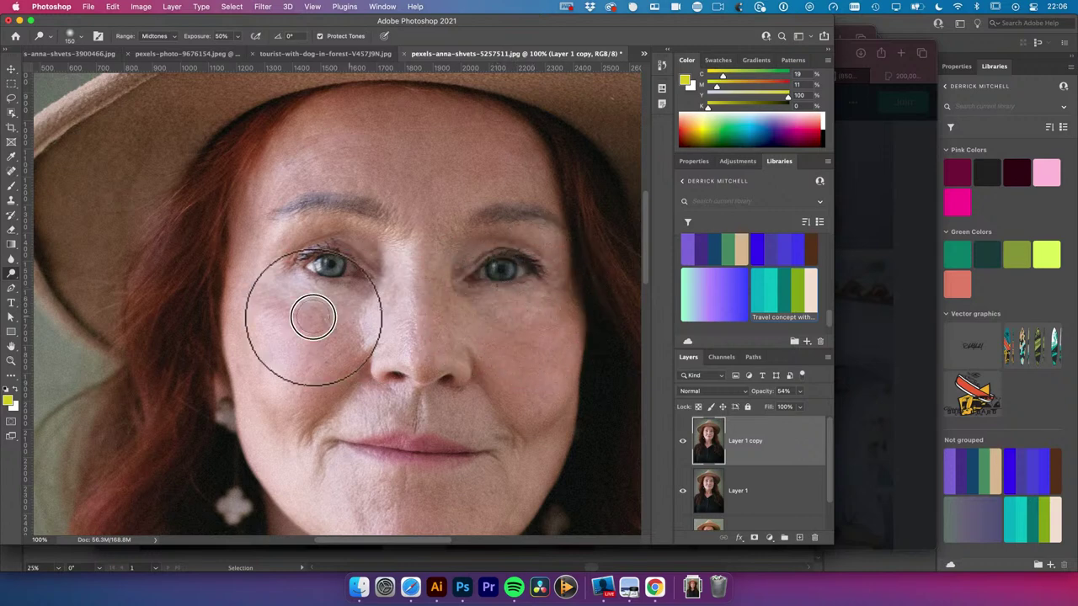
pyautogui.moveTo(312, 320)
pyautogui.mouseDown()
pyautogui.moveTo(360, 298)
pyautogui.moveTo(364, 282)
pyautogui.moveTo(343, 287)
pyautogui.moveTo(378, 277)
pyautogui.moveTo(356, 253)
pyautogui.moveTo(309, 240)
pyautogui.mouseUp()
pyautogui.moveTo(494, 264)
pyautogui.mouseDown()
pyautogui.moveTo(522, 301)
pyautogui.moveTo(539, 295)
pyautogui.moveTo(636, 333)
pyautogui.moveTo(497, 312)
pyautogui.moveTo(550, 309)
pyautogui.moveTo(504, 332)
pyautogui.moveTo(474, 331)
pyautogui.moveTo(483, 340)
pyautogui.moveTo(552, 292)
pyautogui.moveTo(499, 311)
pyautogui.moveTo(509, 352)
pyautogui.moveTo(600, 356)
pyautogui.mouseUp()
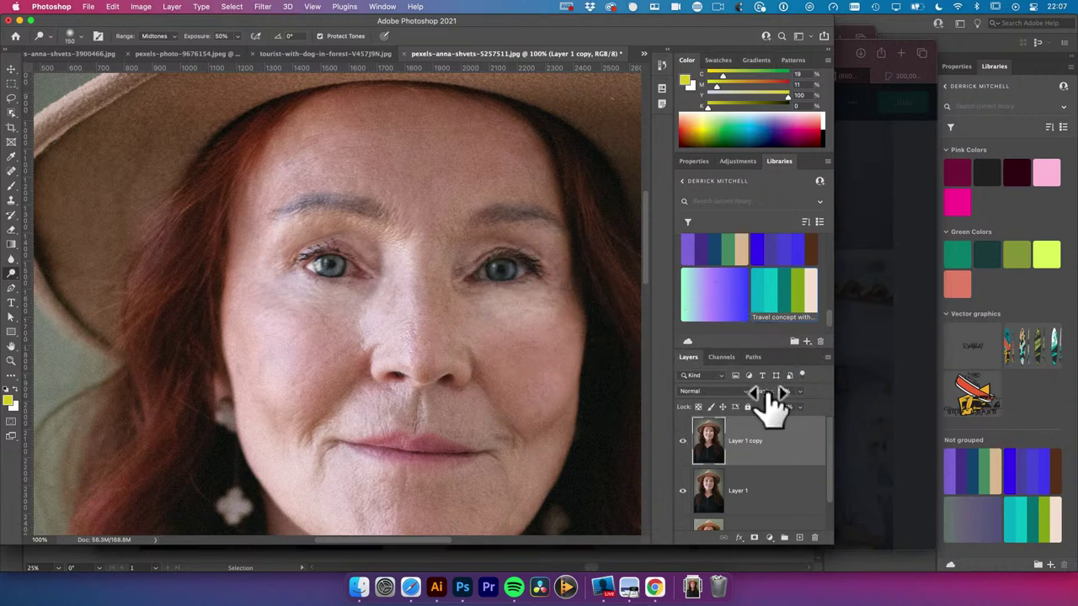
# Reduce the opacity of Layer 1 copy to 35% and compare the full portrait with and without the two edited layers
pyautogui.moveTo(764, 404); pyautogui.dragTo(765, 396)
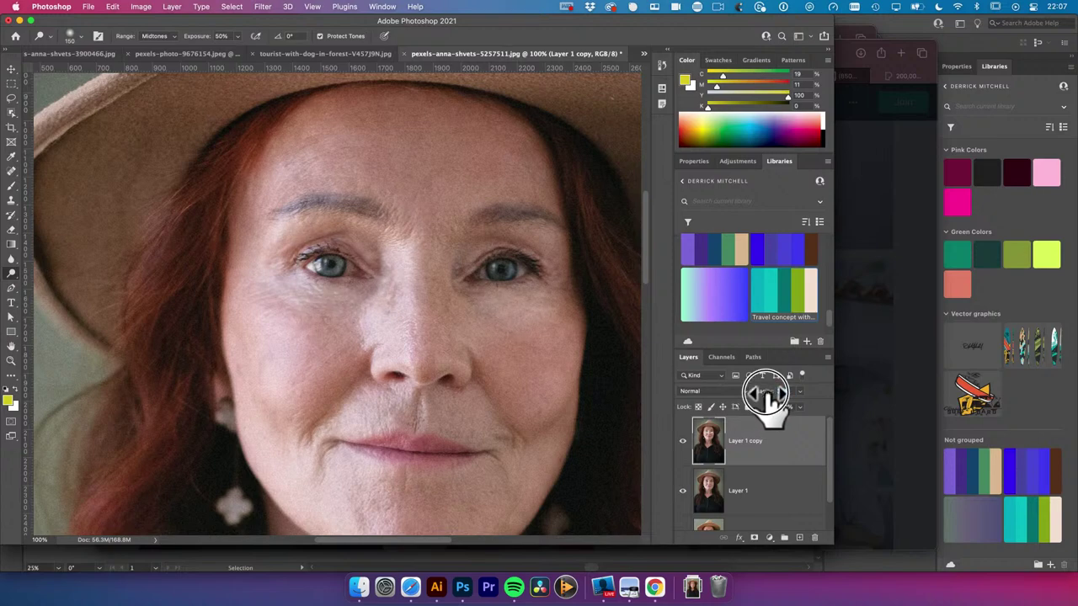
pyautogui.keyDown('alt'); pyautogui.click(493, 313); pyautogui.keyUp('alt')
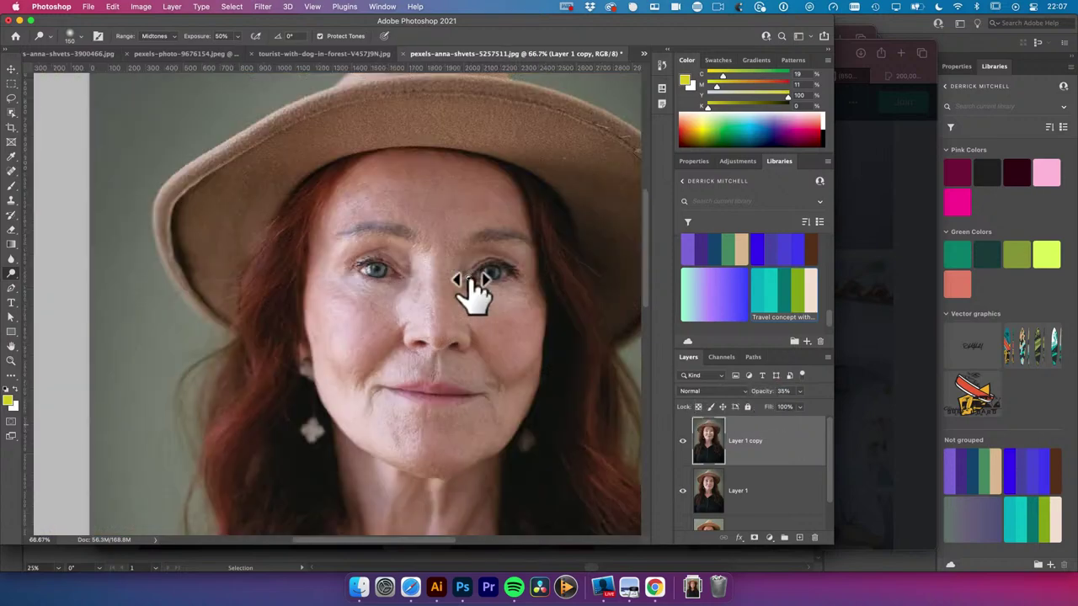
pyautogui.keyDown('alt'); pyautogui.click(475, 281); pyautogui.keyUp('alt')
pyautogui.keyDown('alt'); pyautogui.click(473, 283); pyautogui.keyUp('alt')
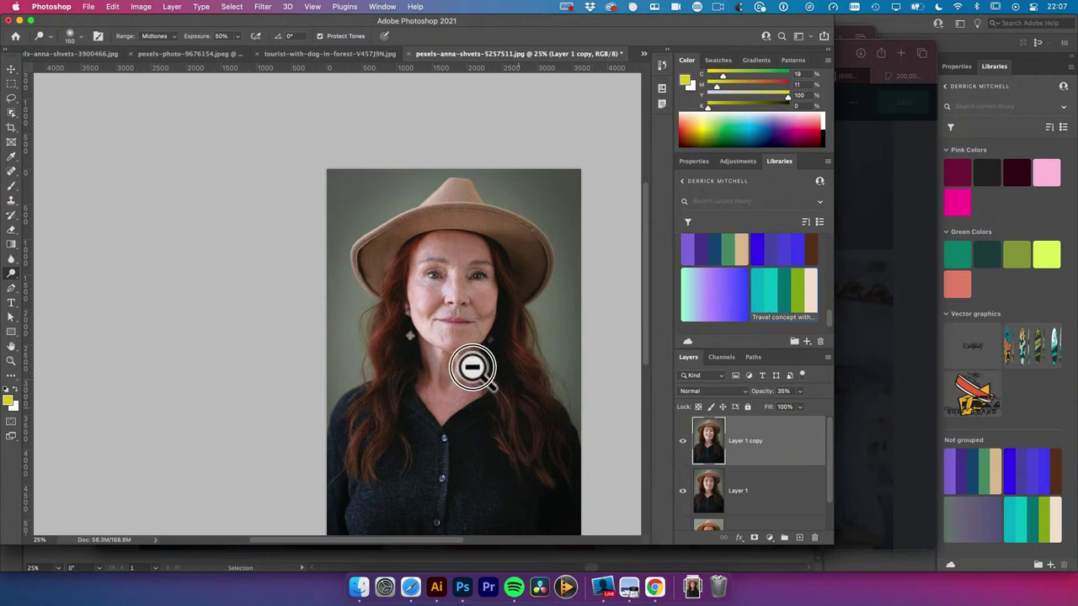
pyautogui.keyDown('alt'); pyautogui.click(478, 369); pyautogui.keyUp('alt')
pyautogui.click(683, 441)
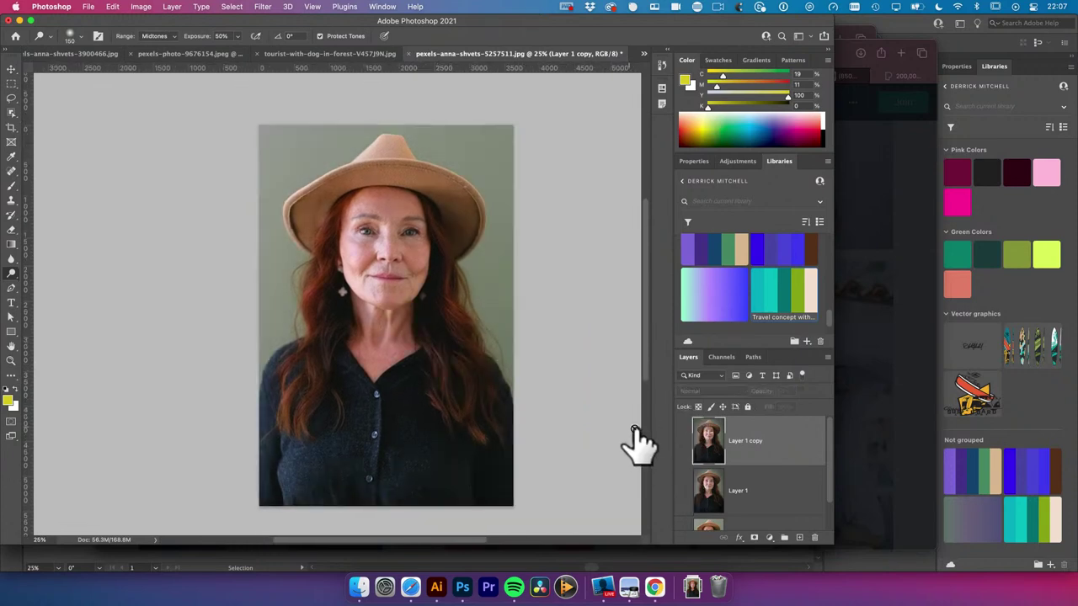
pyautogui.scroll(-2, 754, 492)
pyautogui.scroll(2, 806, 497)
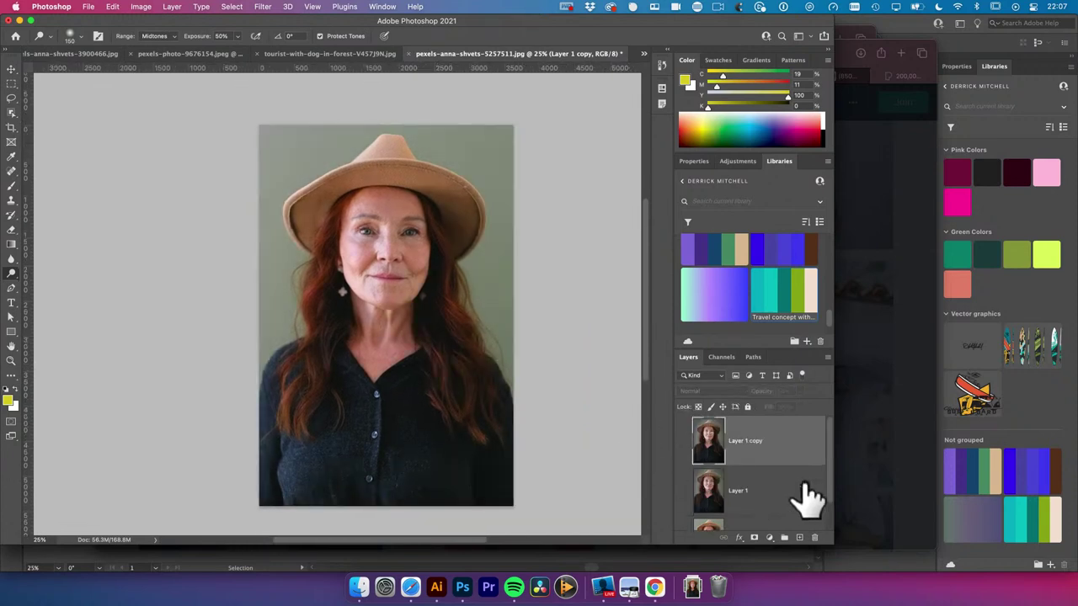
pyautogui.click(683, 490)
pyautogui.click(686, 425)
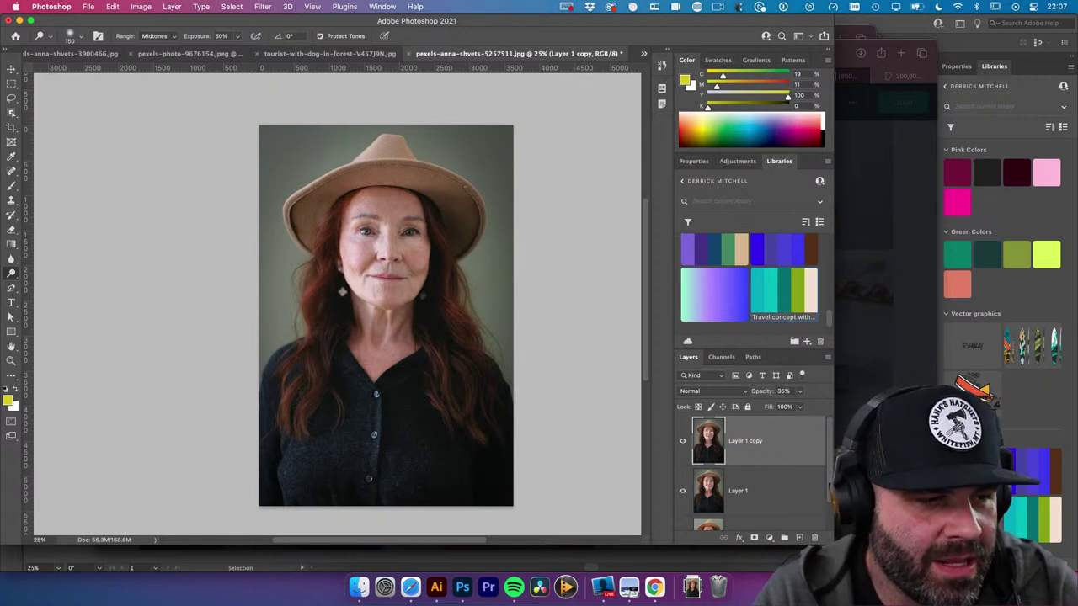
# Switch to Illustrator to view the colour palette document, and return to the portrait in Photoshop
pyautogui.press('l')
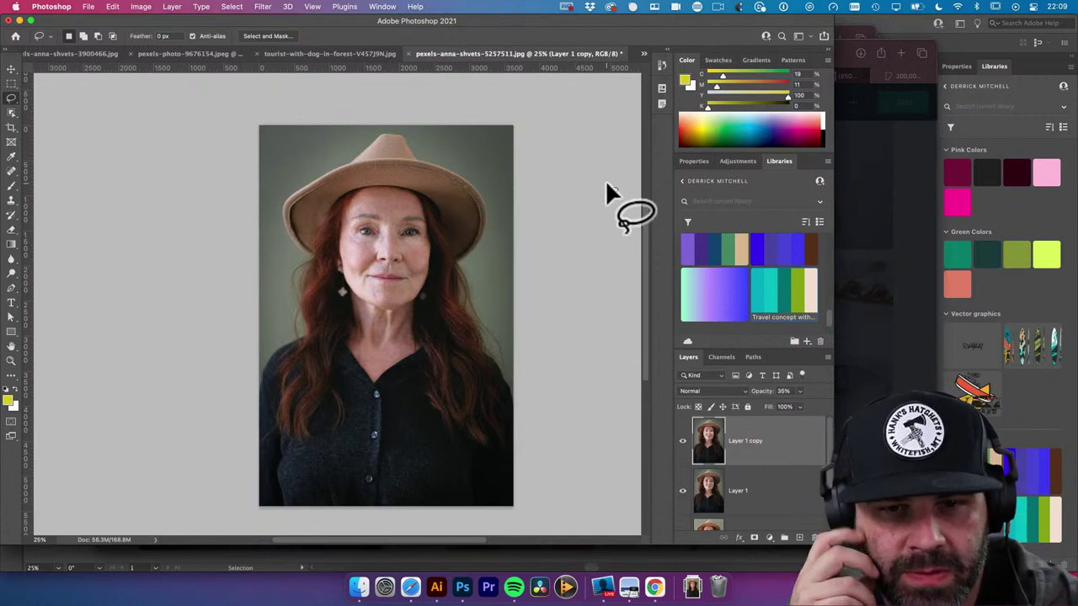
pyautogui.click(436, 587)
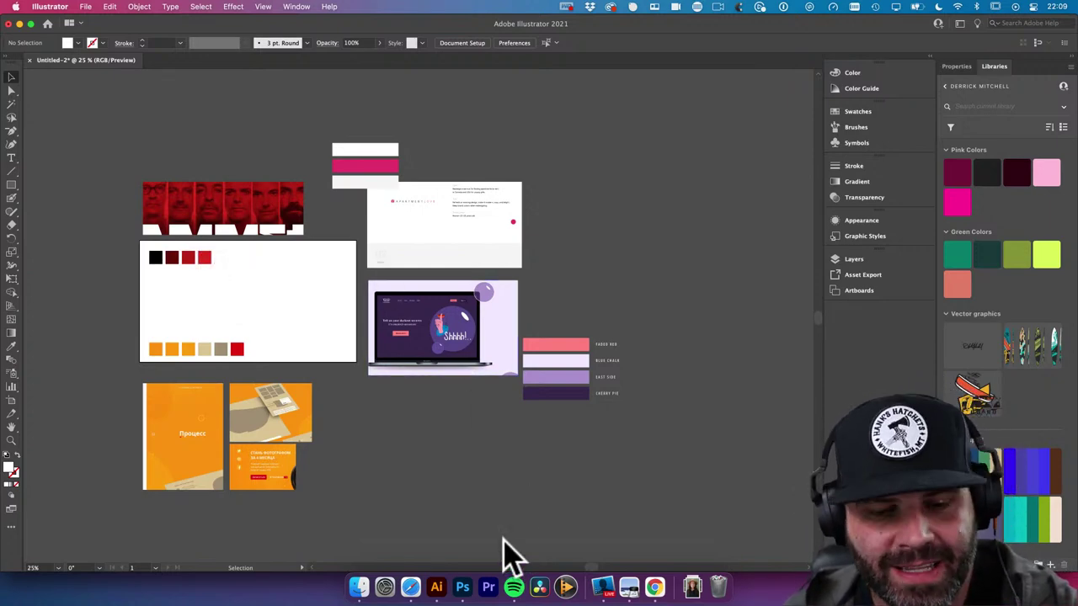
pyautogui.click(466, 588)
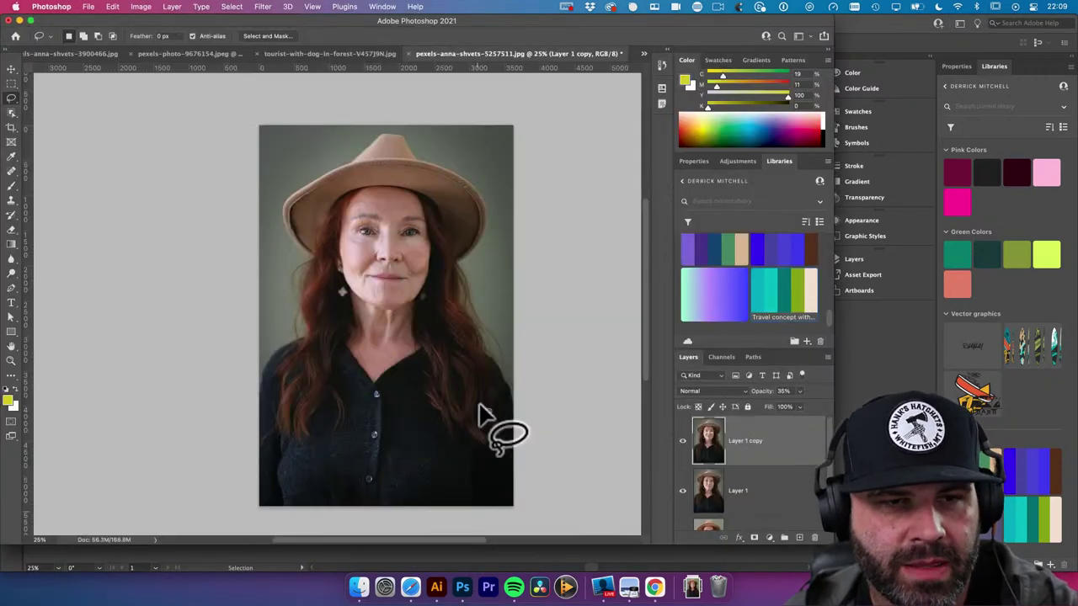
# Show the layer comps of the tourist-with-dog-in-forest travel composite, return to the pexels-anna-shvets-5257511 portrait and hide the layer comps
pyautogui.click(312, 55)
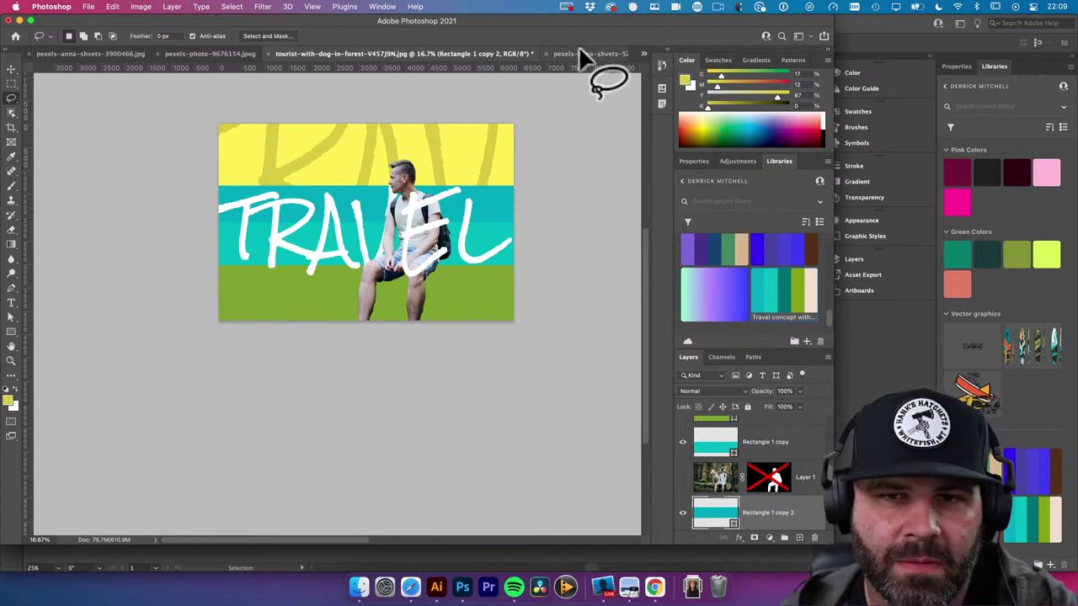
pyautogui.click(662, 89)
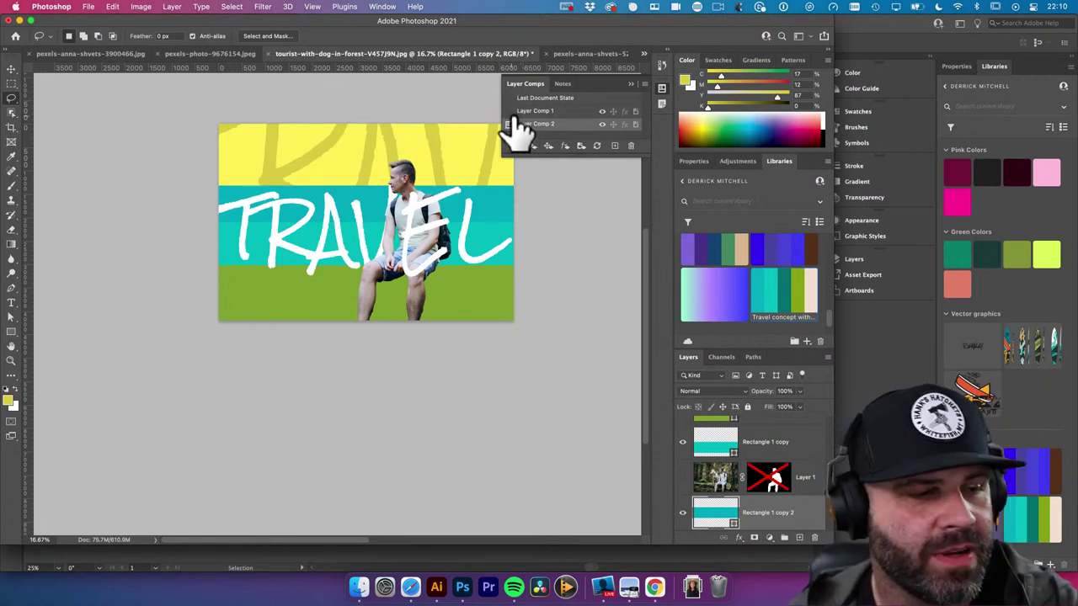
pyautogui.click(603, 54)
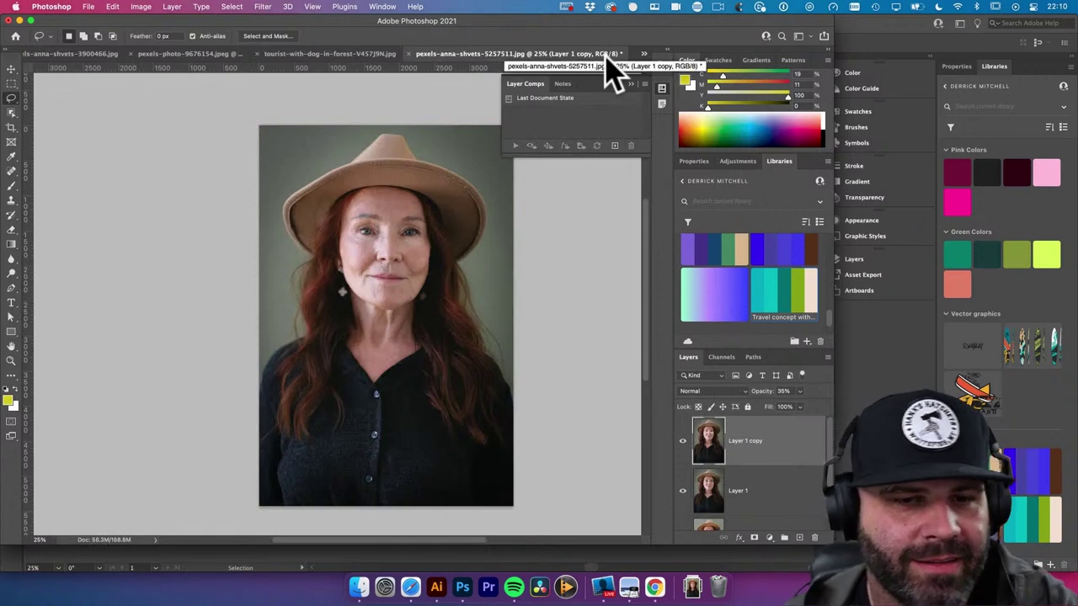
pyautogui.click(662, 87)
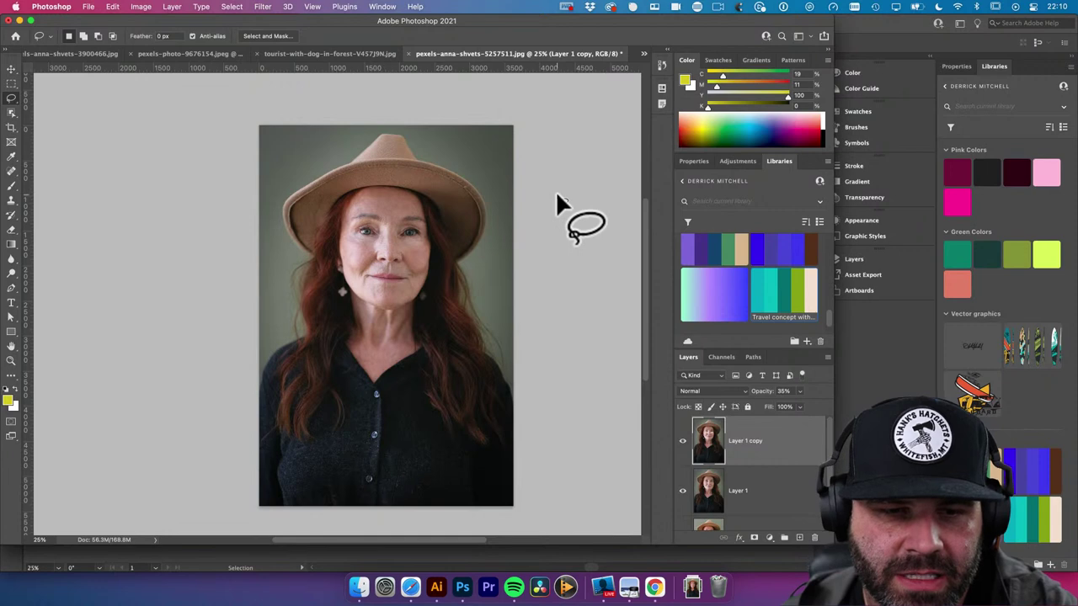